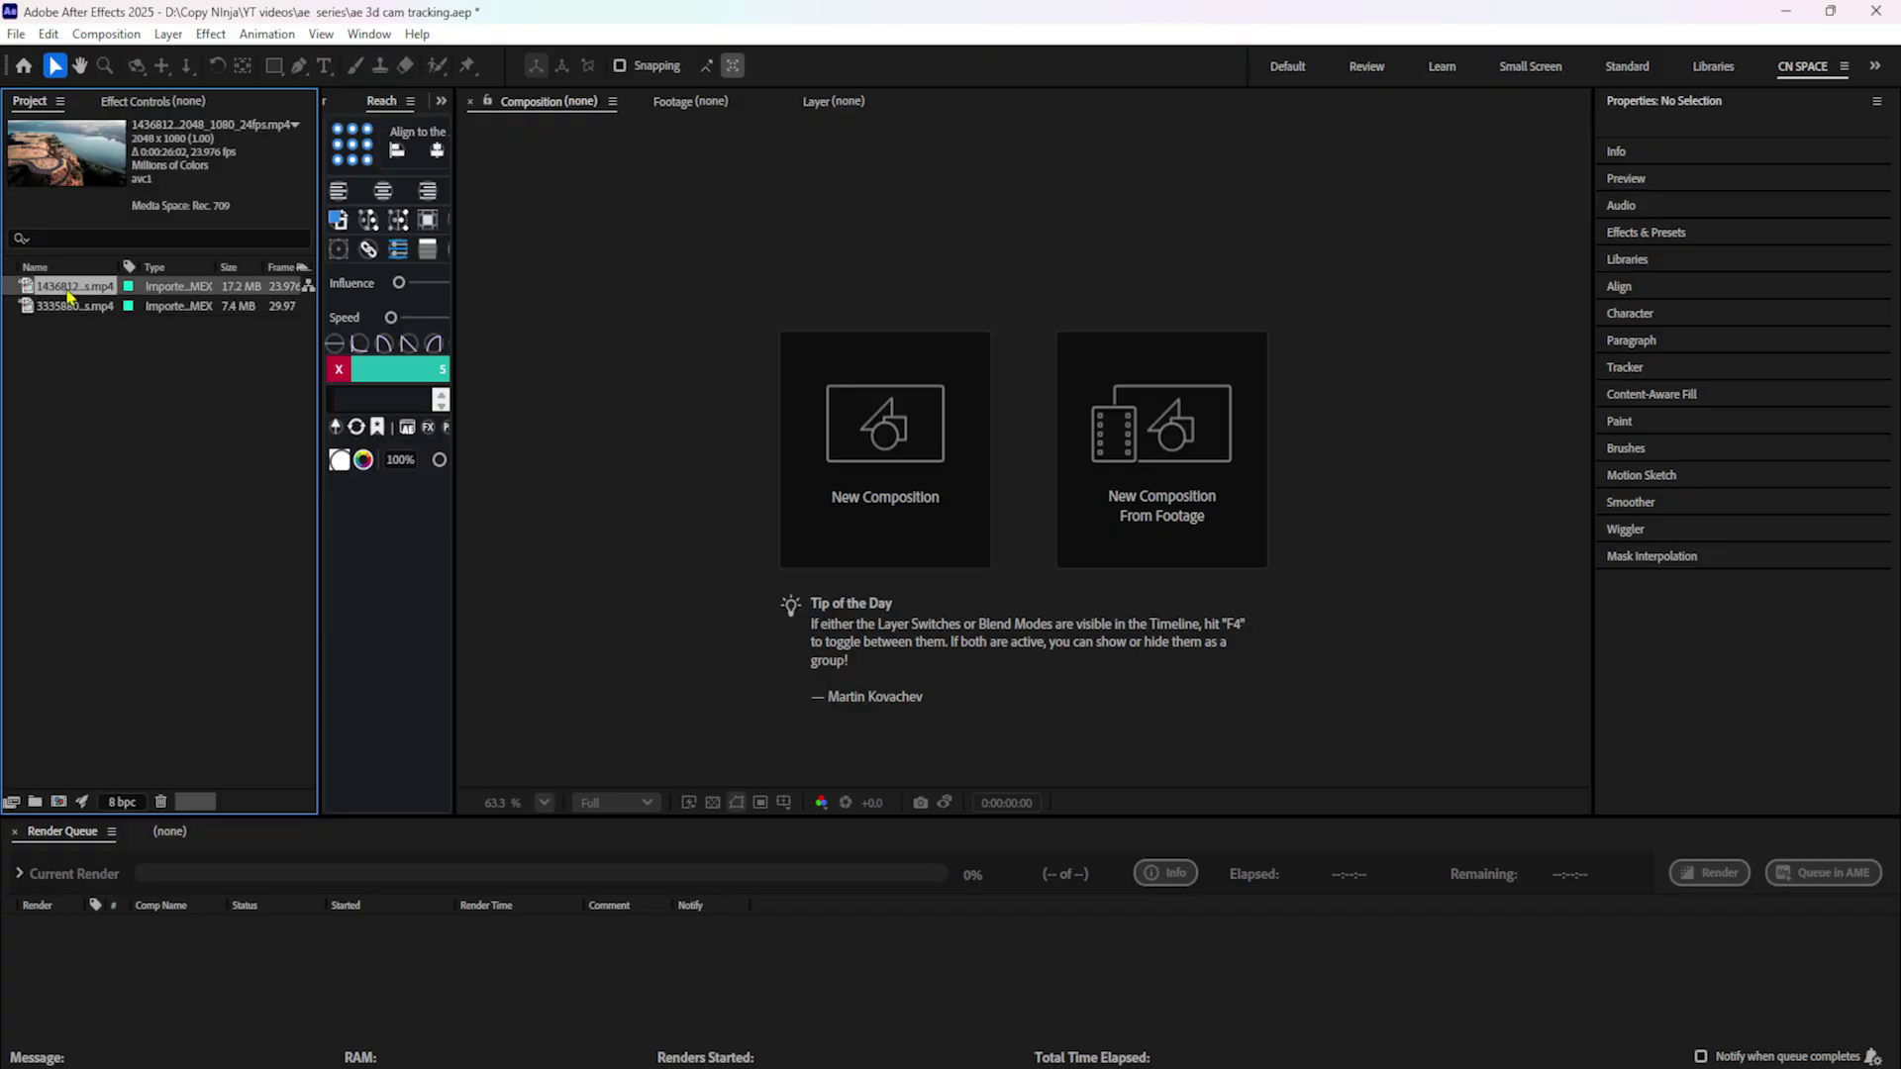
Preview both imported clips by scrubbing through them, and browse the Pexels walking videos for the alley clip.
{"action": "double_click", "coordinate": [74, 286]}
{"action": "left_click_drag", "start_coordinate": [462, 758], "coordinate": [980, 762]}
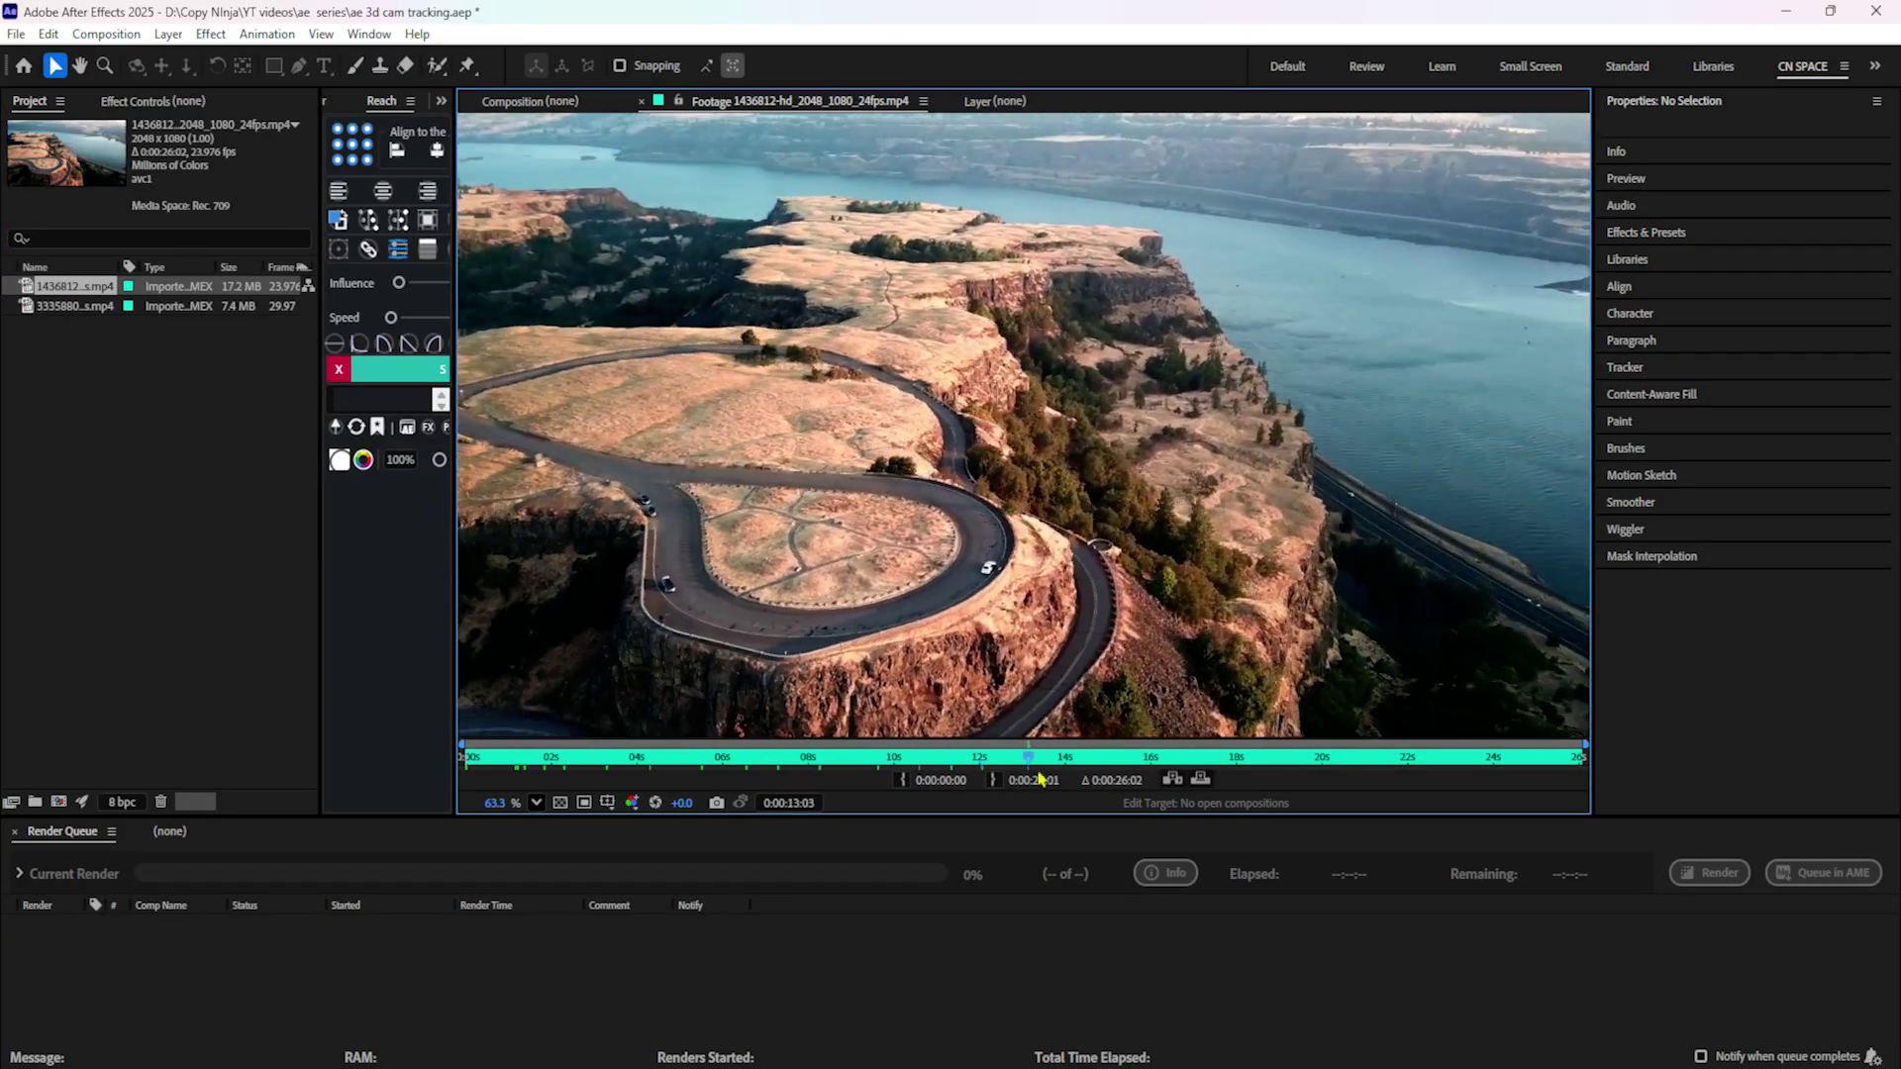
{"action": "double_click", "coordinate": [75, 306]}
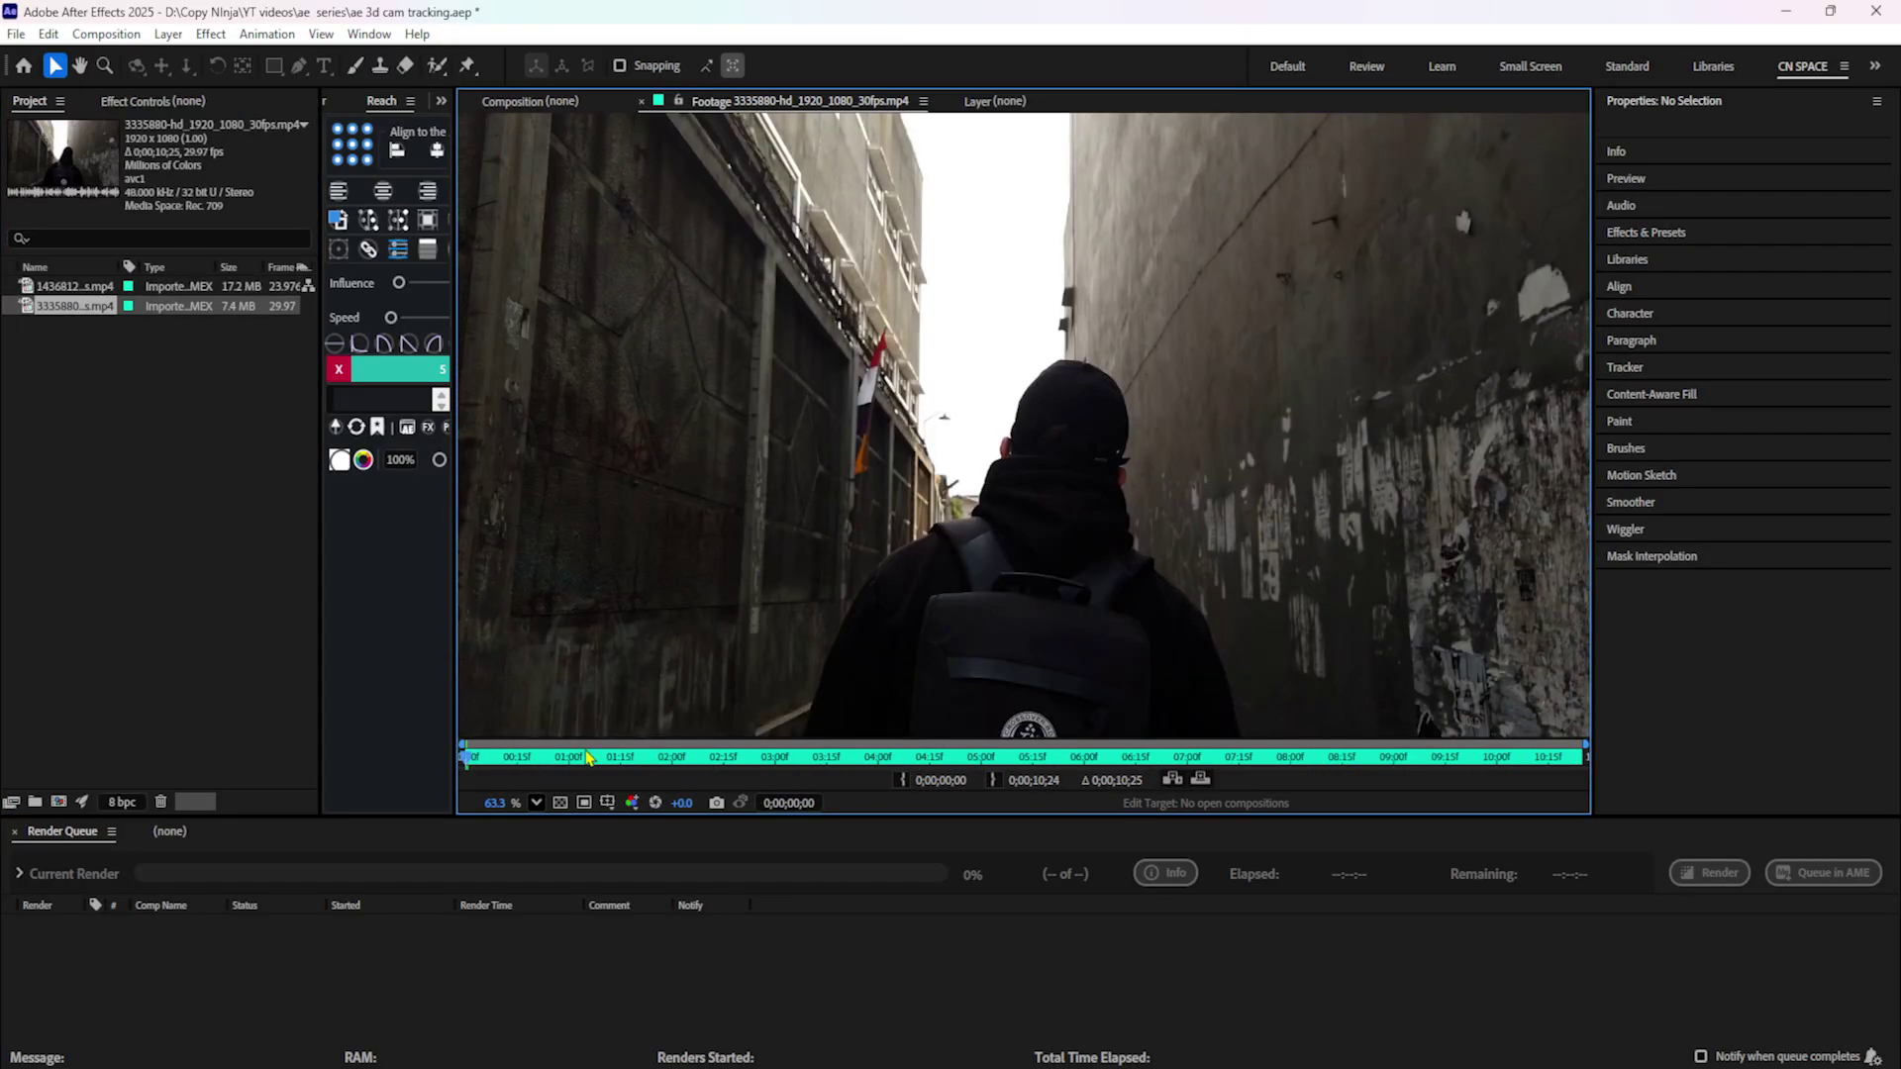
{"action": "left_click_drag", "start_coordinate": [490, 763], "coordinate": [713, 780]}
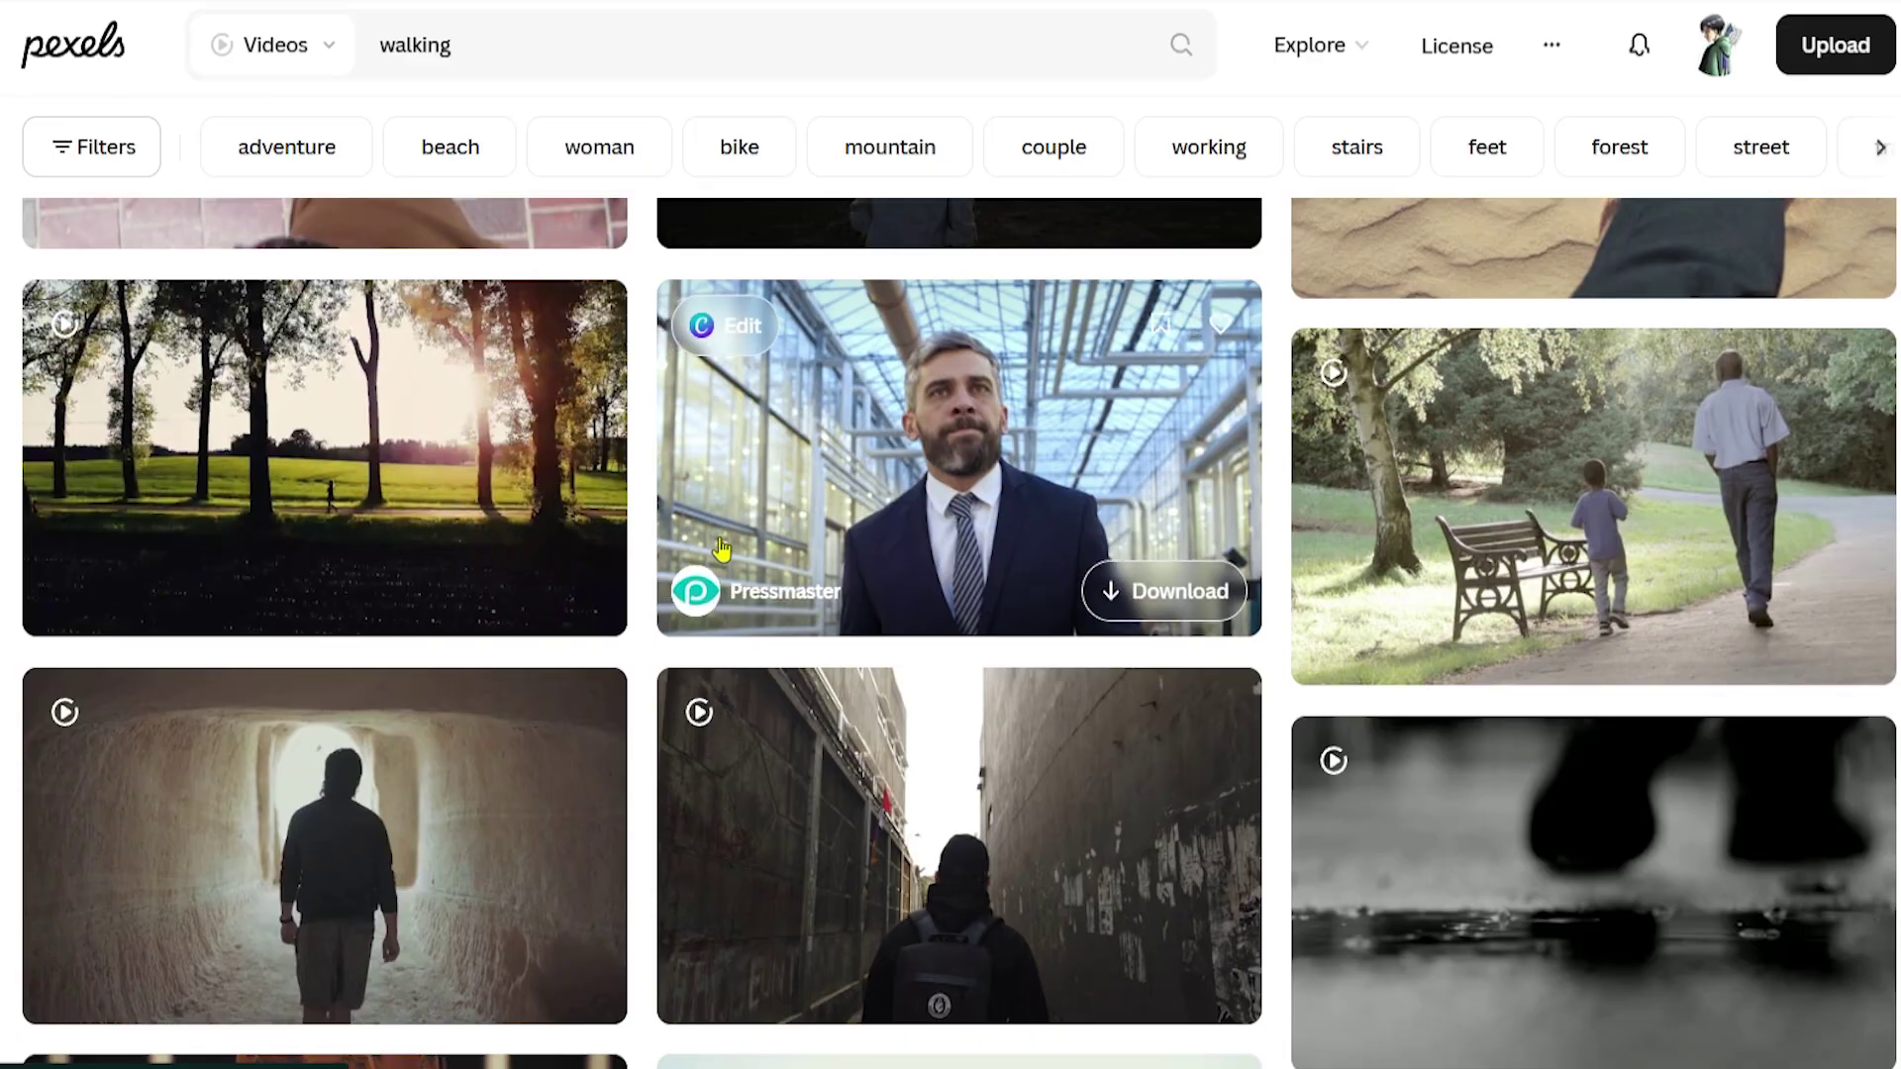
{"action": "scroll", "coordinate": [721, 550], "scroll_direction": "down", "scroll_amount": 2}
{"action": "left_click", "coordinate": [841, 643]}
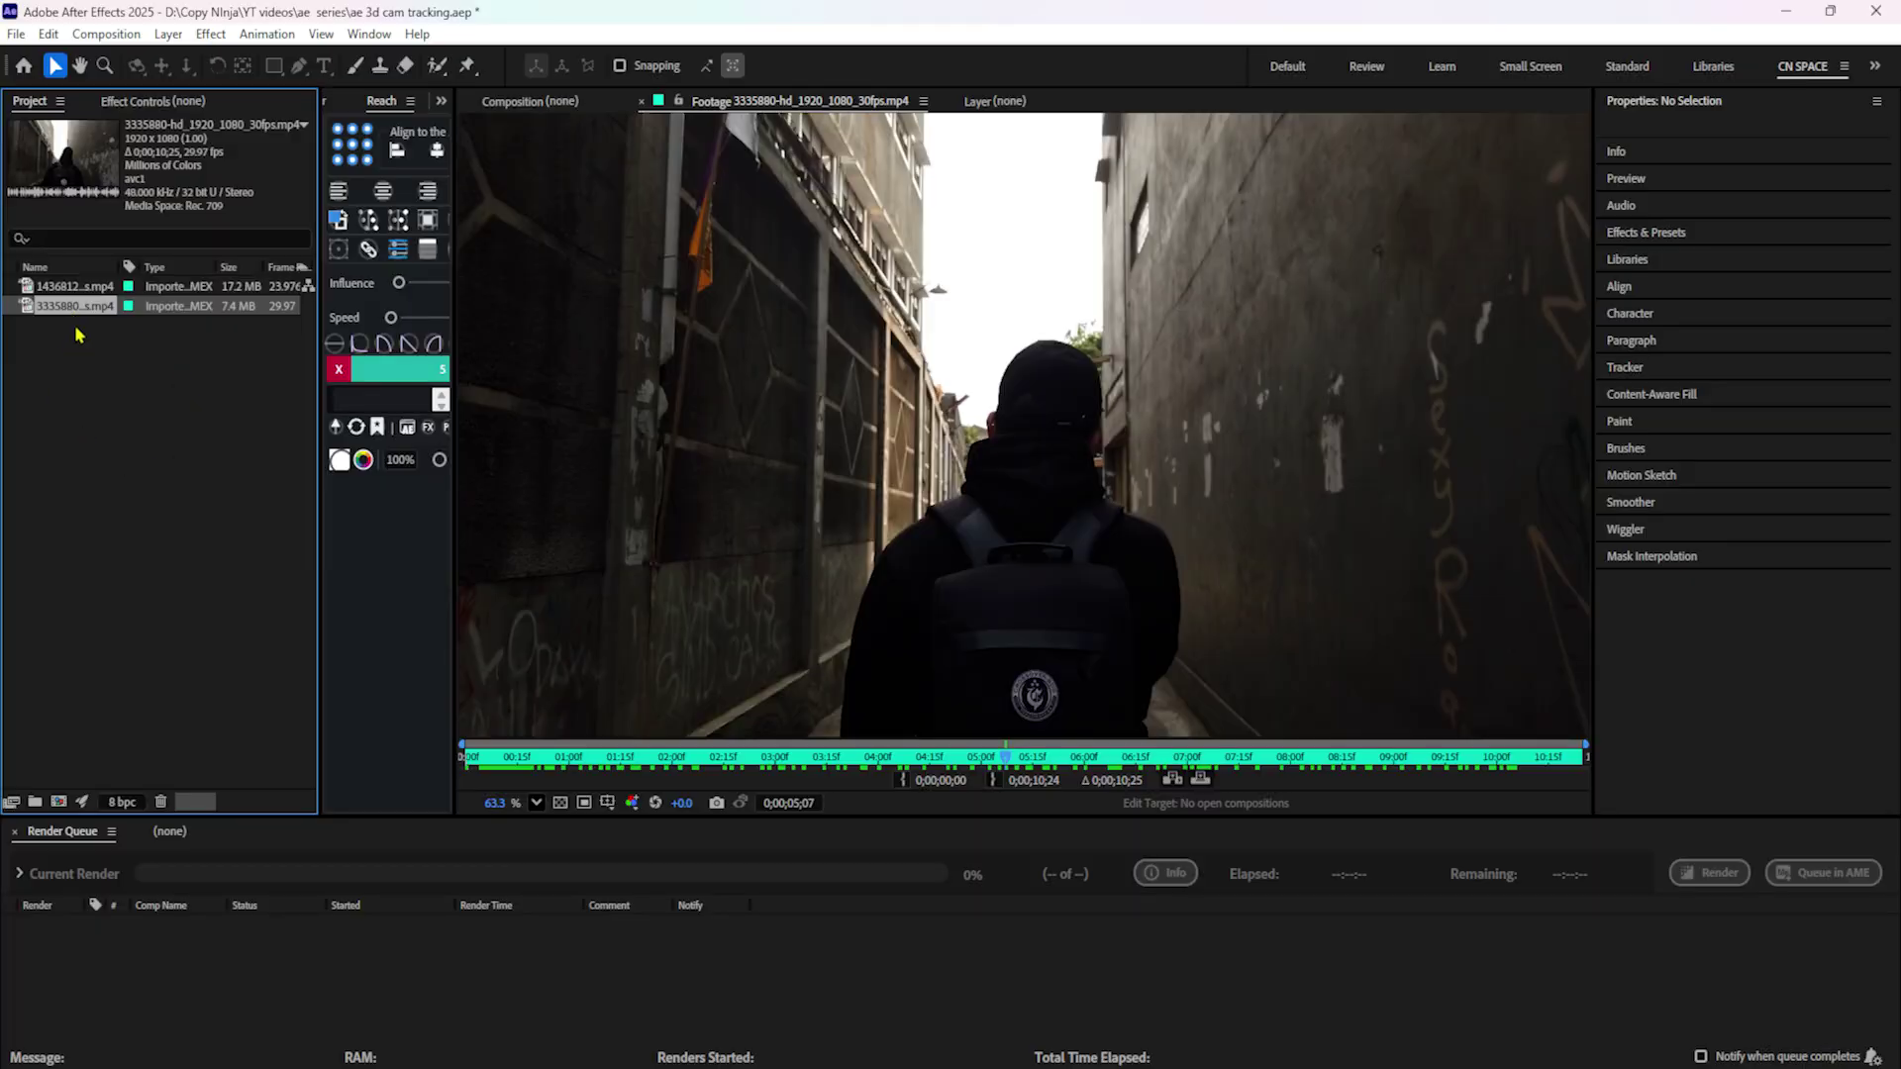
Create a new composition from the 3335880 alley clip.
{"action": "left_click_drag", "start_coordinate": [512, 752], "coordinate": [631, 752]}
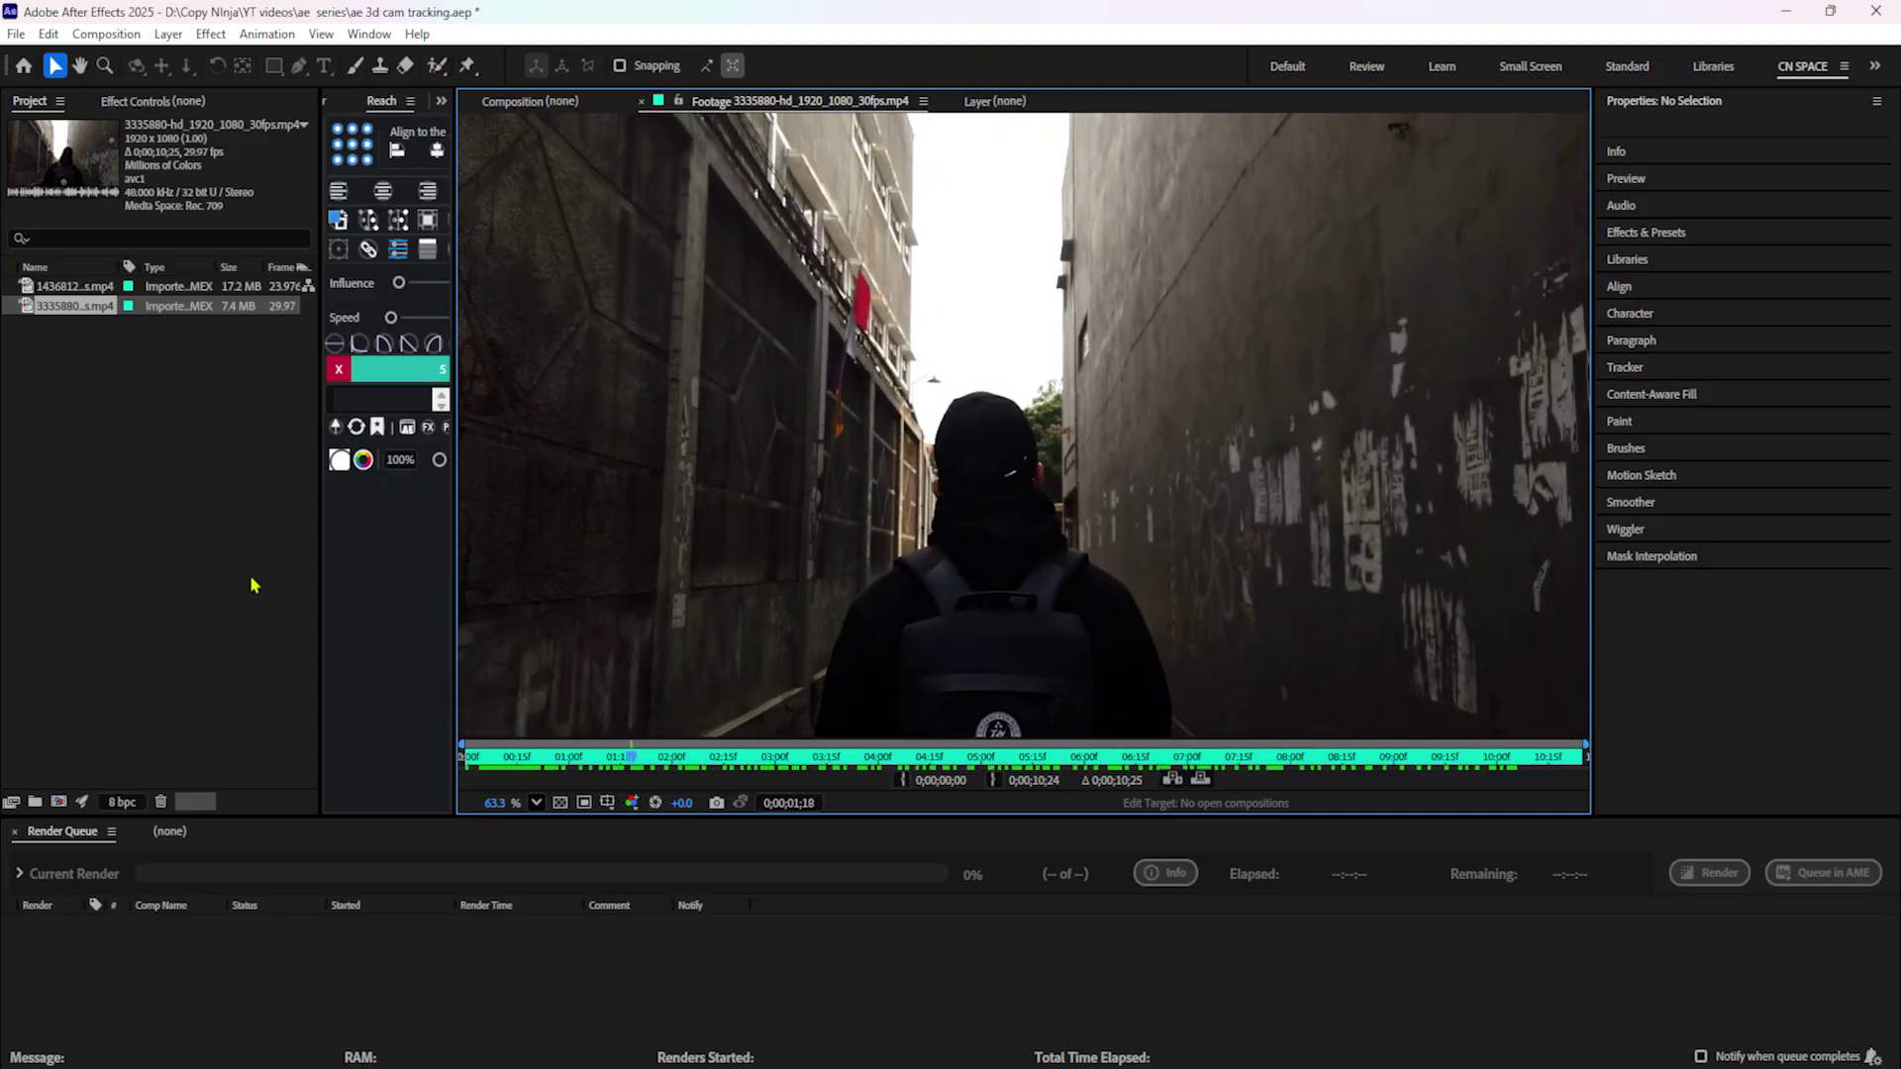
{"action": "left_click_drag", "start_coordinate": [76, 306], "coordinate": [62, 804]}
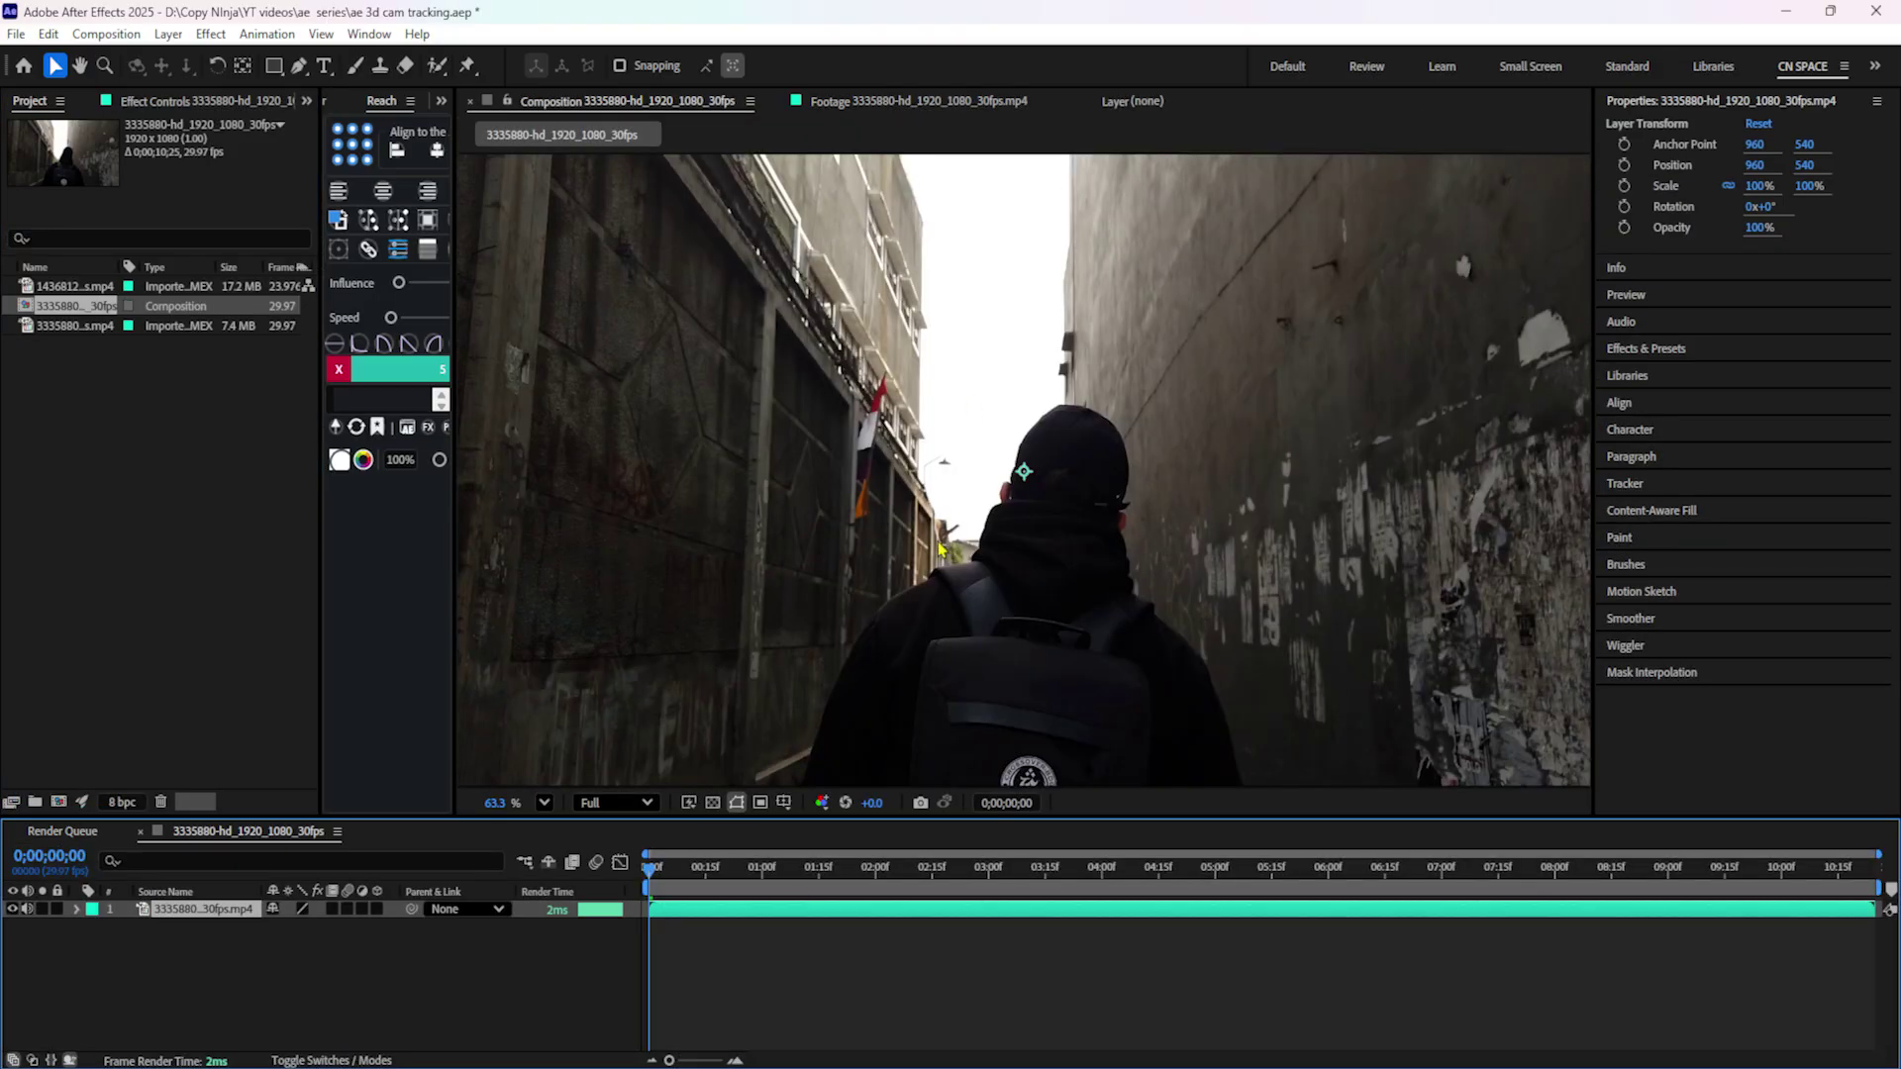
{"action": "scroll", "coordinate": [1139, 569], "scroll_direction": "down", "scroll_amount": 1}
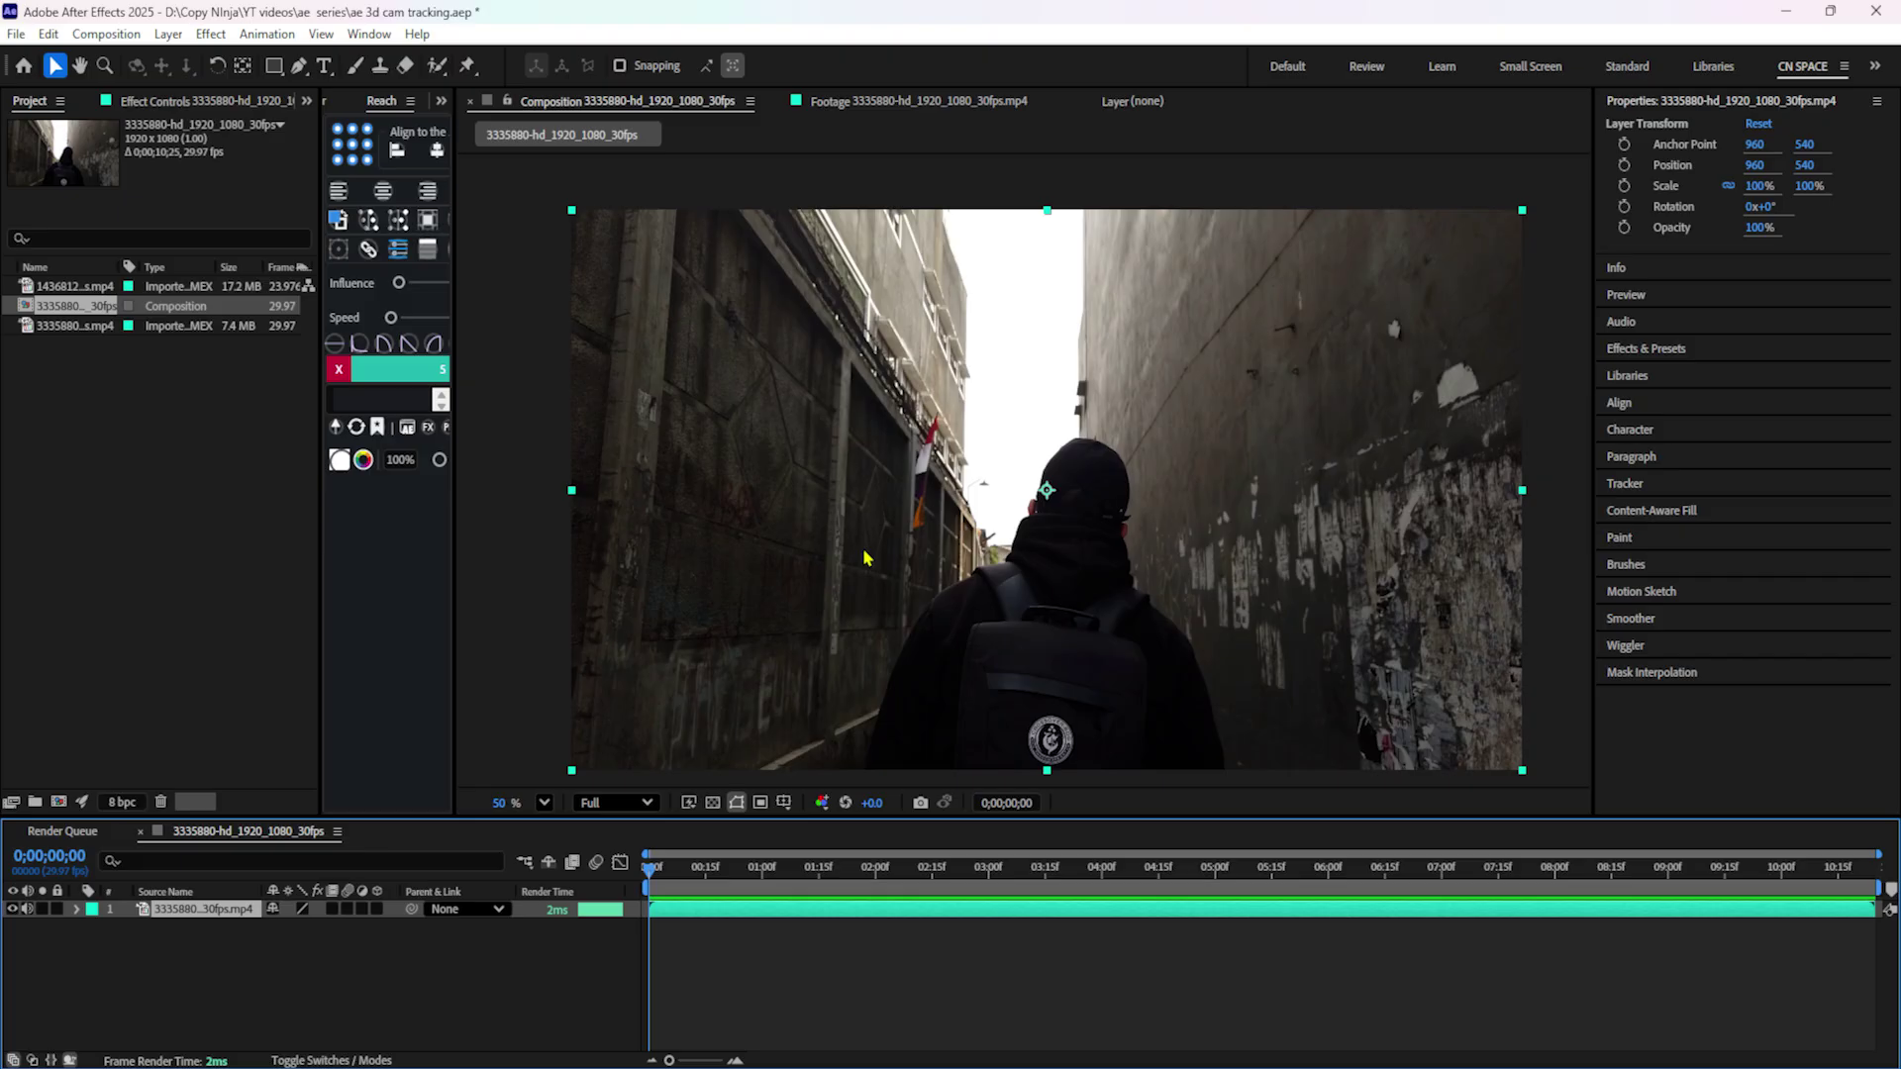
Compare the alley clip's footage details with the composition's size, frame rate and duration settings.
{"action": "left_click", "coordinate": [62, 327]}
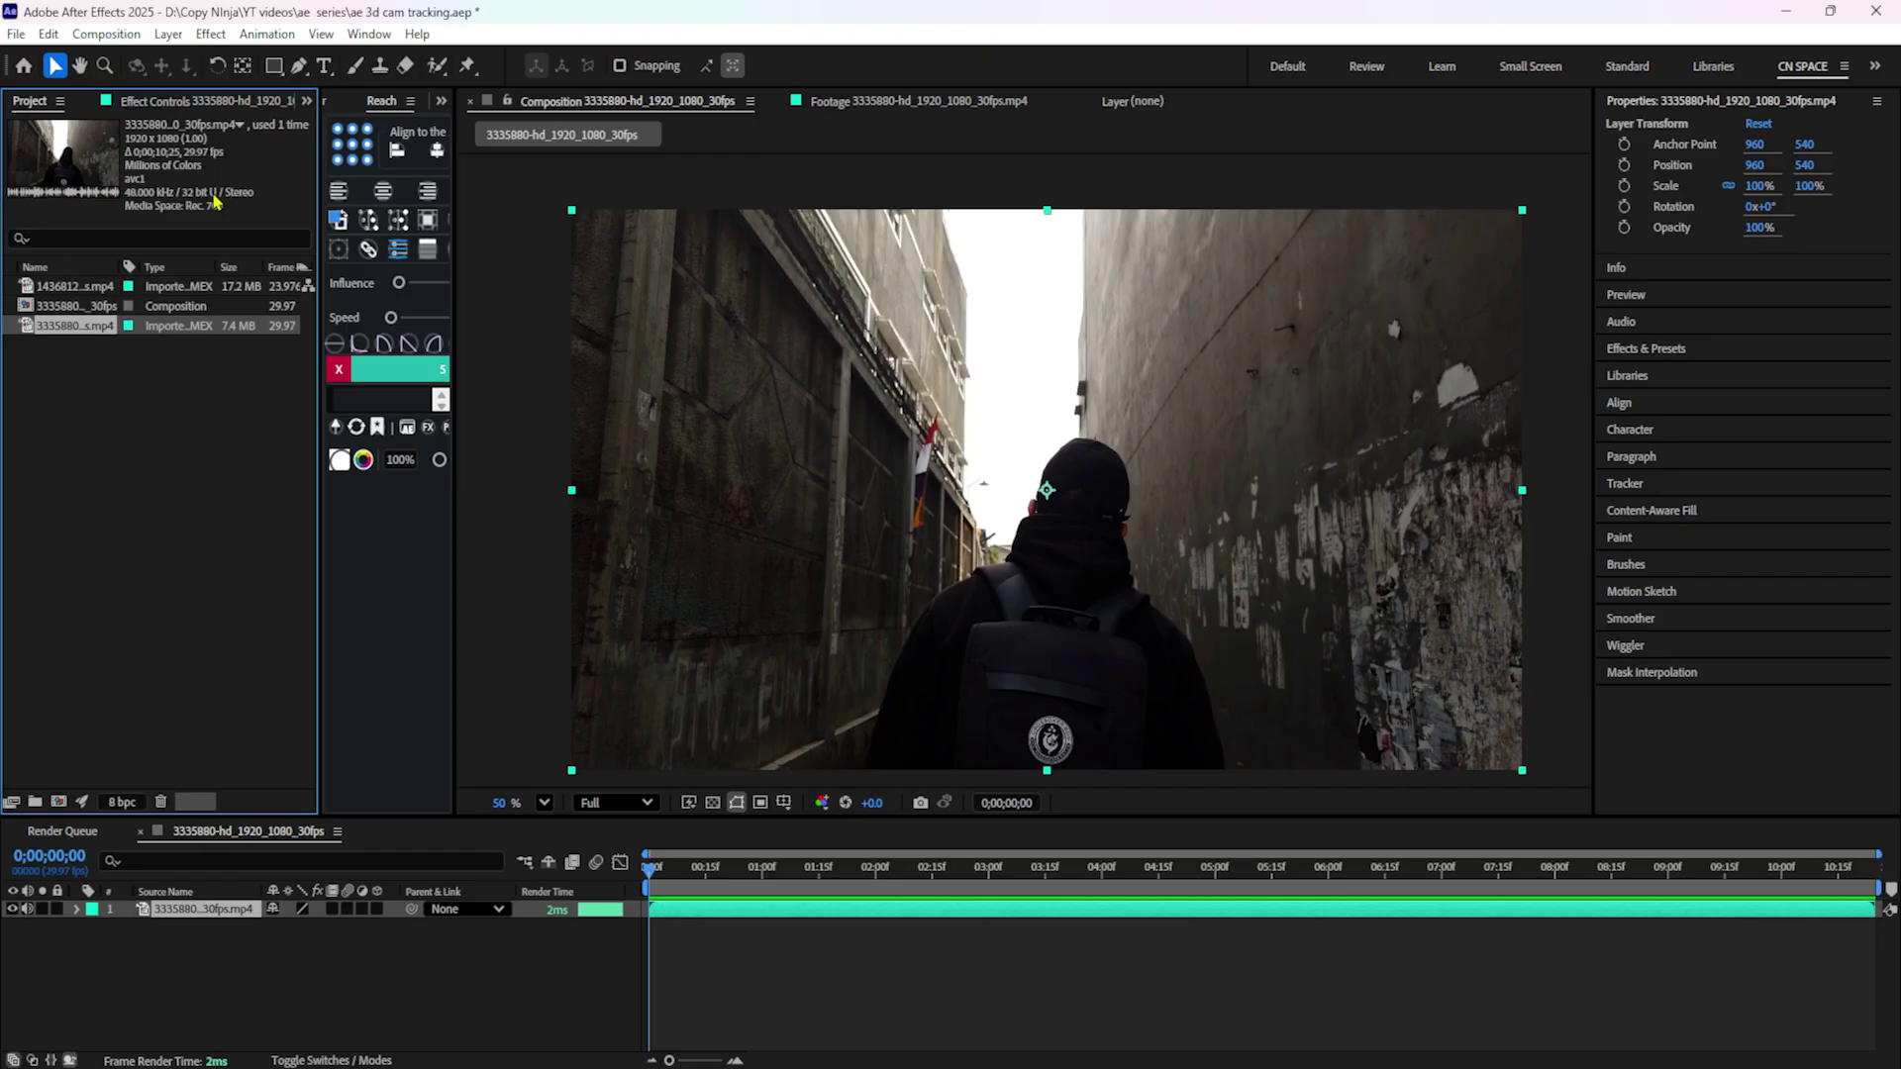
{"action": "left_click", "coordinate": [338, 832]}
{"action": "left_click", "coordinate": [445, 445]}
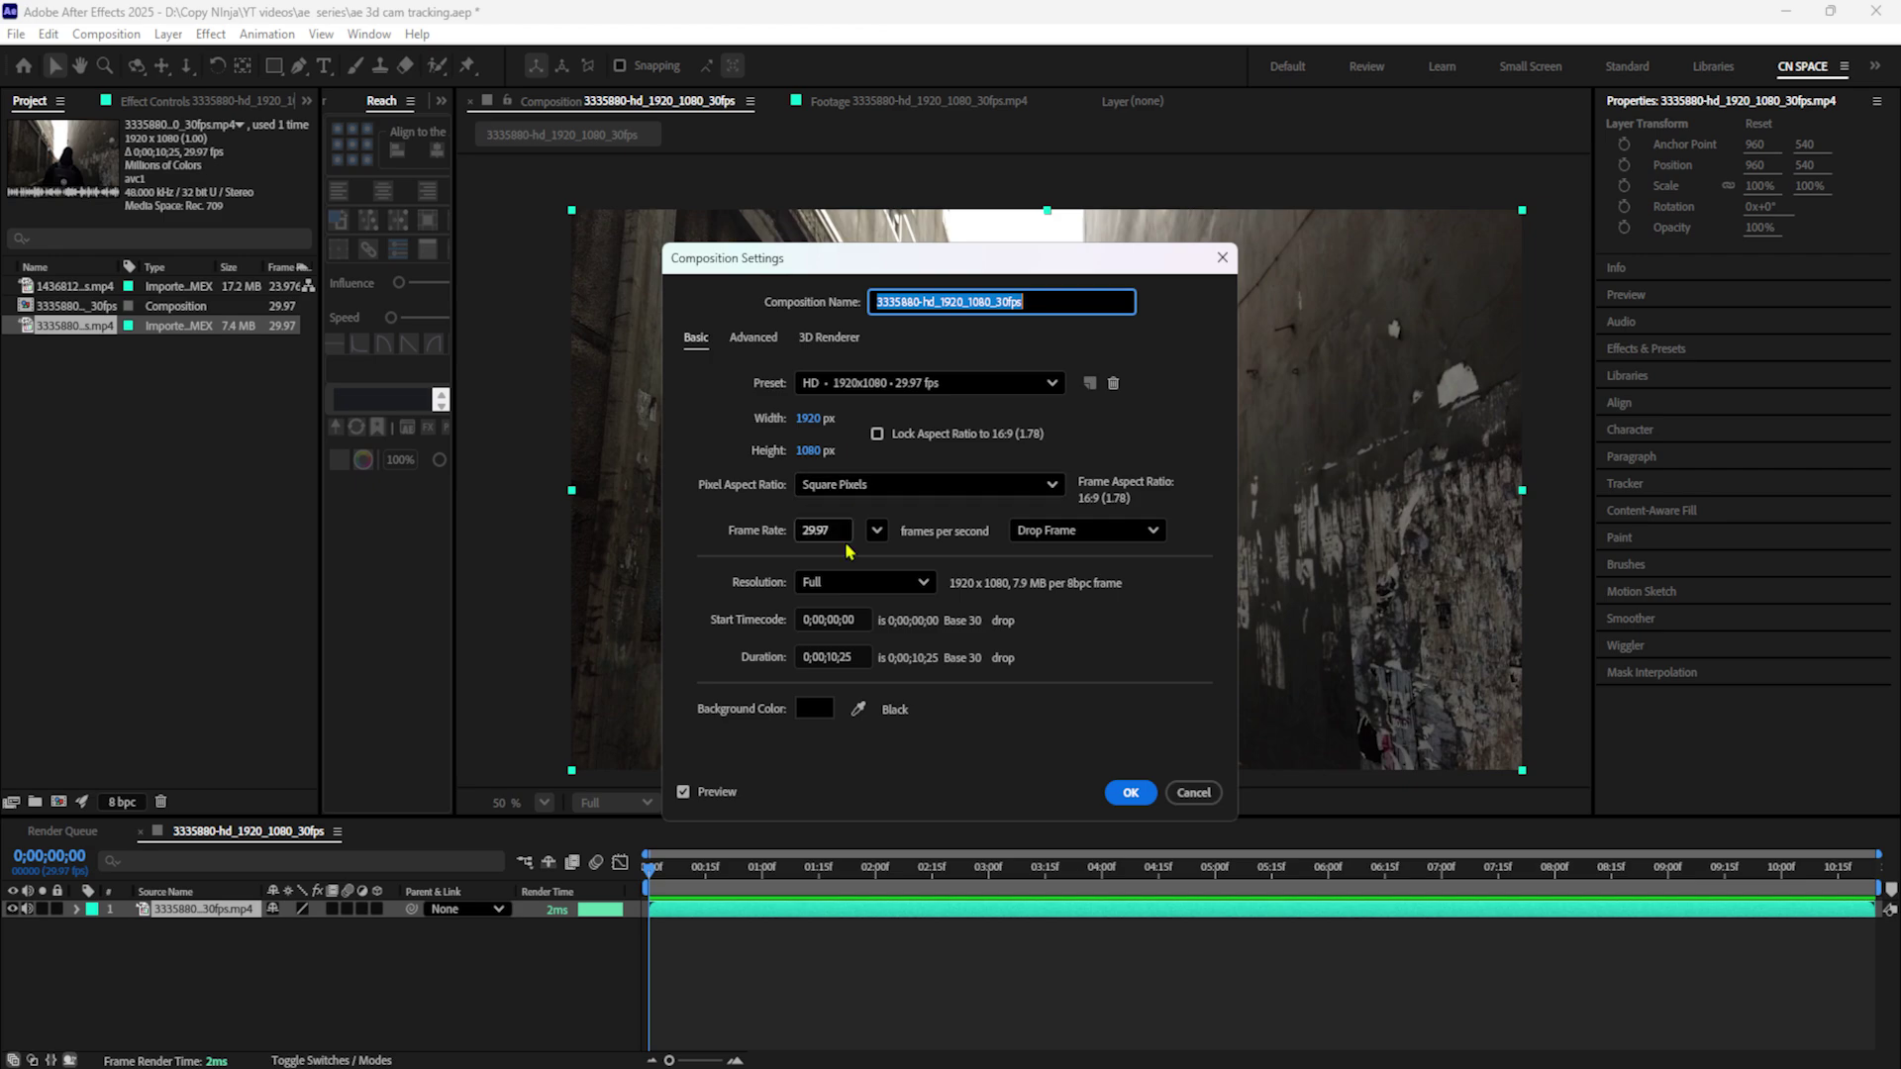
{"action": "left_click", "coordinate": [1130, 792]}
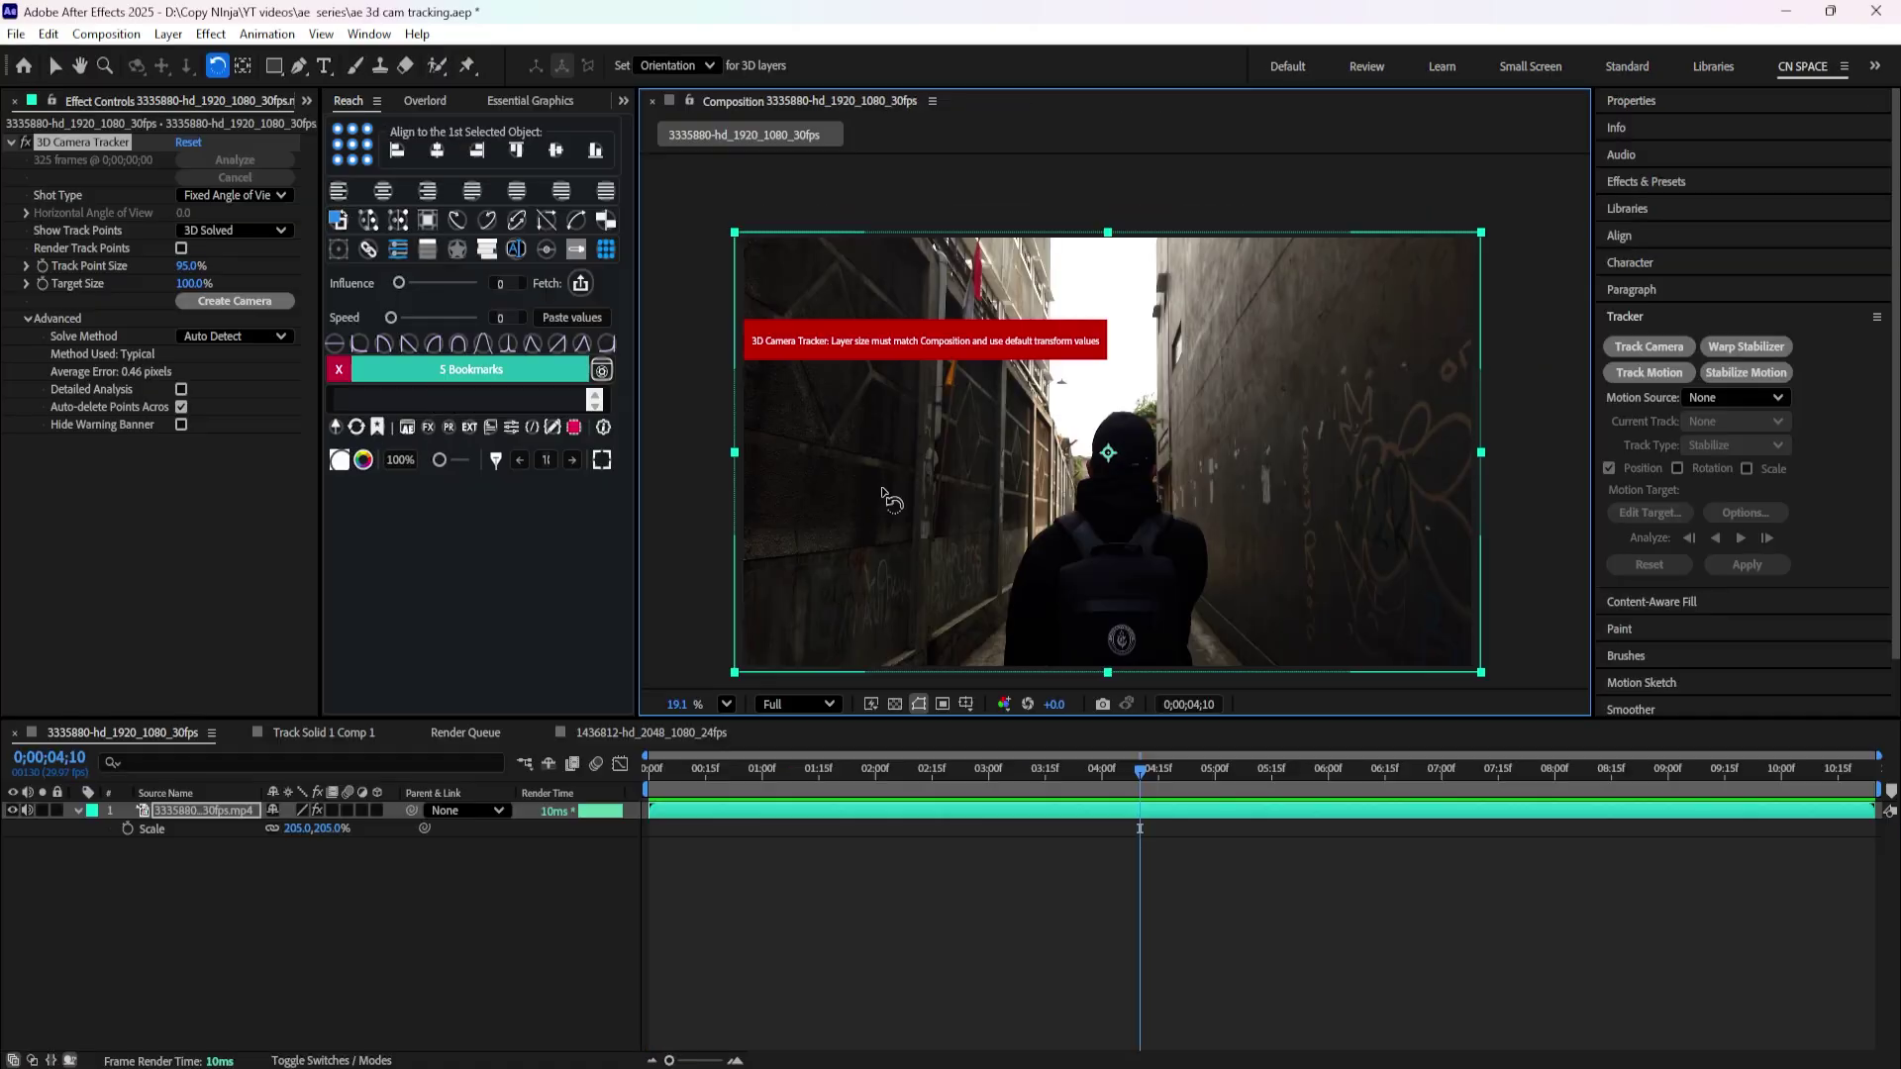
Undo the last changes and set the alley clip layer's scale to 100%.
{"action": "mouse_move", "coordinate": [889, 500]}
{"action": "left_mouse_down"}
{"action": "mouse_move", "coordinate": [950, 555]}
{"action": "mouse_move", "coordinate": [938, 462]}
{"action": "mouse_move", "coordinate": [907, 495]}
{"action": "left_mouse_up"}
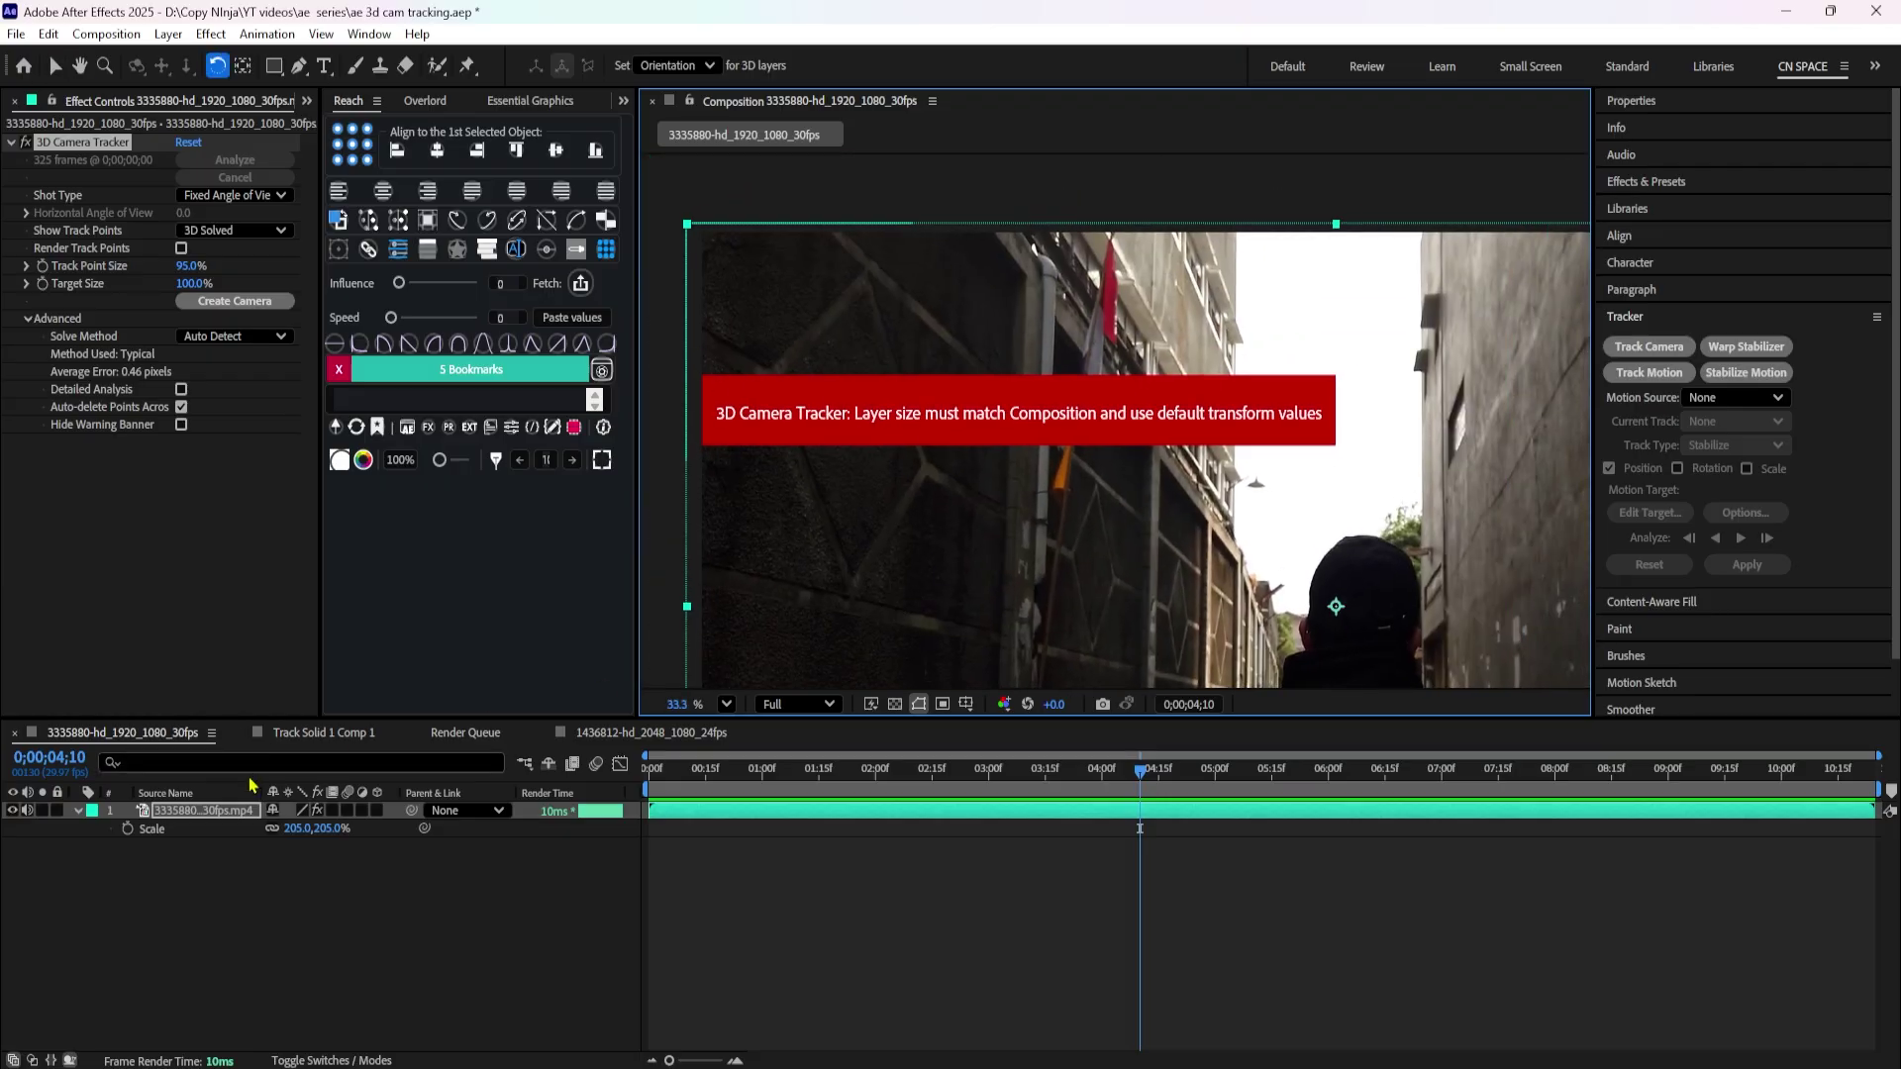
{"action": "key", "text": "ctrl+z"}
{"action": "key", "text": "ctrl+z"}
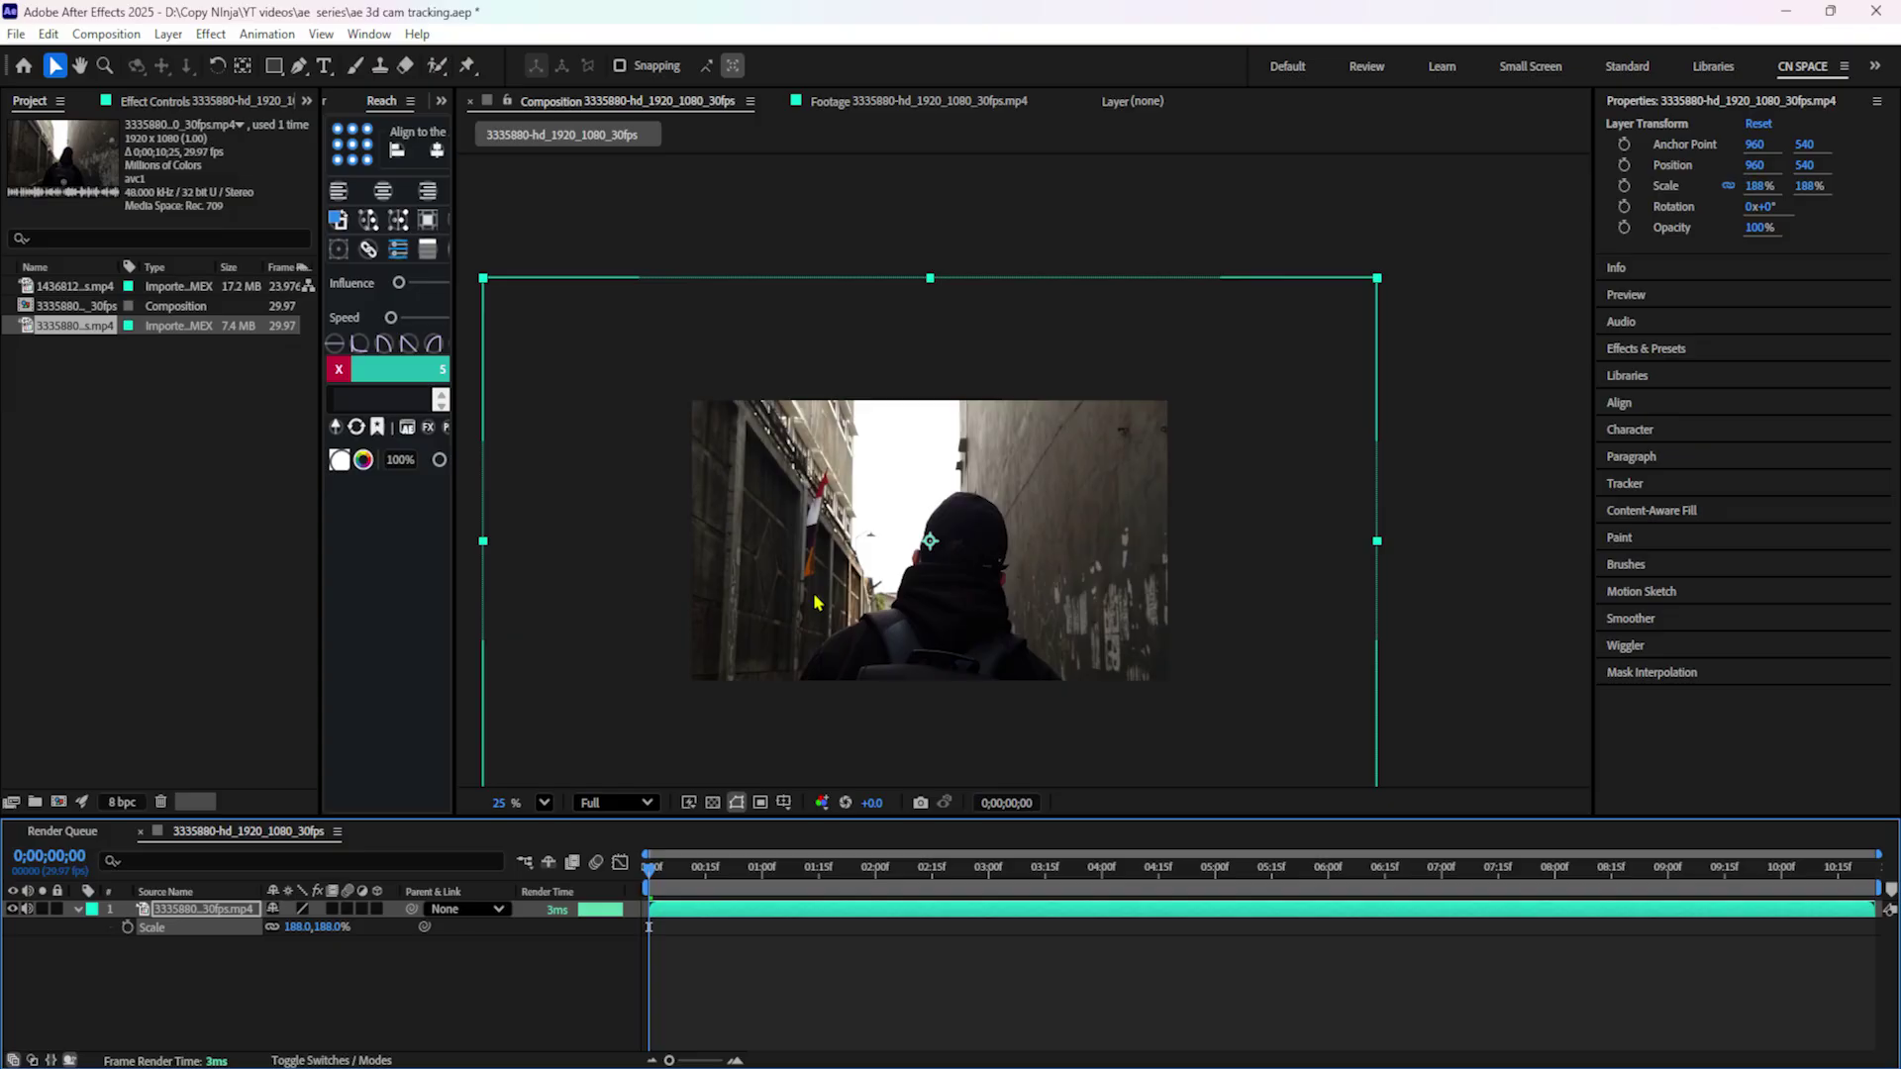
{"action": "left_click", "coordinate": [295, 927]}
{"action": "type", "text": "100"}
{"action": "key", "text": "Return"}
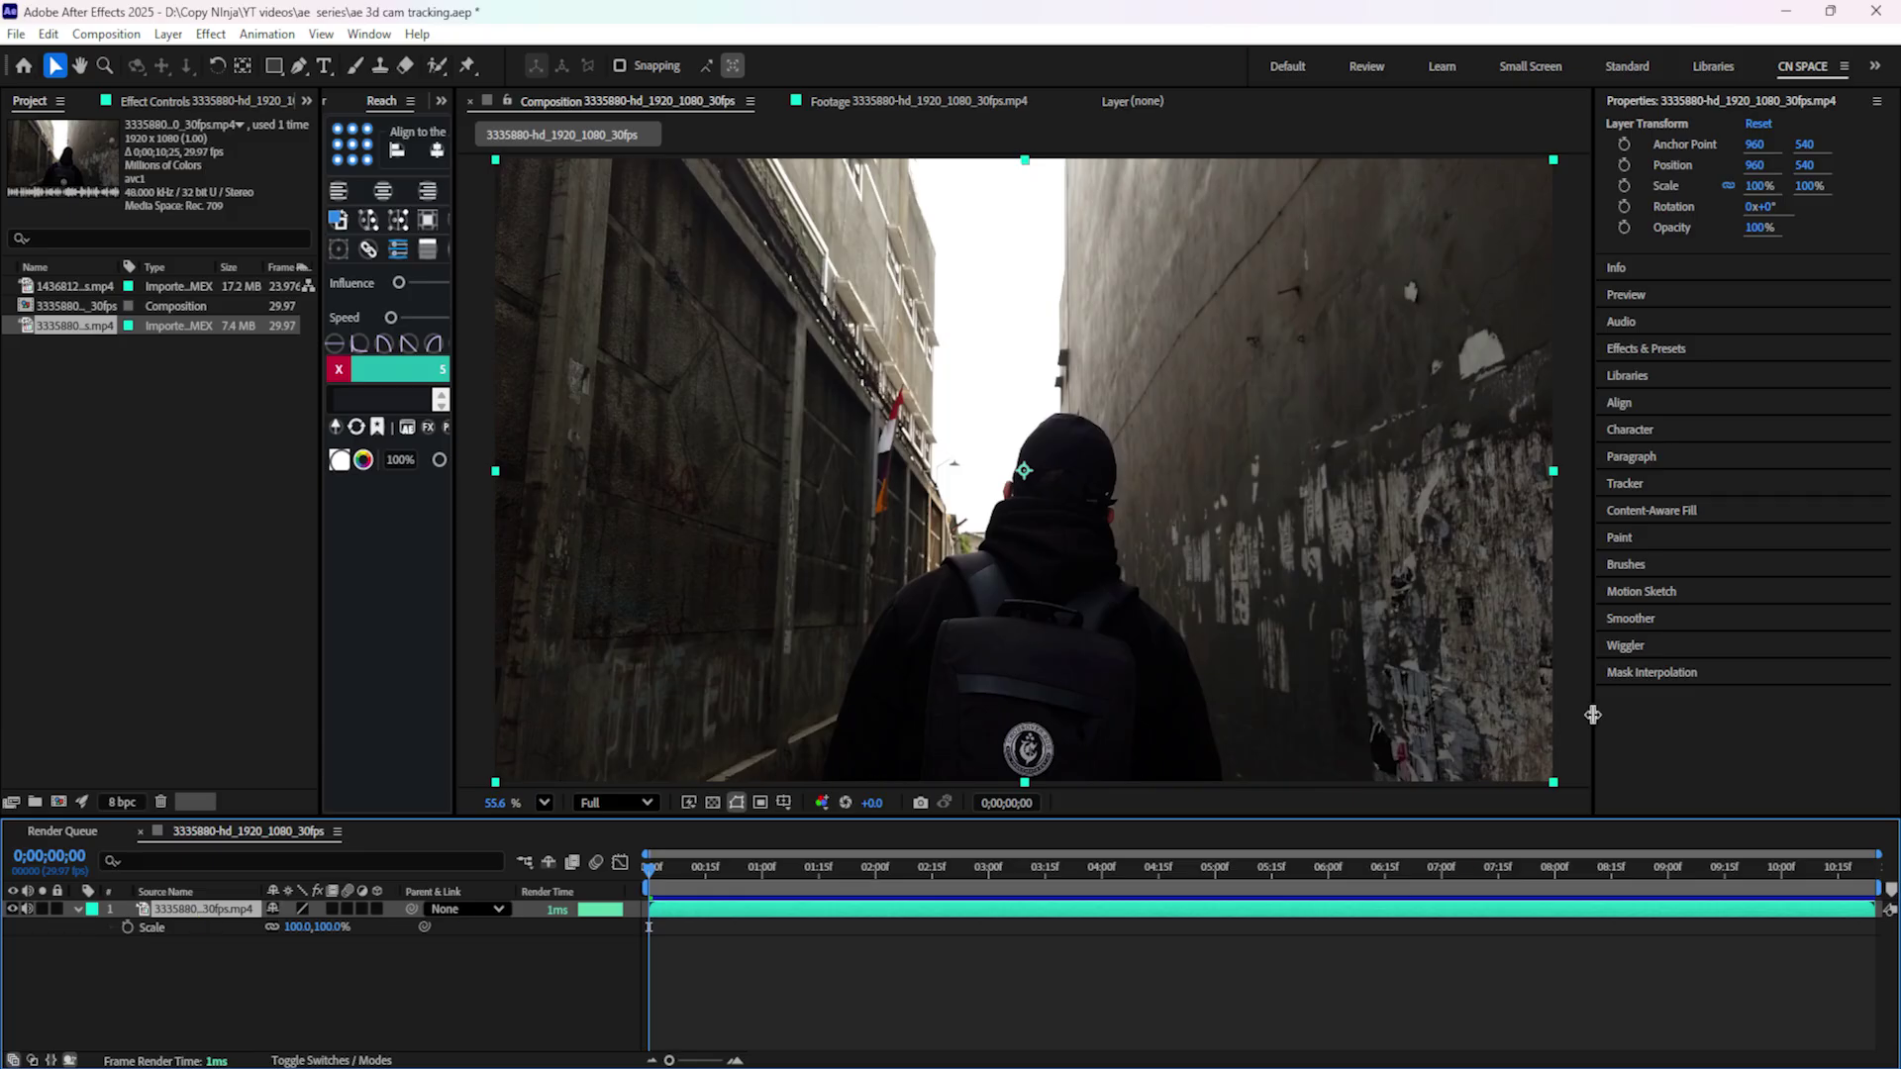
Show the Tracker options and check where the Tracker appears among the available panels.
{"action": "left_click", "coordinate": [1624, 484]}
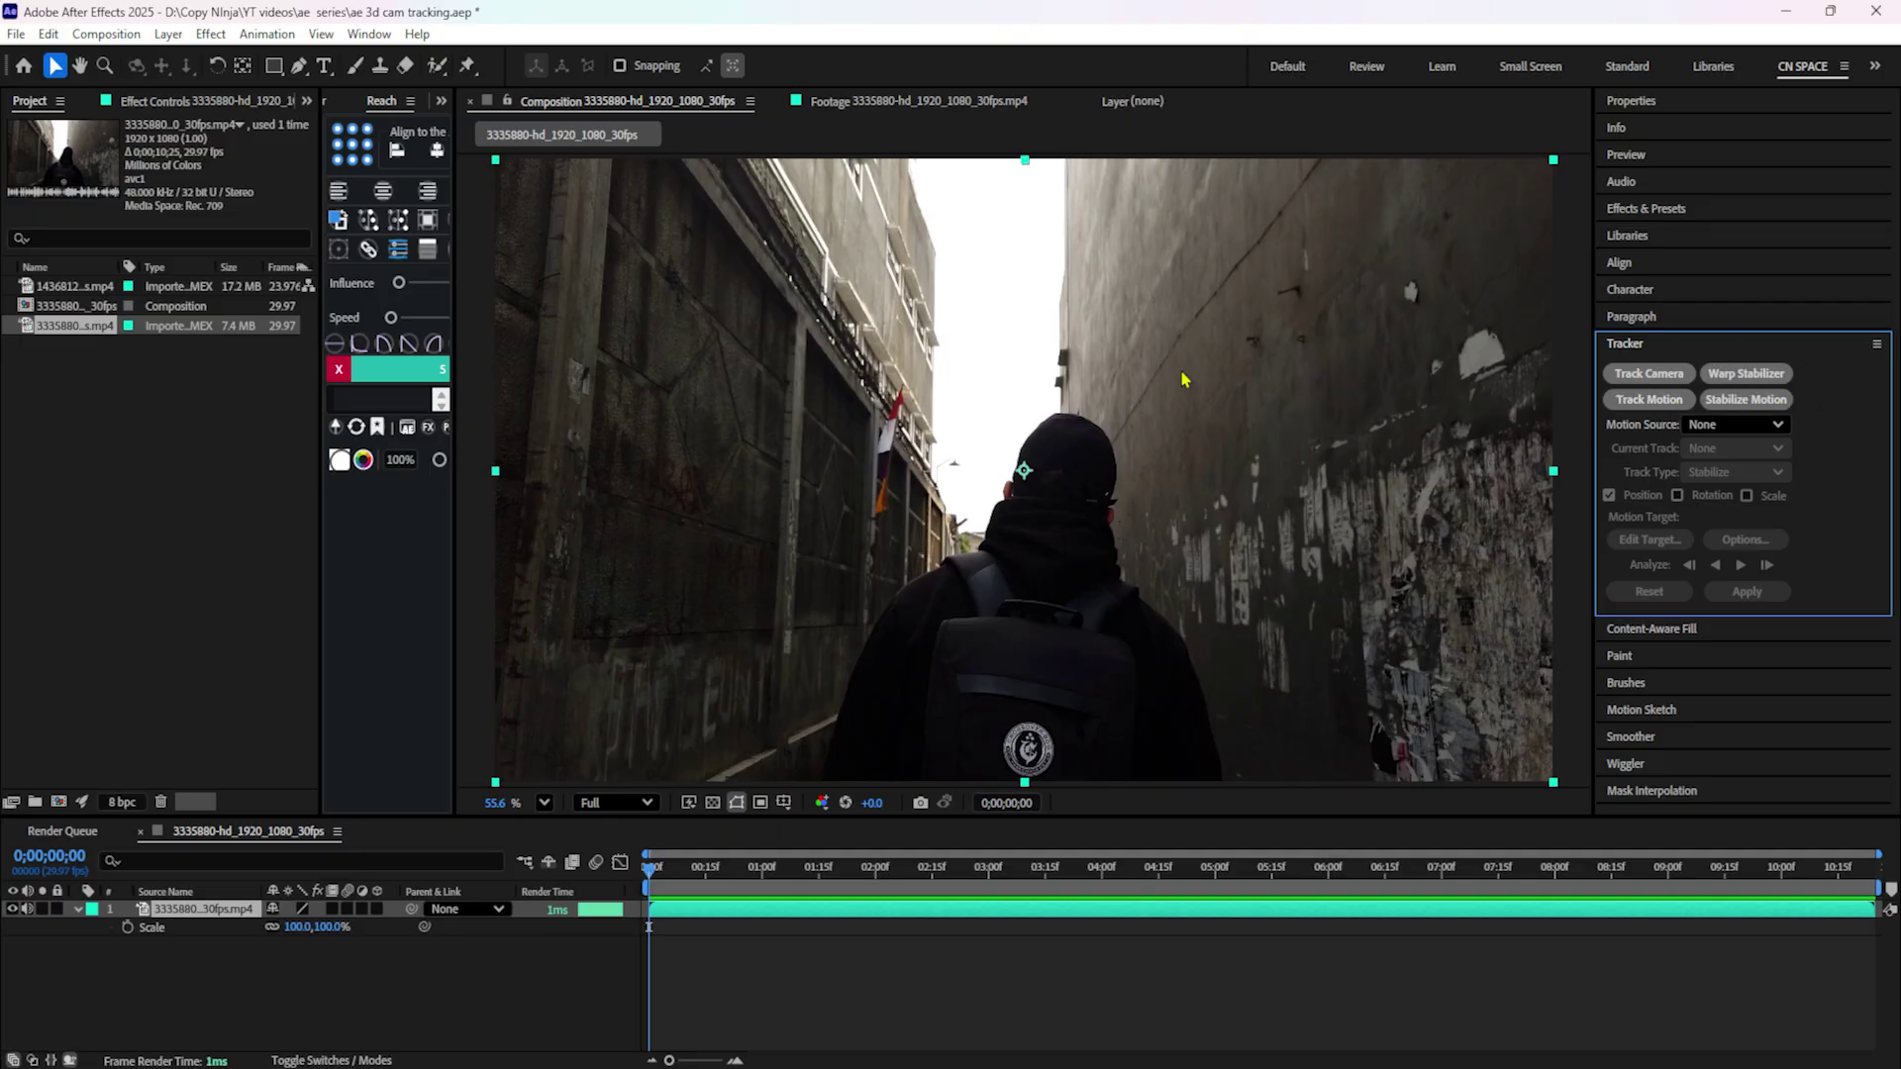
{"action": "left_click", "coordinate": [369, 34]}
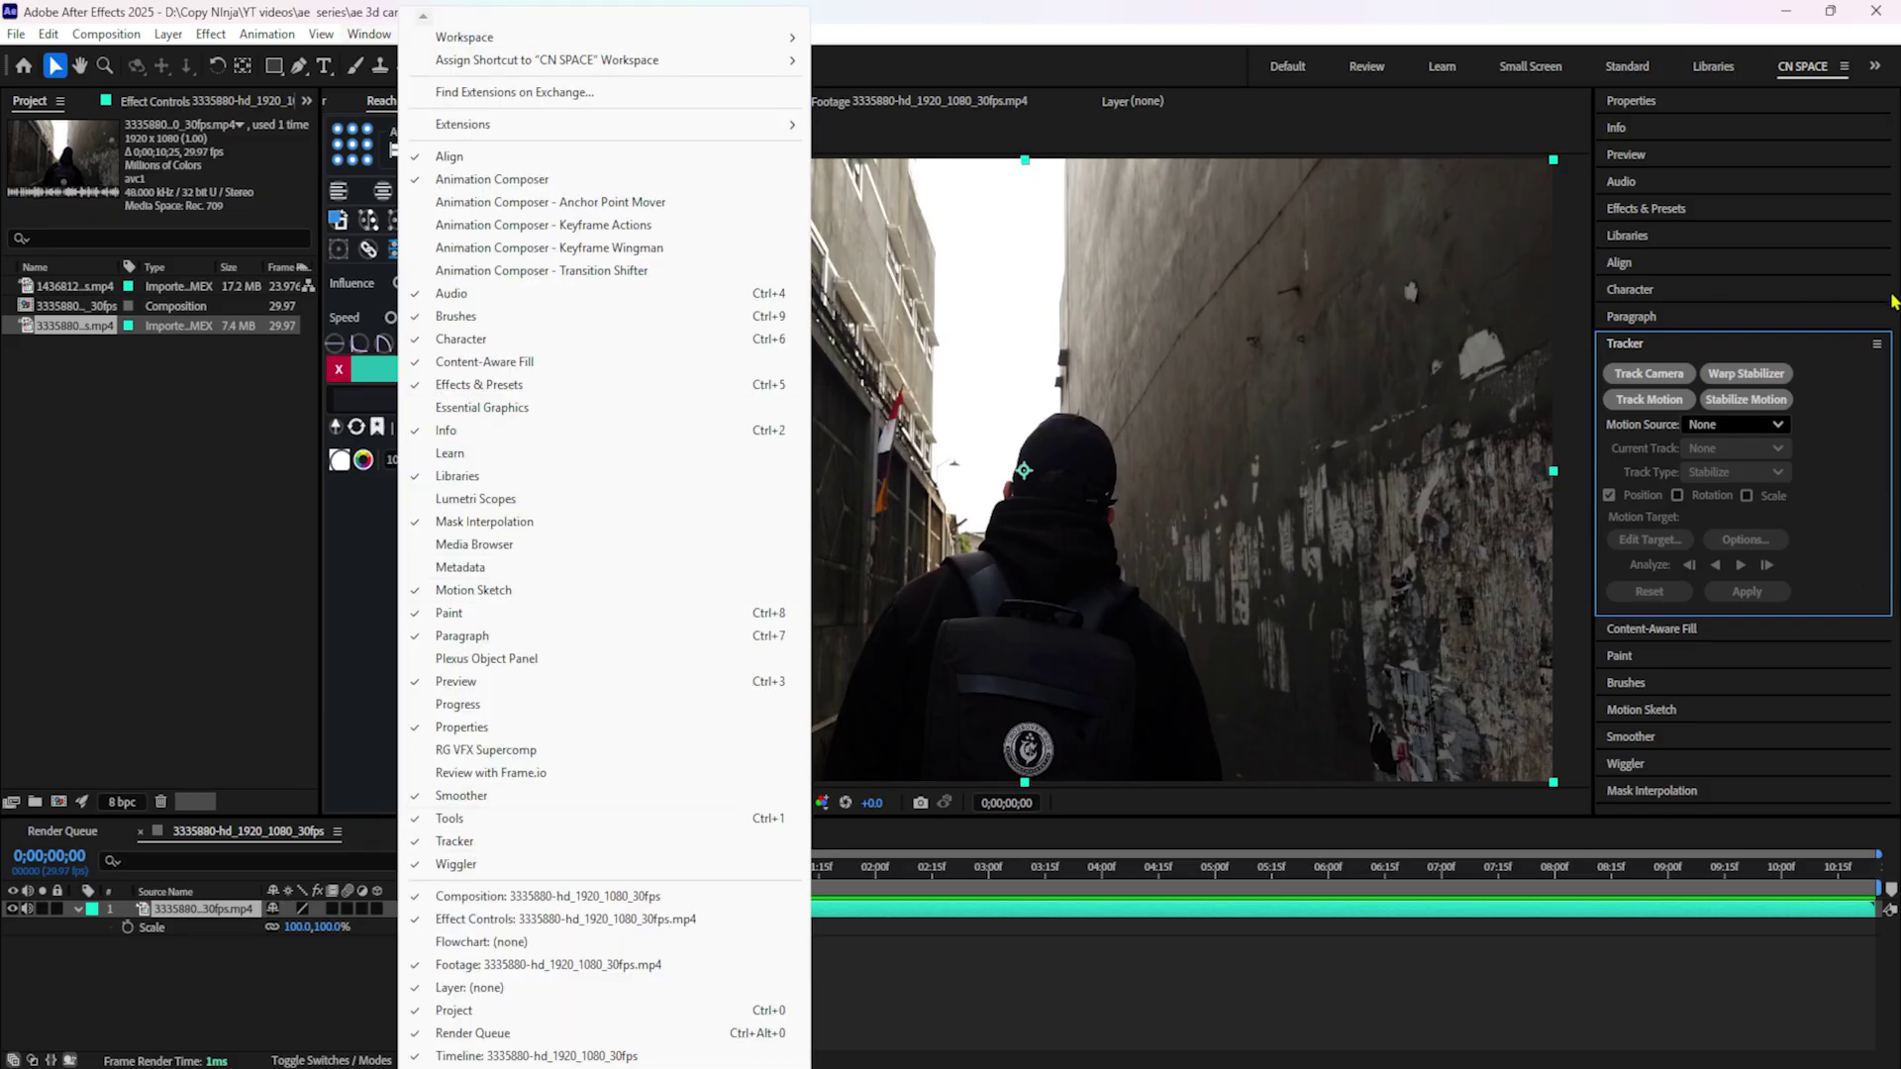
{"action": "left_click", "coordinate": [1366, 995]}
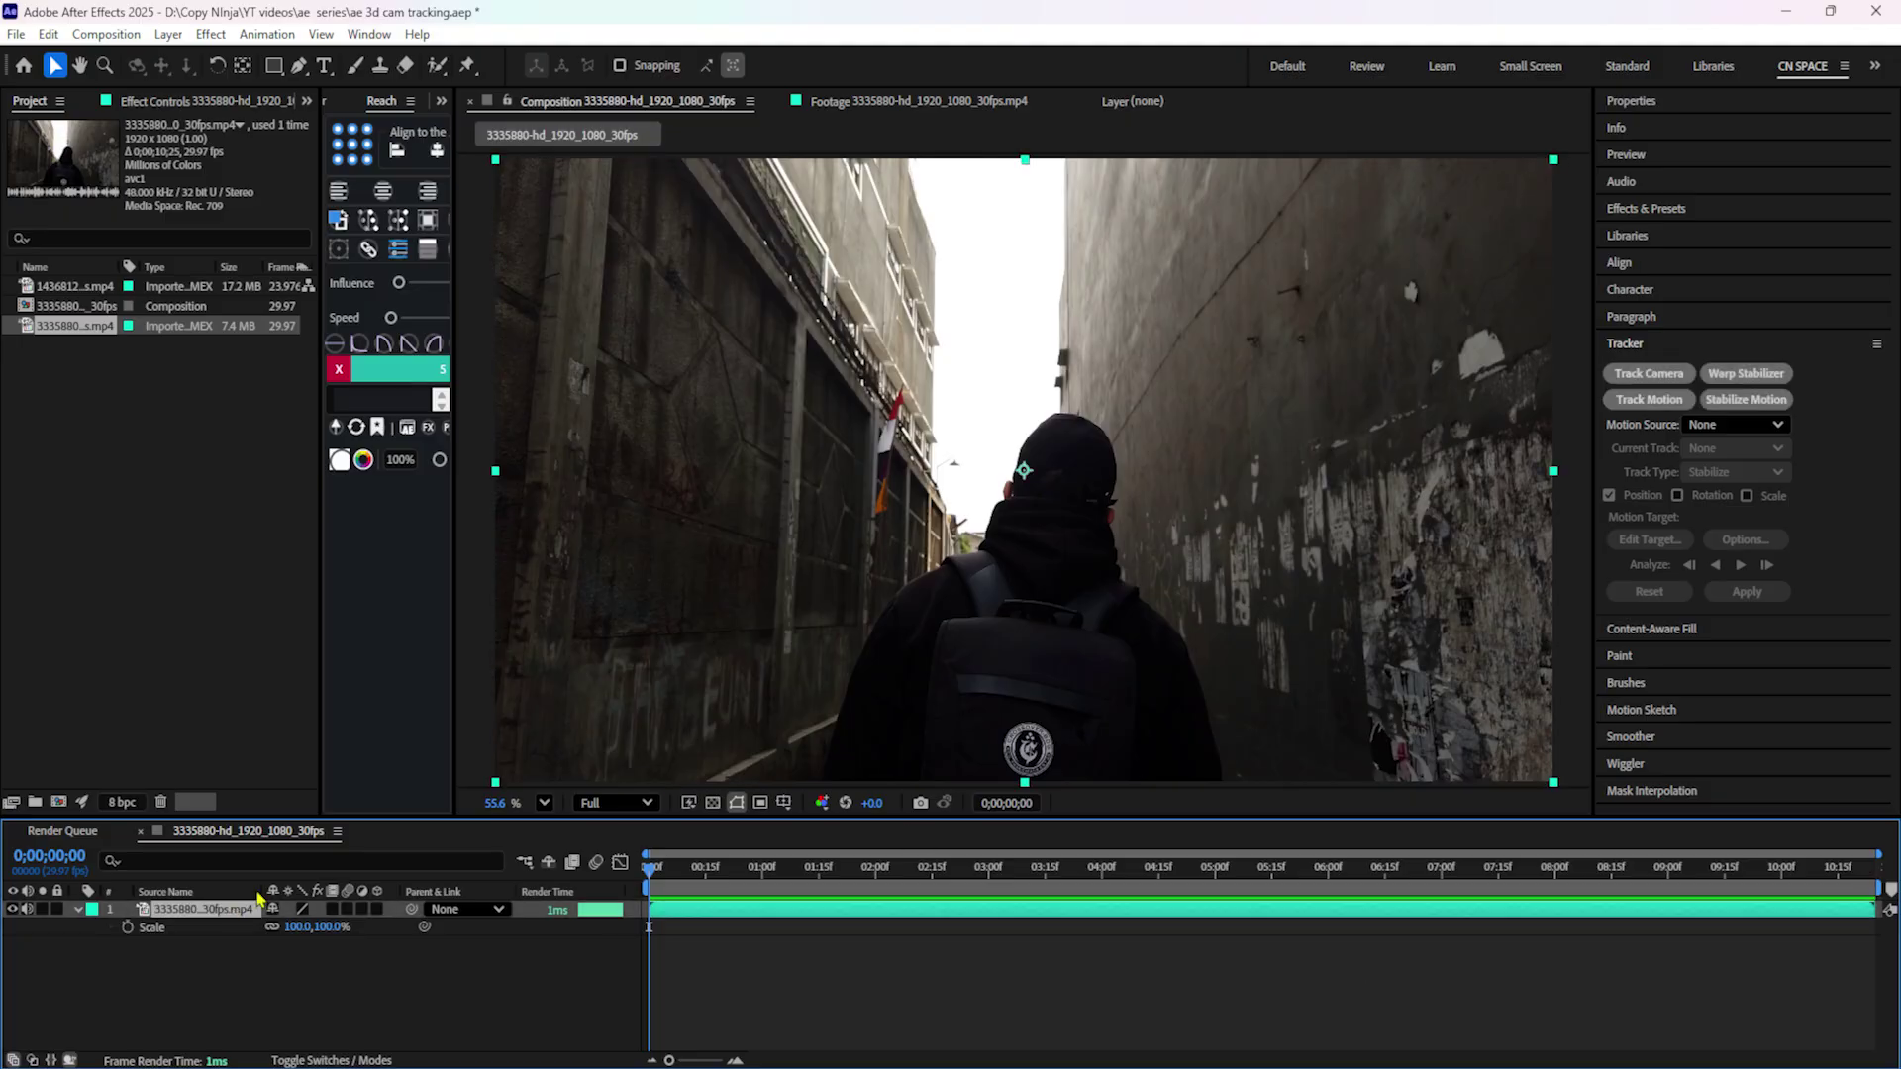
Search the effects for "3d camer" and select the 3D Camera Tracker effect.
{"action": "left_click", "coordinate": [1672, 209]}
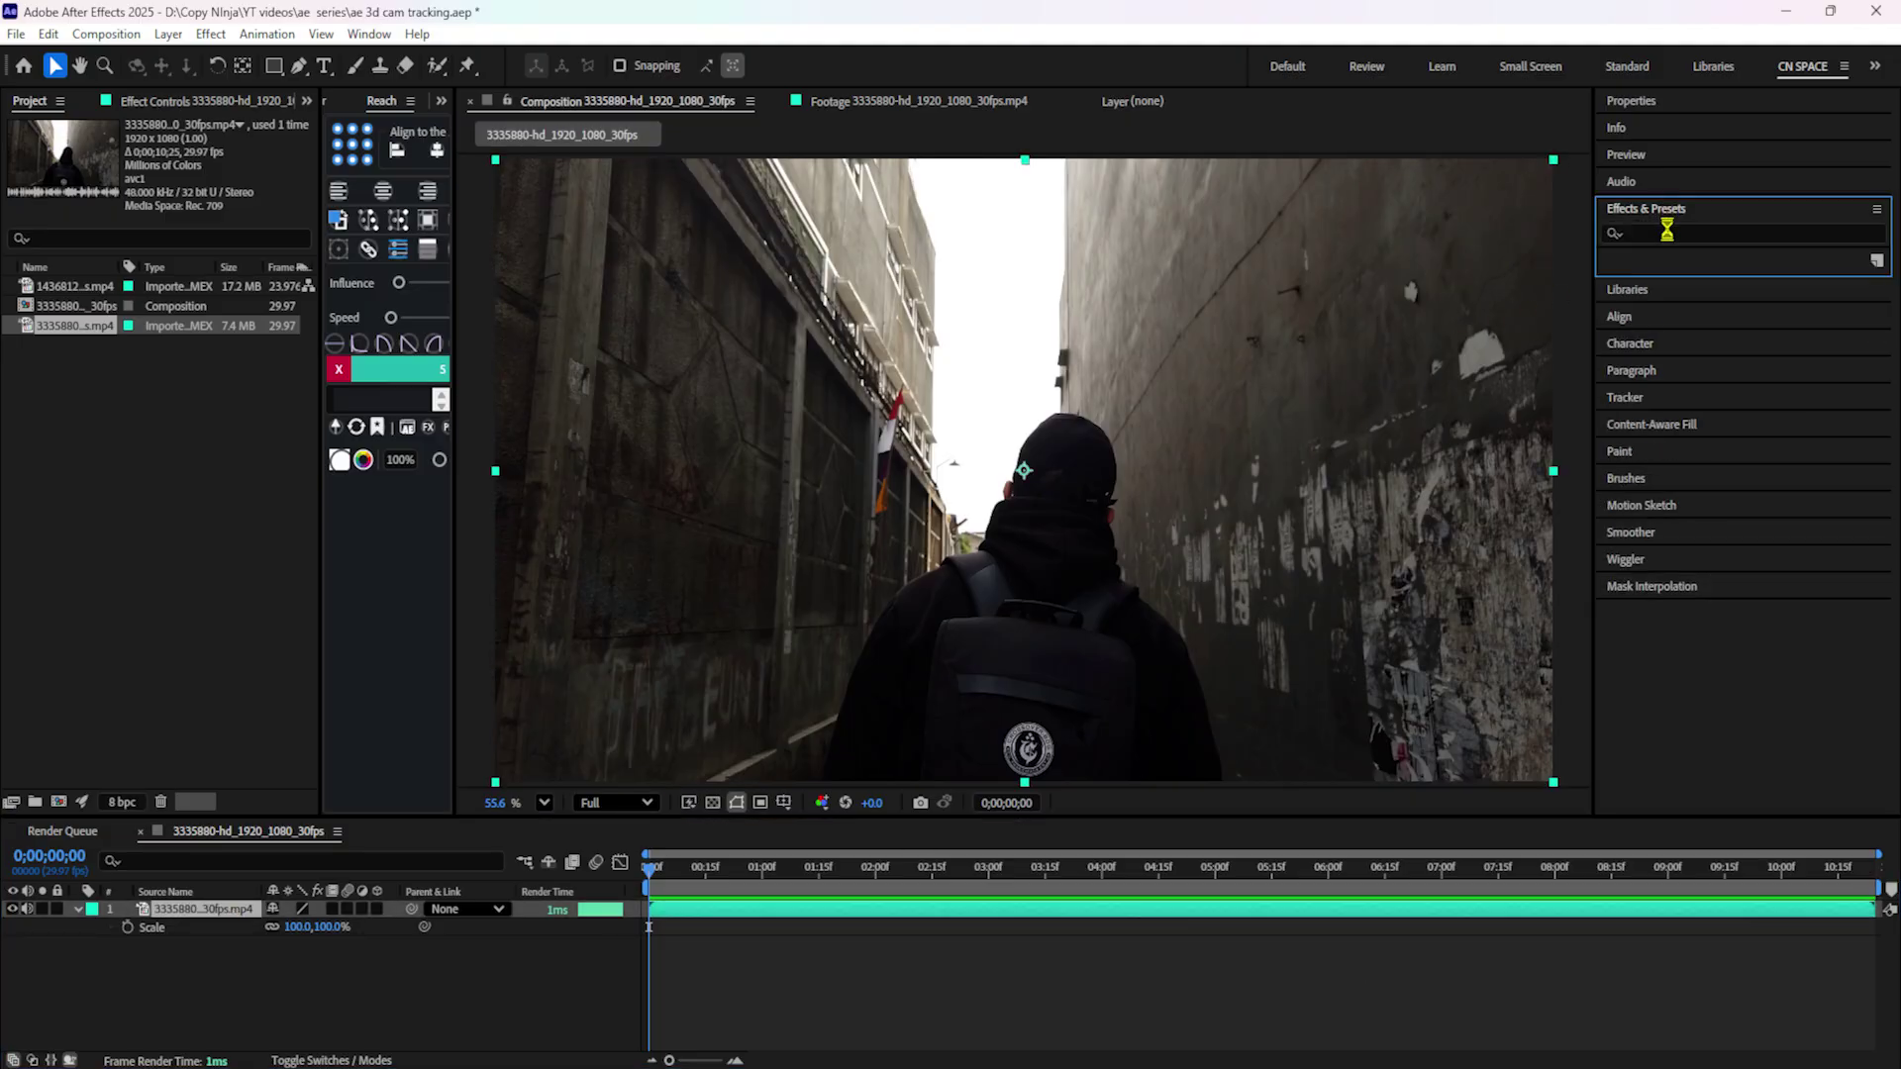
{"action": "left_click", "coordinate": [1667, 231]}
{"action": "type", "text": "3d"}
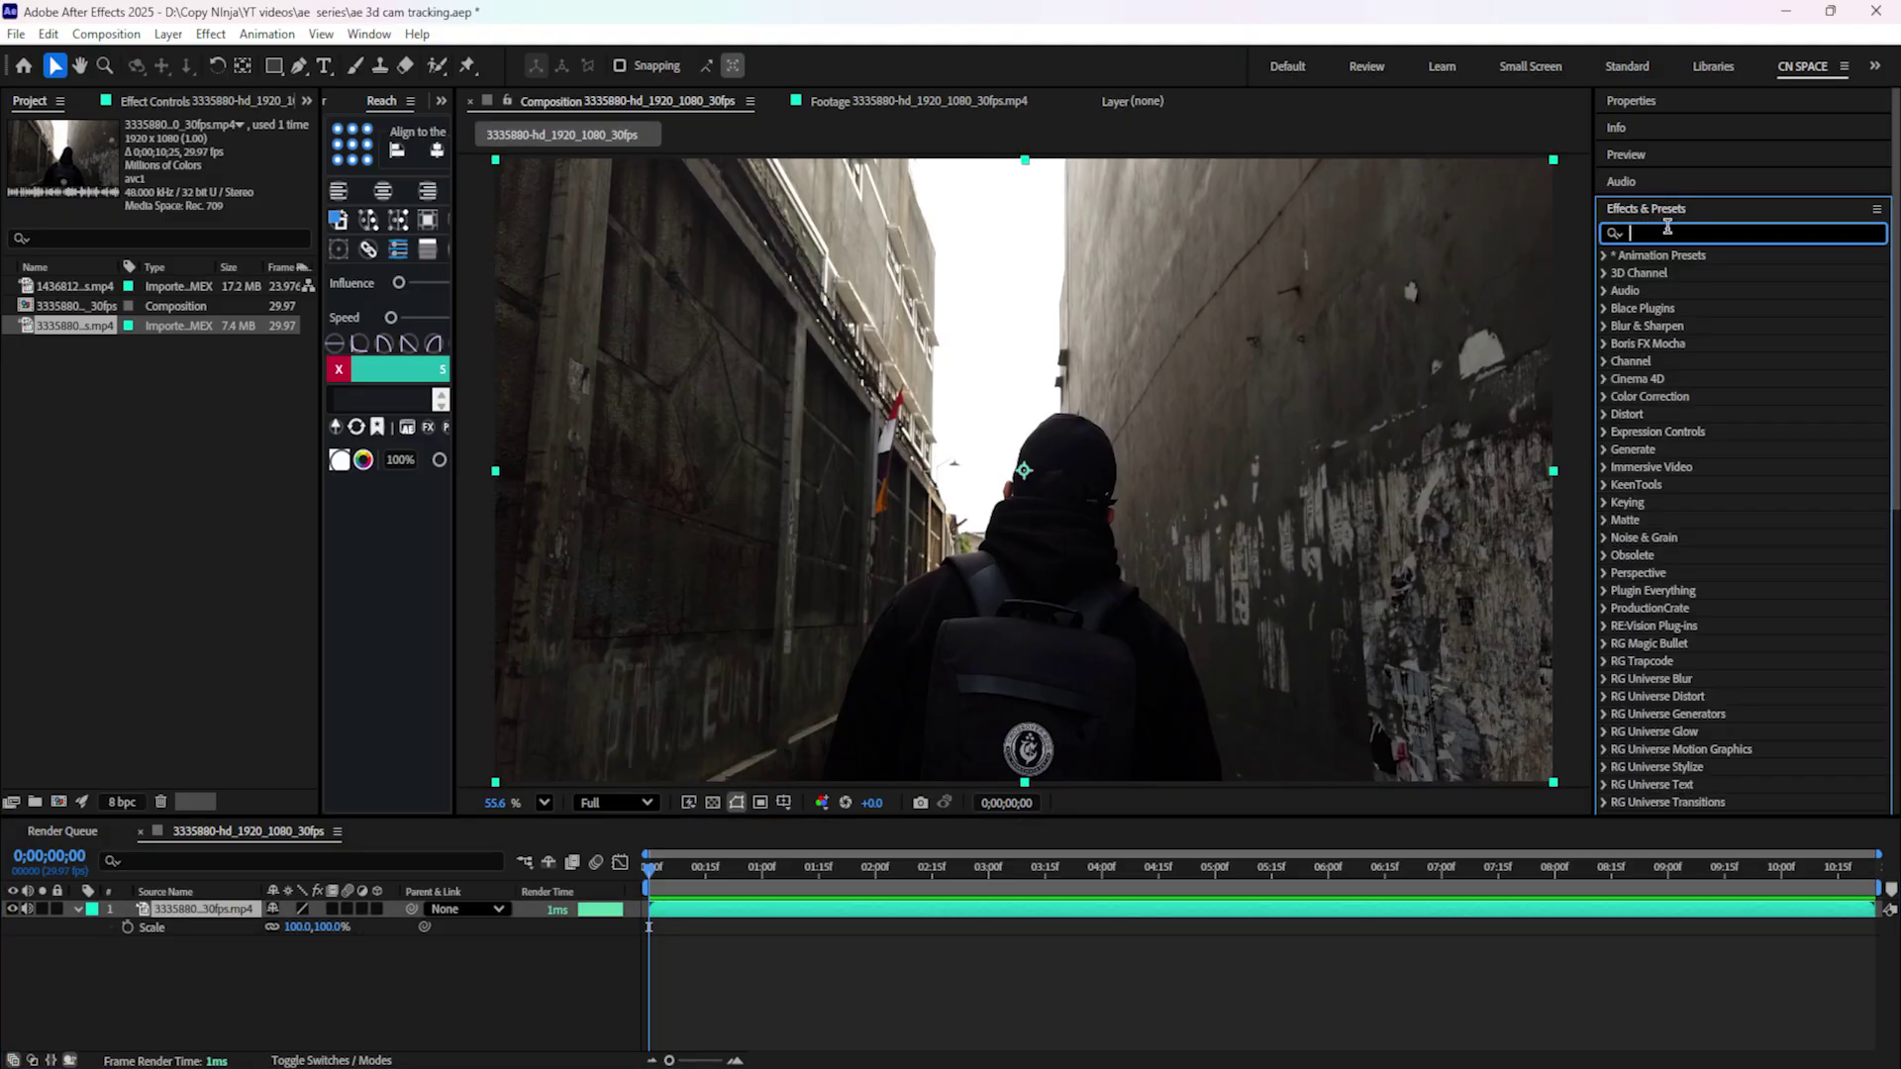
{"action": "type", "text": " camer"}
{"action": "mouse_move", "coordinate": [1683, 272]}
{"action": "left_mouse_down"}
{"action": "mouse_move", "coordinate": [1139, 556]}
{"action": "mouse_move", "coordinate": [938, 884]}
{"action": "mouse_move", "coordinate": [1545, 327]}
{"action": "mouse_move", "coordinate": [1691, 278]}
{"action": "left_mouse_up"}
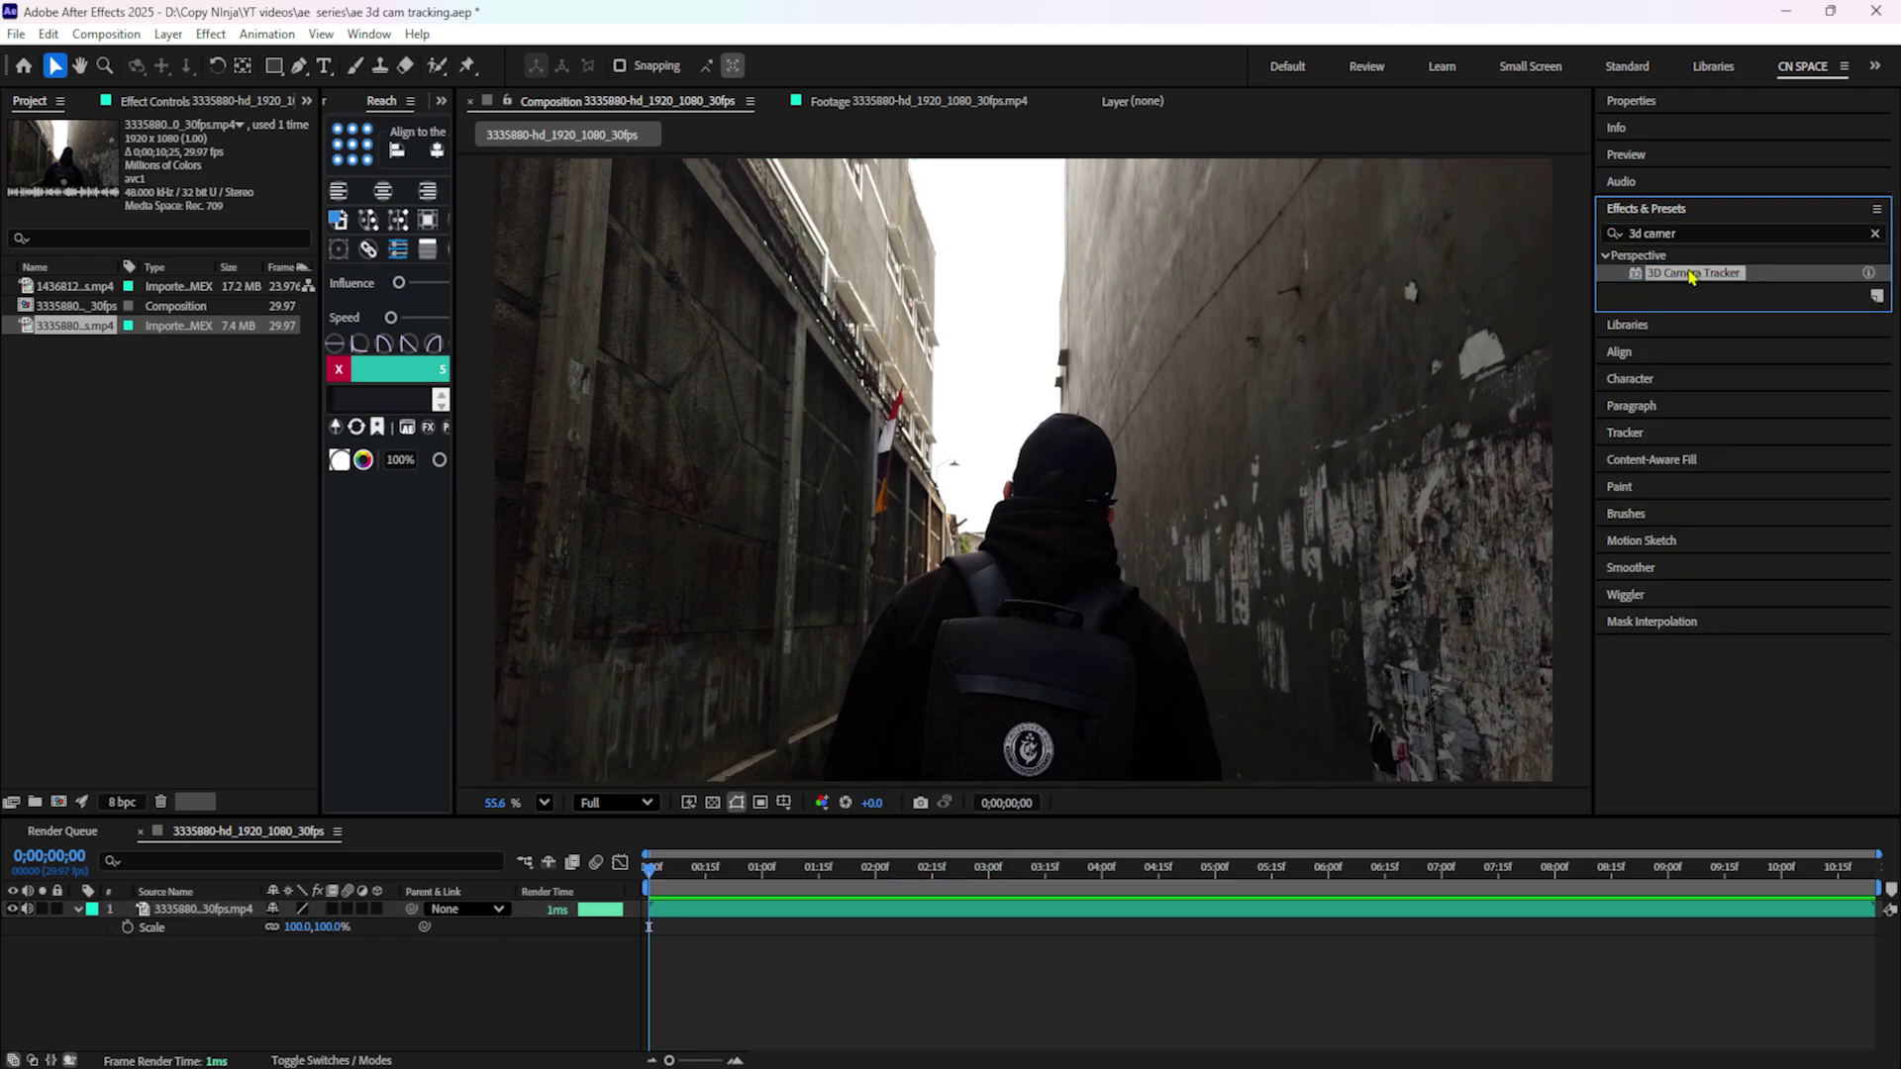
Run Track Camera on the alley clip layer and reveal the tracker's advanced solve settings.
{"action": "right_click", "coordinate": [236, 906]}
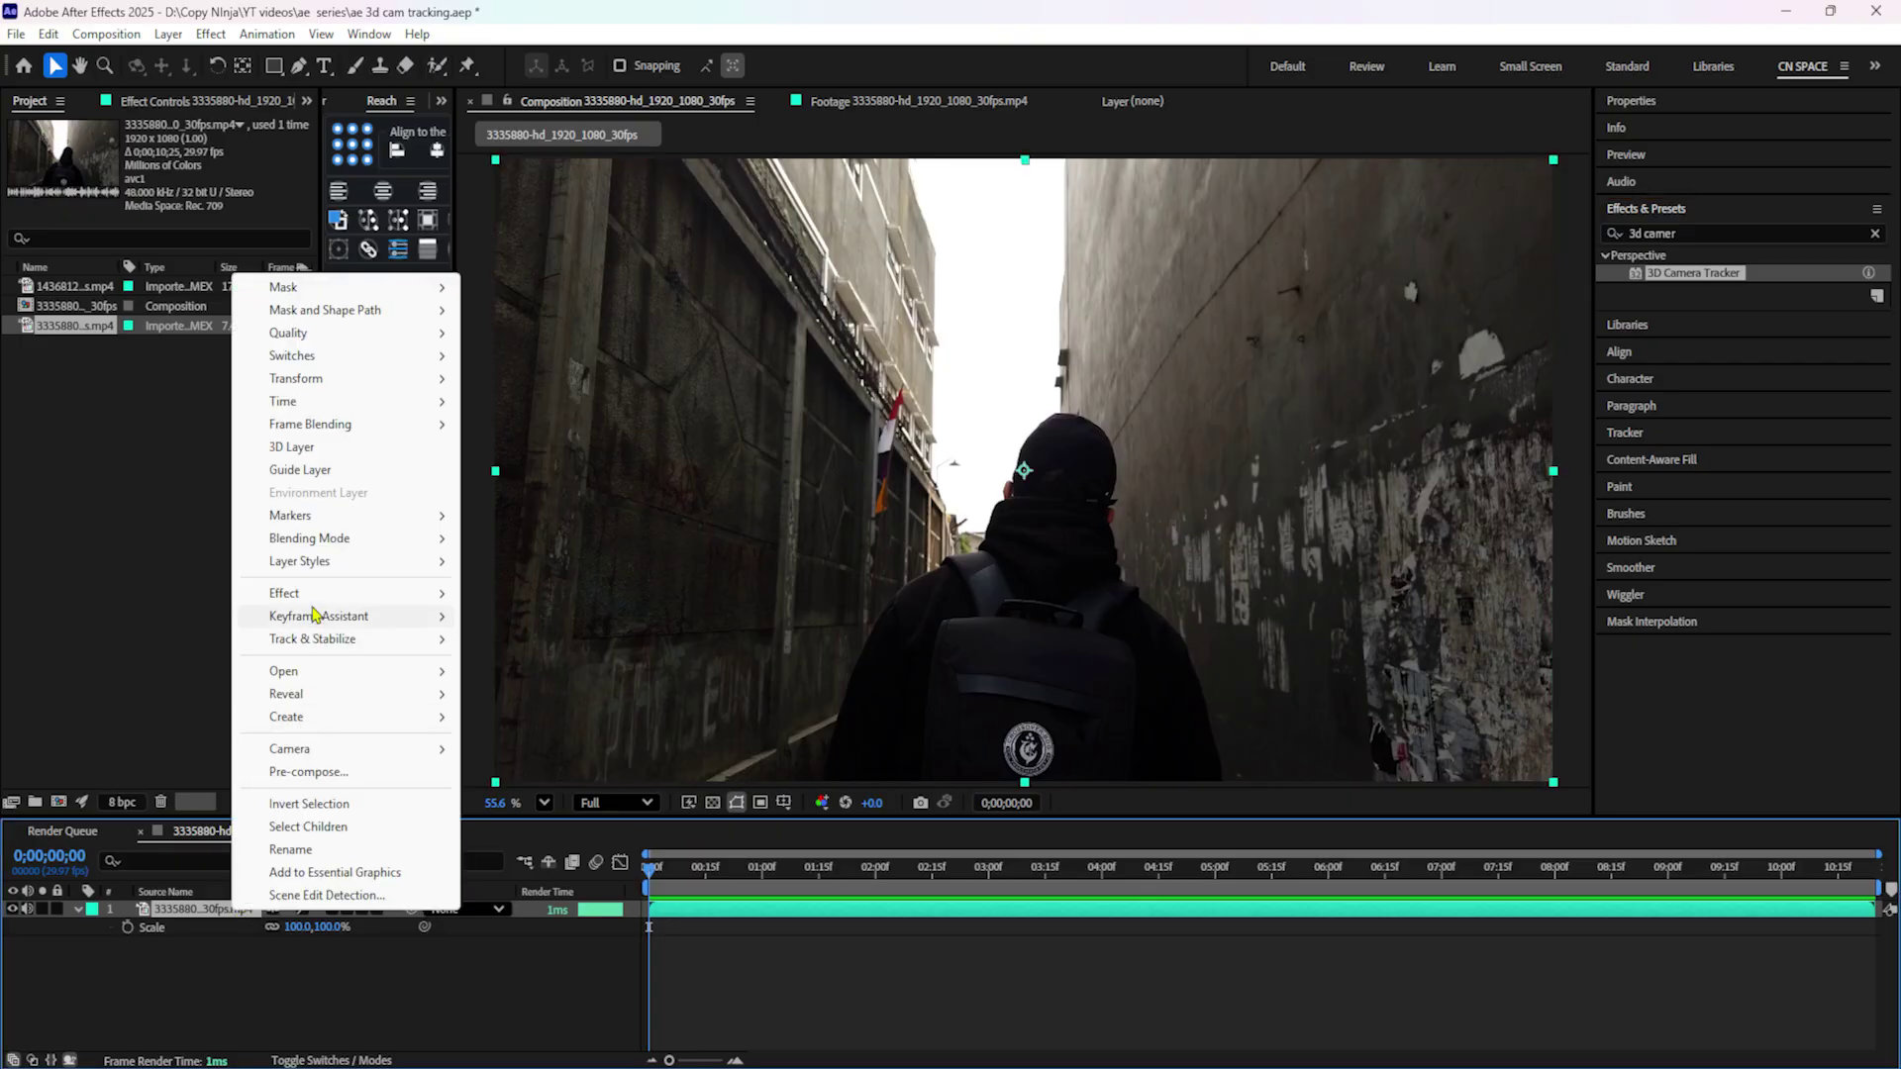
{"action": "mouse_move", "coordinate": [327, 638]}
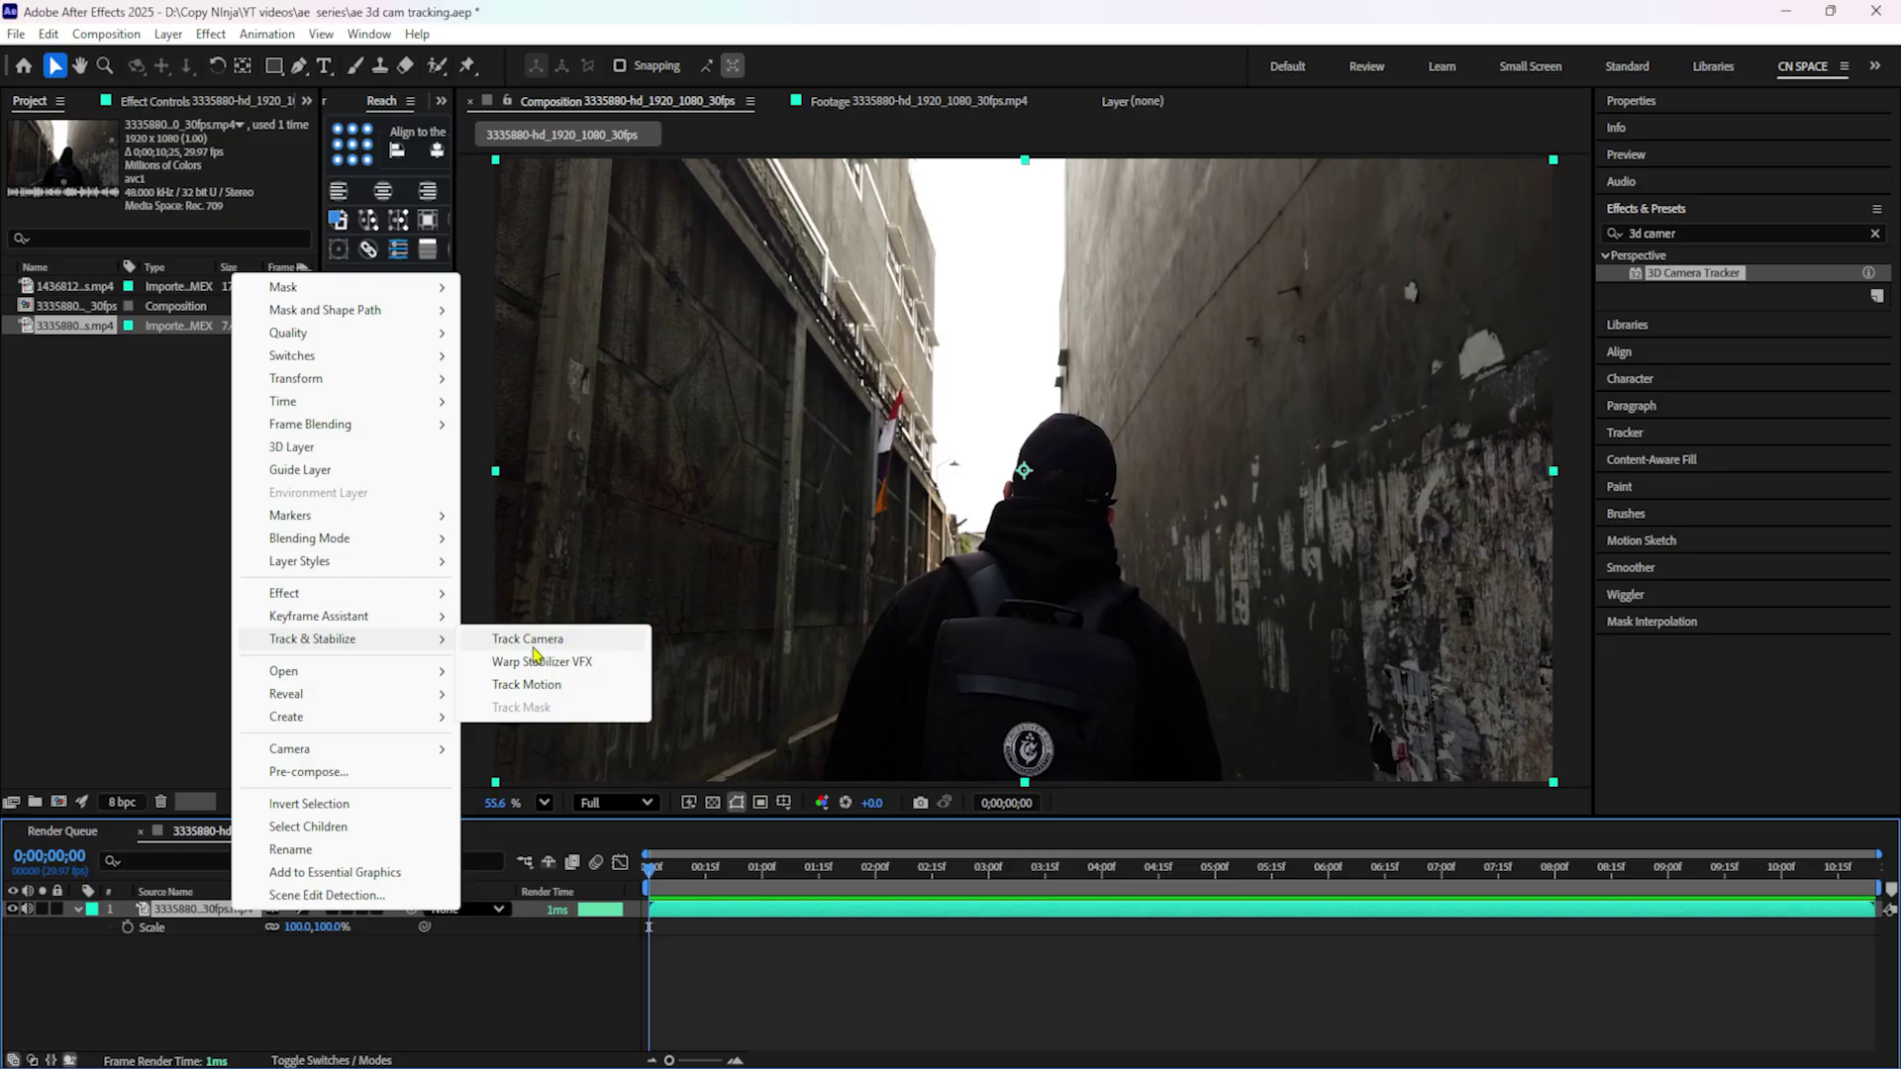
{"action": "left_click", "coordinate": [528, 641]}
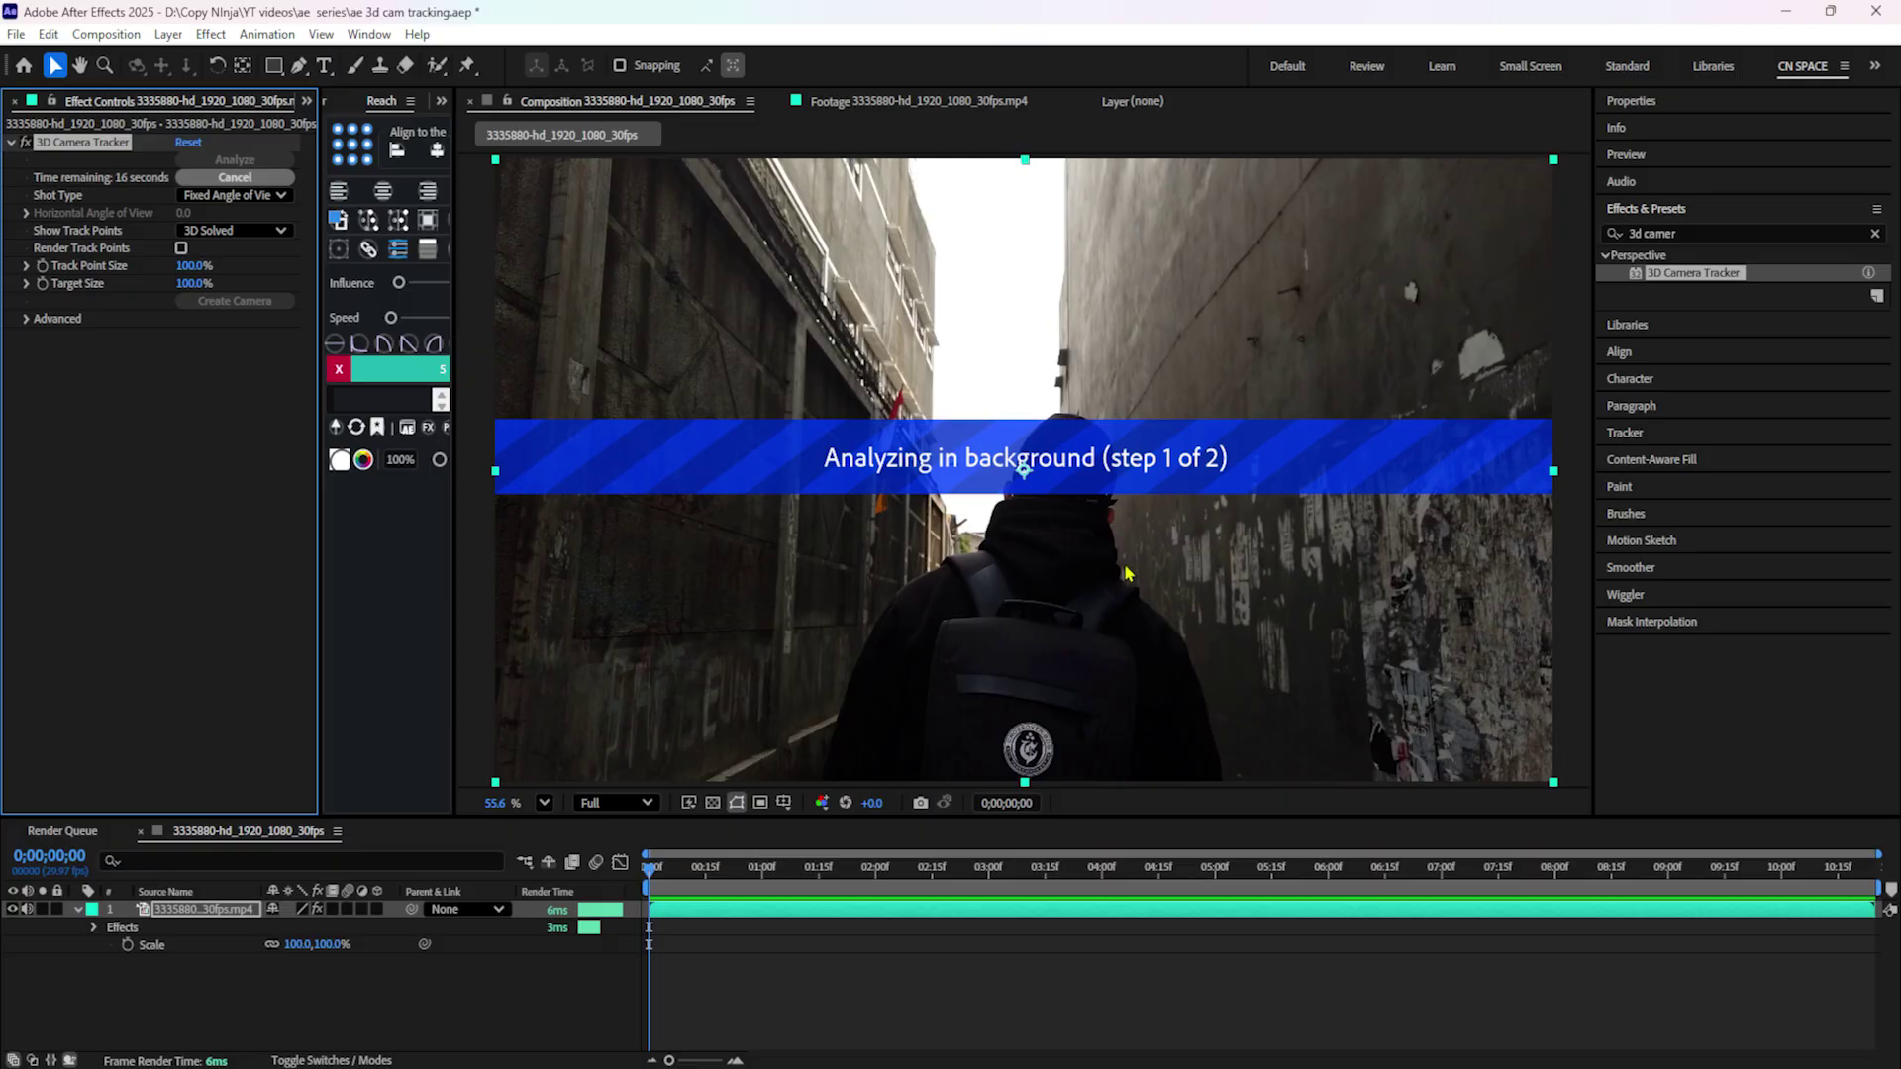
{"action": "left_click", "coordinate": [27, 322]}
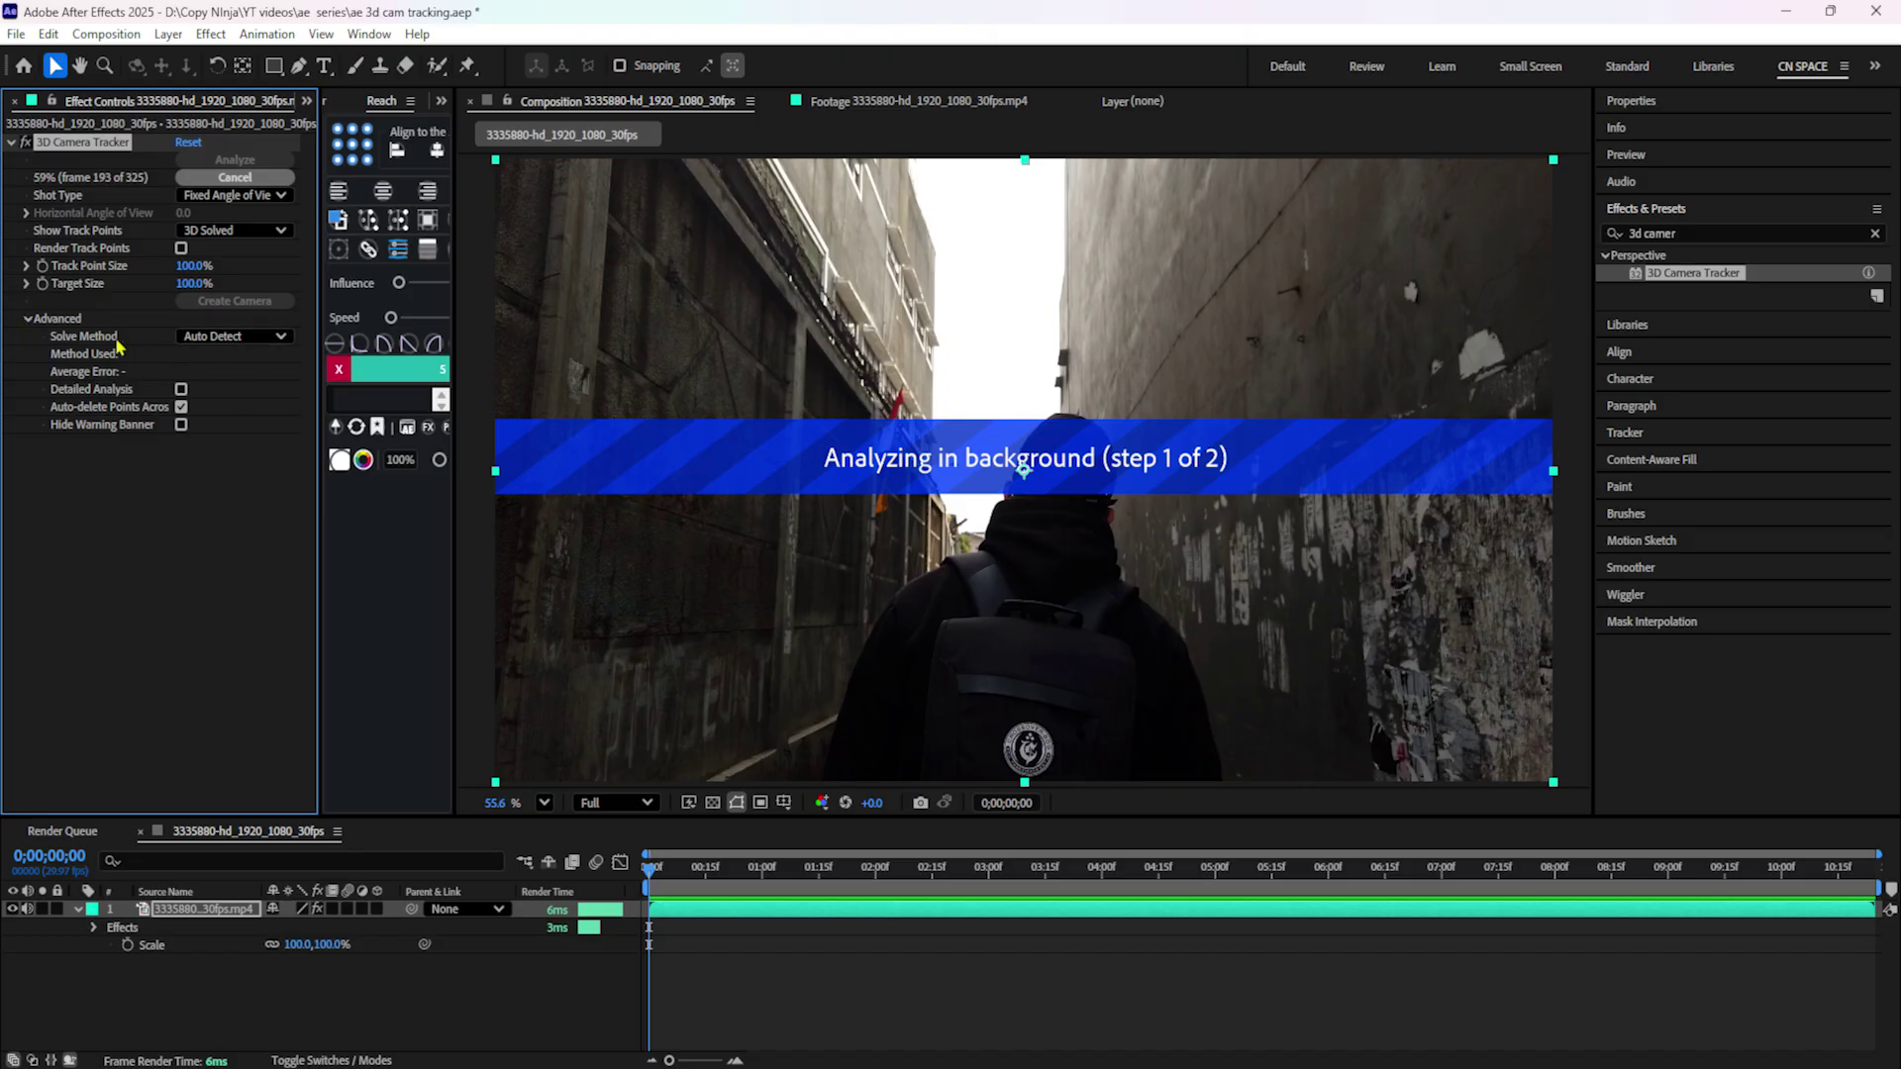
{"action": "left_click", "coordinate": [234, 339]}
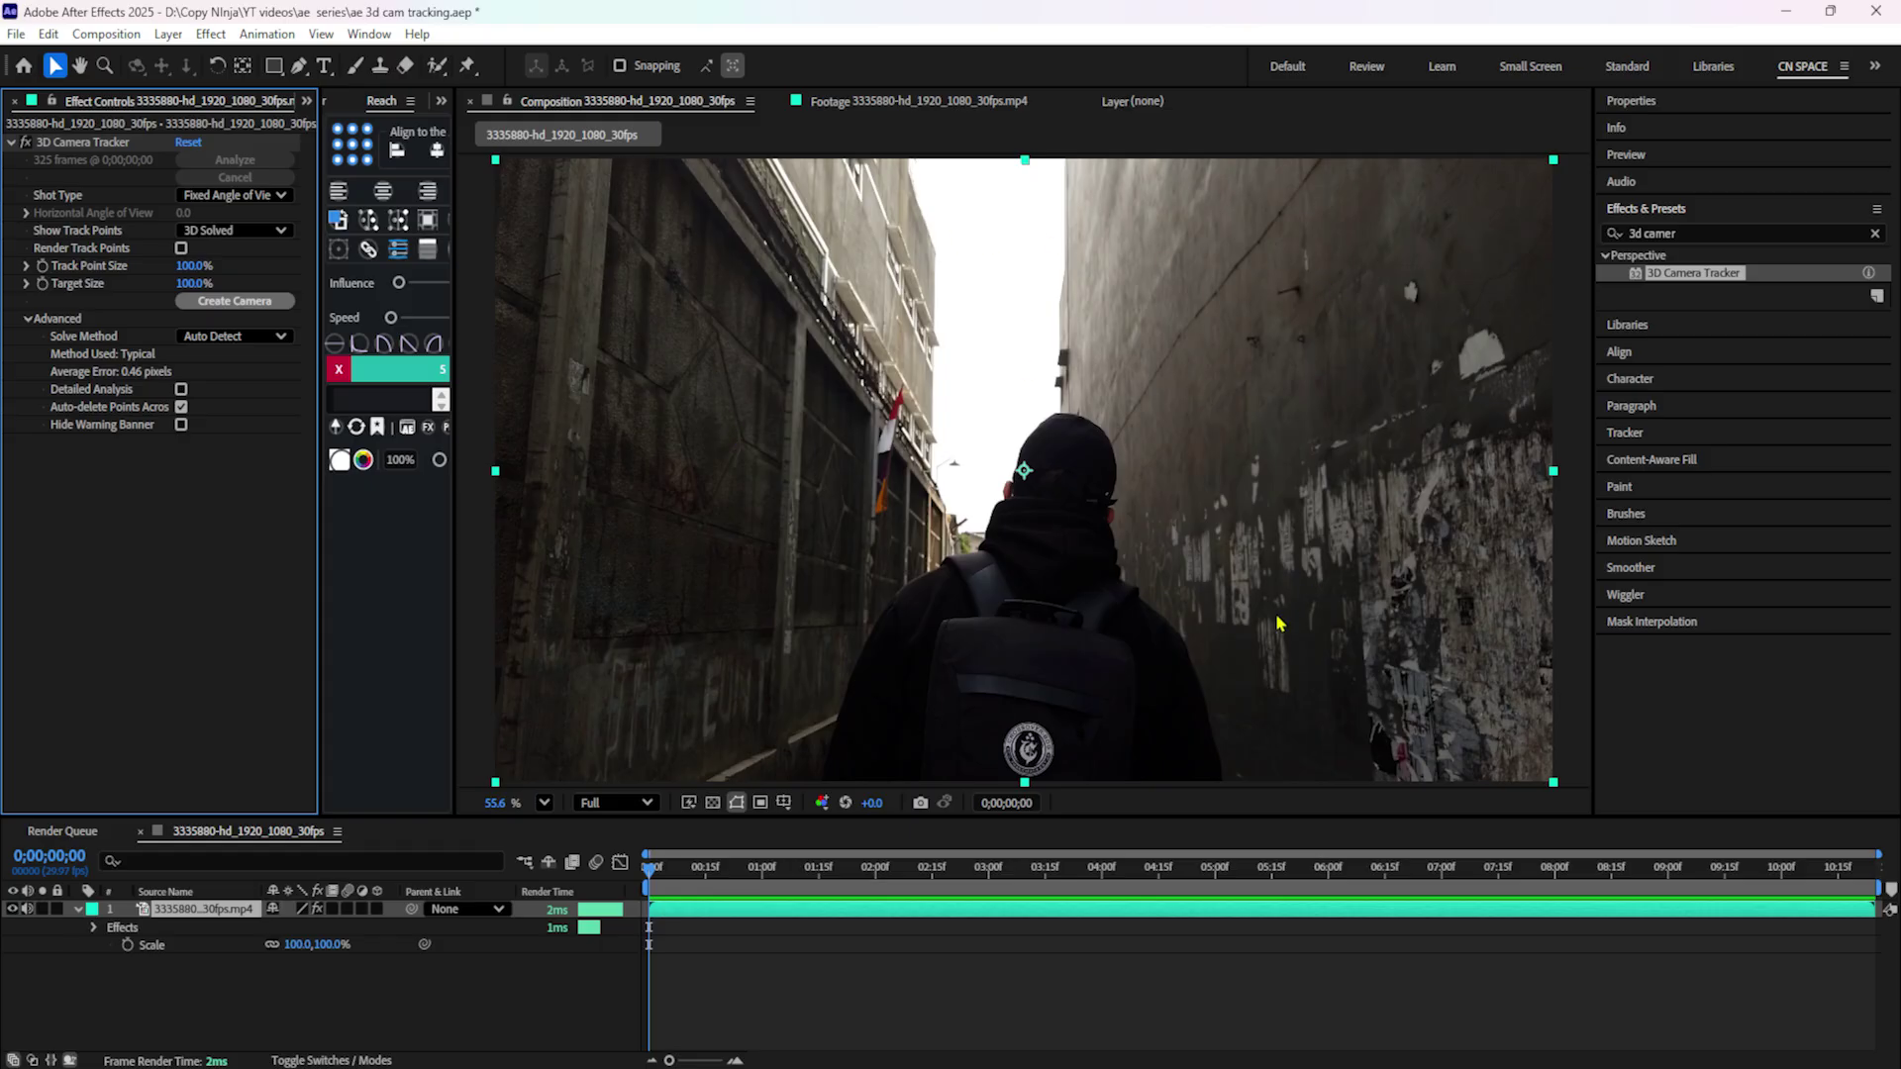
Show the 3D Camera Tracker's points and examine the target on the alley's right wall up close while advancing to 0;00;00;15.
{"action": "left_click", "coordinate": [96, 145]}
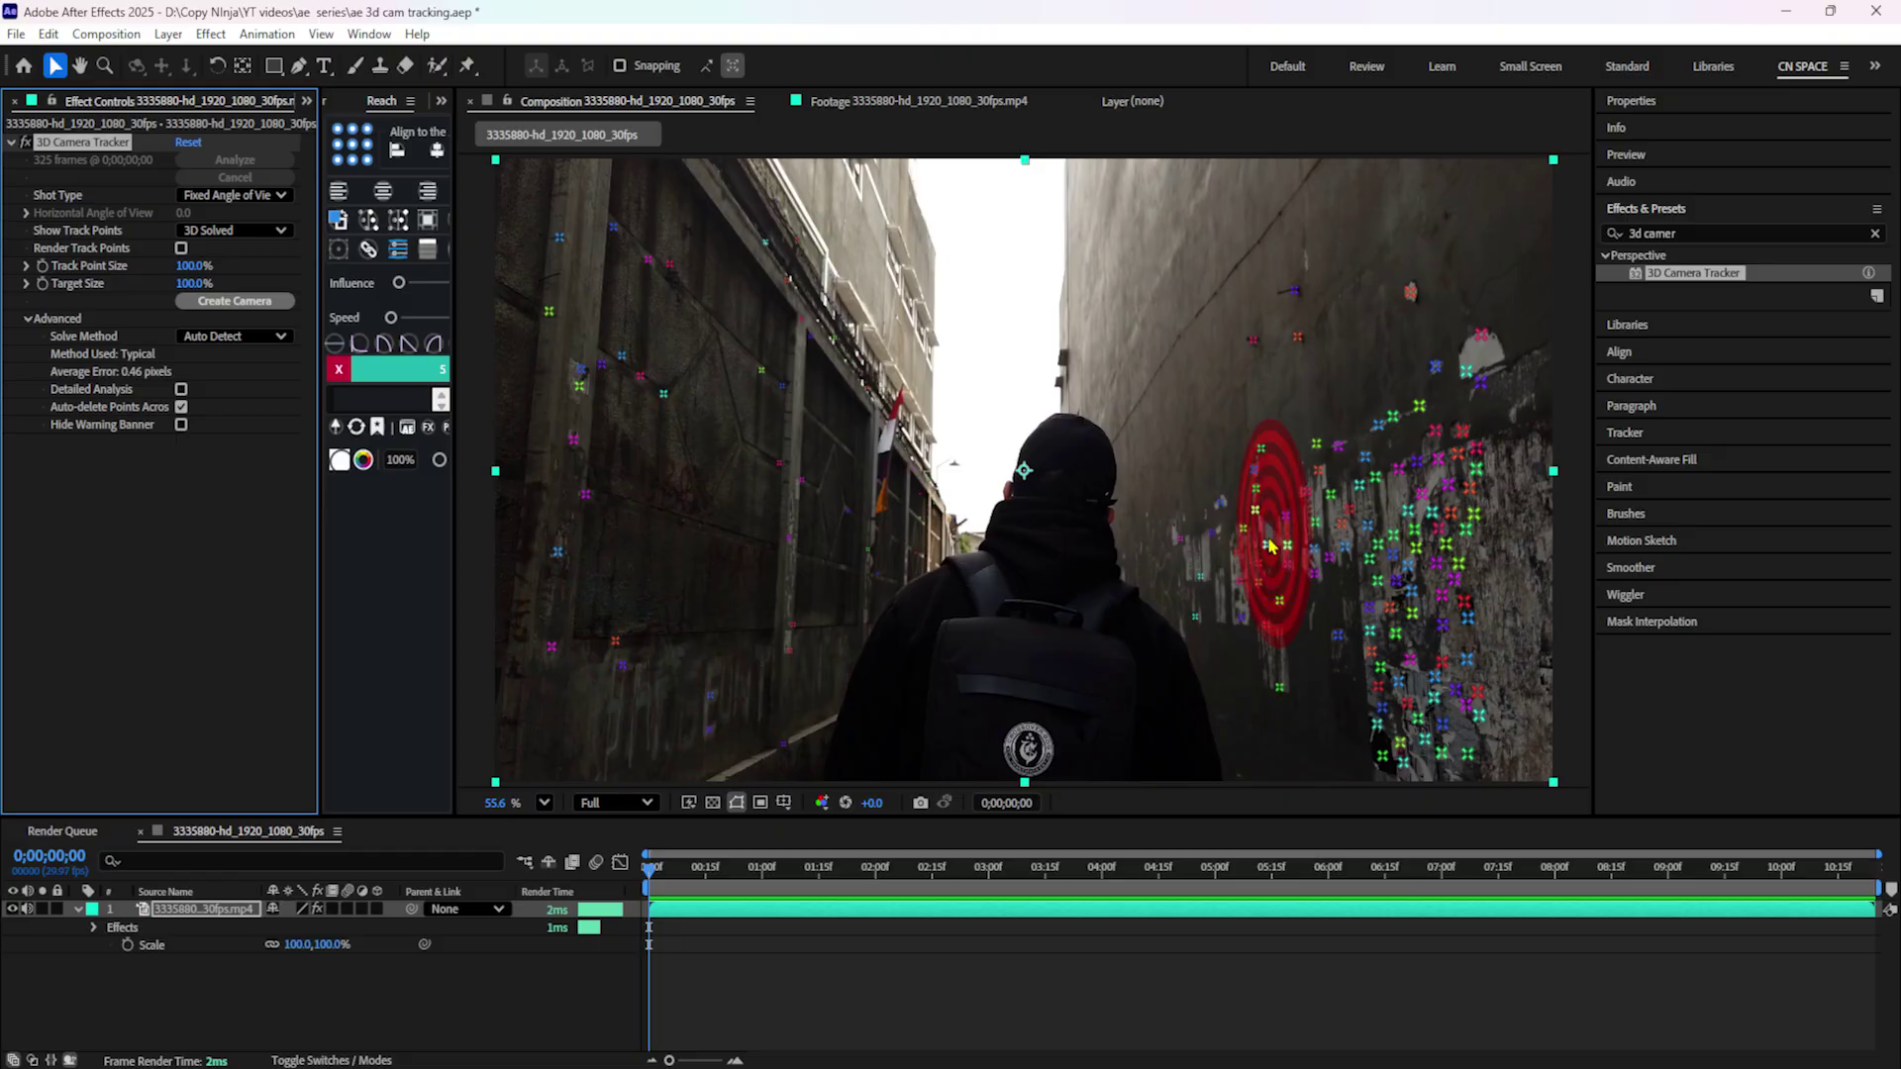
{"action": "scroll", "coordinate": [1270, 544], "scroll_direction": "up", "scroll_amount": 10}
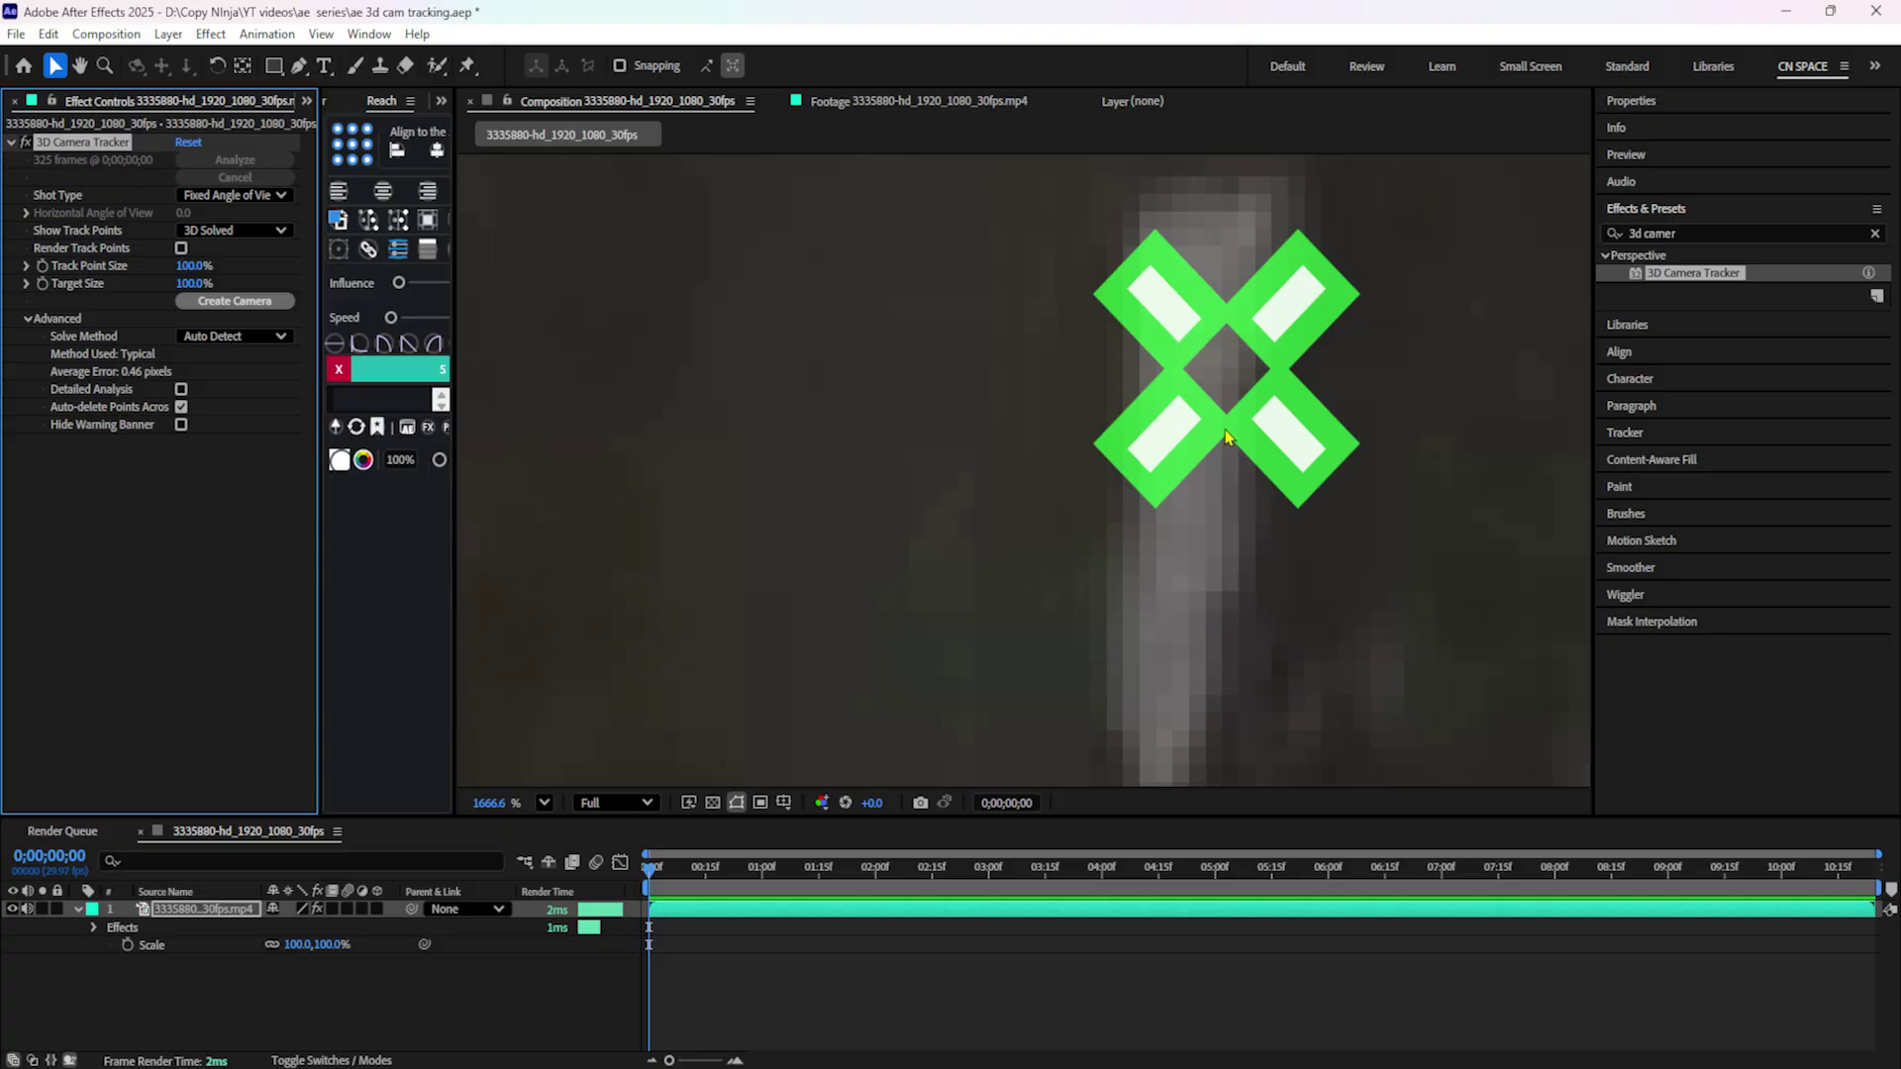
{"action": "scroll", "coordinate": [1226, 437], "scroll_direction": "down", "scroll_amount": 2}
{"action": "left_click_drag", "start_coordinate": [653, 878], "coordinate": [690, 878]}
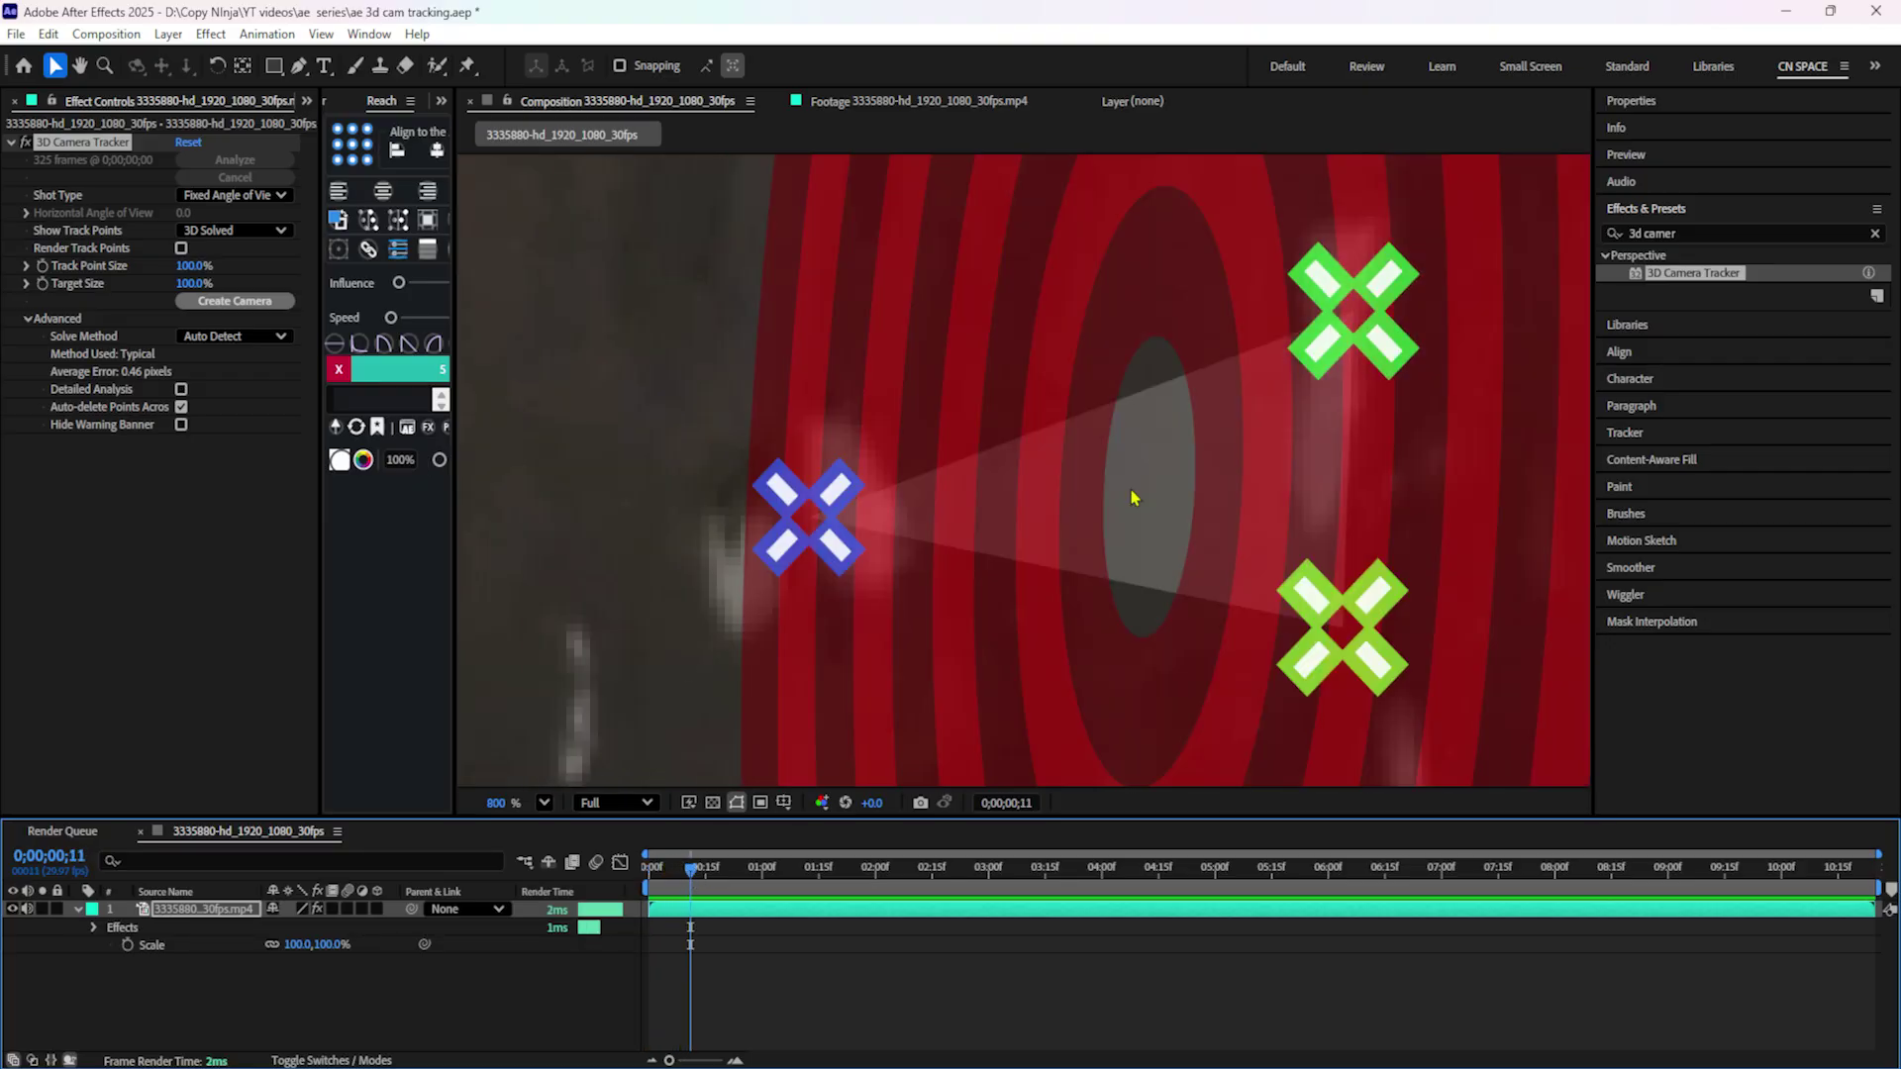
{"action": "scroll", "coordinate": [1132, 496], "scroll_direction": "down", "scroll_amount": 4}
{"action": "scroll", "coordinate": [1054, 500], "scroll_direction": "up", "scroll_amount": 3}
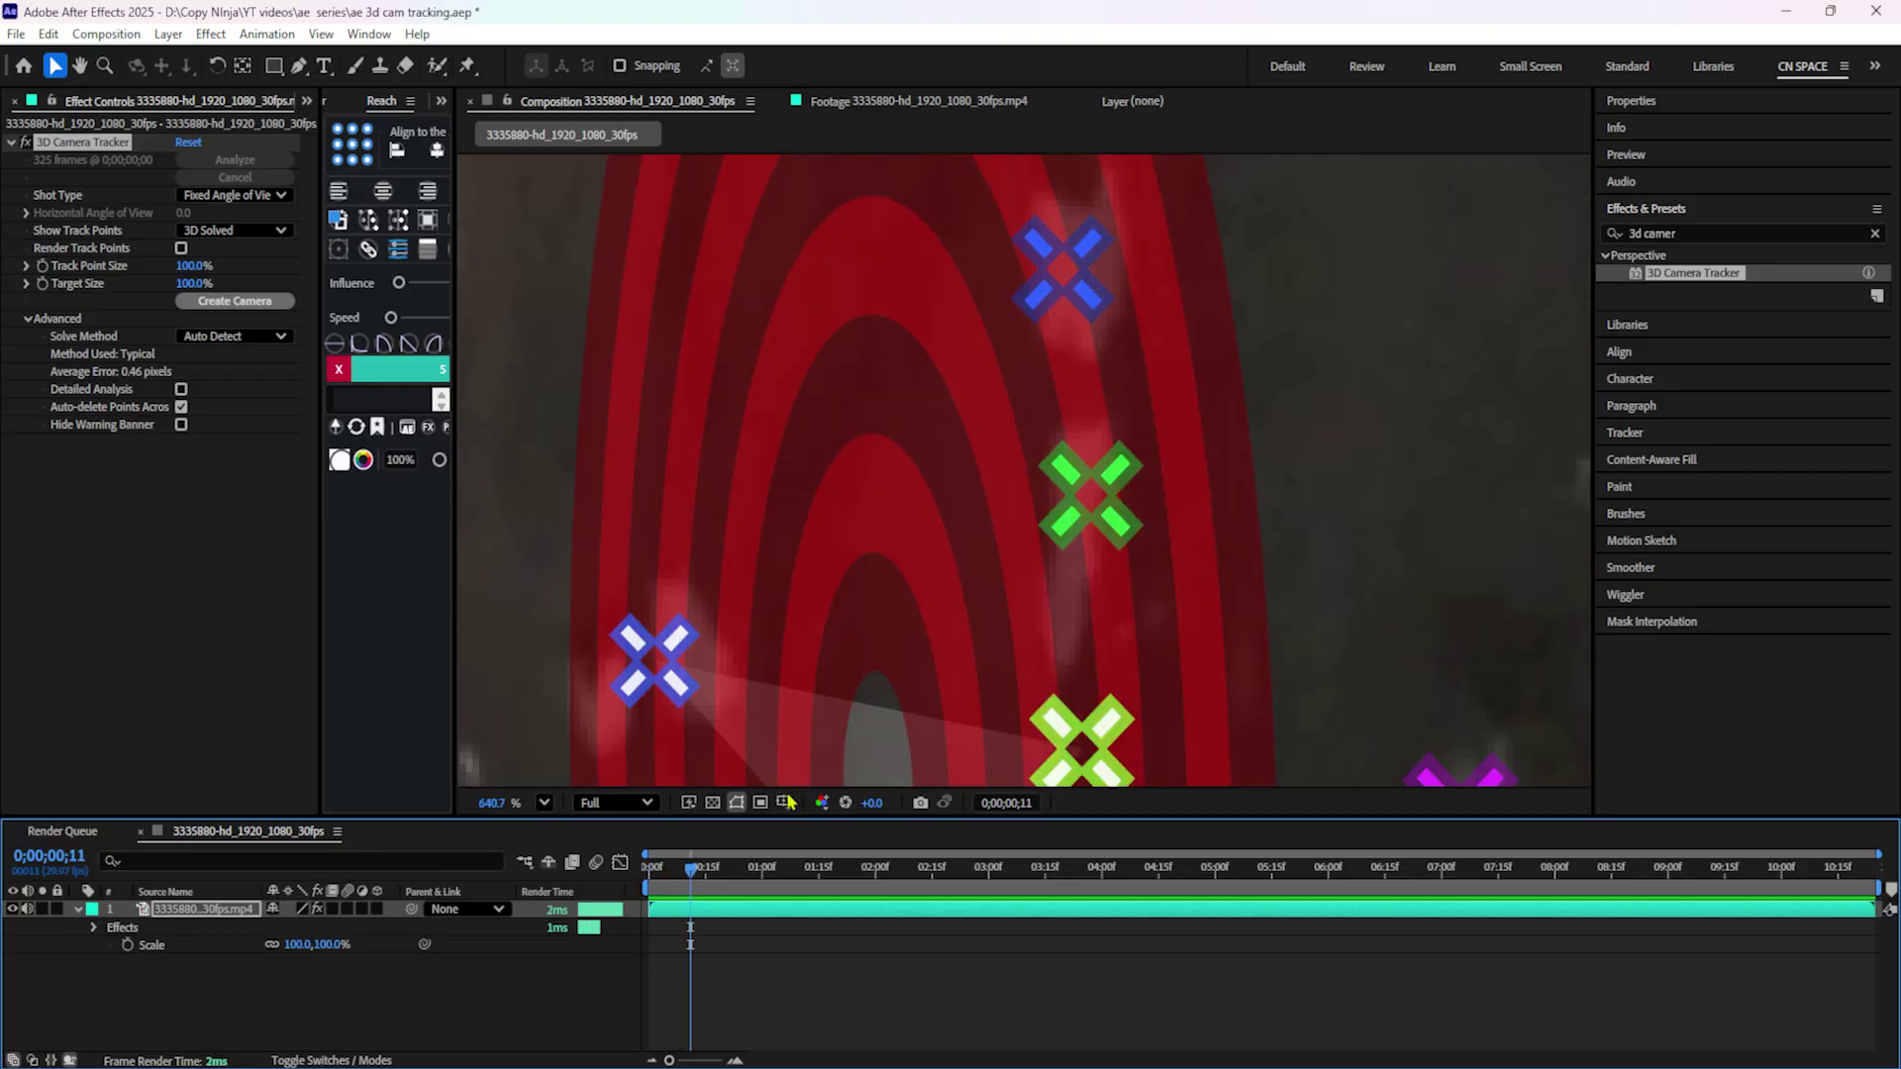
{"action": "left_click_drag", "start_coordinate": [692, 880], "coordinate": [711, 884]}
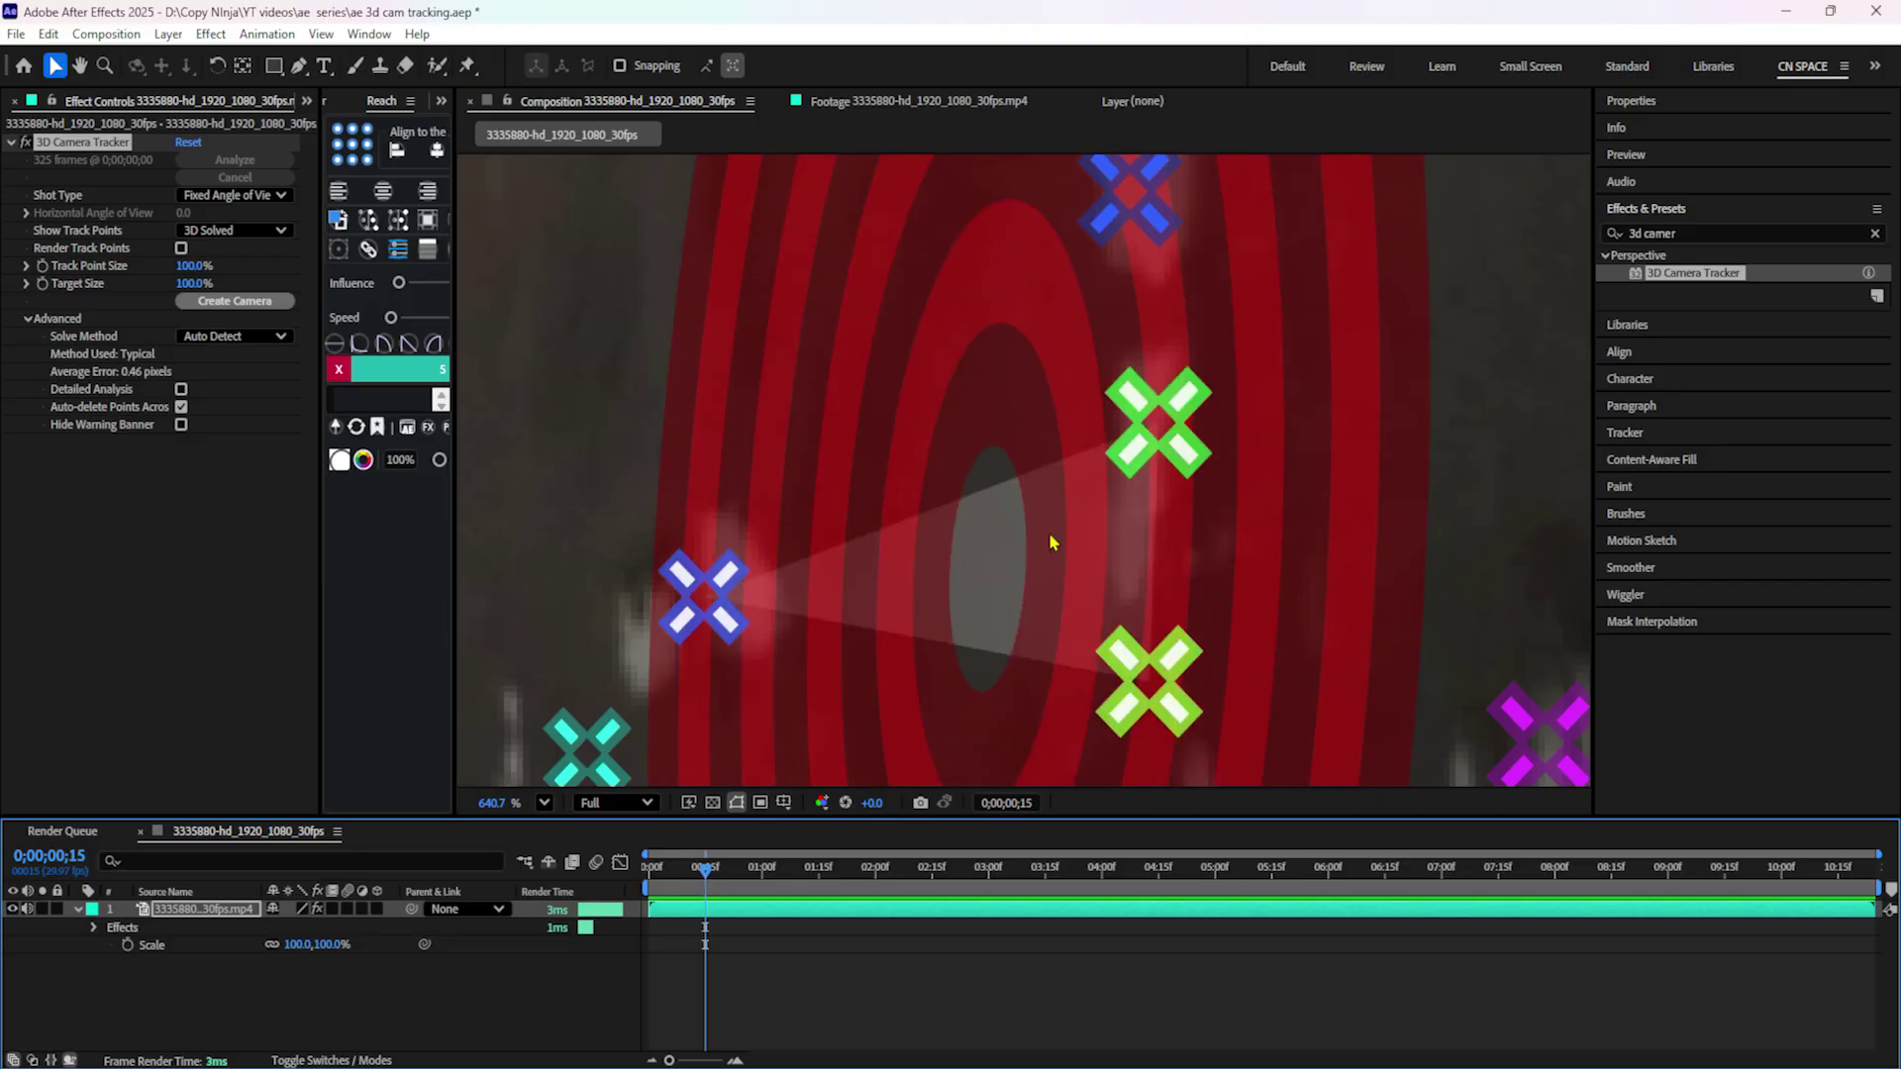
Compare how the tracking target aligns with the track points on the alley's left and right walls.
{"action": "scroll", "coordinate": [1052, 539], "scroll_direction": "down", "scroll_amount": 7}
{"action": "scroll", "coordinate": [771, 571], "scroll_direction": "up", "scroll_amount": 2}
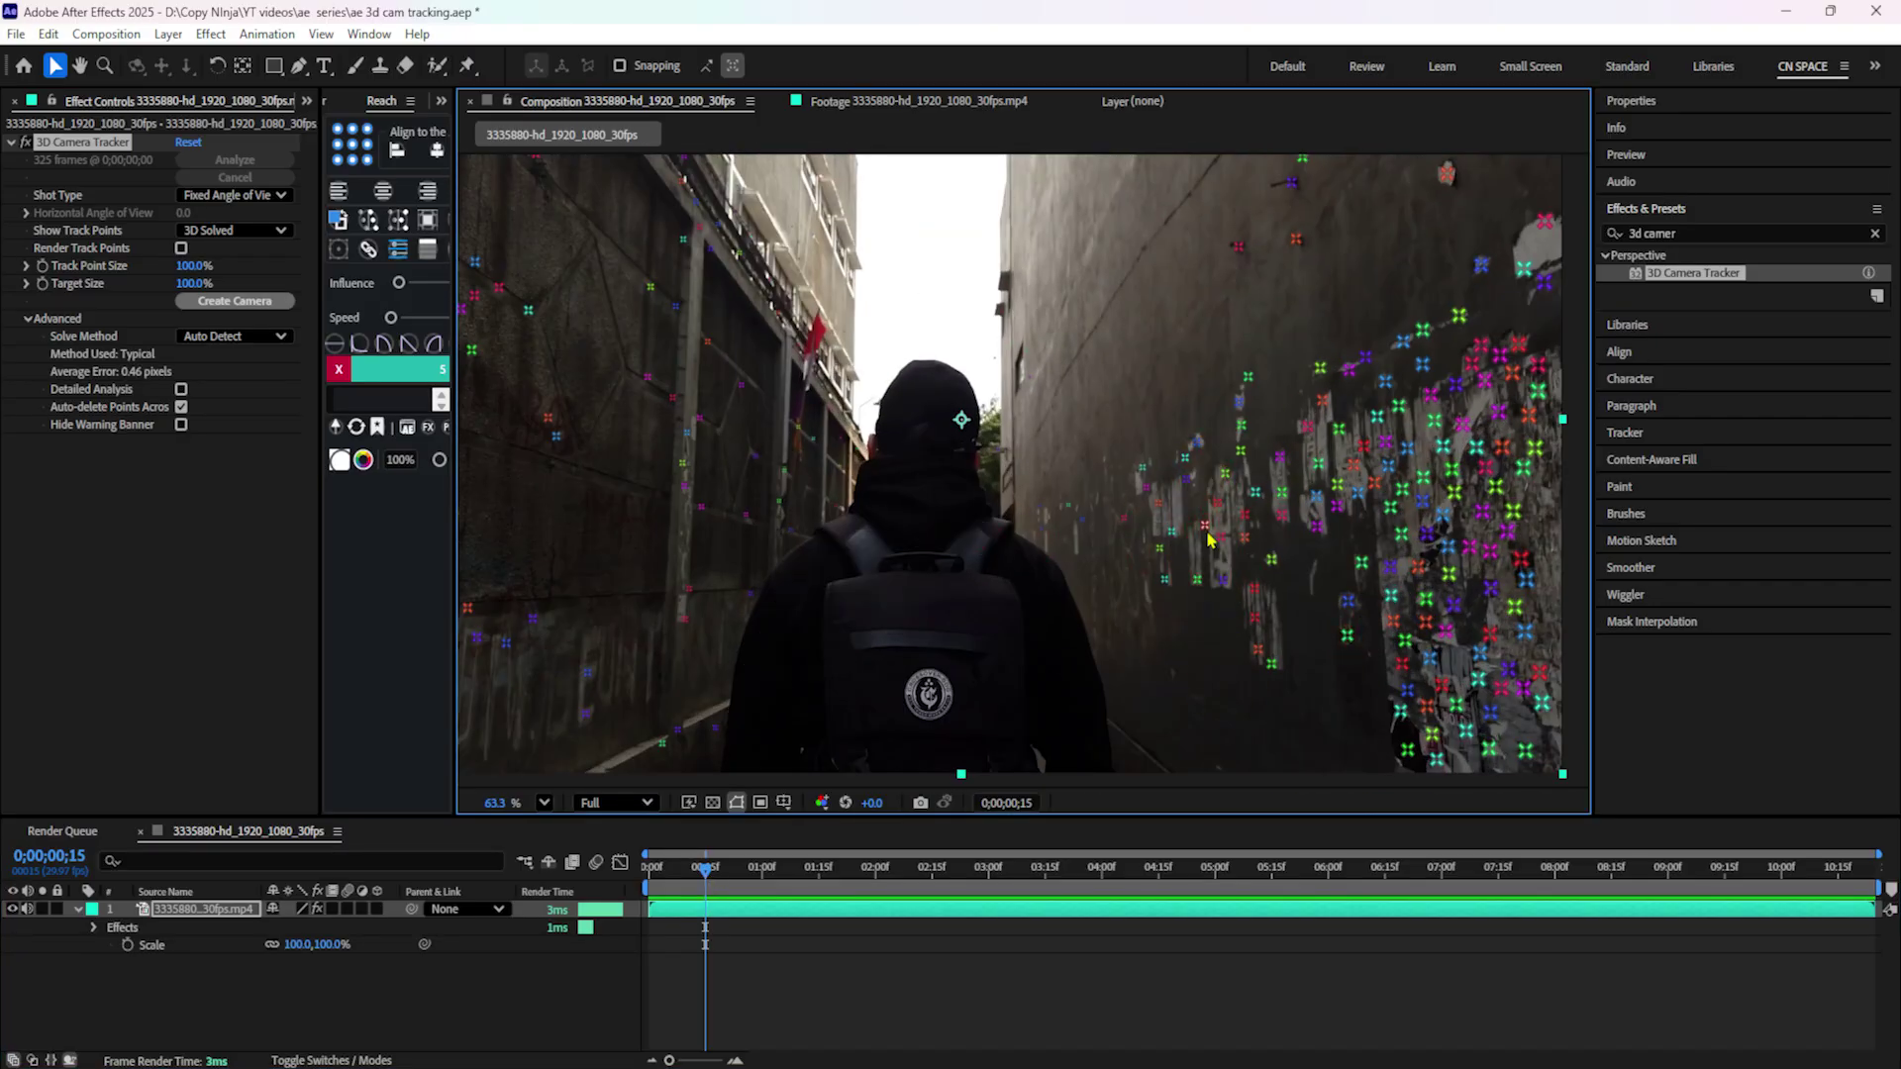
{"action": "scroll", "coordinate": [931, 354], "scroll_direction": "up", "scroll_amount": 4}
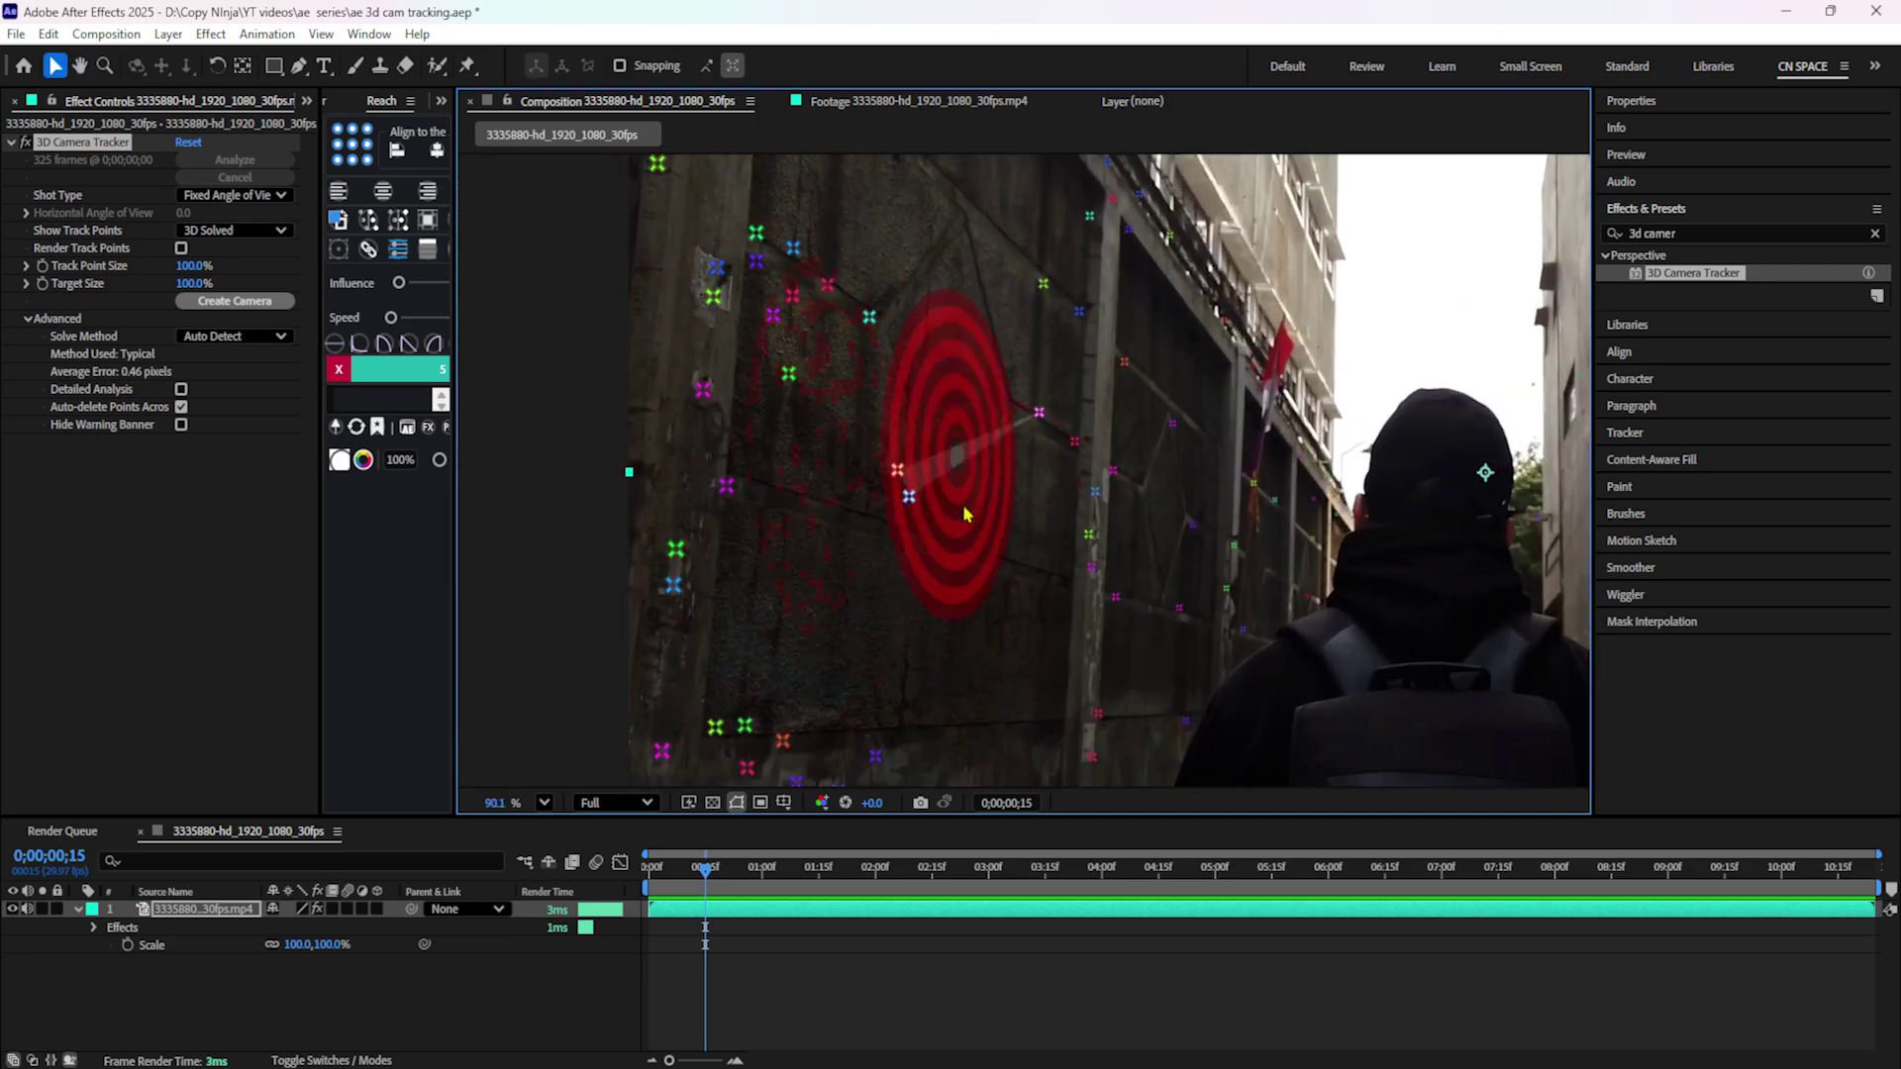
{"action": "scroll", "coordinate": [1020, 659], "scroll_direction": "down", "scroll_amount": 4}
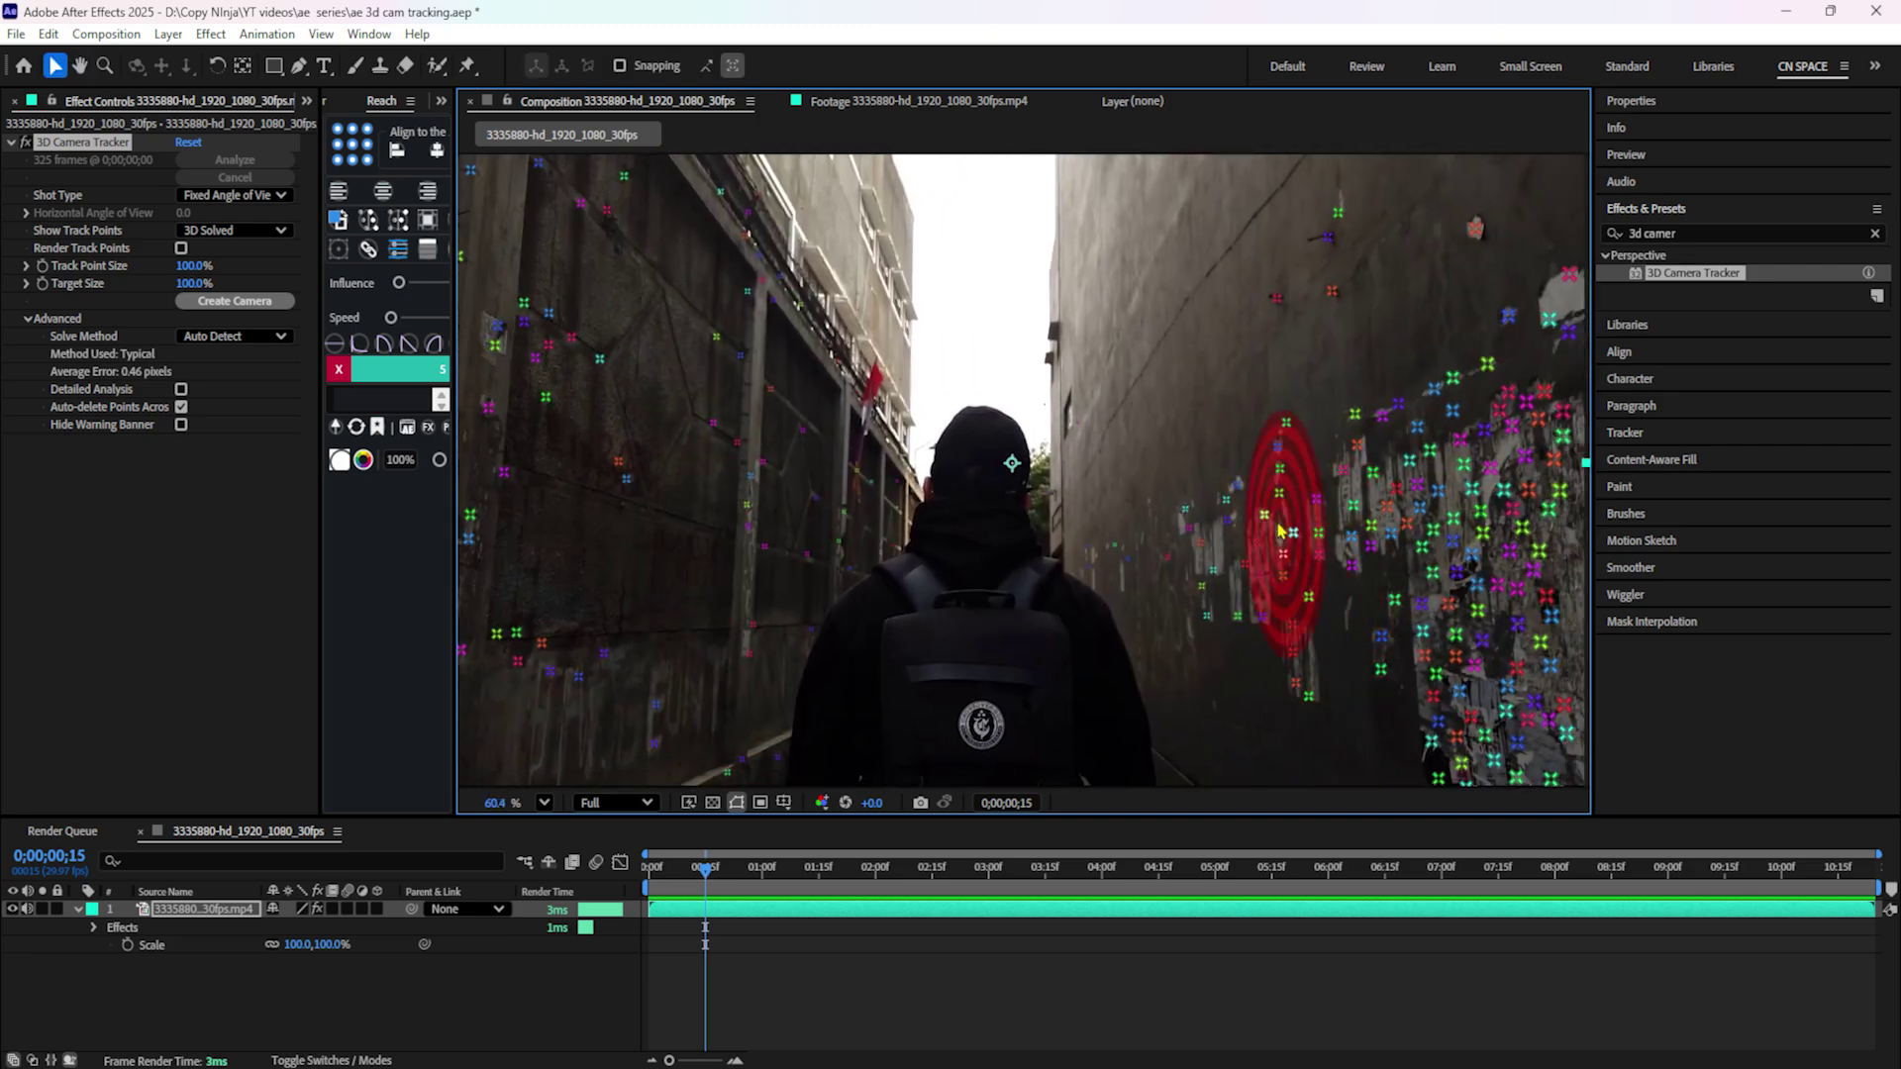
{"action": "scroll", "coordinate": [1237, 567], "scroll_direction": "down", "scroll_amount": 2}
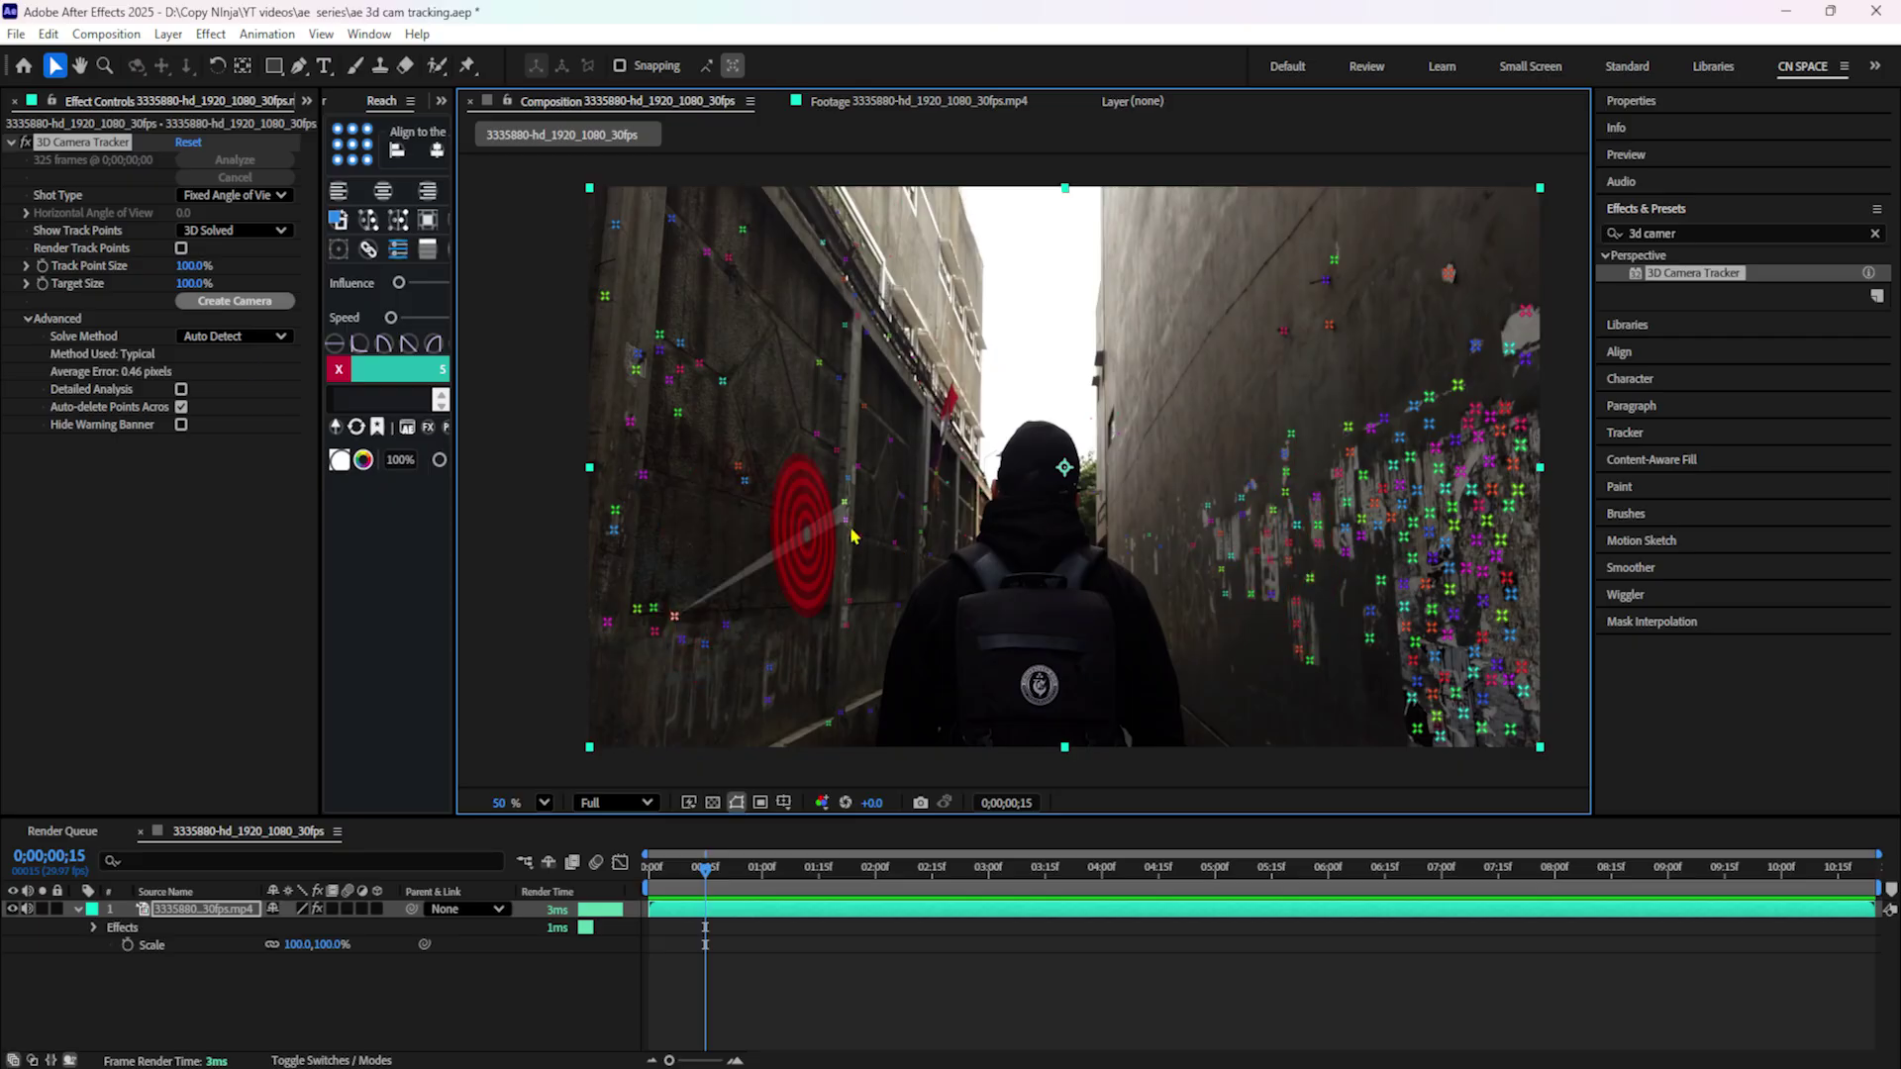
{"action": "scroll", "coordinate": [1317, 531], "scroll_direction": "up", "scroll_amount": 6}
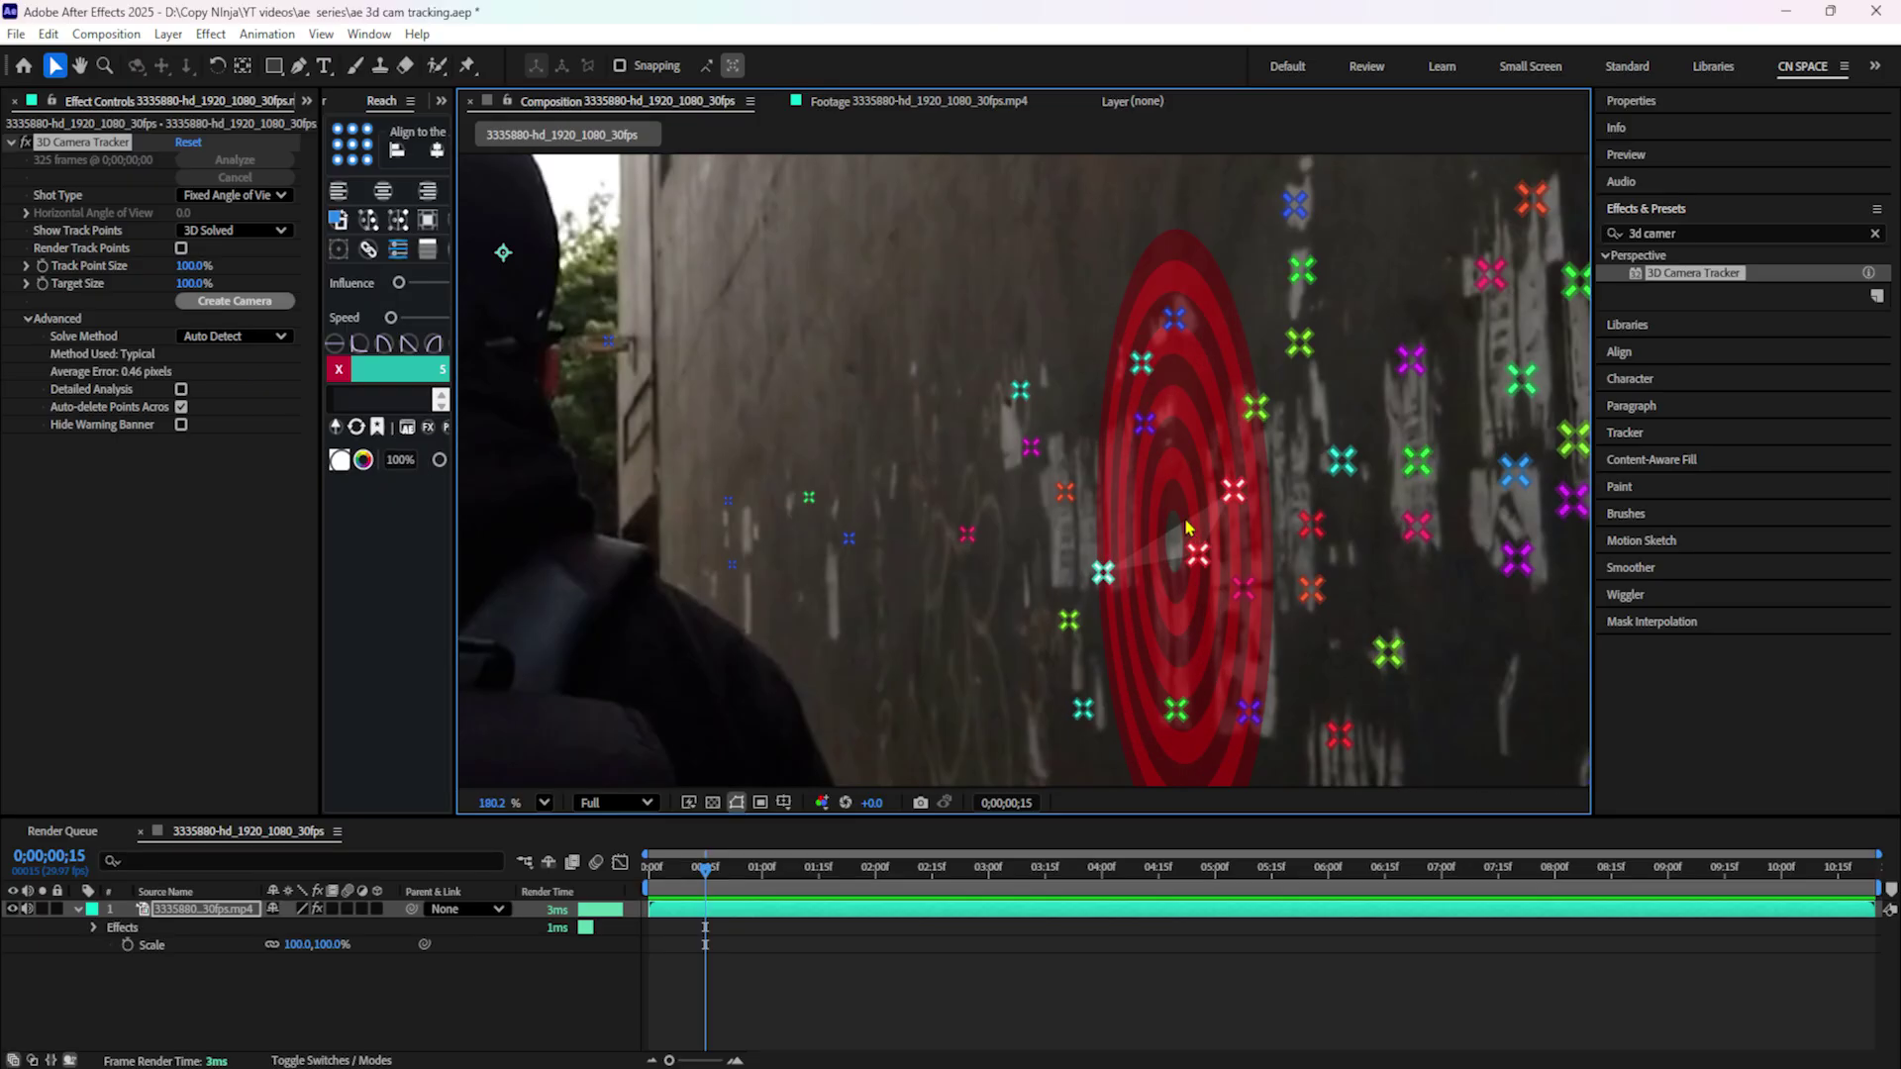
{"action": "scroll", "coordinate": [1129, 573], "scroll_direction": "down", "scroll_amount": 5}
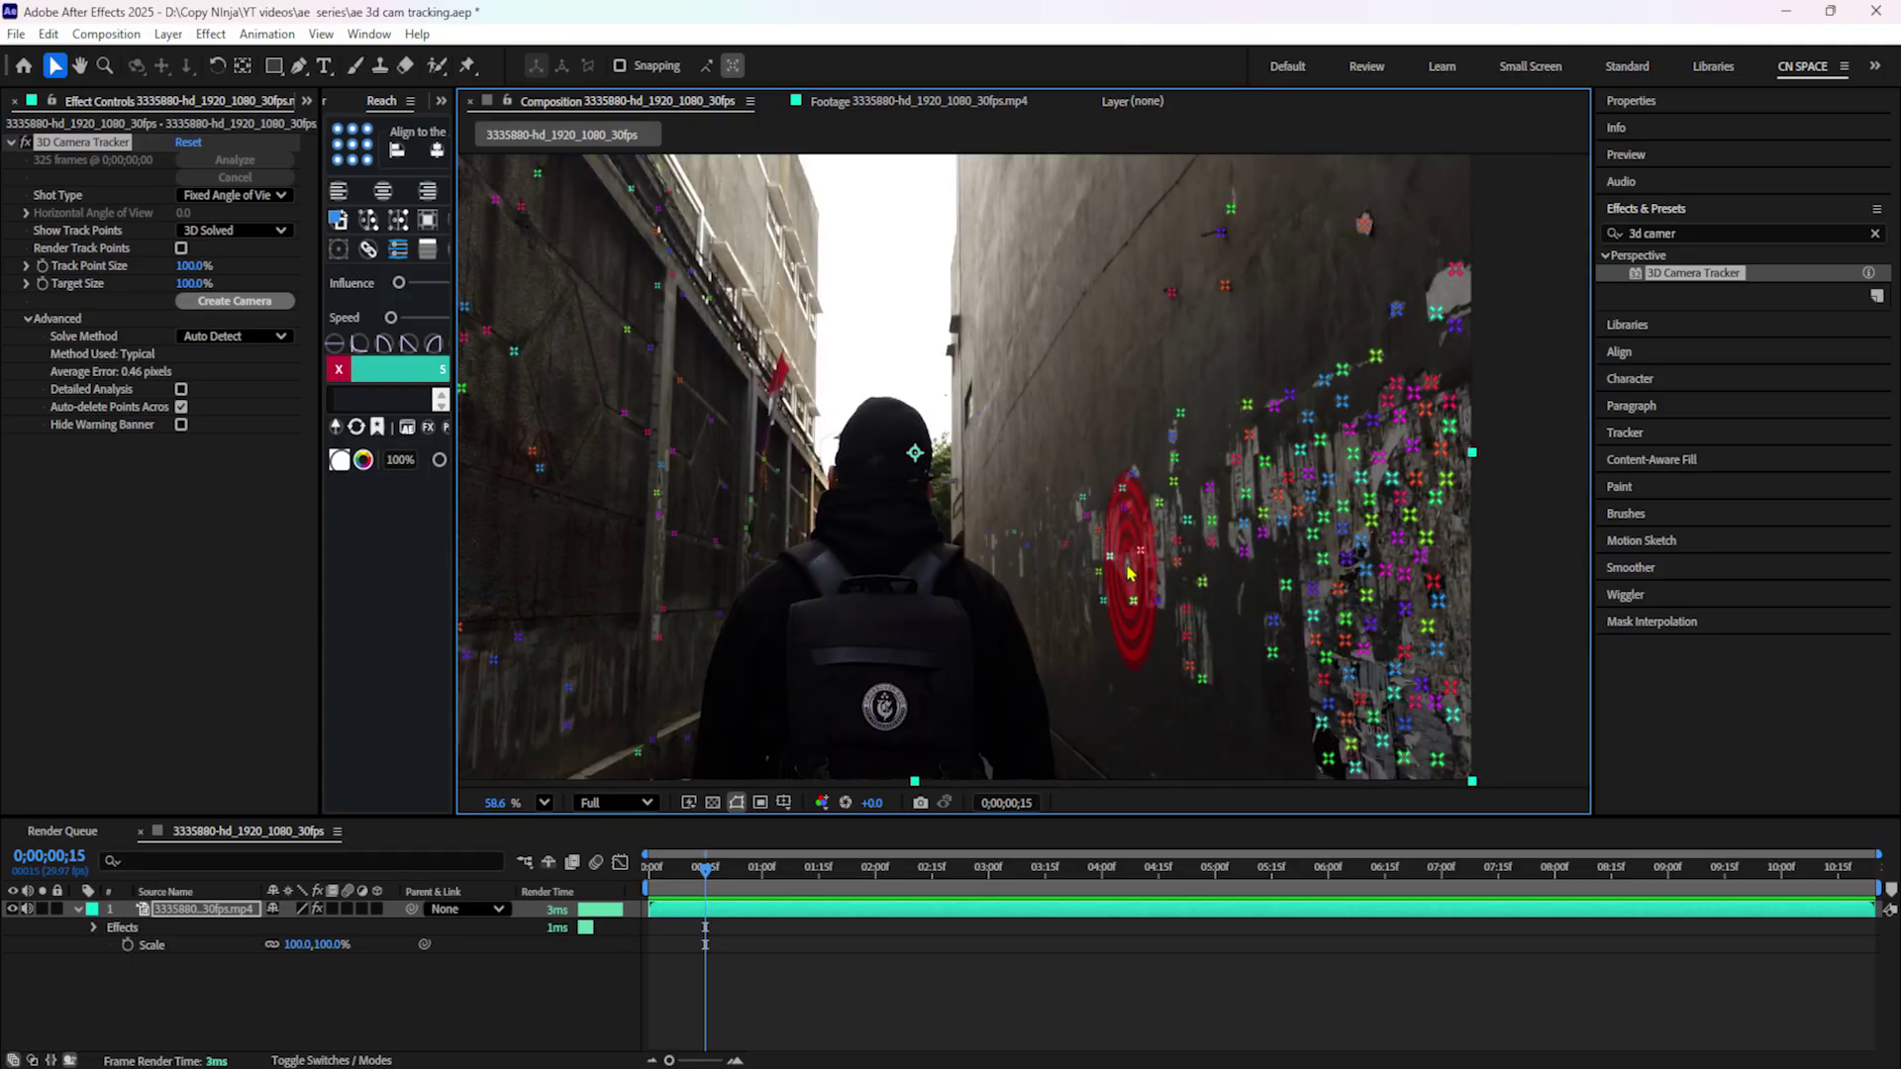
Examine the tracking target across the right wall's points and scrub the clip to compare the track points over time.
{"action": "scroll", "coordinate": [1129, 572], "scroll_direction": "down", "scroll_amount": 1}
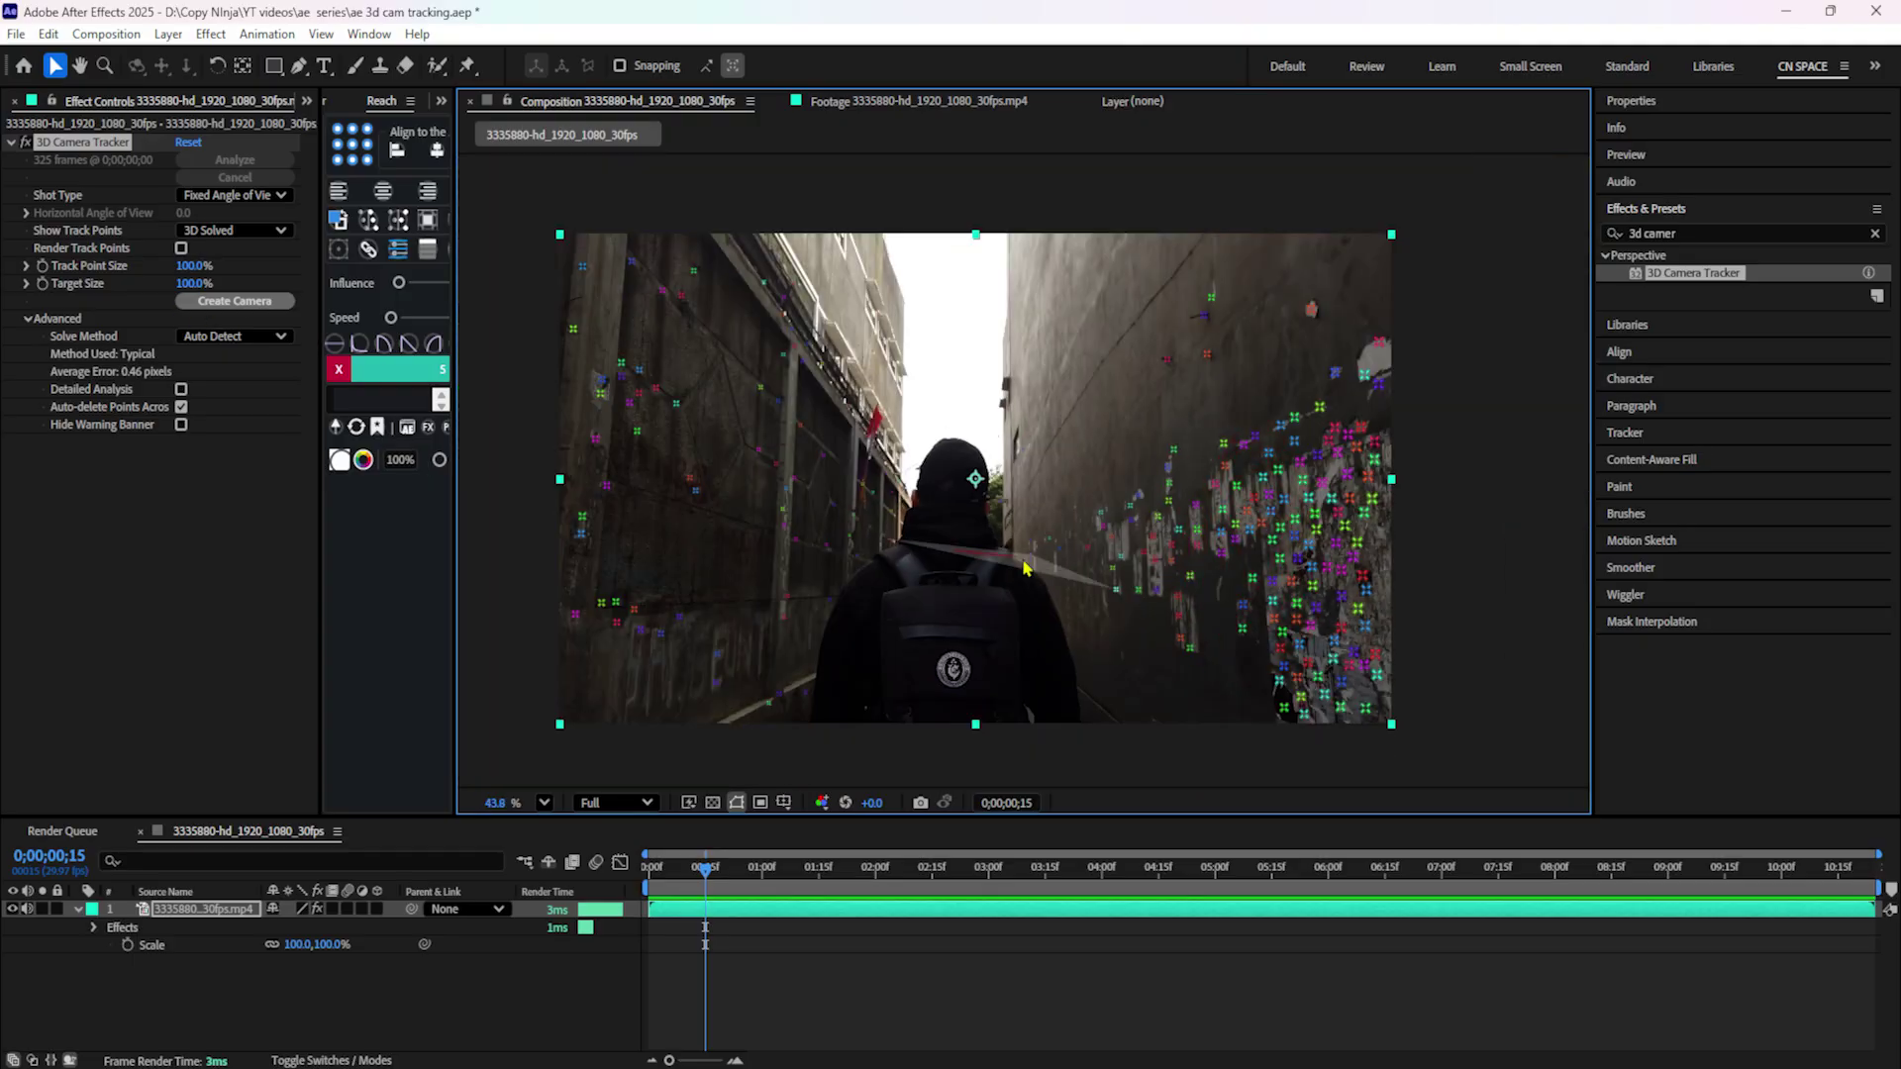
{"action": "scroll", "coordinate": [1224, 561], "scroll_direction": "up", "scroll_amount": 1}
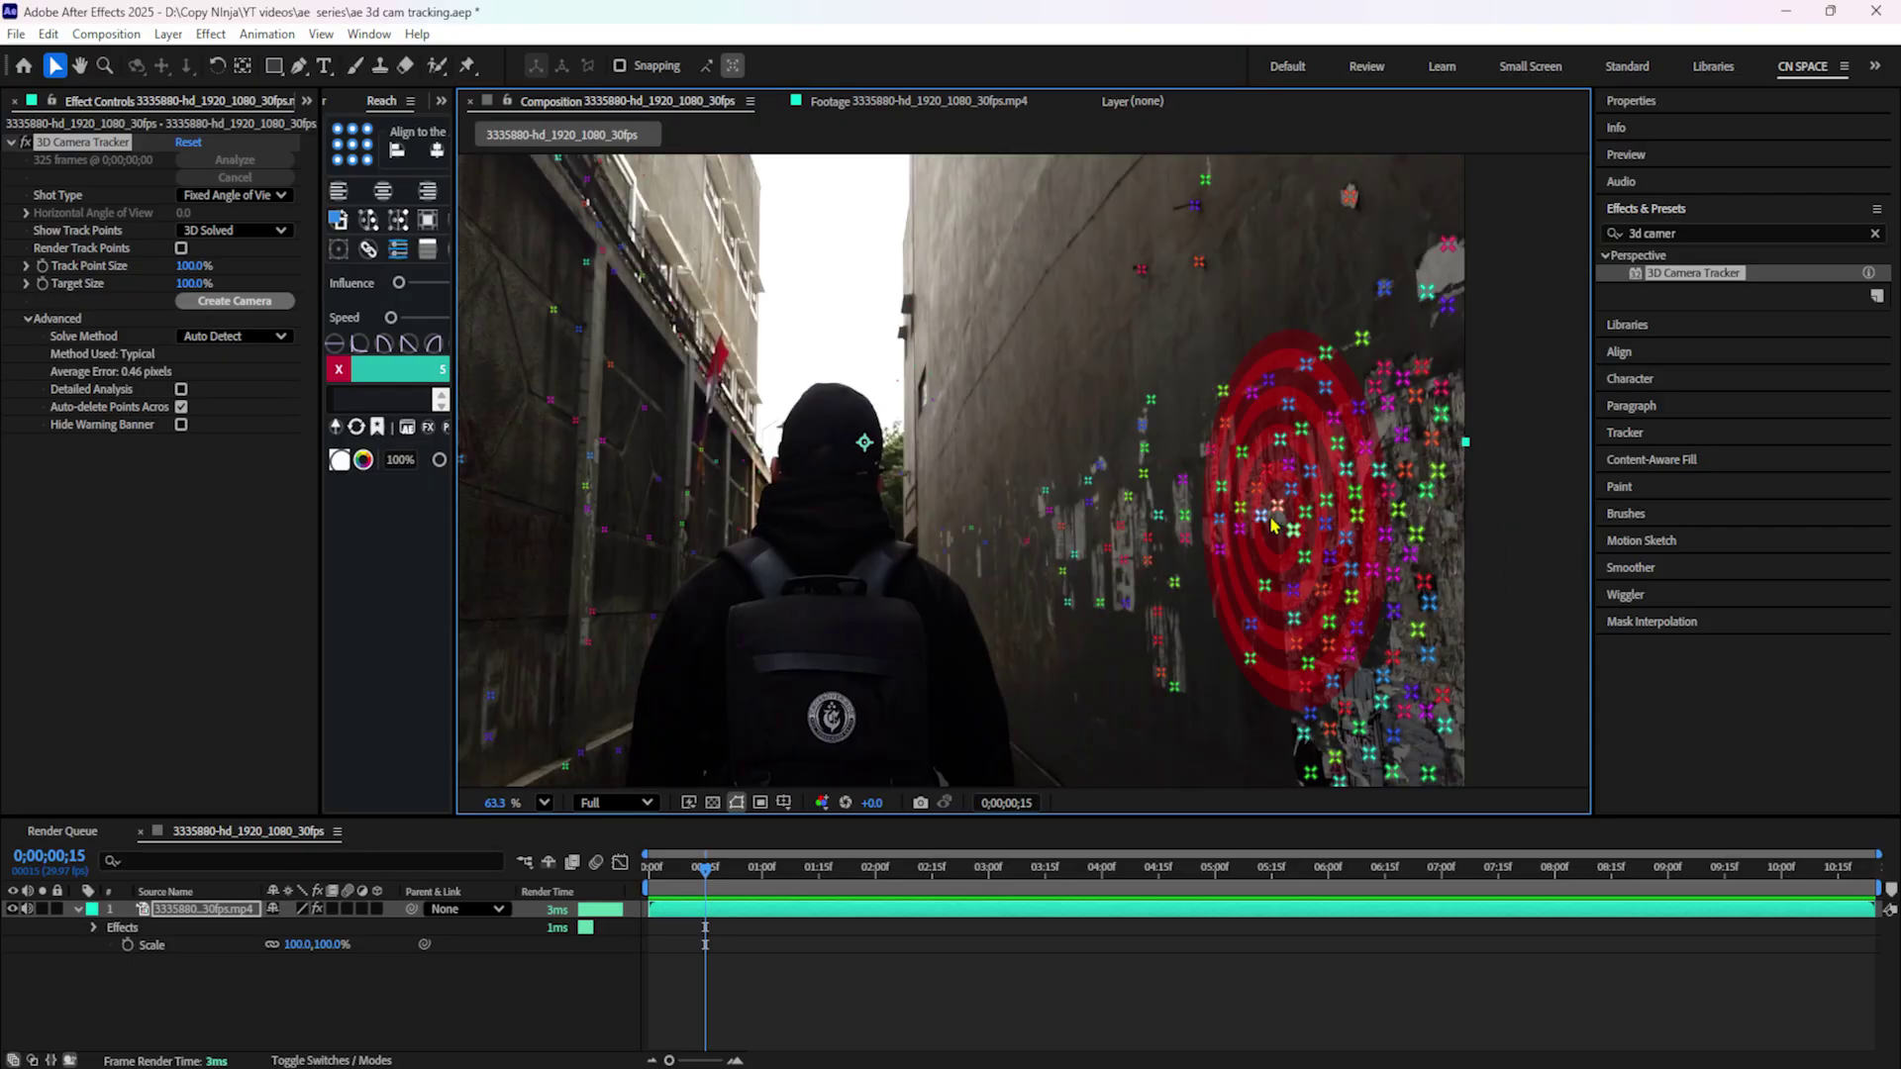
{"action": "key", "text": "comma"}
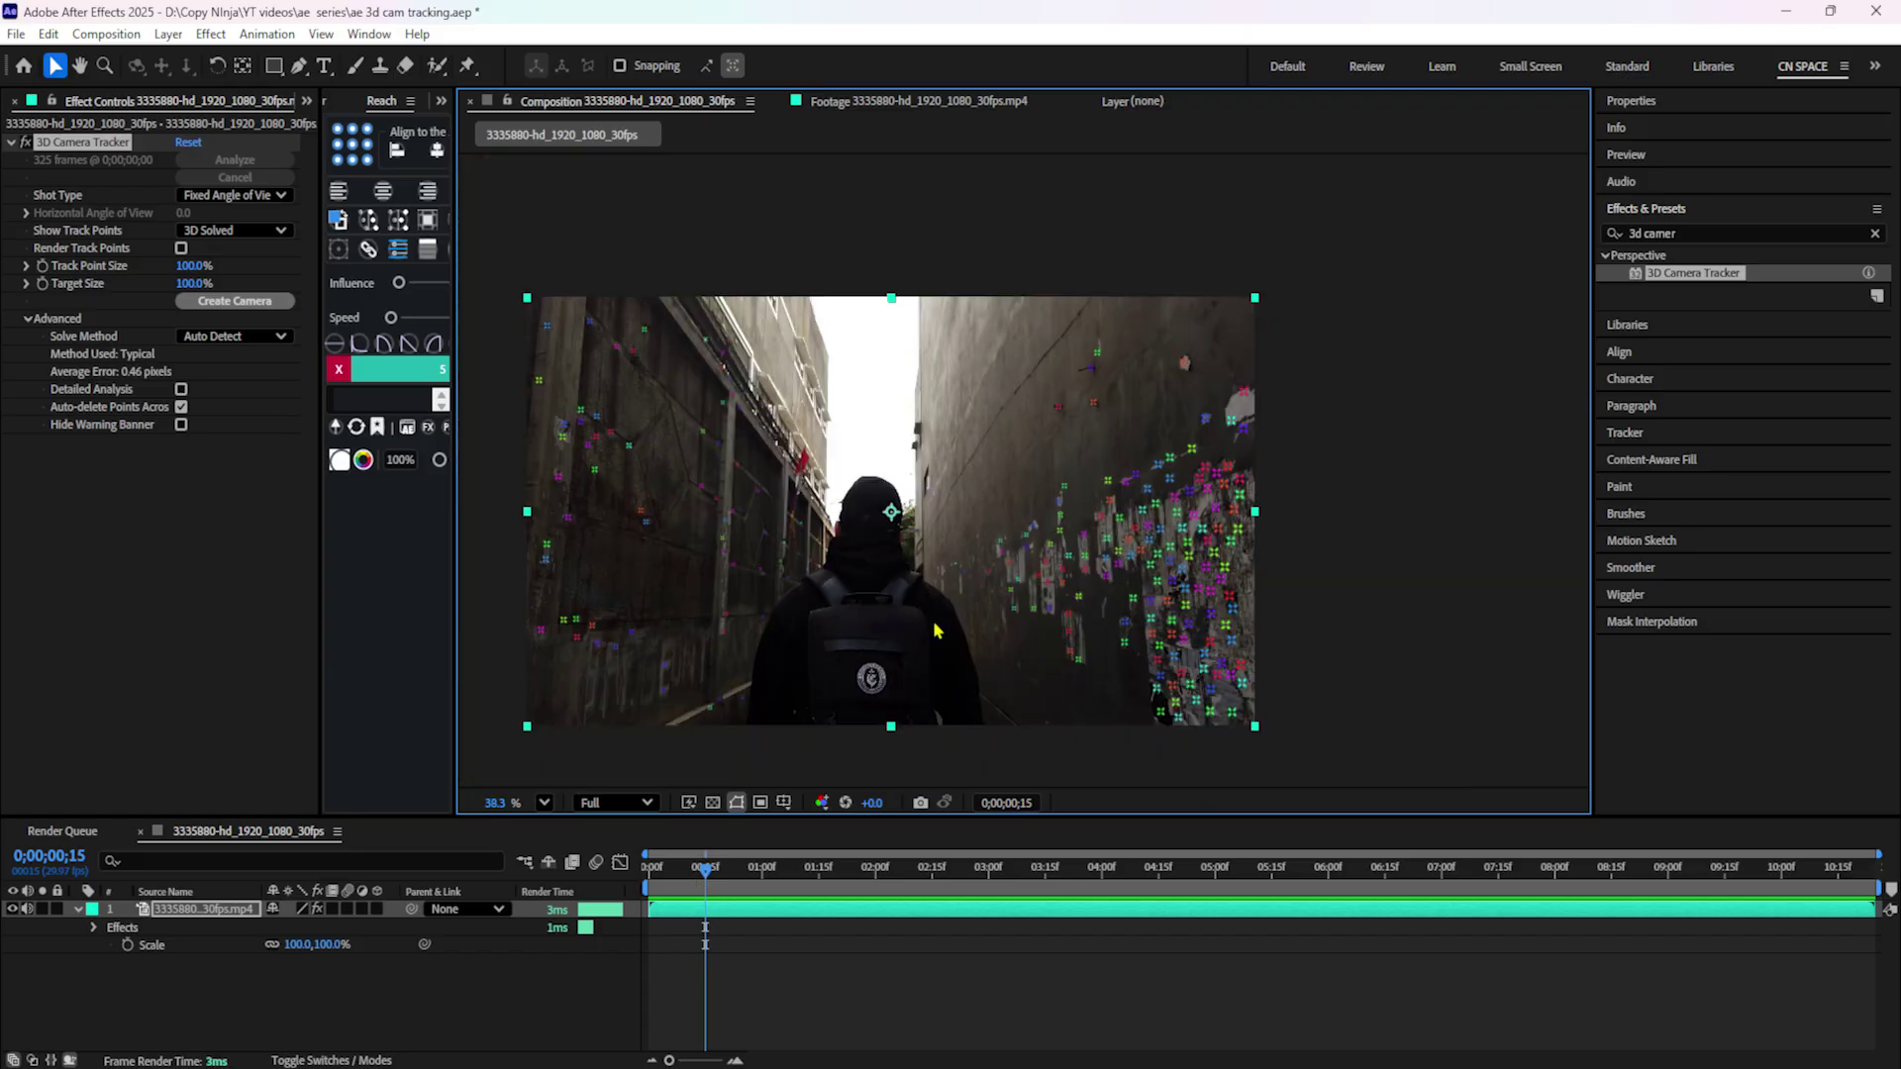
{"action": "left_click_drag", "start_coordinate": [735, 884], "coordinate": [1090, 892]}
{"action": "key", "text": "space"}
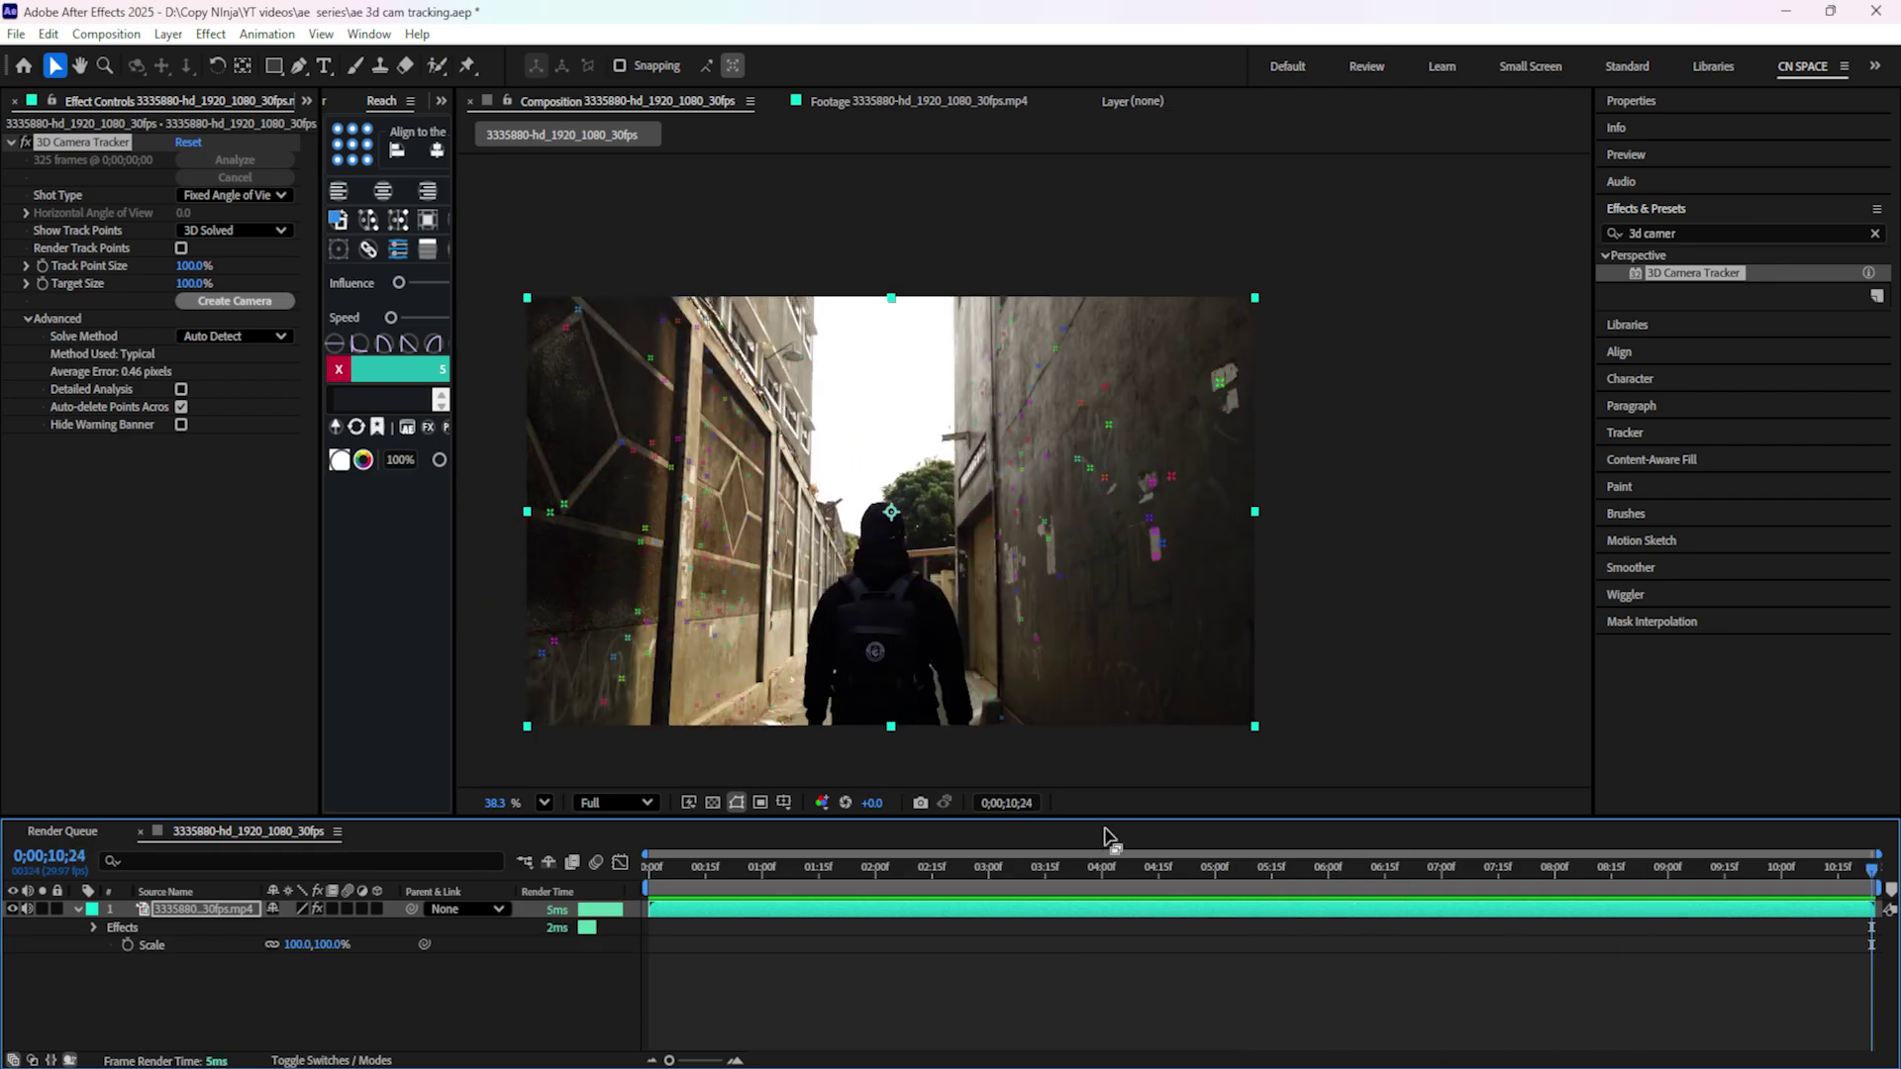
{"action": "left_click_drag", "start_coordinate": [1481, 891], "coordinate": [822, 892]}
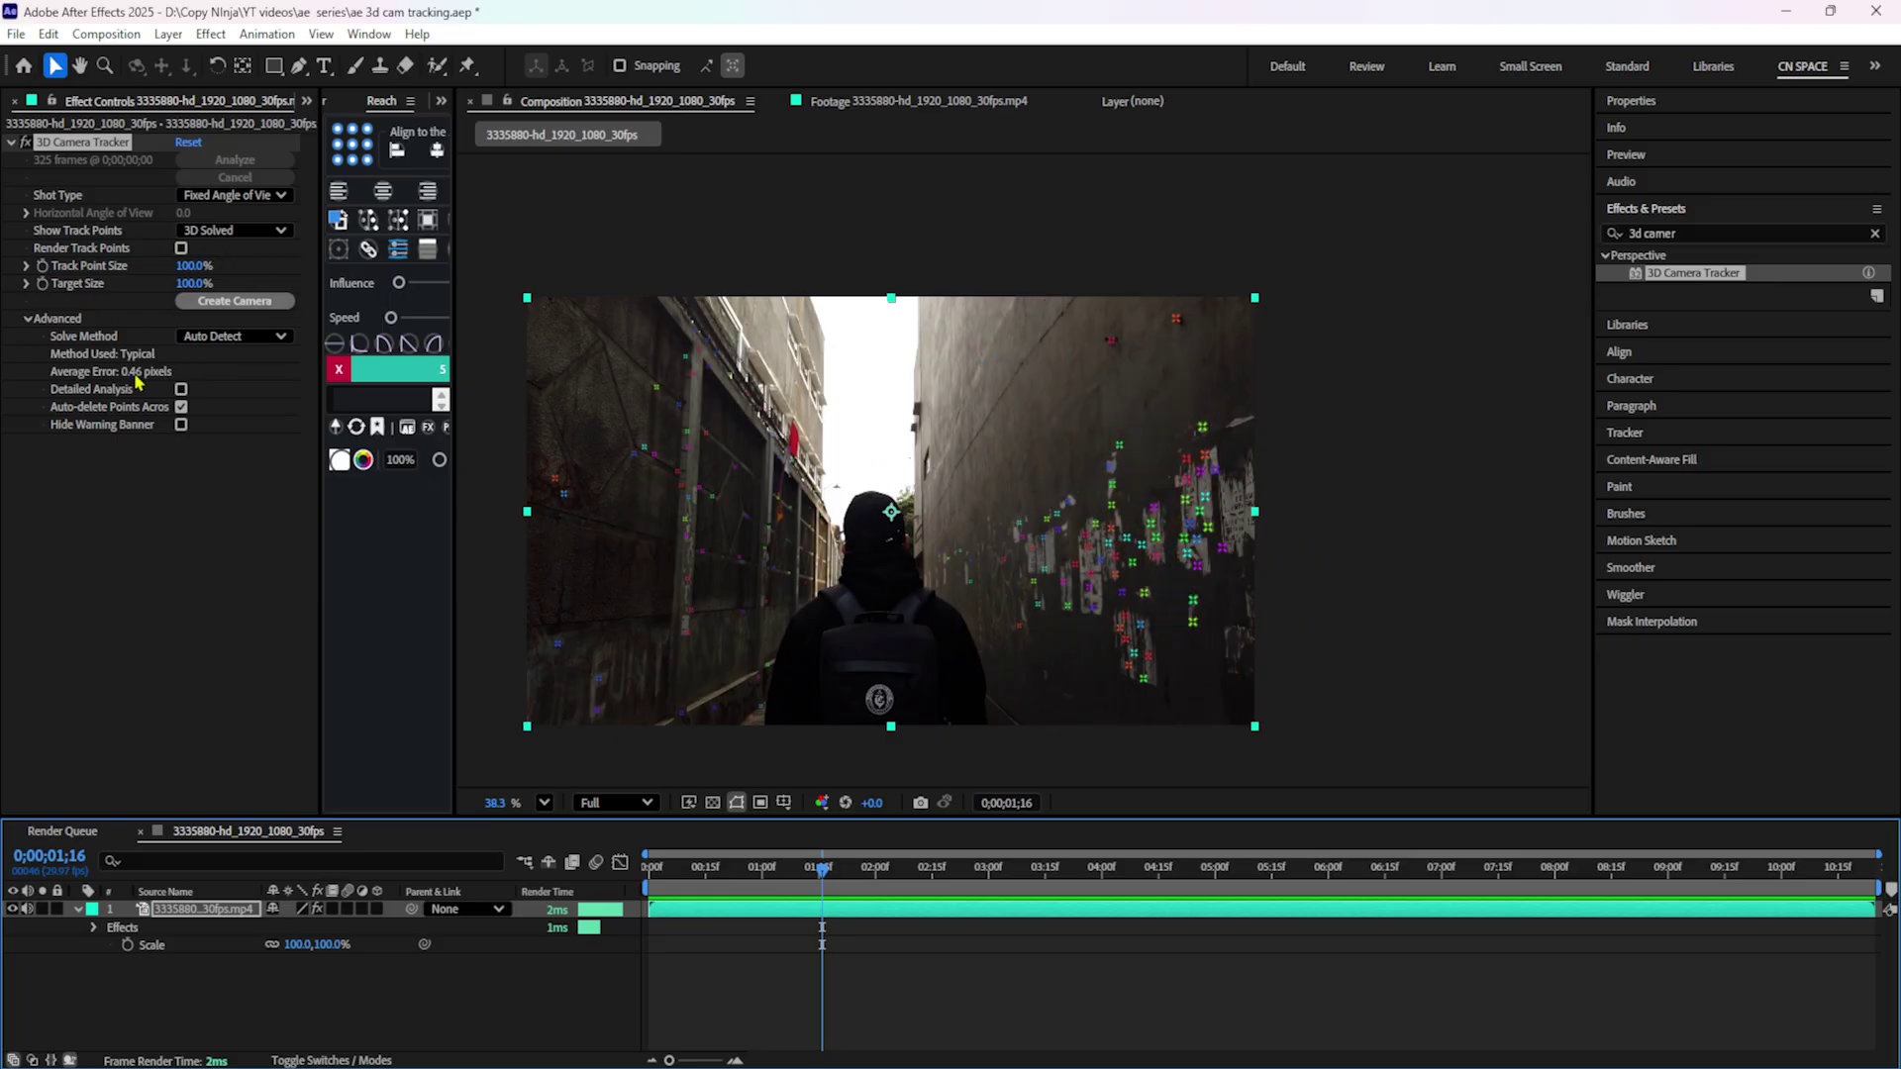
Move the playhead to 0;00;03;13 and inspect the tracking target among the right wall's points up close.
{"action": "left_click_drag", "start_coordinate": [821, 868], "coordinate": [1038, 891]}
{"action": "mouse_move", "coordinate": [1101, 534]}
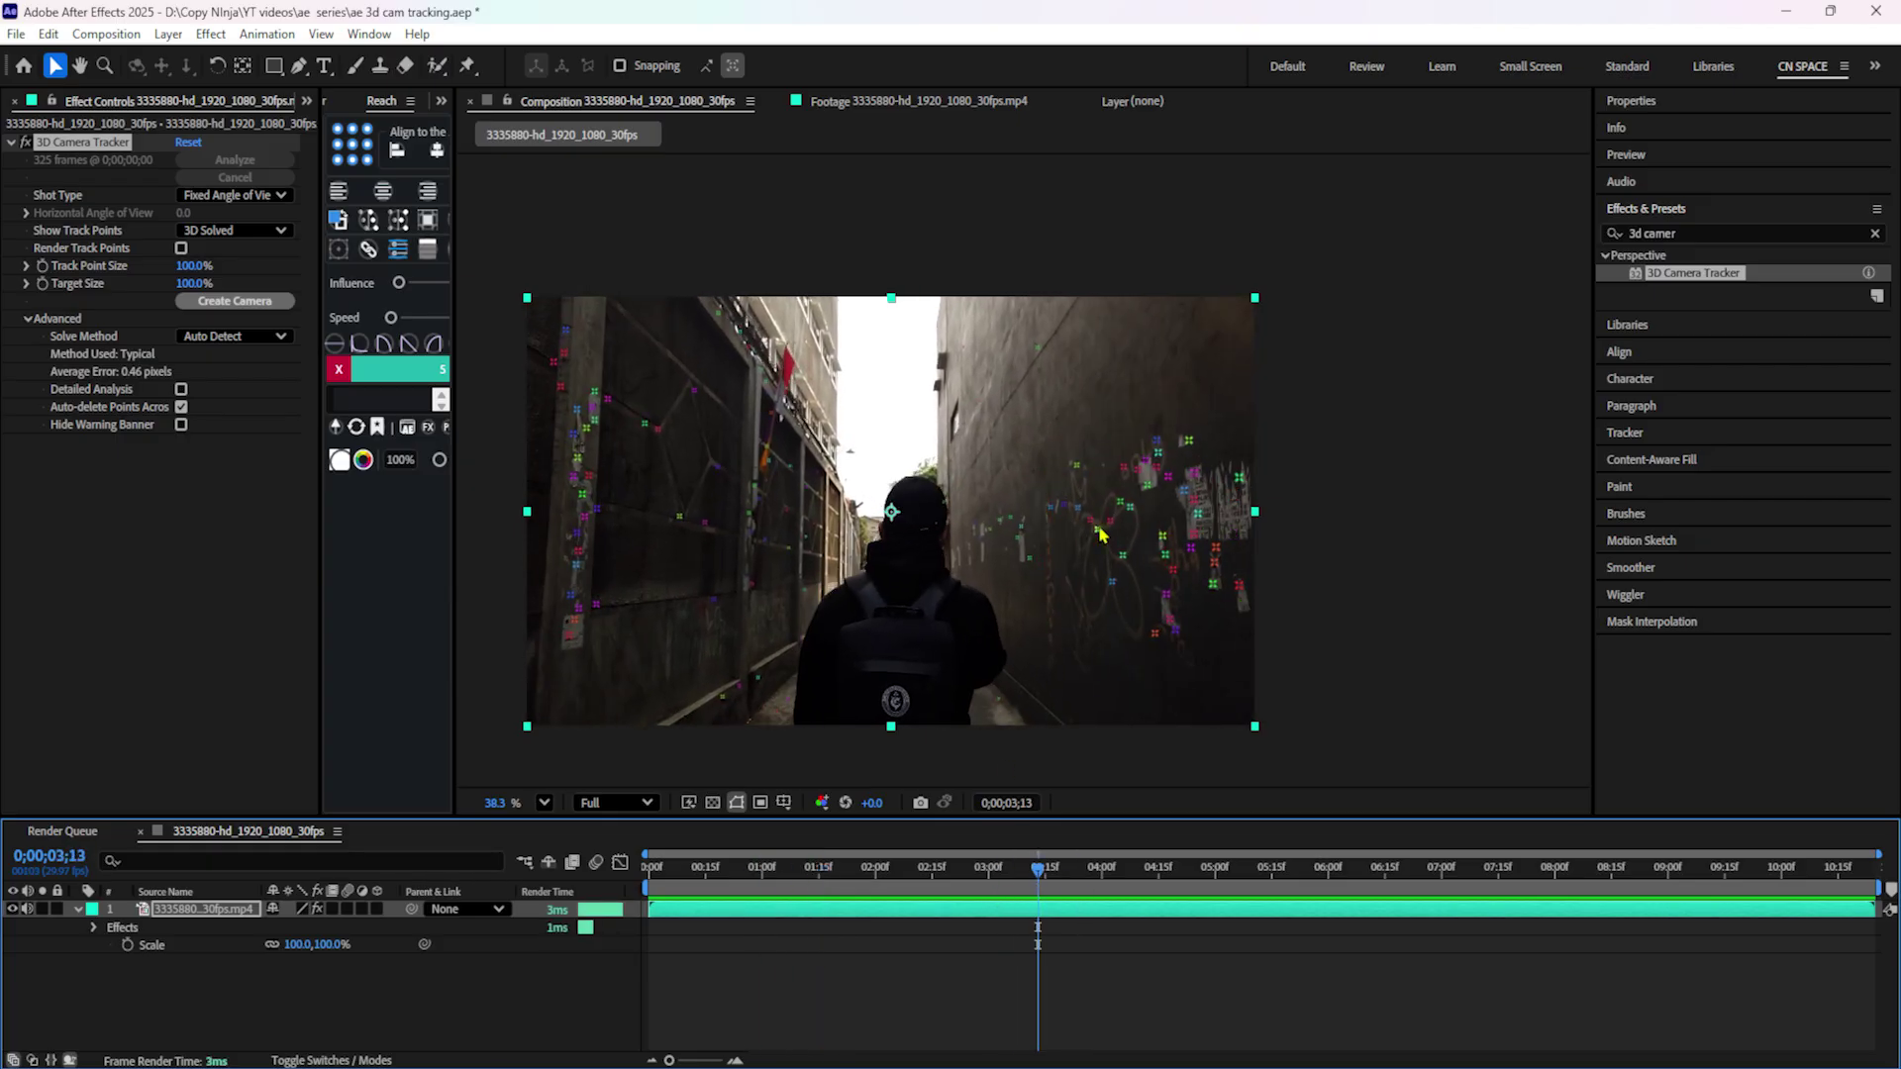
{"action": "scroll", "coordinate": [1101, 535], "scroll_direction": "up", "scroll_amount": 2}
{"action": "mouse_move", "coordinate": [1079, 474]}
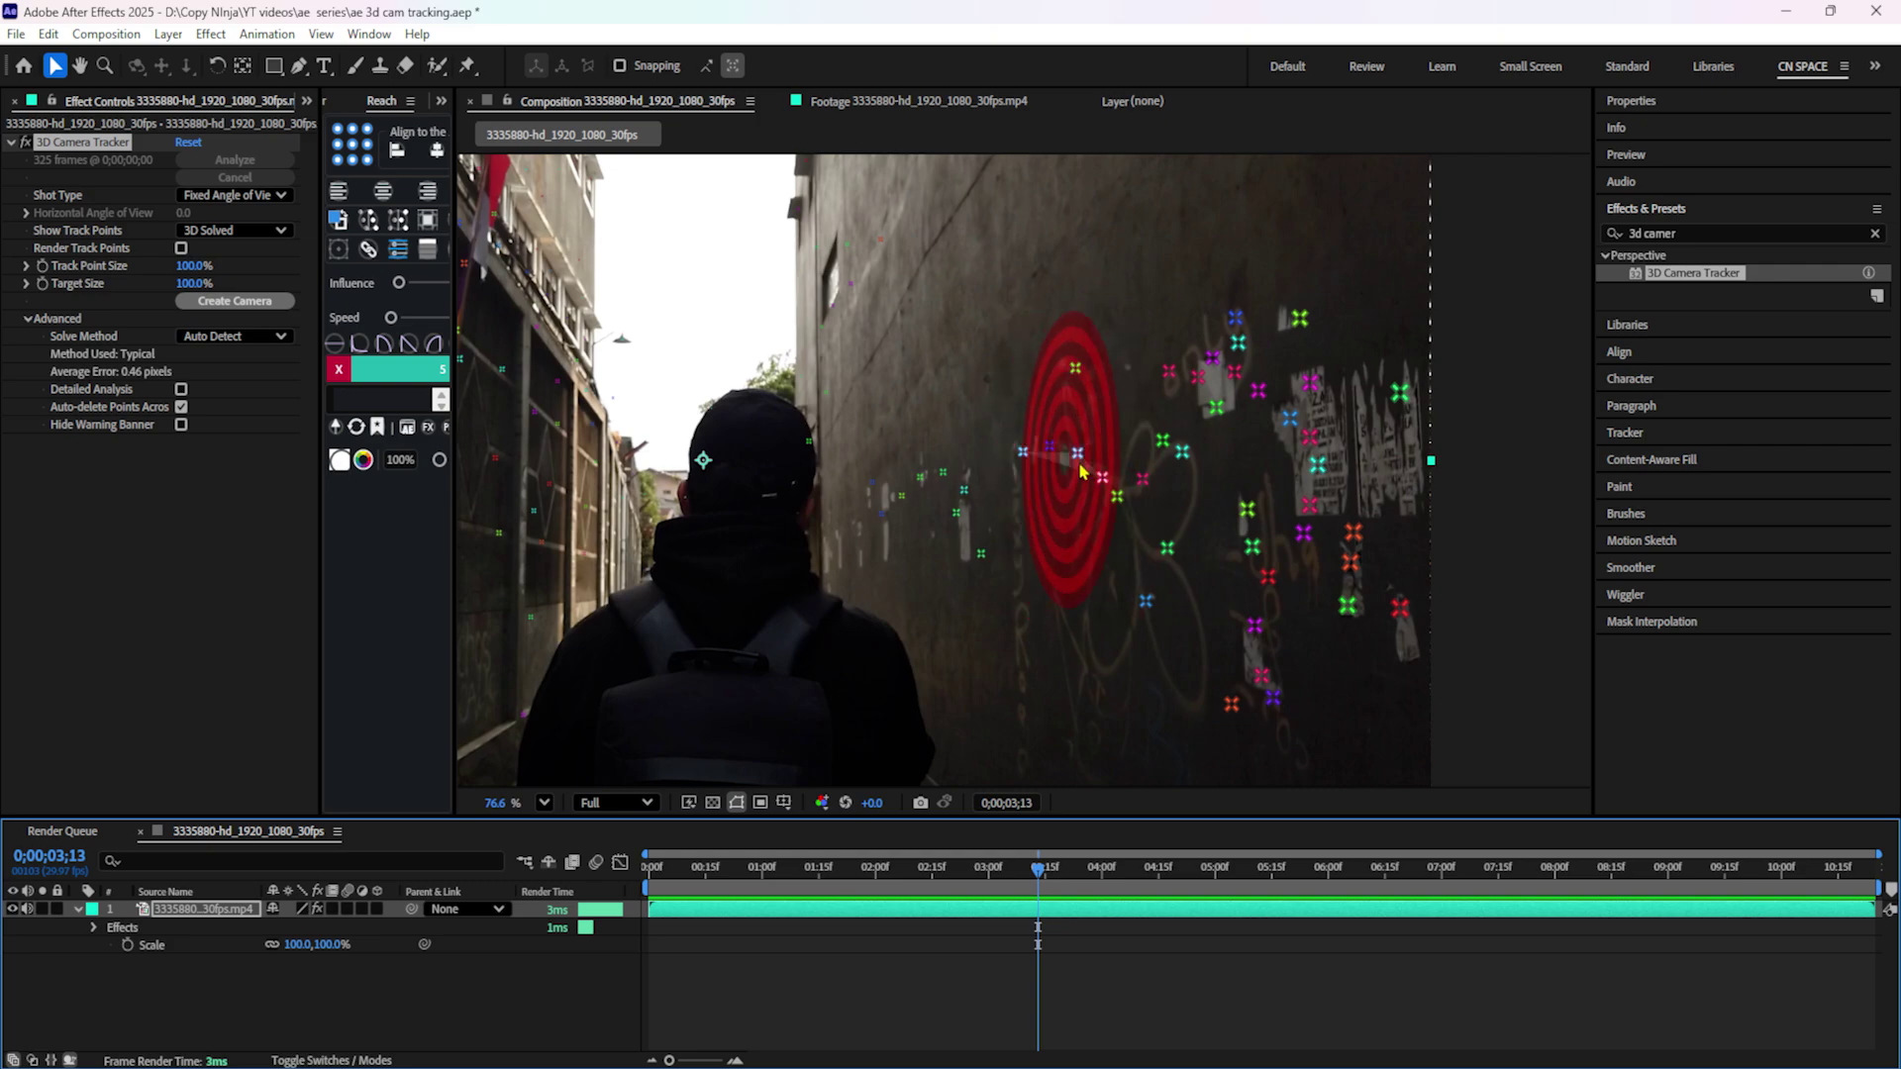
Try selecting a single track point and a three-point group on the right wall, and clear the selection.
{"action": "left_click", "coordinate": [1078, 457]}
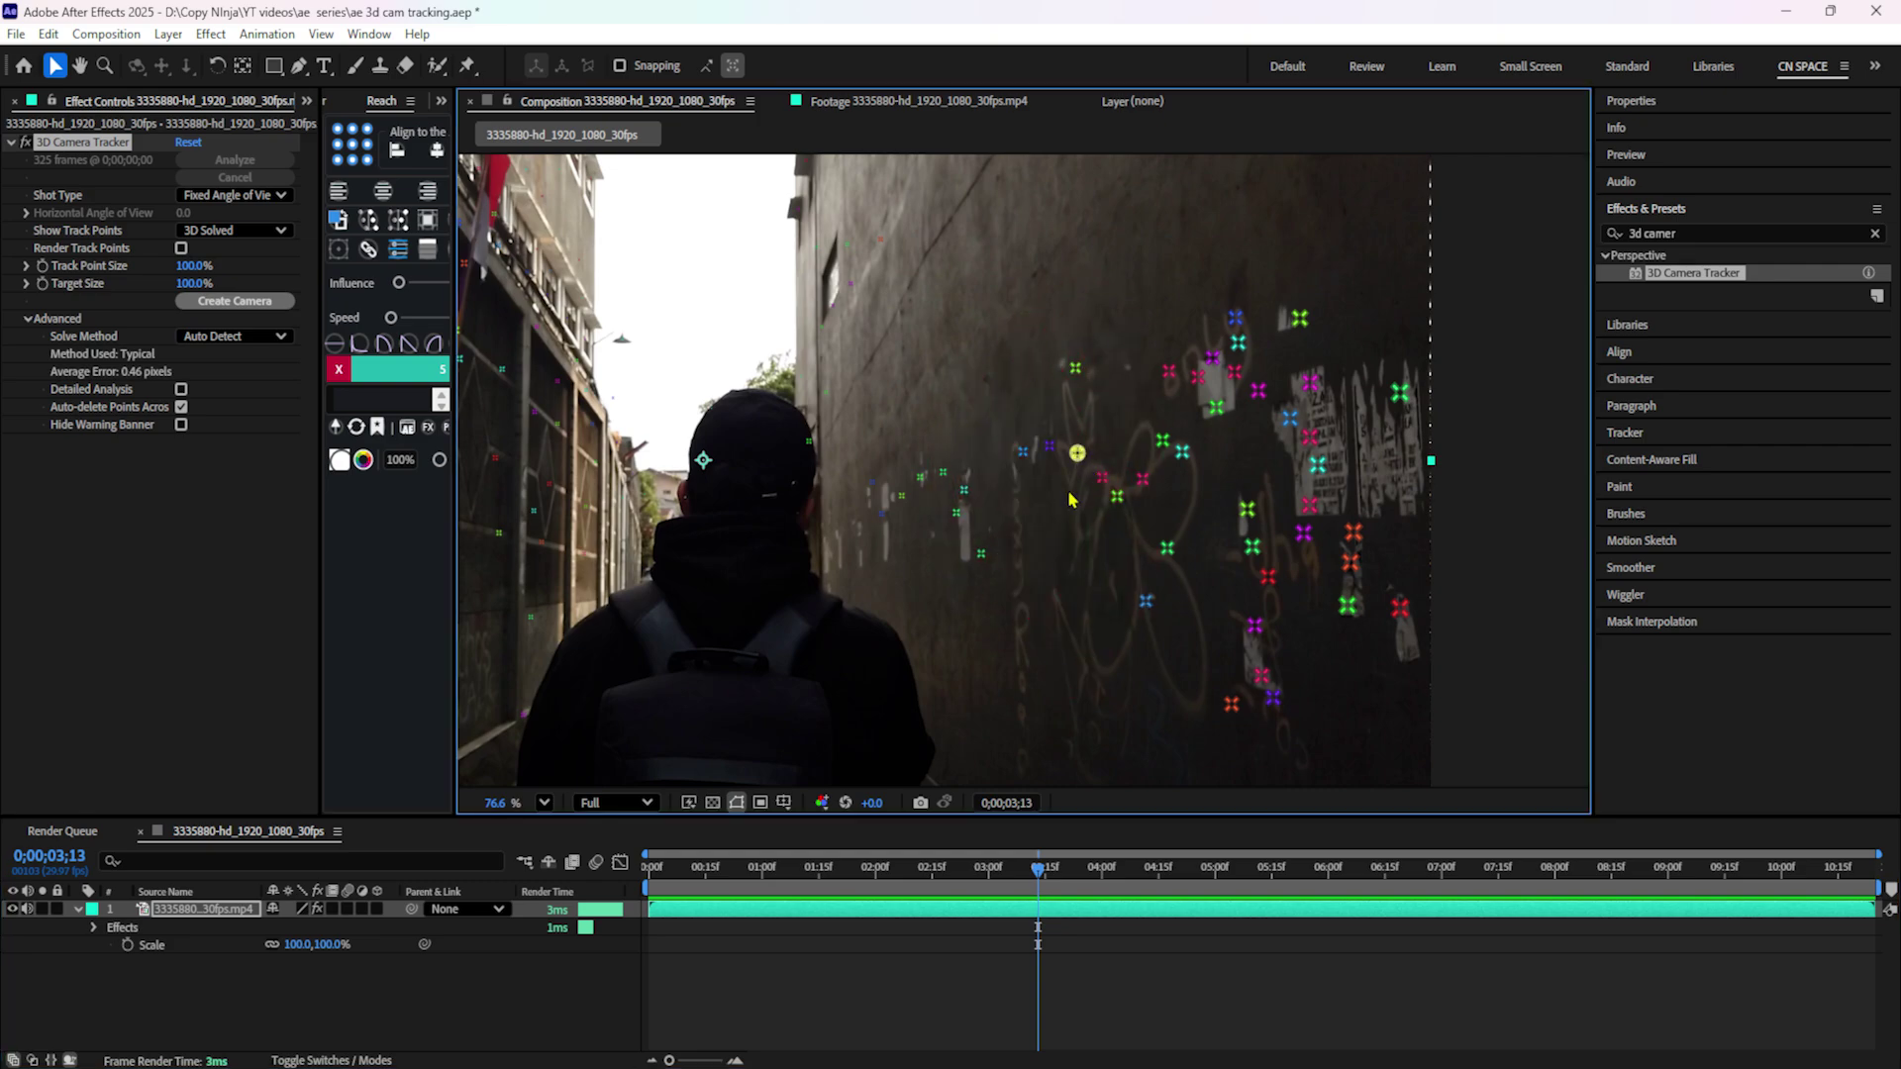
{"action": "scroll", "coordinate": [1099, 529], "scroll_direction": "down", "scroll_amount": 2}
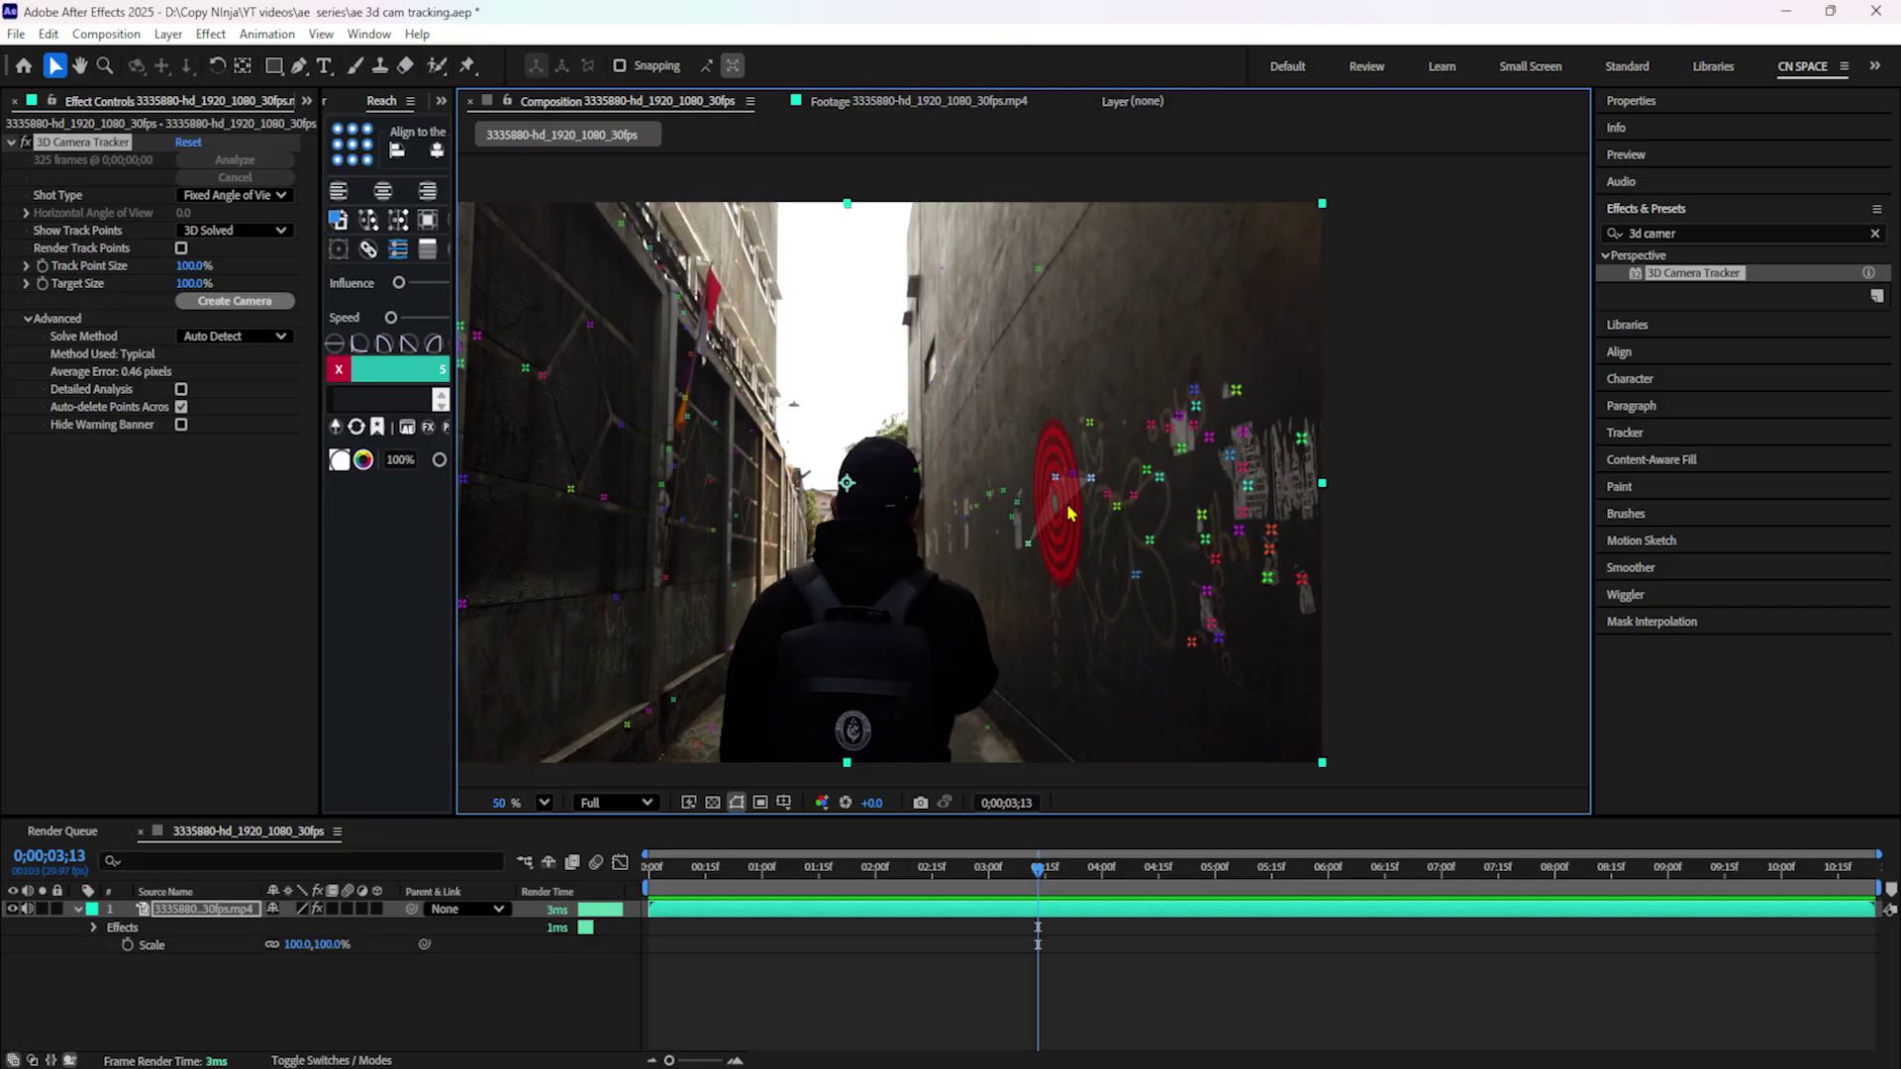
{"action": "left_click", "coordinate": [1094, 547]}
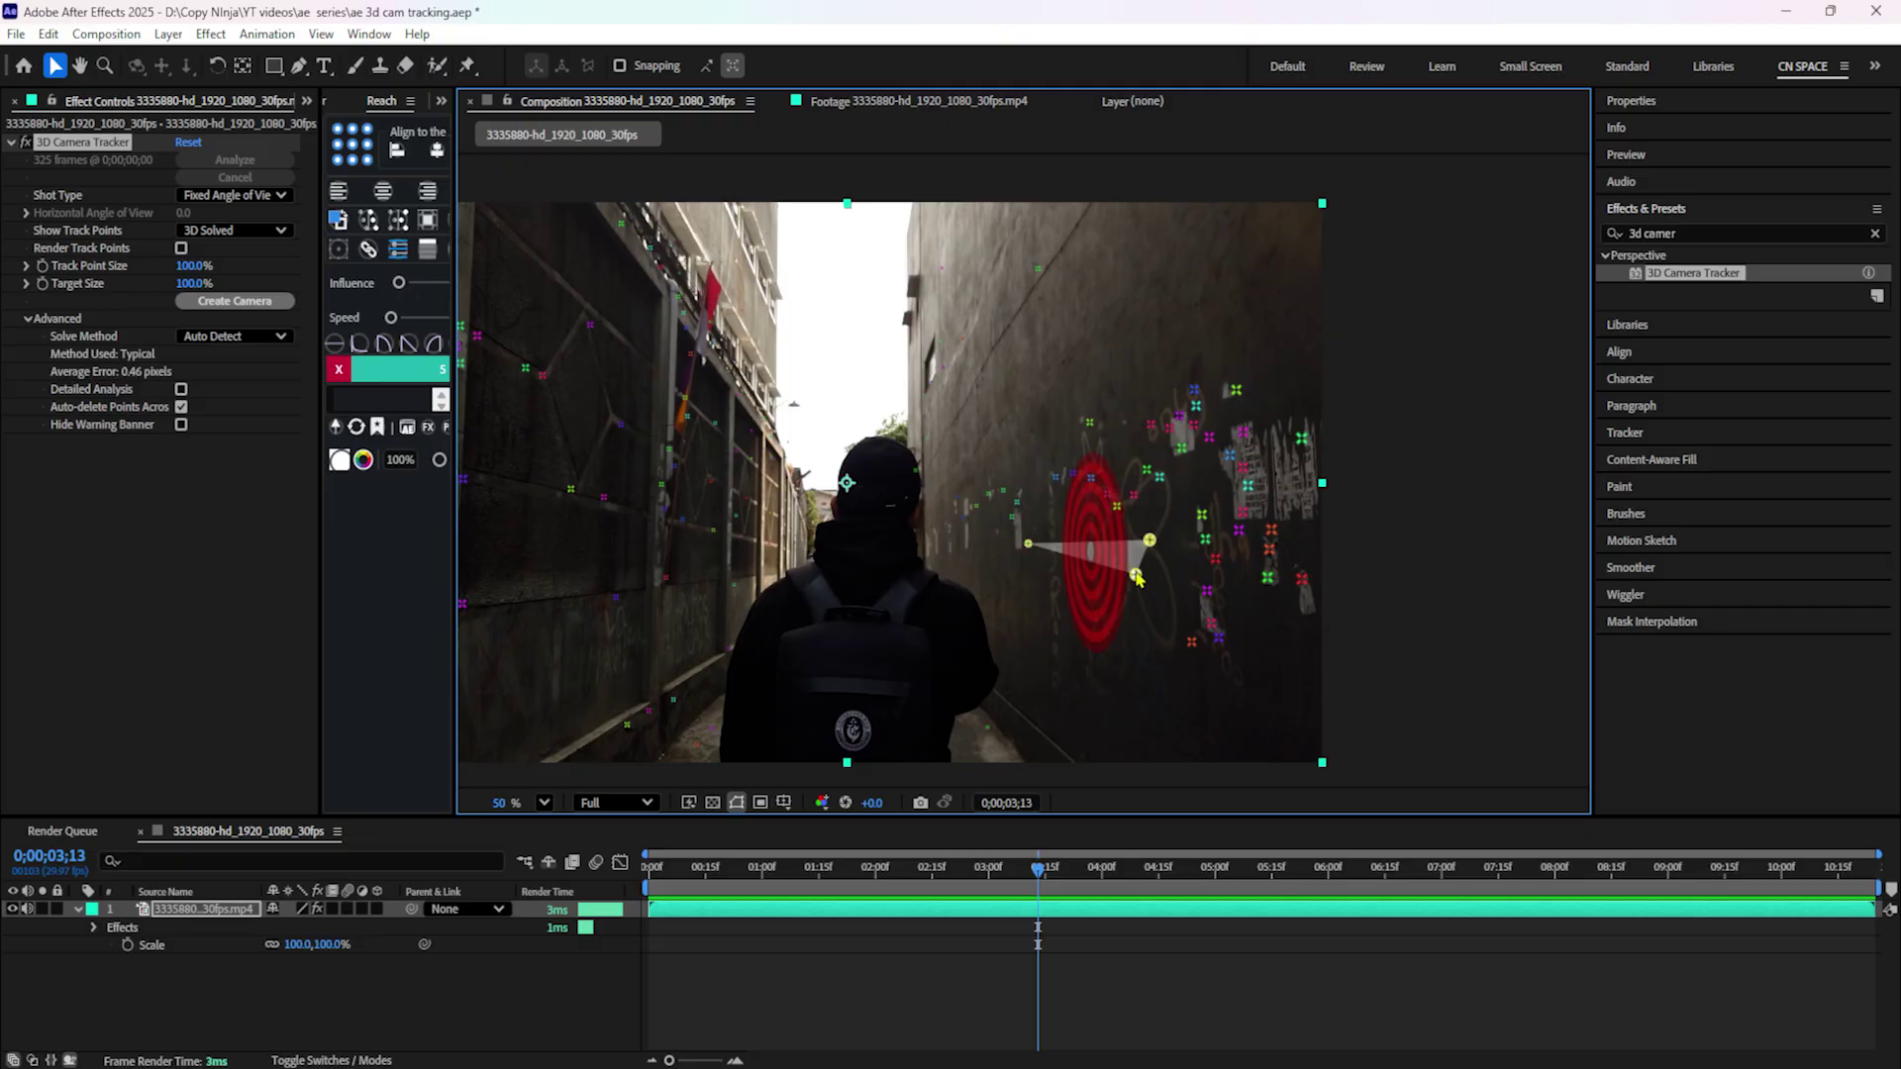
{"action": "left_click", "coordinate": [1135, 575]}
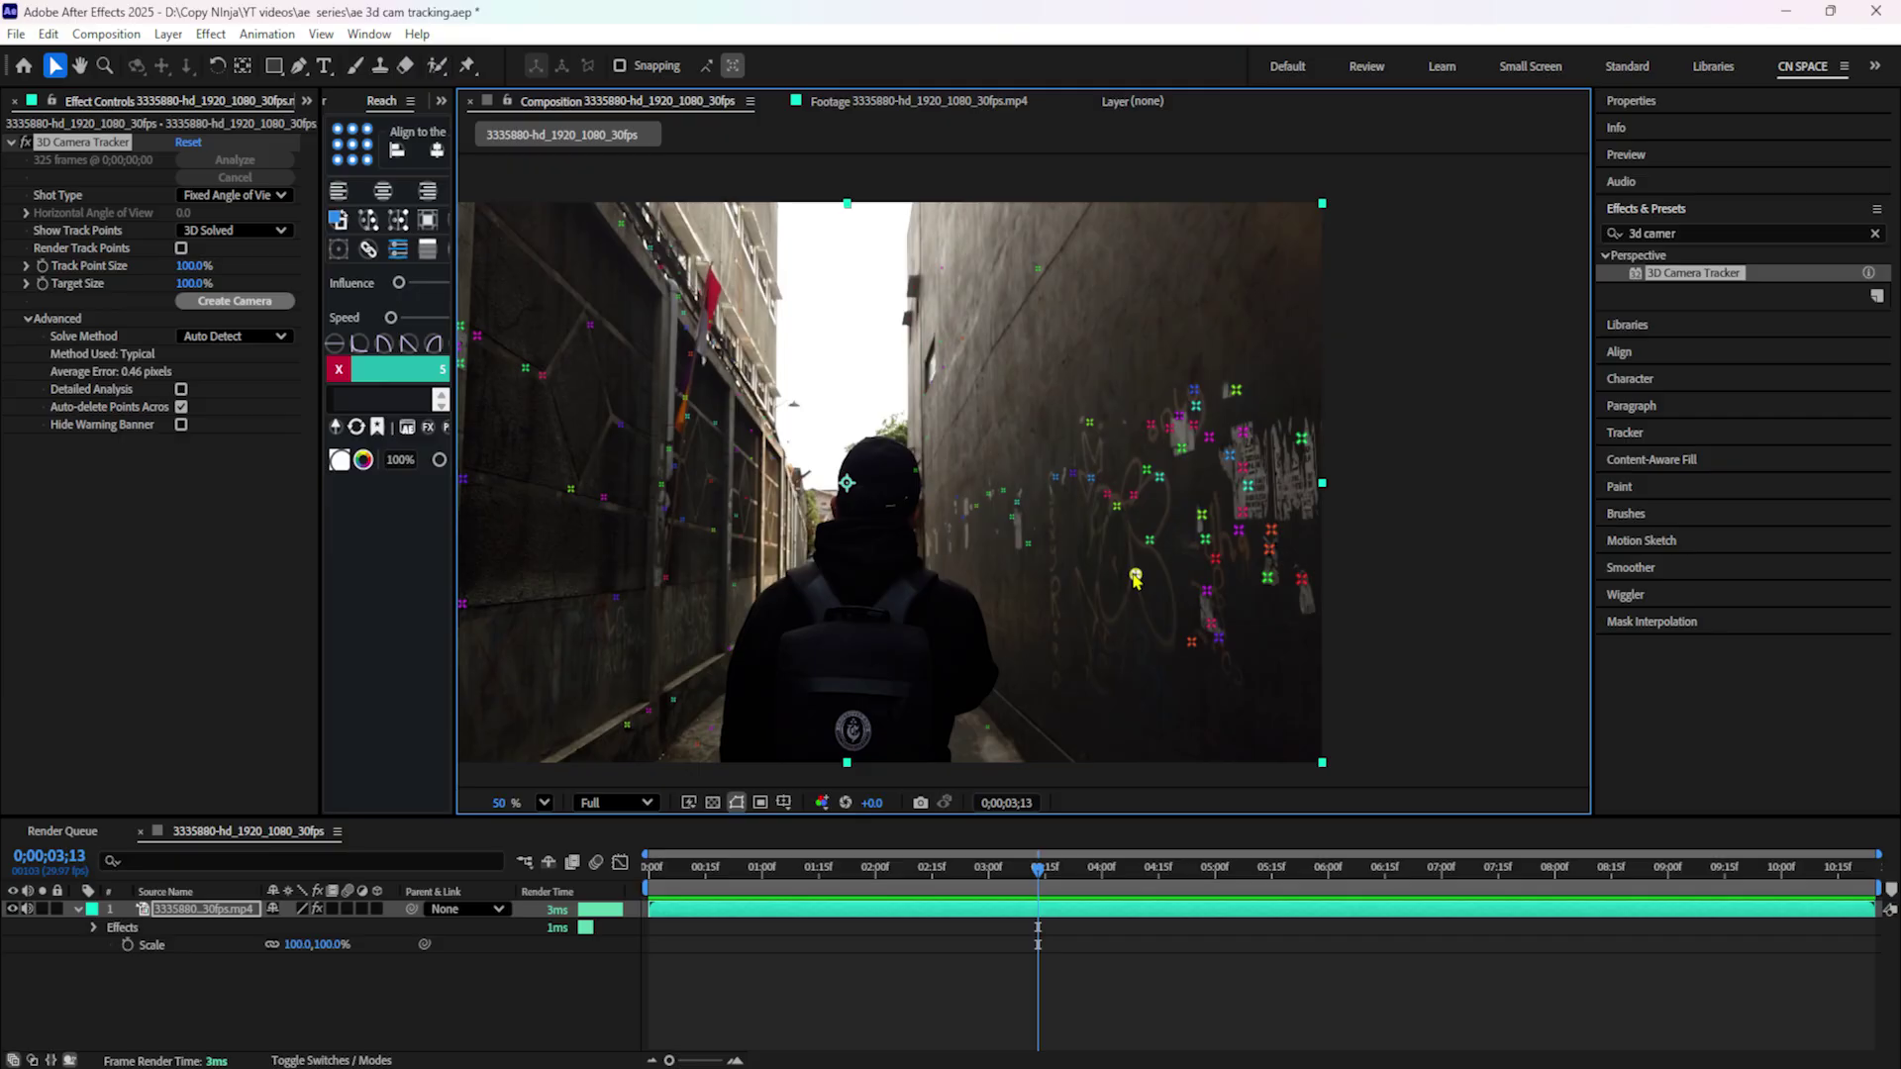
{"action": "left_click", "coordinate": [1046, 614]}
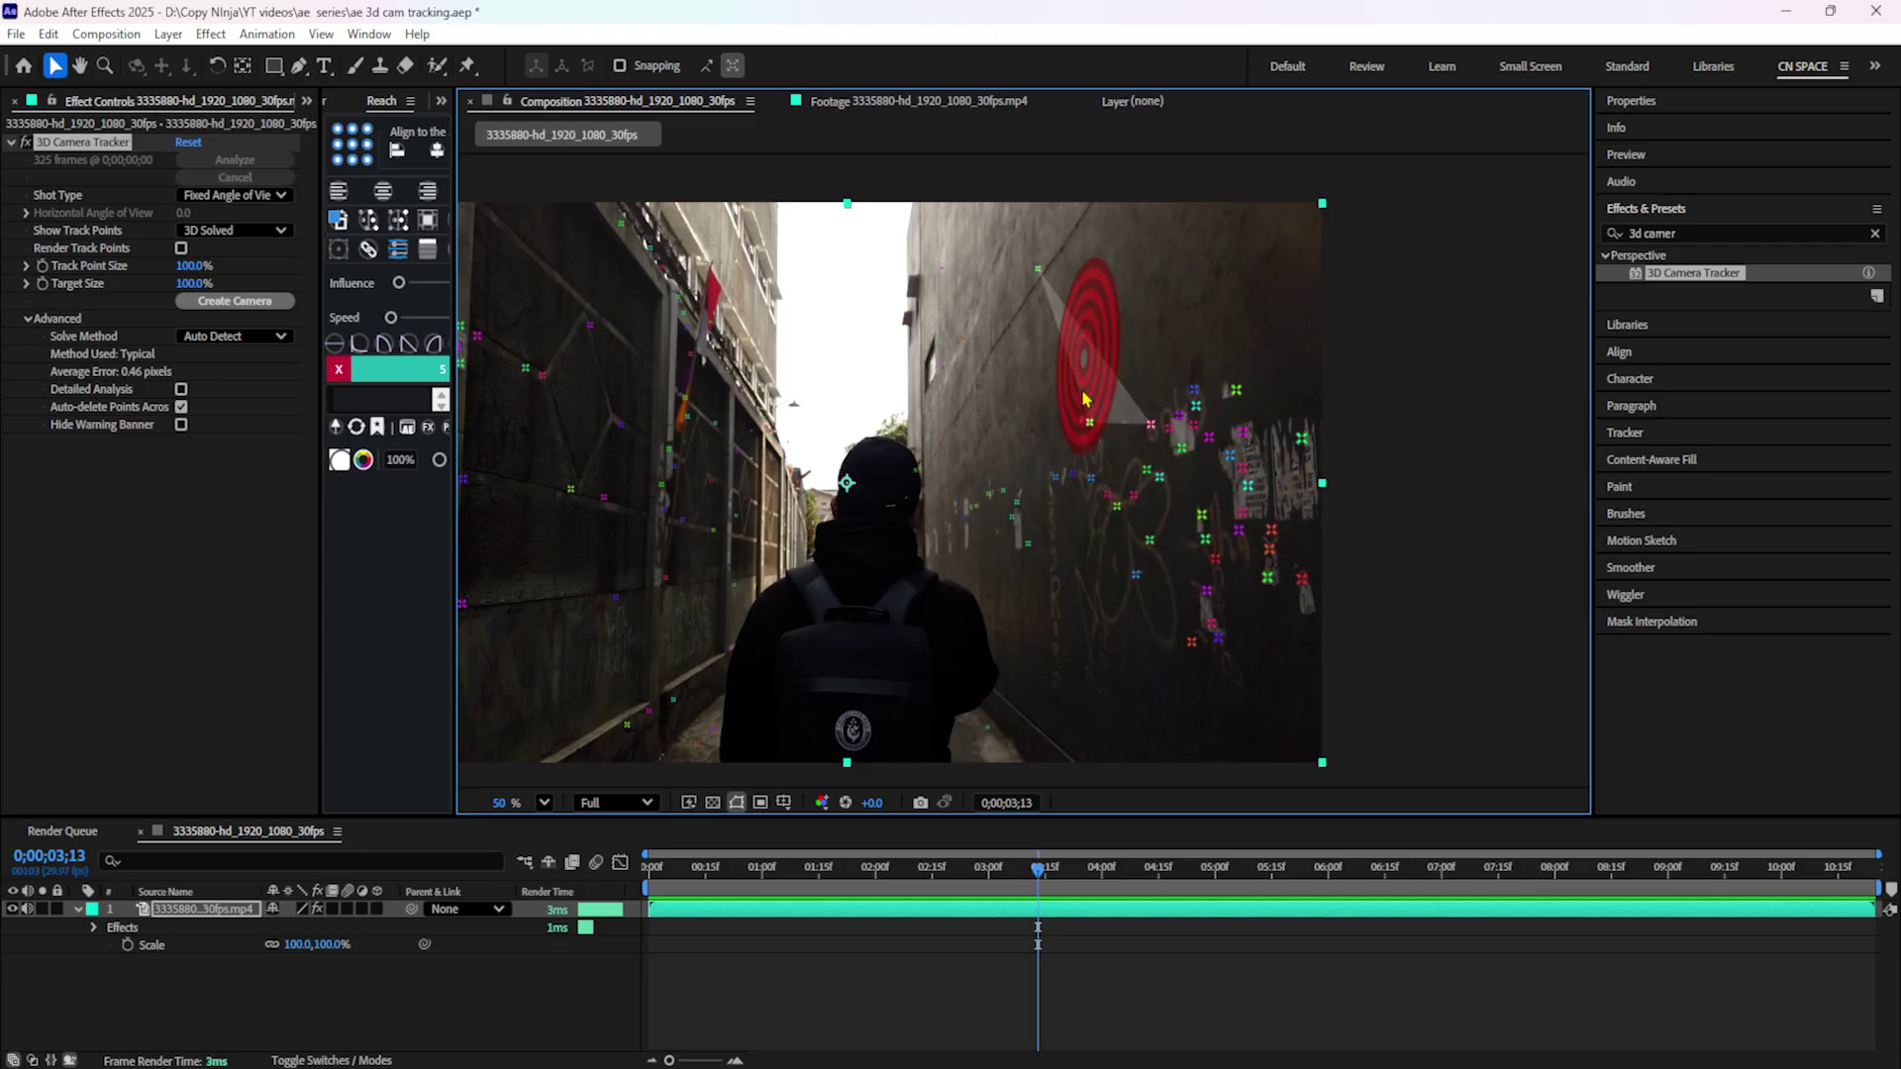
Select the cluster of track points around the right wall's graffiti and create a text layer and camera from it.
{"action": "mouse_move", "coordinate": [1119, 383]}
{"action": "left_mouse_down"}
{"action": "mouse_move", "coordinate": [1047, 465]}
{"action": "mouse_move", "coordinate": [1086, 555]}
{"action": "mouse_move", "coordinate": [1150, 608]}
{"action": "mouse_move", "coordinate": [1235, 612]}
{"action": "mouse_move", "coordinate": [1283, 555]}
{"action": "mouse_move", "coordinate": [1294, 434]}
{"action": "mouse_move", "coordinate": [1249, 387]}
{"action": "left_mouse_up"}
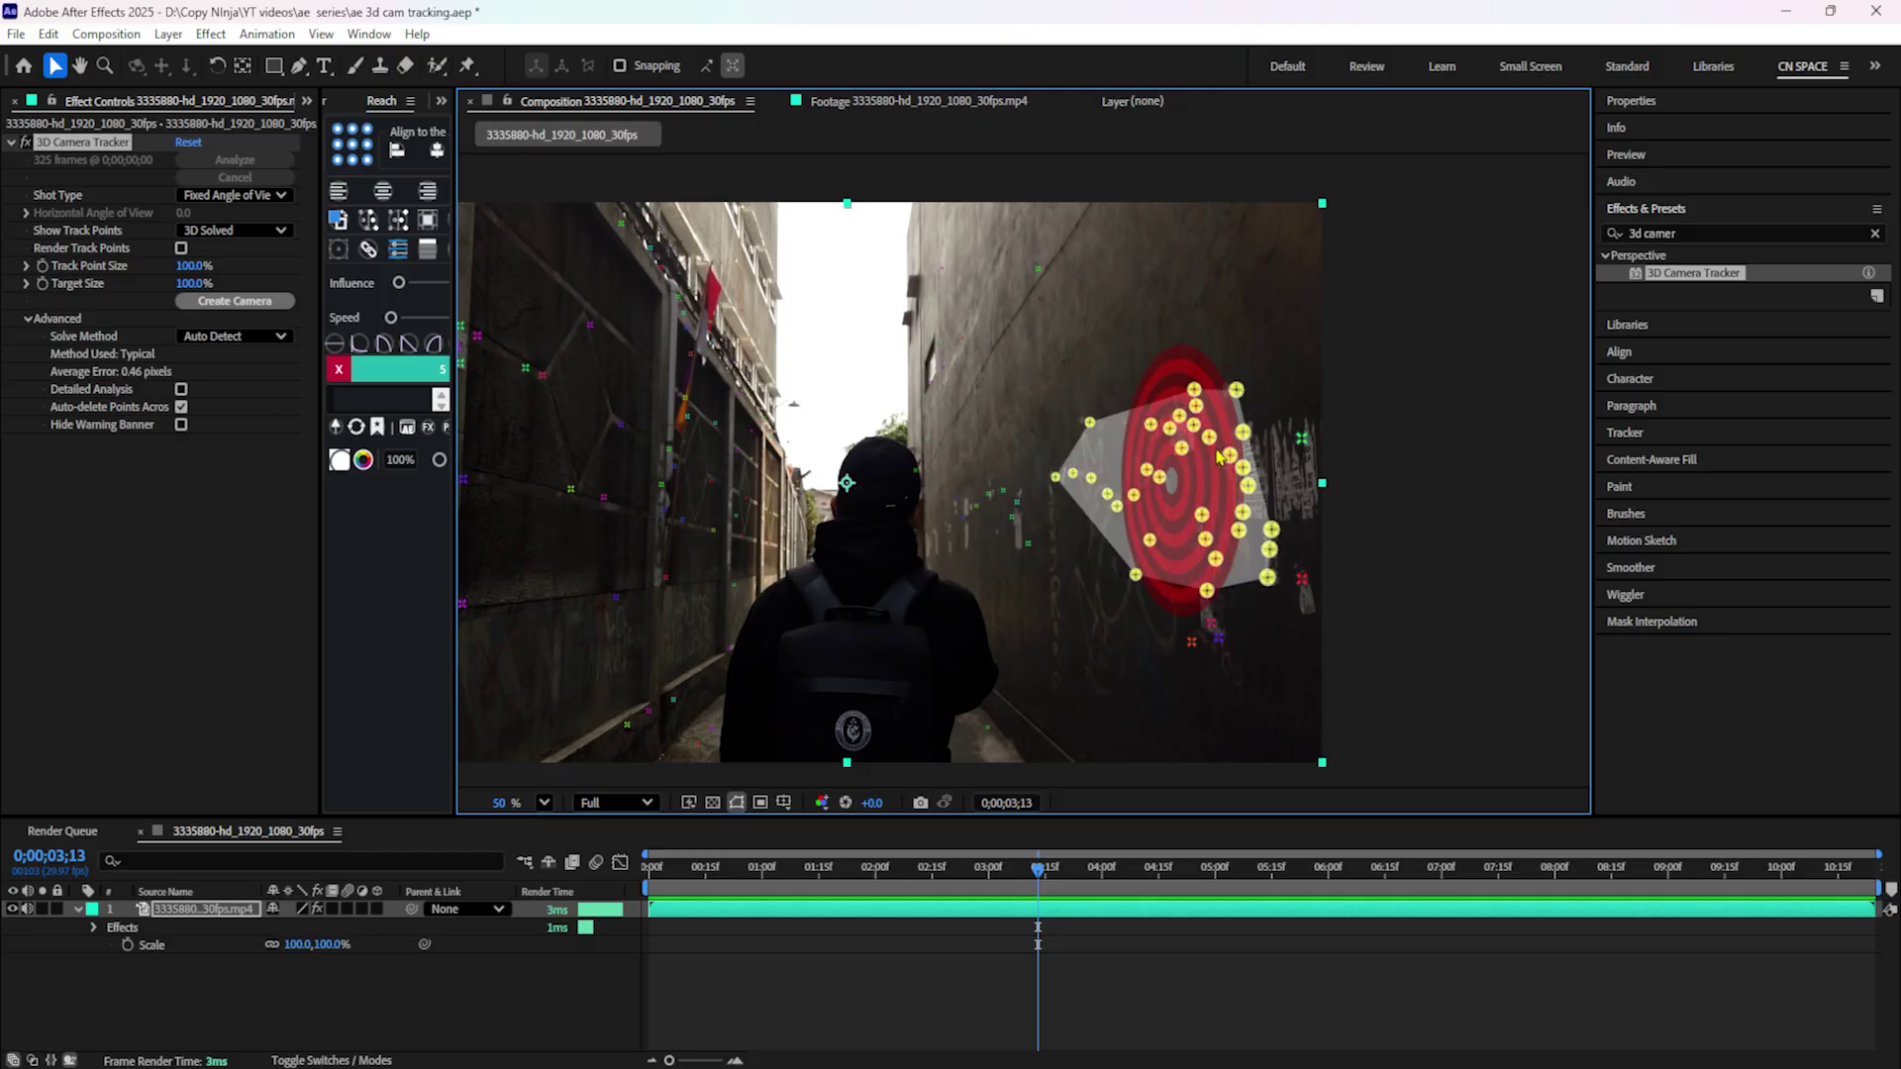
{"action": "right_click", "coordinate": [1164, 461]}
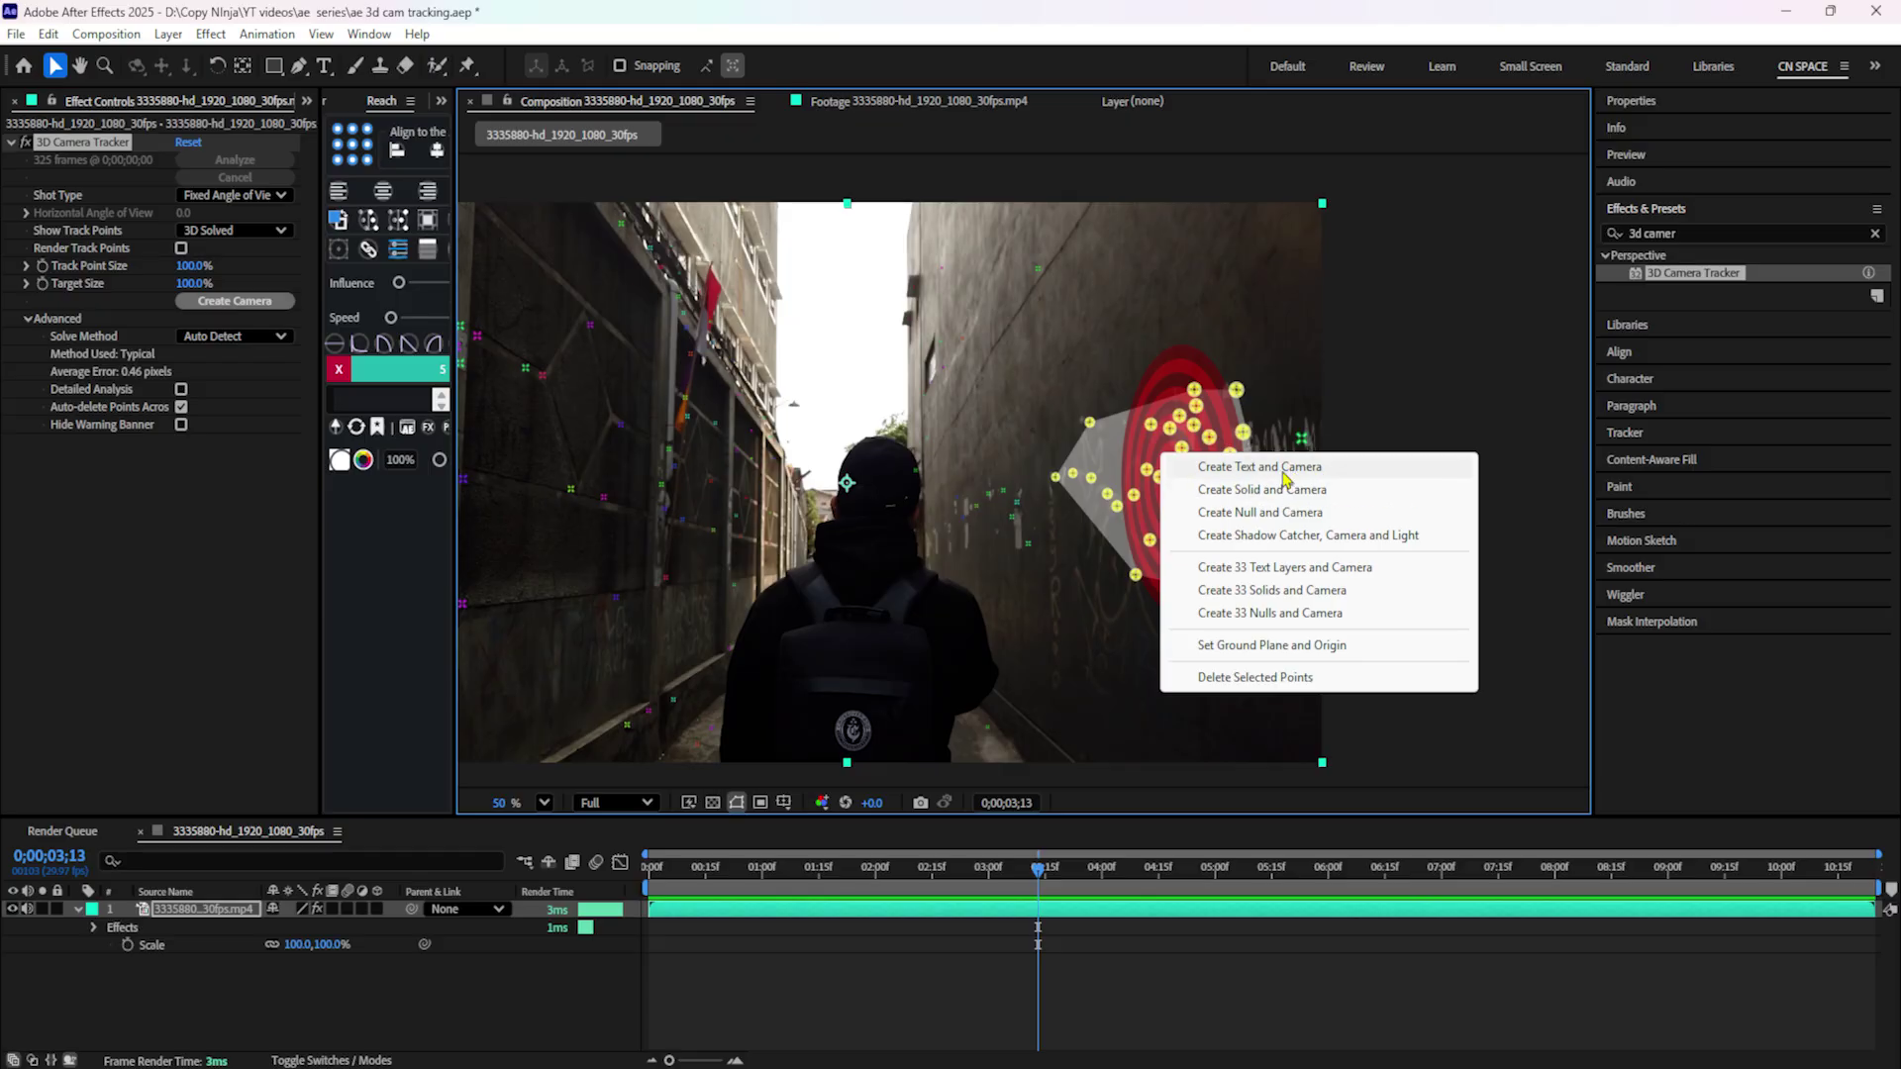
{"action": "left_click", "coordinate": [1252, 473]}
{"action": "left_click_drag", "start_coordinate": [1253, 473], "coordinate": [1055, 482]}
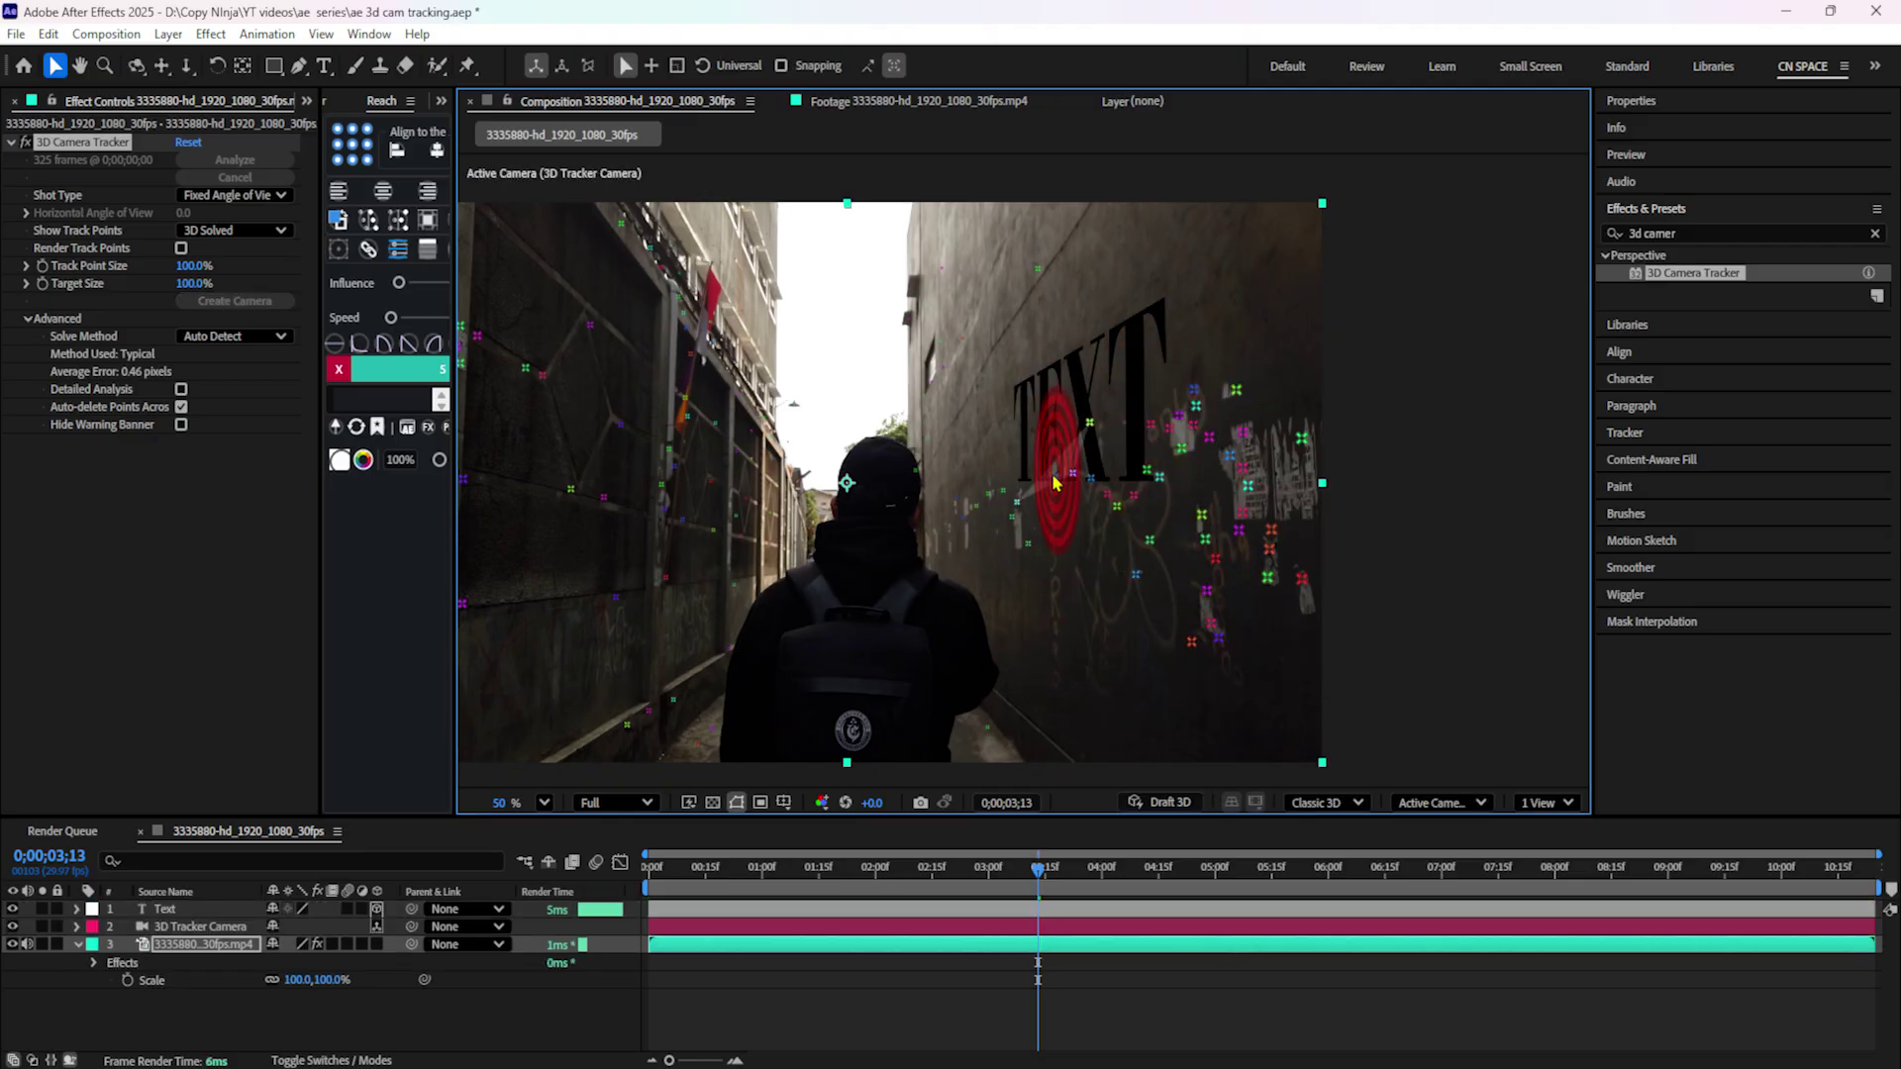
Check the new text and camera layers, reveal the 3D Tracker Camera's keyframed properties and advance to 0;00;05;14.
{"action": "left_click", "coordinate": [194, 928]}
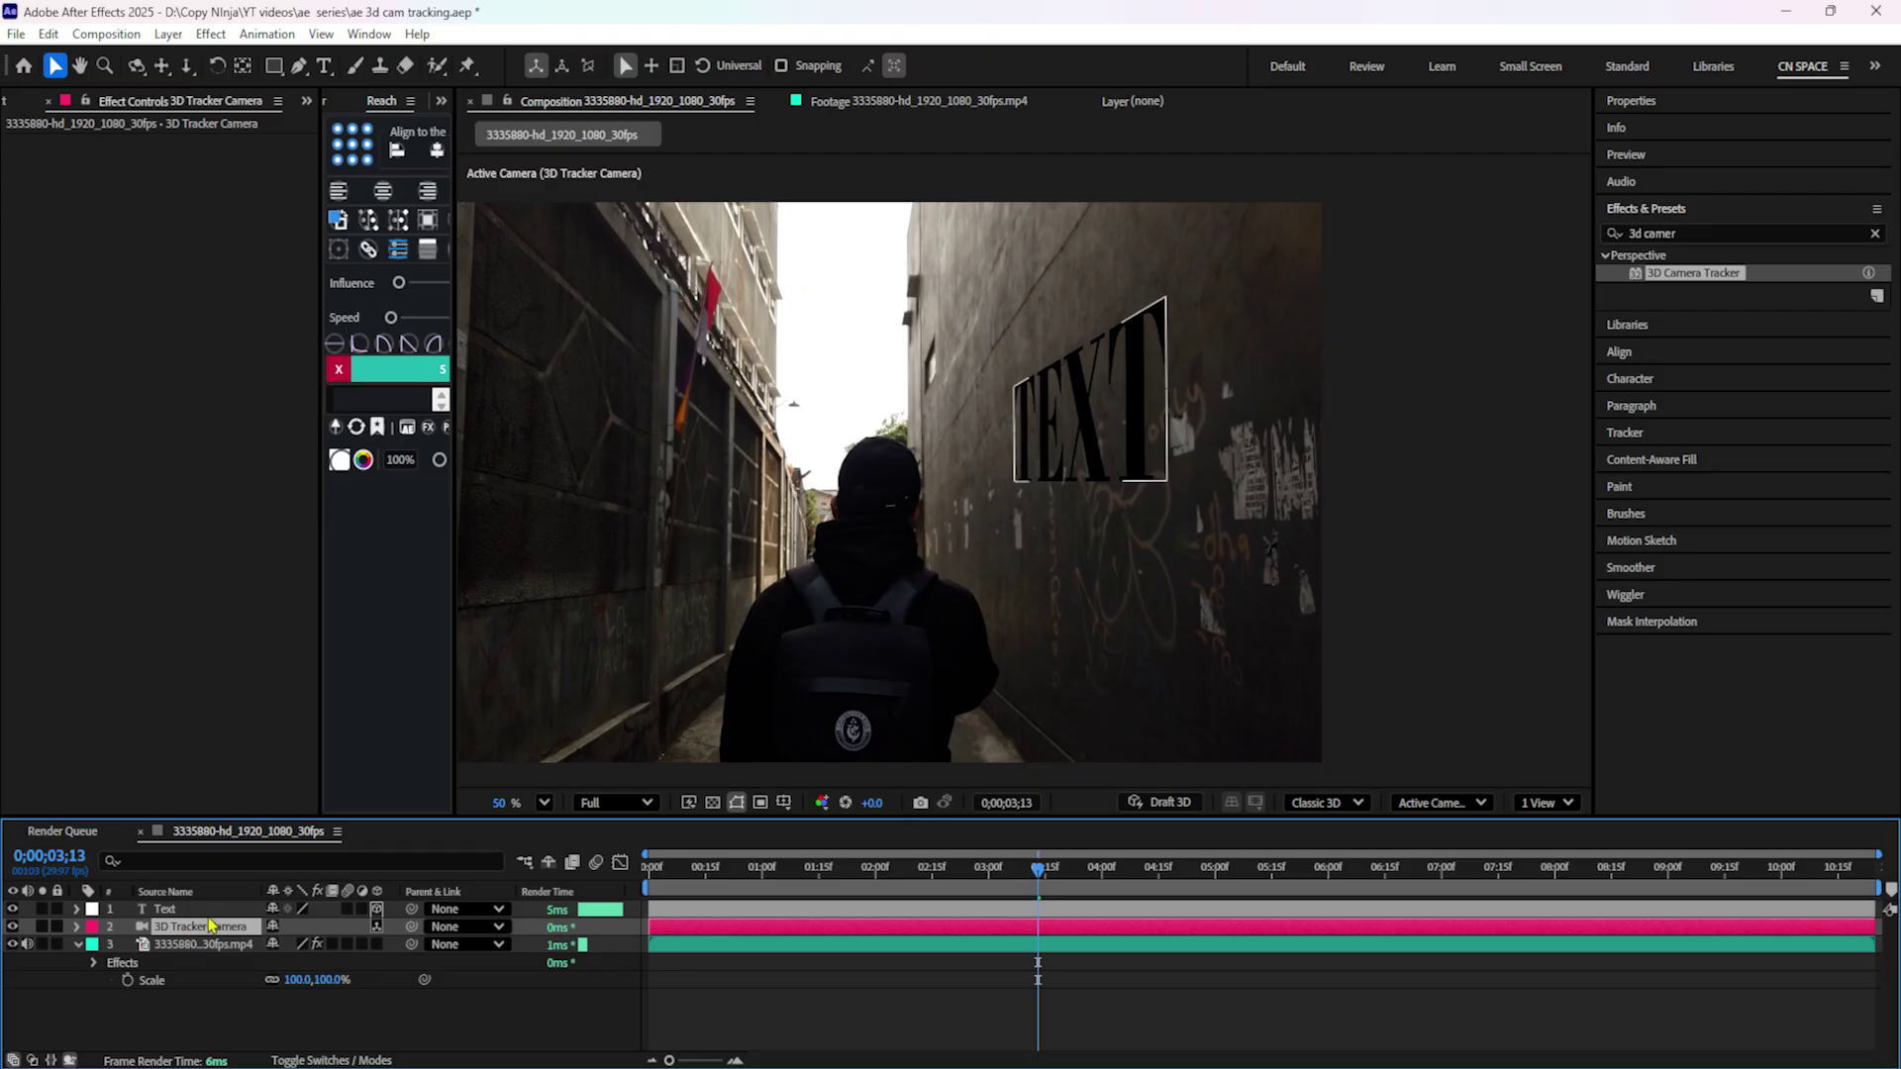
{"action": "left_click", "coordinate": [198, 911]}
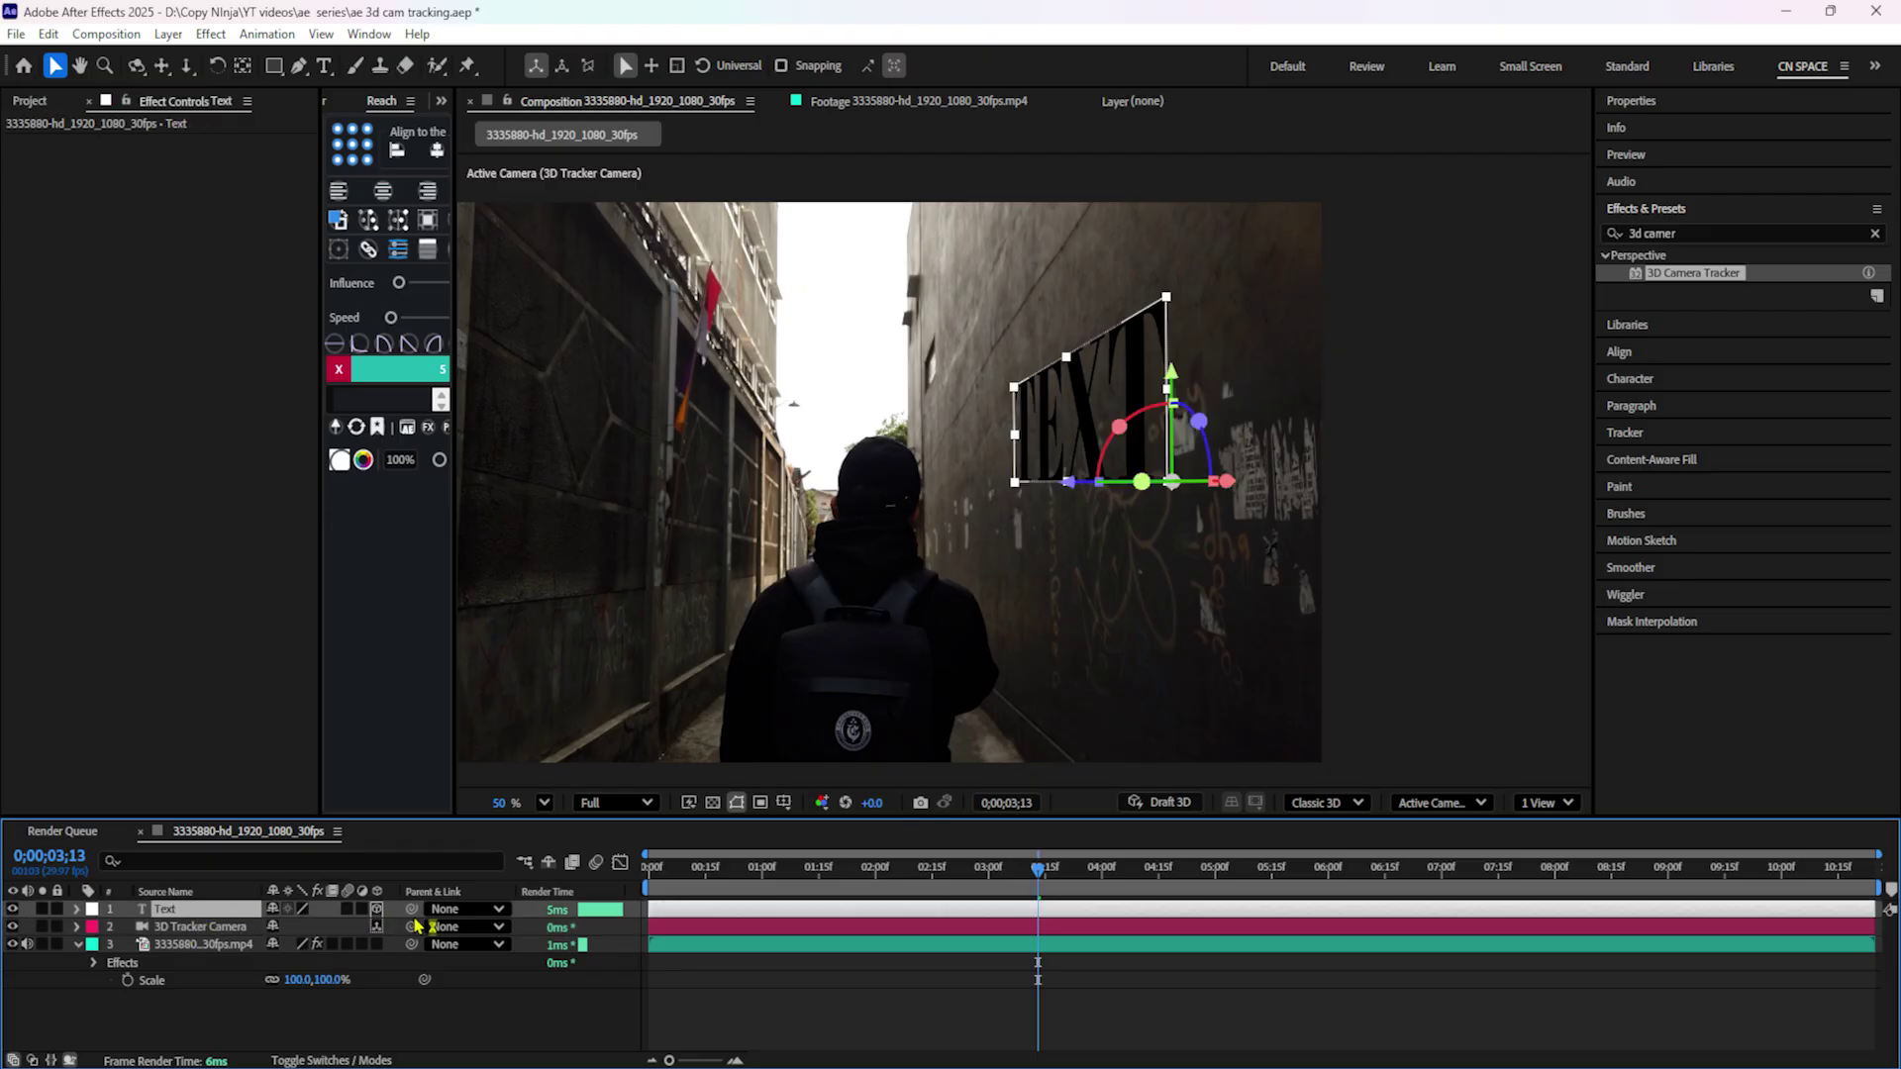
{"action": "left_click", "coordinate": [179, 928]}
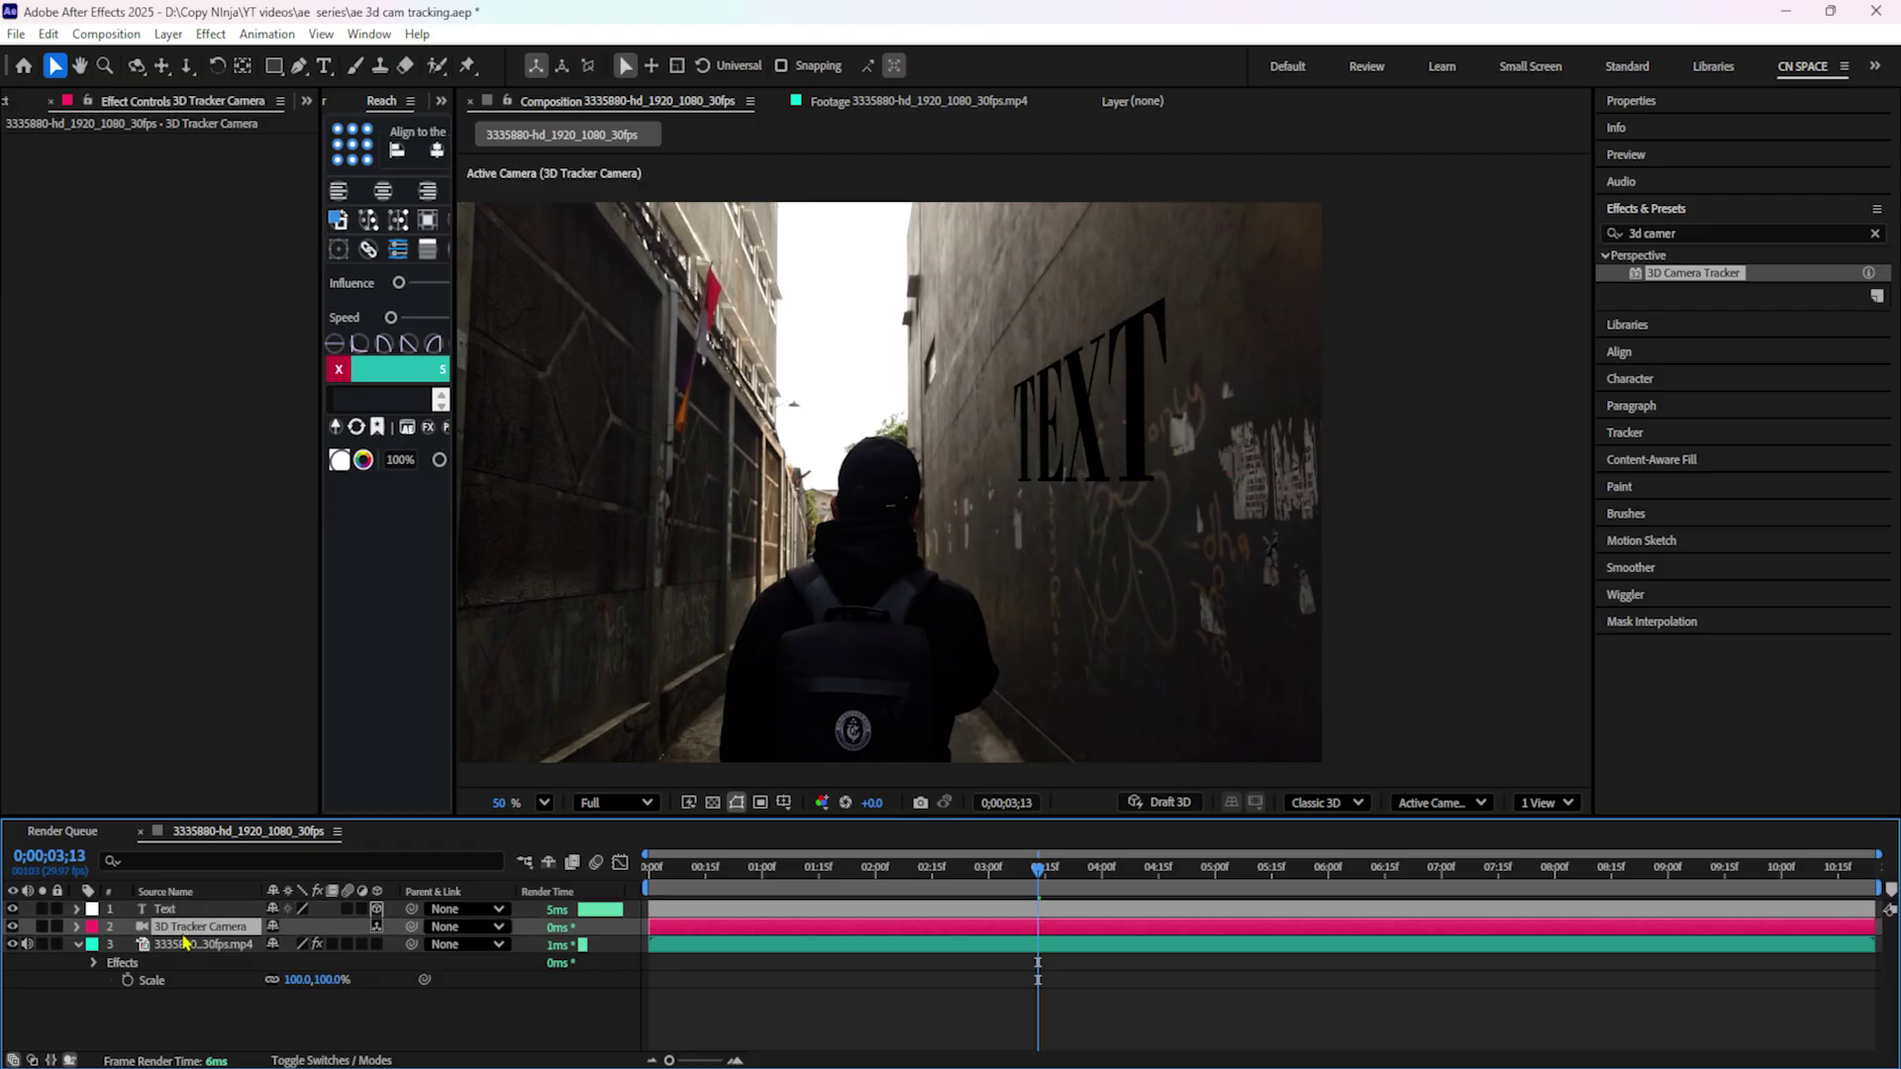
{"action": "key", "text": "u"}
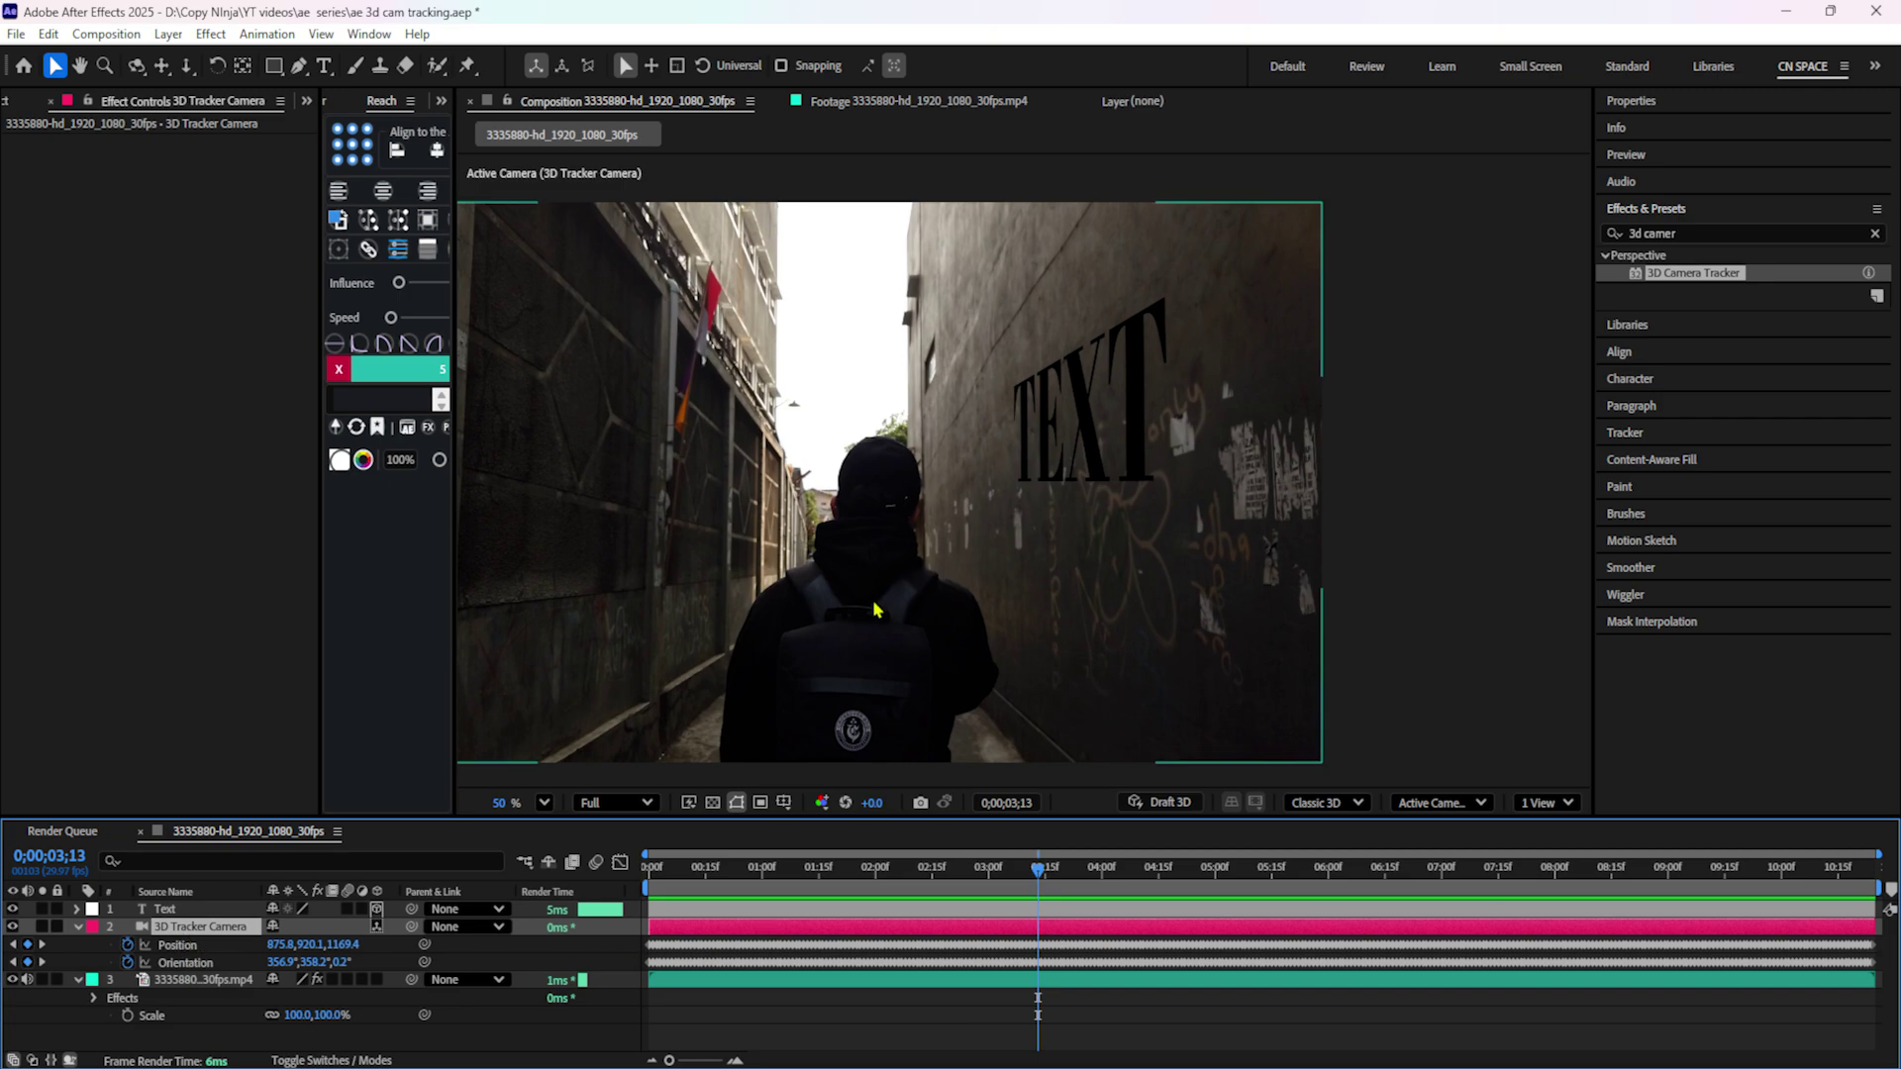
{"action": "key", "text": "comma"}
{"action": "left_click_drag", "start_coordinate": [1037, 872], "coordinate": [1263, 871]}
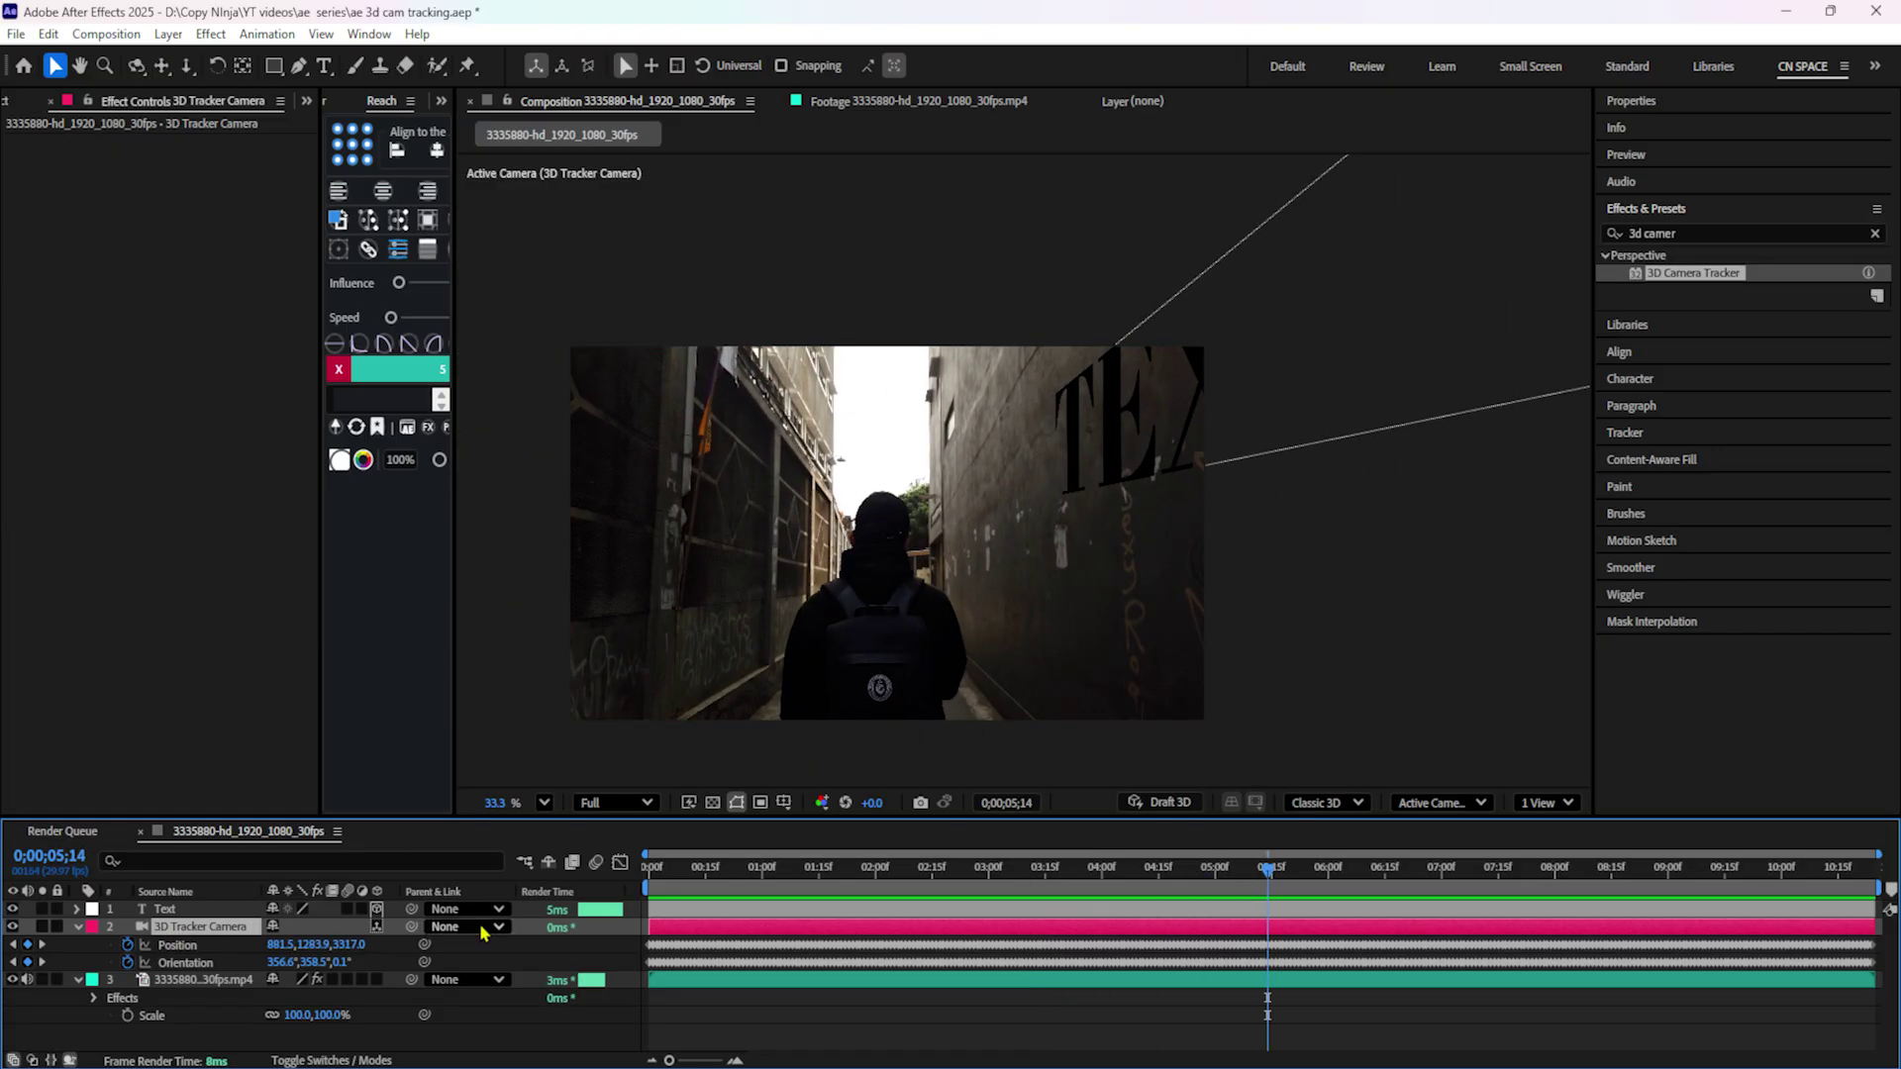
Show two views with Top beside the active camera and play the clip to examine the tracked camera's path.
{"action": "left_click", "coordinate": [1541, 804]}
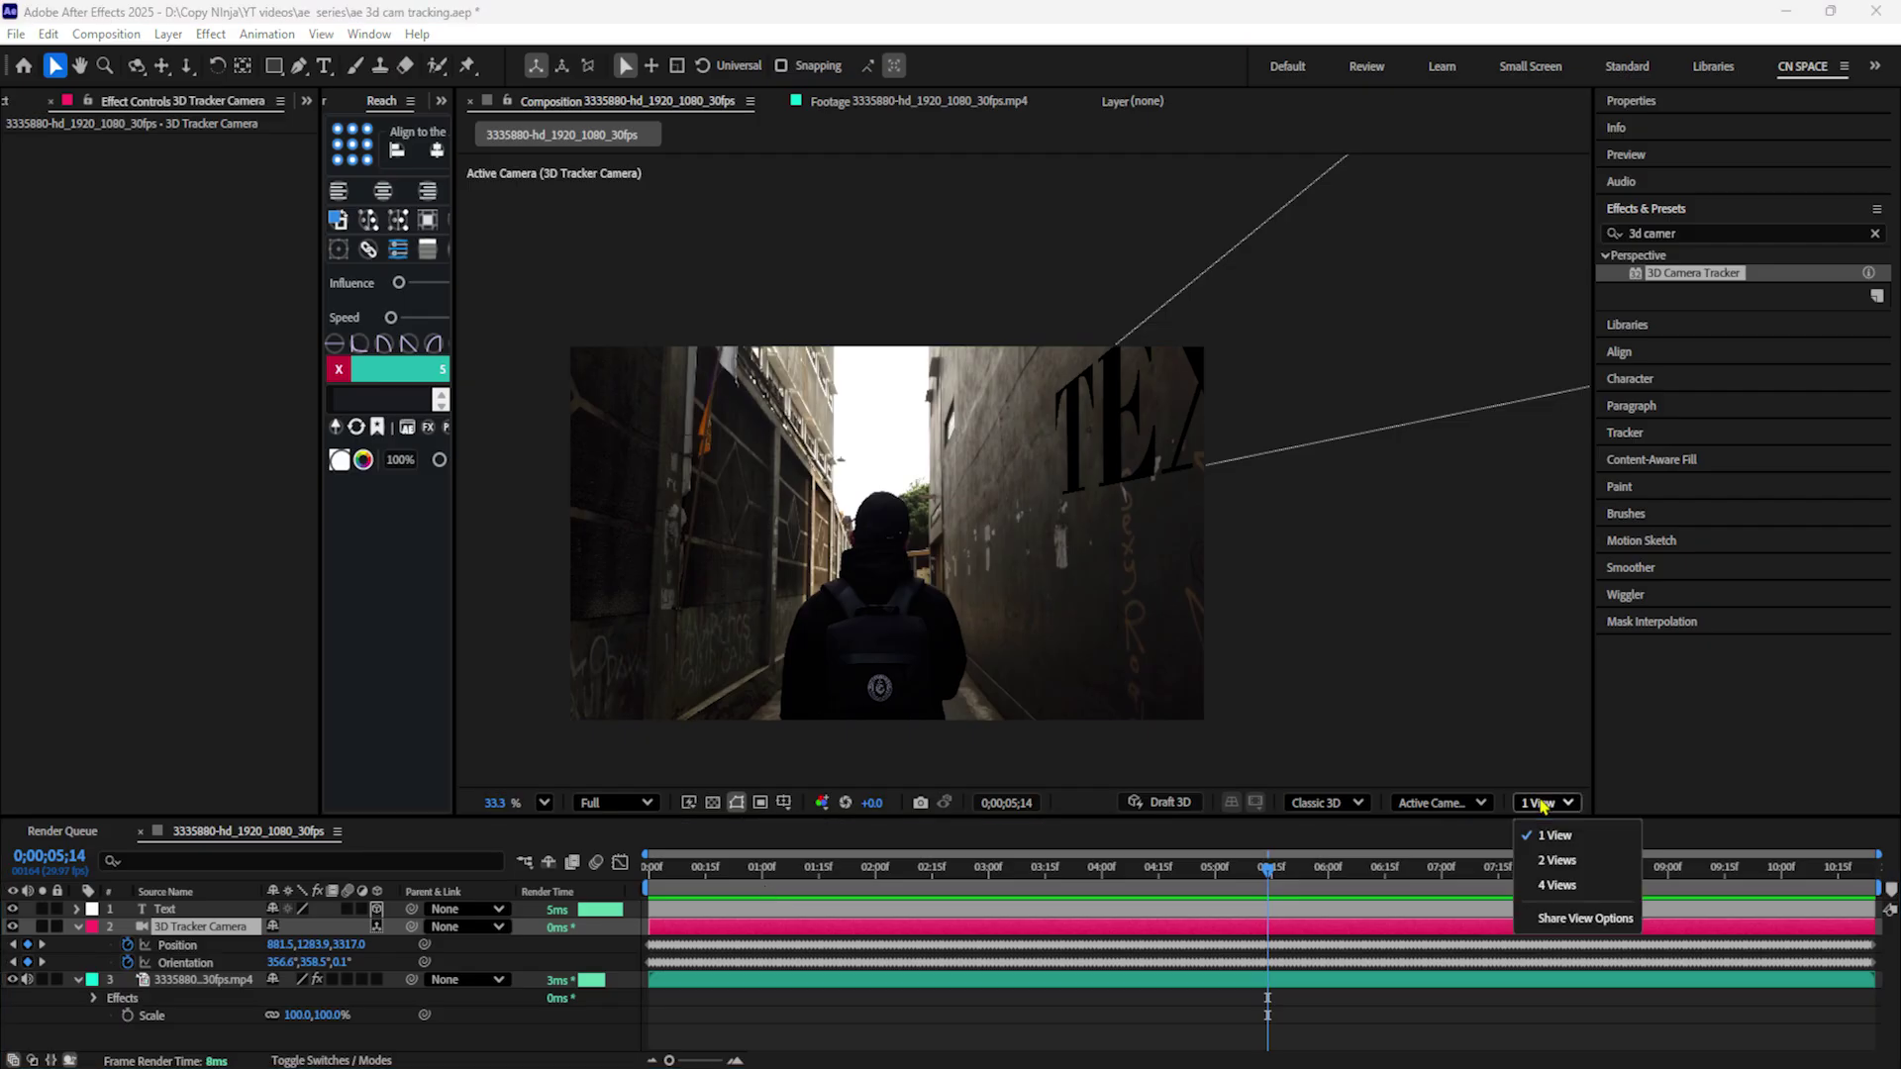
{"action": "left_click", "coordinate": [1558, 868]}
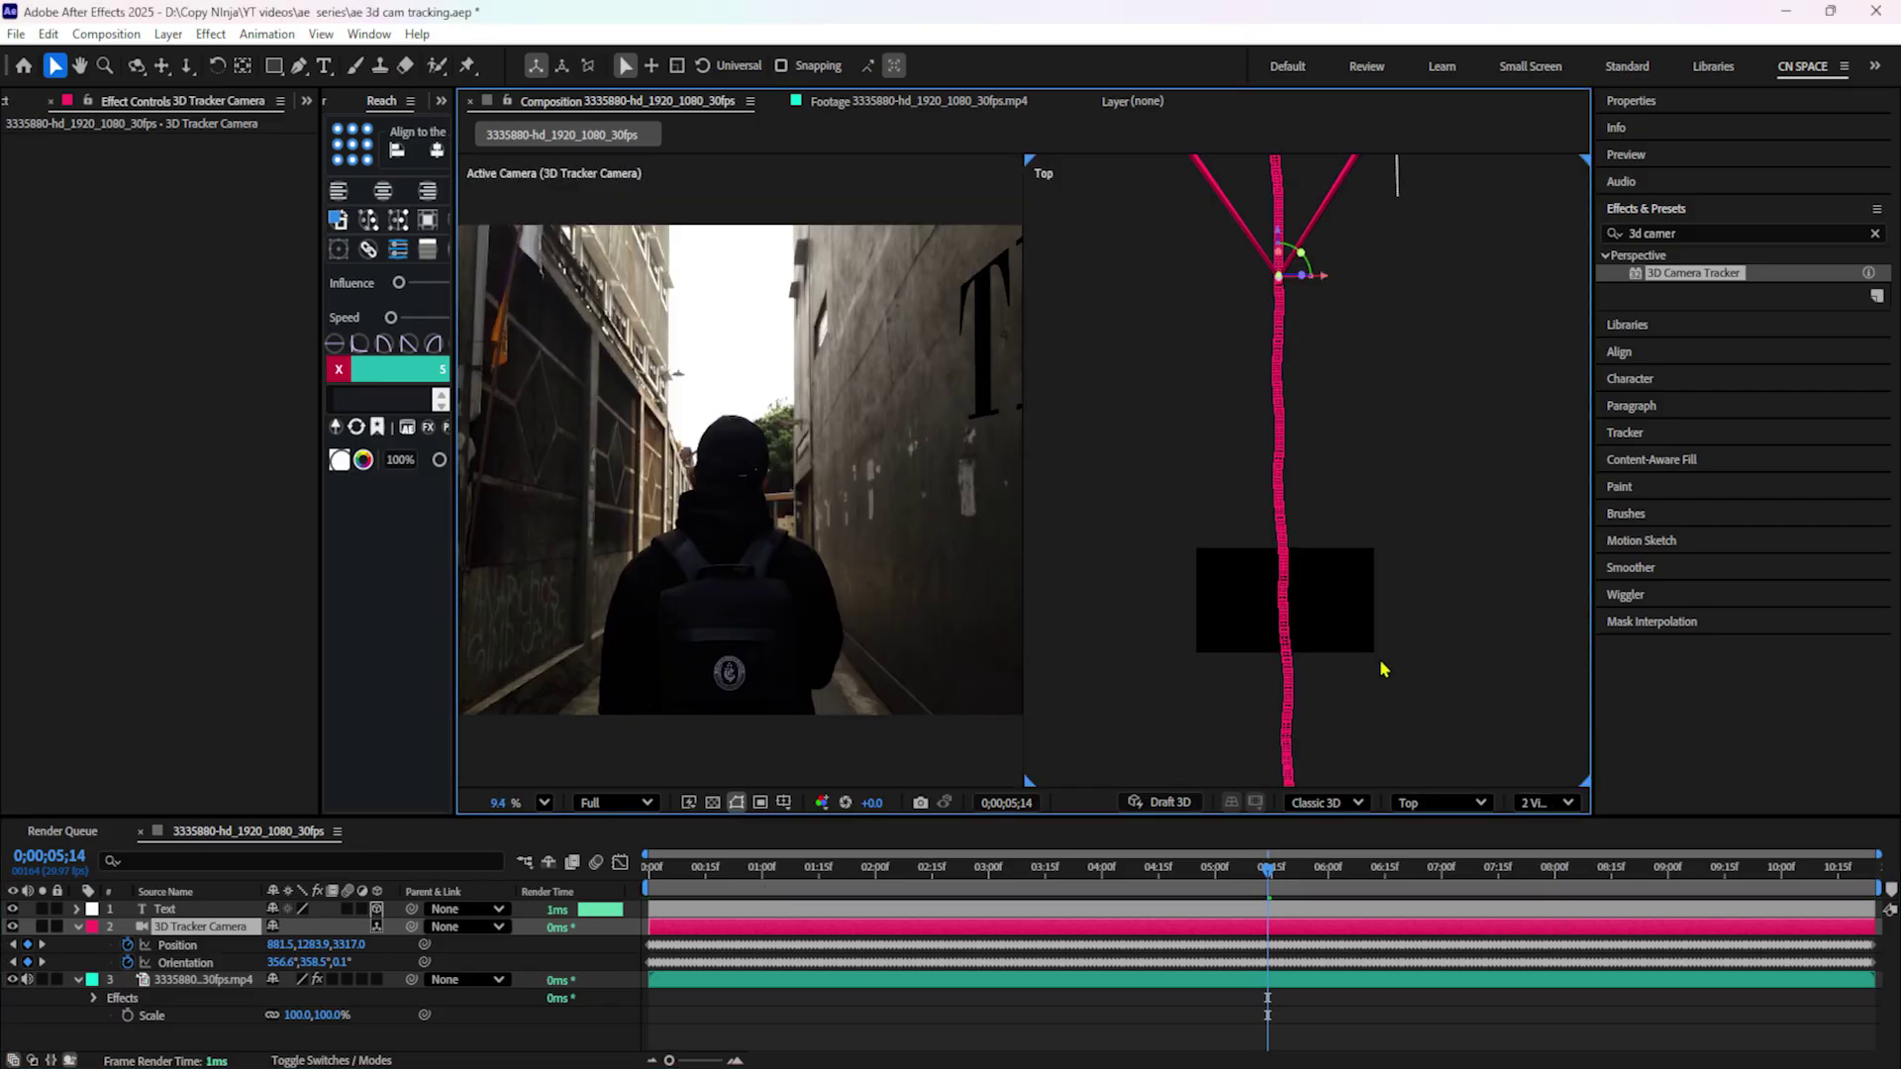
{"action": "left_click", "coordinate": [1441, 803]}
{"action": "left_click", "coordinate": [1629, 984]}
{"action": "left_click_drag", "start_coordinate": [1268, 868], "coordinate": [872, 867]}
{"action": "key", "text": "space"}
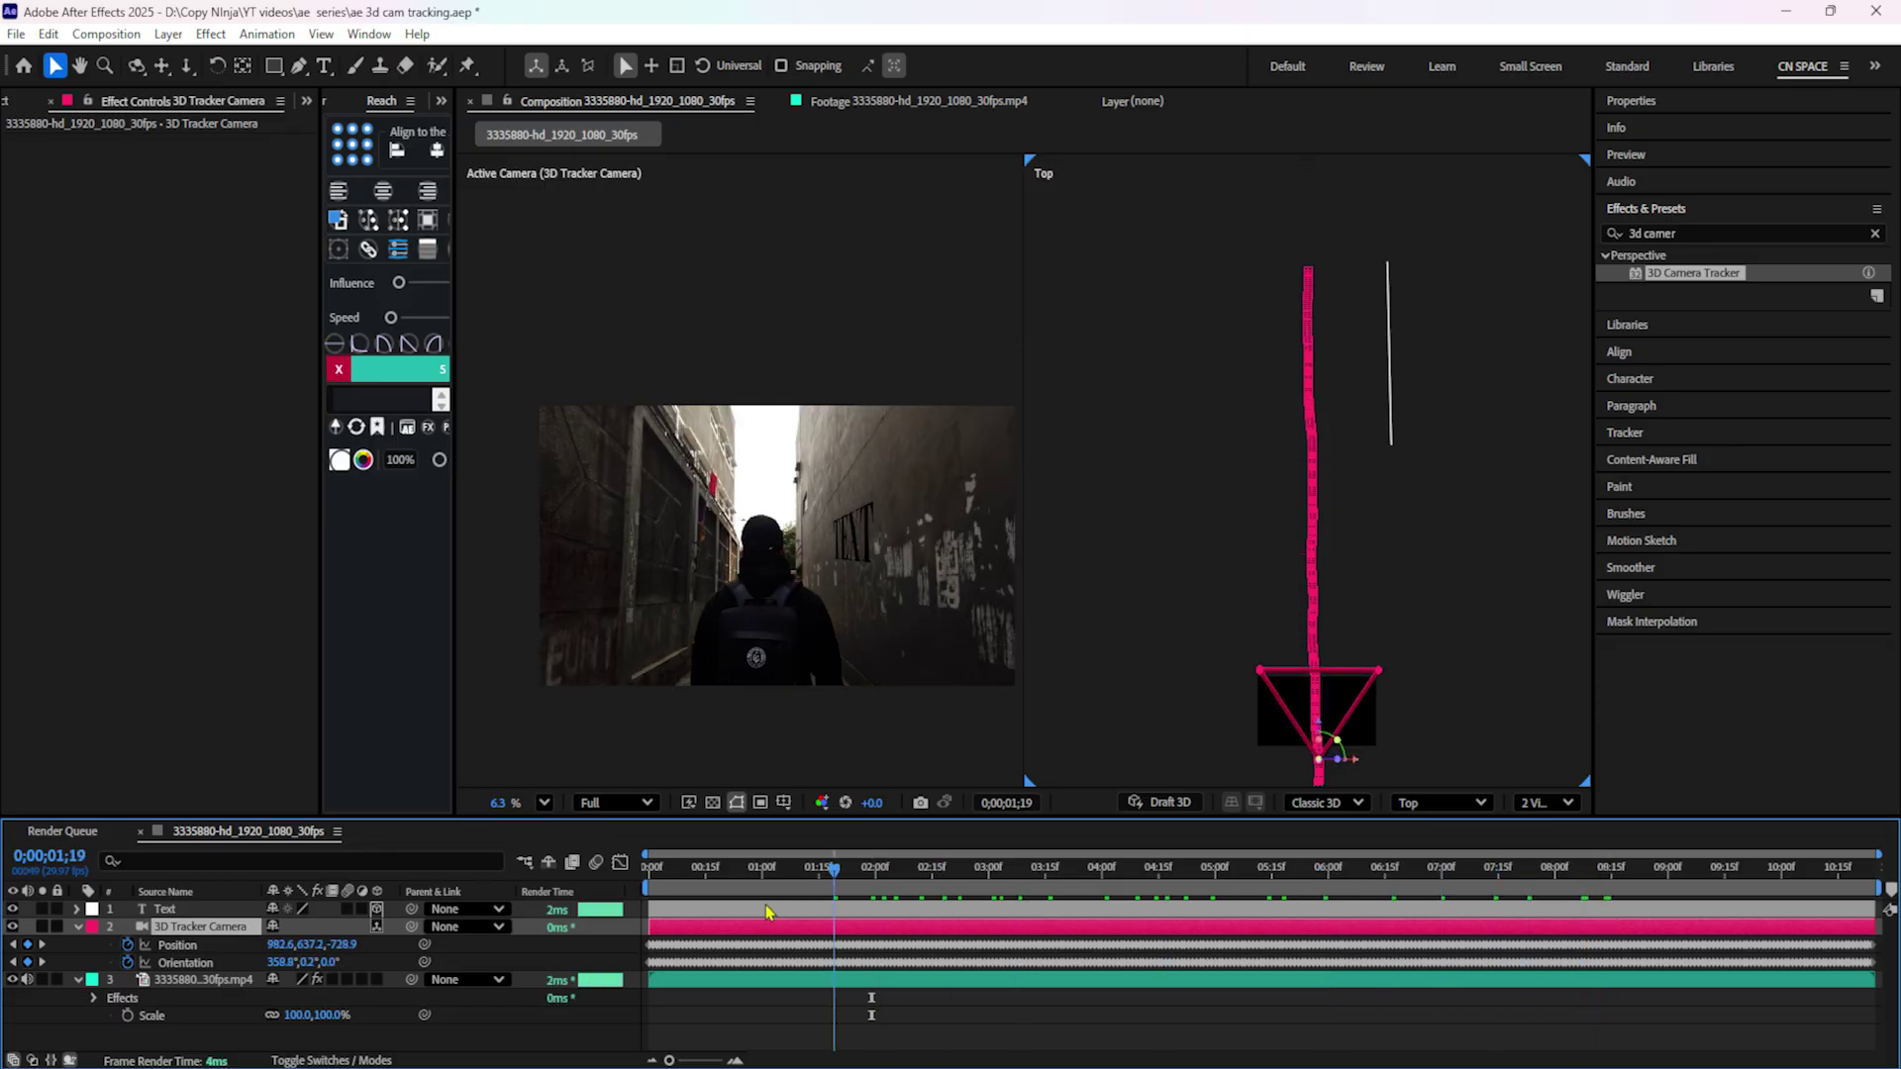
{"action": "key", "text": "space"}
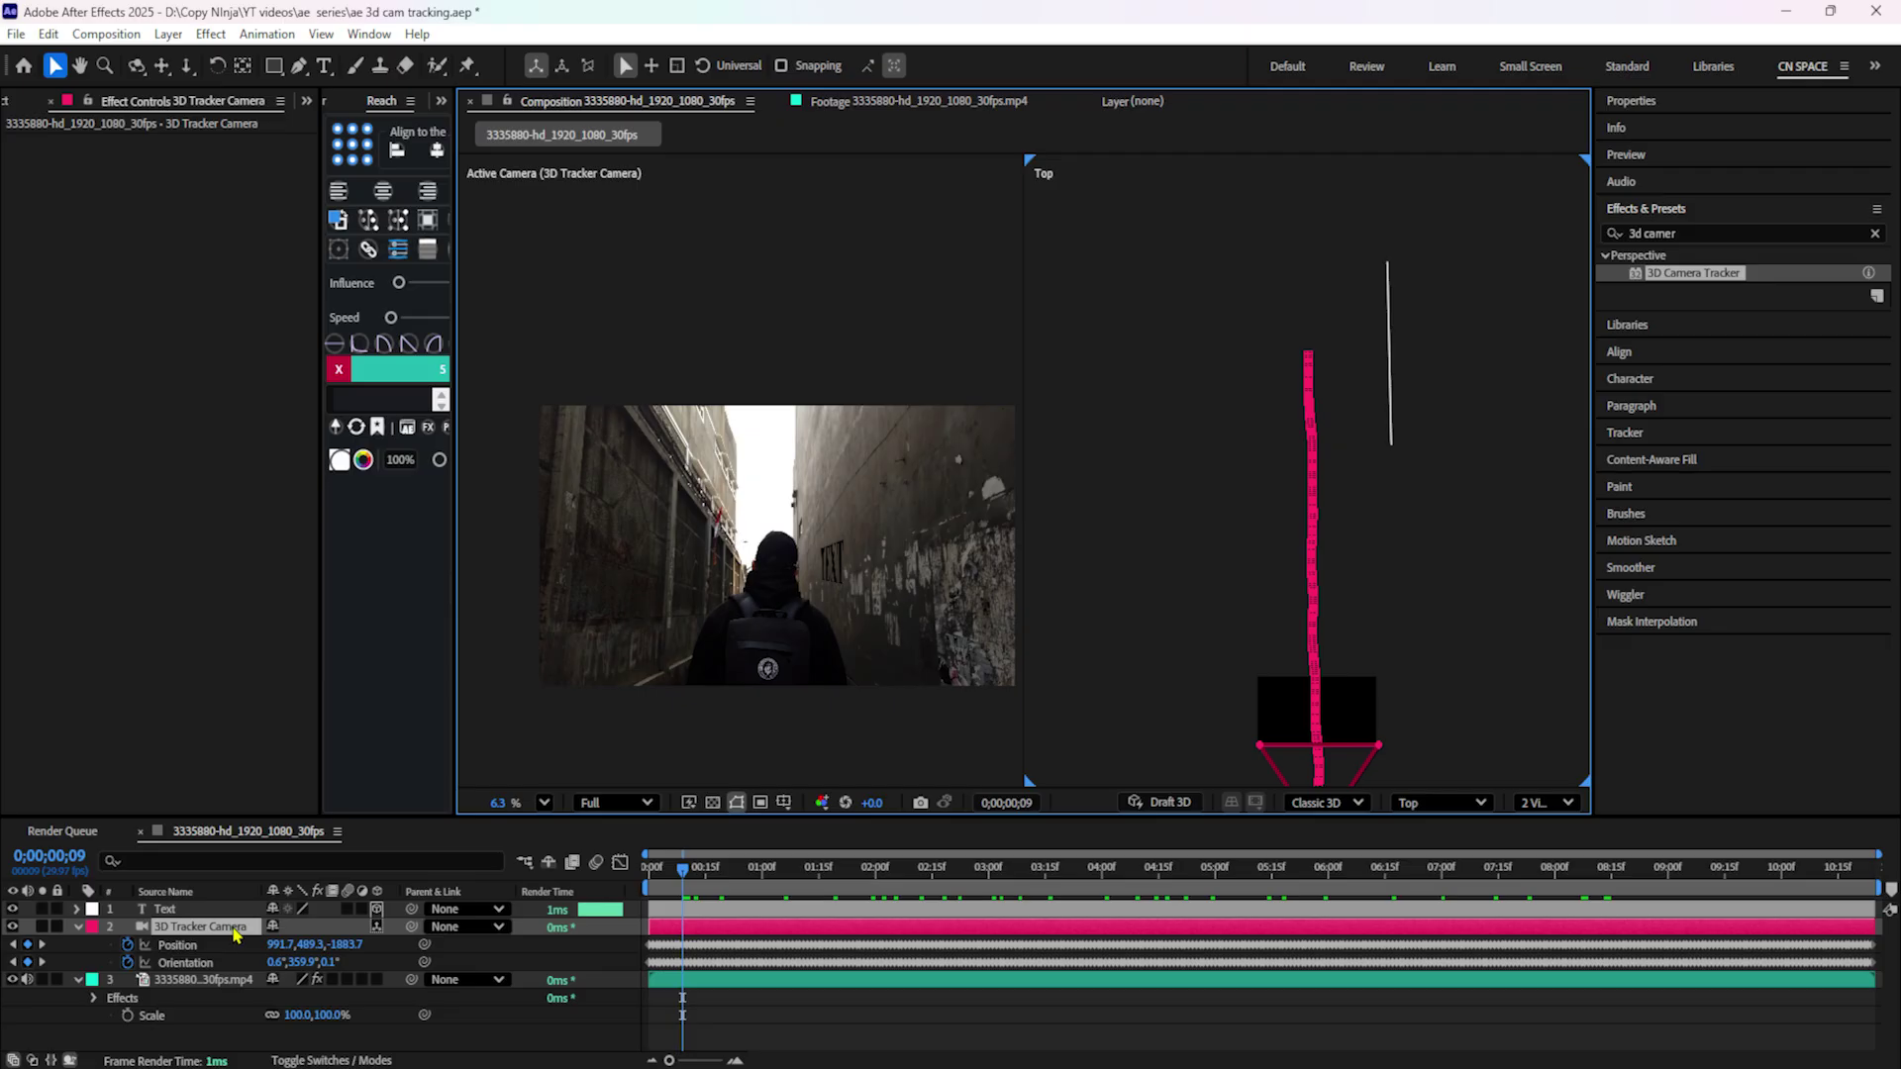
{"action": "left_click_drag", "start_coordinate": [727, 935], "coordinate": [842, 926]}
Lock the 3D Tracker Camera layer.
{"action": "left_click", "coordinate": [219, 982]}
{"action": "left_click", "coordinate": [235, 929]}
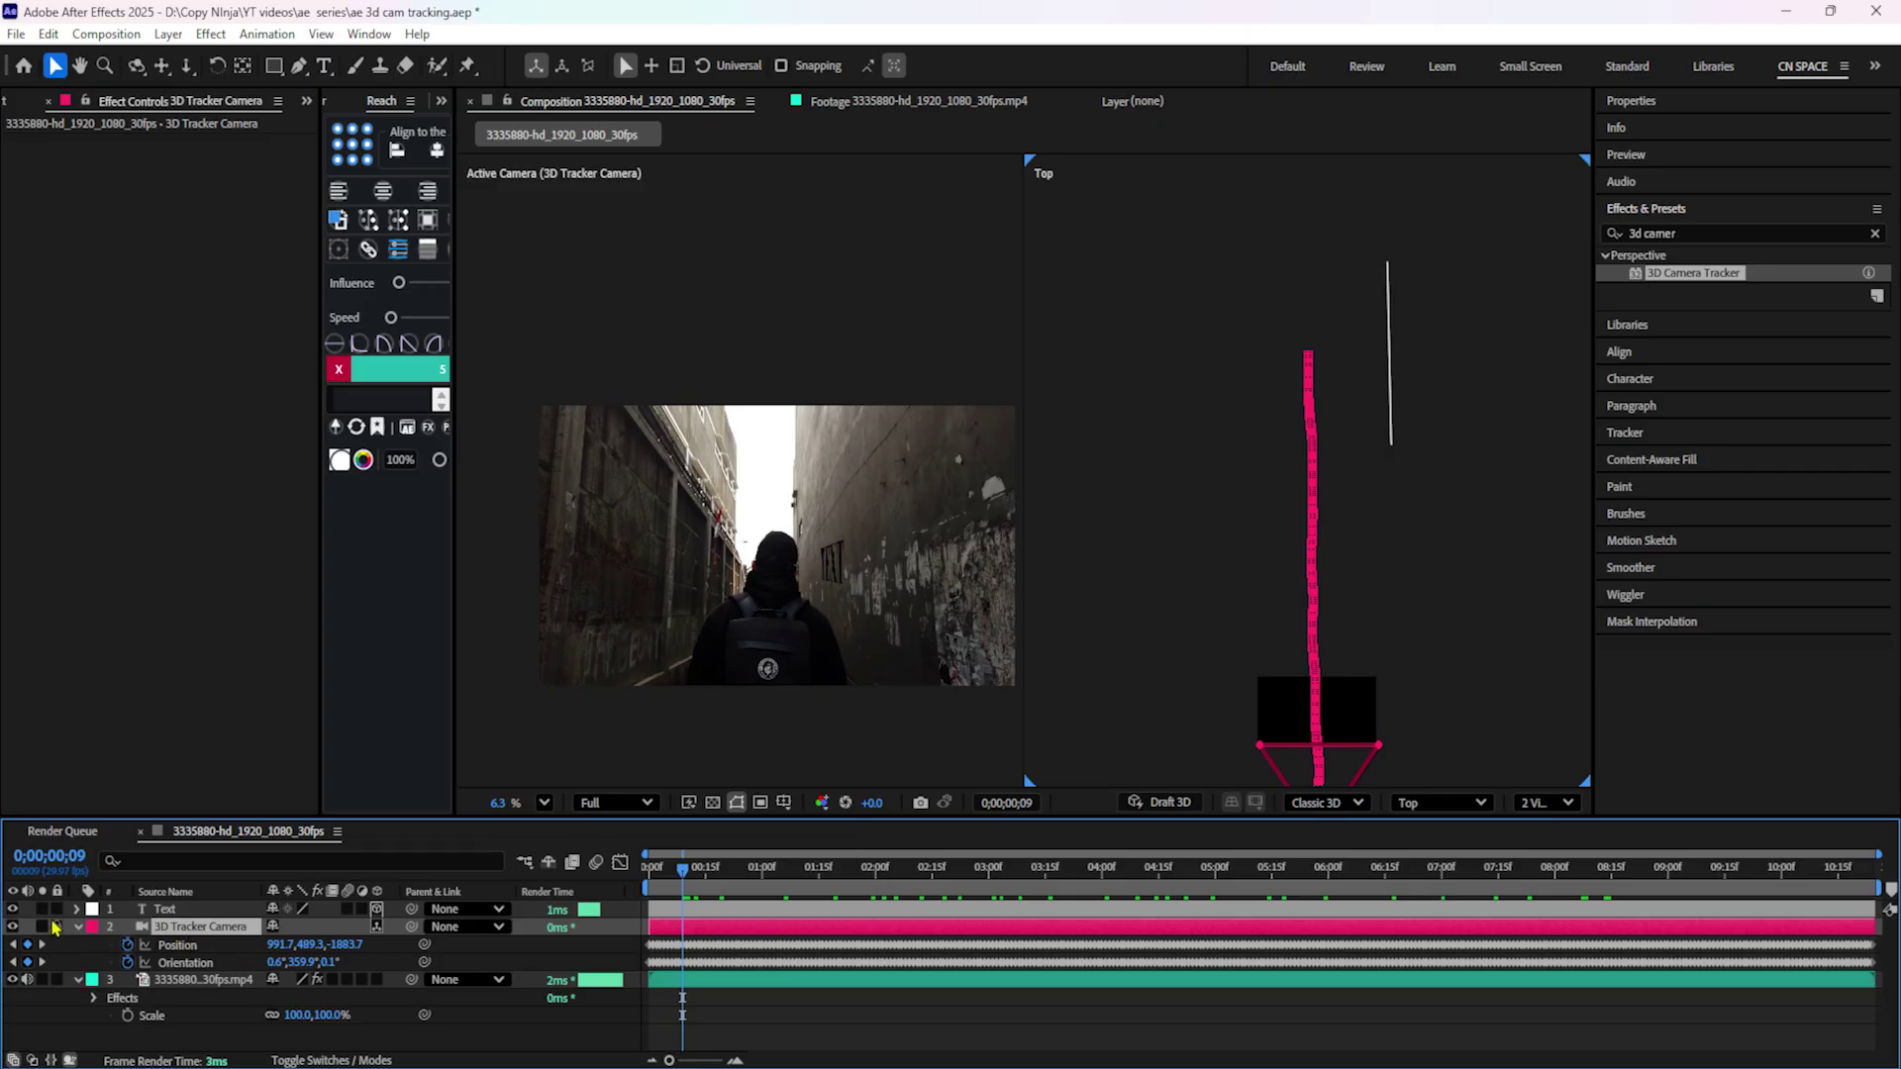
{"action": "left_click", "coordinate": [57, 926]}
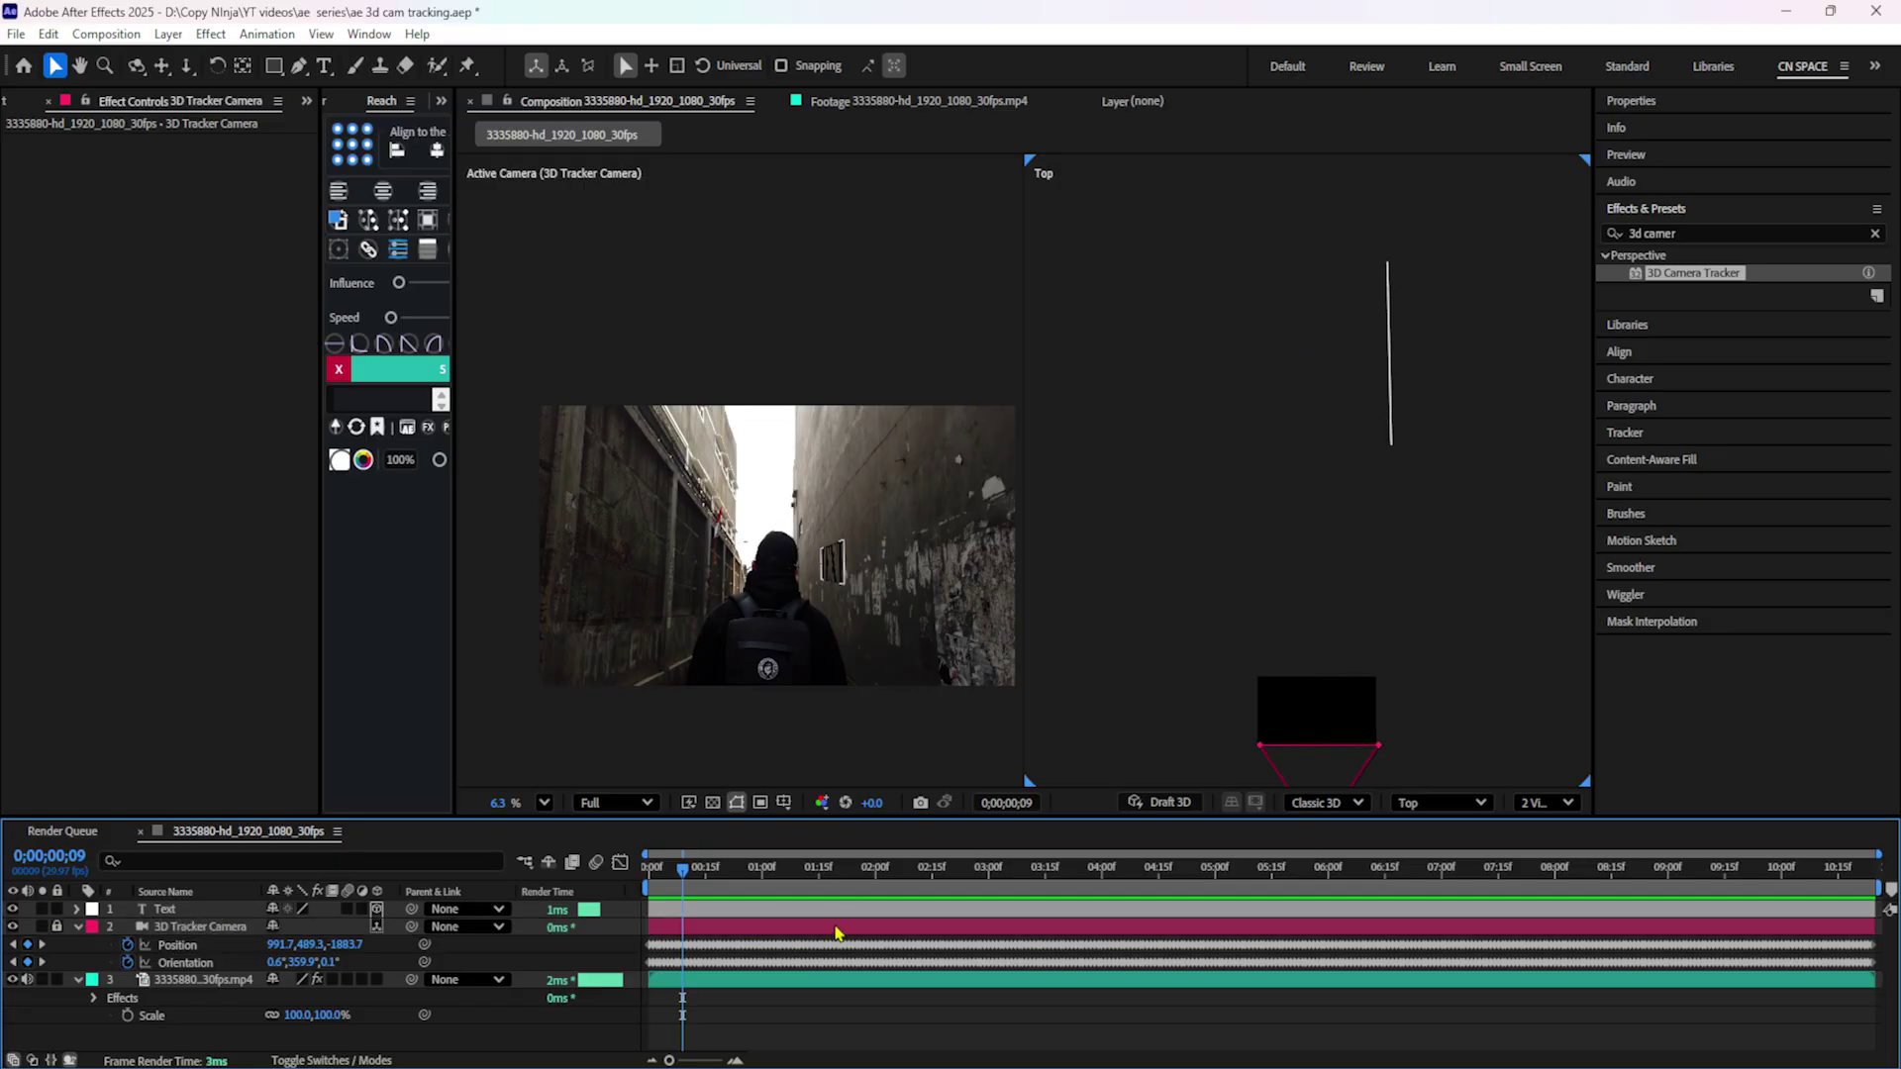
Return to a single view from the active camera and move the playhead to 0;00;02;13.
{"action": "left_click", "coordinate": [1566, 807]}
{"action": "left_click", "coordinate": [1552, 835]}
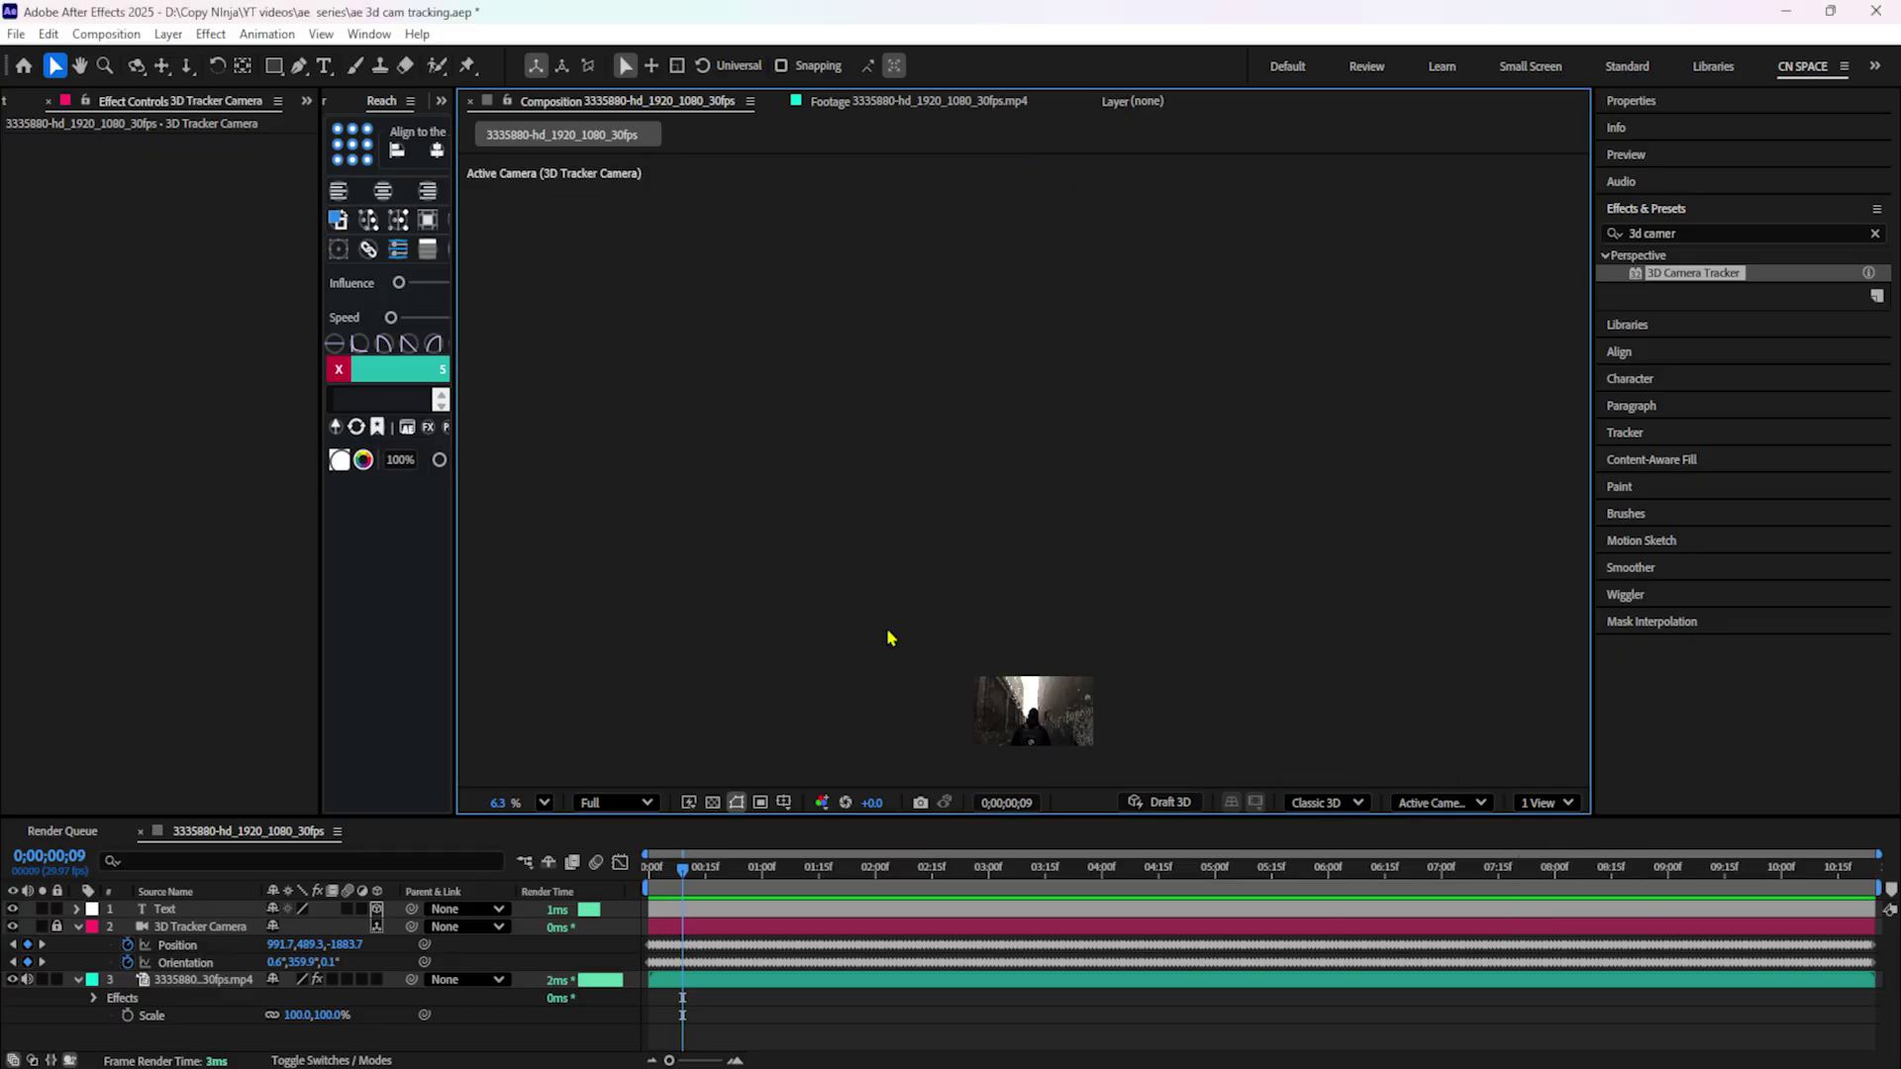
{"action": "left_click_drag", "start_coordinate": [682, 867], "coordinate": [931, 883]}
Replace the wall text with "copy ninja".
{"action": "left_click", "coordinate": [1224, 424]}
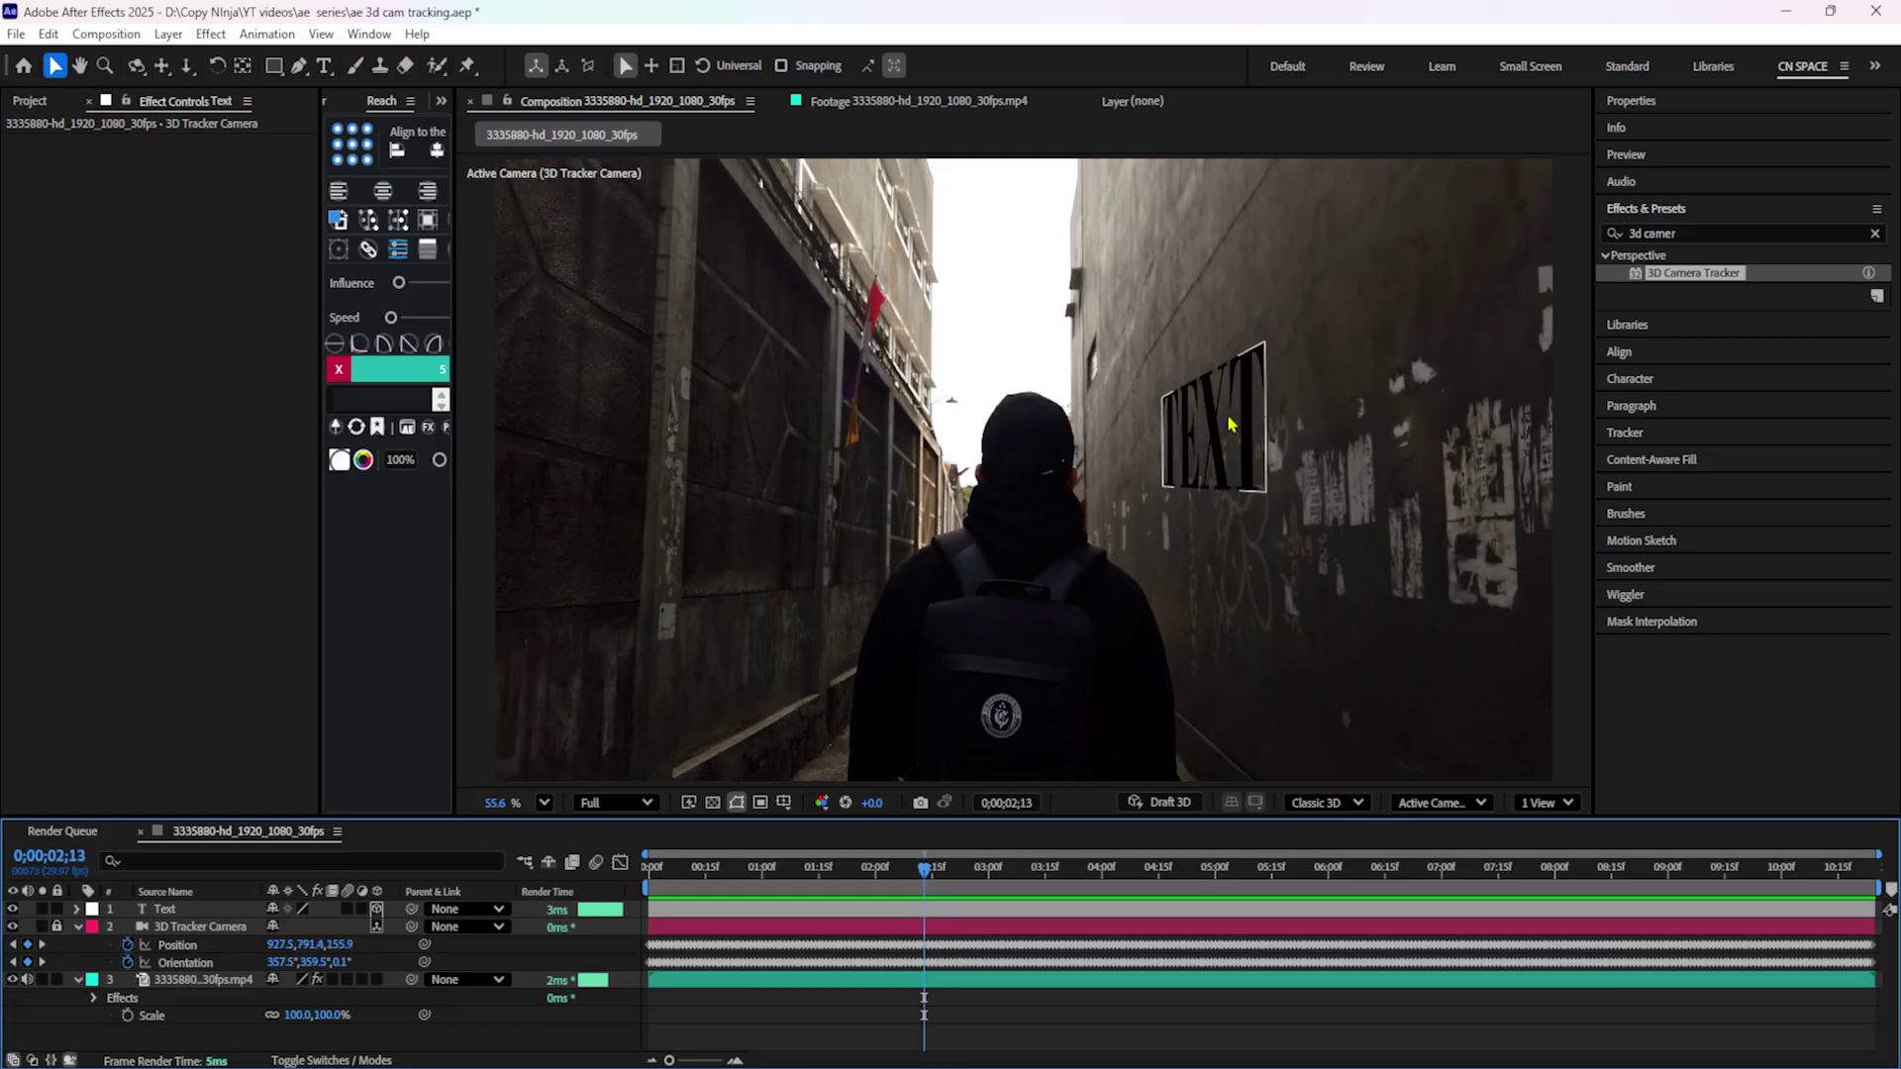
{"action": "double_click", "coordinate": [1194, 397]}
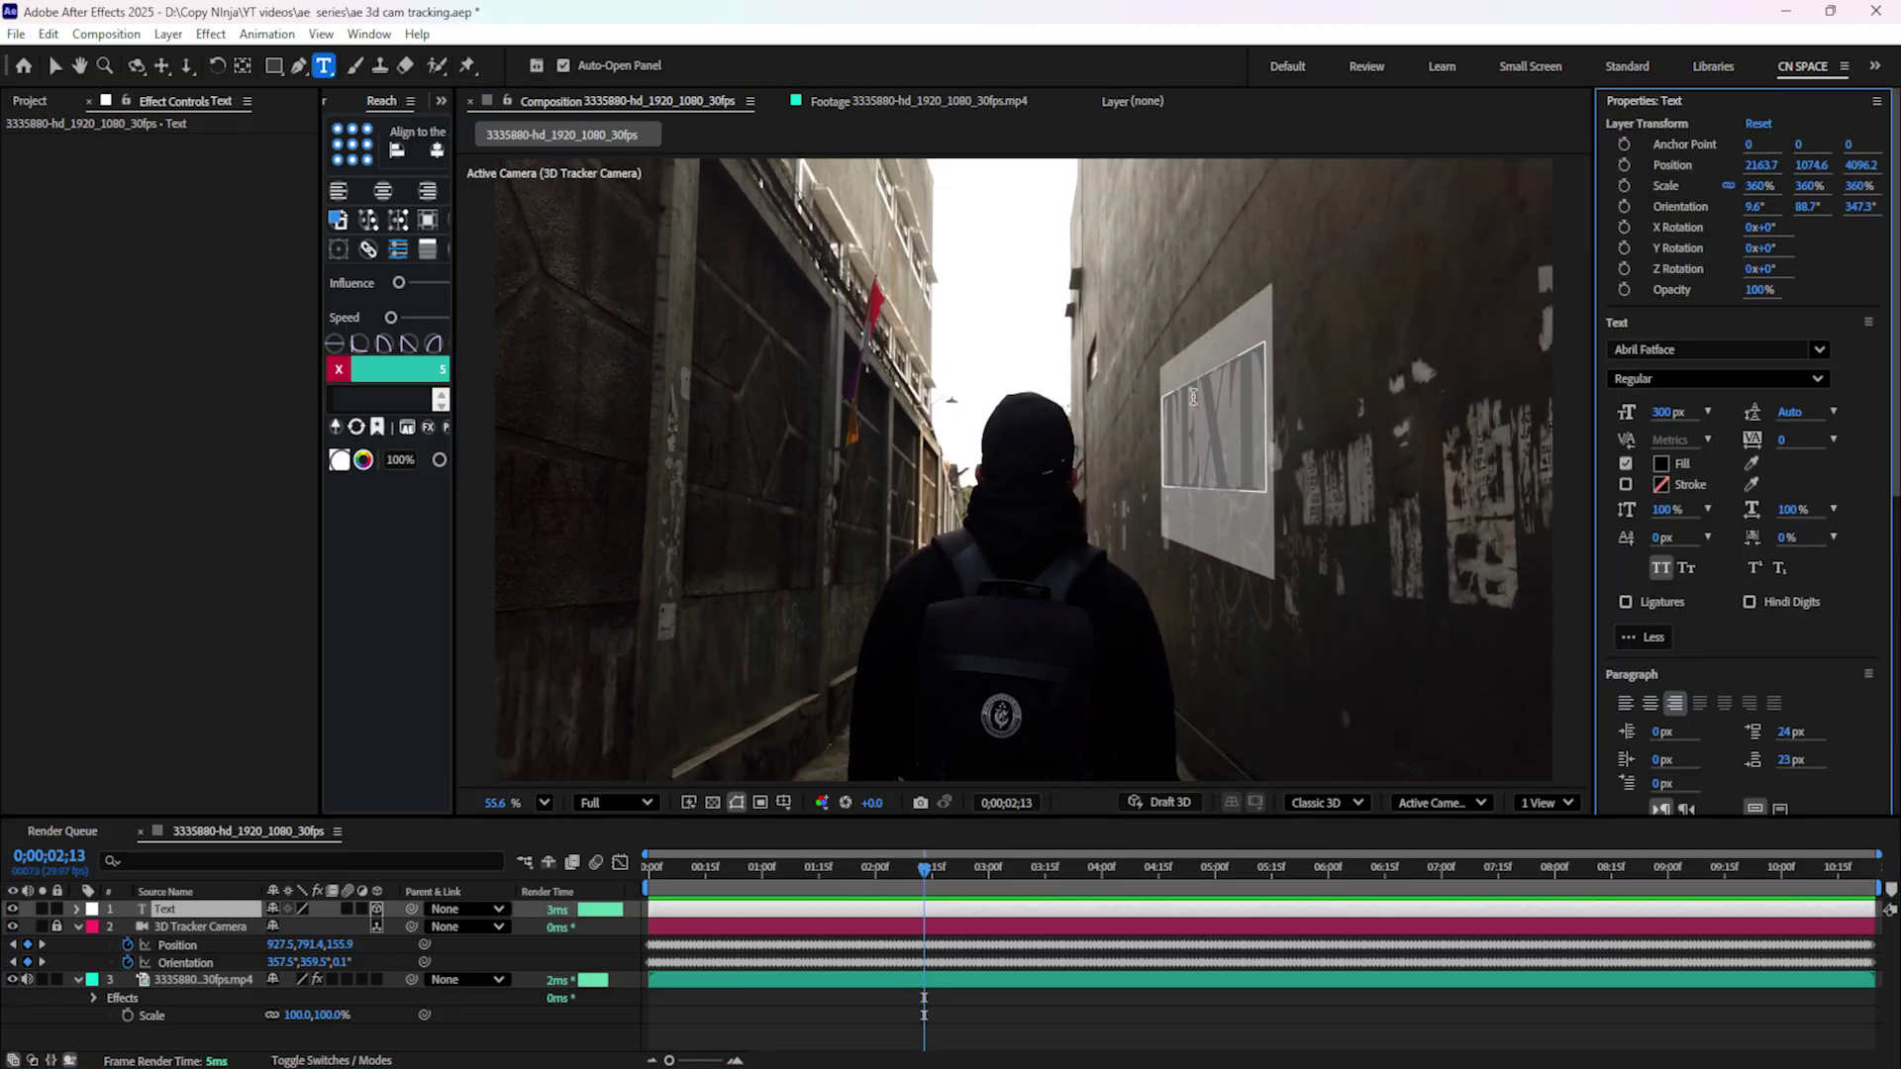
{"action": "type", "text": "copy"}
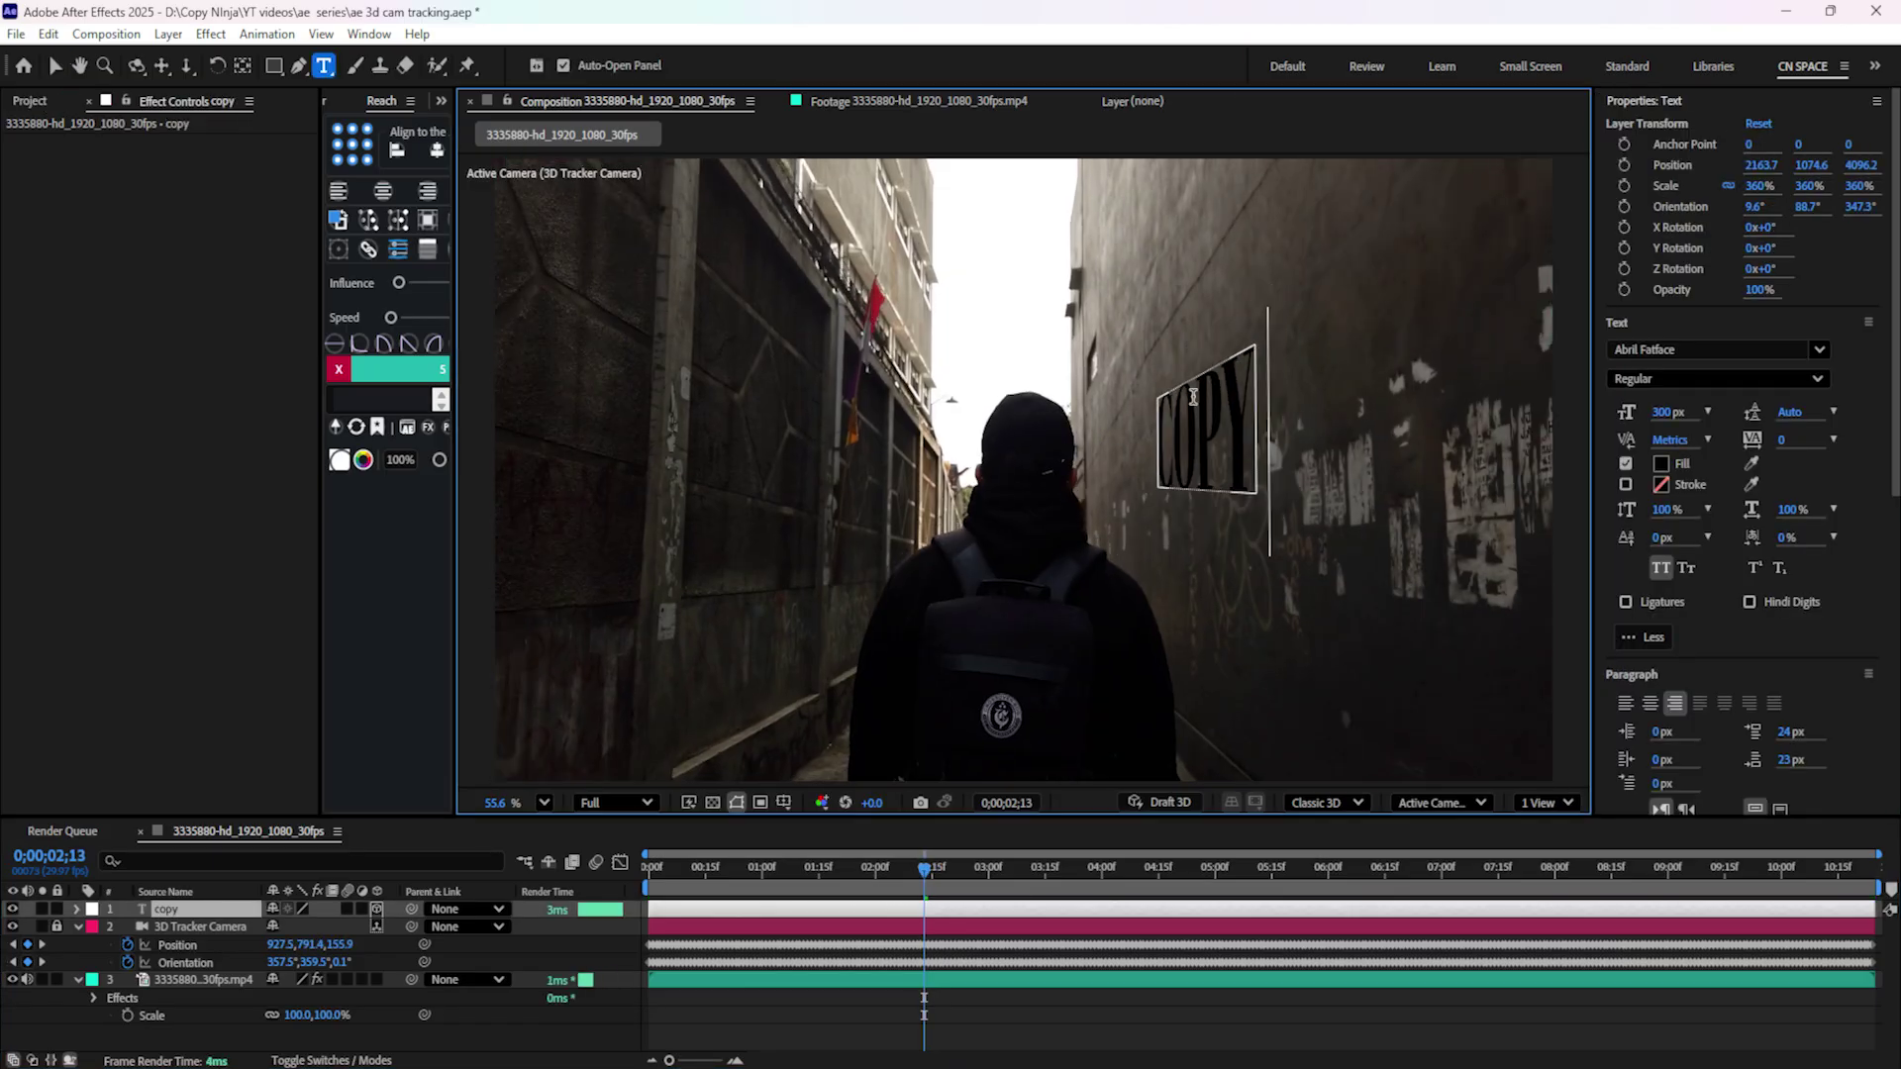
{"action": "type", "text": " ninja"}
{"action": "left_click", "coordinate": [782, 822]}
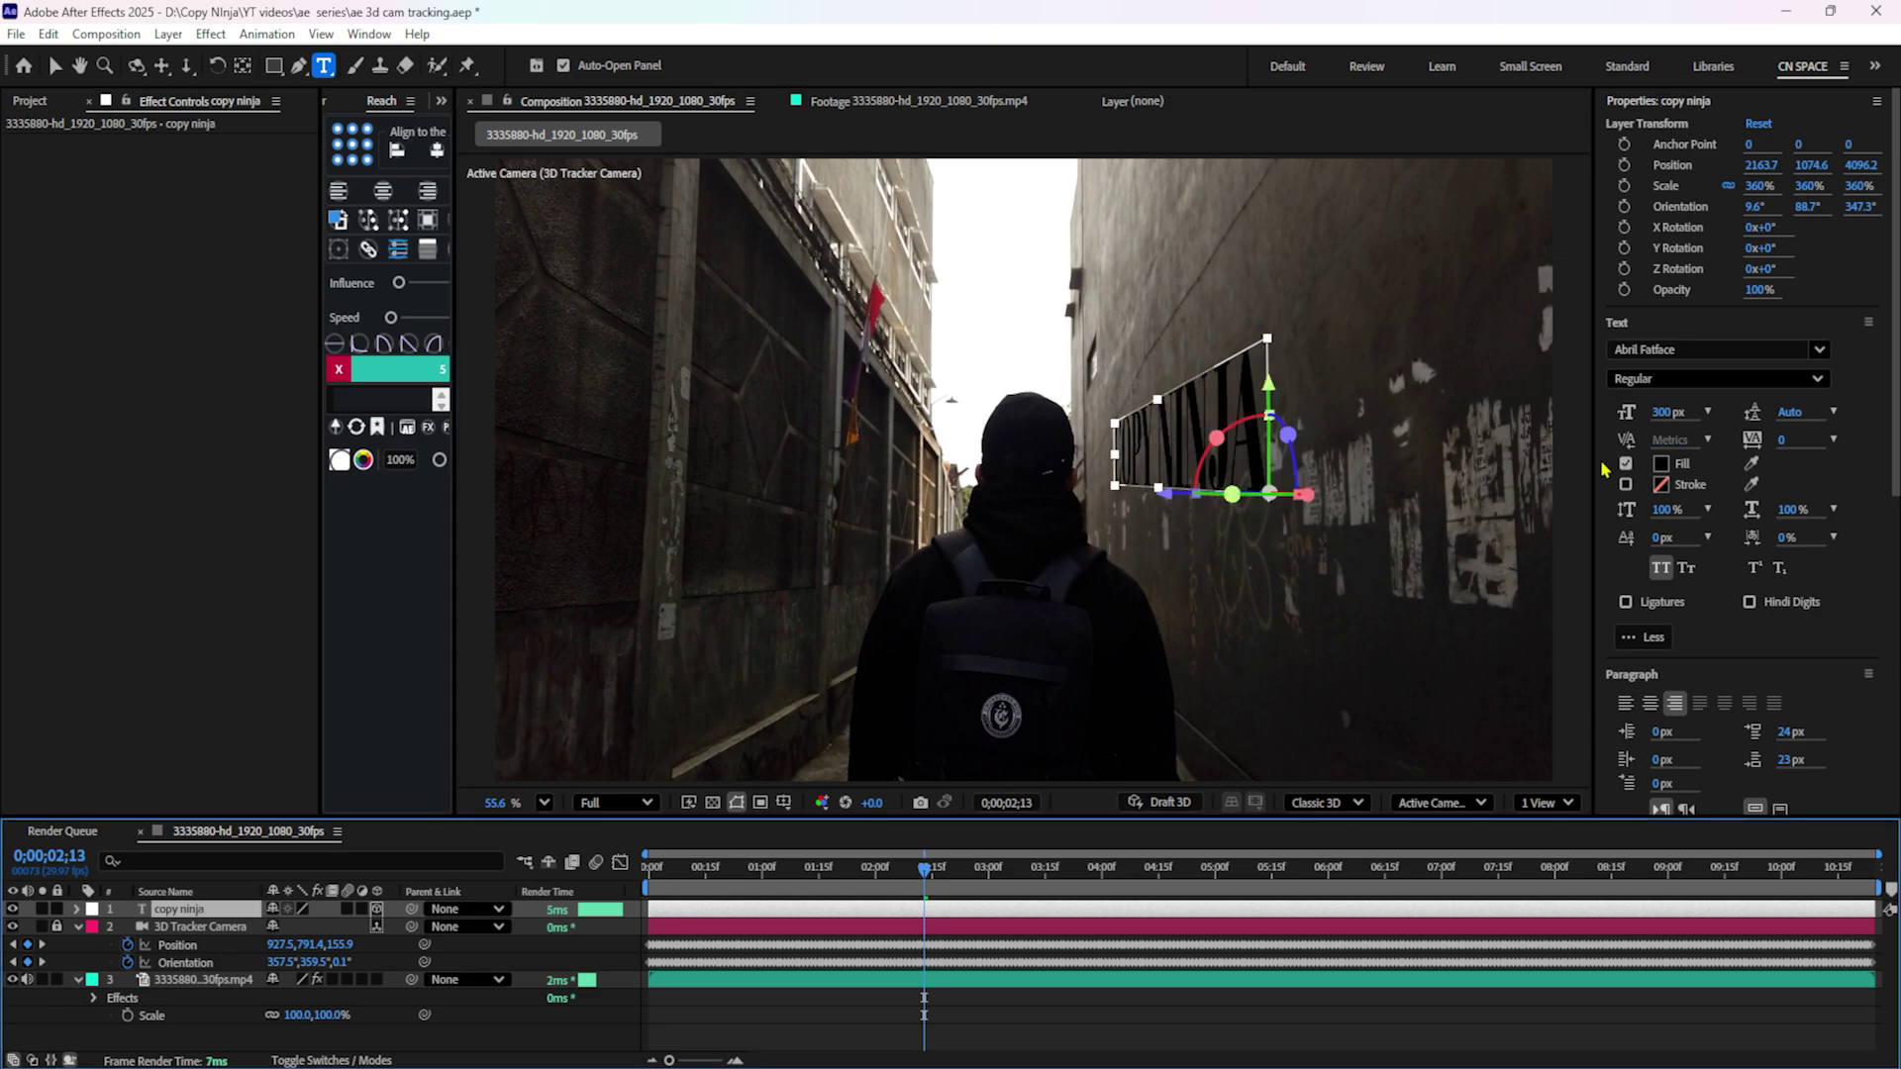
Set the "copy ninja" text's fill color to ffffff.
{"action": "left_click", "coordinate": [1663, 464]}
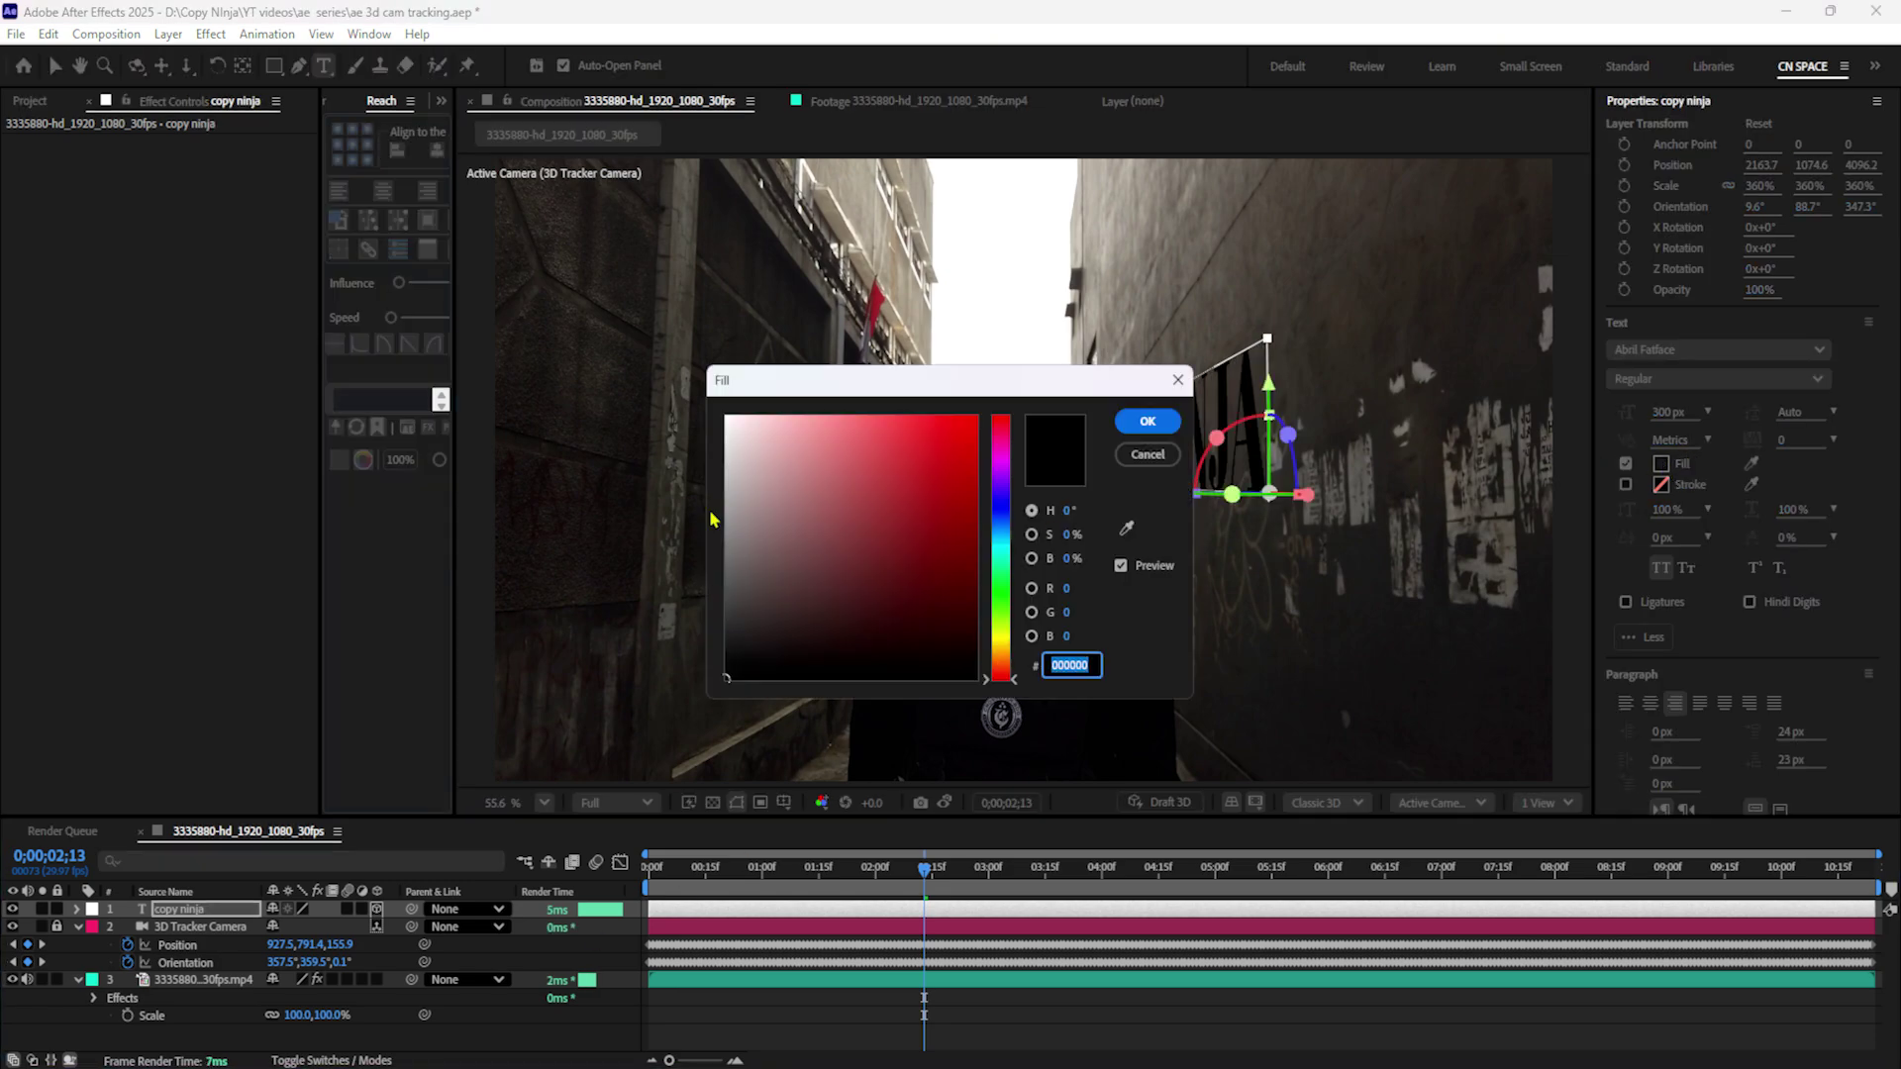
{"action": "type", "text": "ffffff"}
{"action": "key", "text": "Return"}
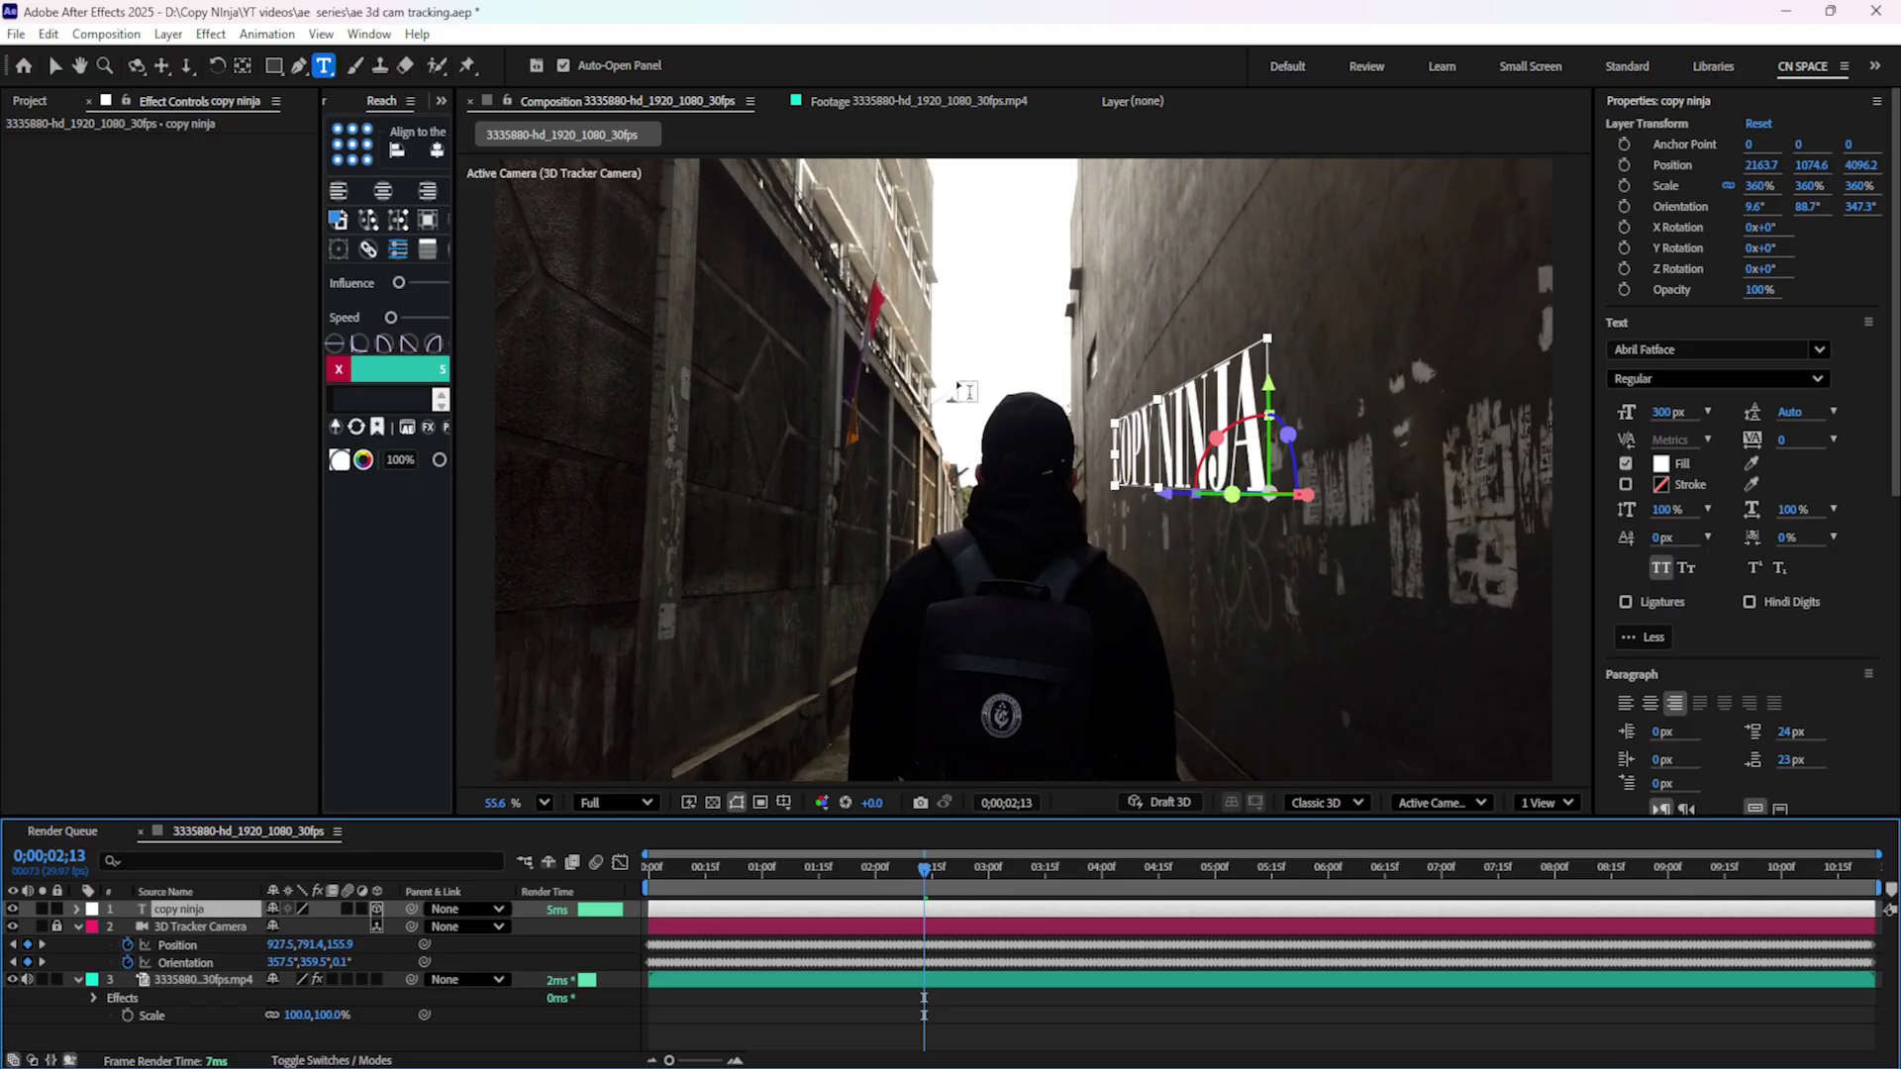
Rotate the wall text slightly to a Z orientation of 346.7° and preview the composition from the start.
{"action": "left_click", "coordinate": [54, 66]}
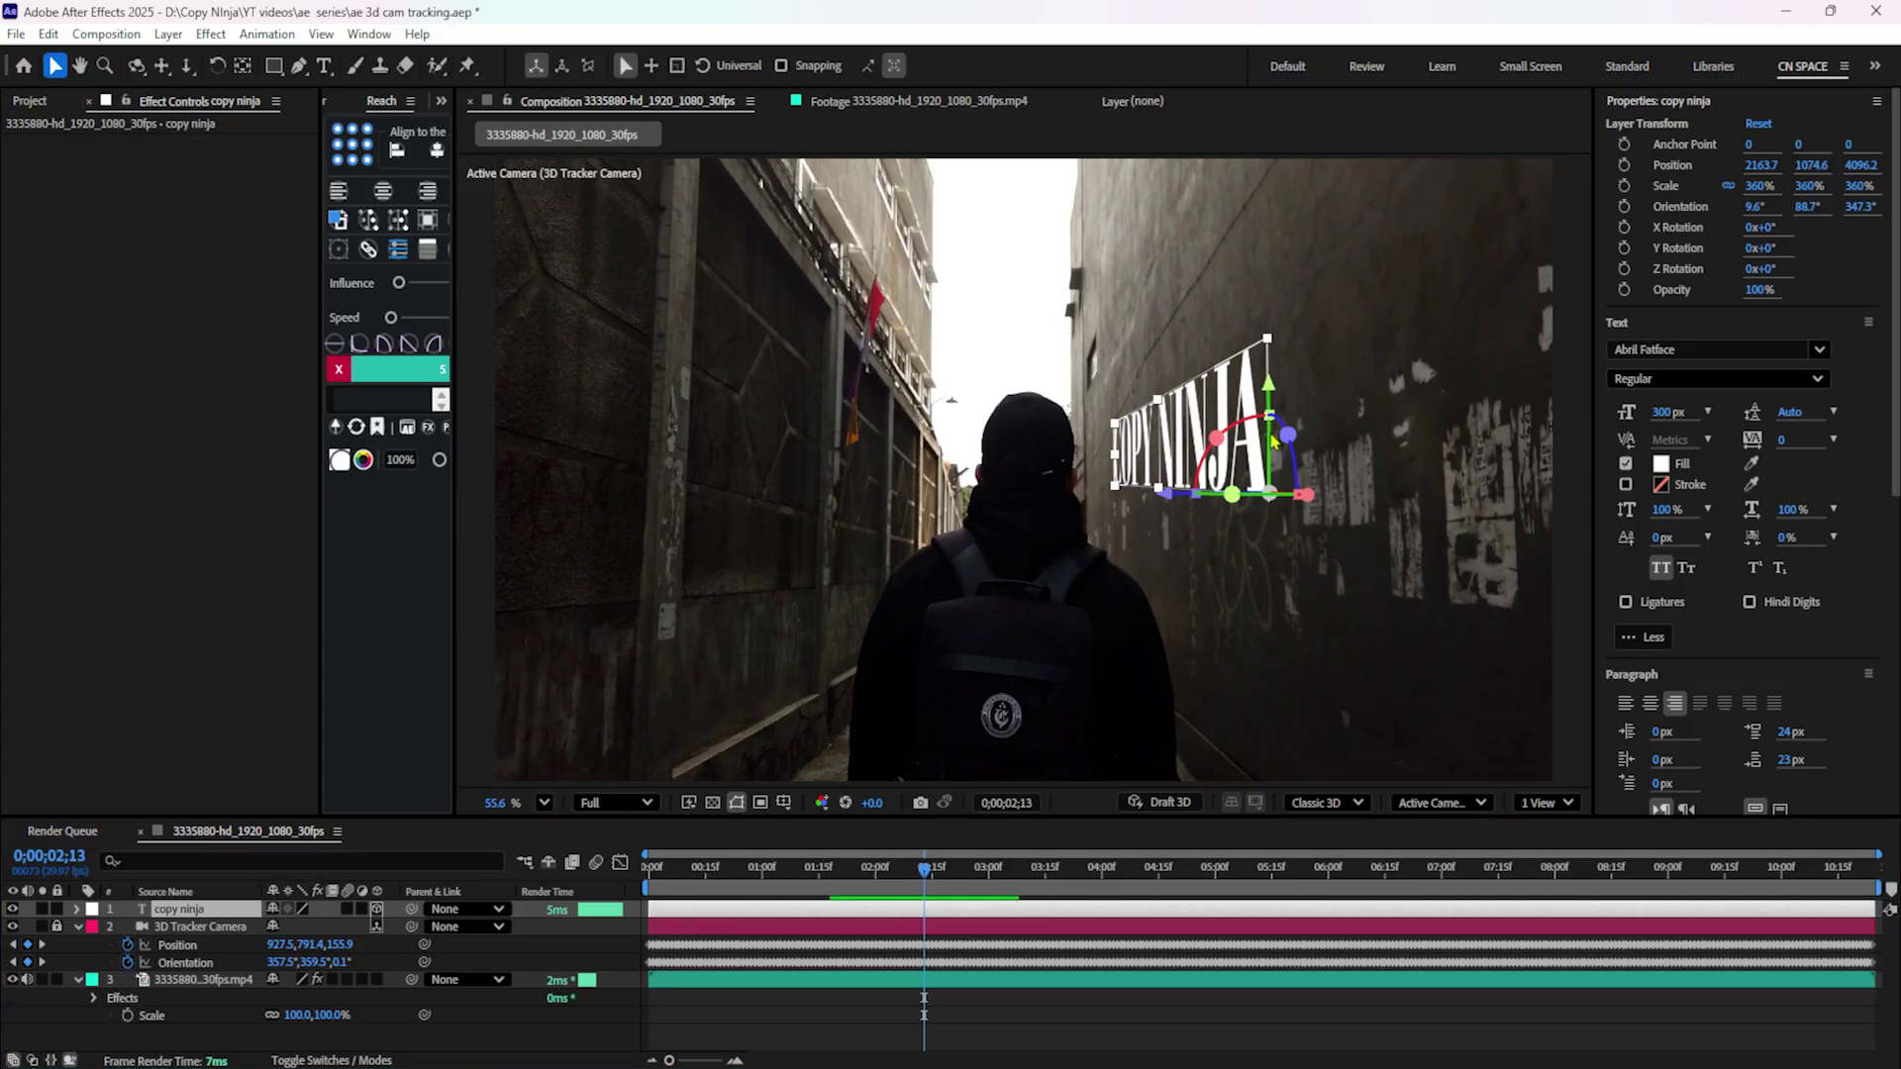
{"action": "left_click_drag", "start_coordinate": [1293, 446], "coordinate": [1290, 448]}
{"action": "key", "text": "space"}
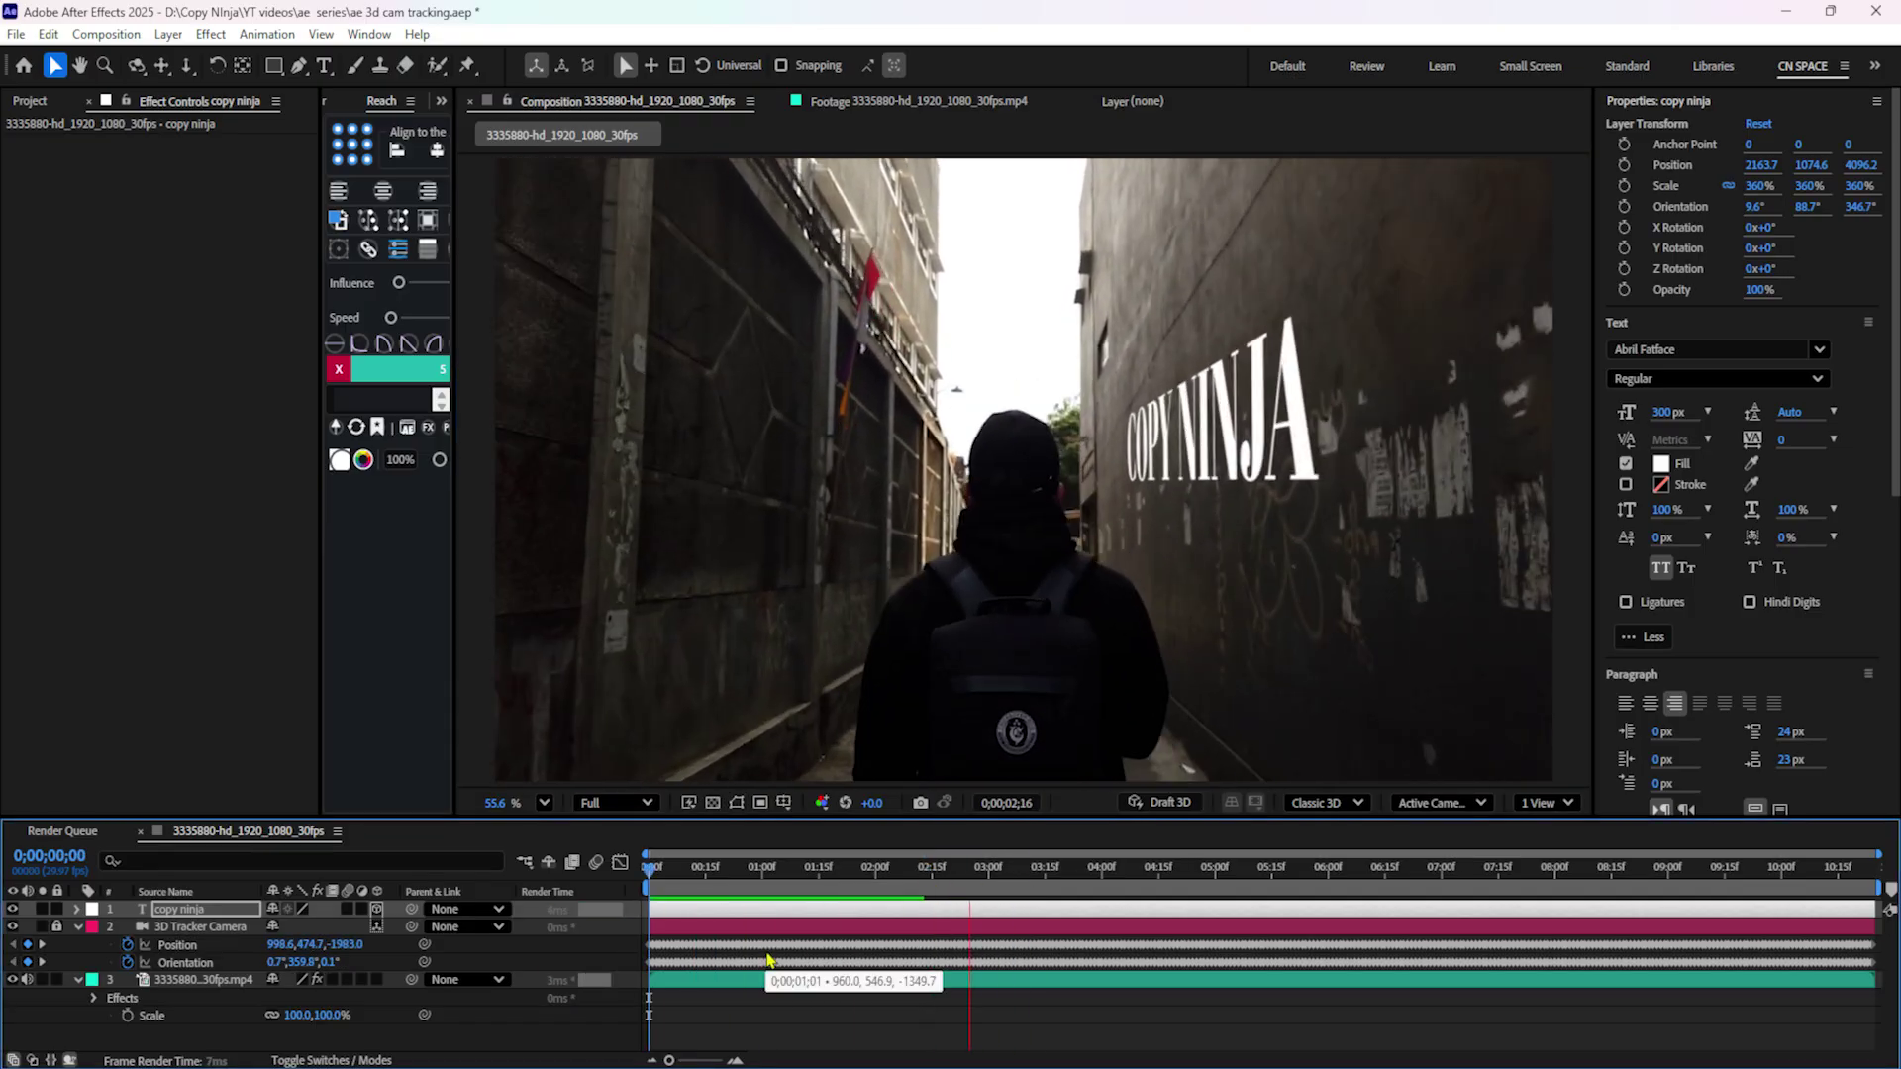
Set the preview frame rate to 29.97 and play the composition from the start.
{"action": "key", "text": "space"}
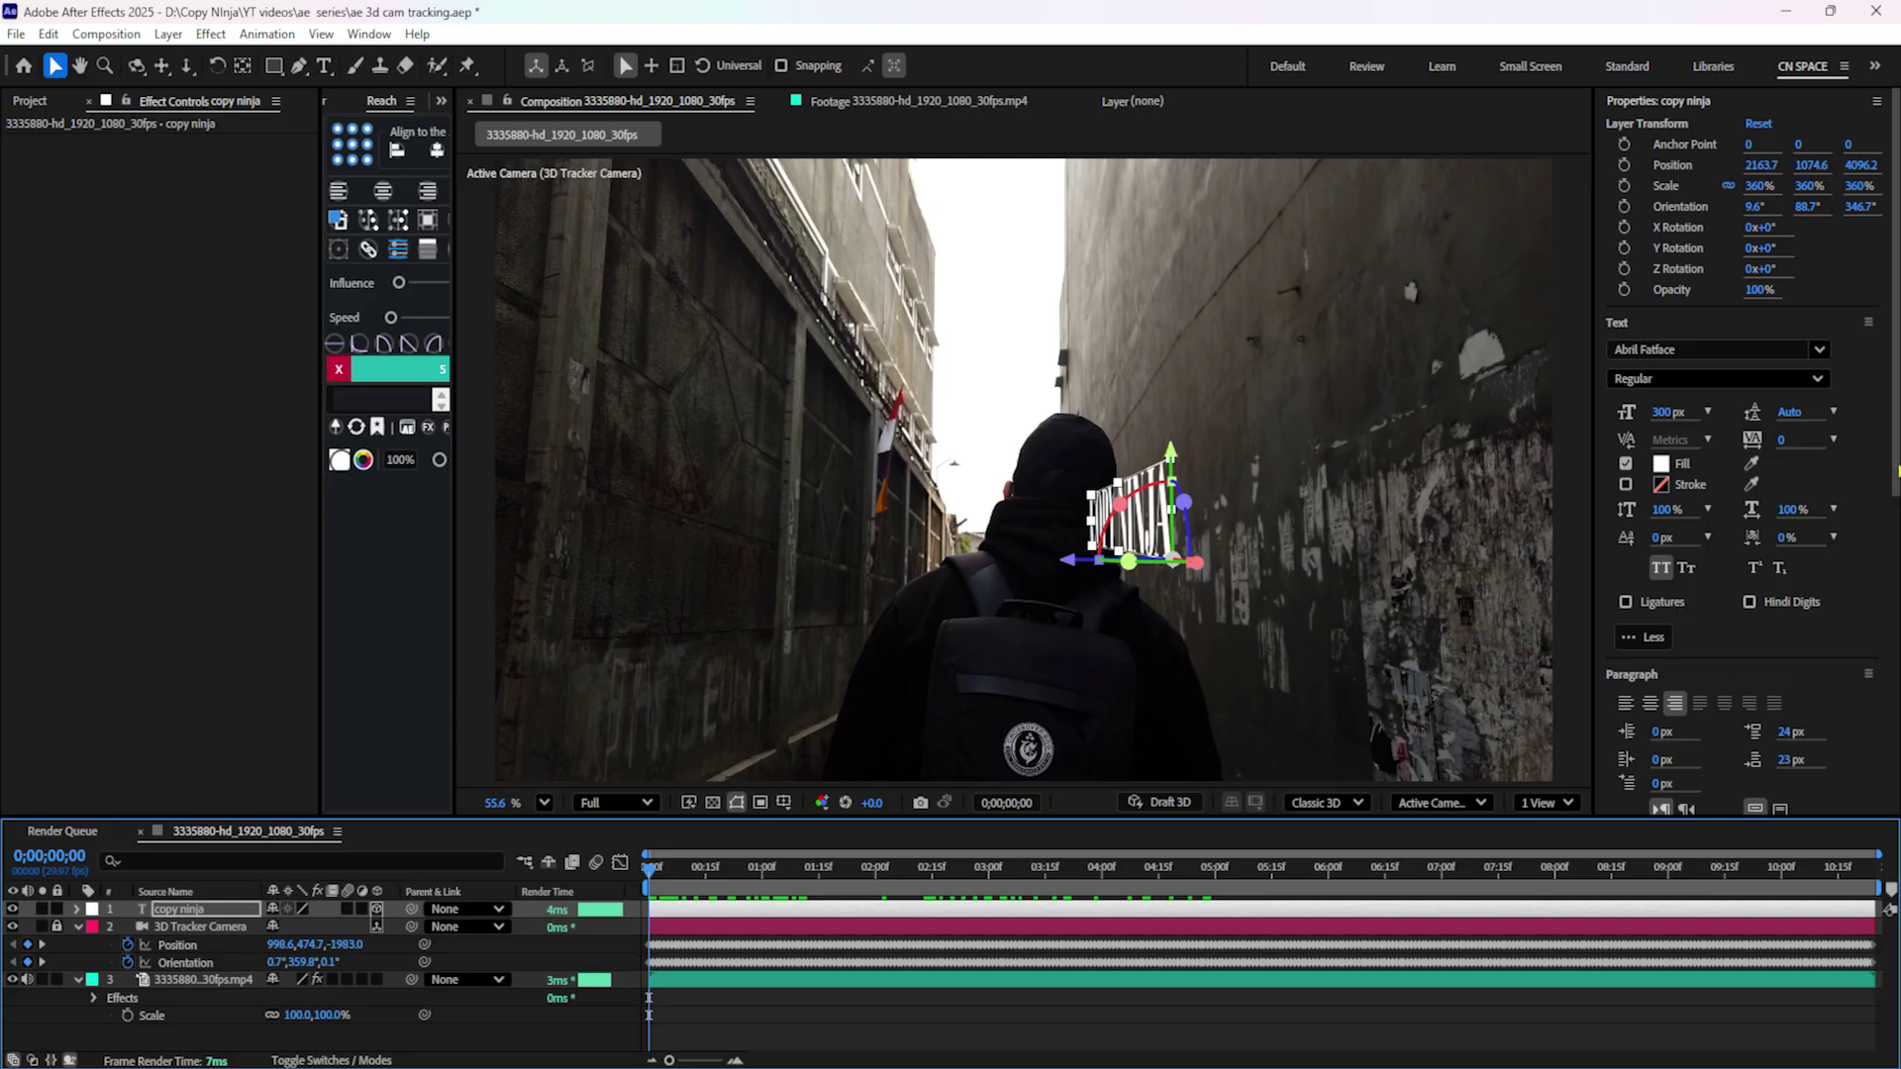
{"action": "scroll", "coordinate": [1723, 643], "scroll_direction": "down", "scroll_amount": 8}
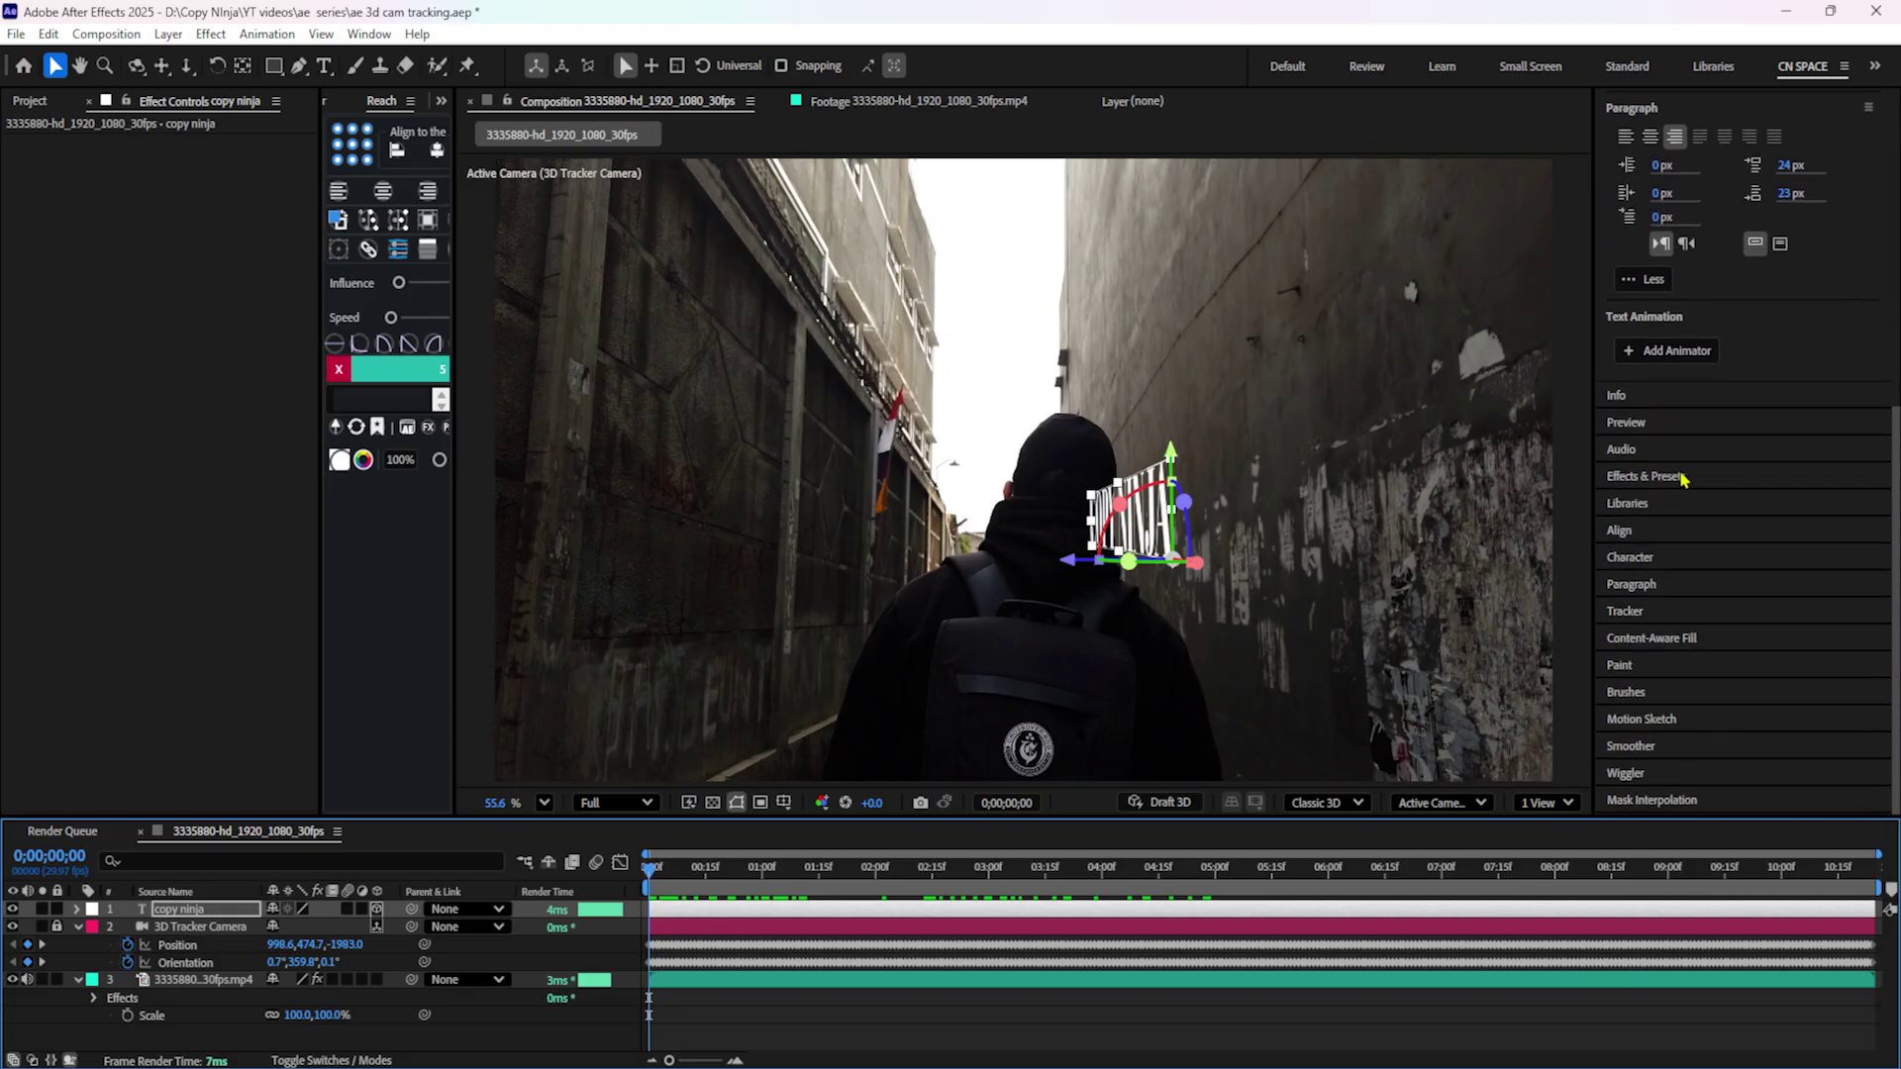
{"action": "left_click", "coordinate": [1651, 432]}
{"action": "left_click", "coordinate": [1061, 995]}
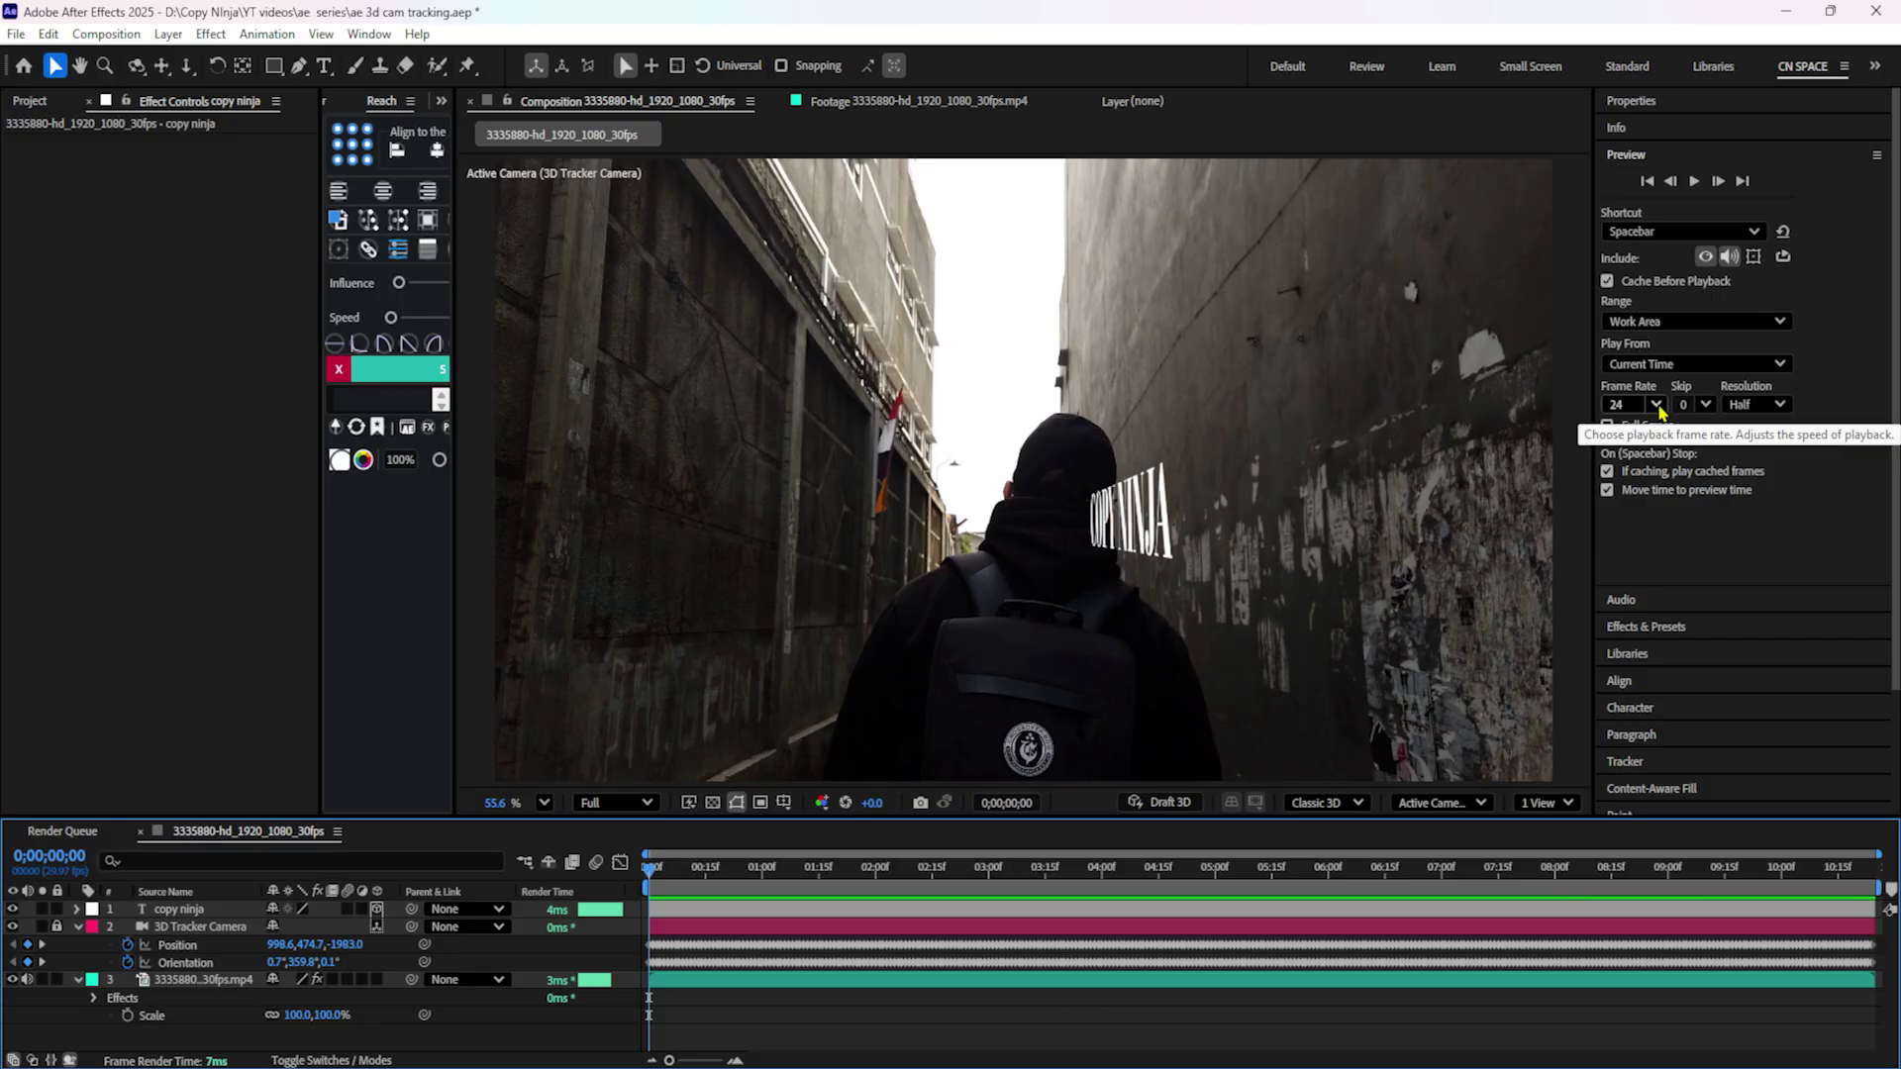
{"action": "left_click", "coordinate": [1655, 404]}
{"action": "left_click", "coordinate": [1629, 567]}
{"action": "left_click", "coordinate": [761, 1011]}
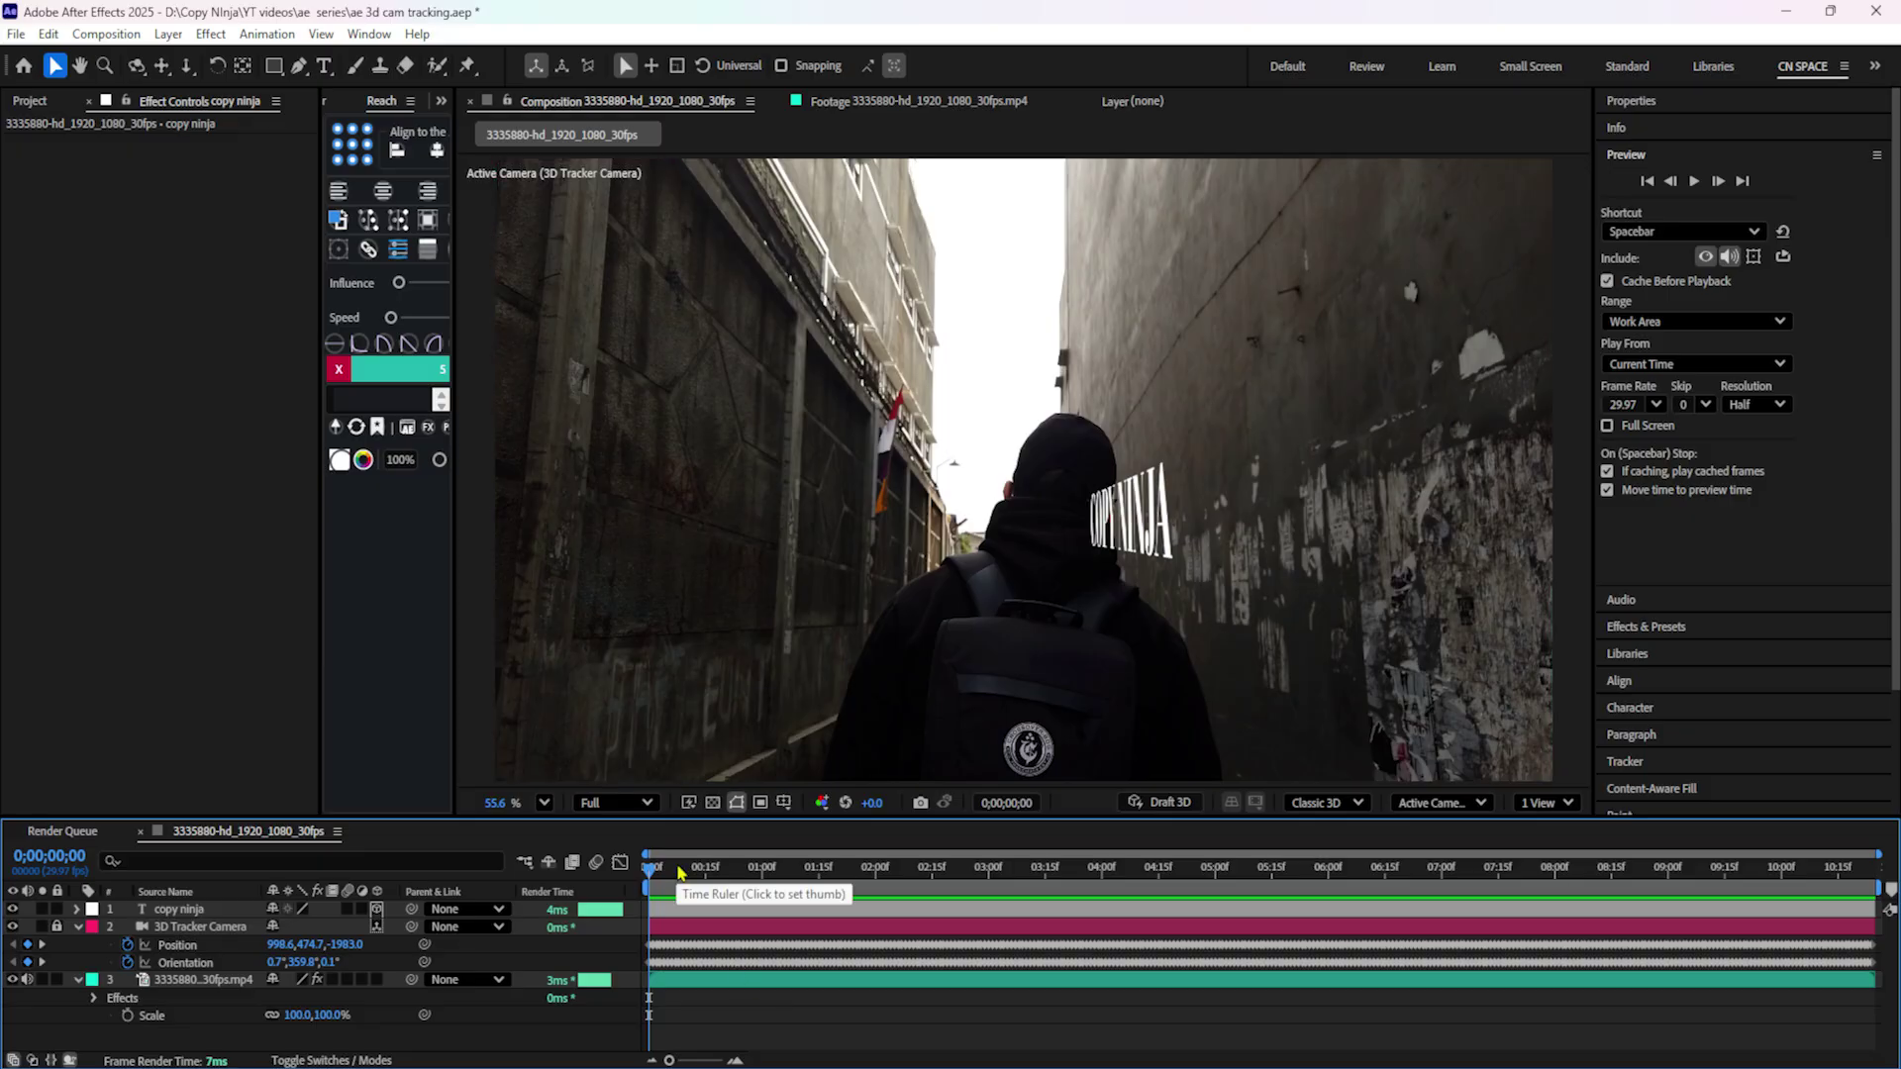
{"action": "key", "text": "space"}
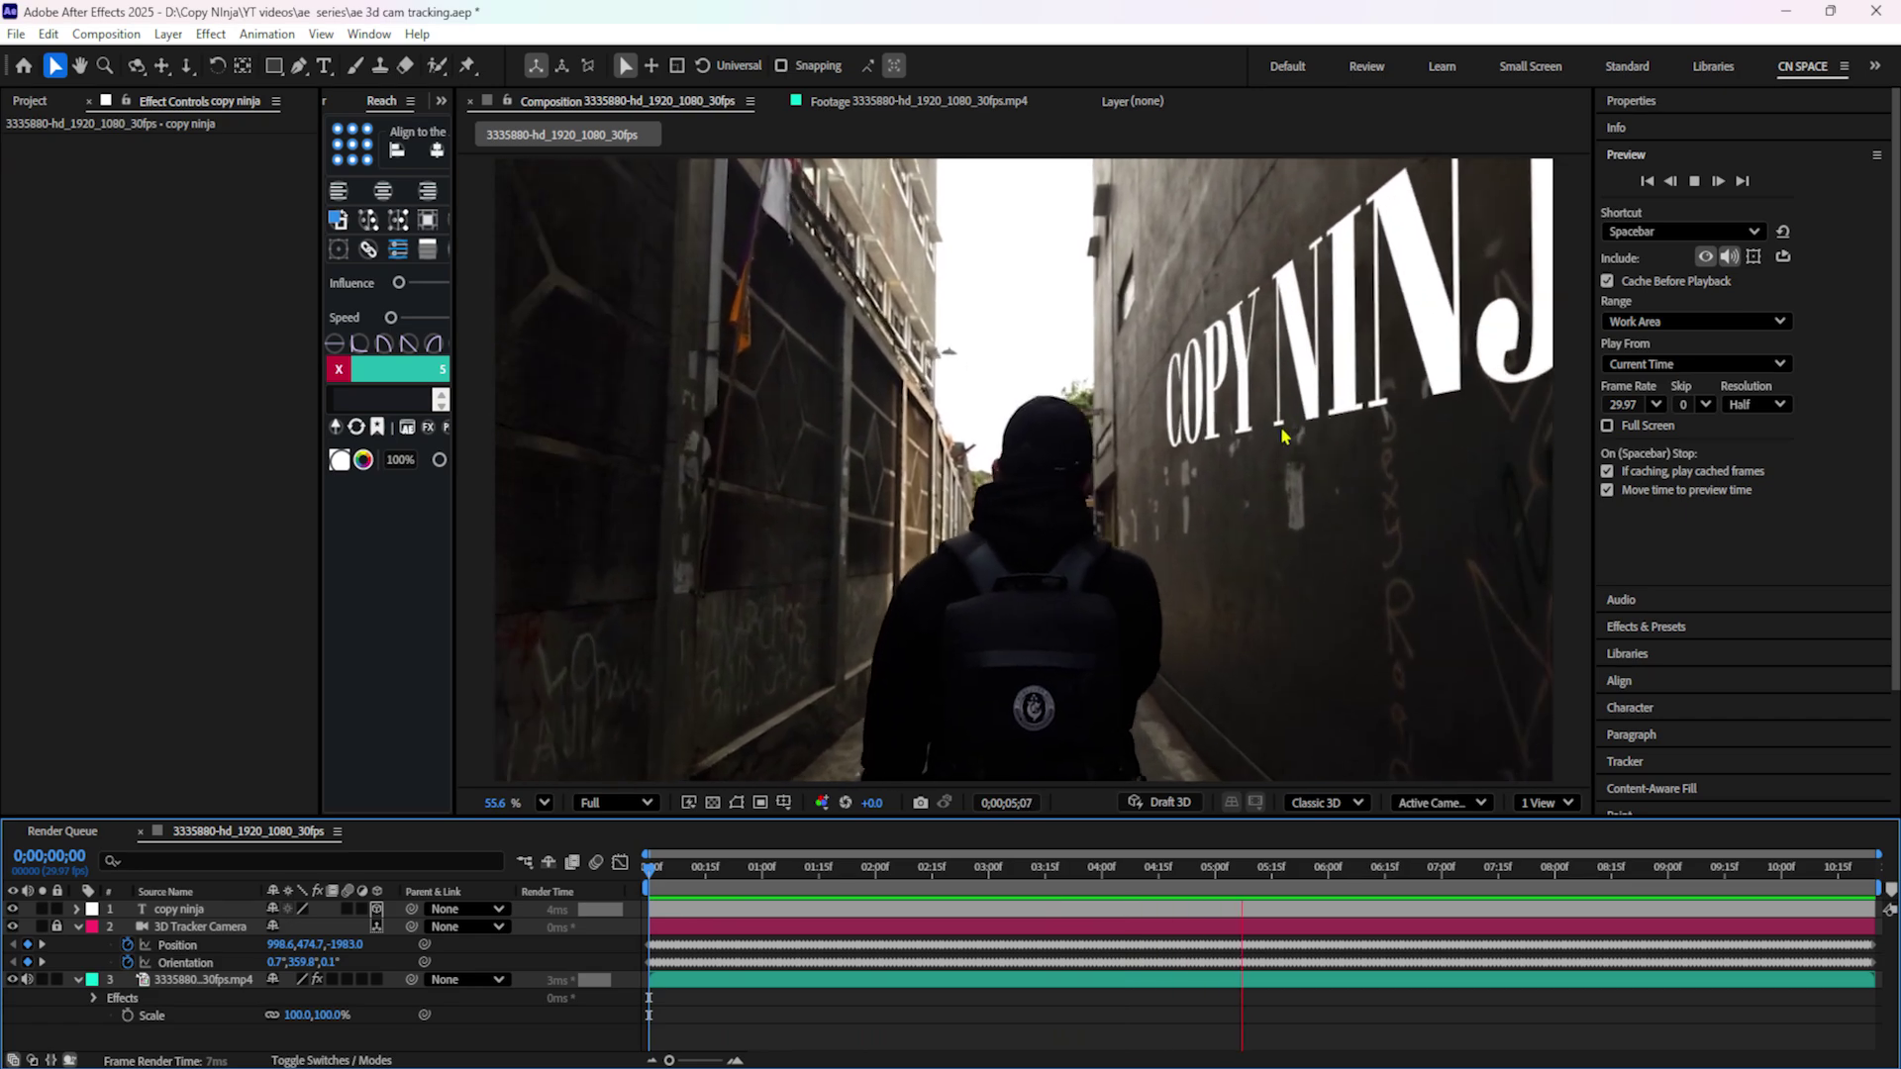
At 0;00;01;05, reorient the "copy ninja" text to face the camera, with an orientation of about 356.3°, 1°, 359.7°.
{"action": "left_click", "coordinate": [781, 869]}
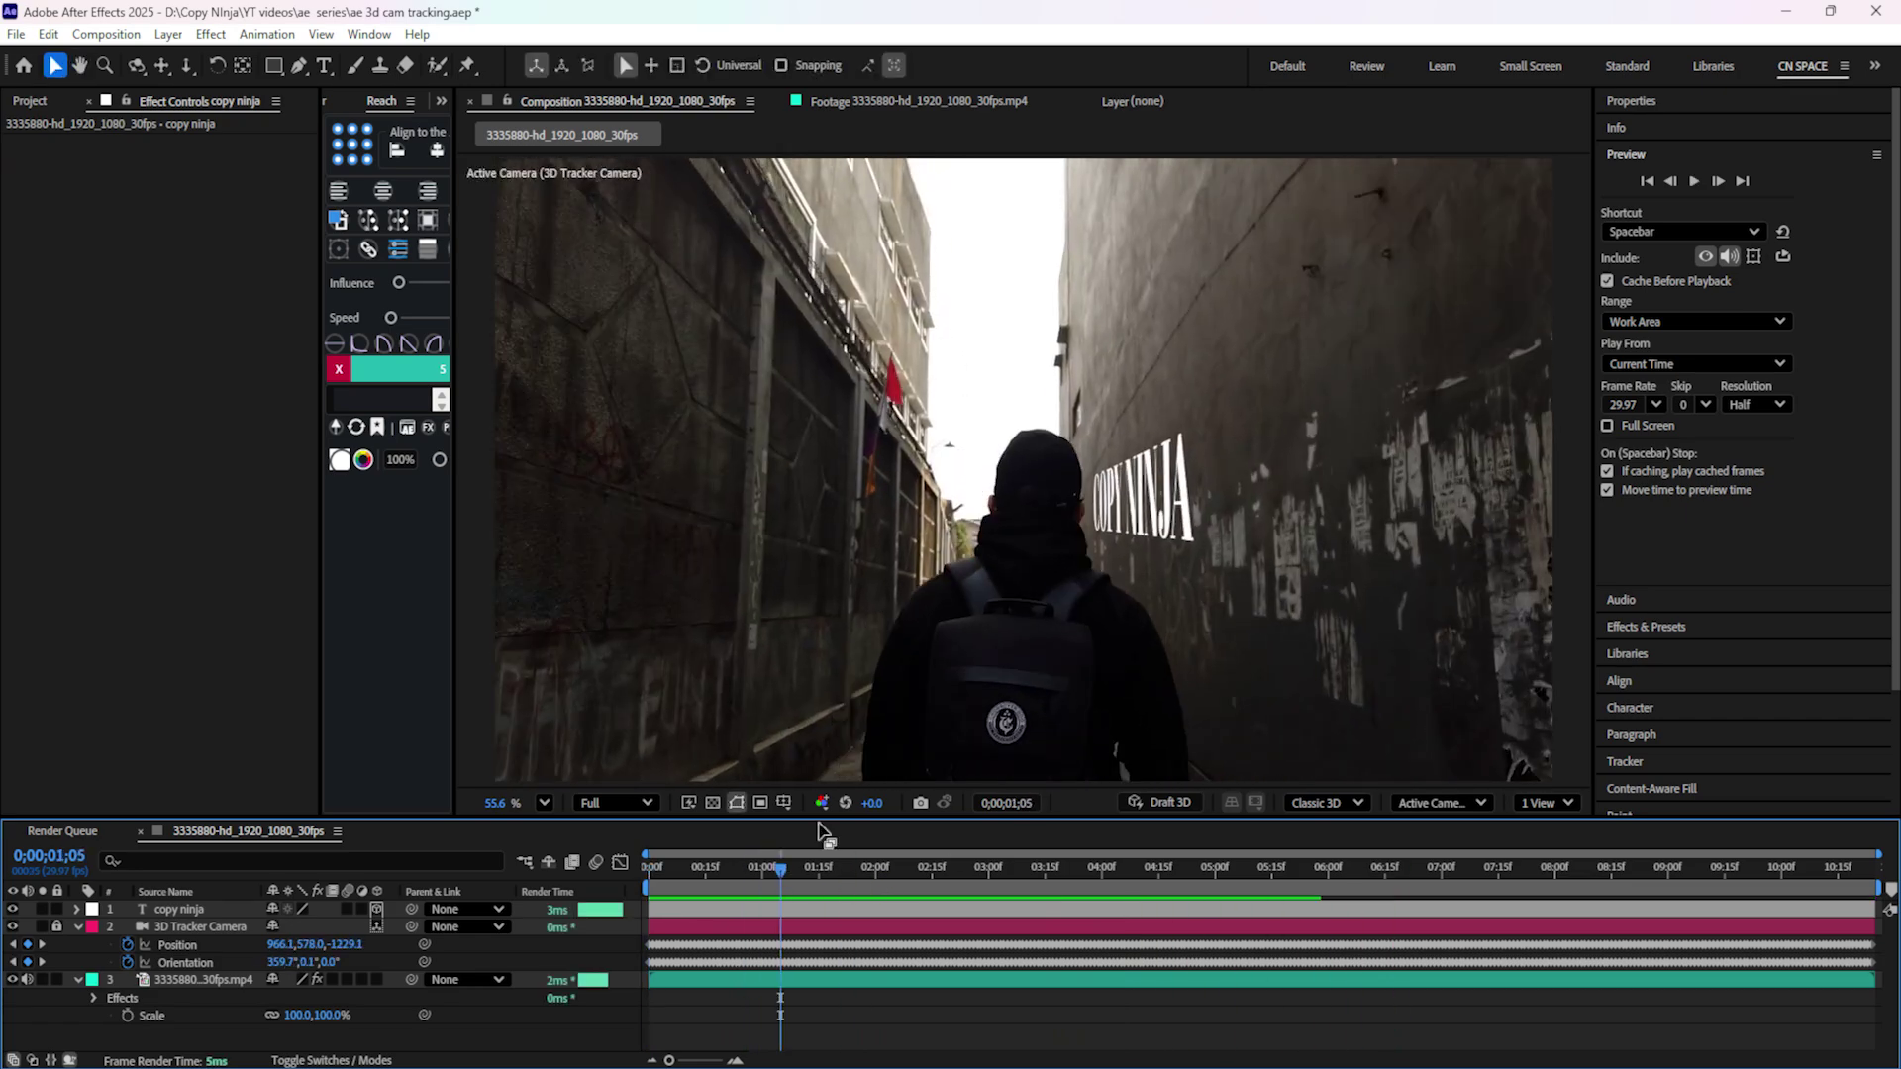
{"action": "key", "text": "v"}
{"action": "left_click", "coordinate": [1149, 495]}
{"action": "left_click_drag", "start_coordinate": [1149, 547], "coordinate": [1224, 570]}
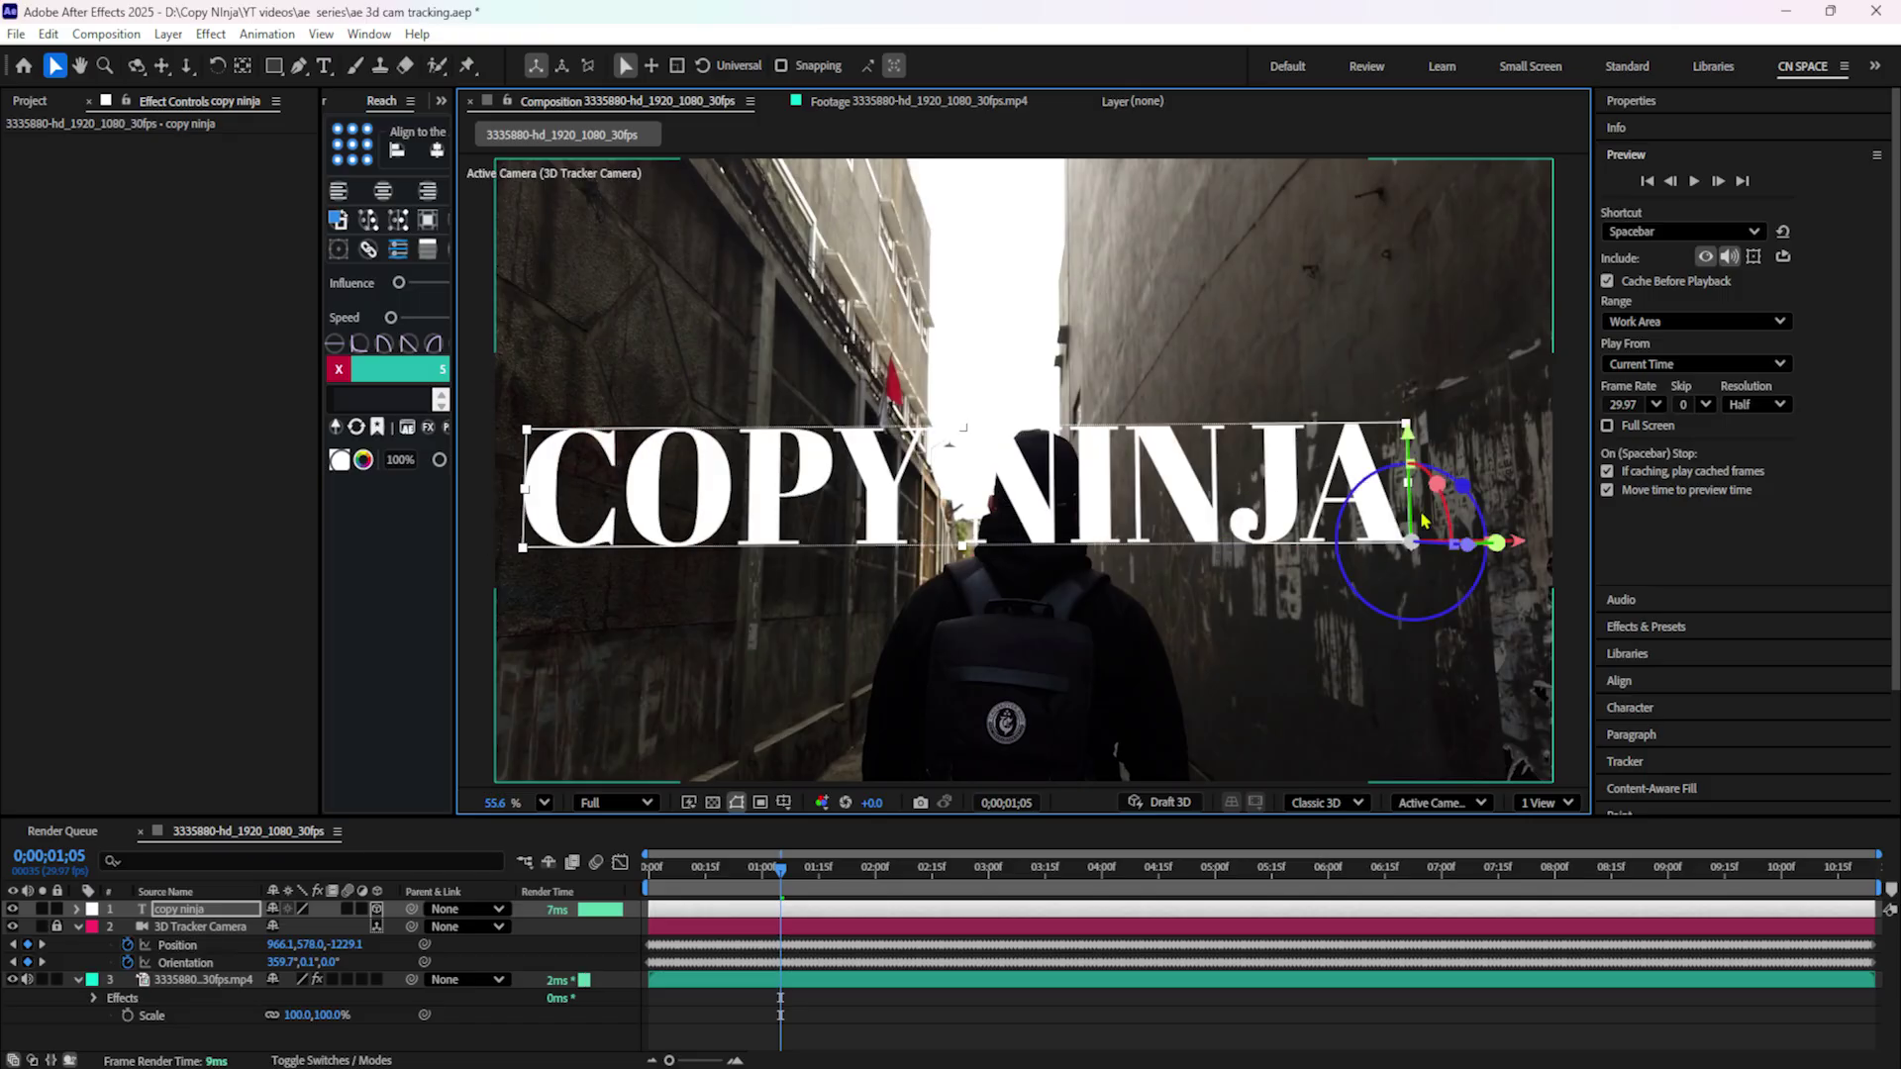
Replace the "copy ninja" text with "hi" and move it onto the man's back, at about 1480.4, 1847.5, 3878.
{"action": "double_click", "coordinate": [1232, 448]}
{"action": "type", "text": "hi"}
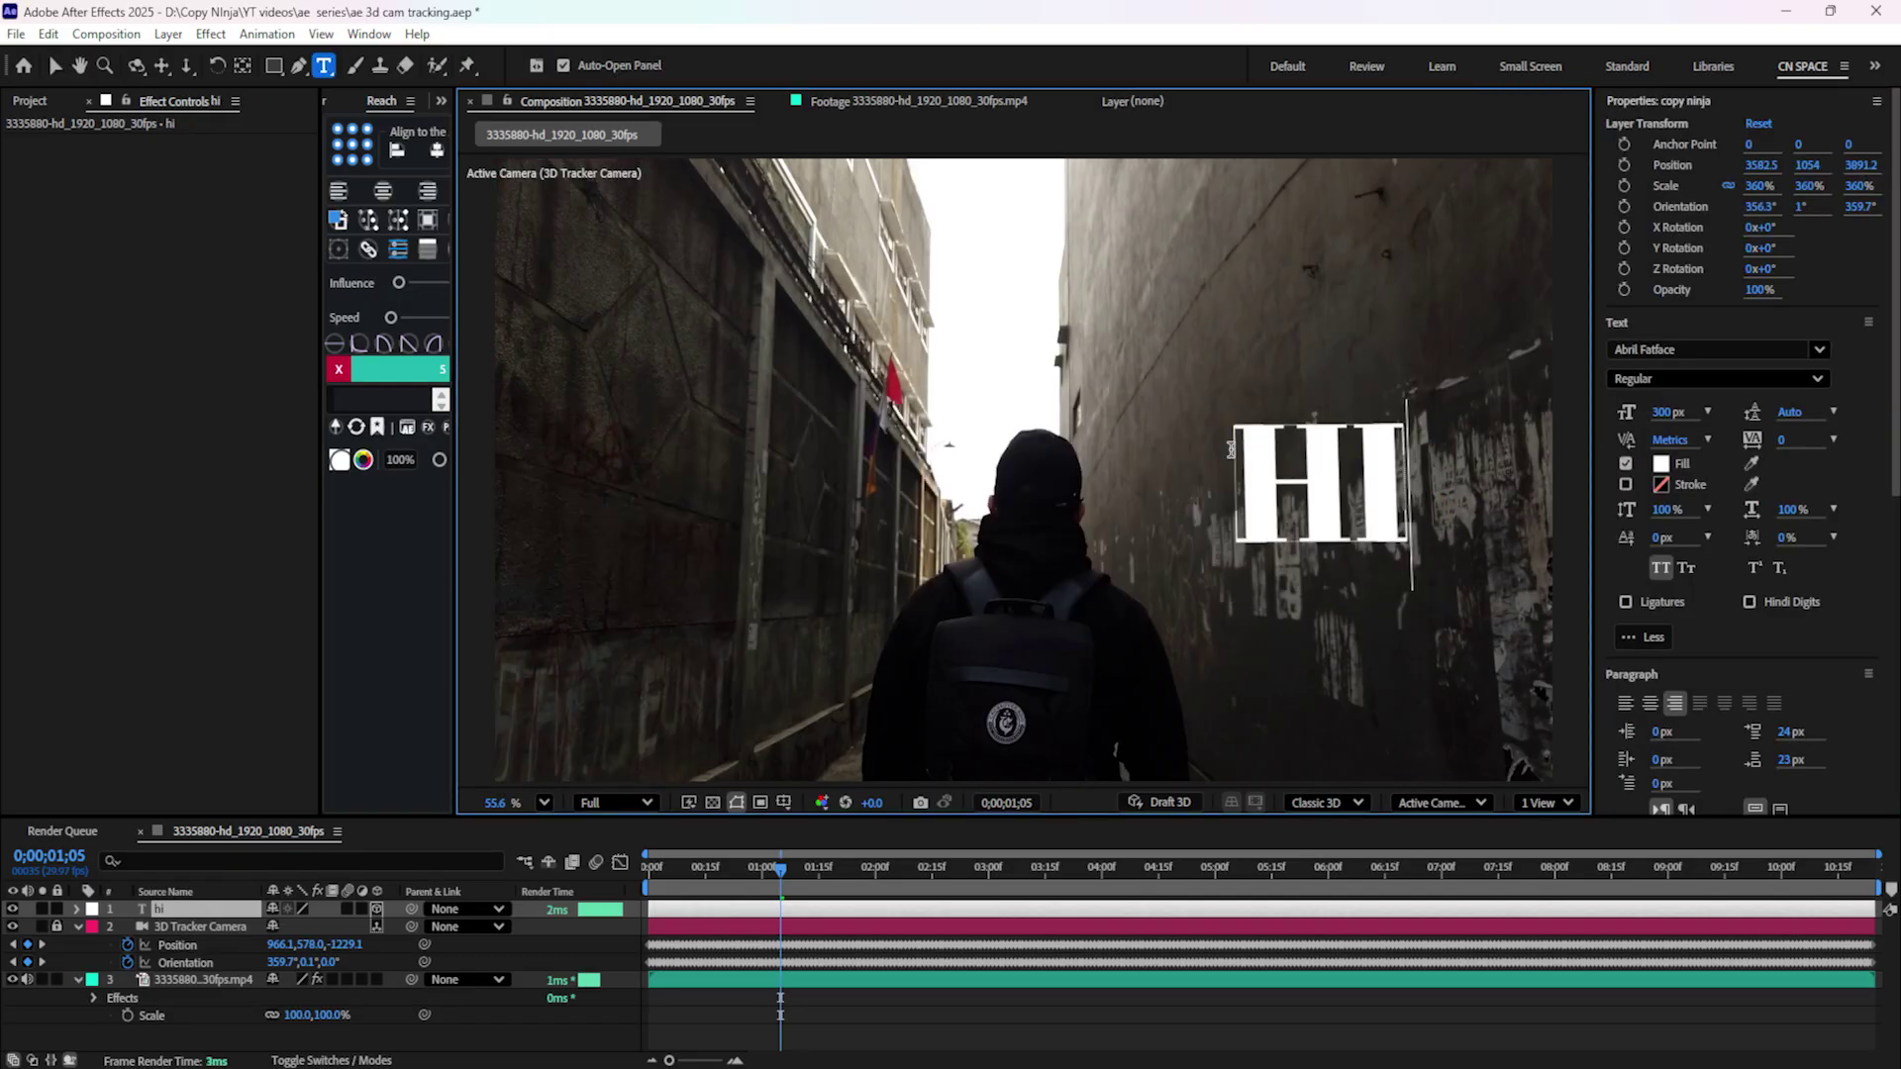
{"action": "key", "text": "Escape"}
{"action": "left_click_drag", "start_coordinate": [1523, 551], "coordinate": [1109, 596]}
Show two views with a top view and bring the "hi" text nearer the camera, to about 1456.2, 1175.9, 2744.
{"action": "left_click", "coordinate": [1544, 803]}
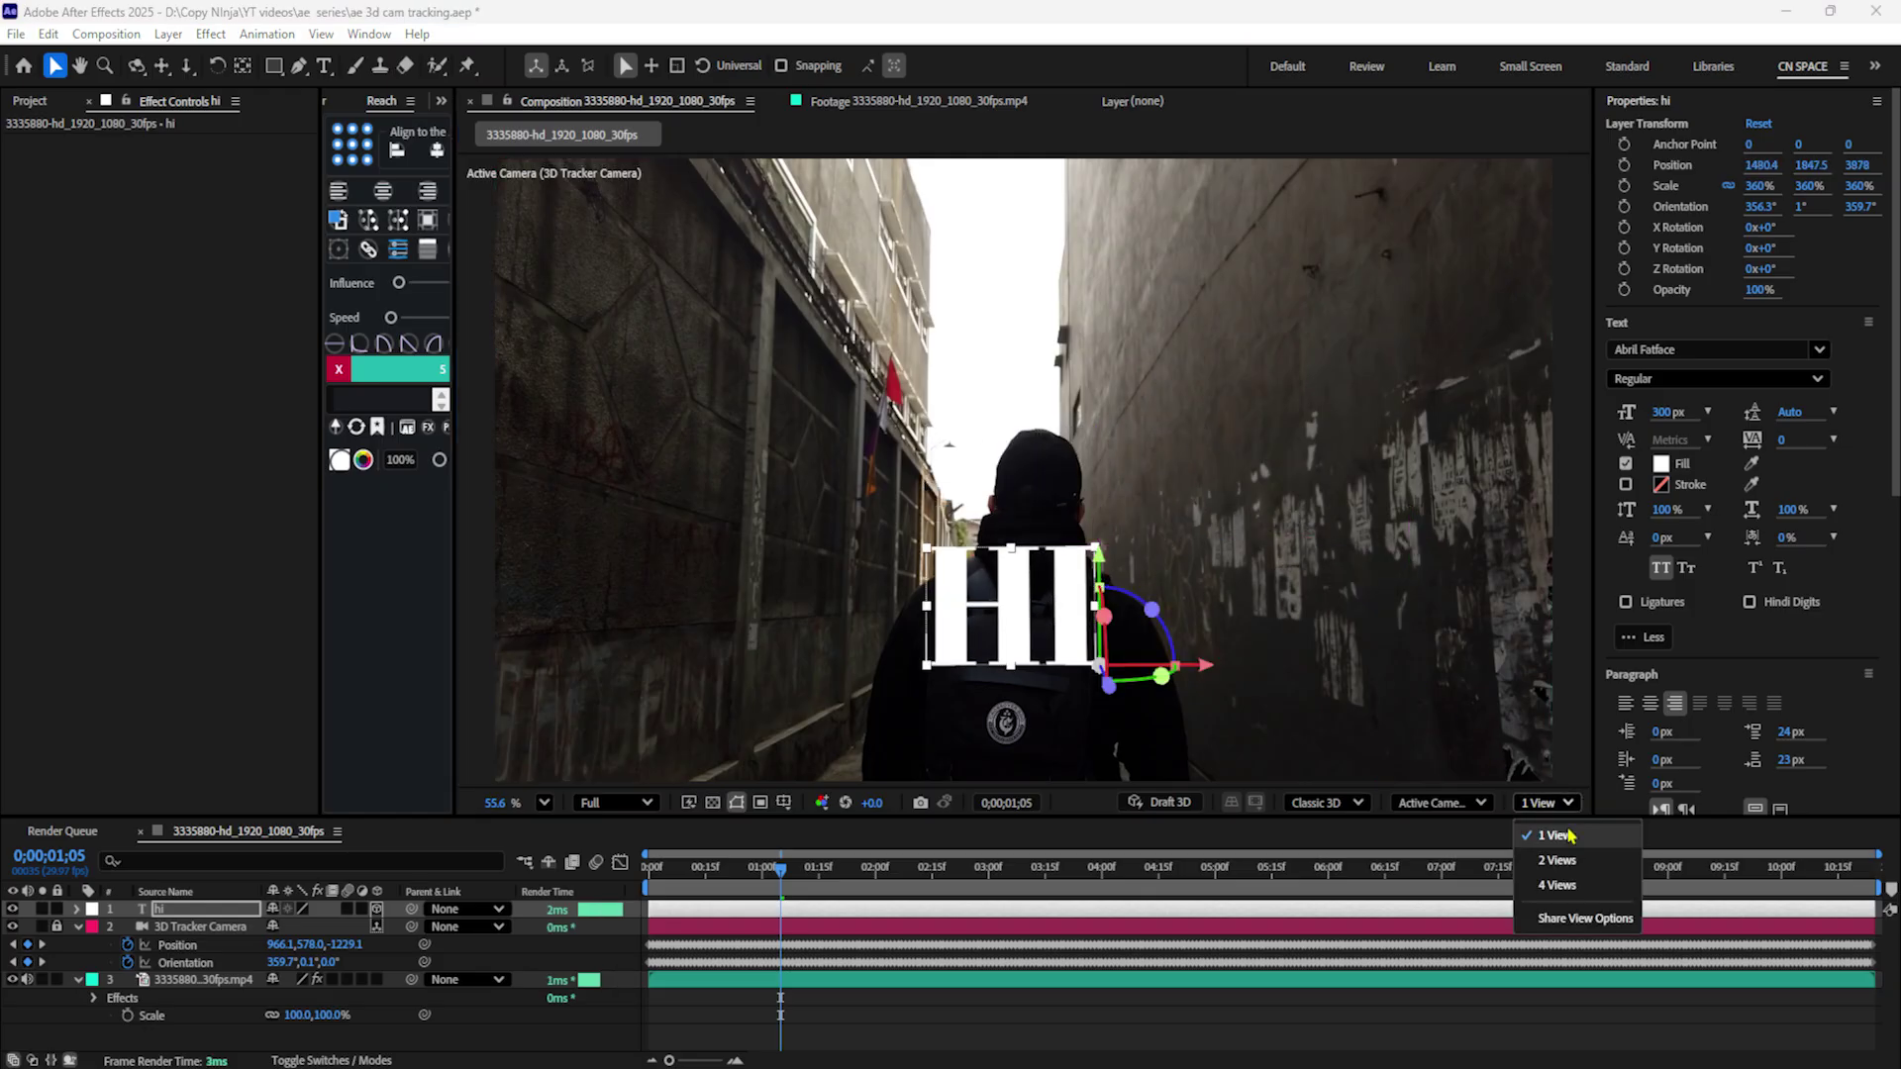
{"action": "left_click", "coordinate": [1556, 861]}
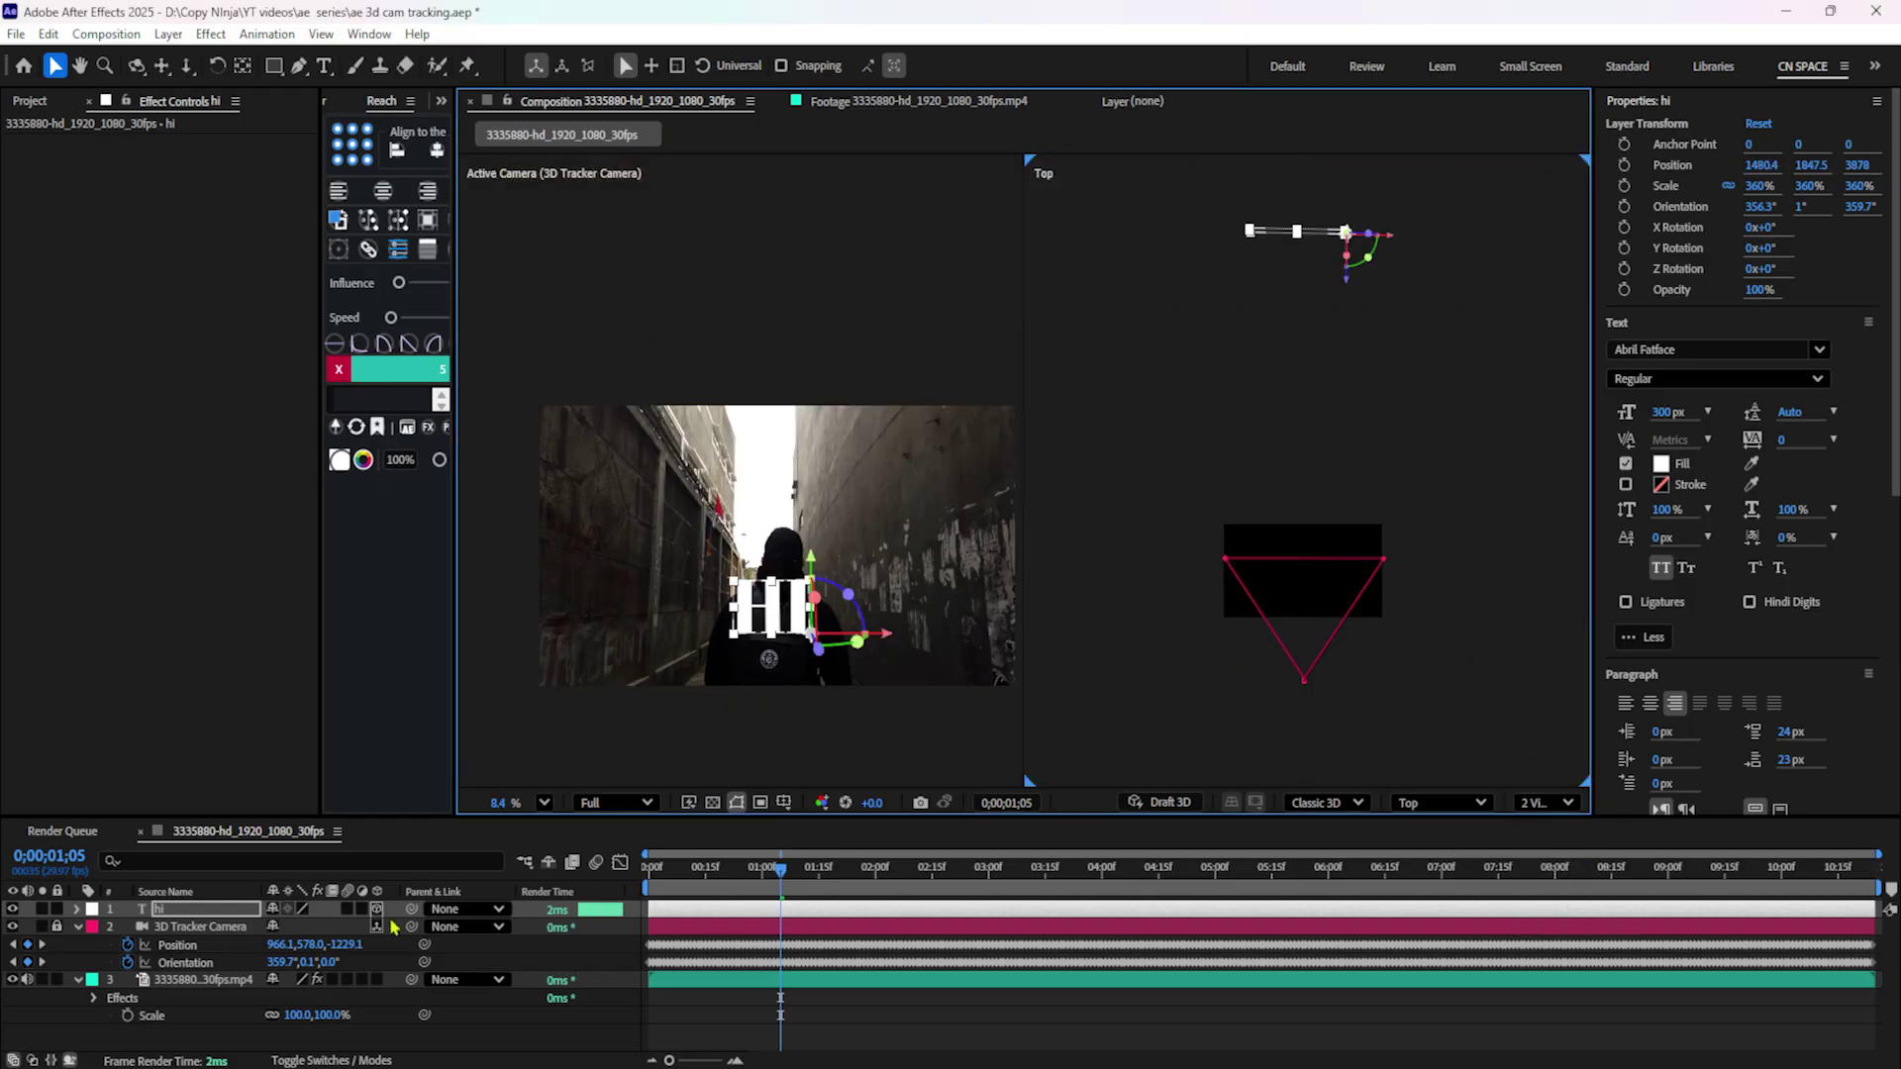
{"action": "left_click", "coordinate": [197, 911]}
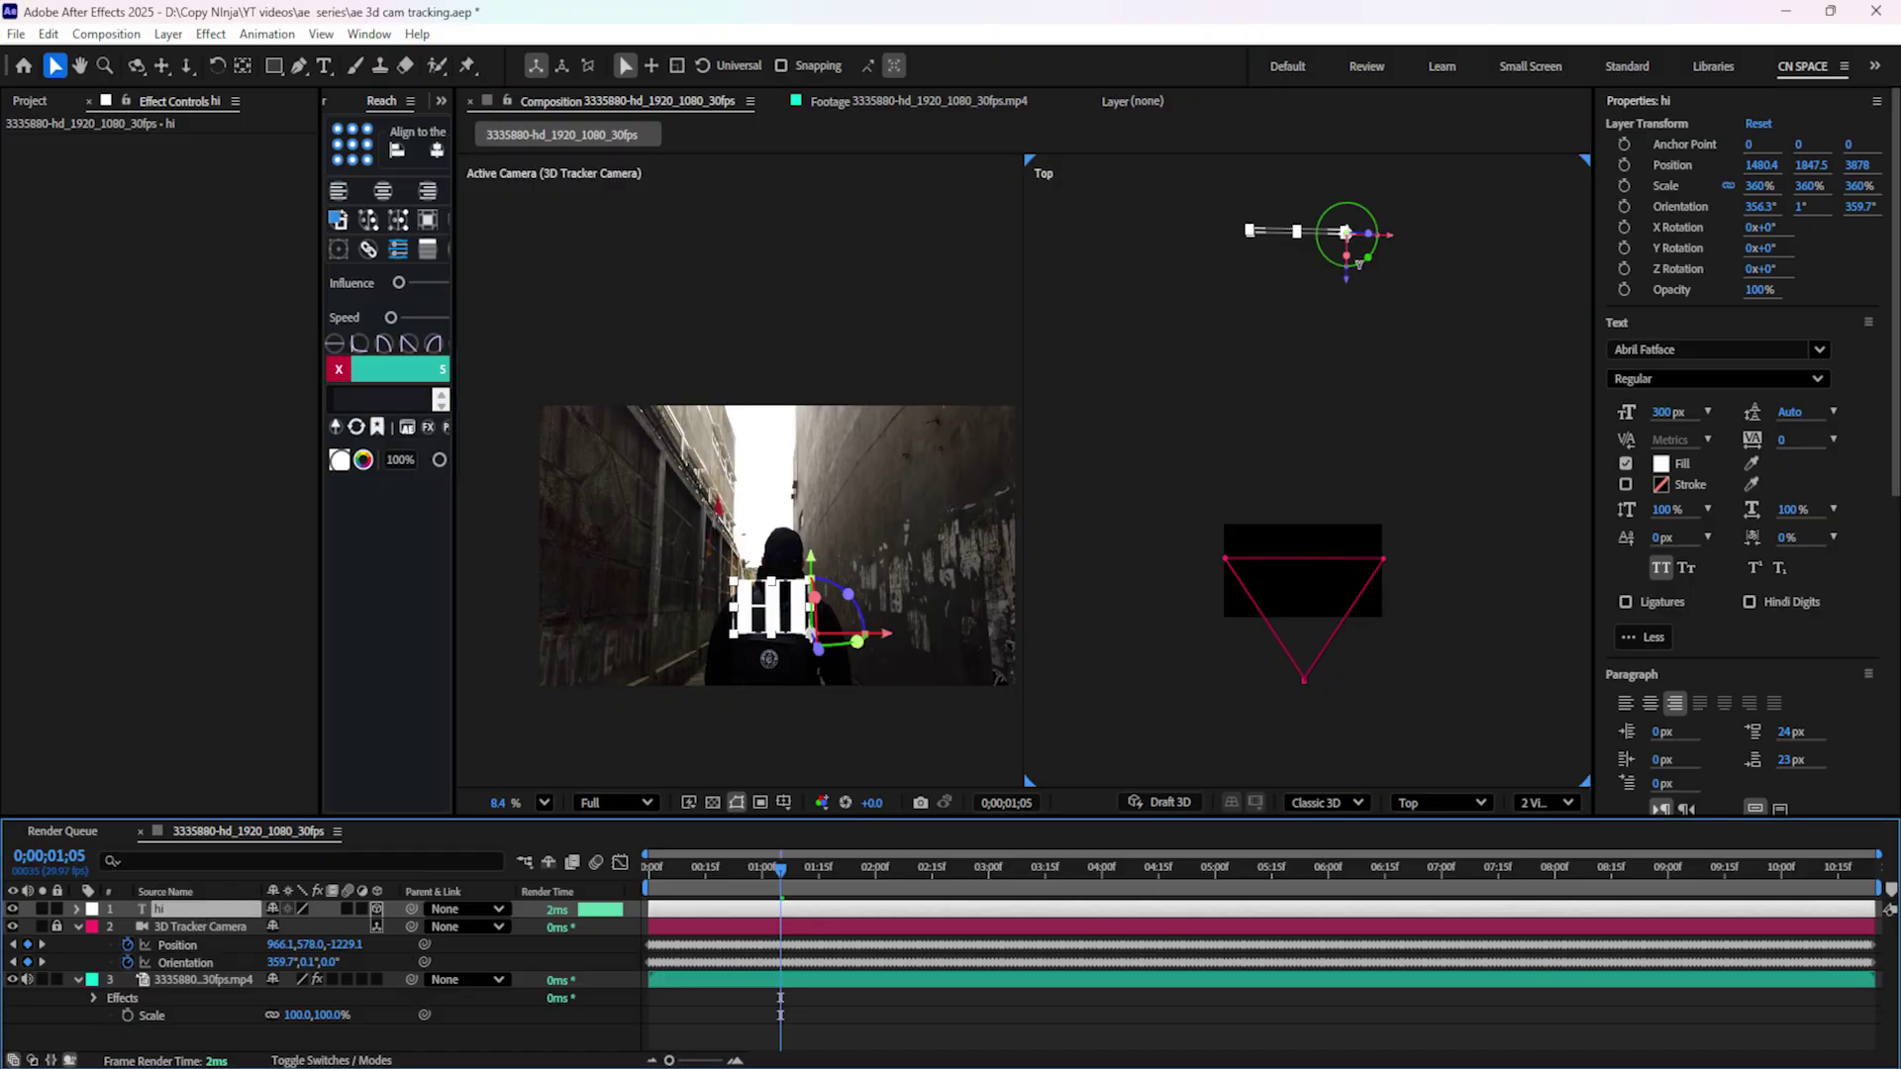
{"action": "scroll", "coordinate": [1246, 399], "scroll_direction": "up", "scroll_amount": 1}
{"action": "left_click_drag", "start_coordinate": [1357, 269], "coordinate": [1344, 388]}
{"action": "left_click_drag", "start_coordinate": [789, 637], "coordinate": [789, 582]}
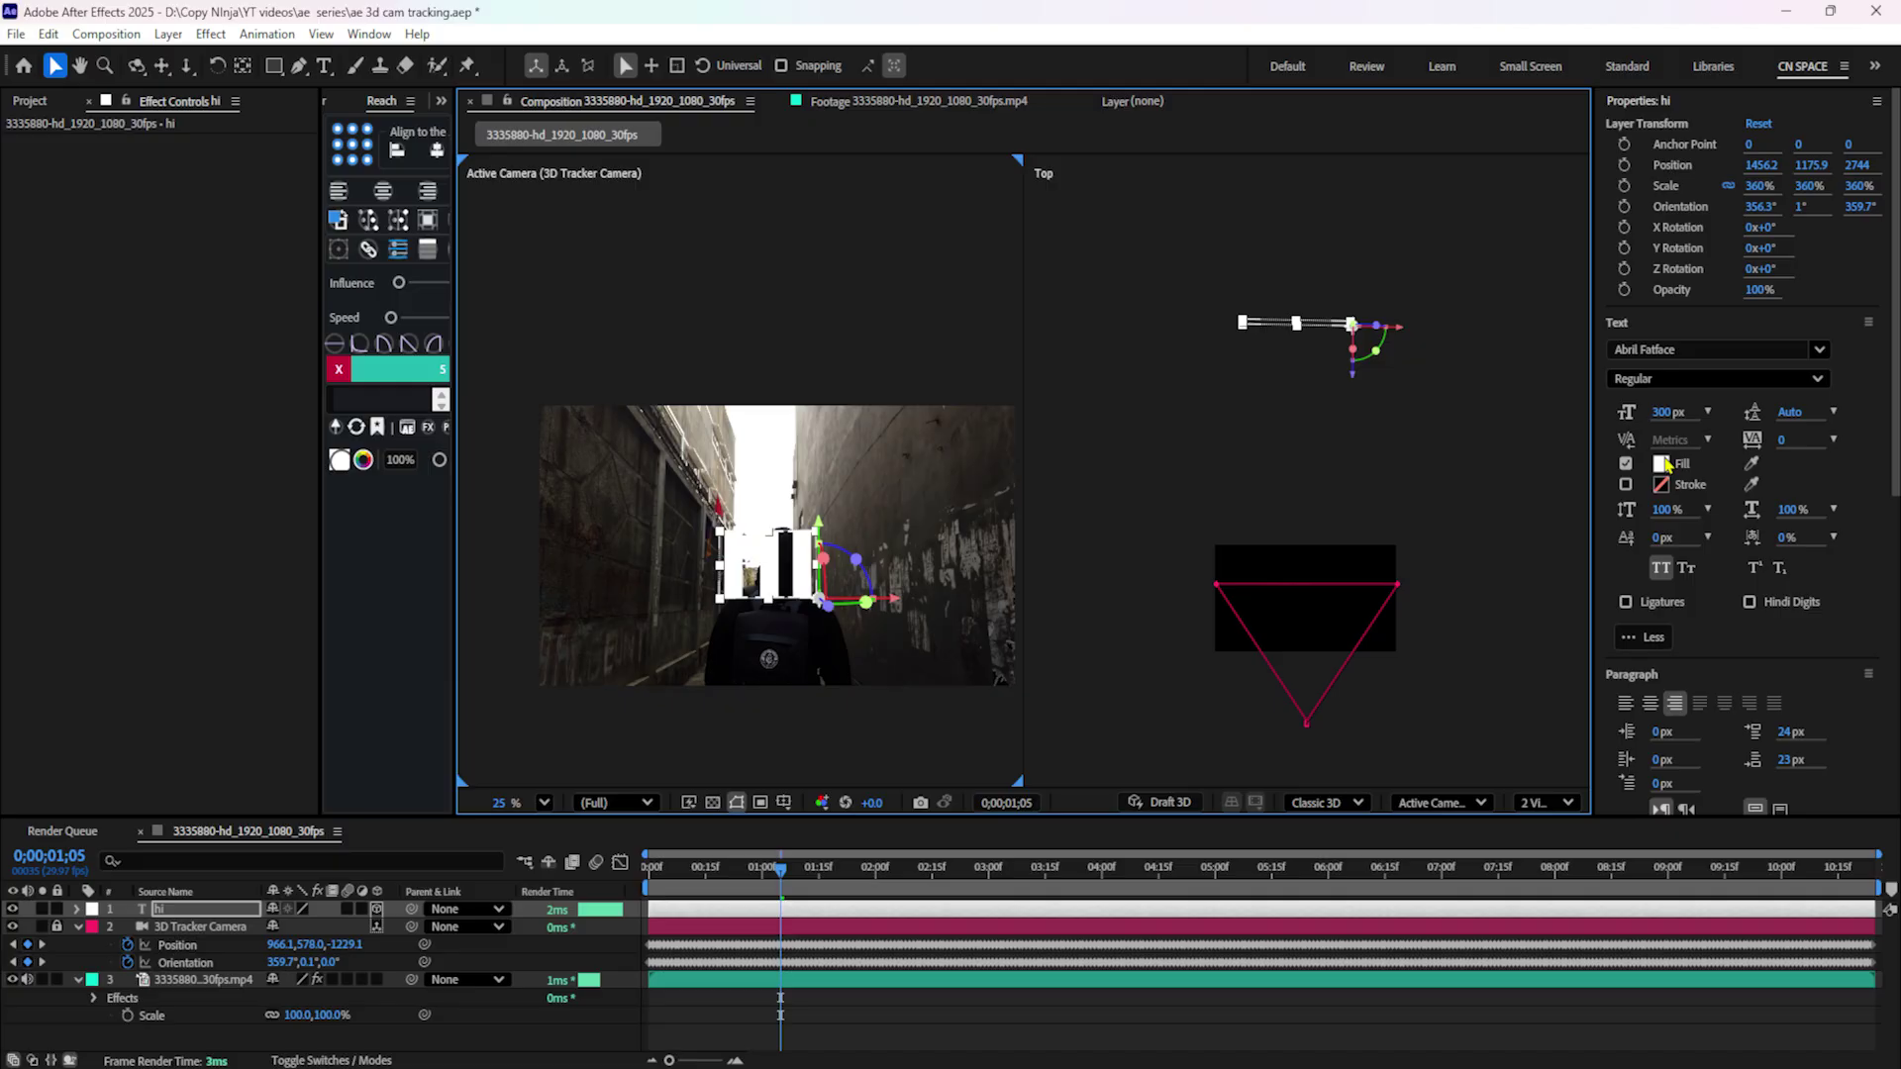
Set the "hi" text's fill color to FF6600 and preview the composition from the start.
{"action": "left_click", "coordinate": [1661, 463]}
{"action": "type", "text": "FF6600"}
{"action": "left_click", "coordinate": [1714, 382]}
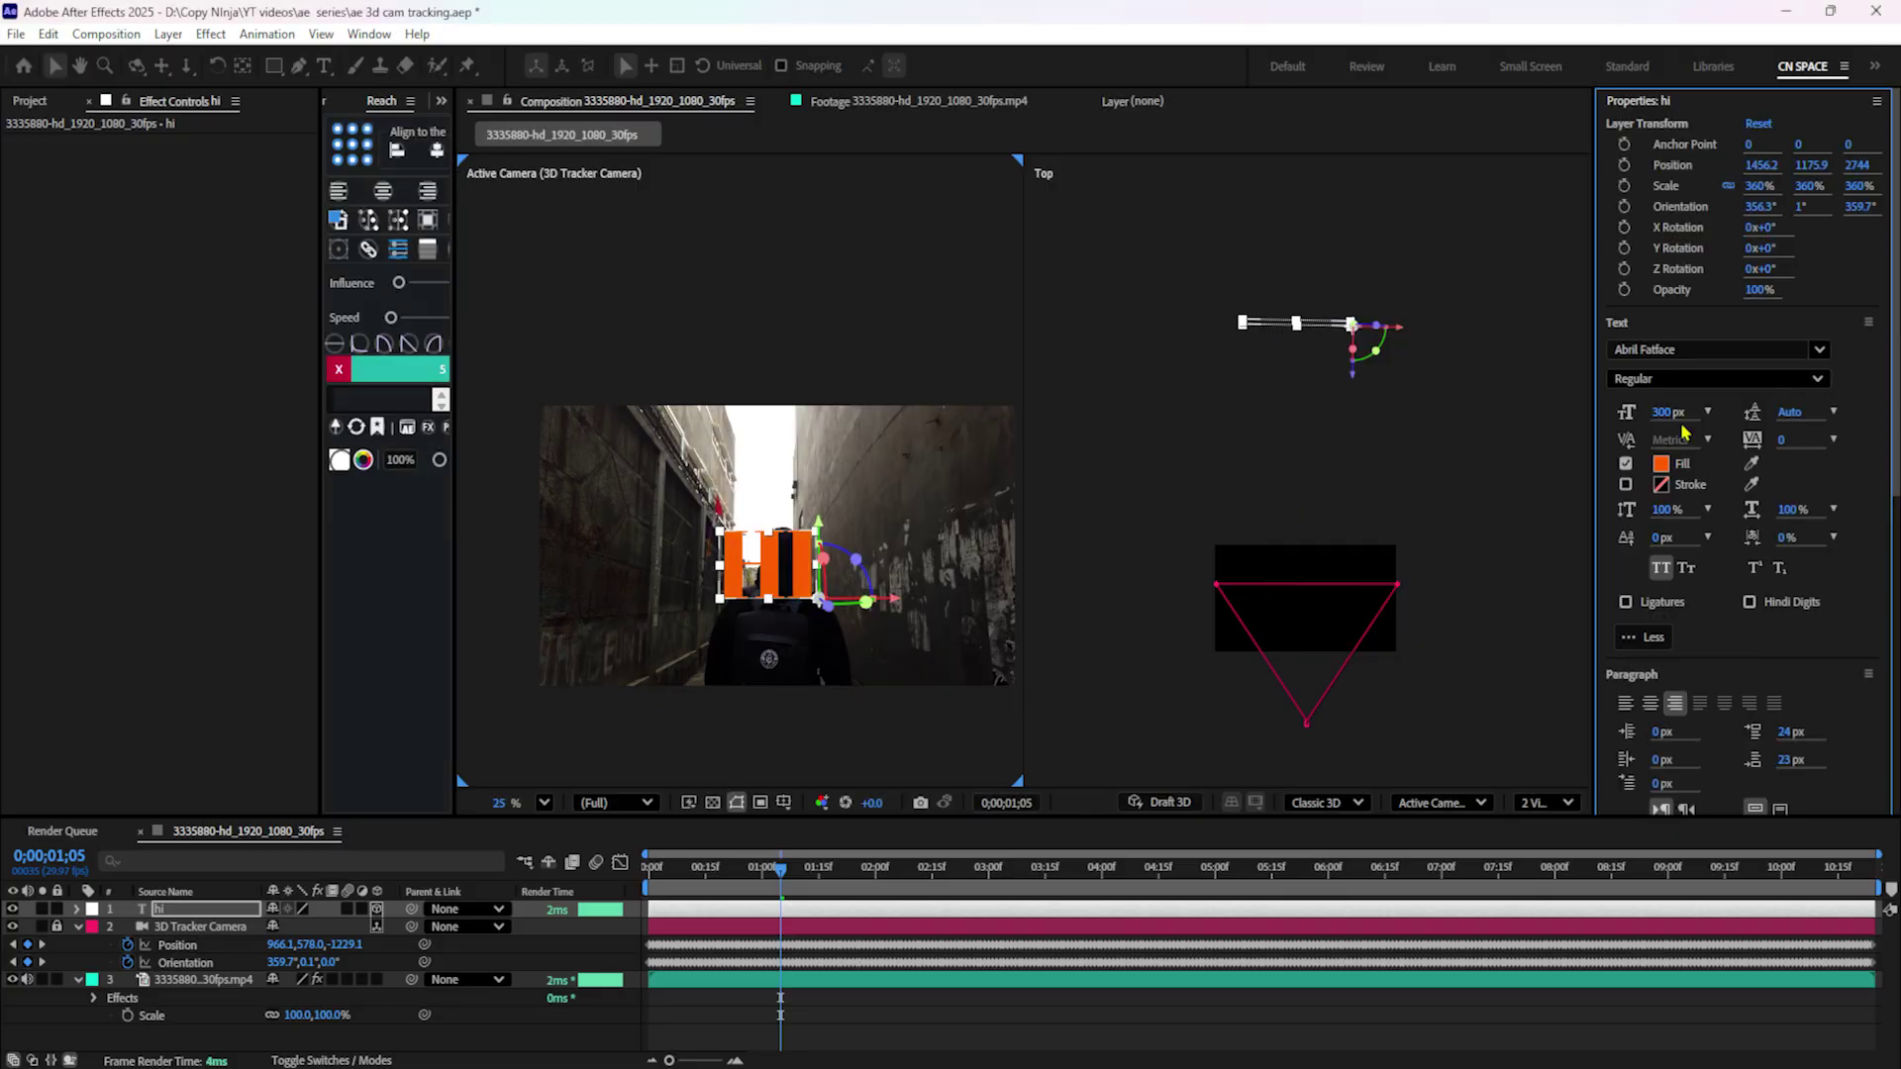
{"action": "left_click", "coordinate": [903, 1001]}
{"action": "left_click_drag", "start_coordinate": [779, 898], "coordinate": [628, 887]}
{"action": "key", "text": "space"}
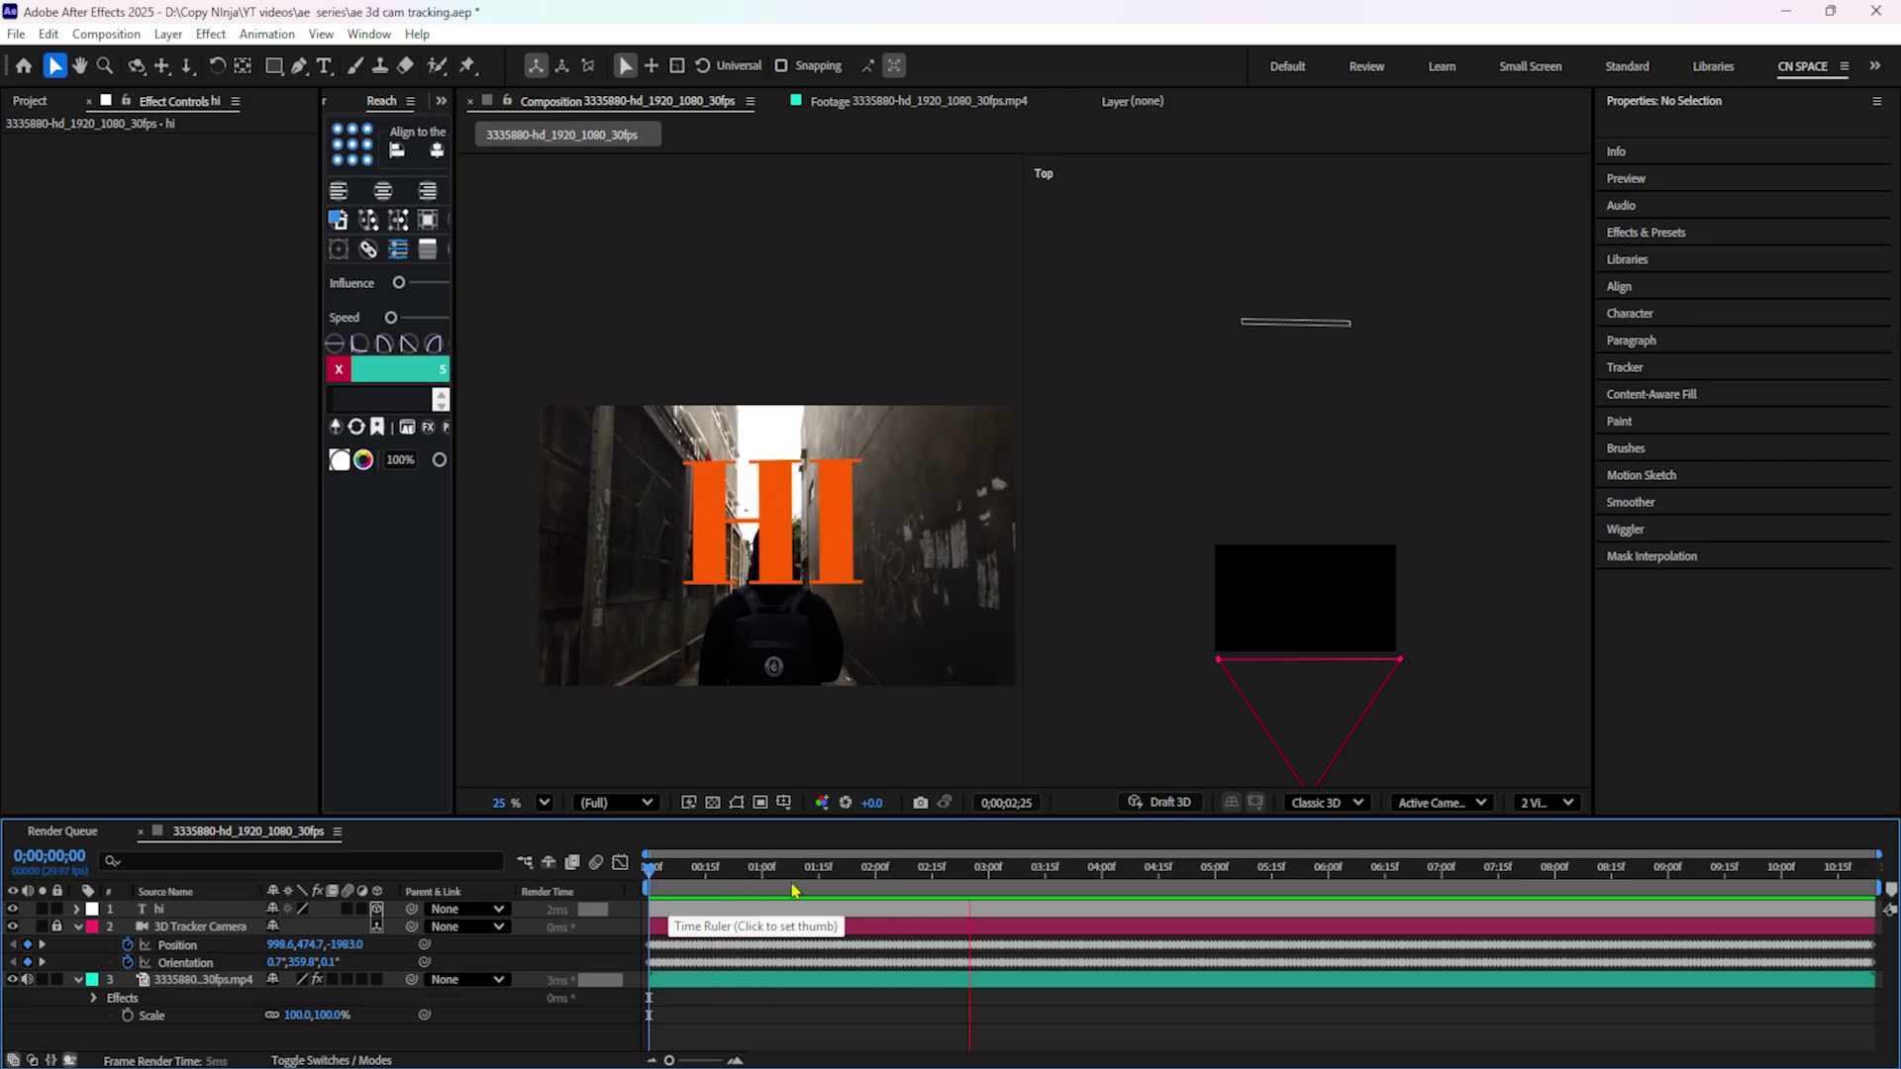
{"action": "key", "text": "space"}
Duplicate the "hi" layer, place the copy farther back at a depth of about 4864.5, and change its text to "vanakkam".
{"action": "left_click", "coordinate": [175, 910]}
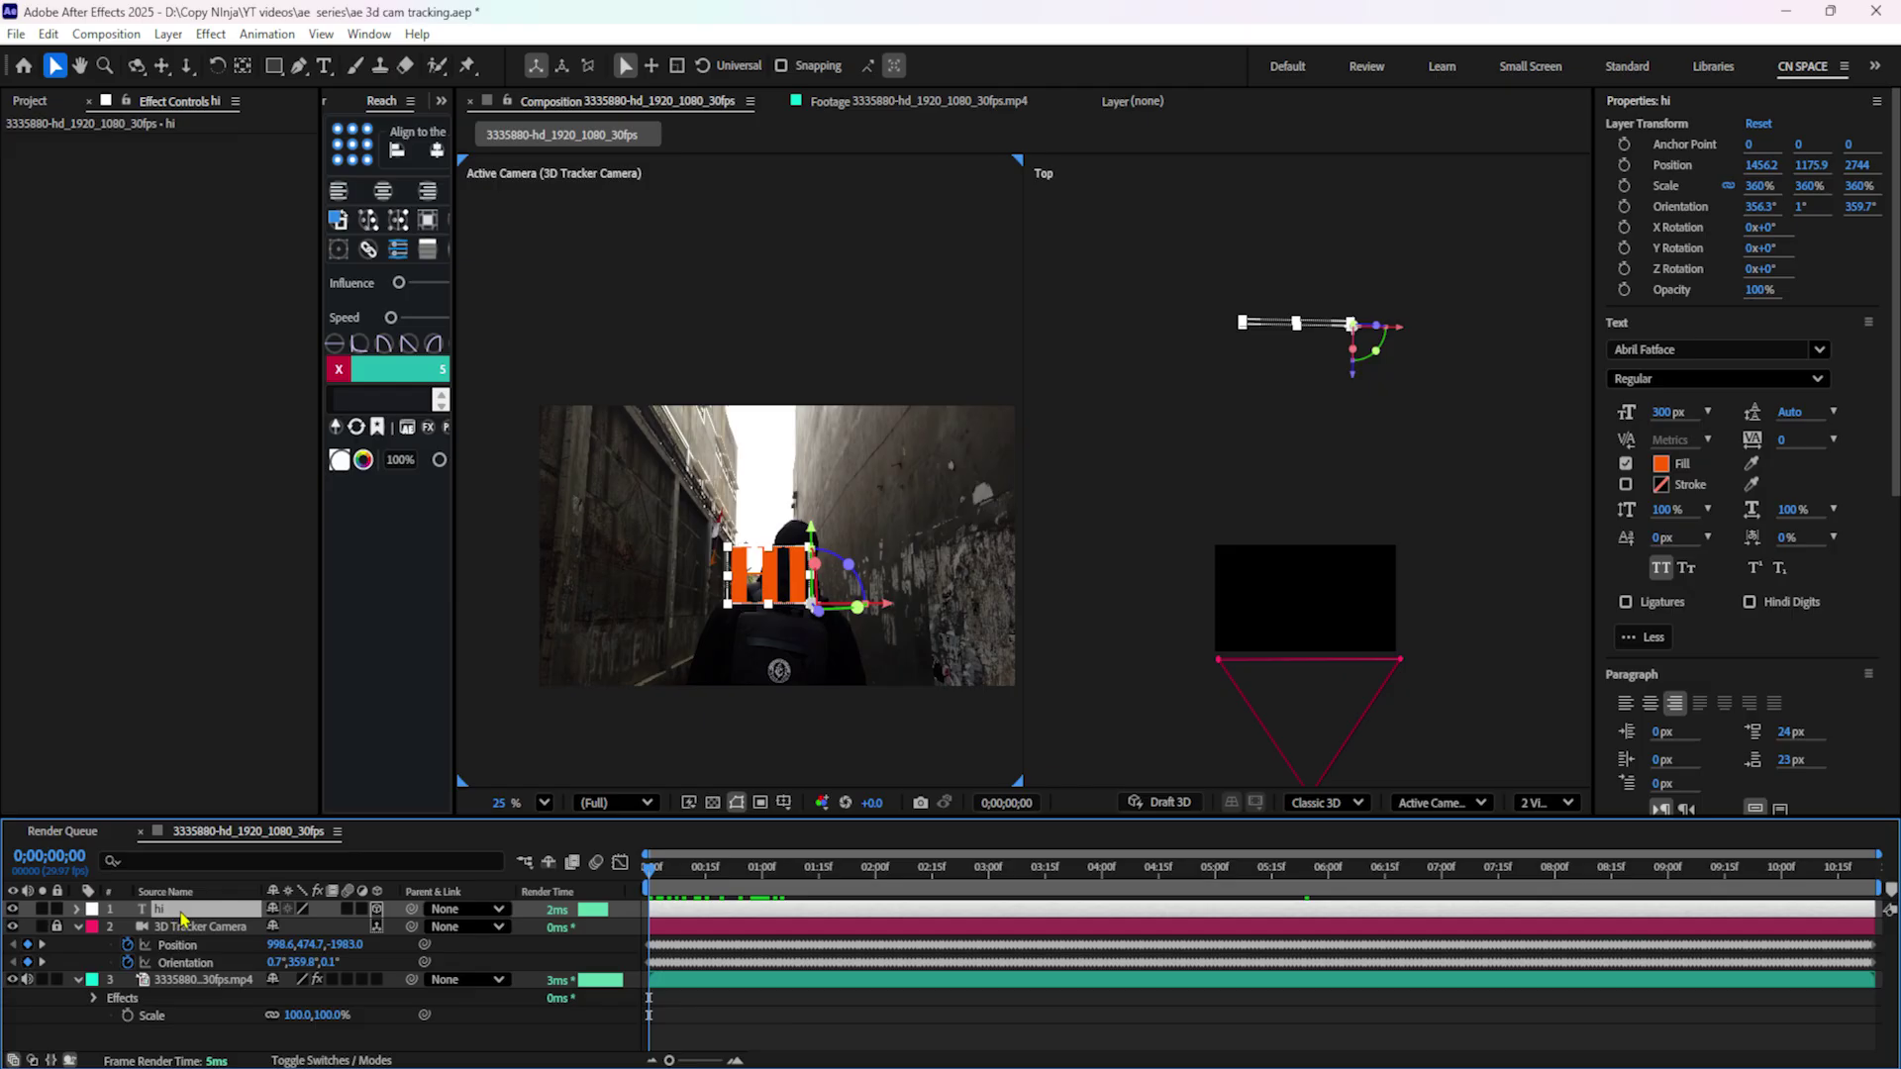
{"action": "key", "text": "ctrl+d"}
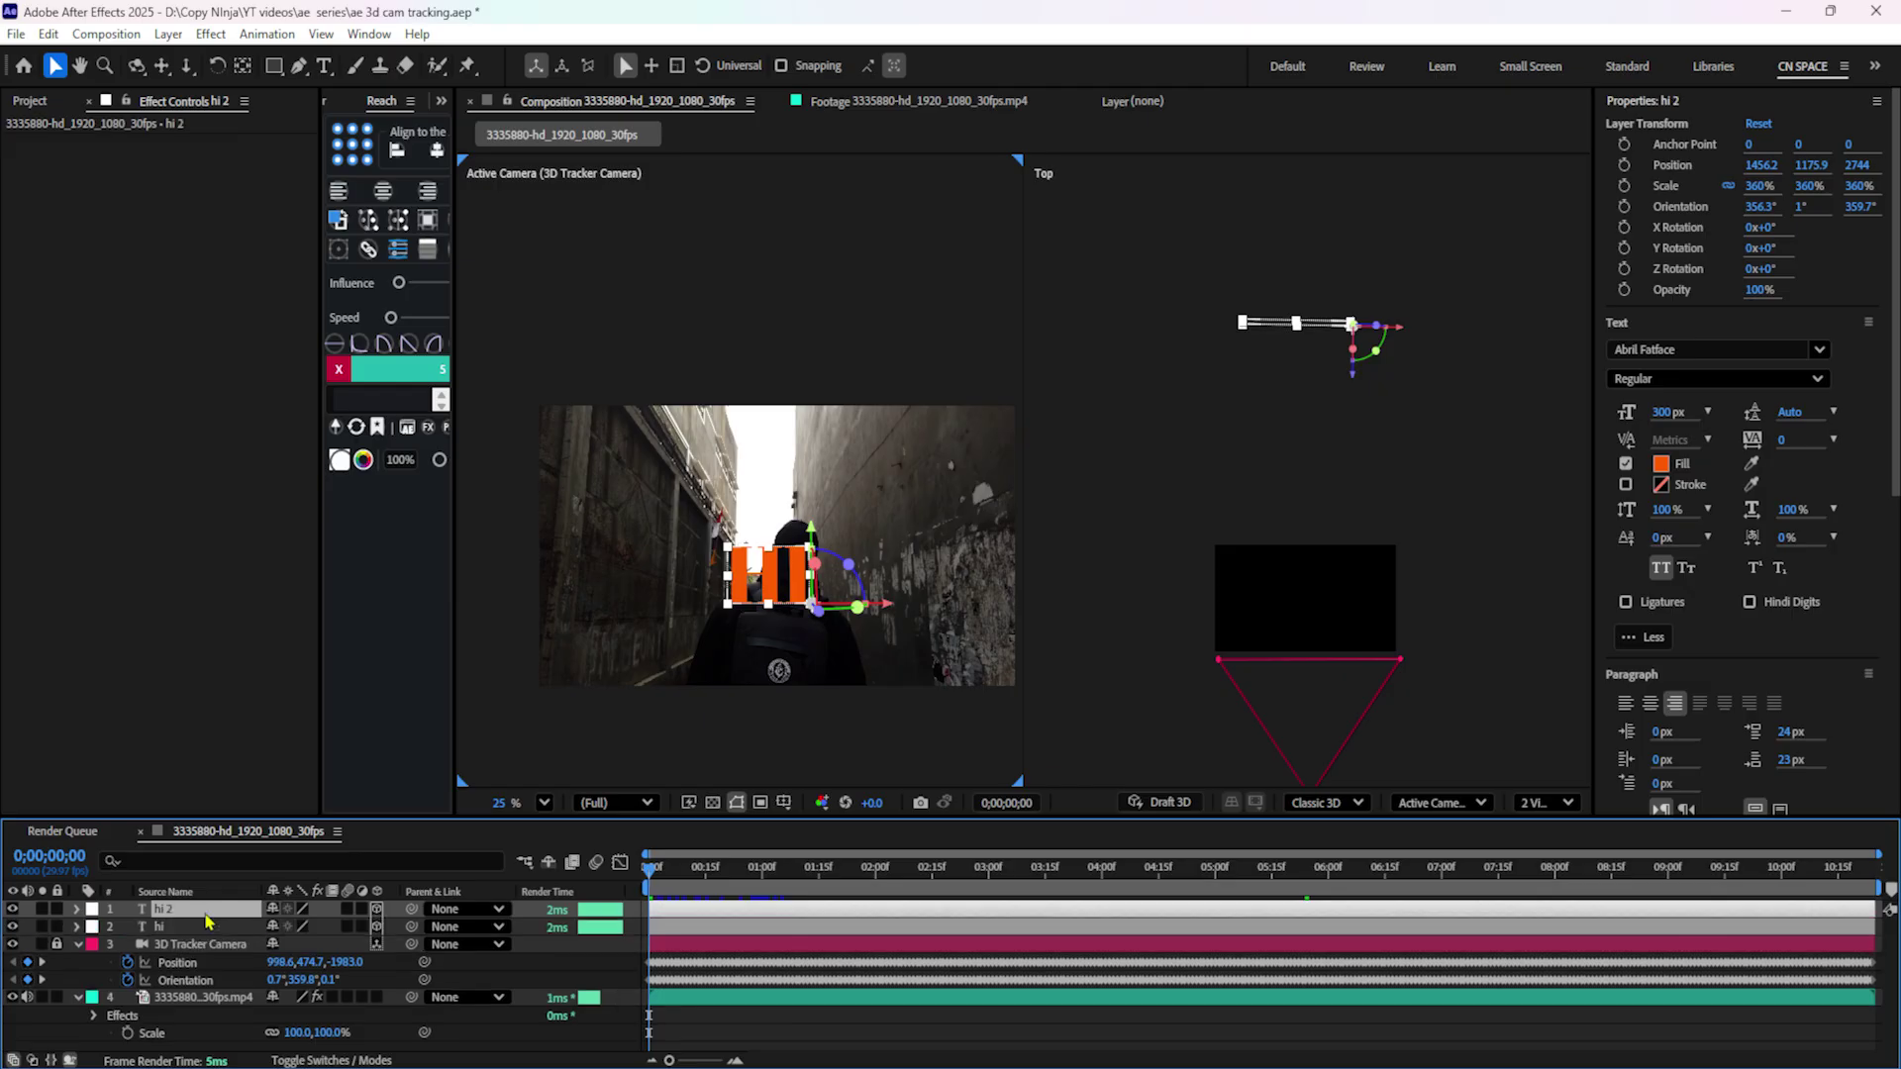
{"action": "left_click_drag", "start_coordinate": [1352, 379], "coordinate": [1352, 288]}
{"action": "double_click", "coordinate": [760, 571]}
{"action": "type", "text": "vanakkam"}
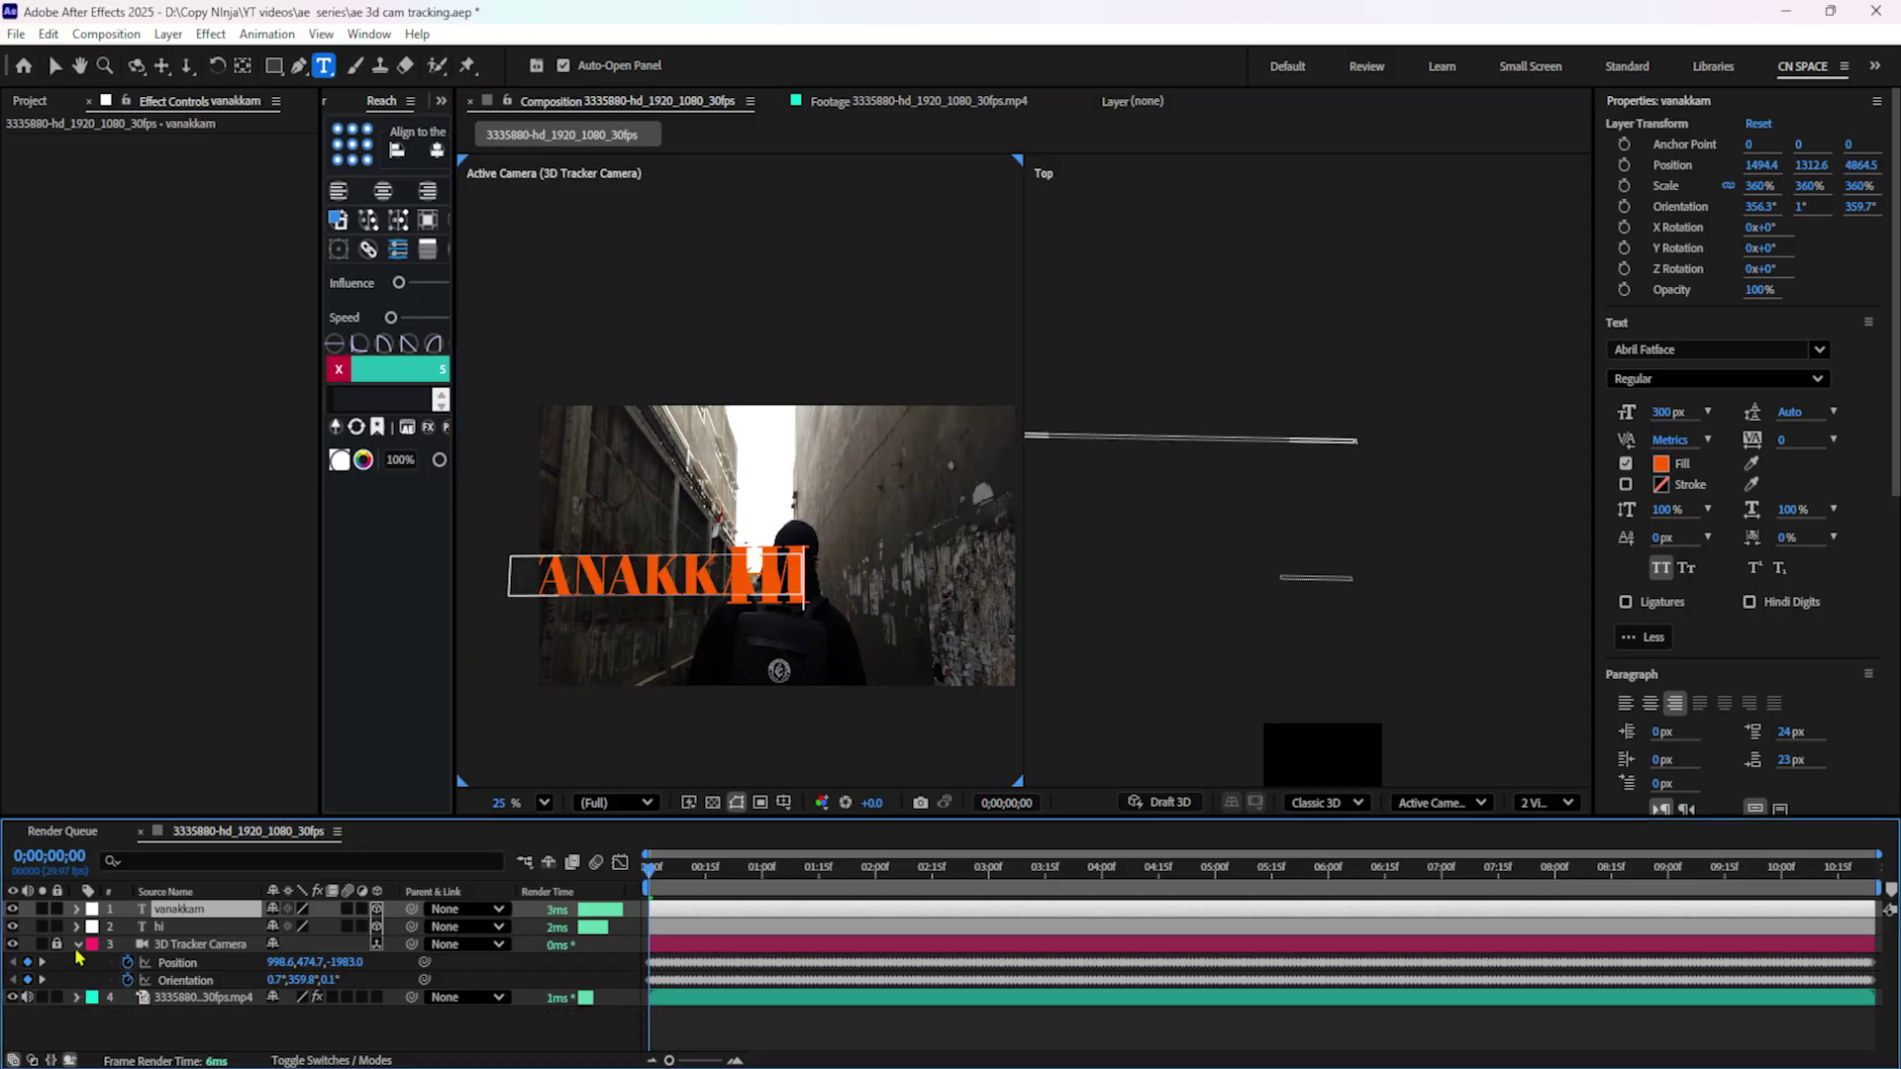
{"action": "left_click", "coordinate": [114, 1026]}
Move the "vanakkam" text's anchor point by hand to about the middle of its baseline.
{"action": "left_click", "coordinate": [180, 909]}
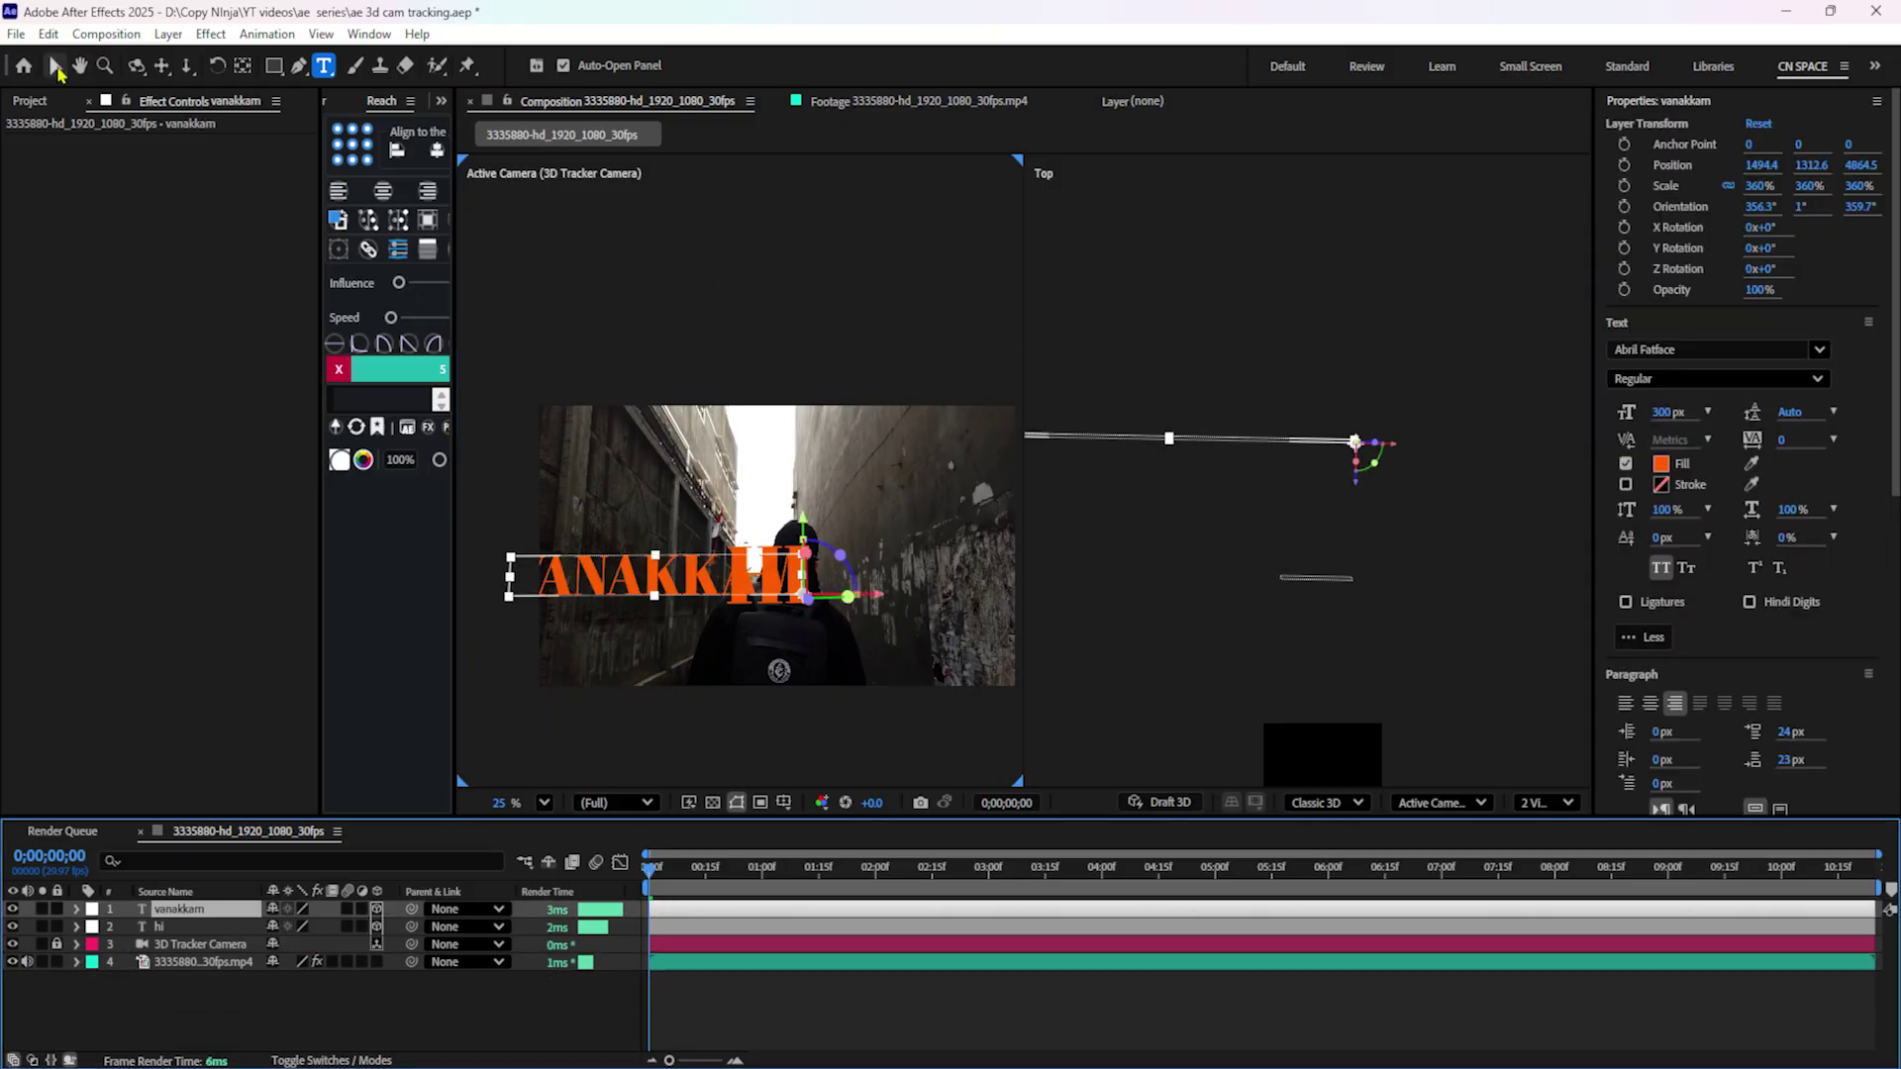
{"action": "left_click", "coordinate": [55, 67]}
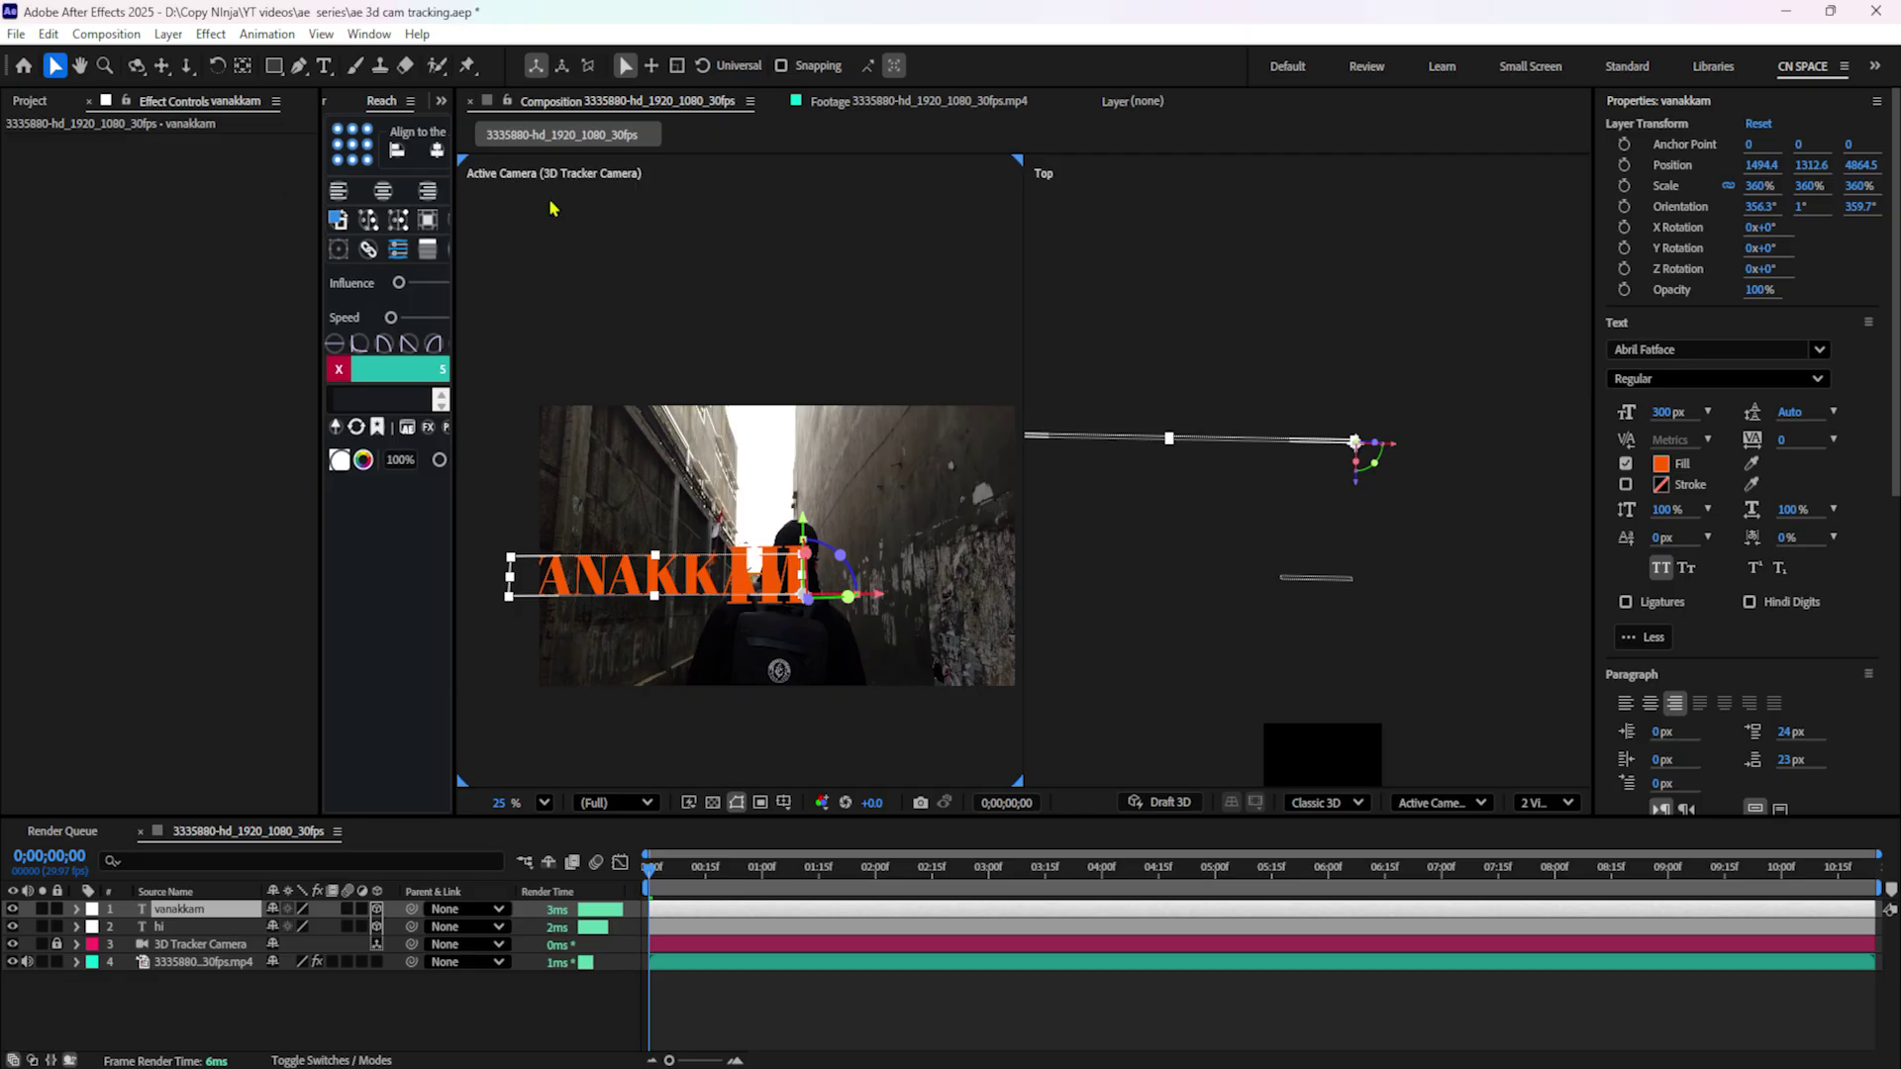
{"action": "left_click", "coordinate": [242, 69]}
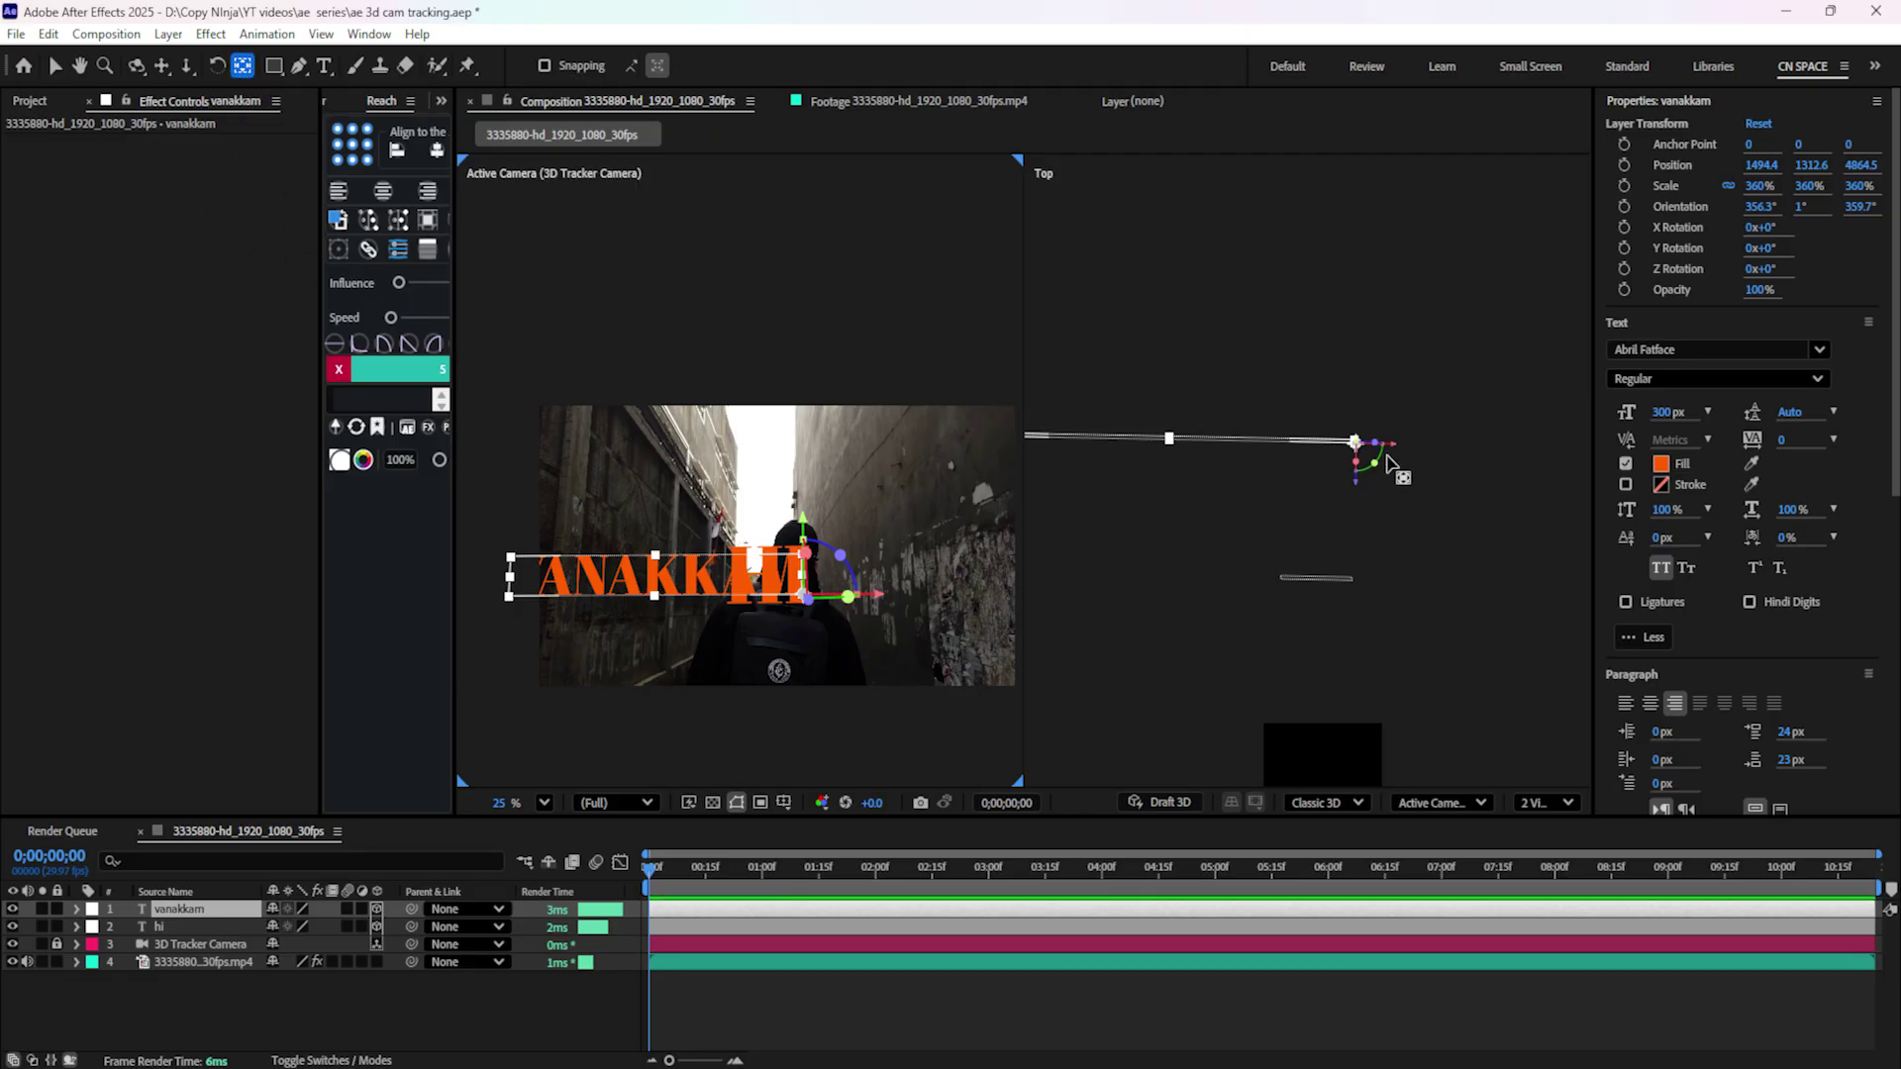
{"action": "left_click_drag", "start_coordinate": [1396, 457], "coordinate": [1206, 498]}
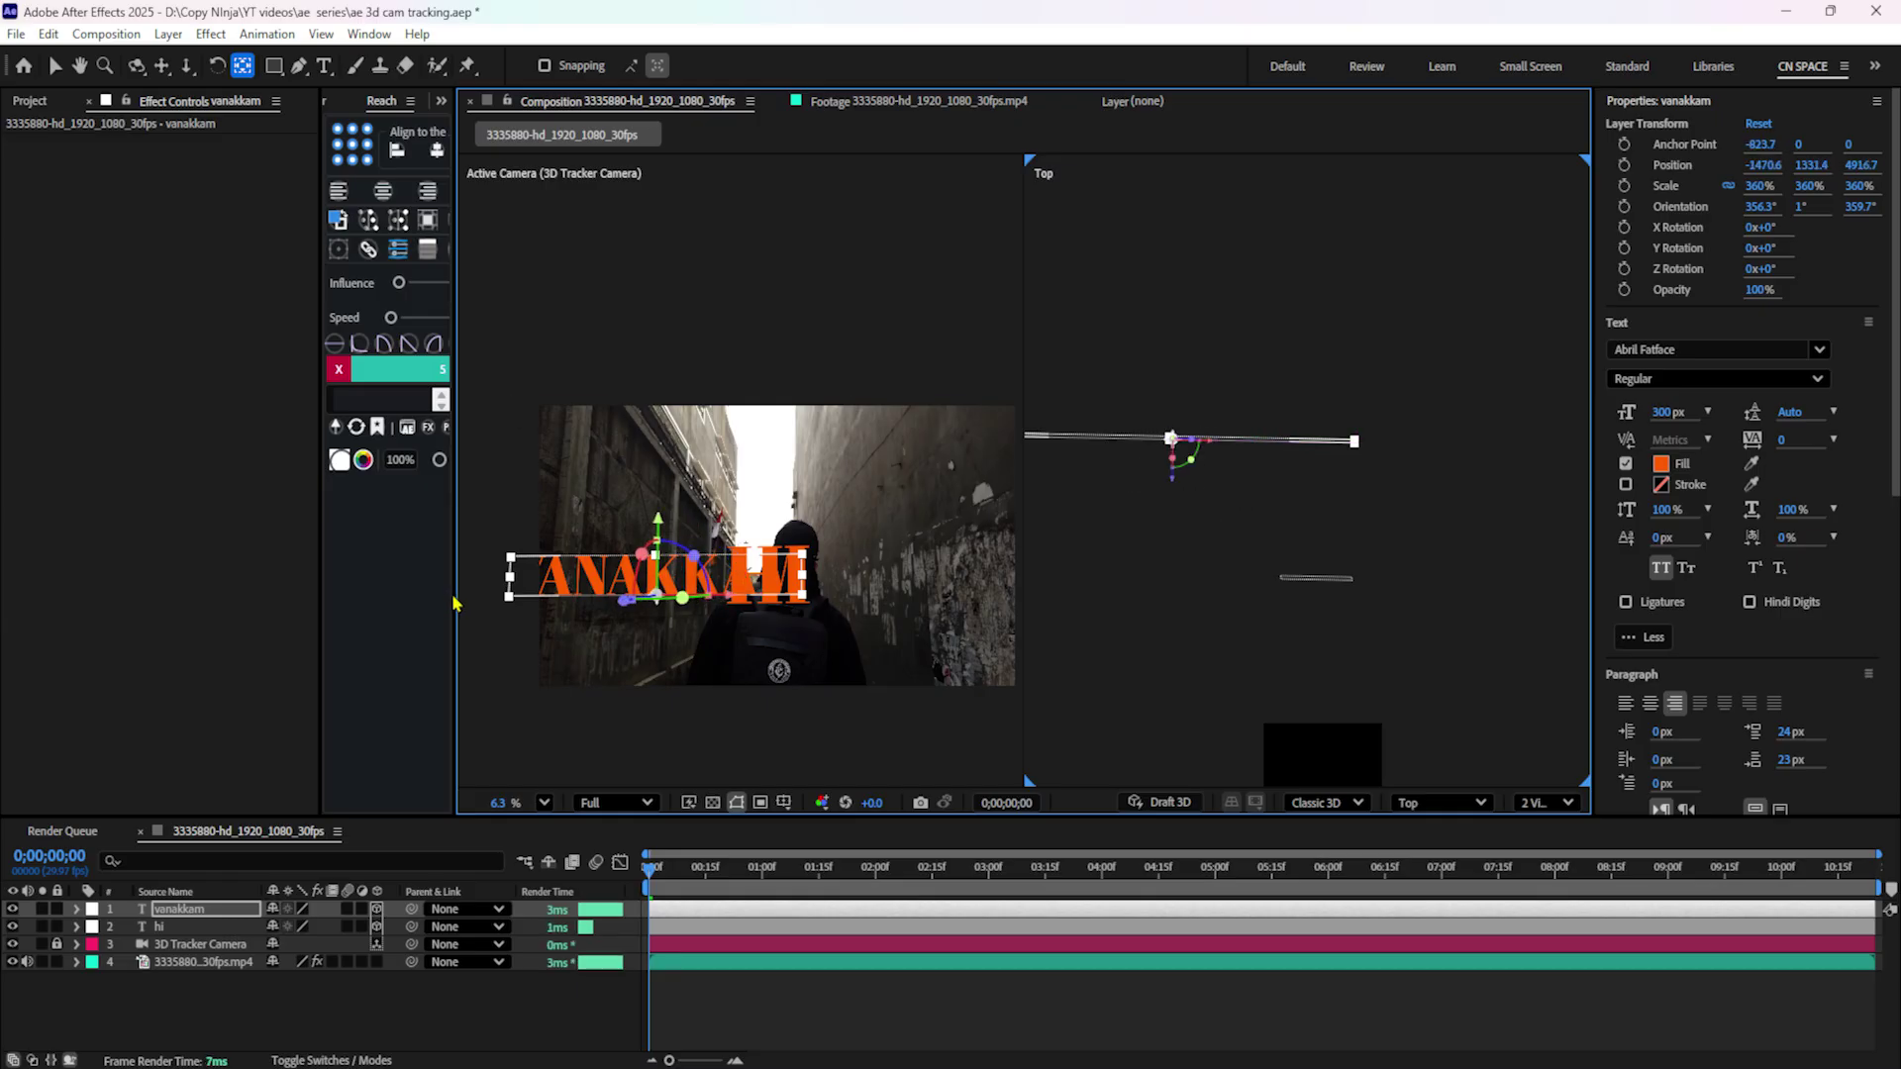
Widen the Reach panel and use it to center the "vanakkam" text's anchor point.
{"action": "left_click_drag", "start_coordinate": [456, 594], "coordinate": [650, 604]}
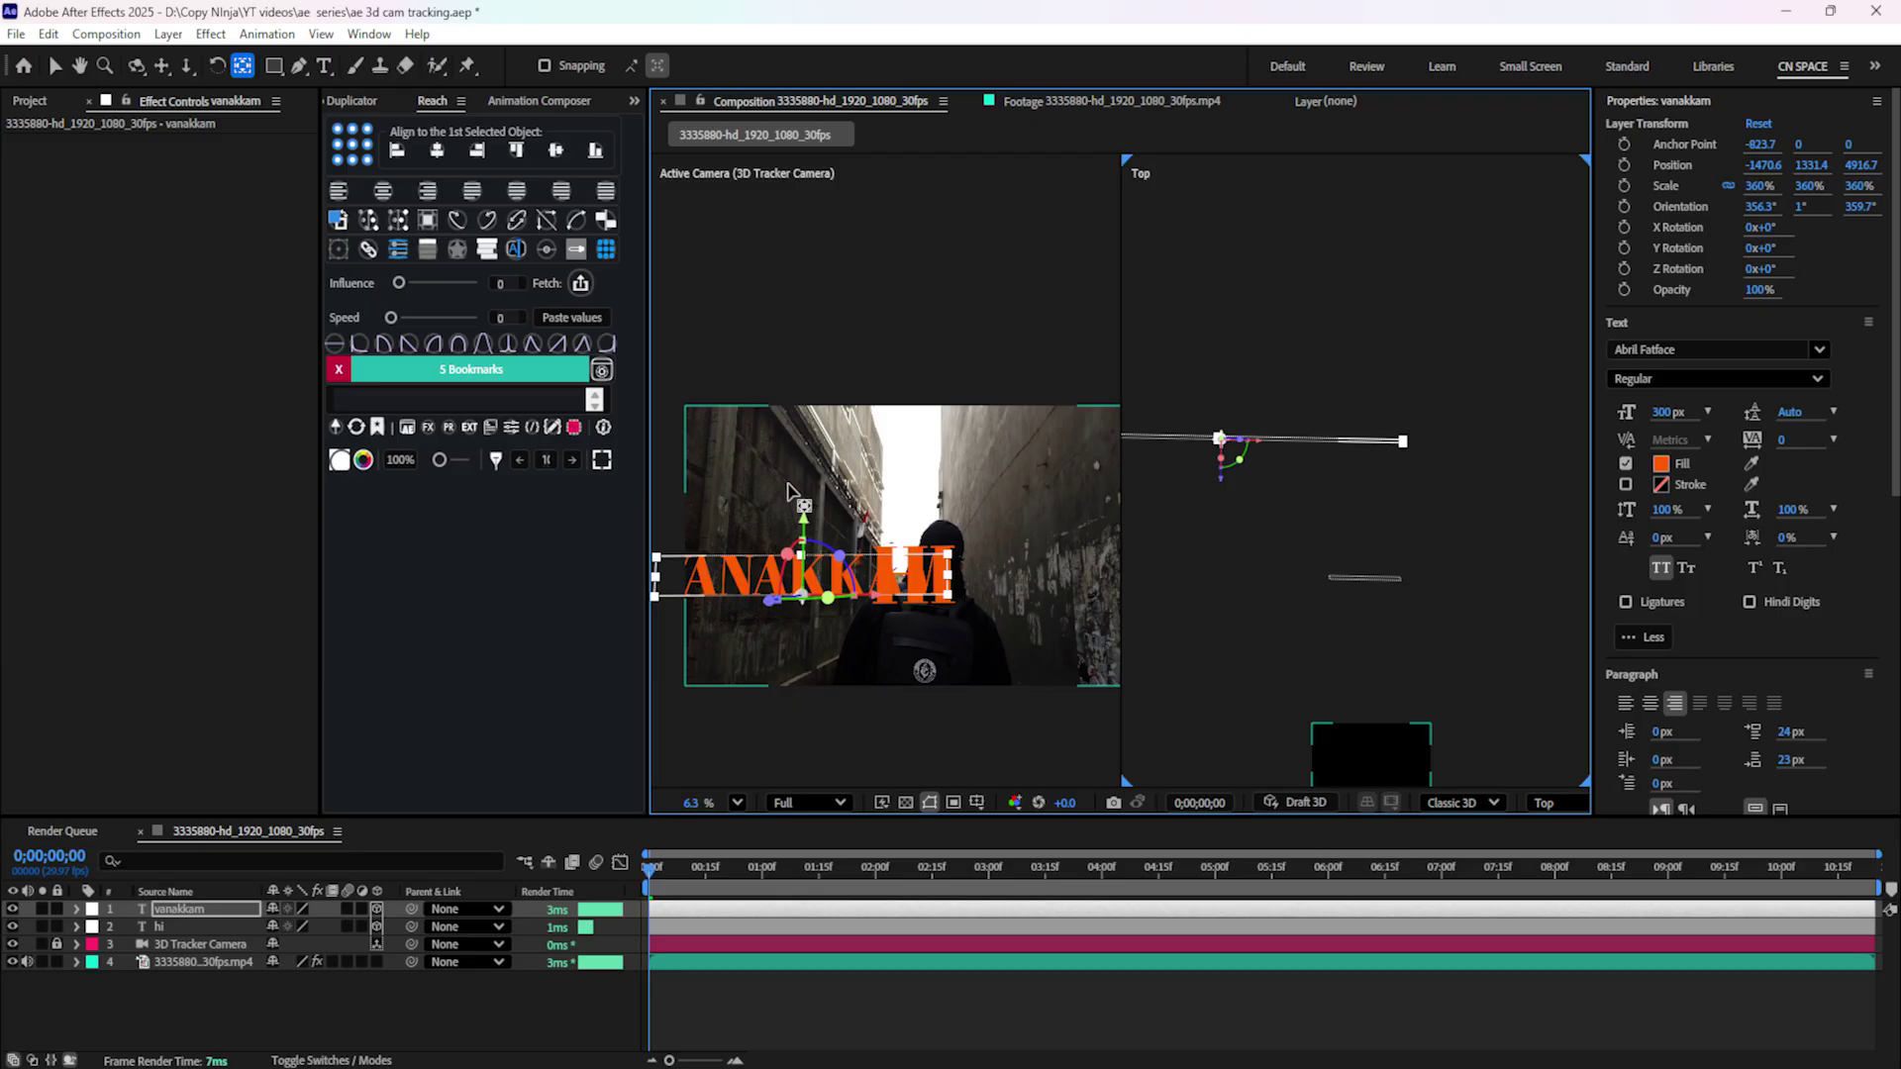
{"action": "left_click", "coordinate": [54, 65]}
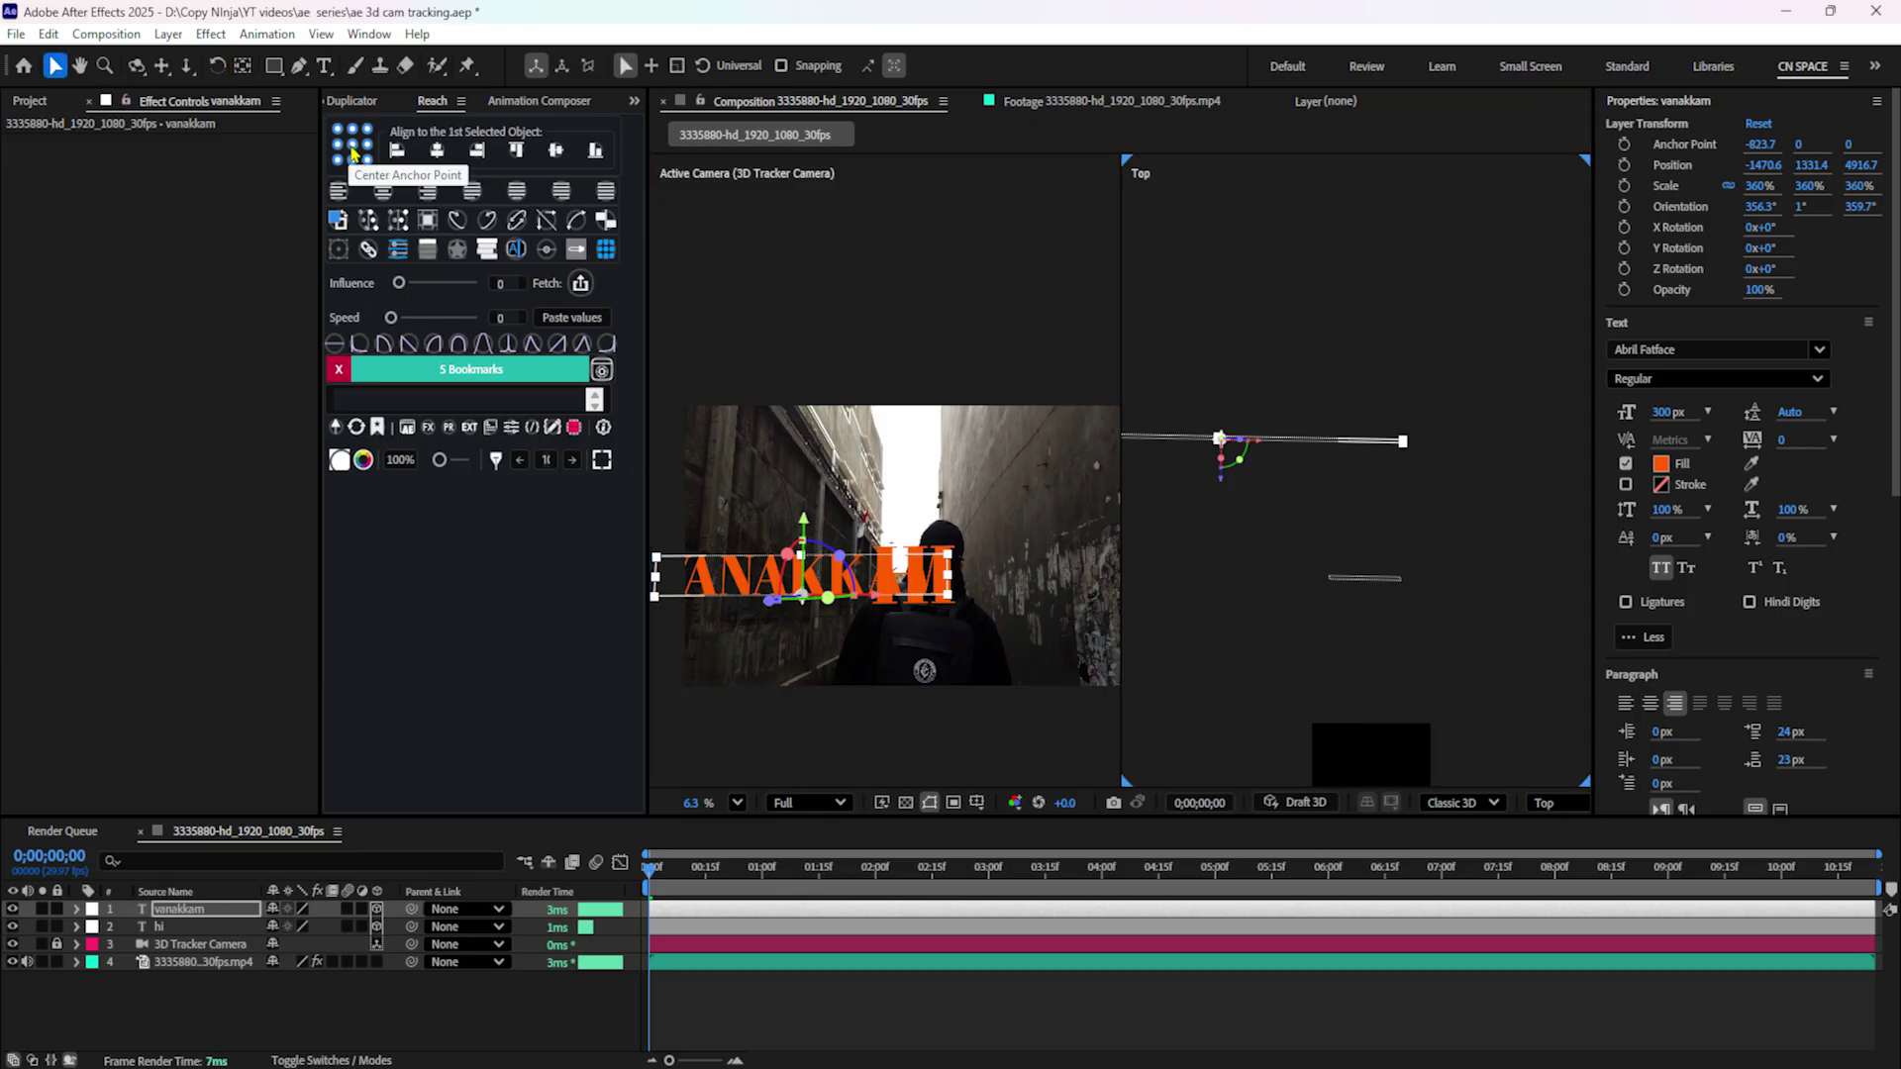
{"action": "left_click", "coordinate": [352, 147]}
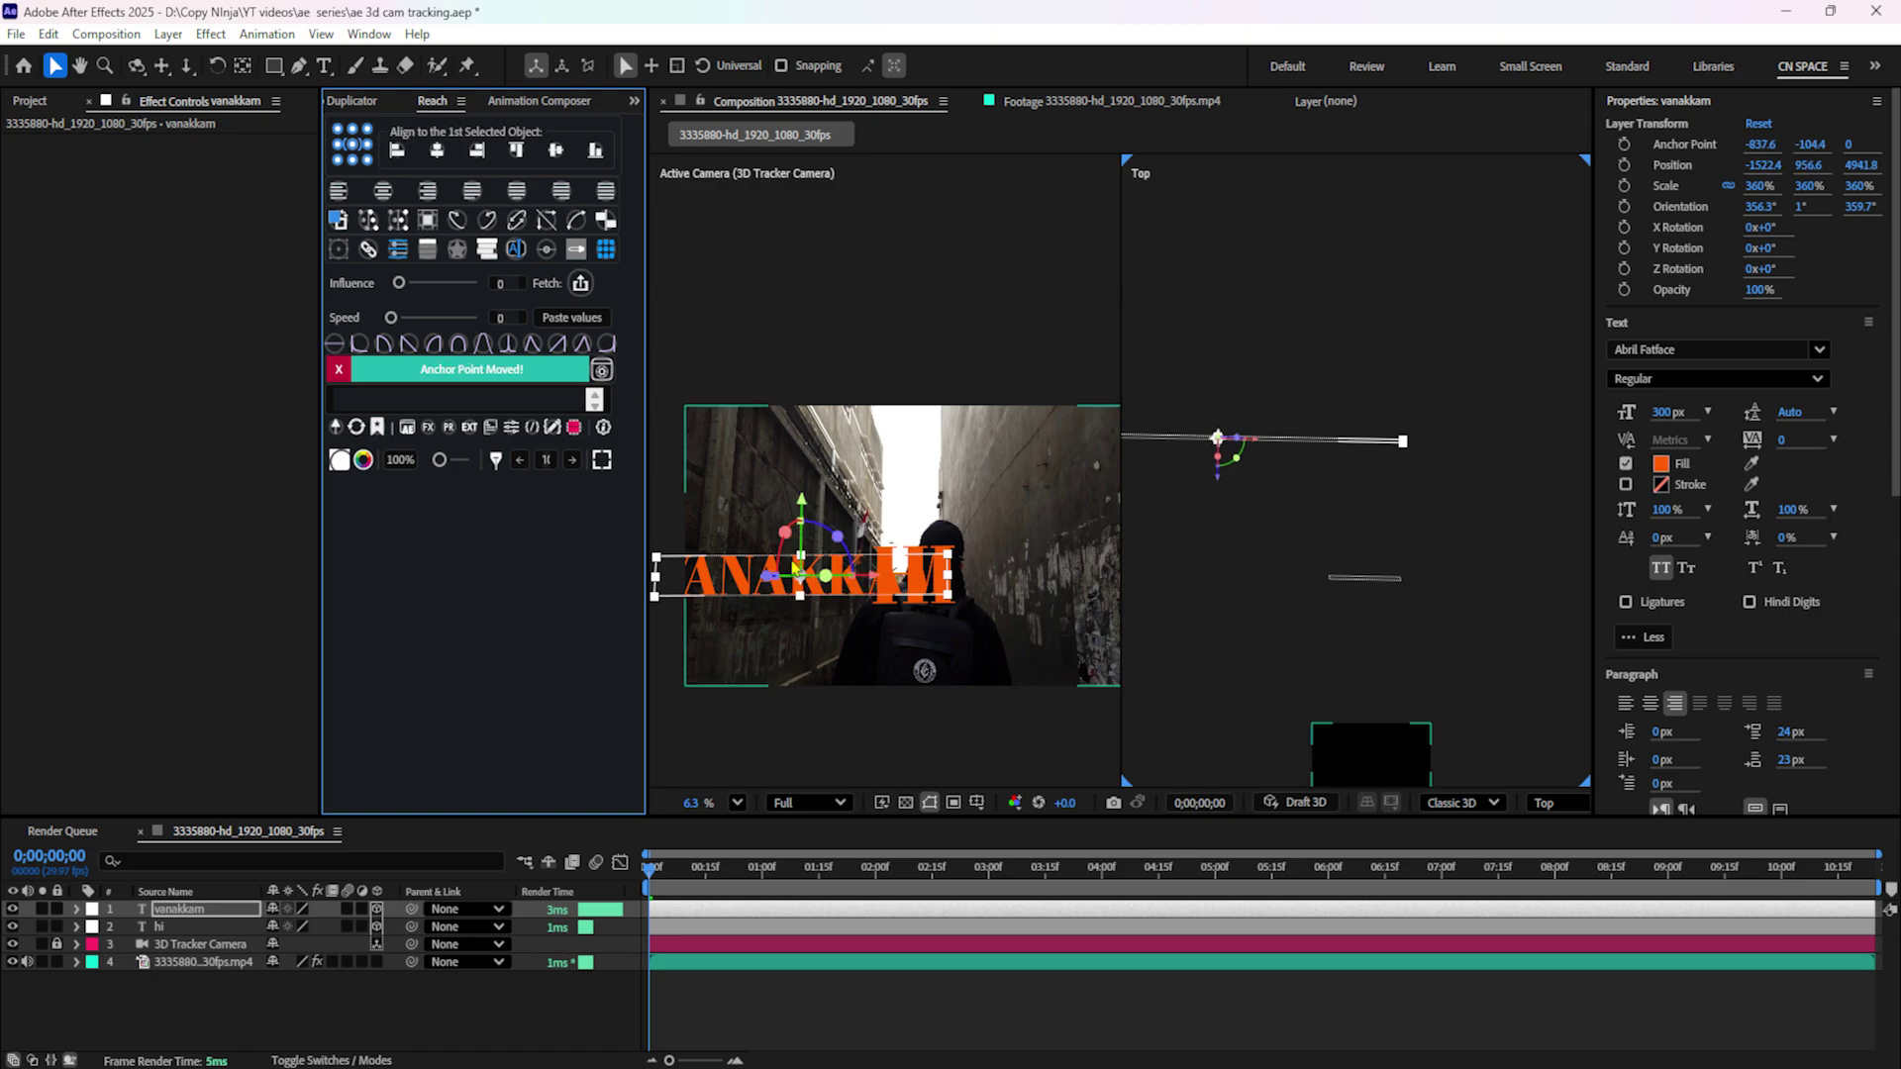
Return to a single active-camera view and preview both texts from the start.
{"action": "left_click", "coordinate": [1786, 803]}
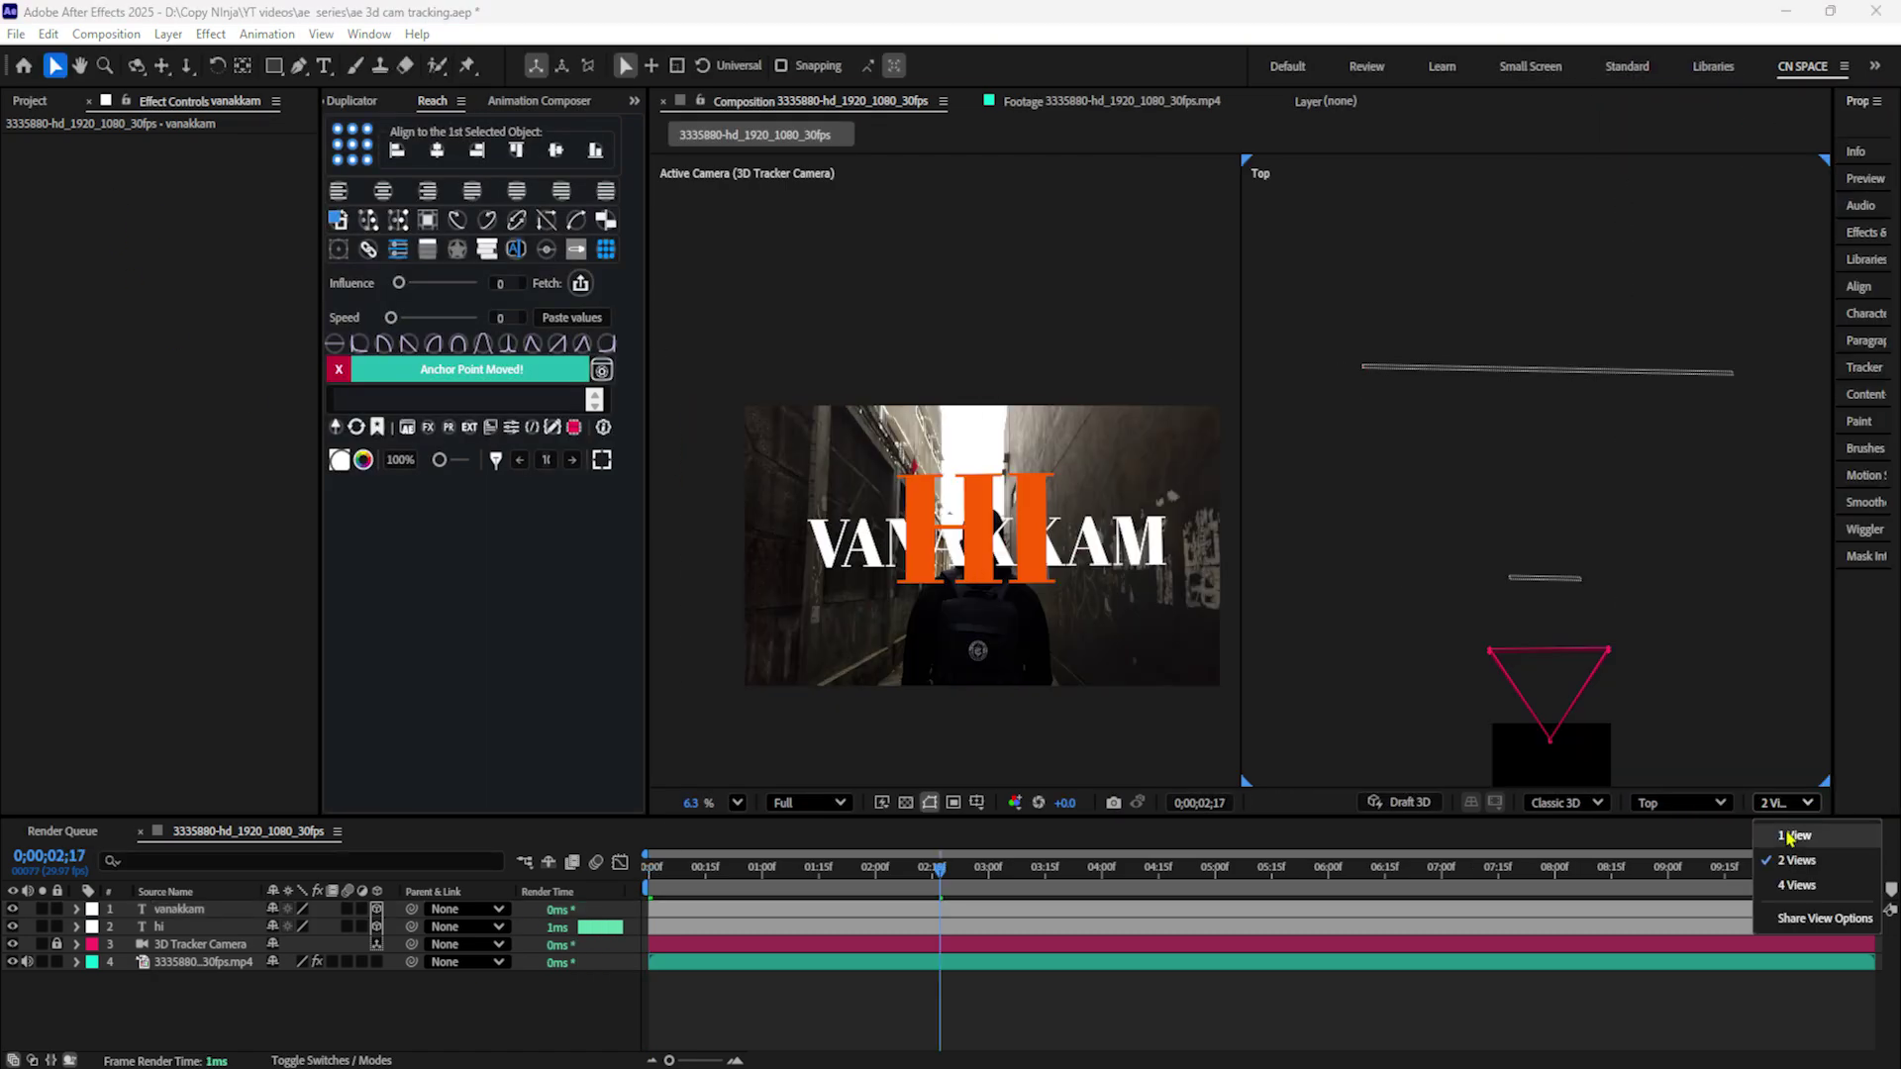
{"action": "left_click", "coordinate": [1788, 834]}
{"action": "key", "text": "space"}
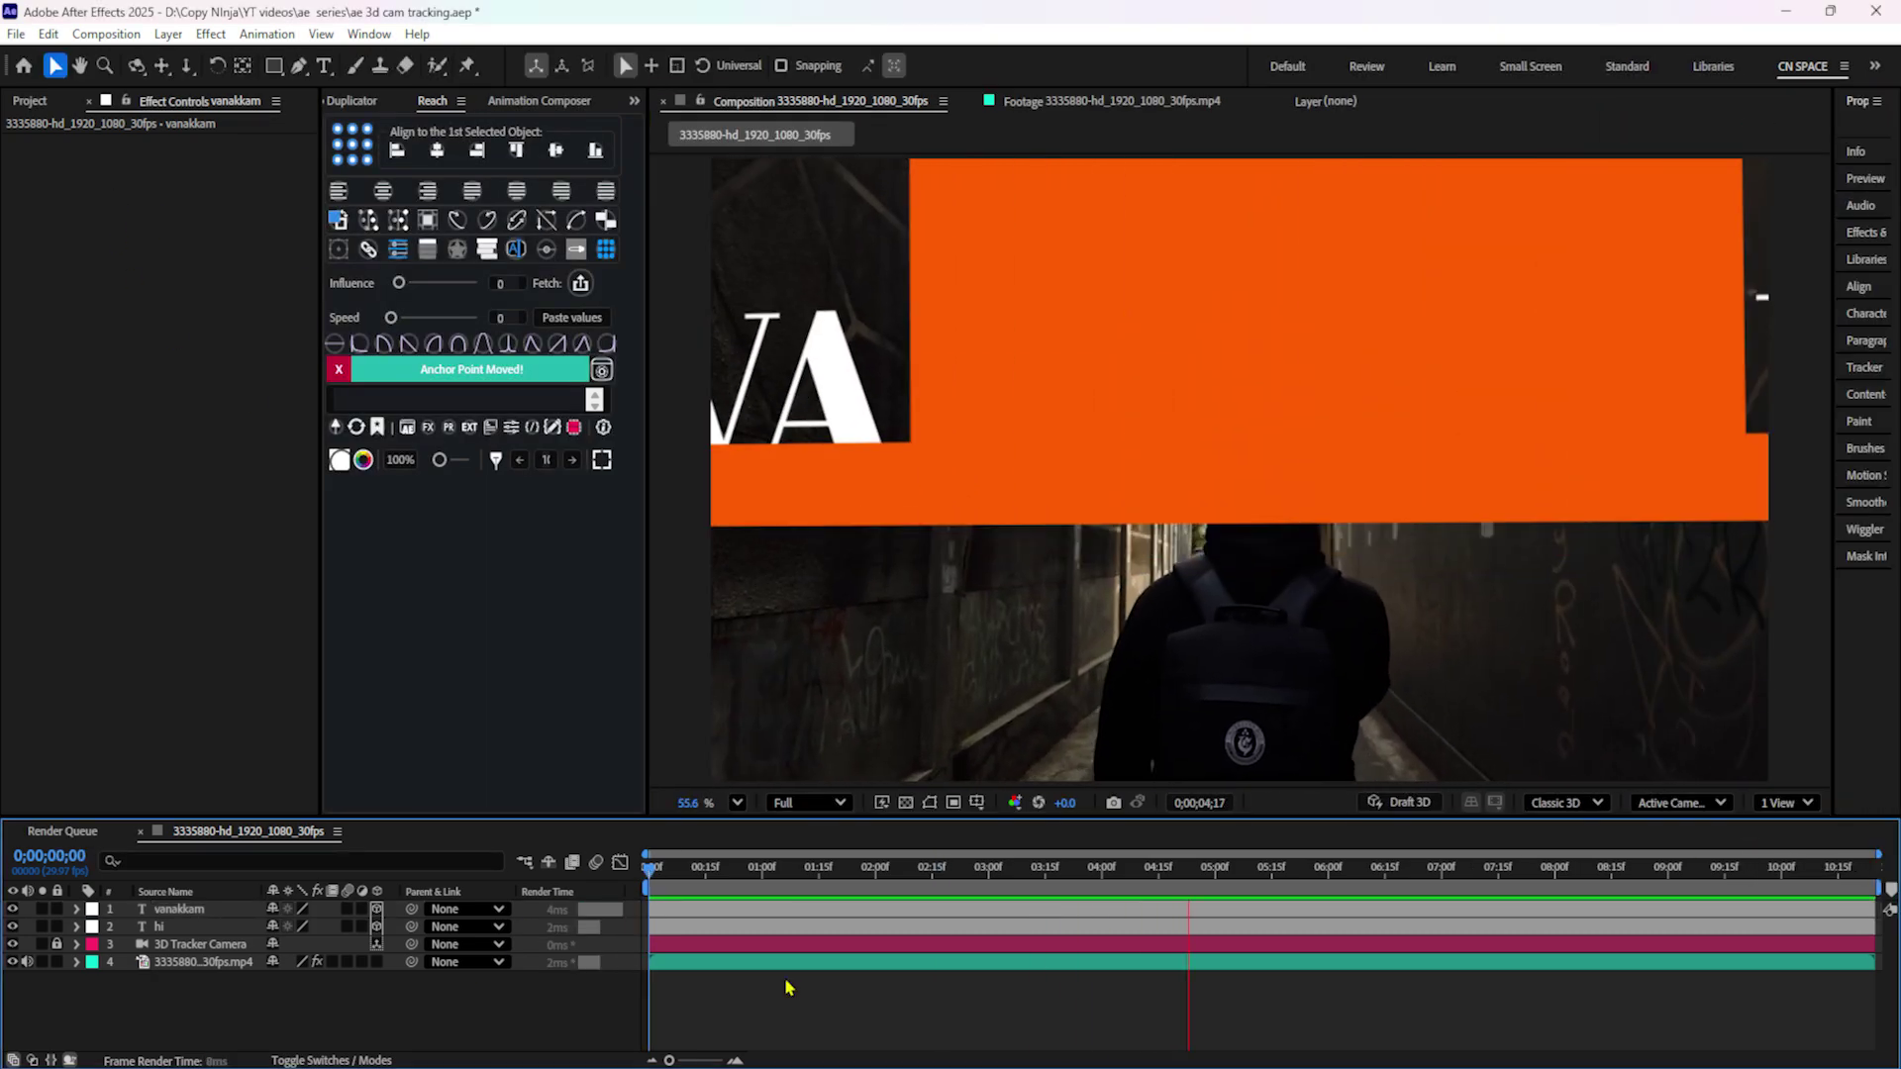
At 0;00;00;07, copy the "hi" layer's position and paste it onto the "vanakkam" layer.
{"action": "mouse_move", "coordinate": [1107, 867]}
{"action": "left_mouse_down"}
{"action": "mouse_move", "coordinate": [1060, 867]}
{"action": "mouse_move", "coordinate": [1099, 867]}
{"action": "left_mouse_up"}
{"action": "left_click", "coordinate": [1035, 473]}
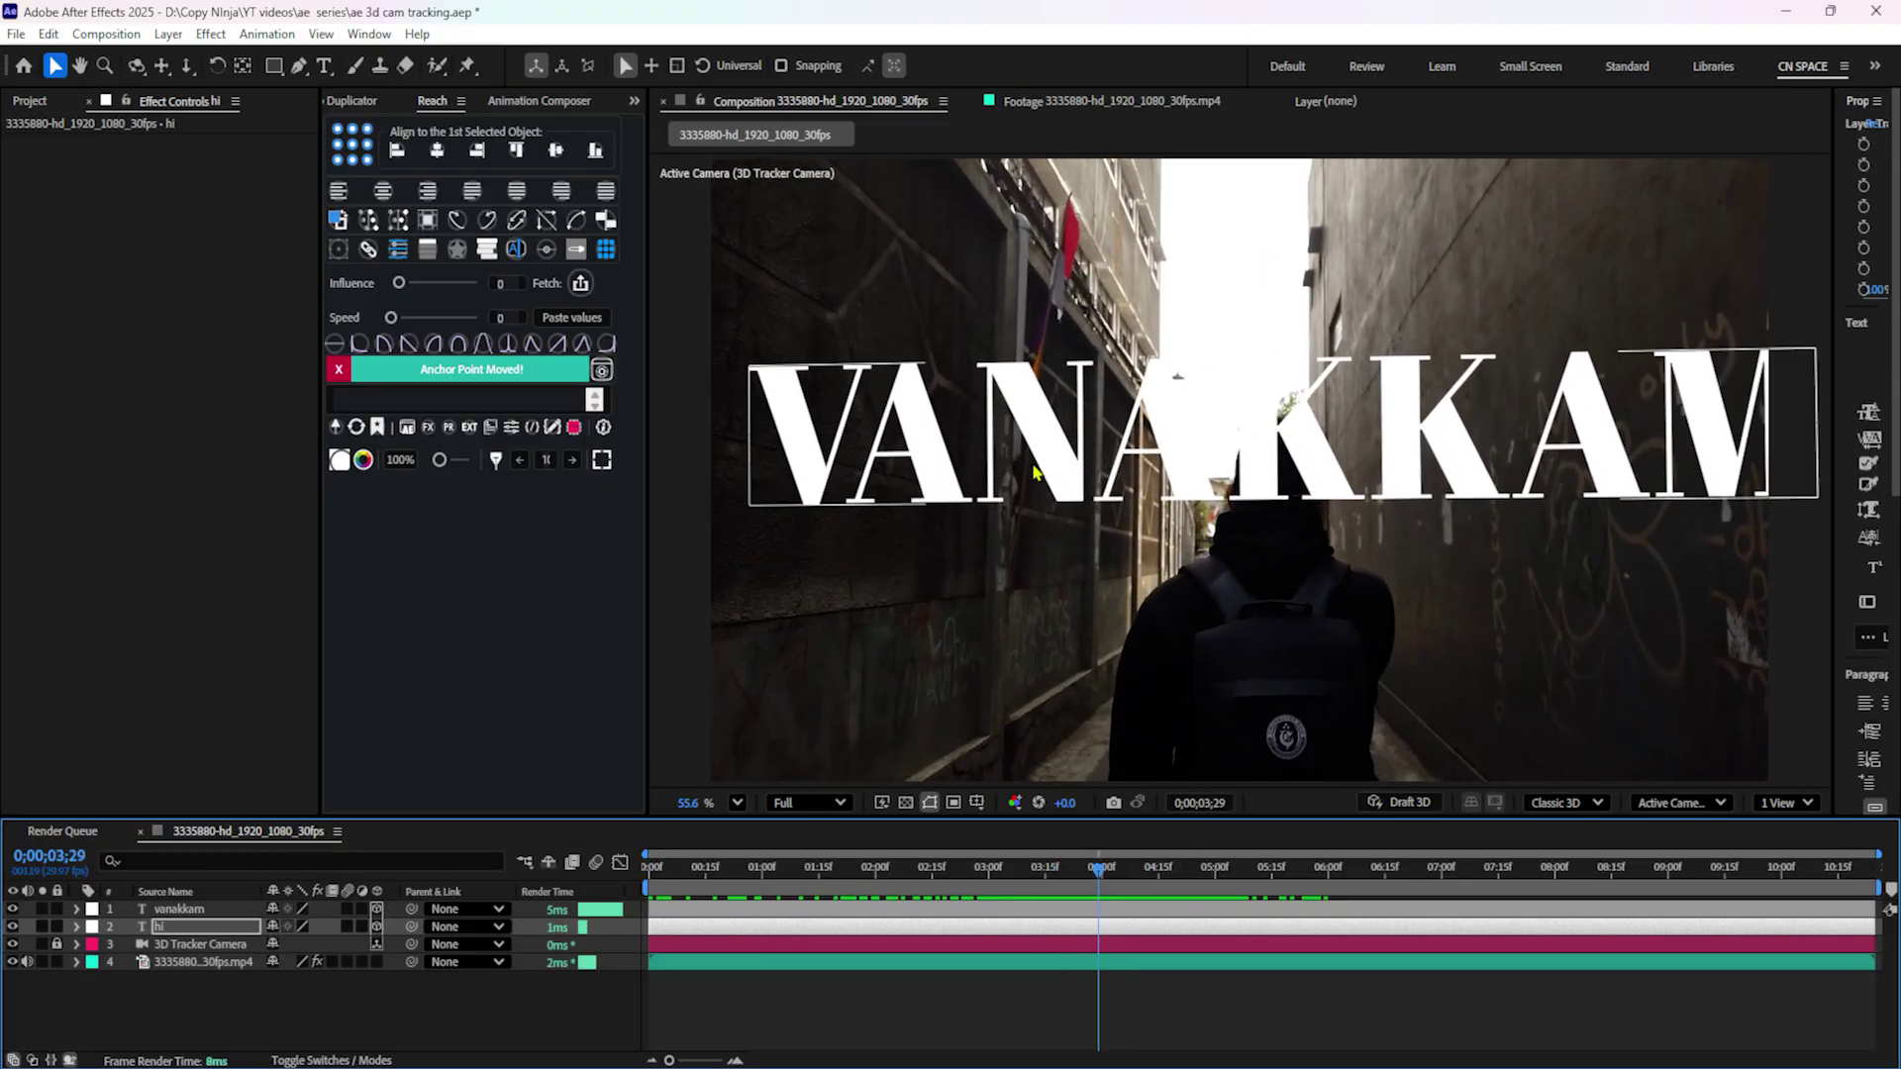
{"action": "left_click_drag", "start_coordinate": [1099, 867], "coordinate": [677, 928]}
{"action": "key", "text": "Return"}
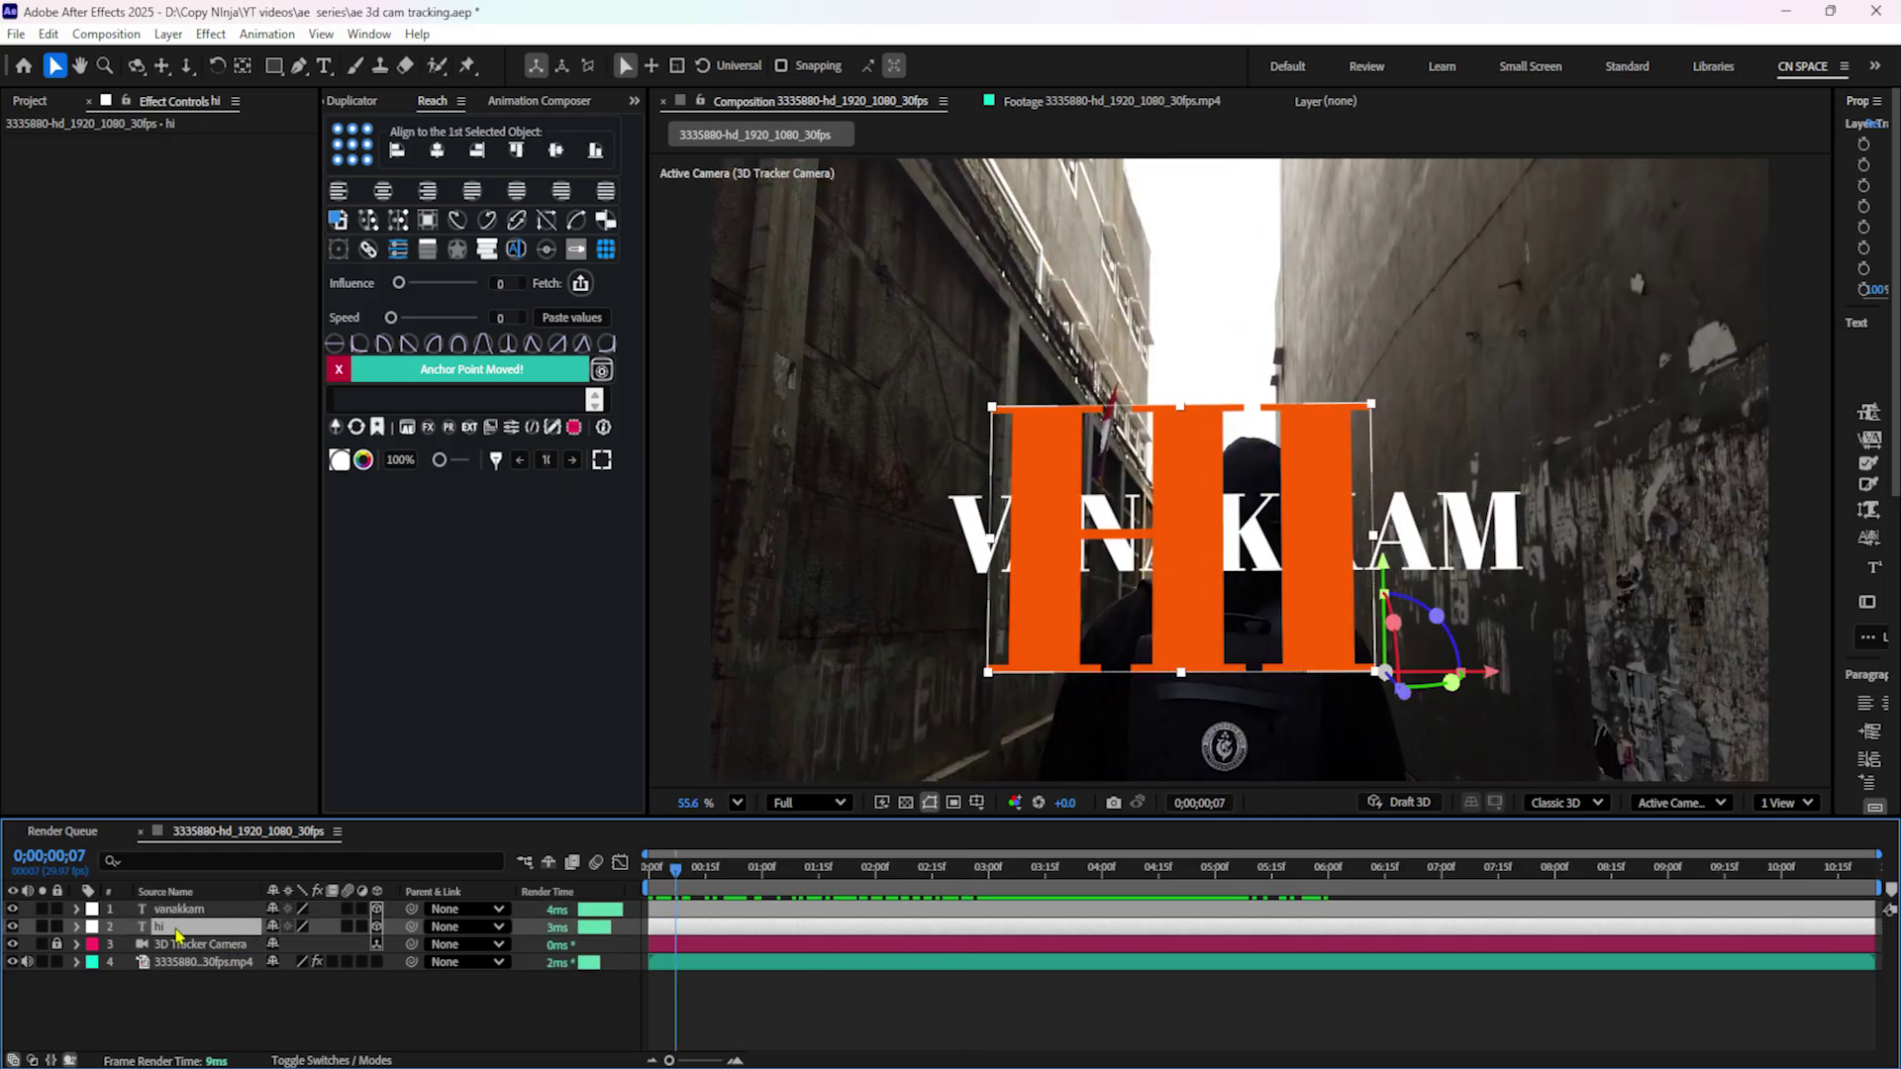
{"action": "key", "text": "p"}
{"action": "key", "text": "Return"}
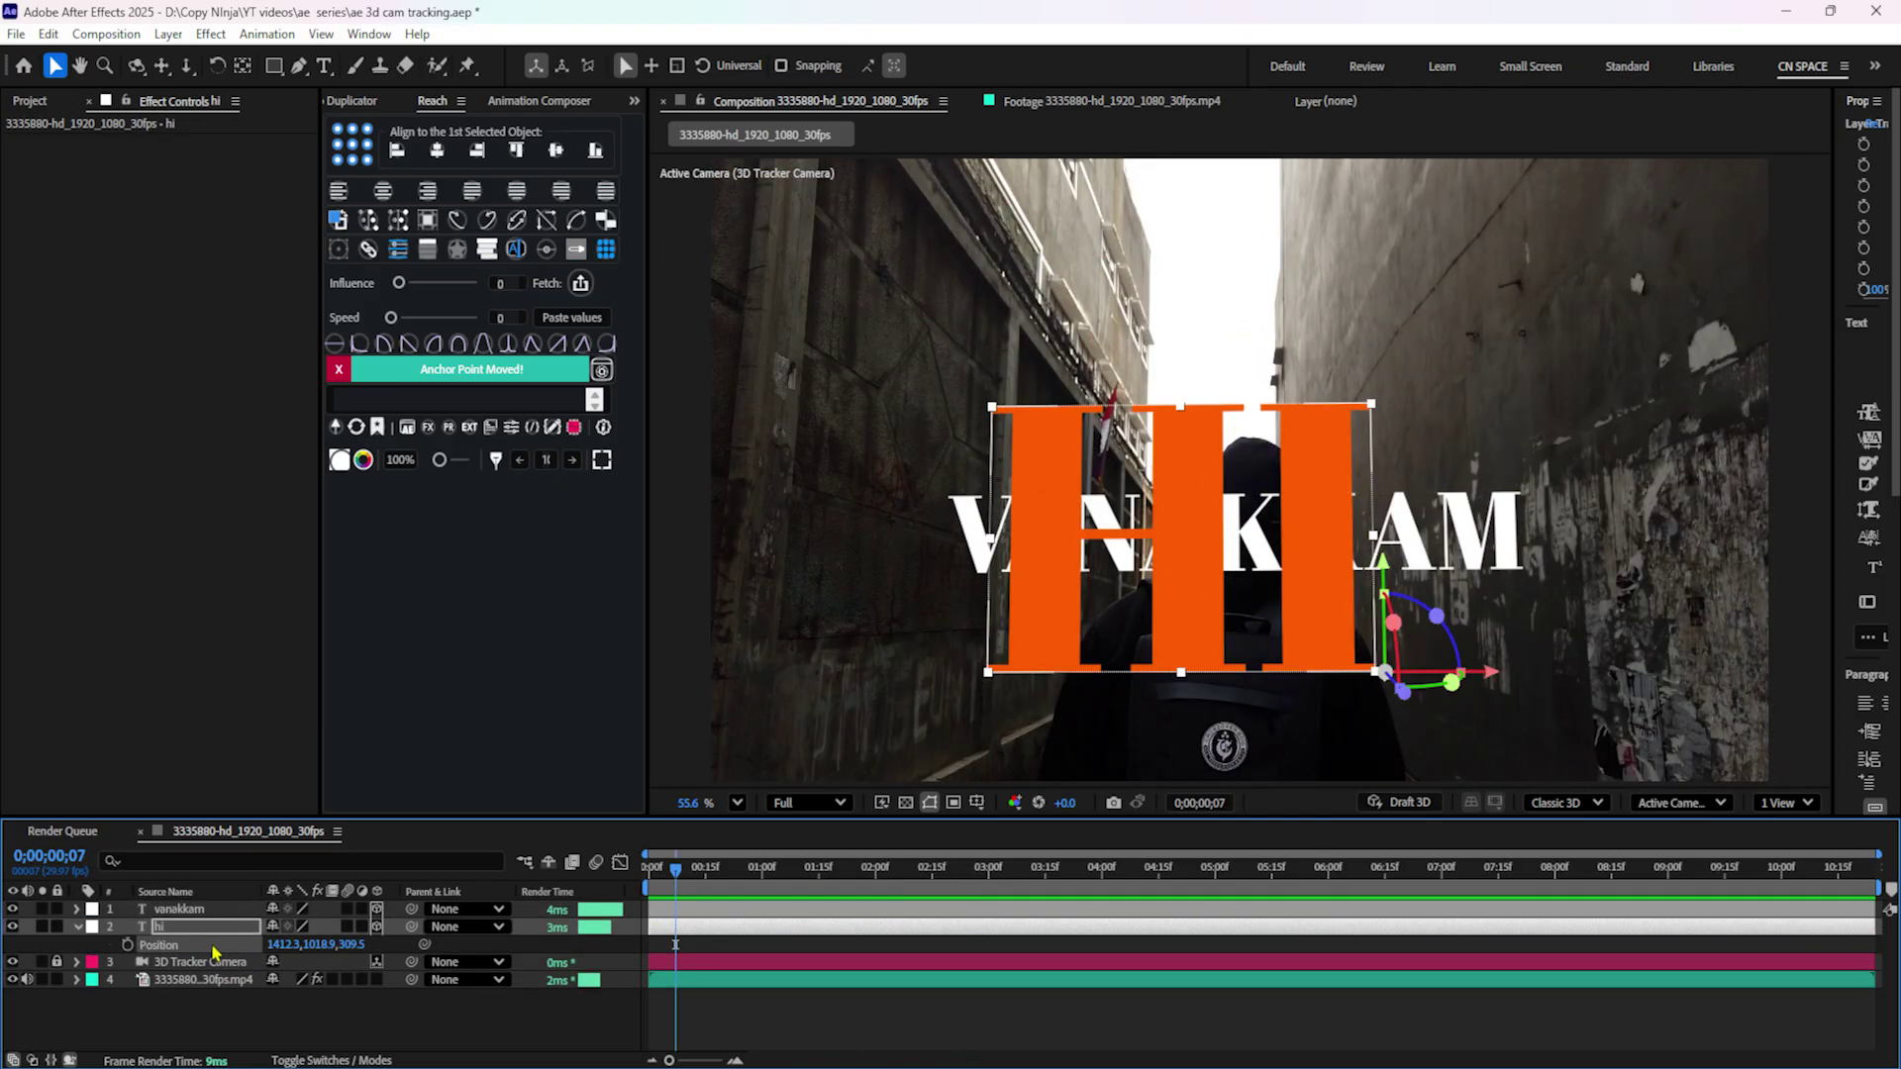
{"action": "left_click", "coordinate": [213, 909]}
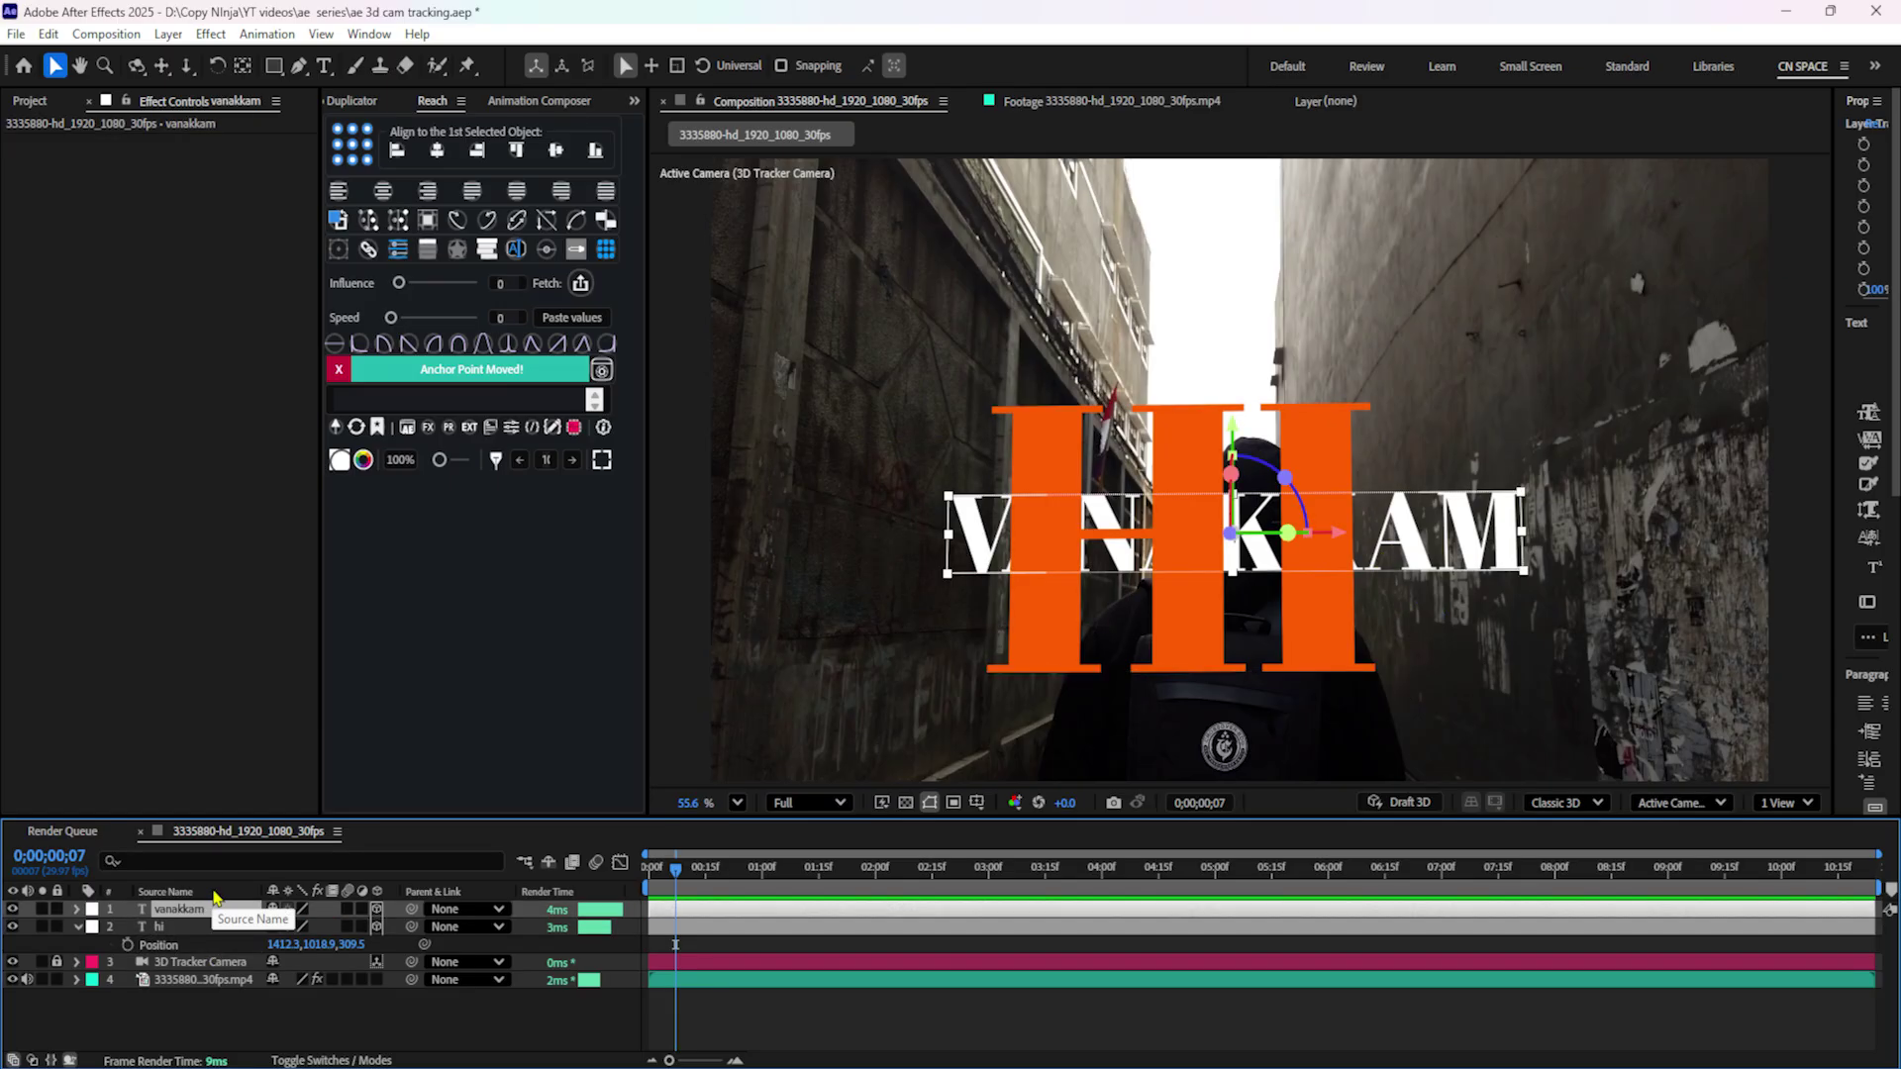
{"action": "key", "text": "ctrl+v"}
At the first frame, switch to two views, push the "vanakkam" text back behind "hi" in the top view, and preview.
{"action": "left_click_drag", "start_coordinate": [678, 885], "coordinate": [648, 884]}
{"action": "scroll", "coordinate": [1265, 659], "scroll_direction": "down", "scroll_amount": 3}
{"action": "left_click", "coordinate": [1788, 803]}
{"action": "left_click", "coordinate": [1797, 850]}
{"action": "left_click_drag", "start_coordinate": [1667, 570], "coordinate": [1668, 158]}
{"action": "key", "text": "space"}
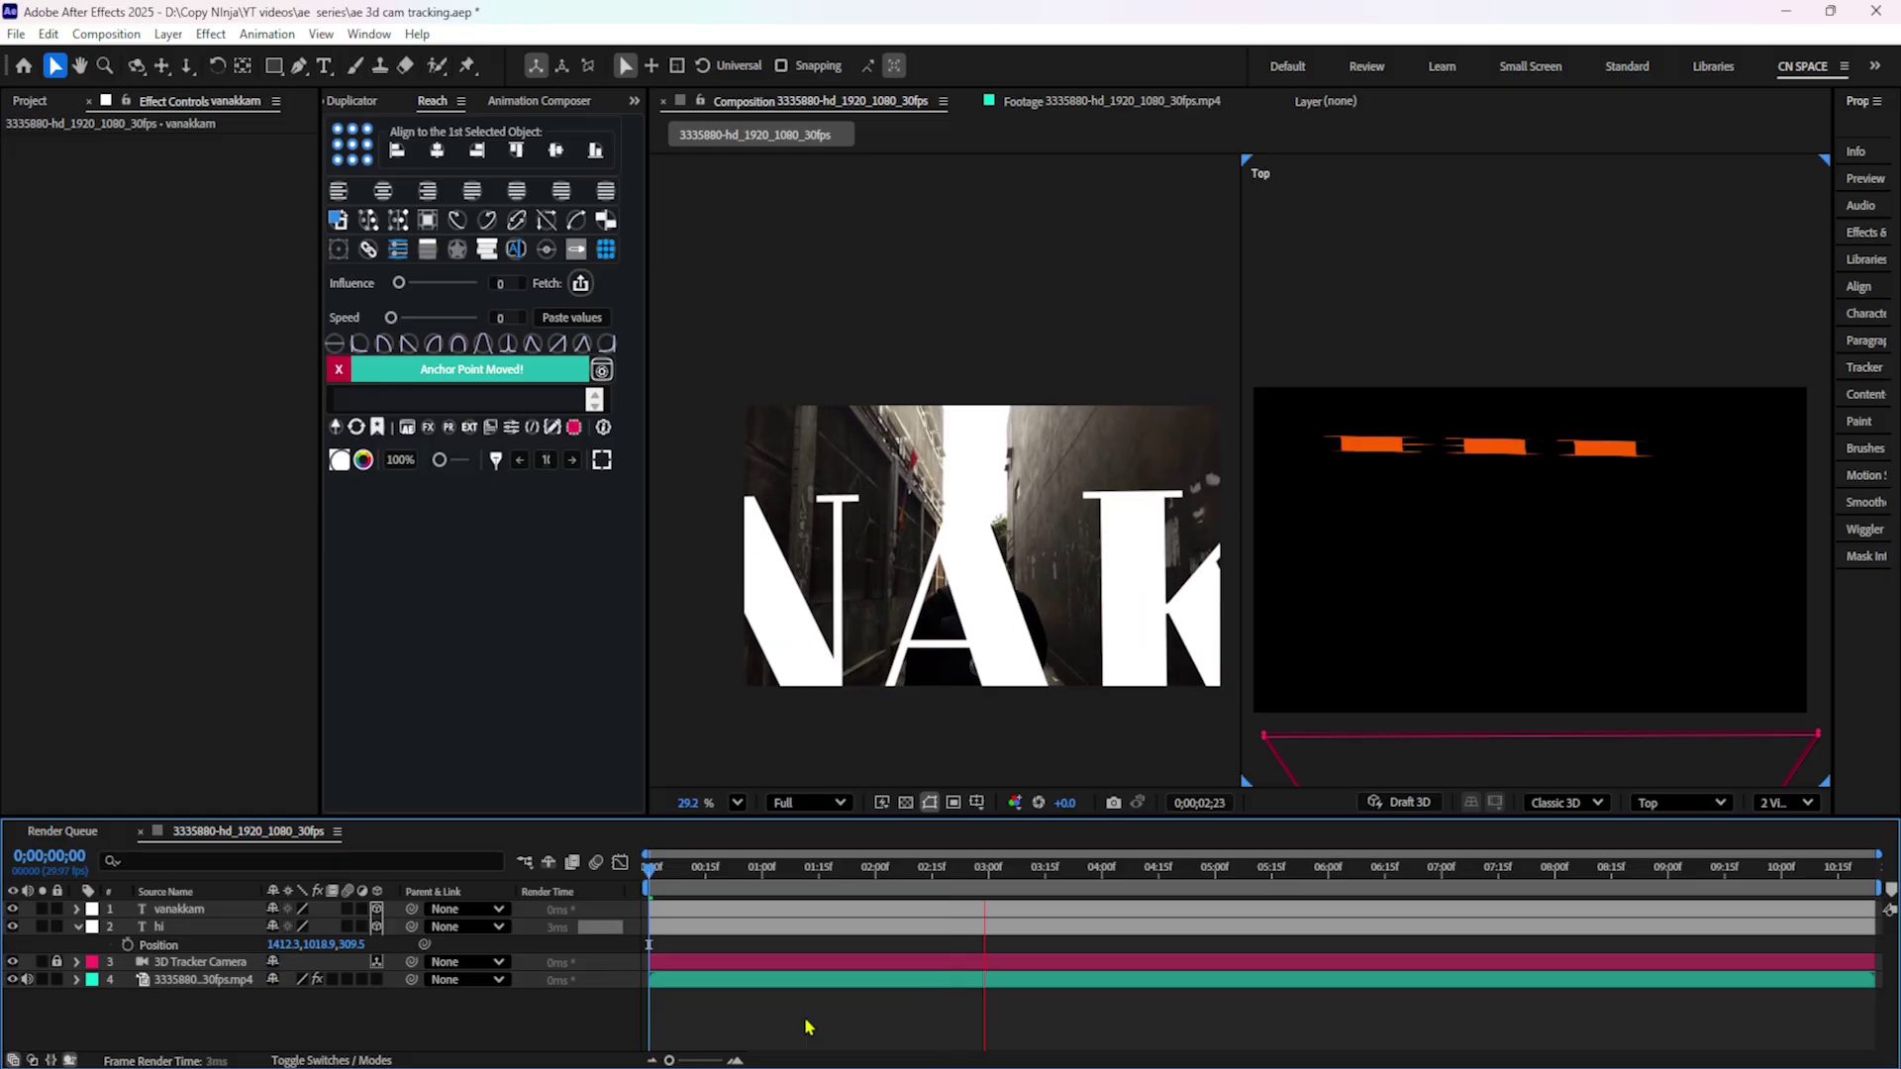
{"action": "key", "text": "space"}
Go back to the first frame and a single active-camera view.
{"action": "key", "text": "Home"}
{"action": "left_click", "coordinate": [1806, 802]}
{"action": "left_click", "coordinate": [1804, 837]}
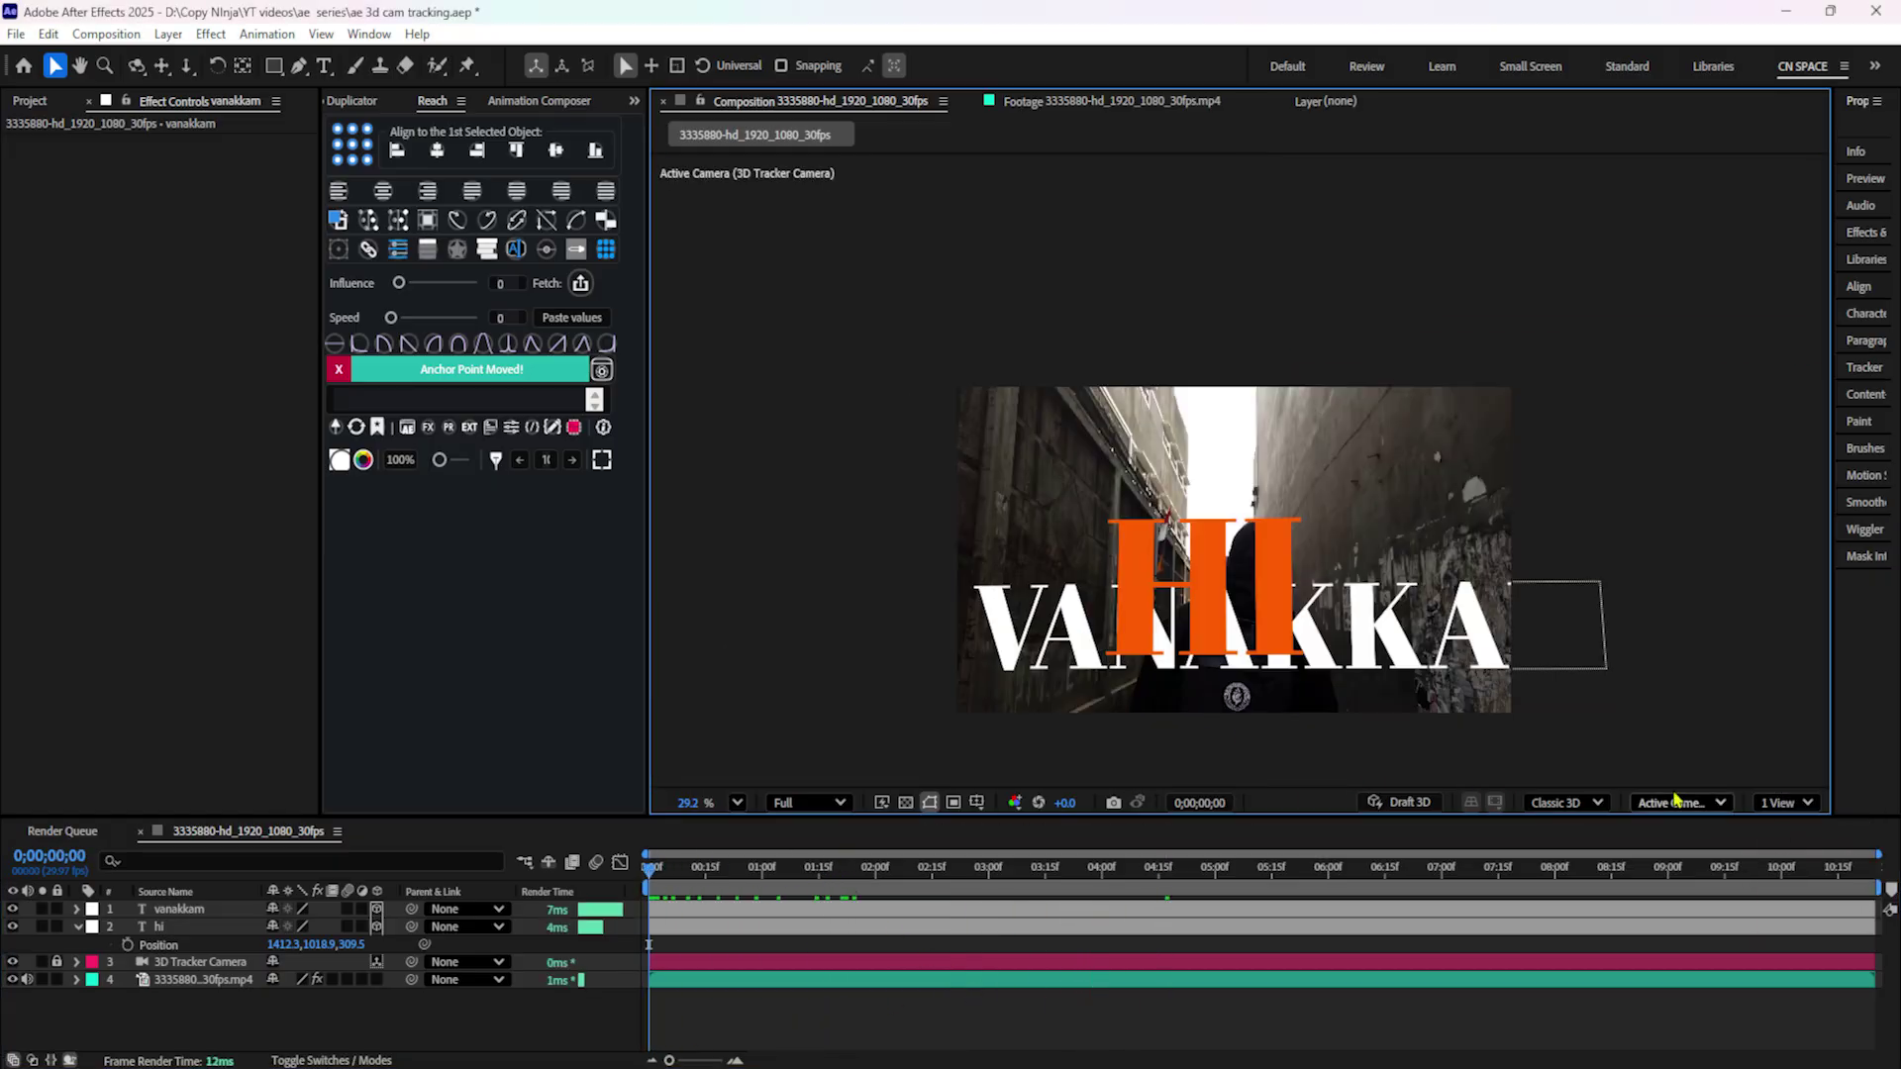
Hide the "hi" and "vanakkam" text layers and select the alley footage layer to show its 3D Camera Tracker settings.
{"action": "left_click", "coordinate": [184, 928]}
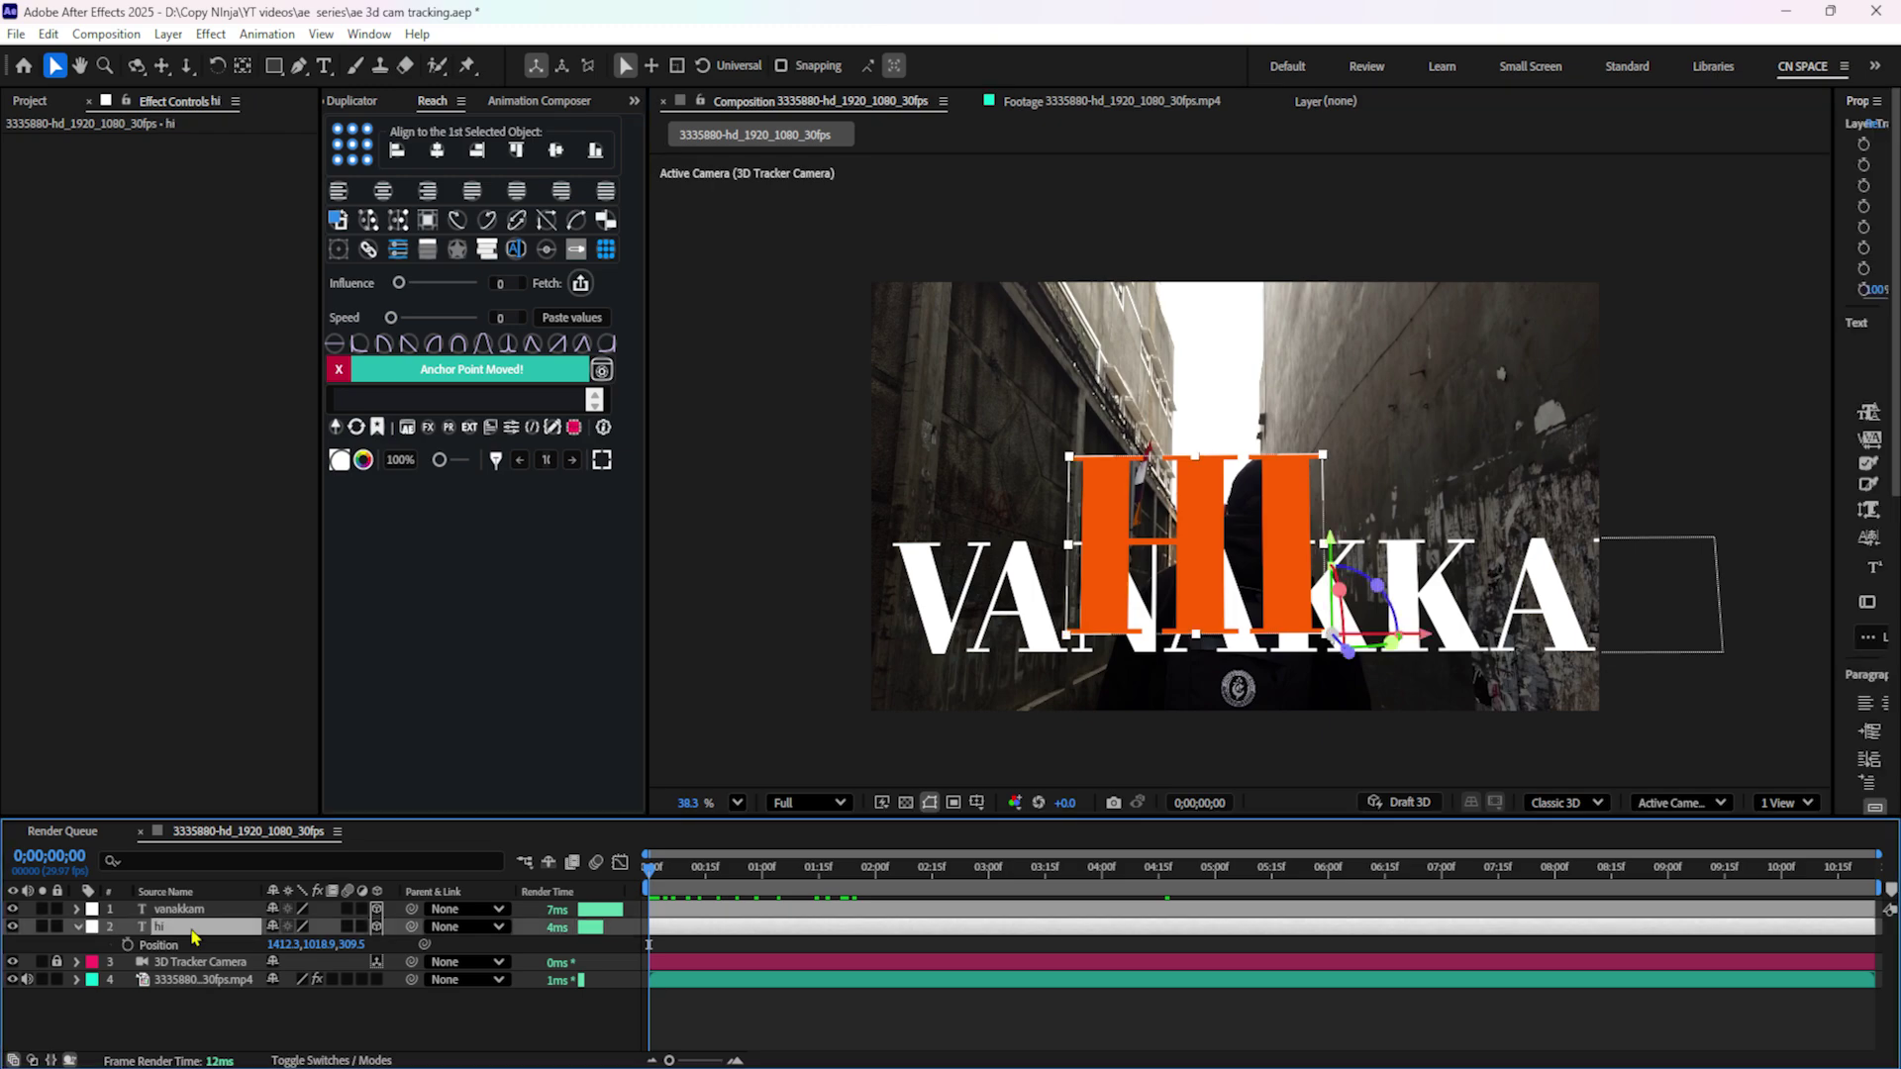
{"action": "left_click", "coordinate": [12, 927]}
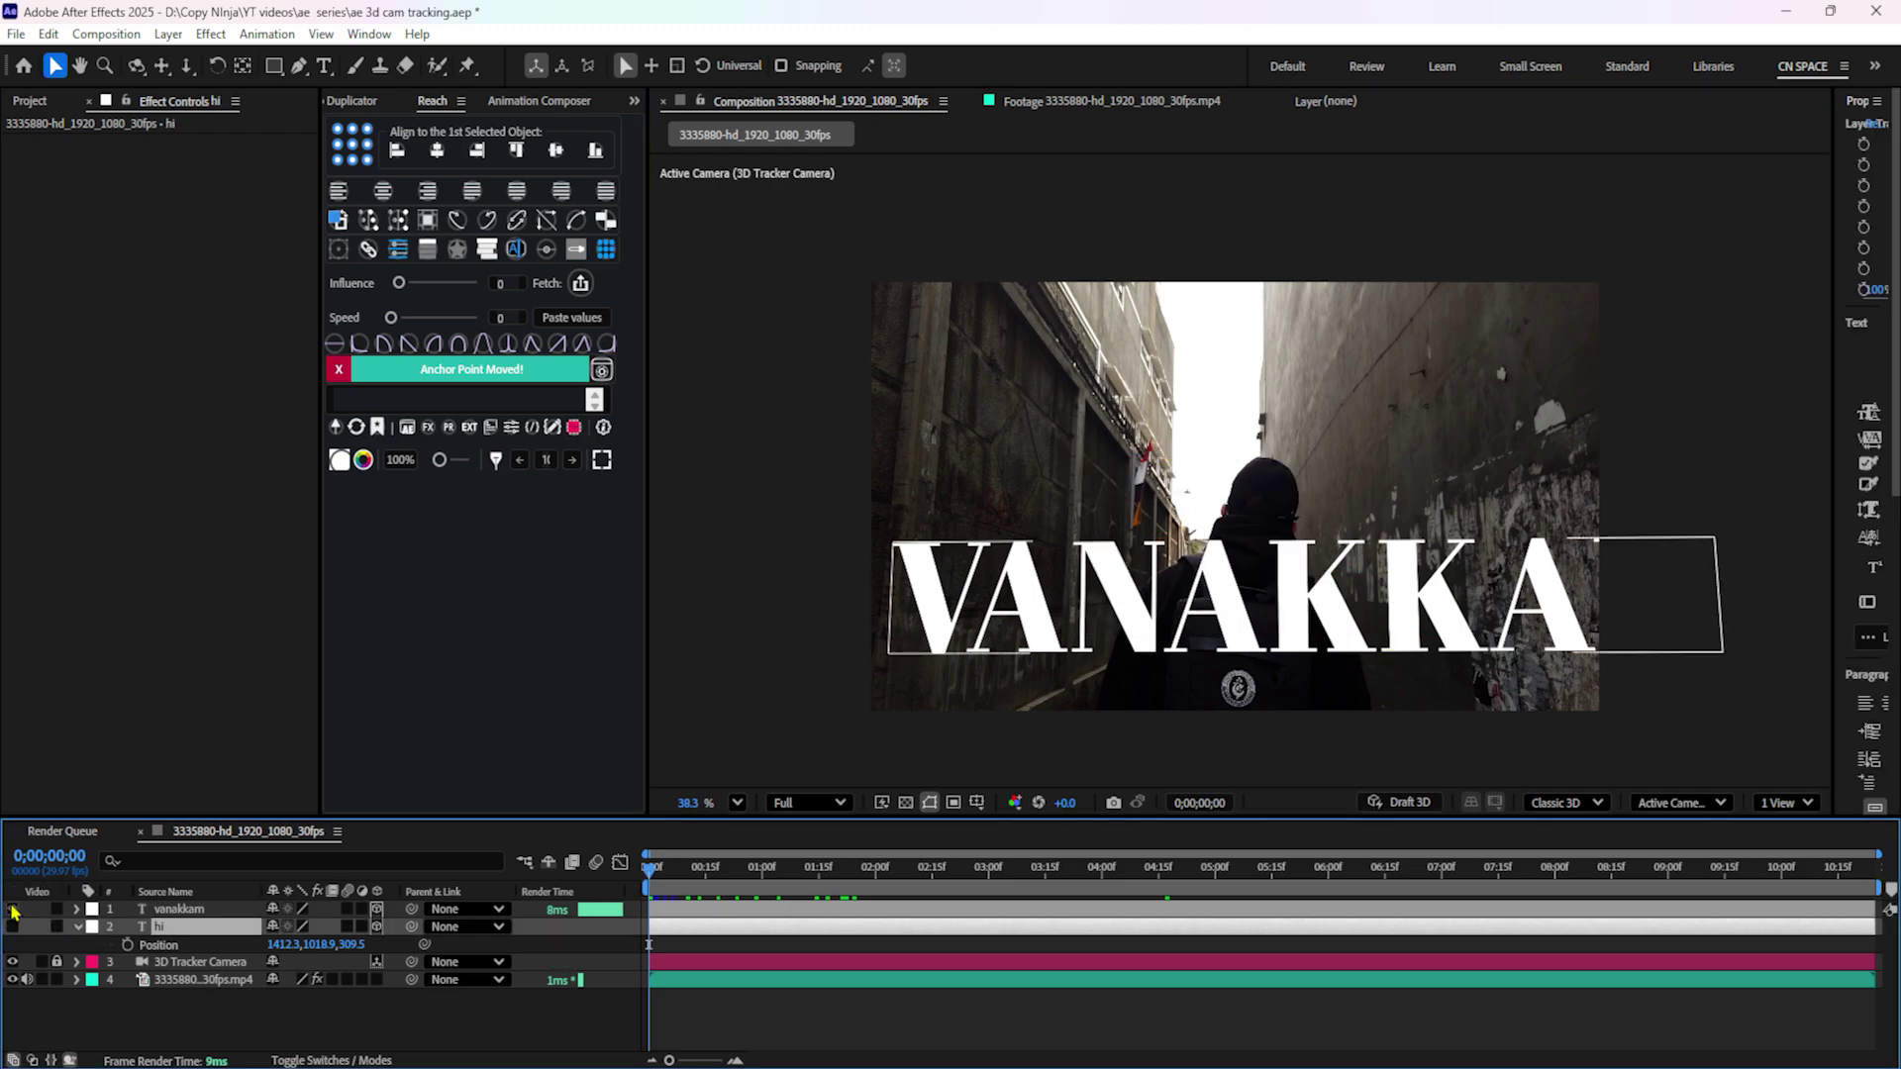
{"action": "left_click", "coordinate": [12, 909]}
{"action": "left_click", "coordinate": [193, 980]}
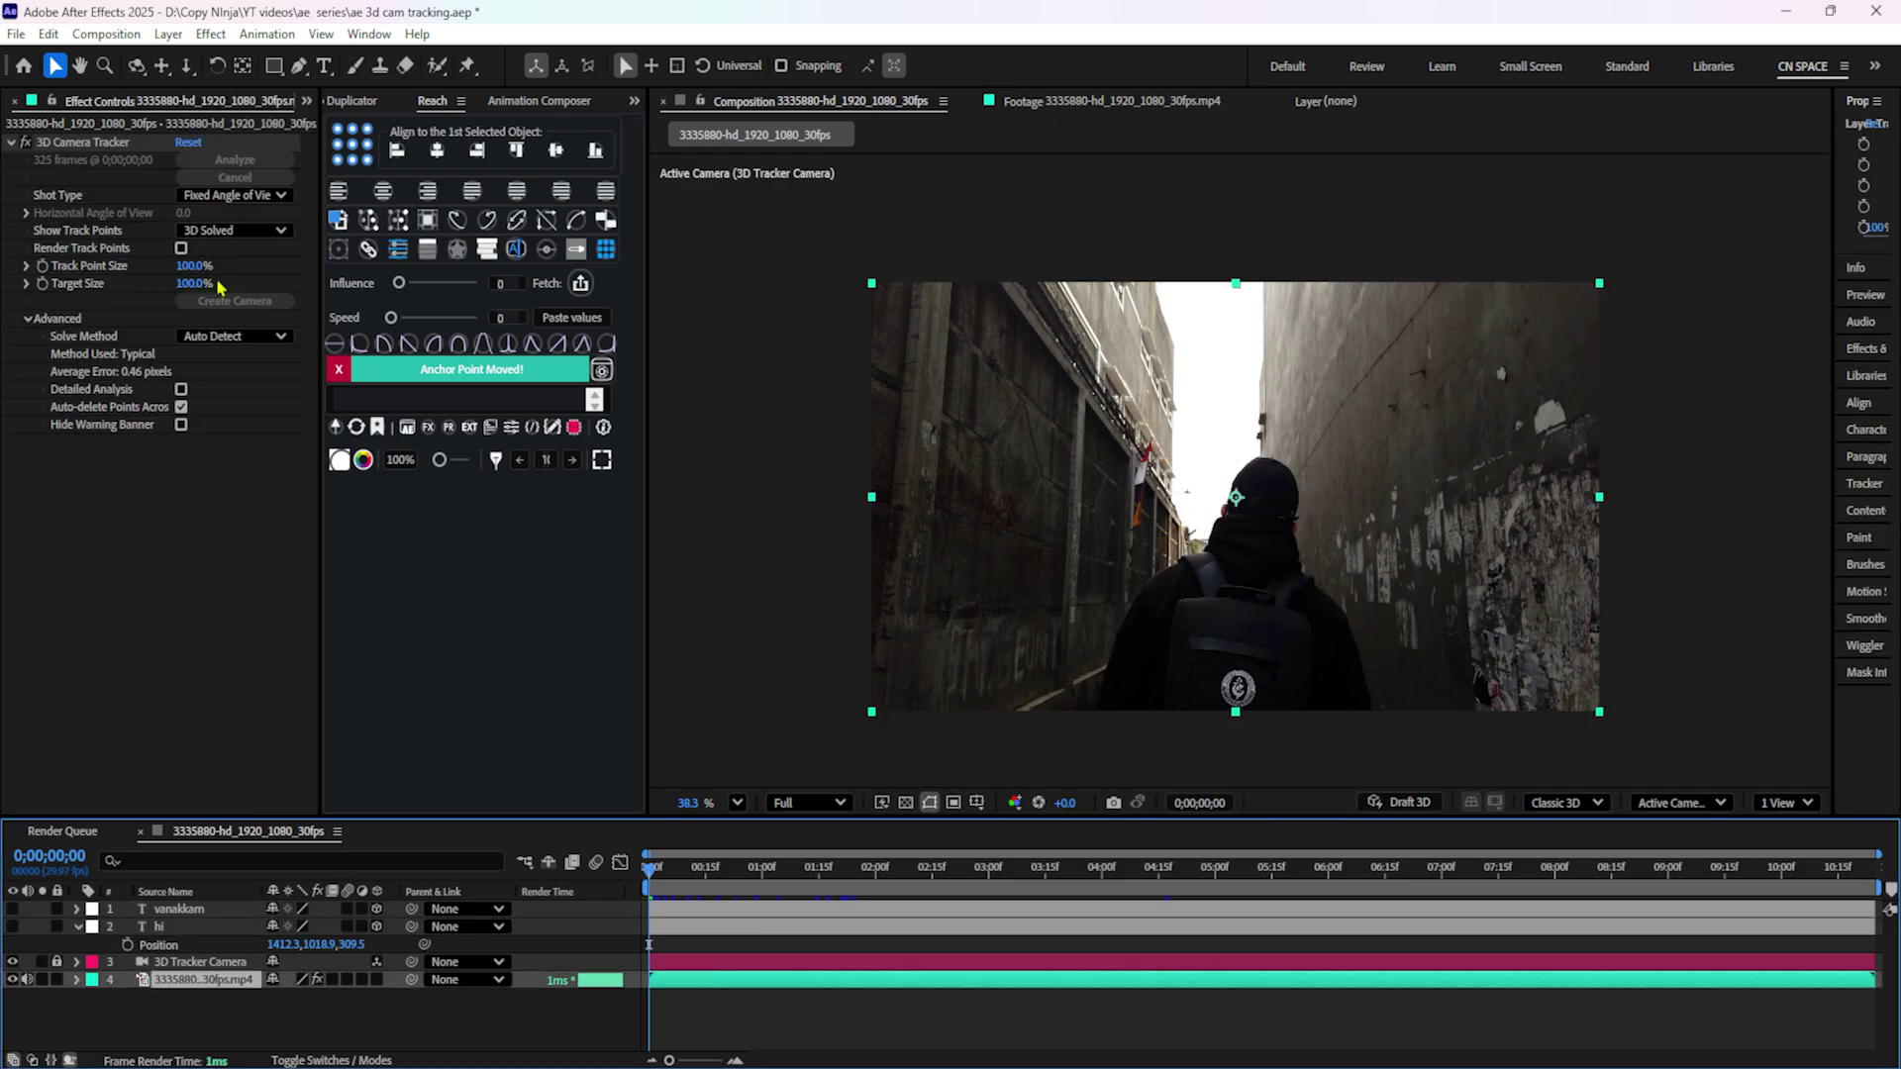
At 0;00;06;04, create a solid from a group of track points on the wall left of the man and preview it.
{"action": "left_click", "coordinate": [83, 143]}
{"action": "left_click_drag", "start_coordinate": [802, 869], "coordinate": [1342, 869]}
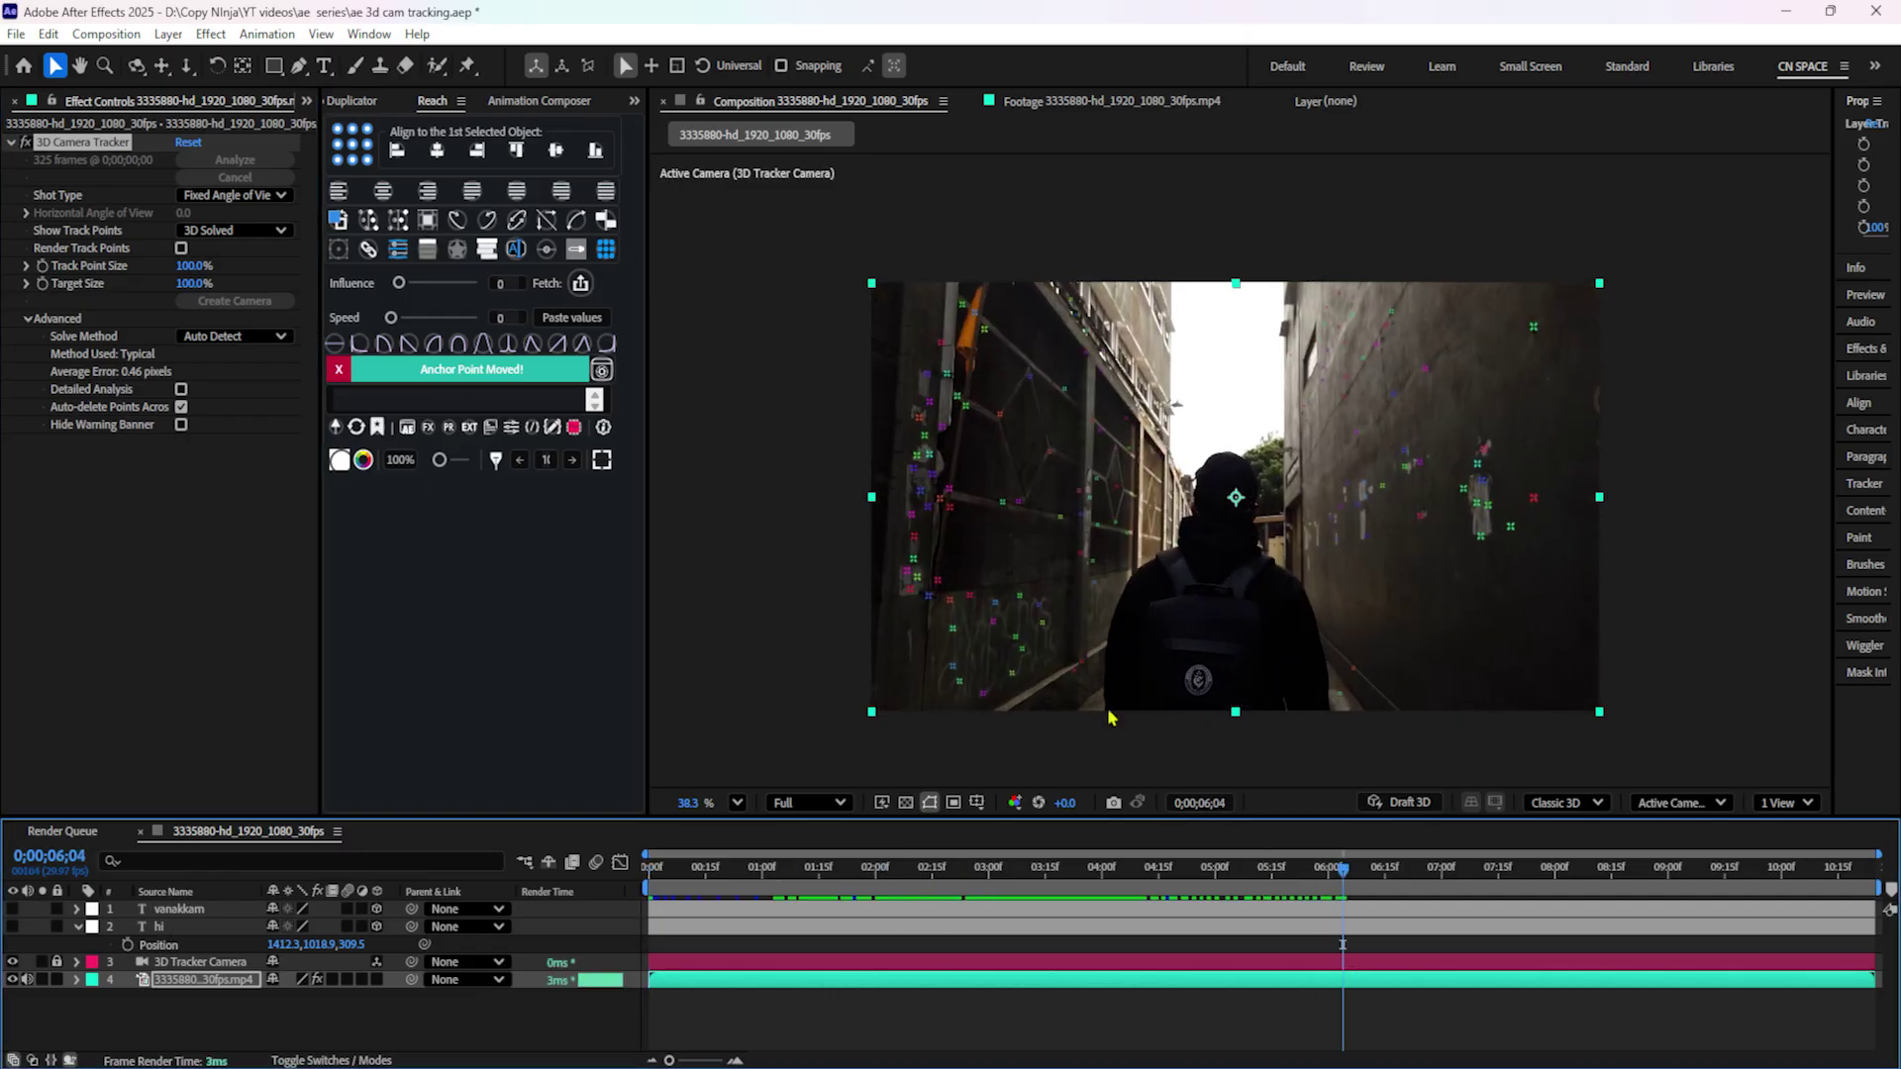
{"action": "mouse_move", "coordinate": [1065, 401]}
{"action": "left_mouse_down"}
{"action": "mouse_move", "coordinate": [1011, 429]}
{"action": "mouse_move", "coordinate": [936, 496]}
{"action": "mouse_move", "coordinate": [1016, 564]}
{"action": "mouse_move", "coordinate": [1093, 547]}
{"action": "left_mouse_up"}
{"action": "right_click", "coordinate": [1018, 500]}
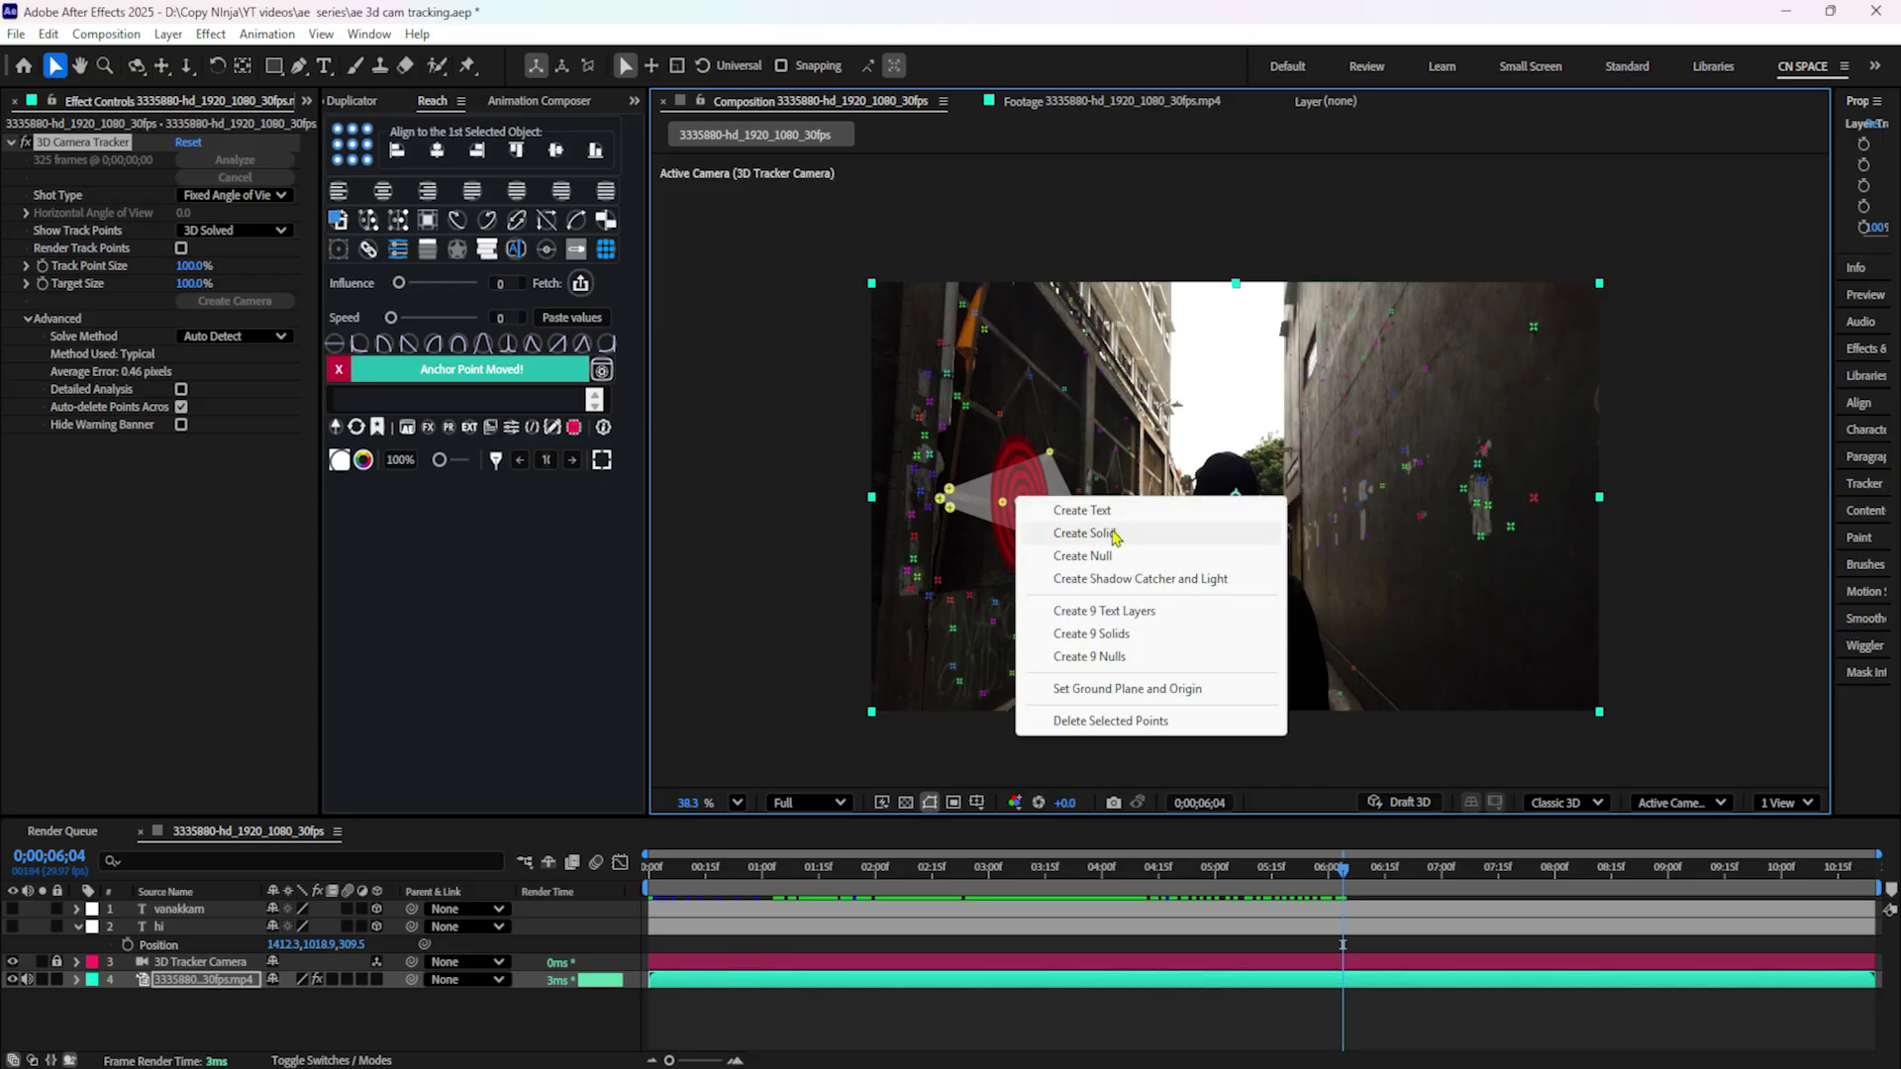
{"action": "left_click", "coordinate": [1082, 534]}
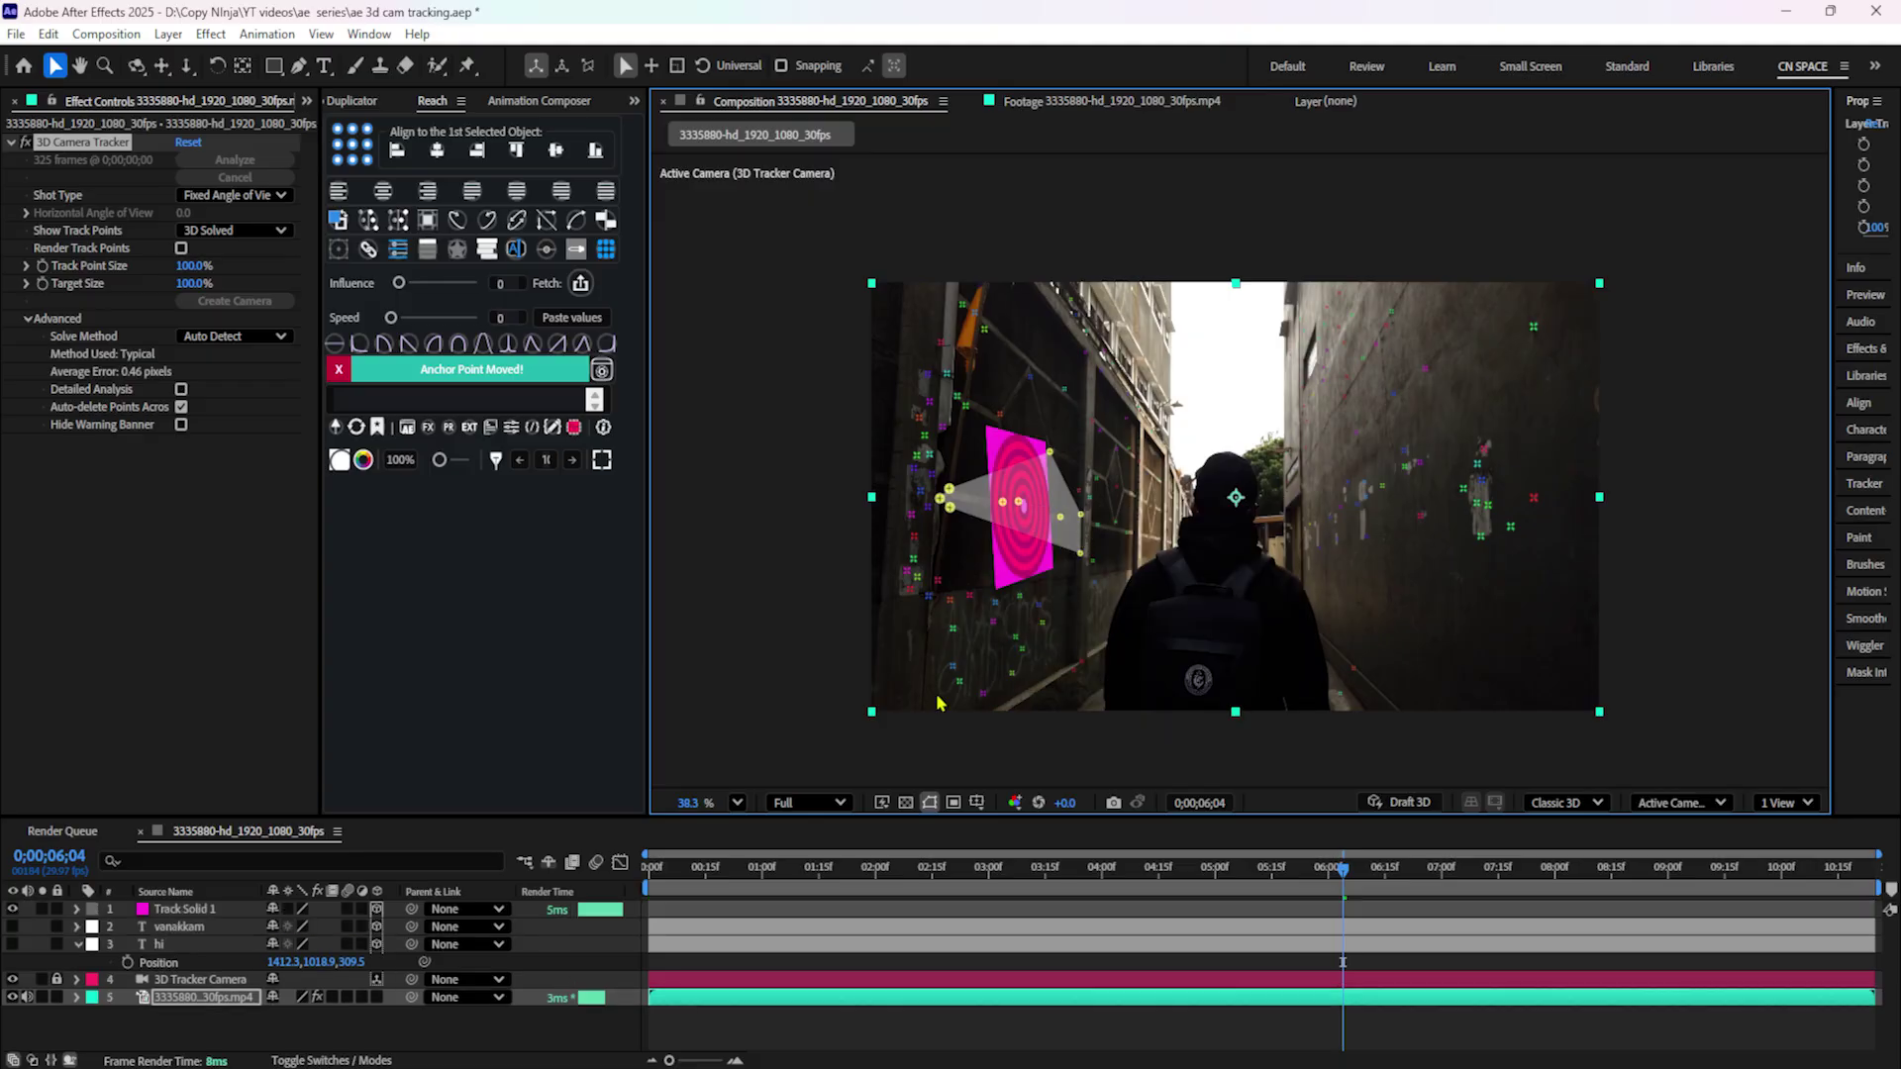
{"action": "left_click", "coordinate": [428, 1047]}
{"action": "key", "text": "space"}
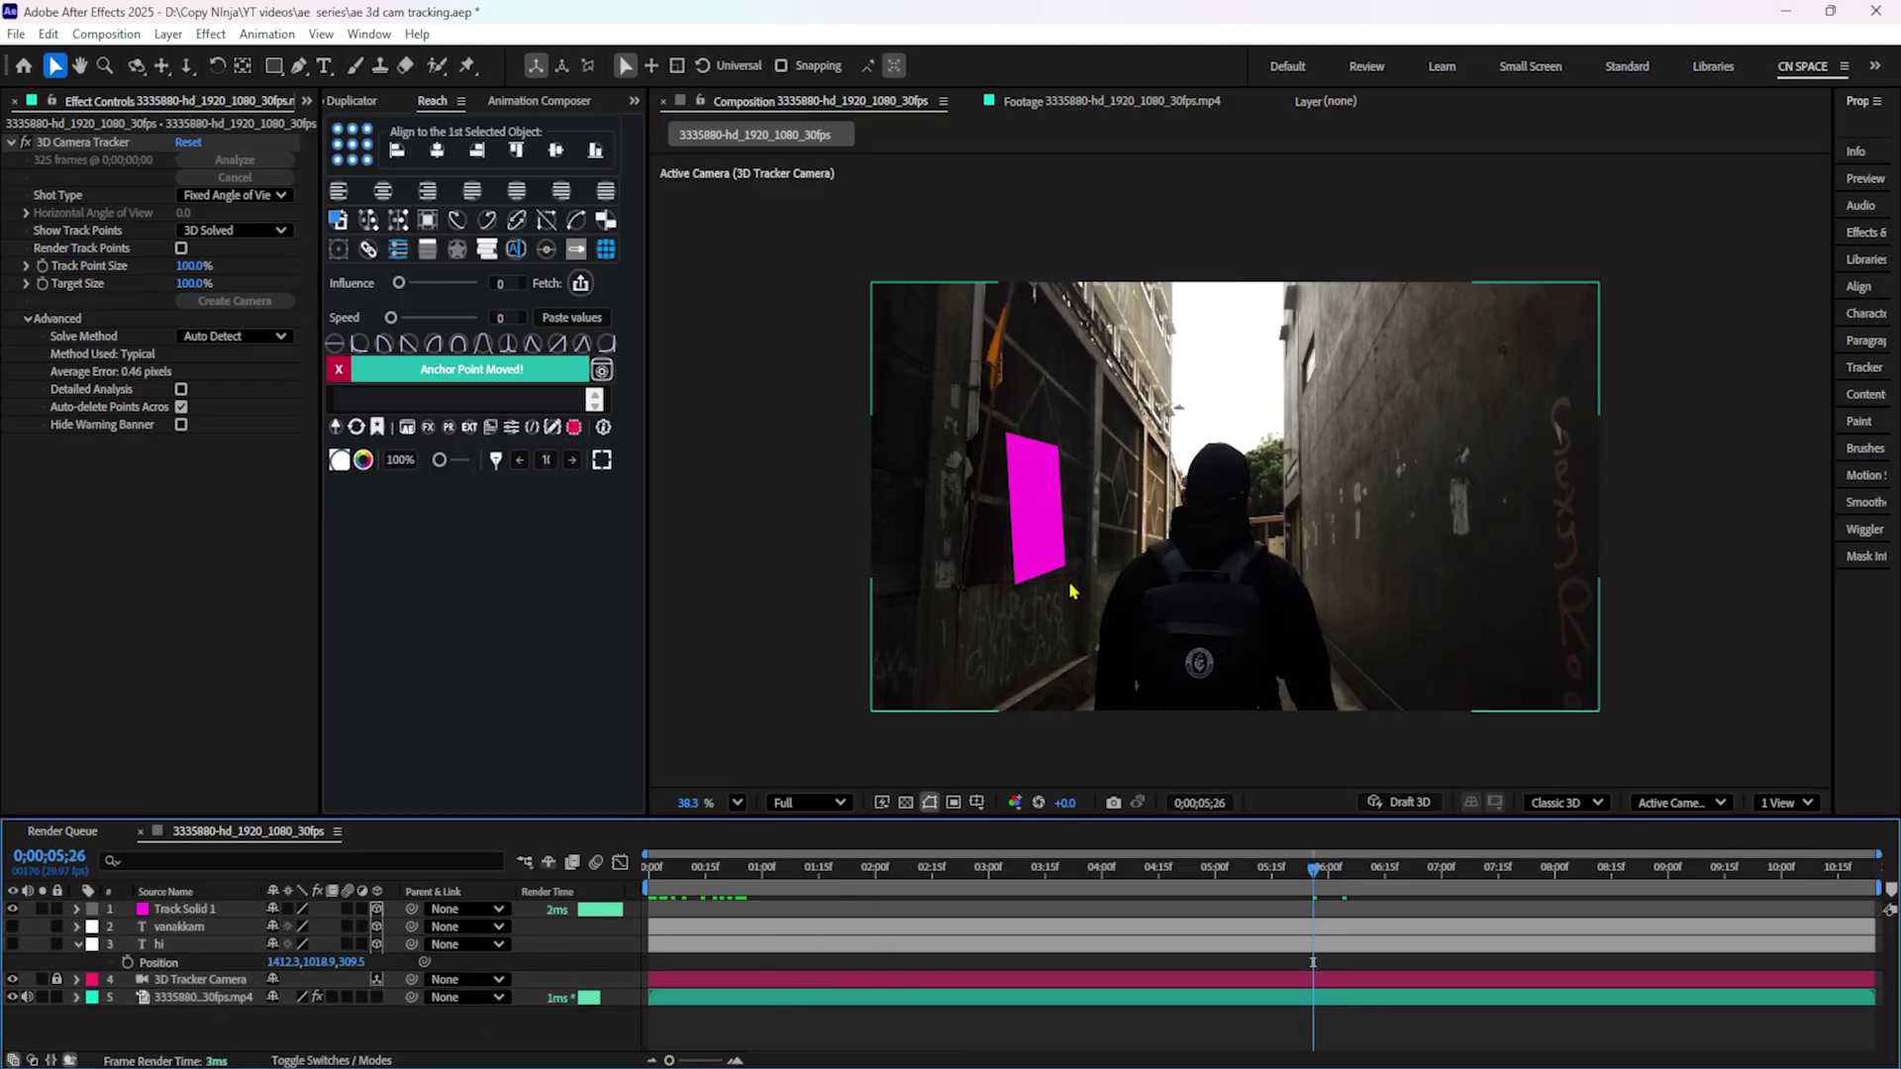
Pre-compose Track Solid 1 as "Track Solid 1 Comp 1", leaving all attributes in the main composition and opening the new one.
{"action": "left_click", "coordinate": [197, 910]}
{"action": "right_click", "coordinate": [197, 910]}
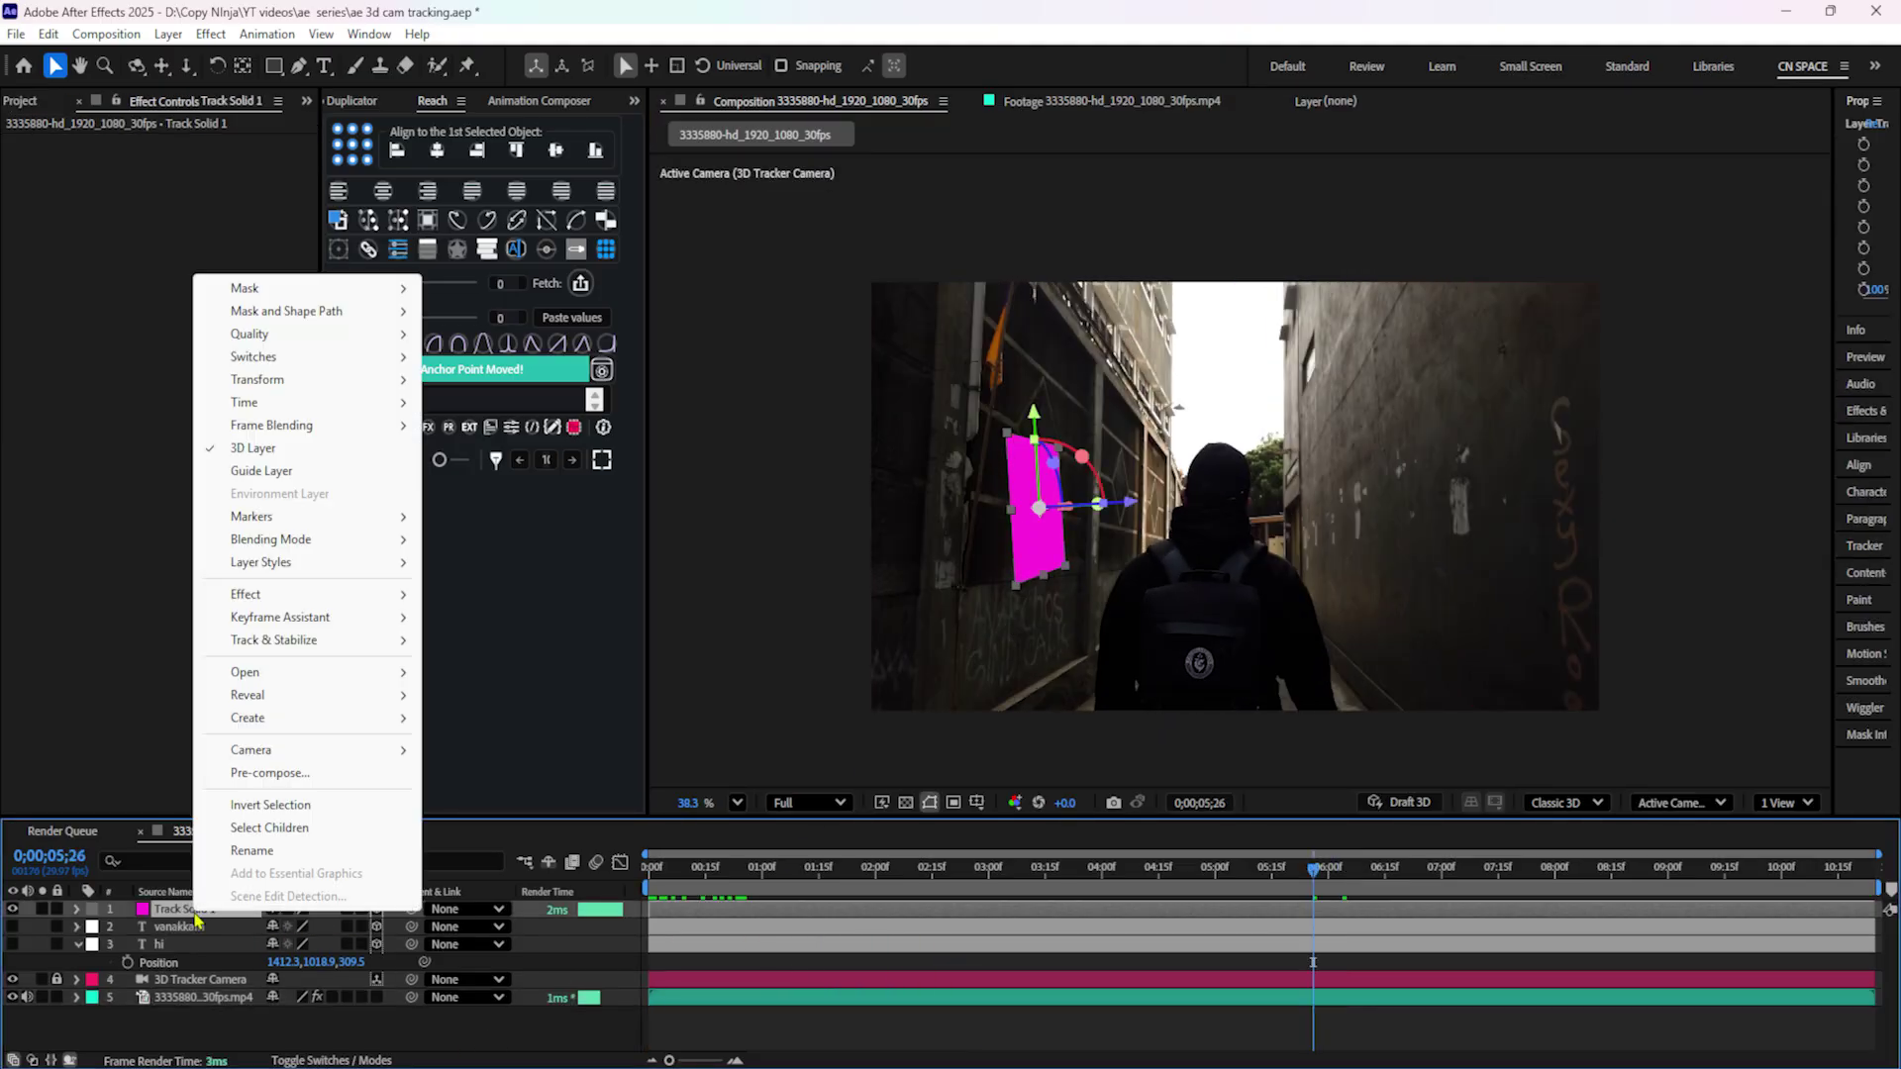
{"action": "left_click", "coordinate": [280, 775]}
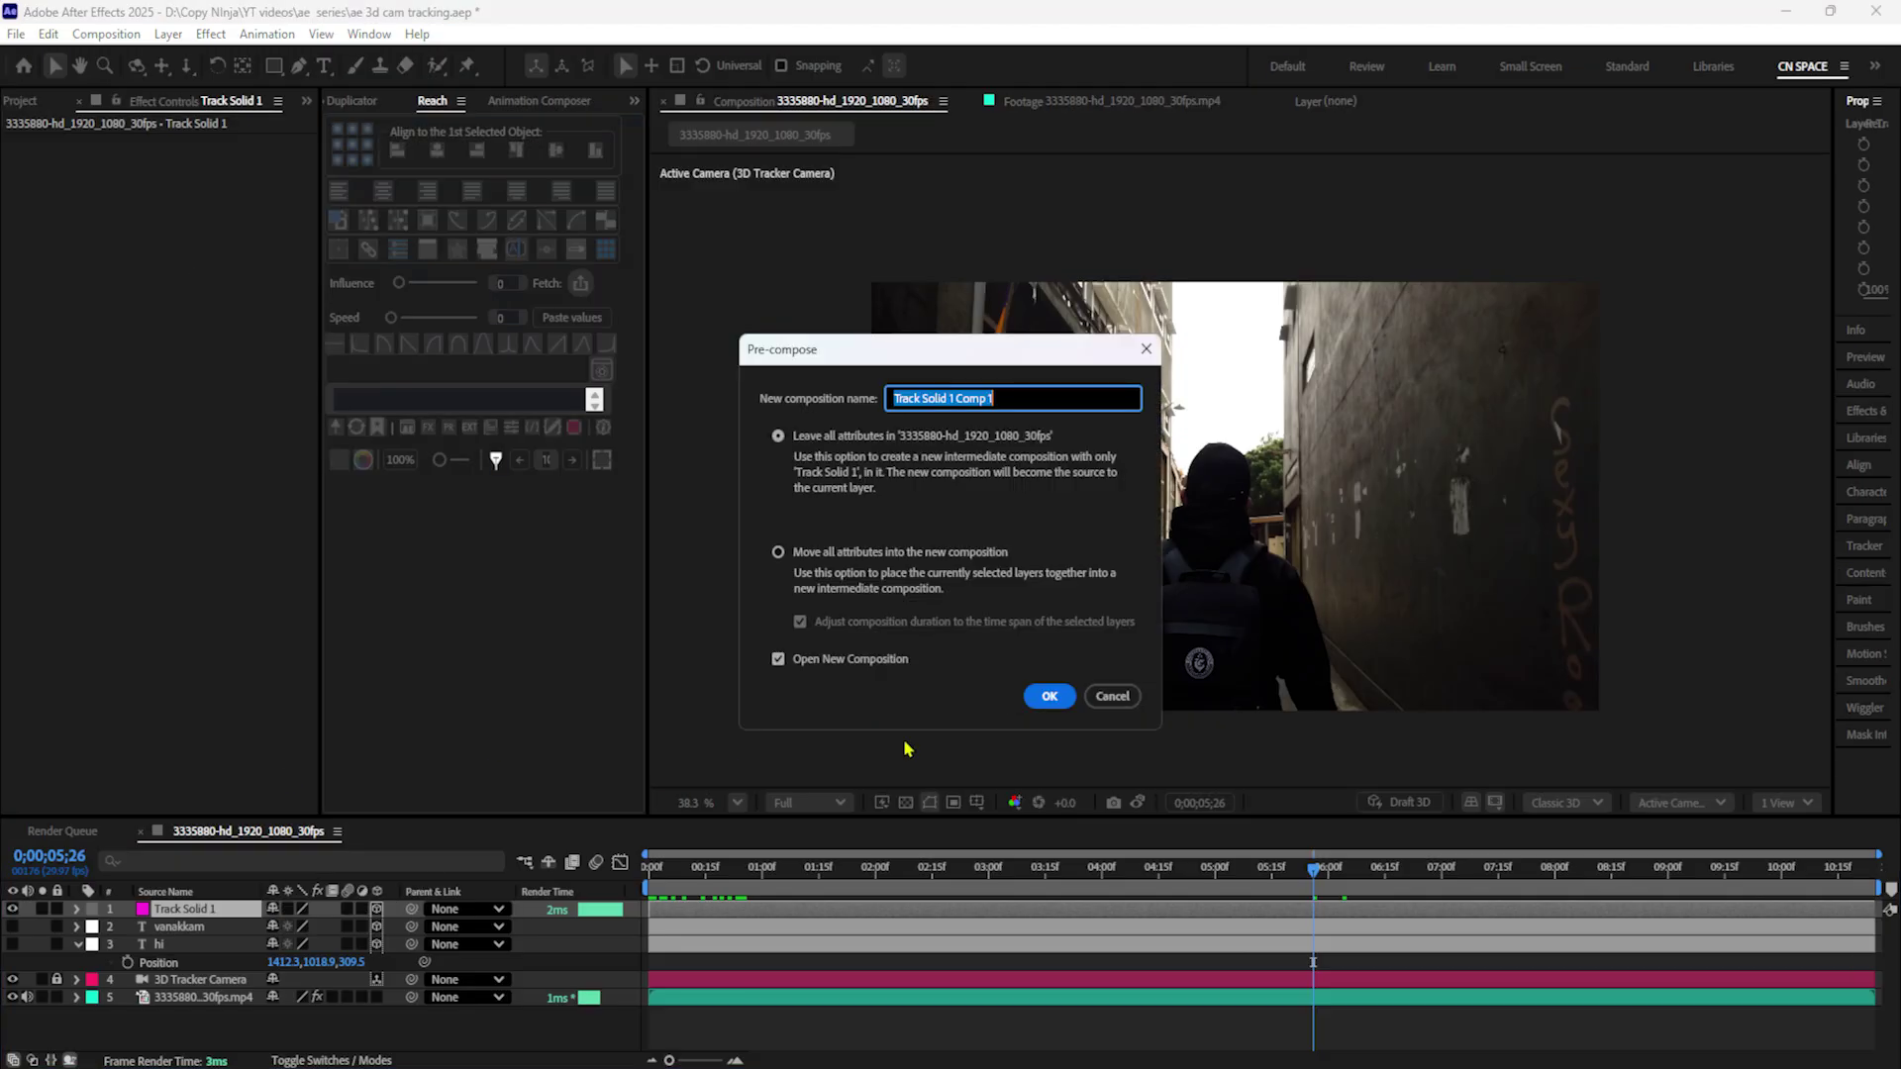
{"action": "left_click", "coordinate": [1050, 697]}
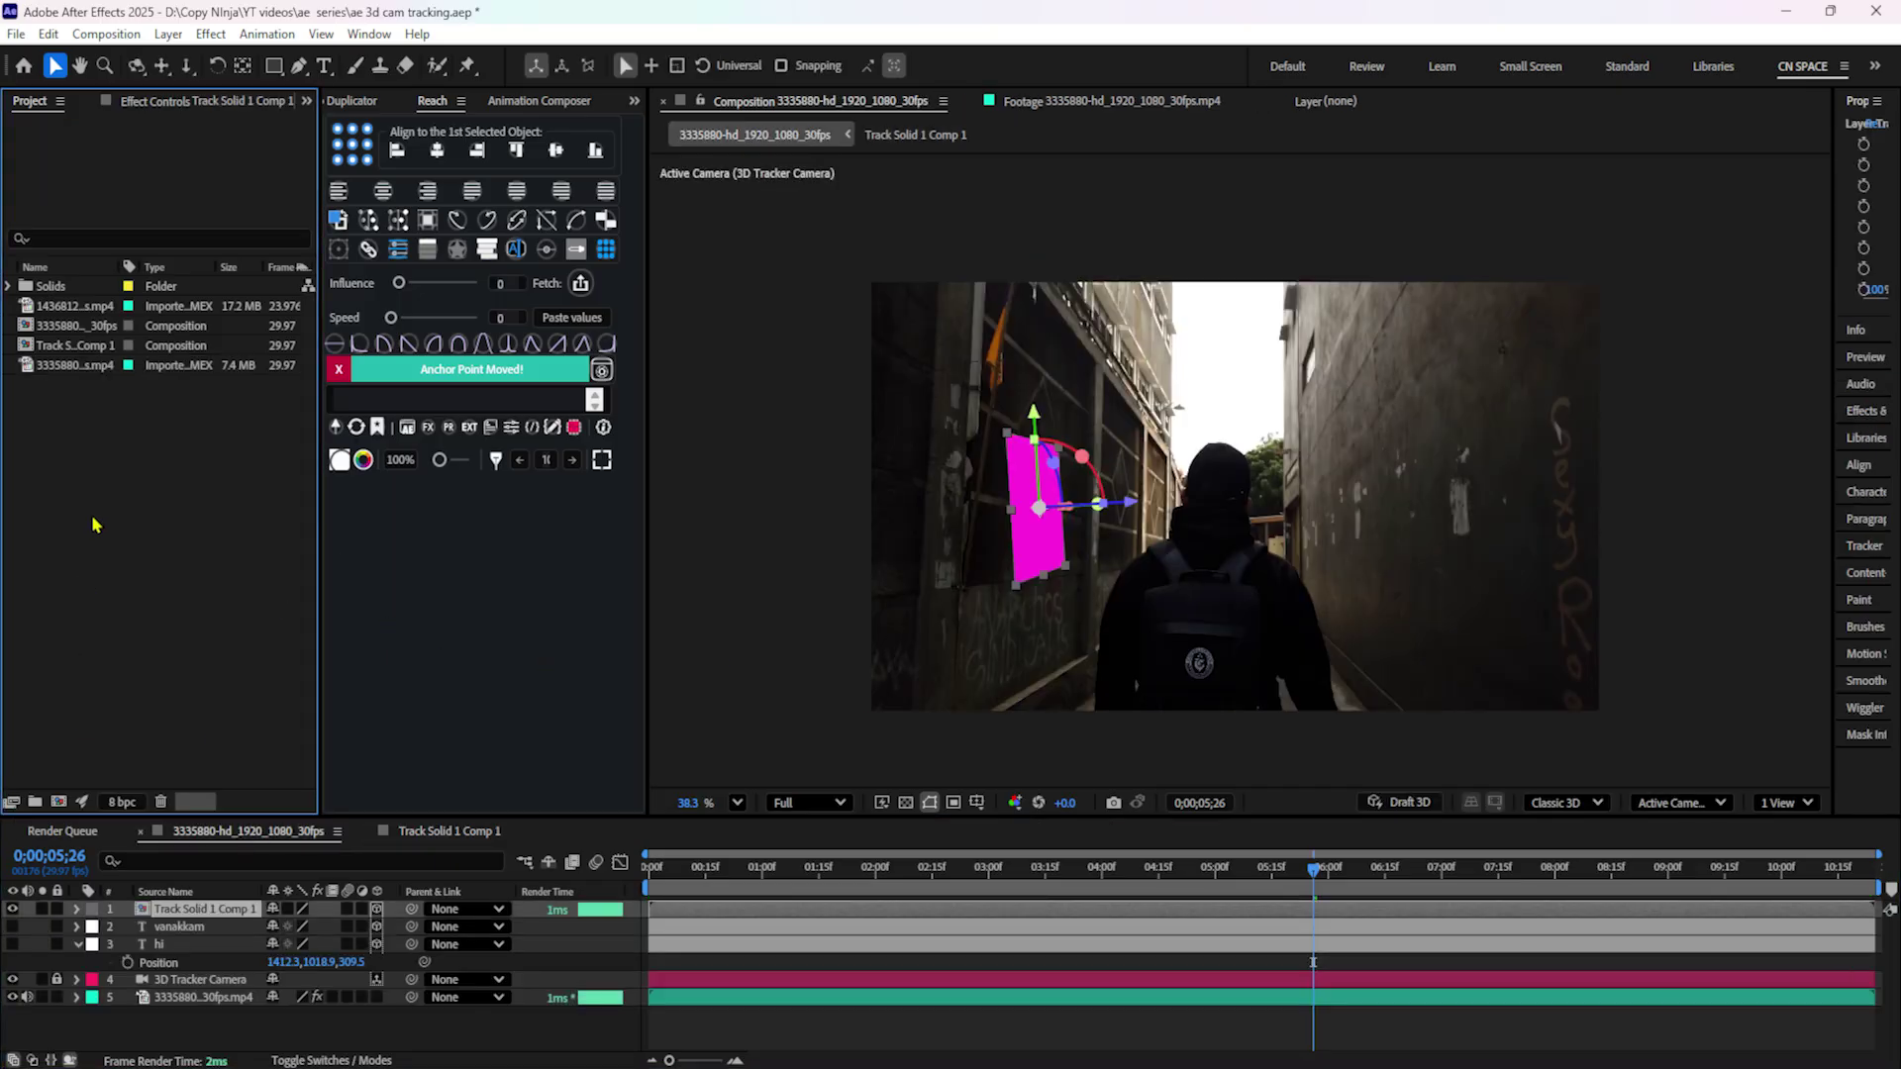
Import the image ikr (1).jpg and place it above the solid in Track Solid 1 Comp 1.
{"action": "double_click", "coordinate": [147, 544]}
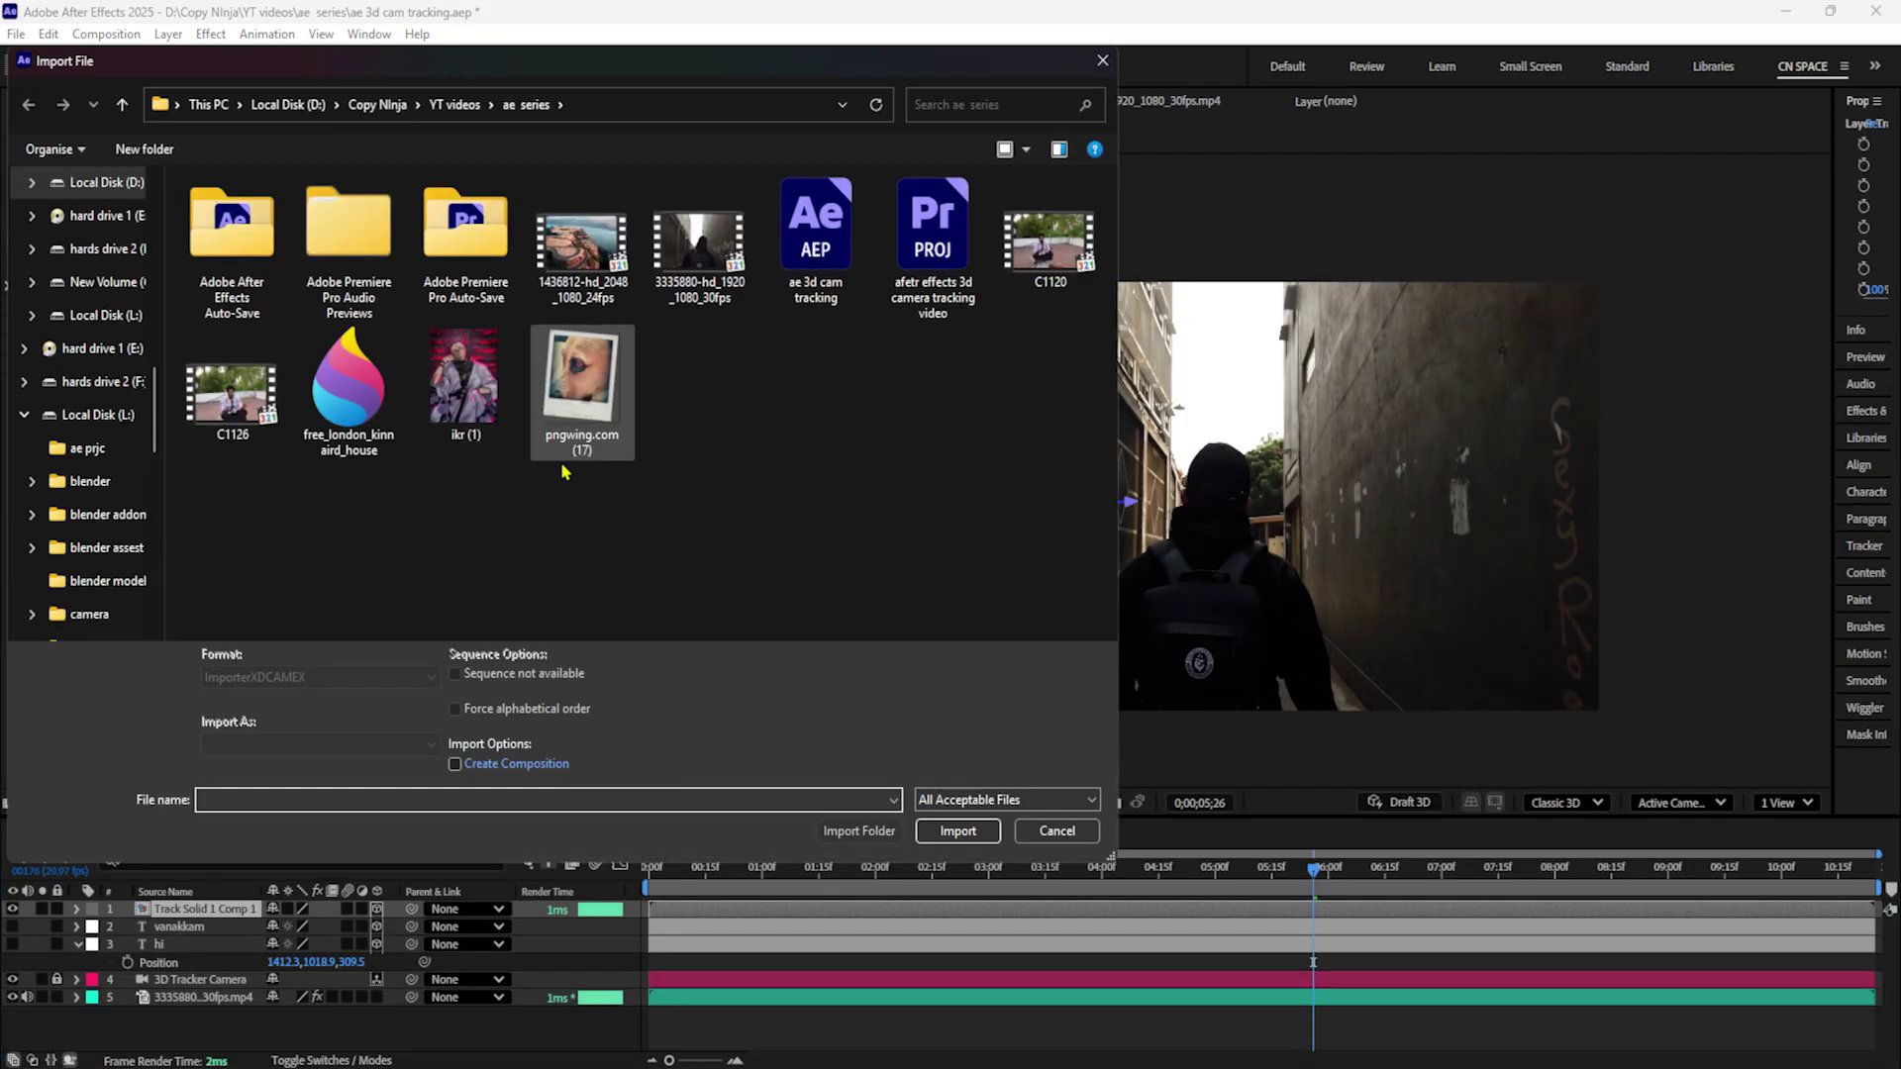
{"action": "left_click", "coordinate": [486, 416]}
{"action": "left_click", "coordinate": [957, 830]}
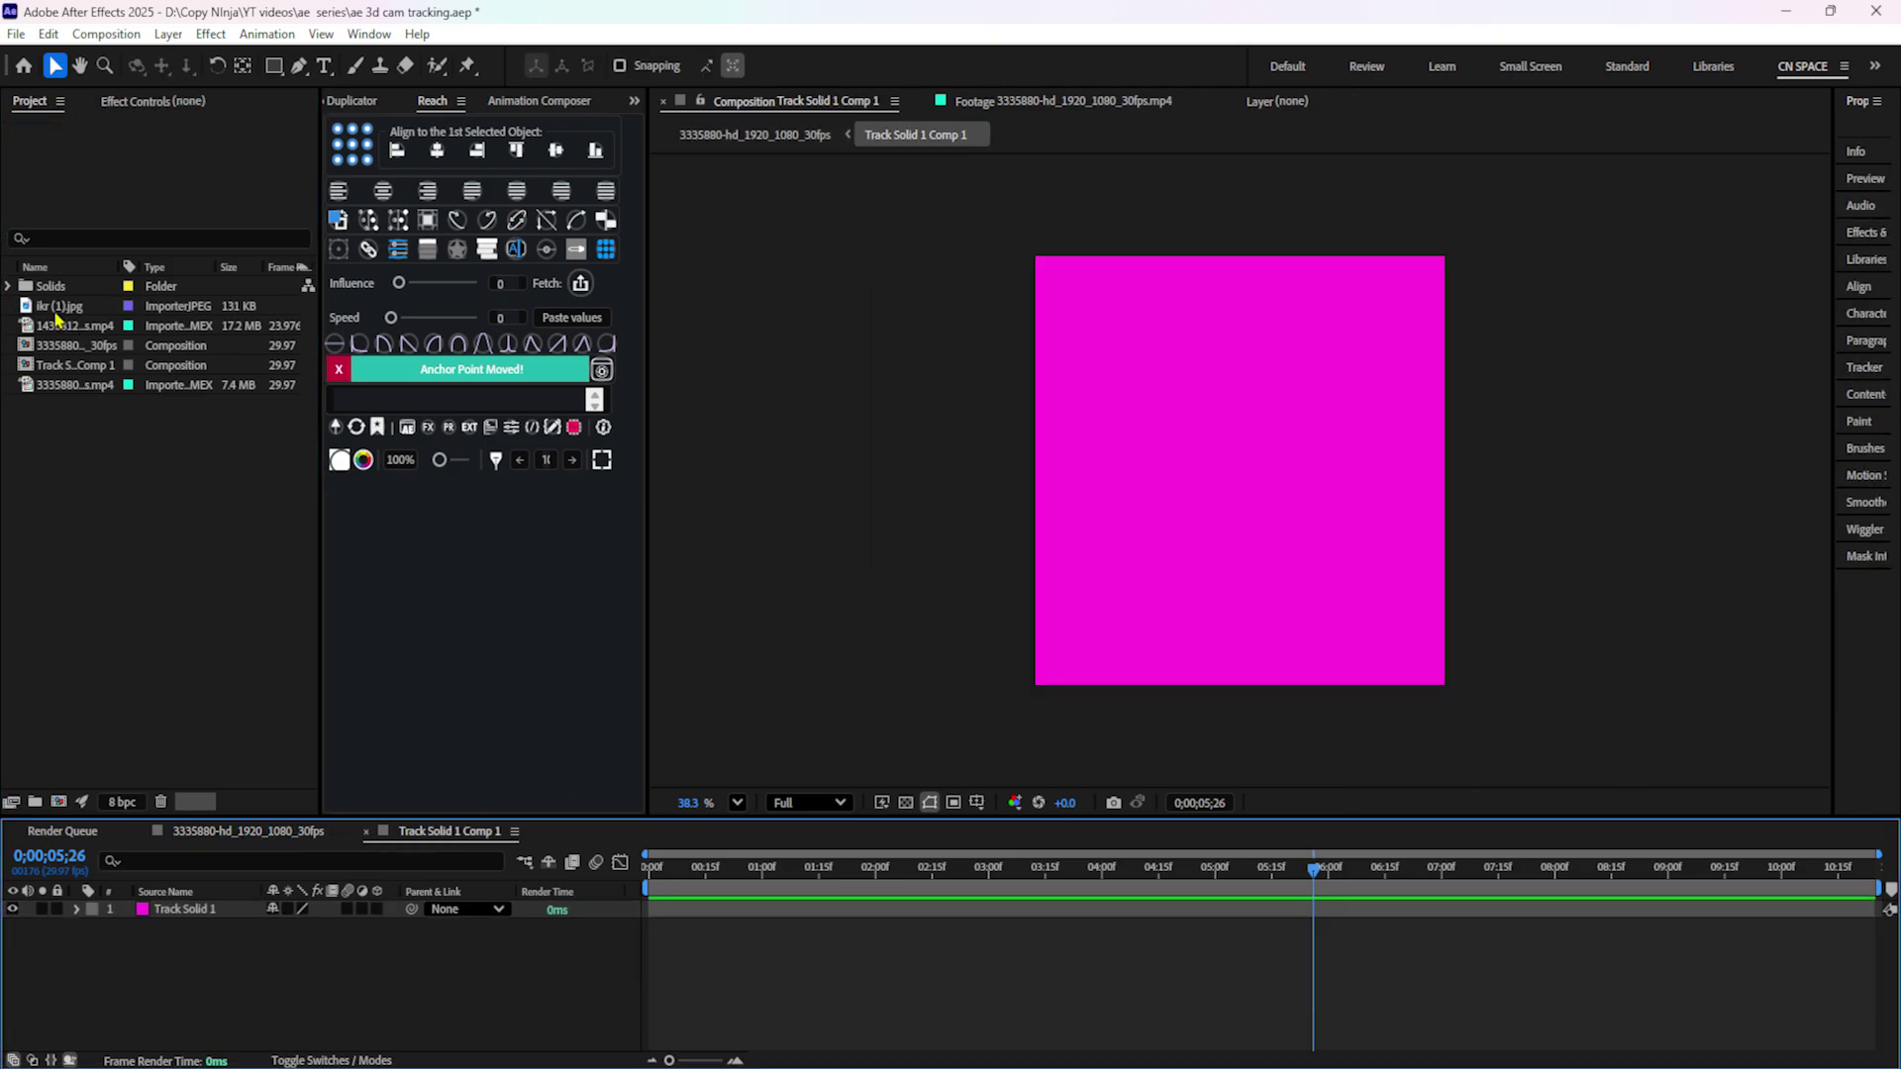
{"action": "left_click_drag", "start_coordinate": [57, 309], "coordinate": [178, 906]}
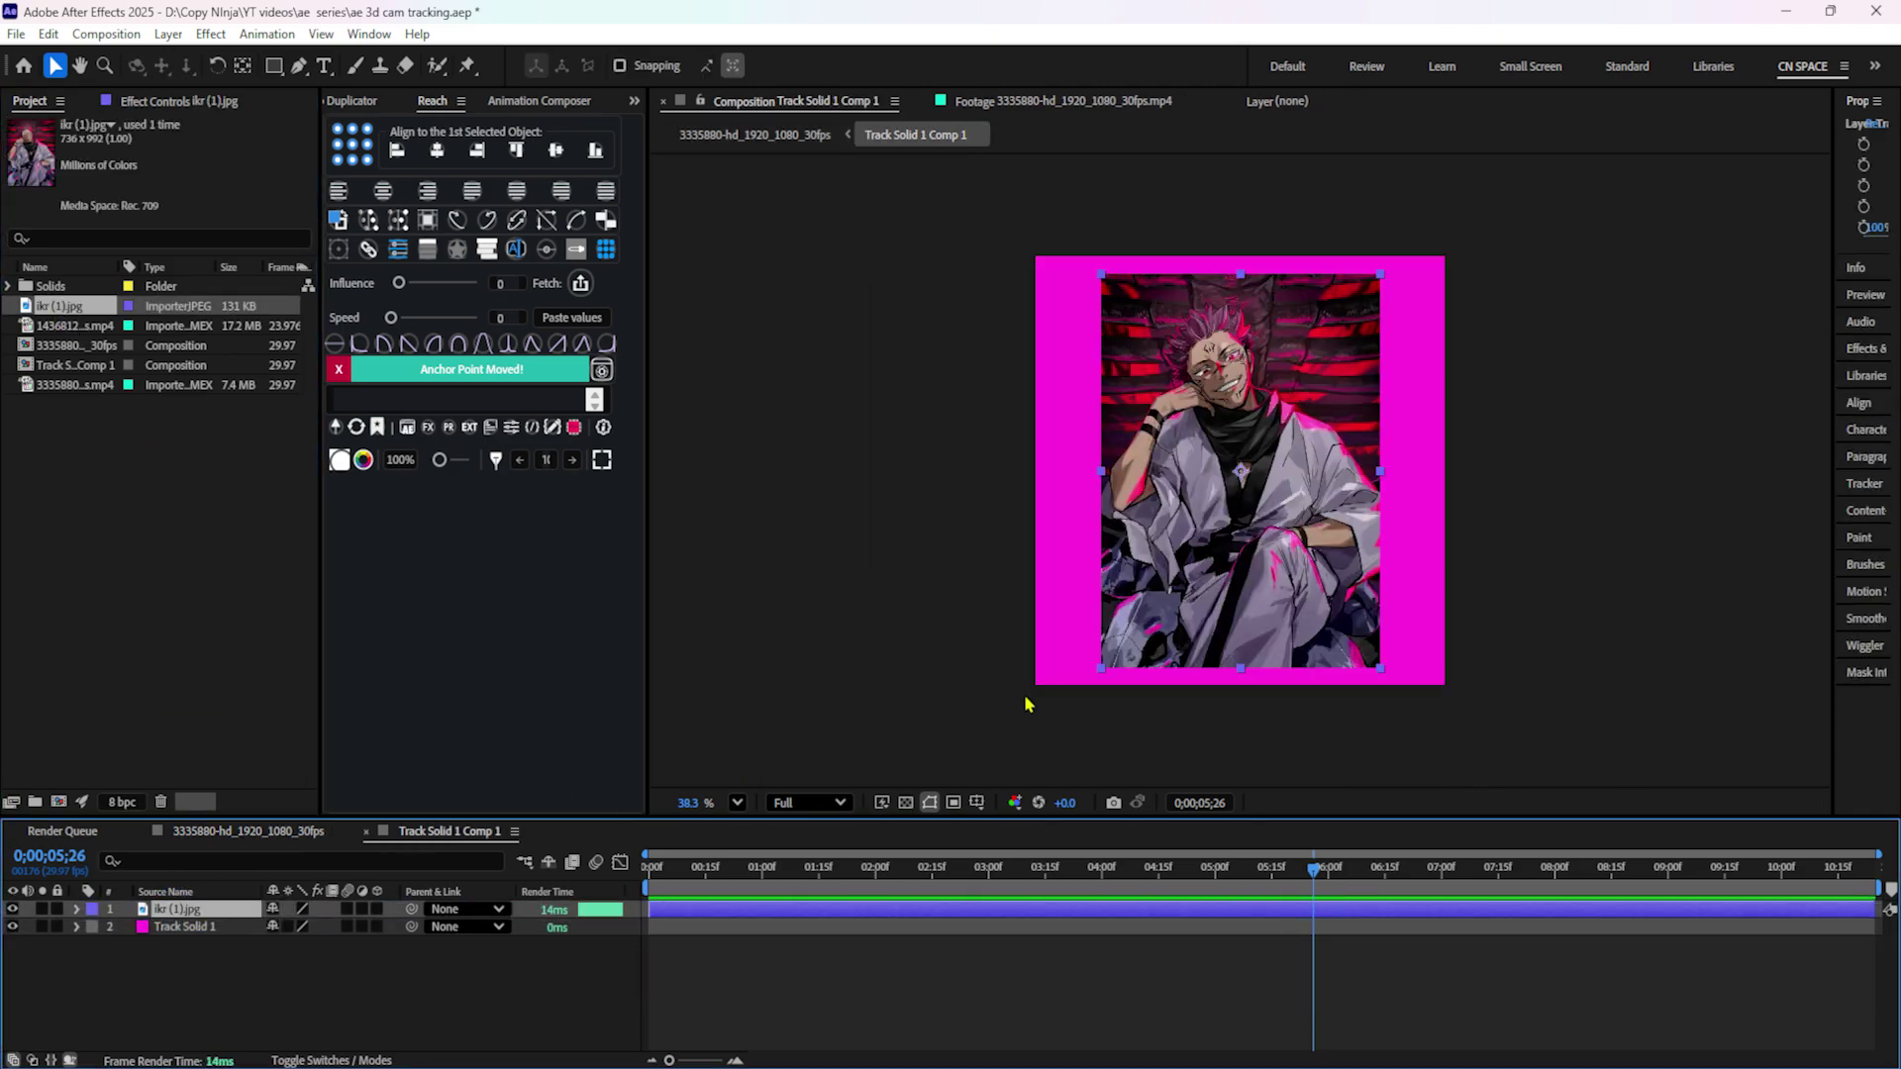
Scale the image to 166%, lower it to fill the frame, and return to the main alley composition.
{"action": "key", "text": "s"}
{"action": "left_click_drag", "start_coordinate": [300, 926], "coordinate": [364, 925]}
{"action": "left_click_drag", "start_coordinate": [1279, 556], "coordinate": [1280, 650]}
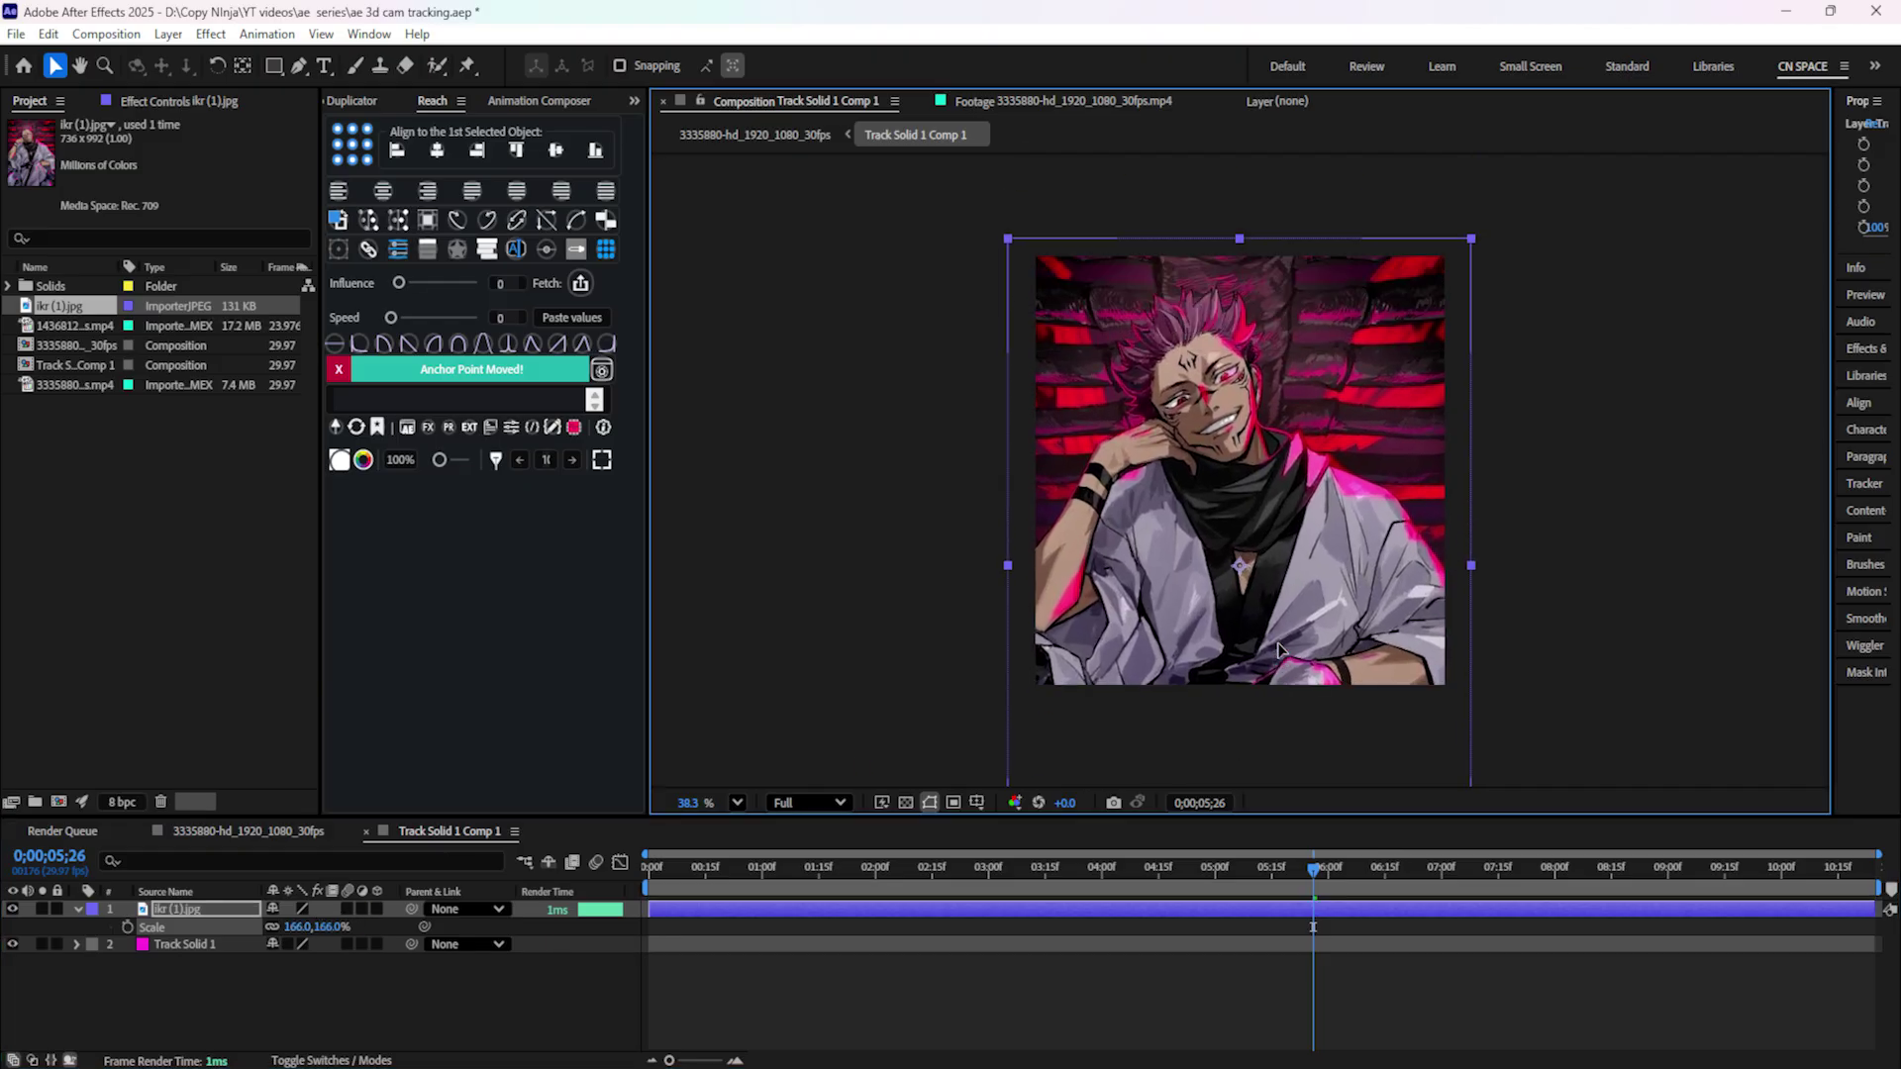
{"action": "left_click", "coordinate": [230, 832]}
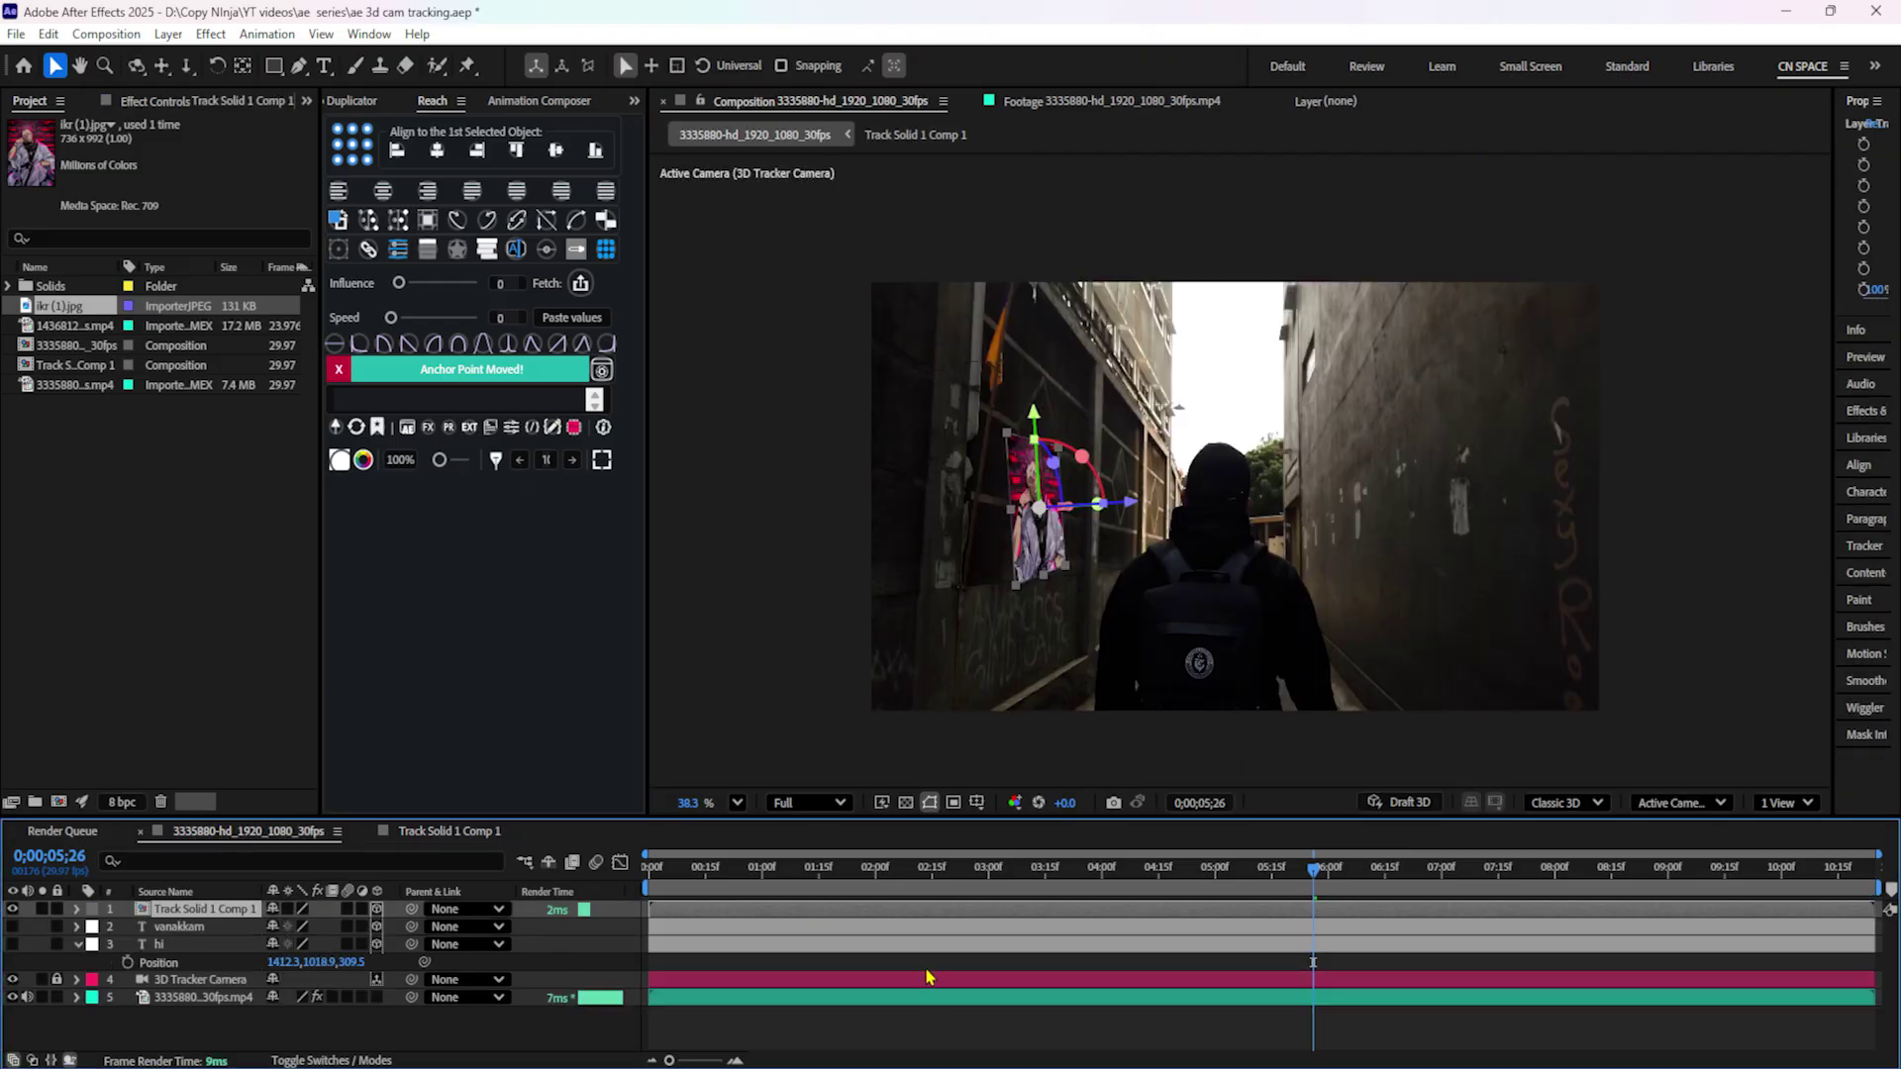
Preview the poster on the wall, scrub through the clip, and go back to the first frame.
{"action": "left_click", "coordinate": [931, 996]}
{"action": "key", "text": "space"}
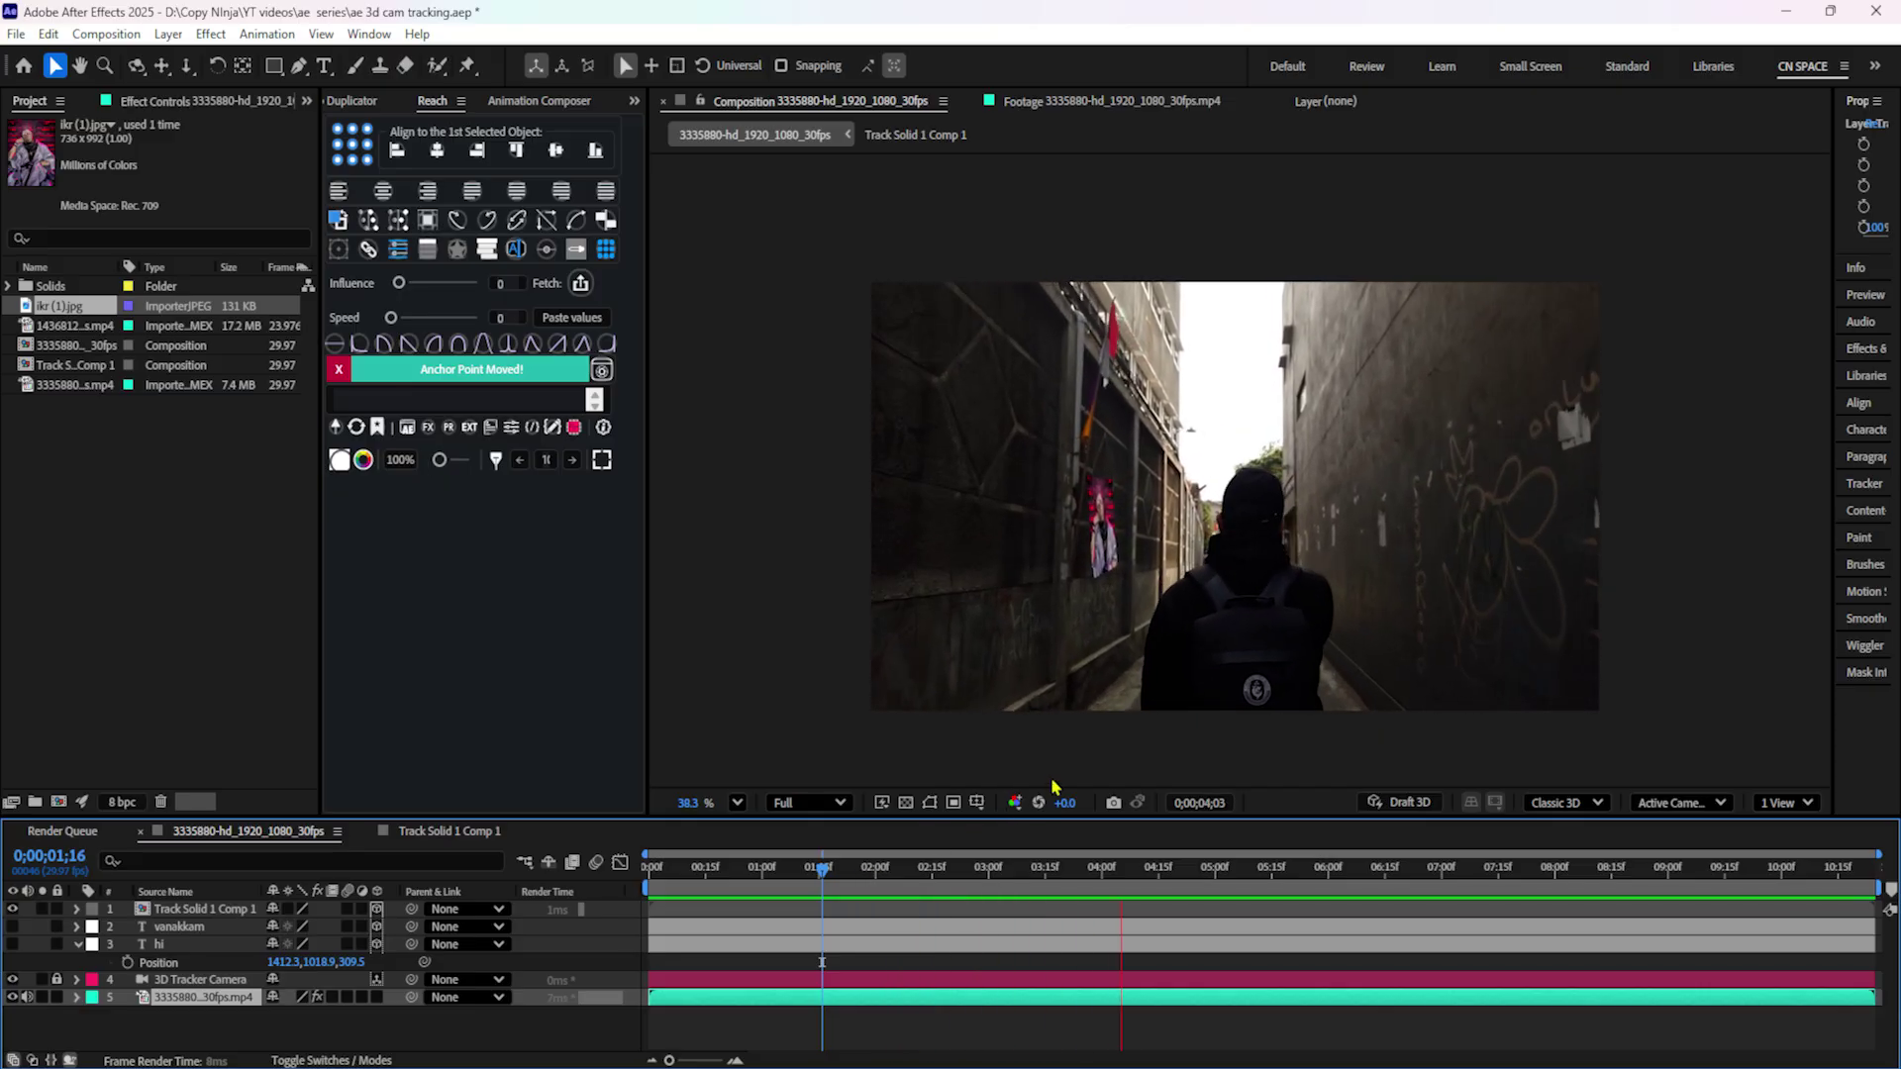
{"action": "key", "text": "space"}
{"action": "left_click", "coordinate": [1244, 860]}
{"action": "left_click", "coordinate": [1251, 896]}
{"action": "left_click_drag", "start_coordinate": [1251, 897], "coordinate": [649, 884]}
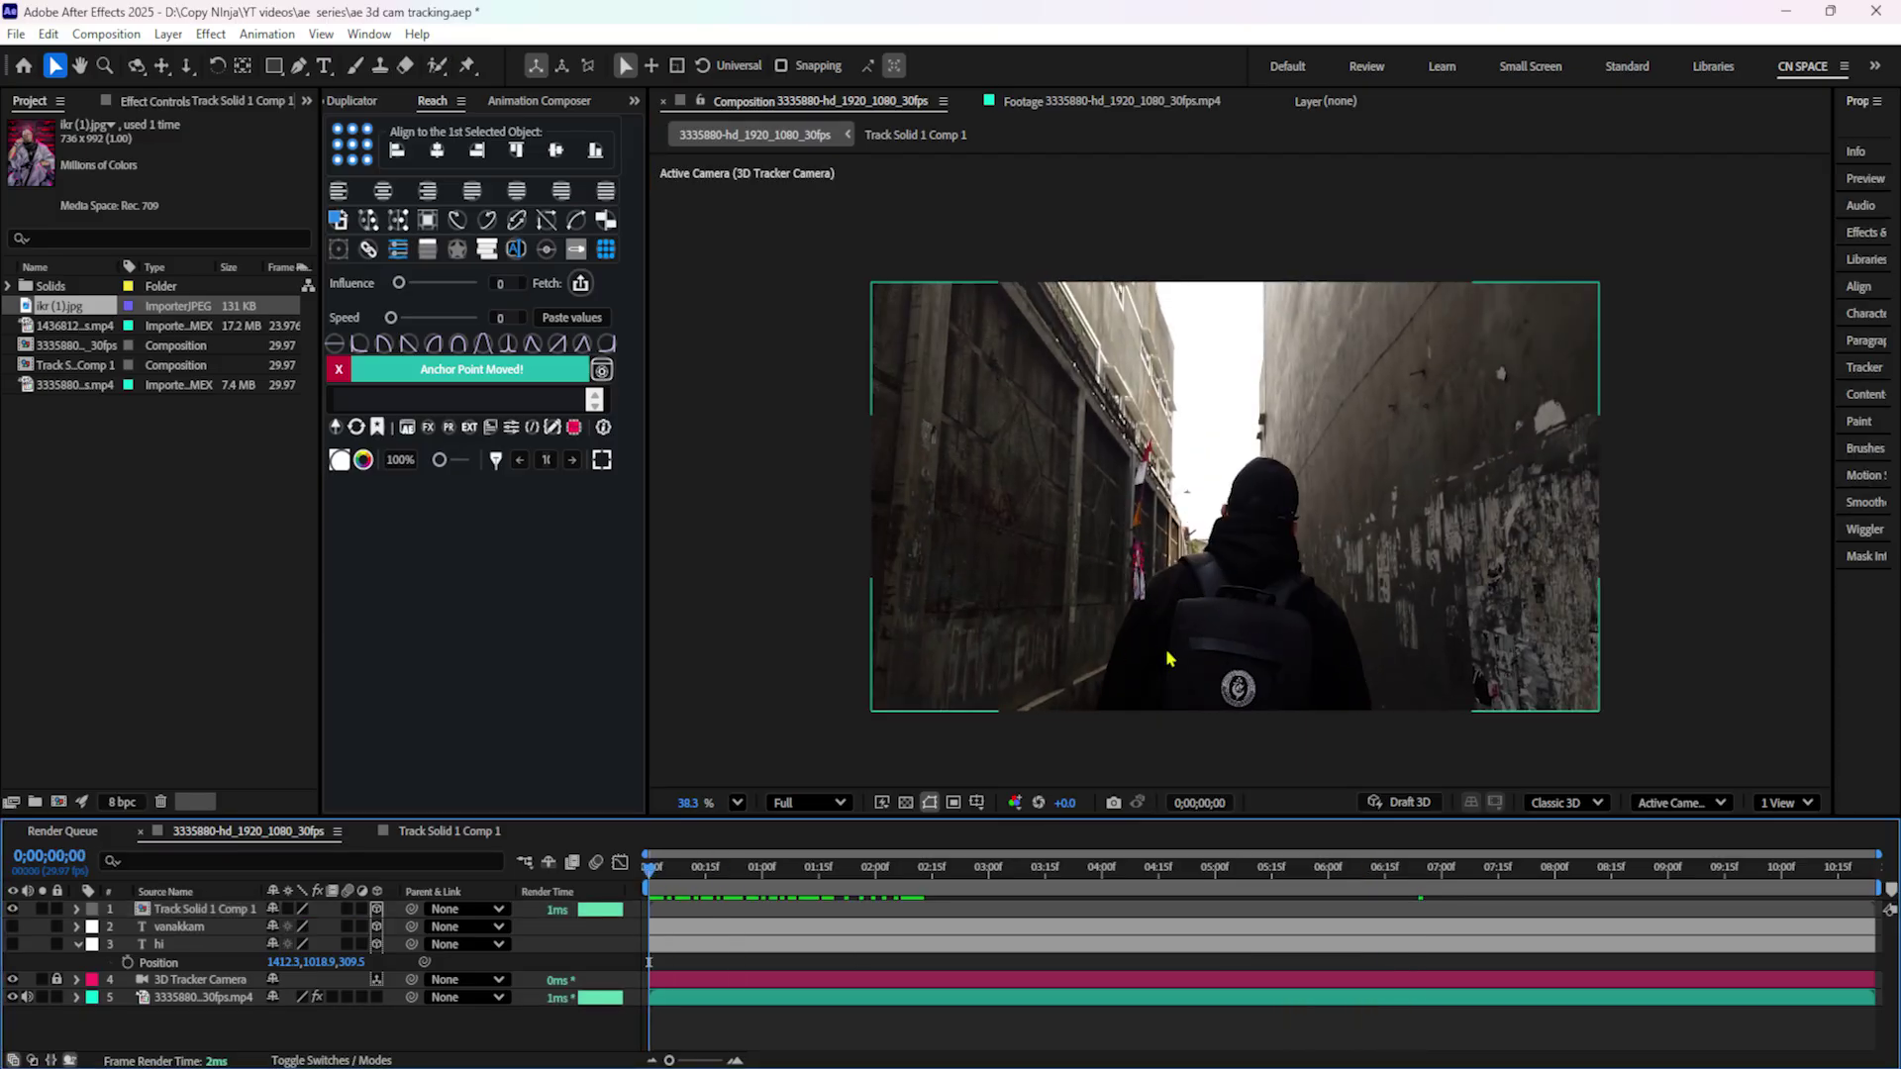
Examine the tracked poster up close and check how it sticks to the wall over the opening seconds and during playback.
{"action": "scroll", "coordinate": [1167, 658], "scroll_direction": "up", "scroll_amount": 5}
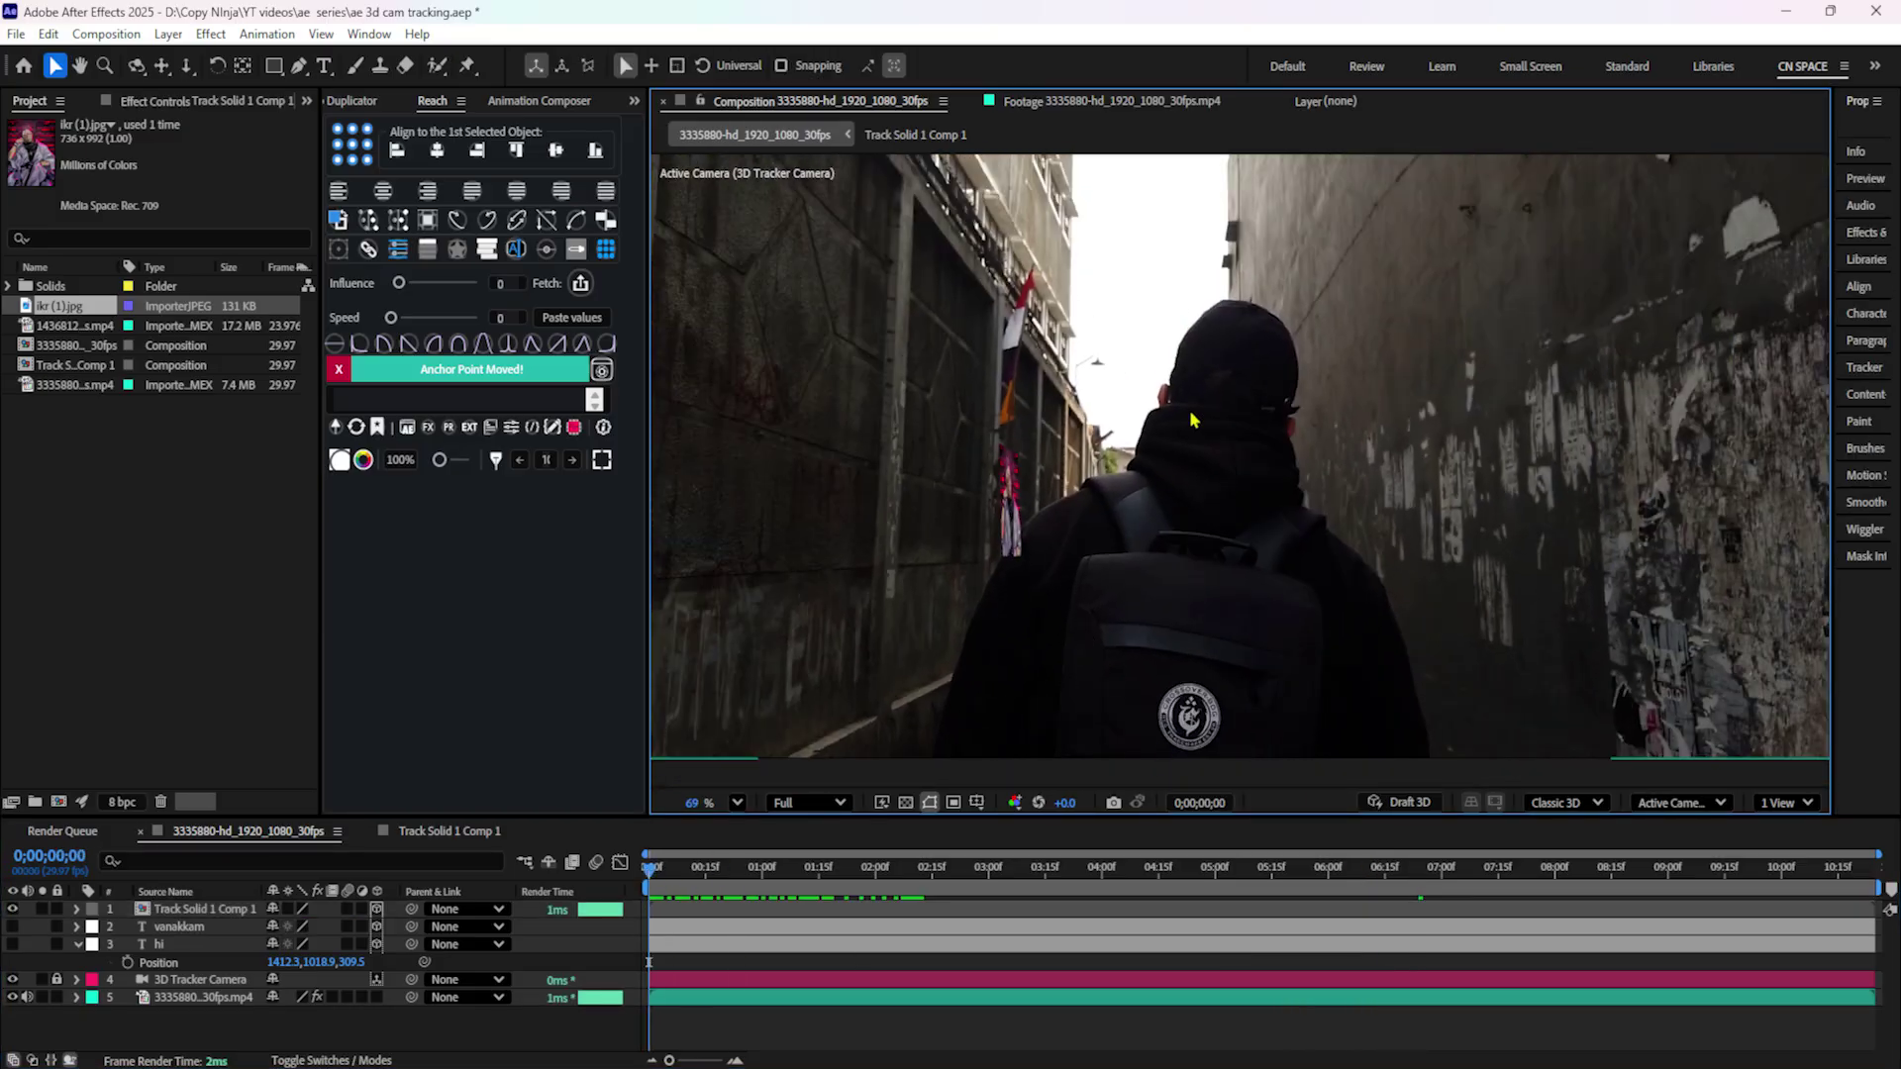
{"action": "scroll", "coordinate": [1192, 420], "scroll_direction": "down", "scroll_amount": 4}
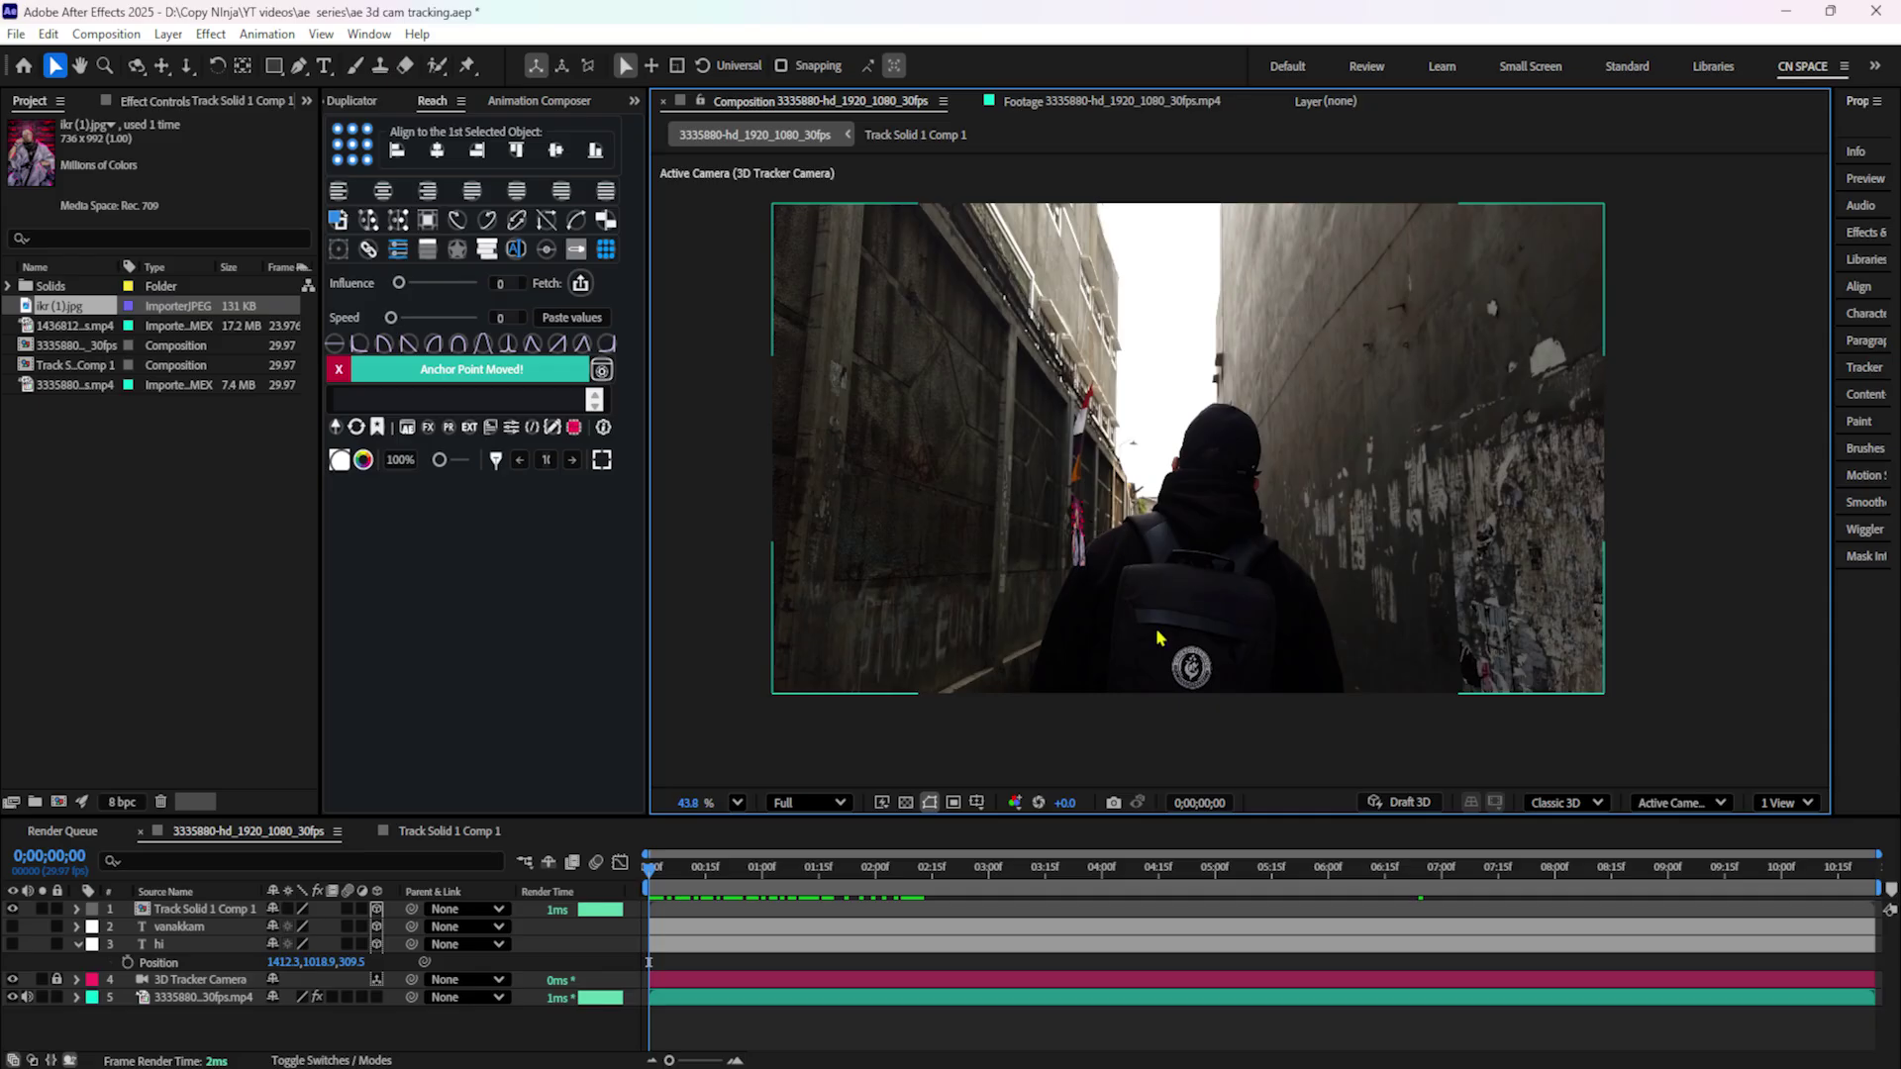
{"action": "left_click", "coordinate": [203, 944]}
{"action": "key", "text": "Return"}
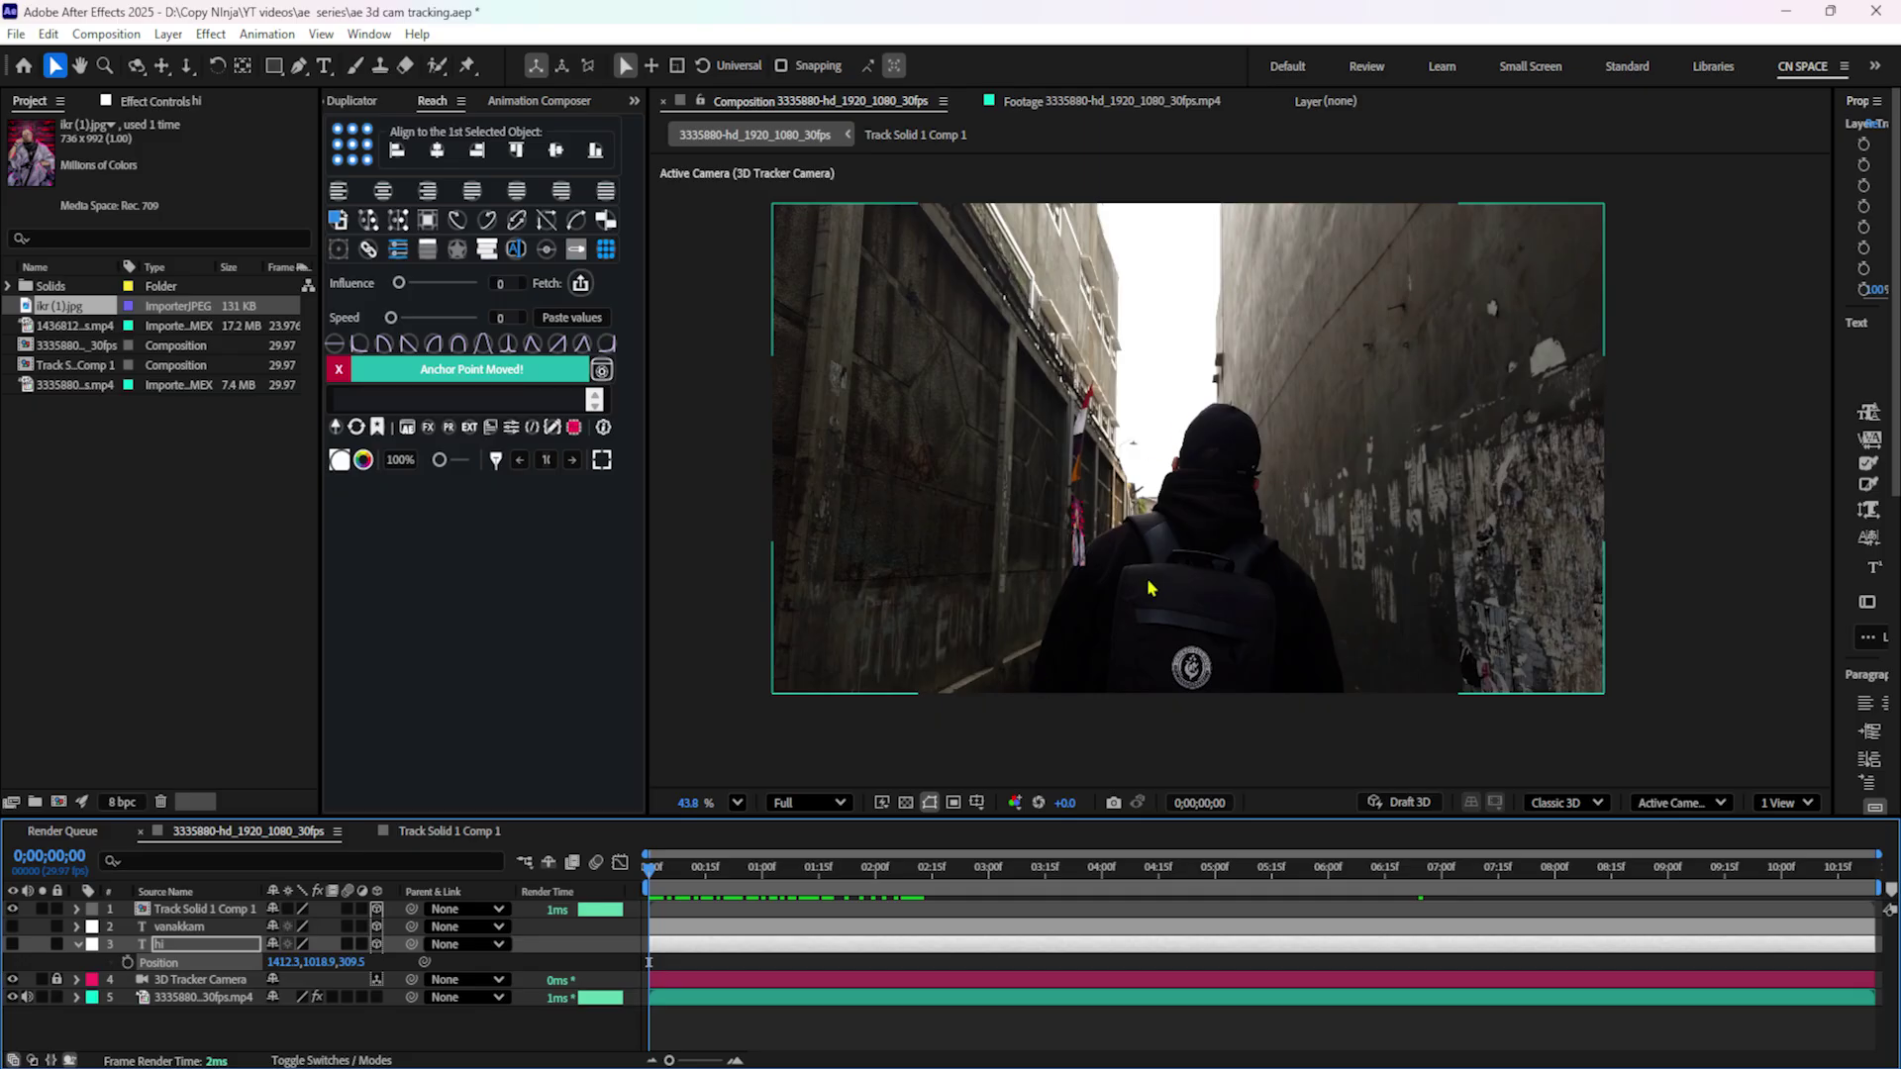
{"action": "key", "text": "space"}
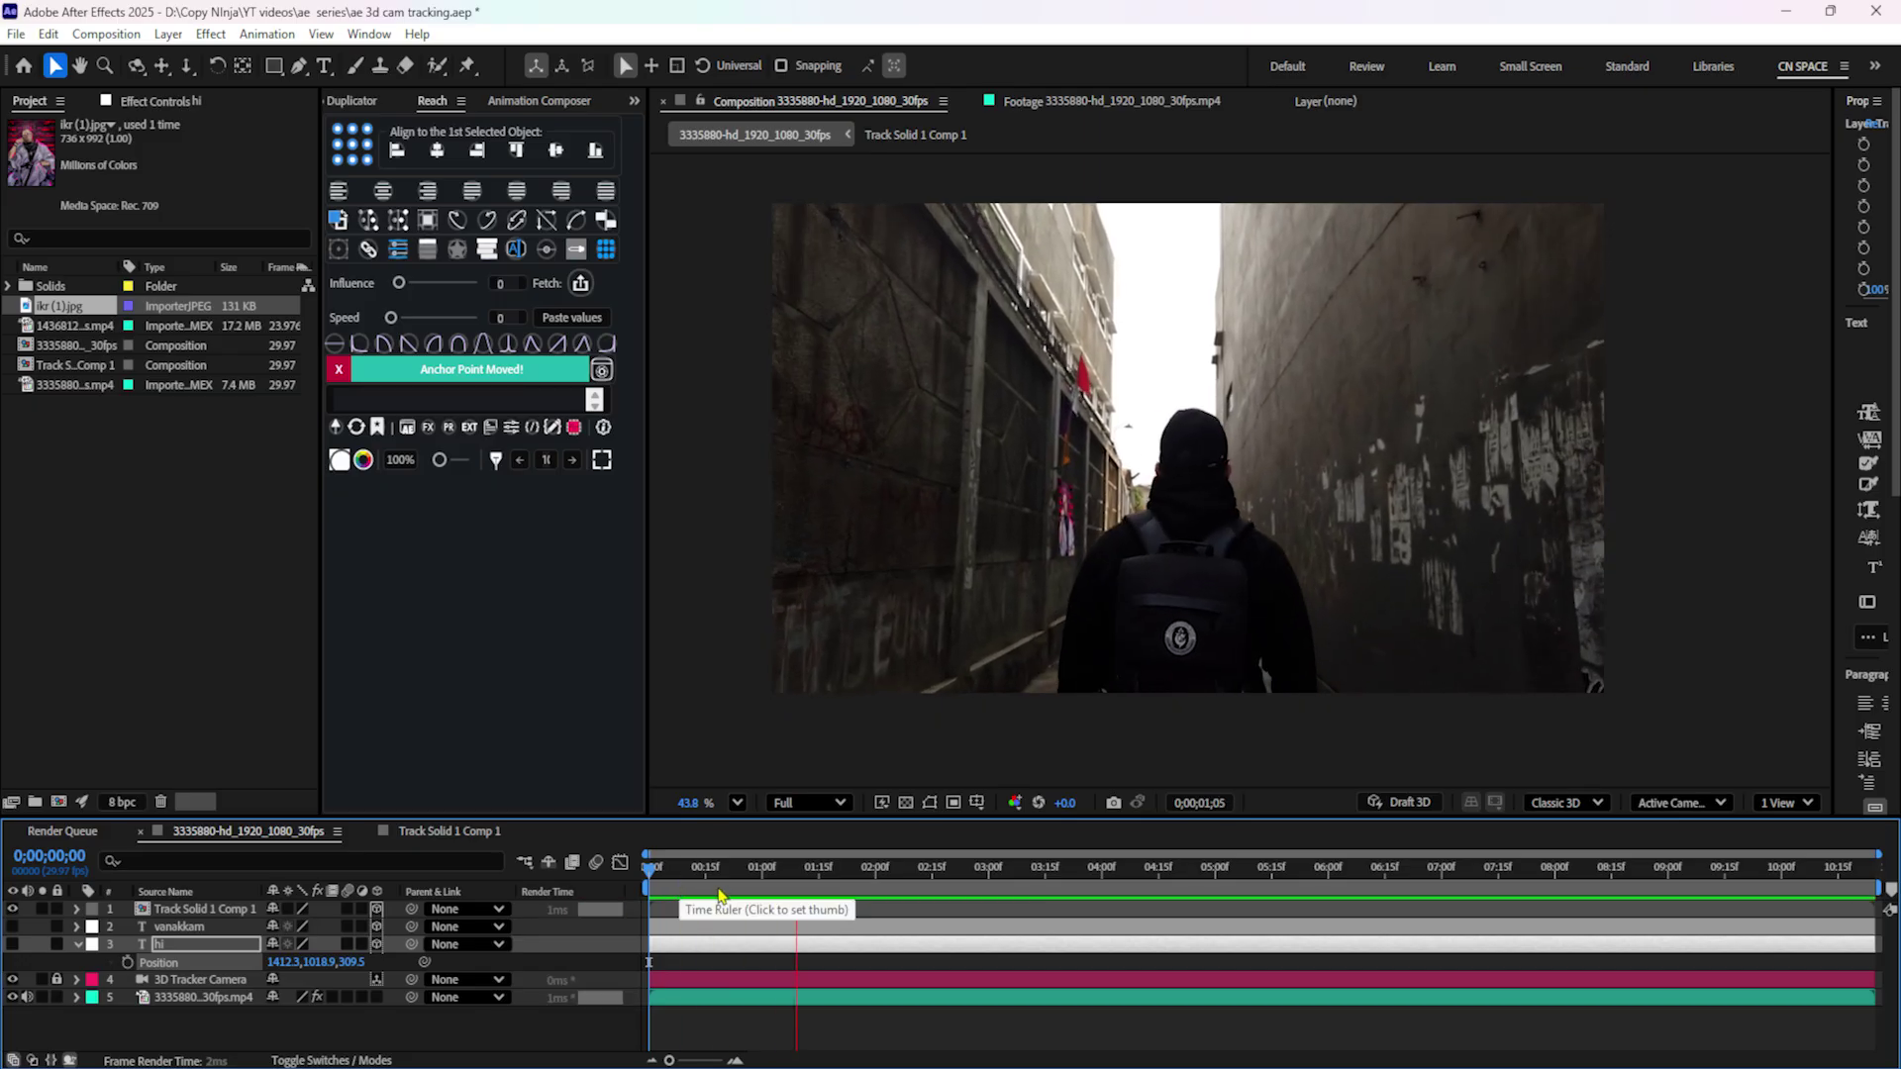
{"action": "left_click", "coordinate": [719, 891]}
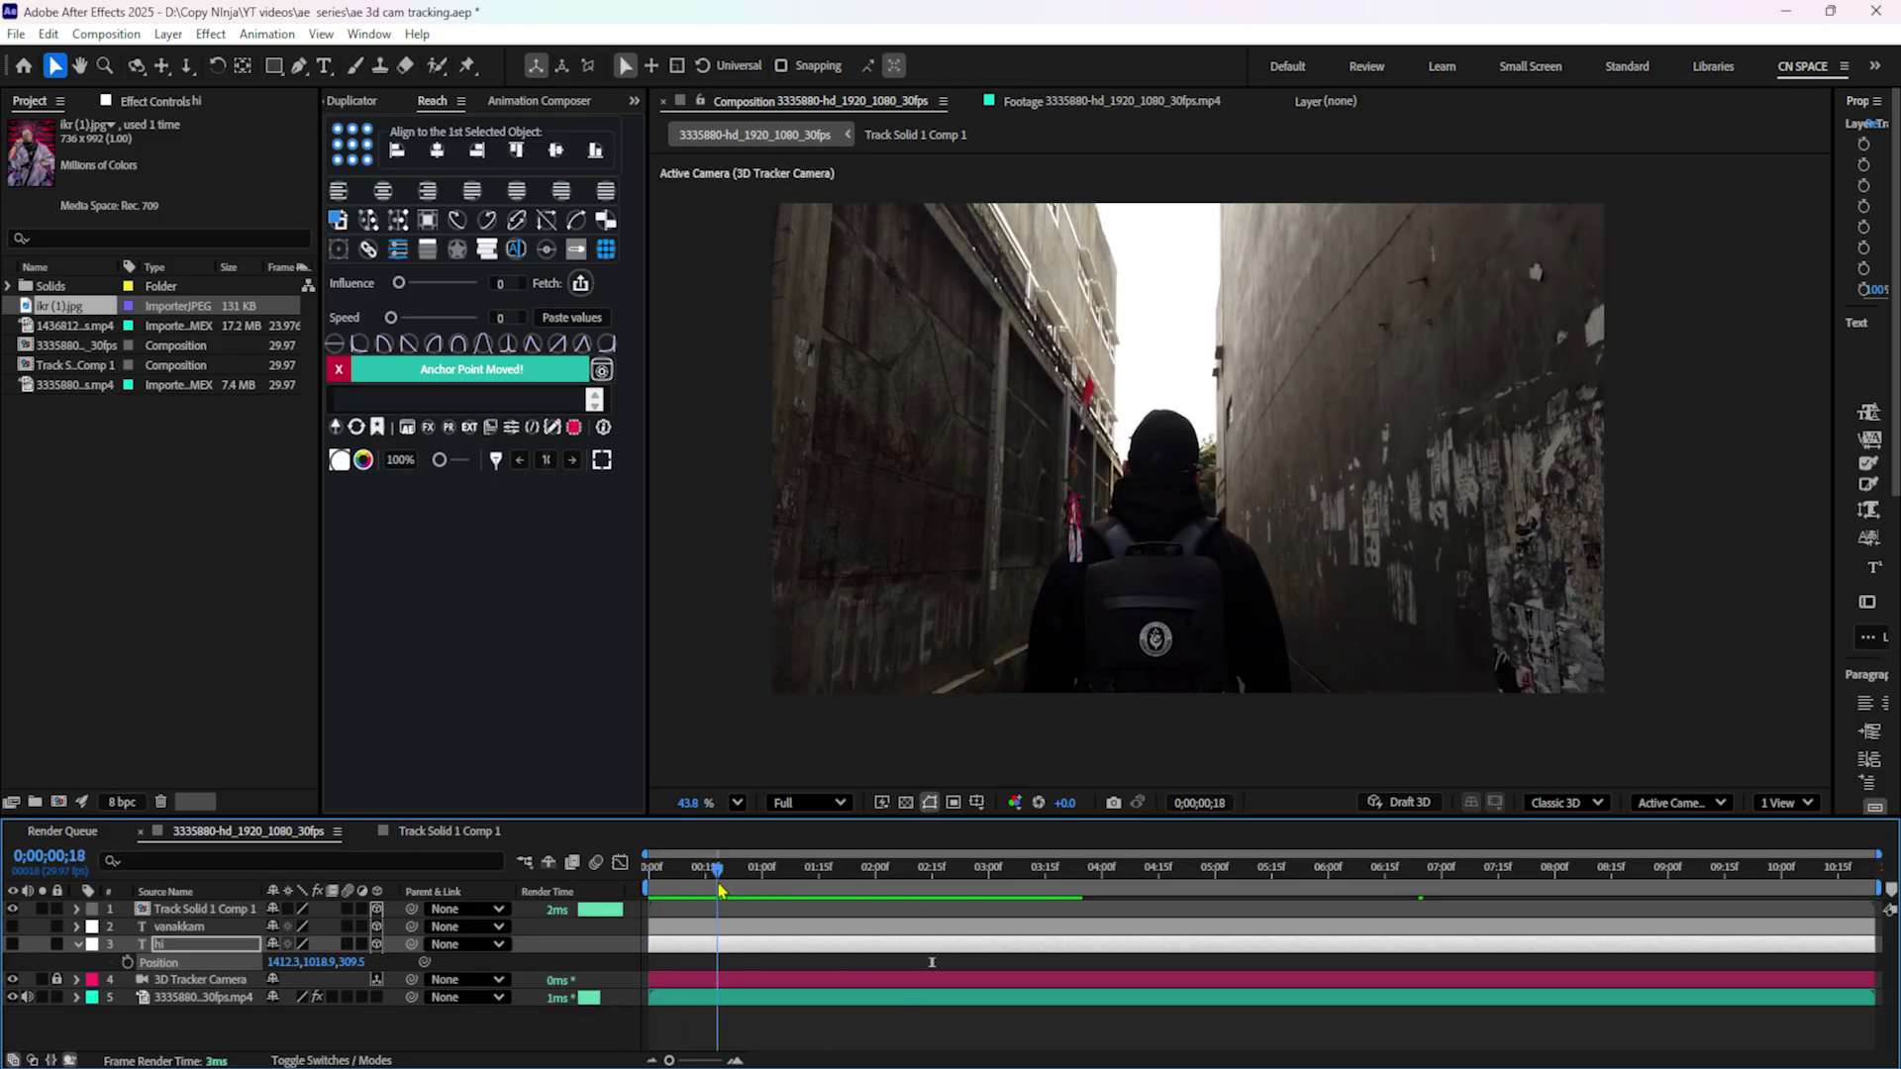
{"action": "left_click_drag", "start_coordinate": [719, 891], "coordinate": [827, 896]}
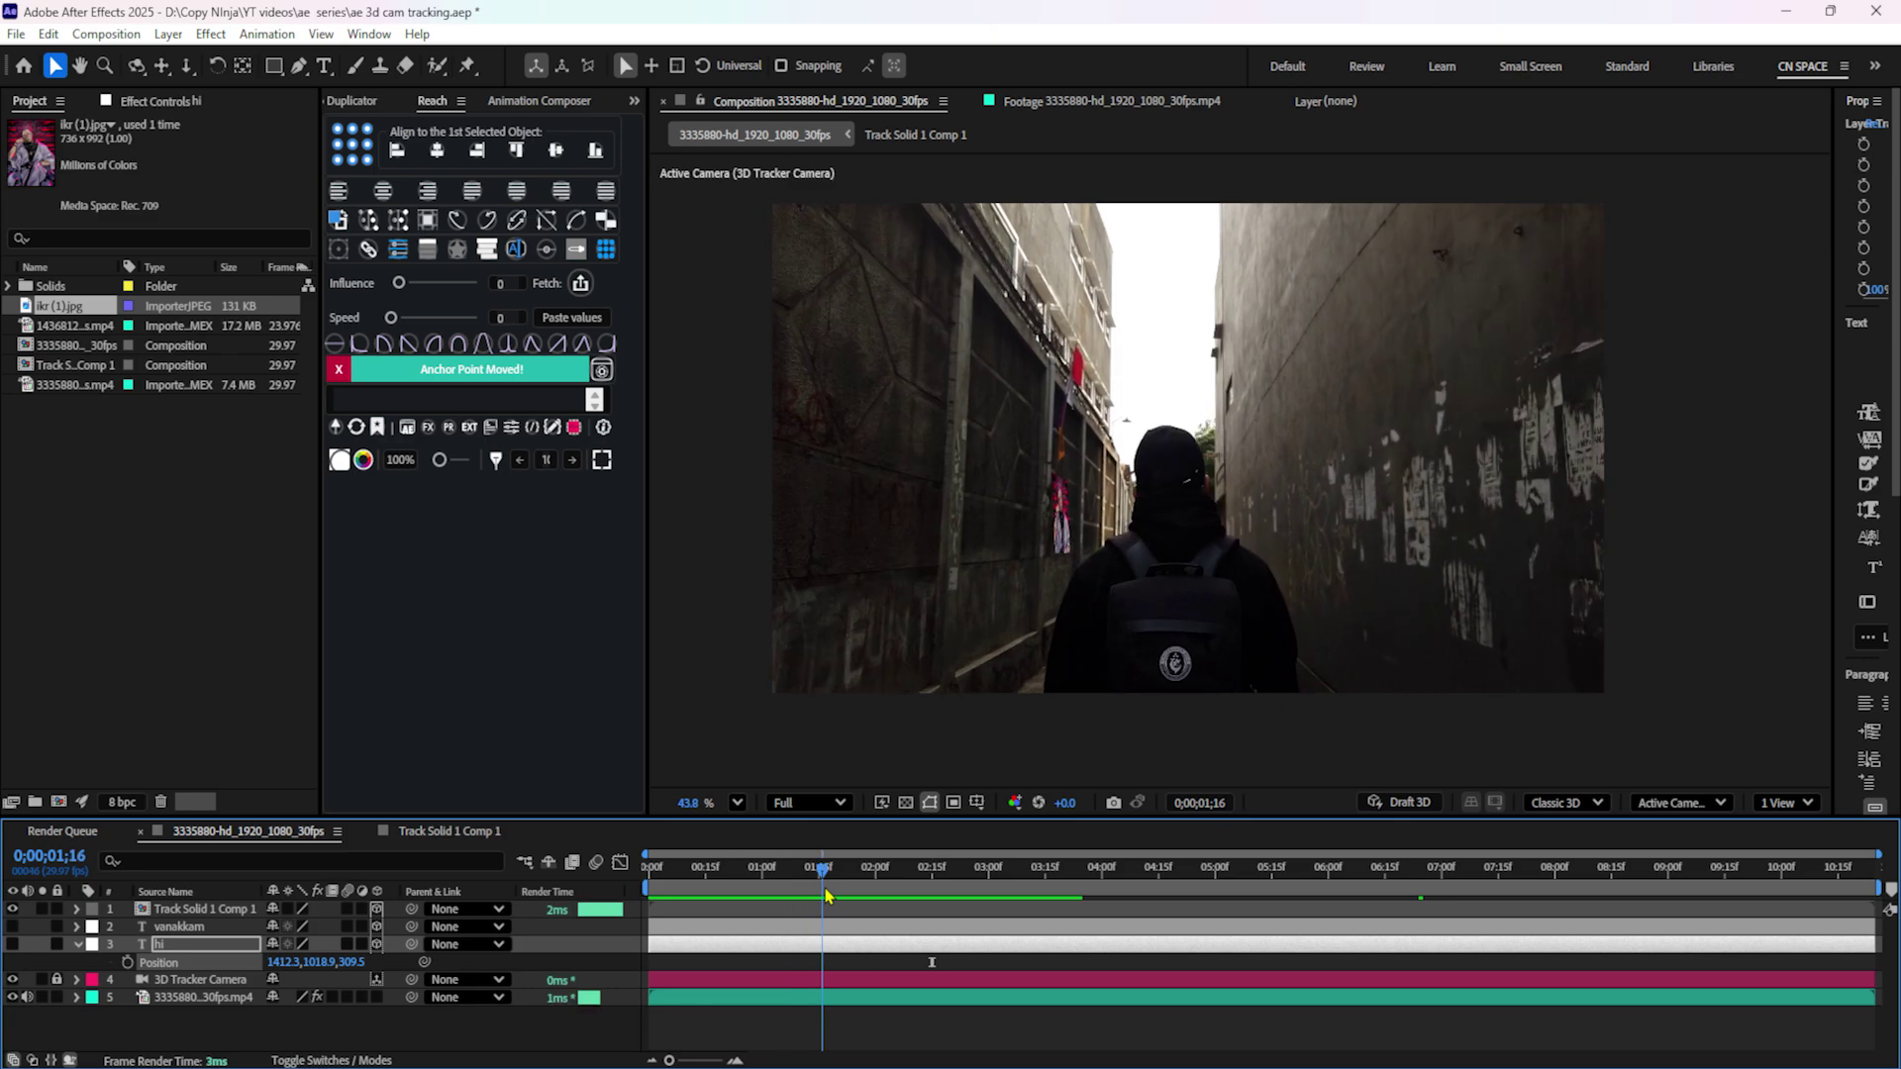
{"action": "left_click_drag", "start_coordinate": [826, 896], "coordinate": [819, 891]}
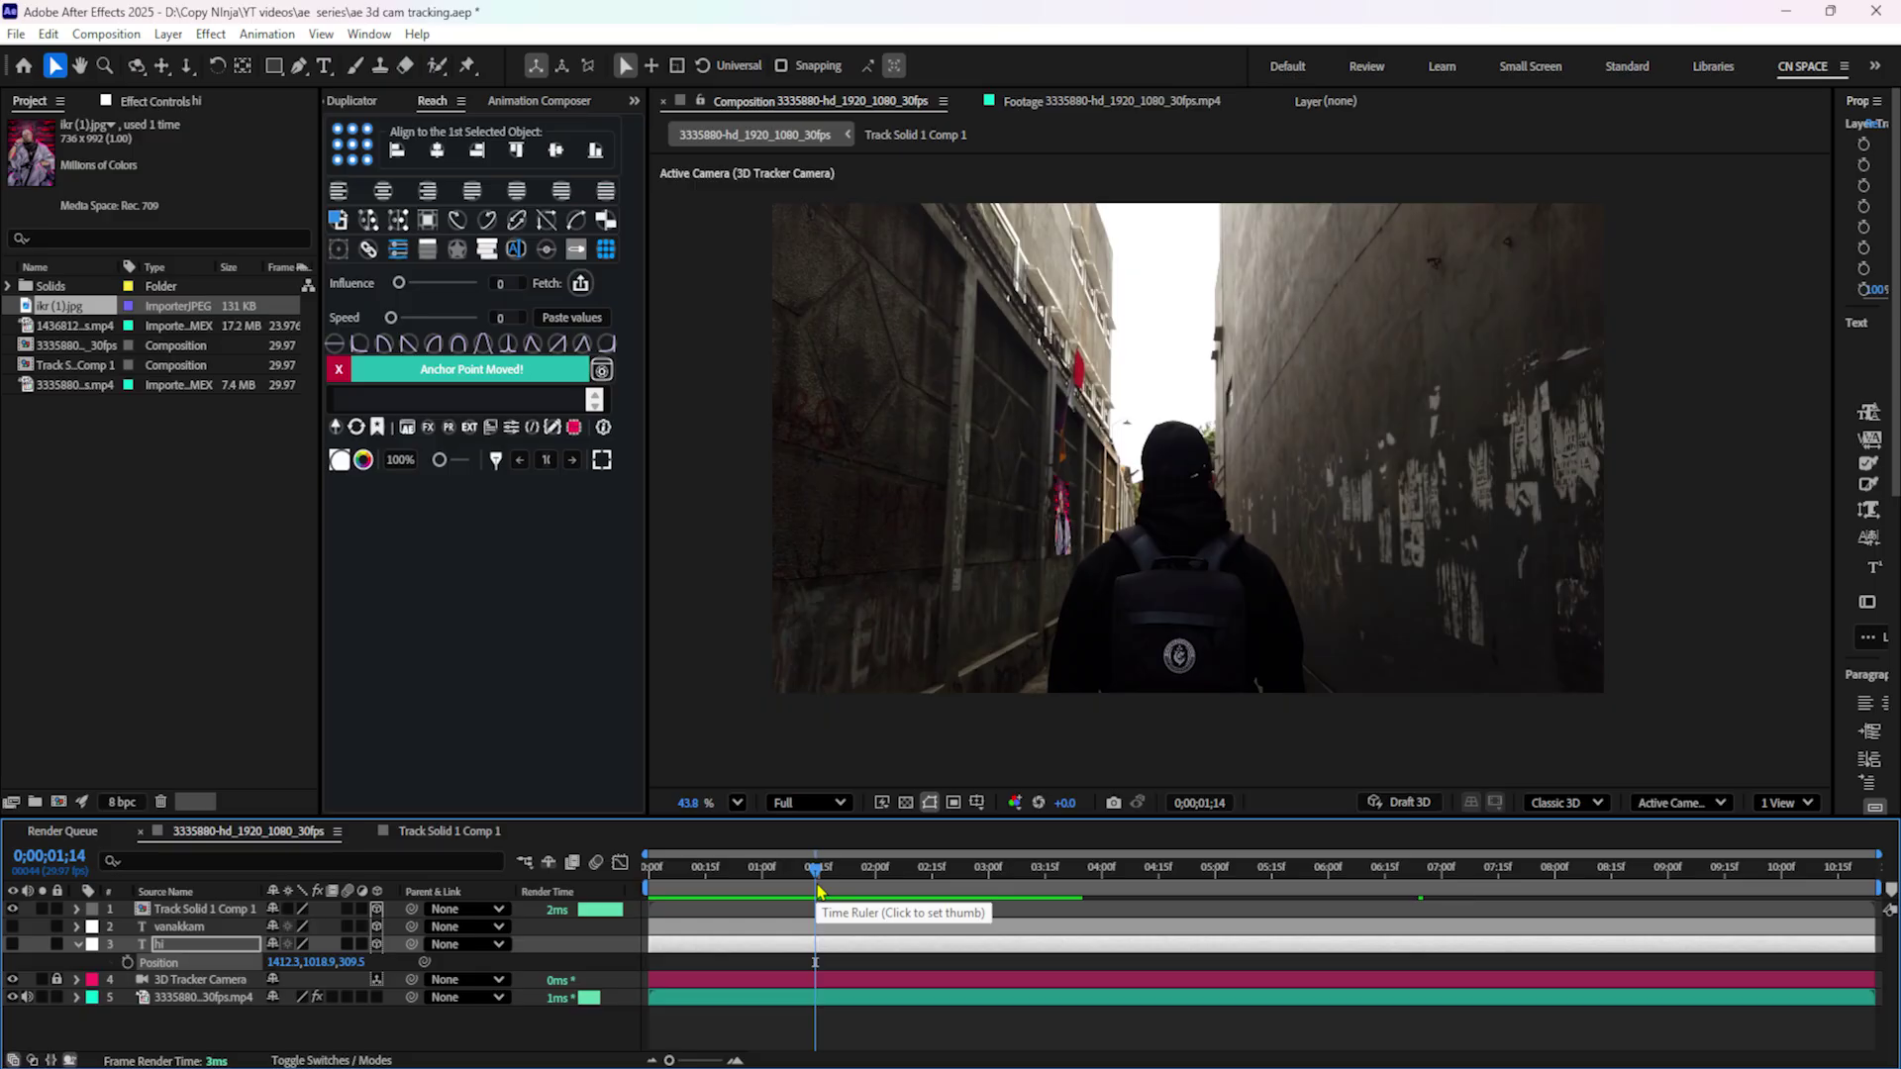
{"action": "mouse_move", "coordinate": [825, 884]}
{"action": "left_mouse_down"}
{"action": "mouse_move", "coordinate": [787, 886]}
{"action": "mouse_move", "coordinate": [842, 887]}
{"action": "left_mouse_up"}
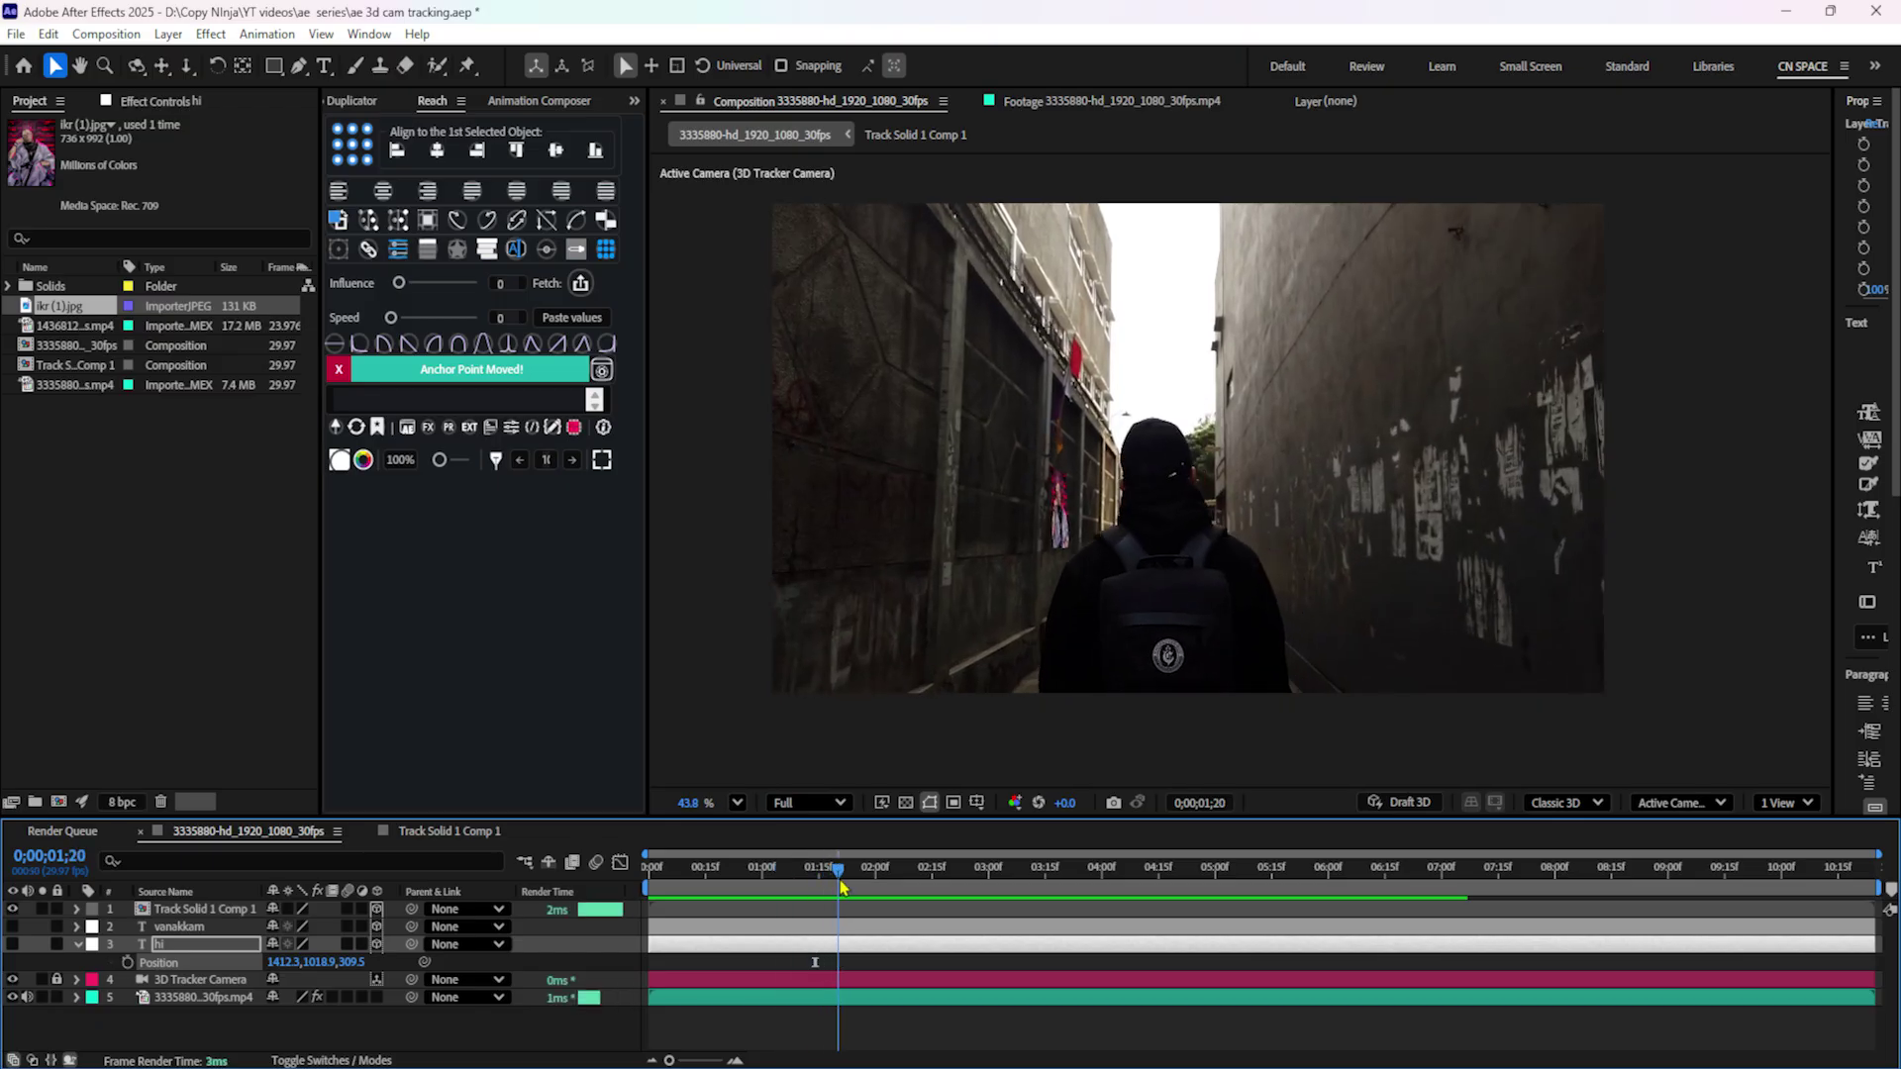
{"action": "key", "text": "space"}
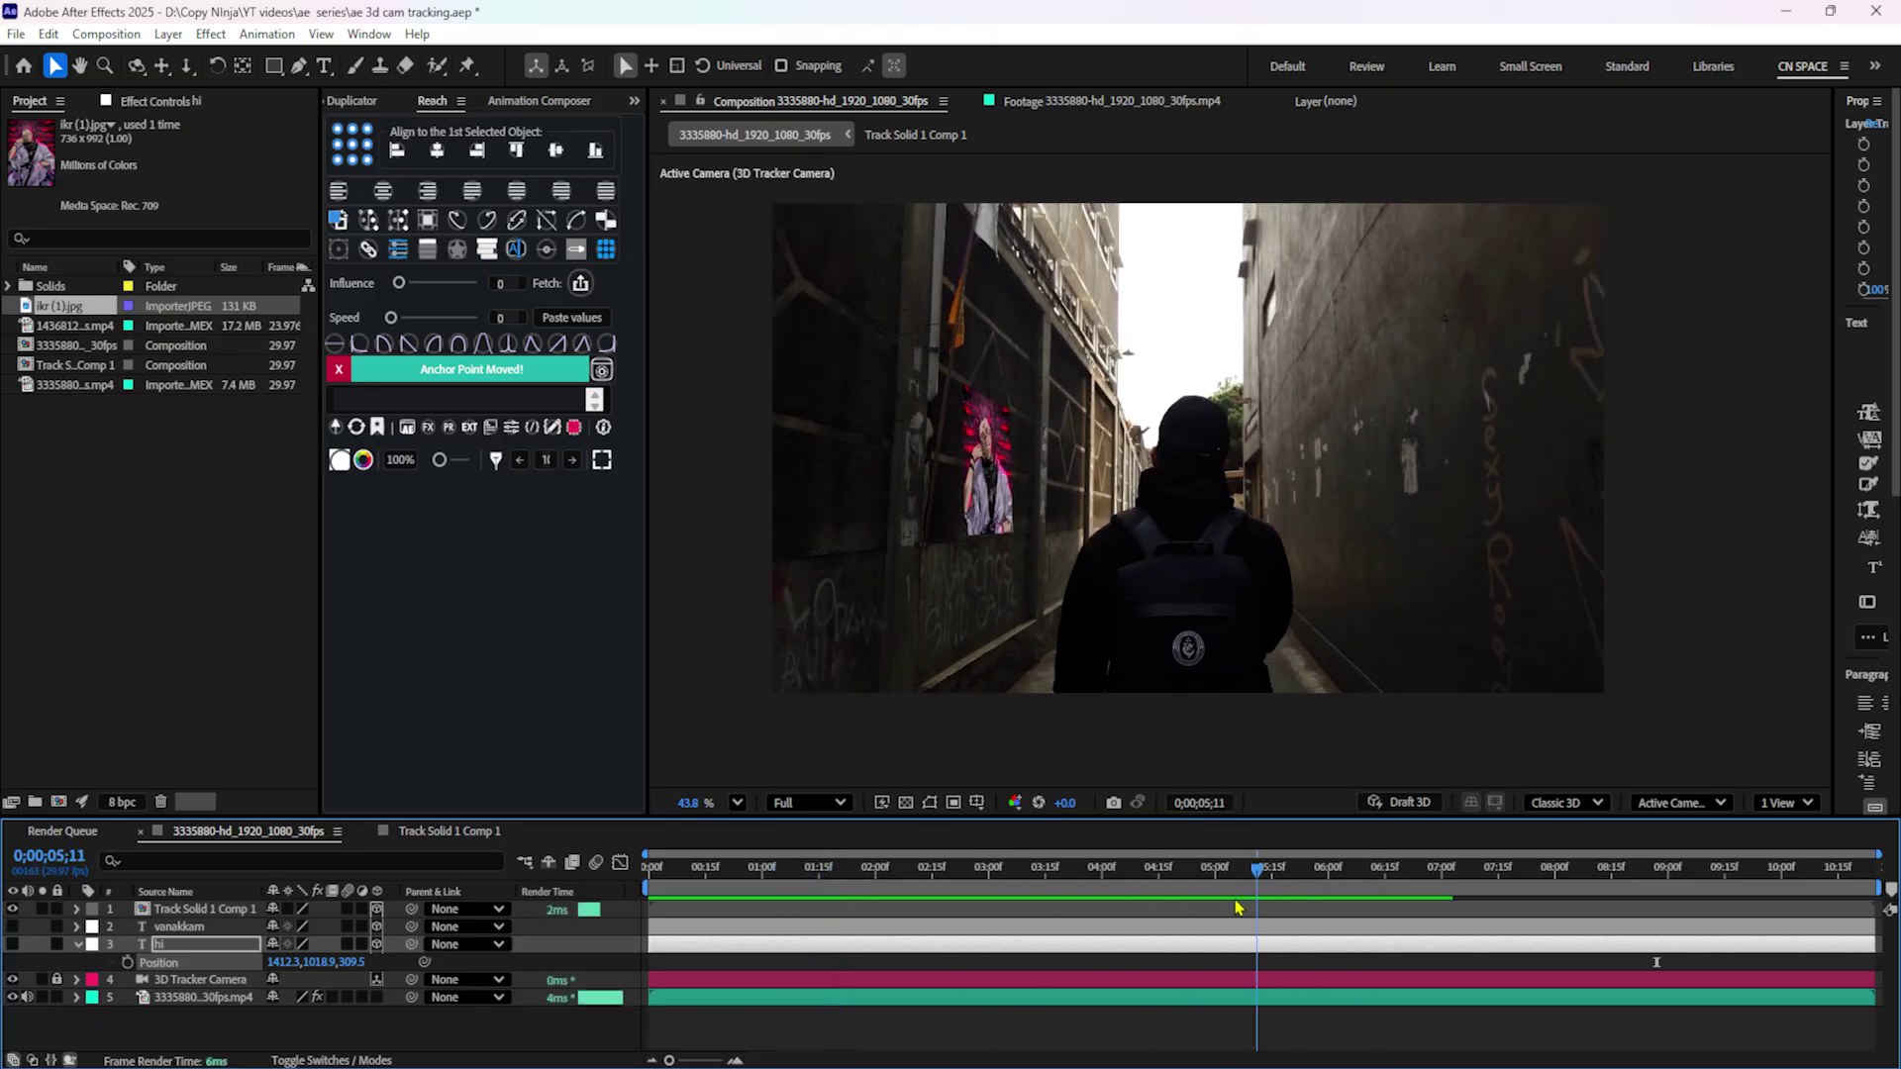
Add a text layer reading "kaka", centred in the frame with its anchor point in the middle of the text.
{"action": "left_click", "coordinate": [55, 589]}
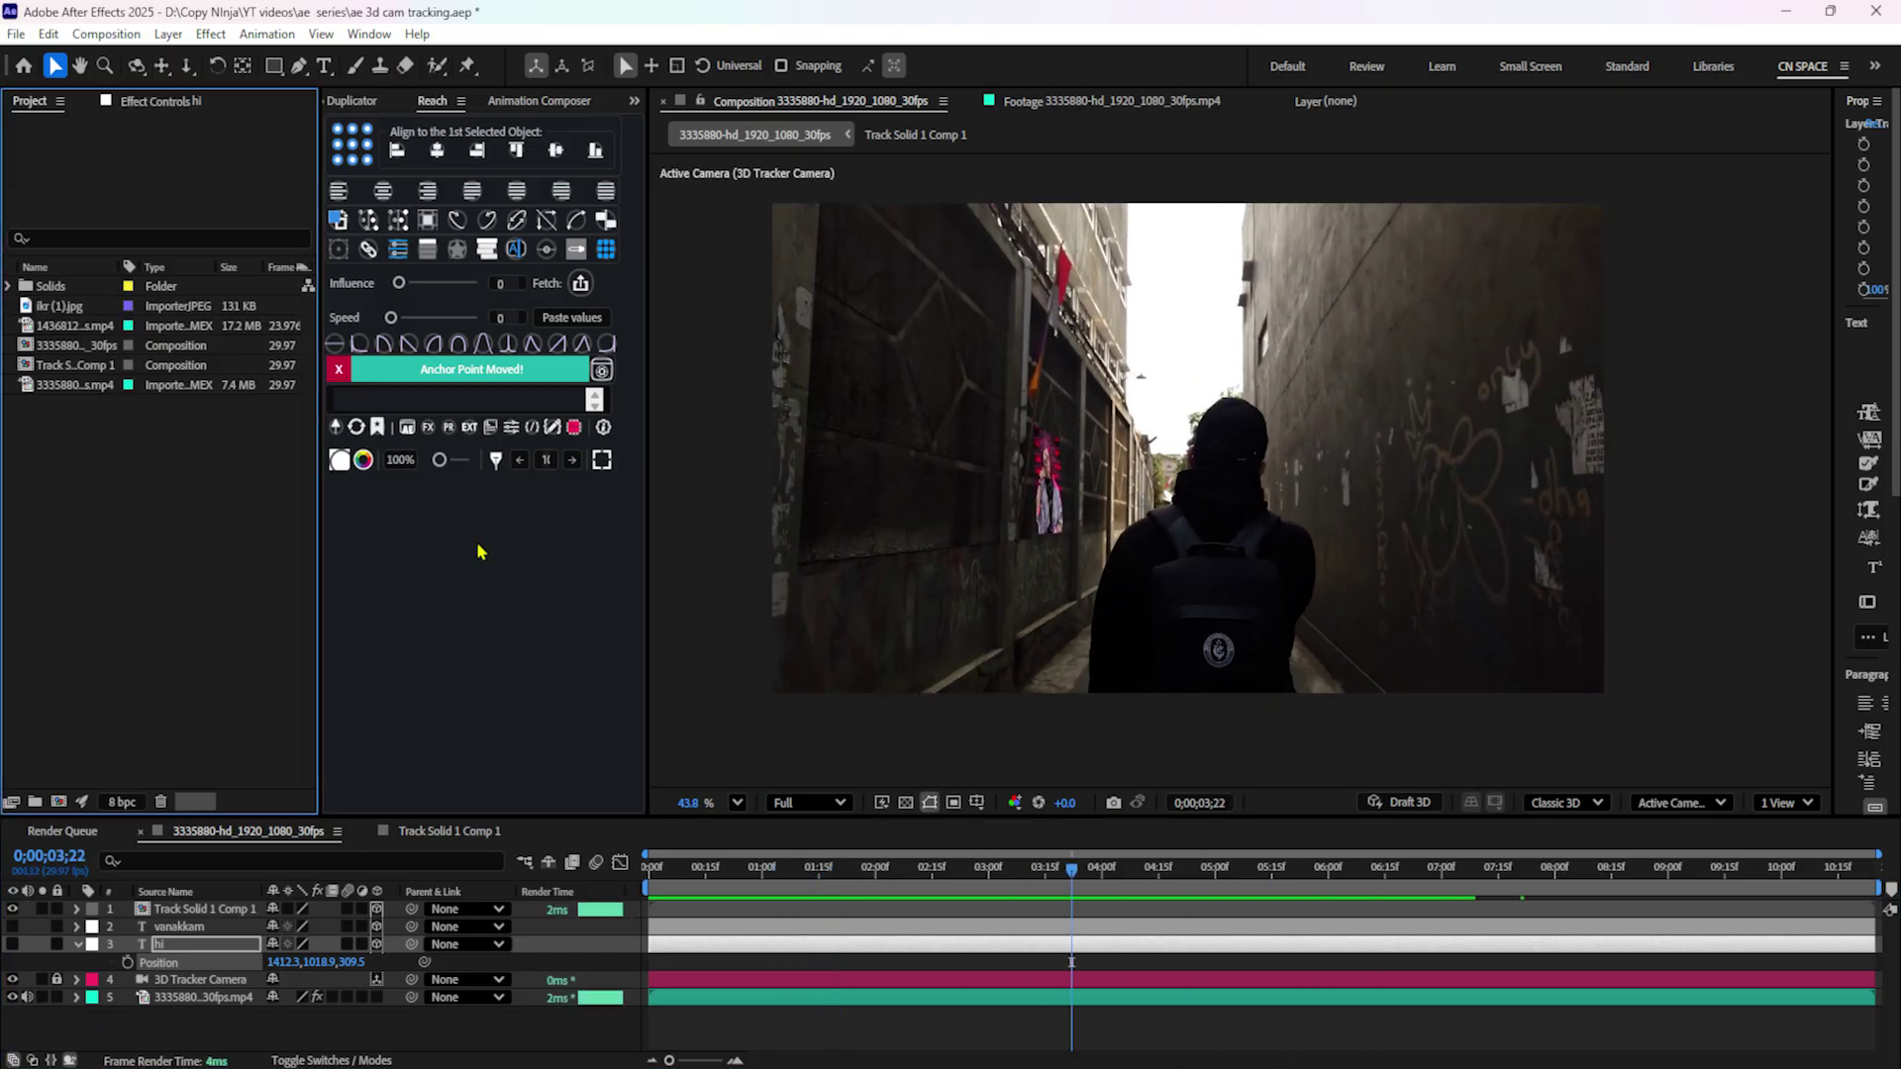
{"action": "left_click", "coordinate": [324, 66]}
{"action": "left_click", "coordinate": [977, 506]}
{"action": "type", "text": "kaka"}
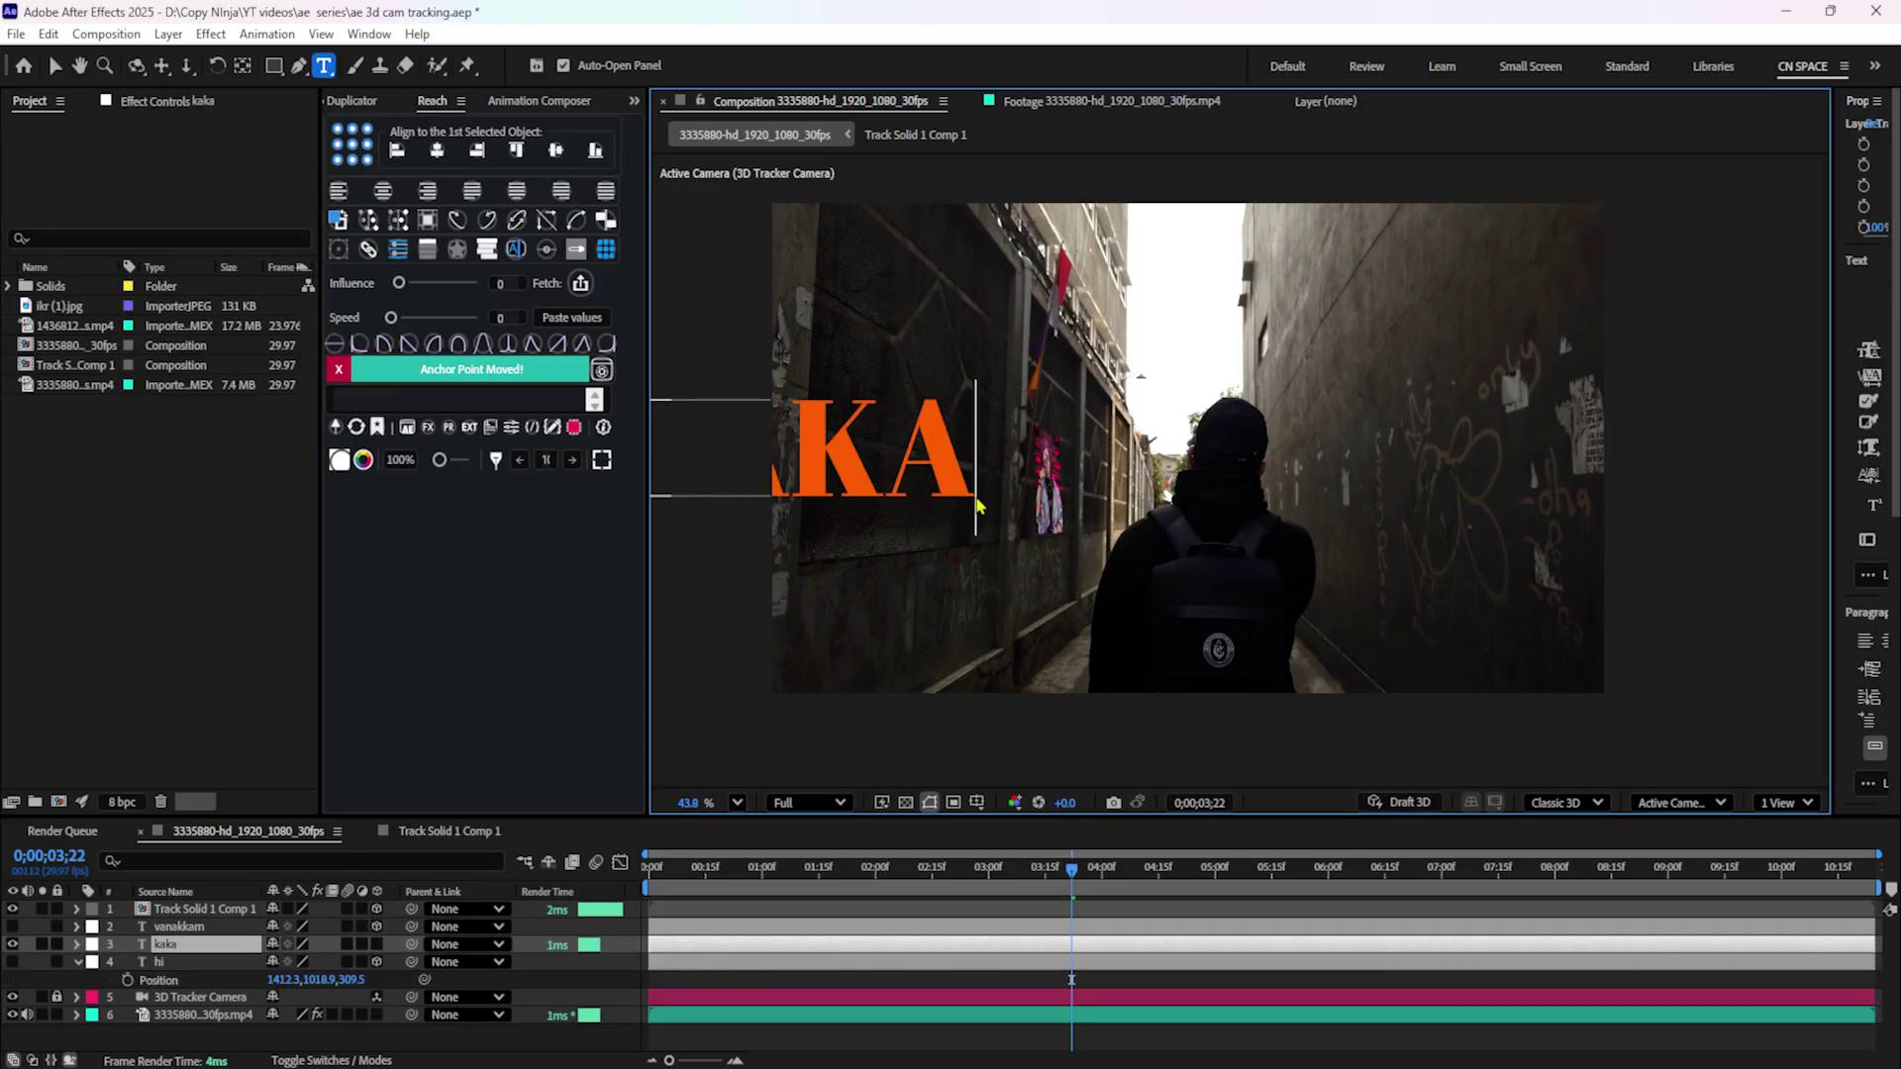
{"action": "left_click", "coordinate": [54, 66]}
{"action": "left_click", "coordinate": [387, 222]}
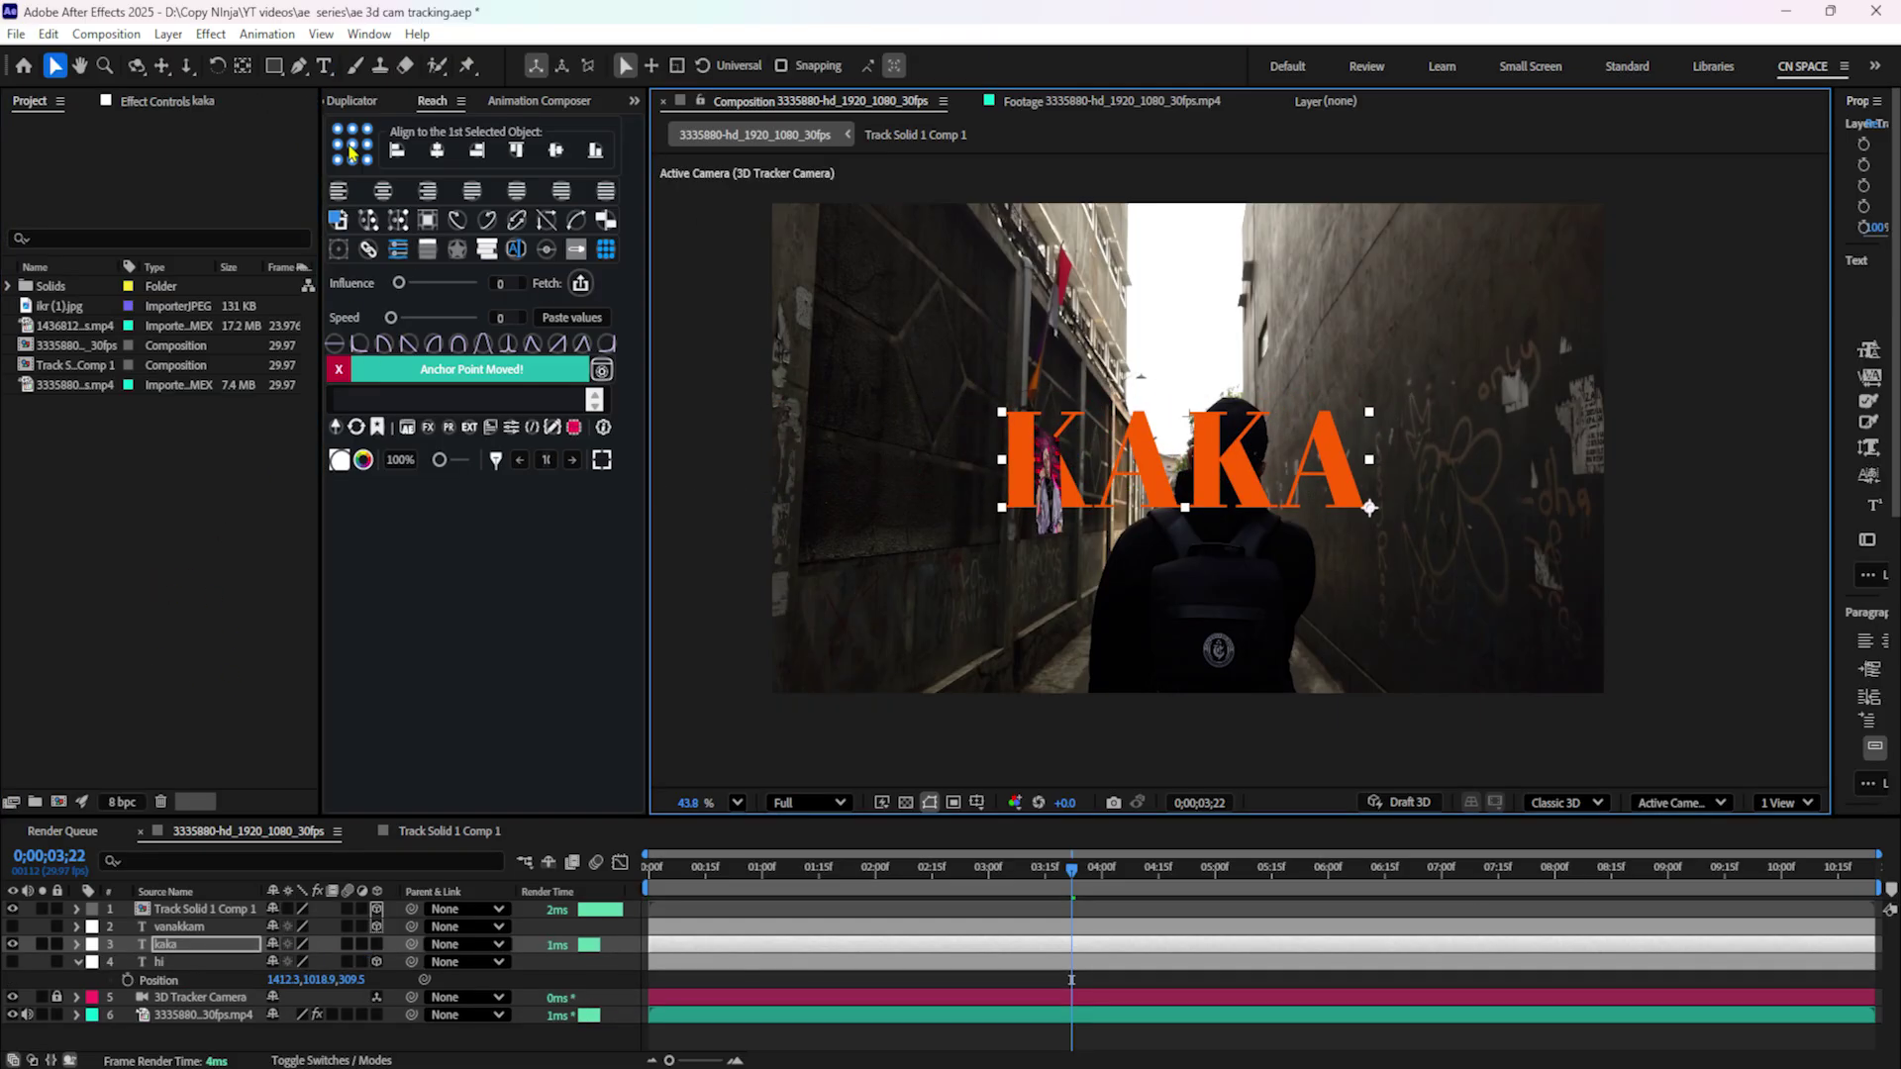
Make the "kaka" text a 3D layer and preview the clip from the beginning.
{"action": "left_click", "coordinate": [663, 872]}
{"action": "left_click_drag", "start_coordinate": [663, 871], "coordinate": [921, 871]}
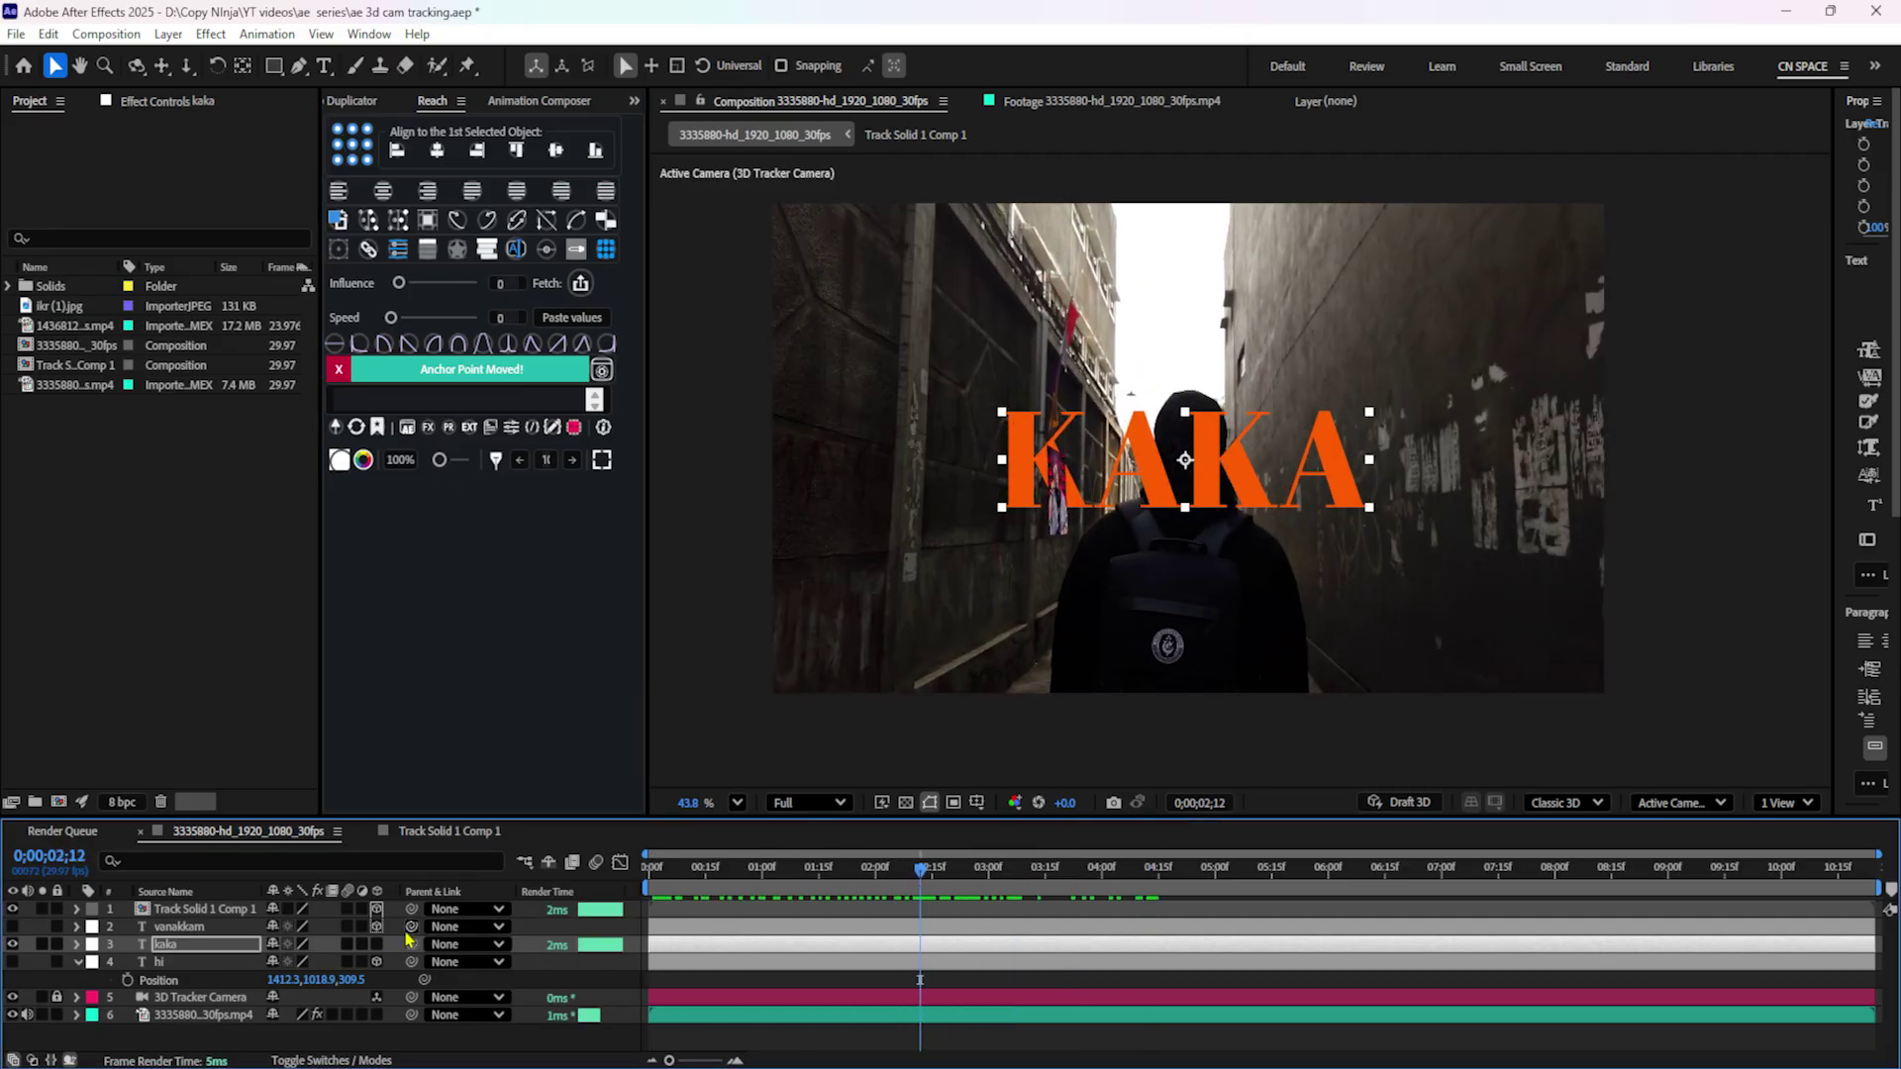
{"action": "left_click", "coordinate": [376, 945]}
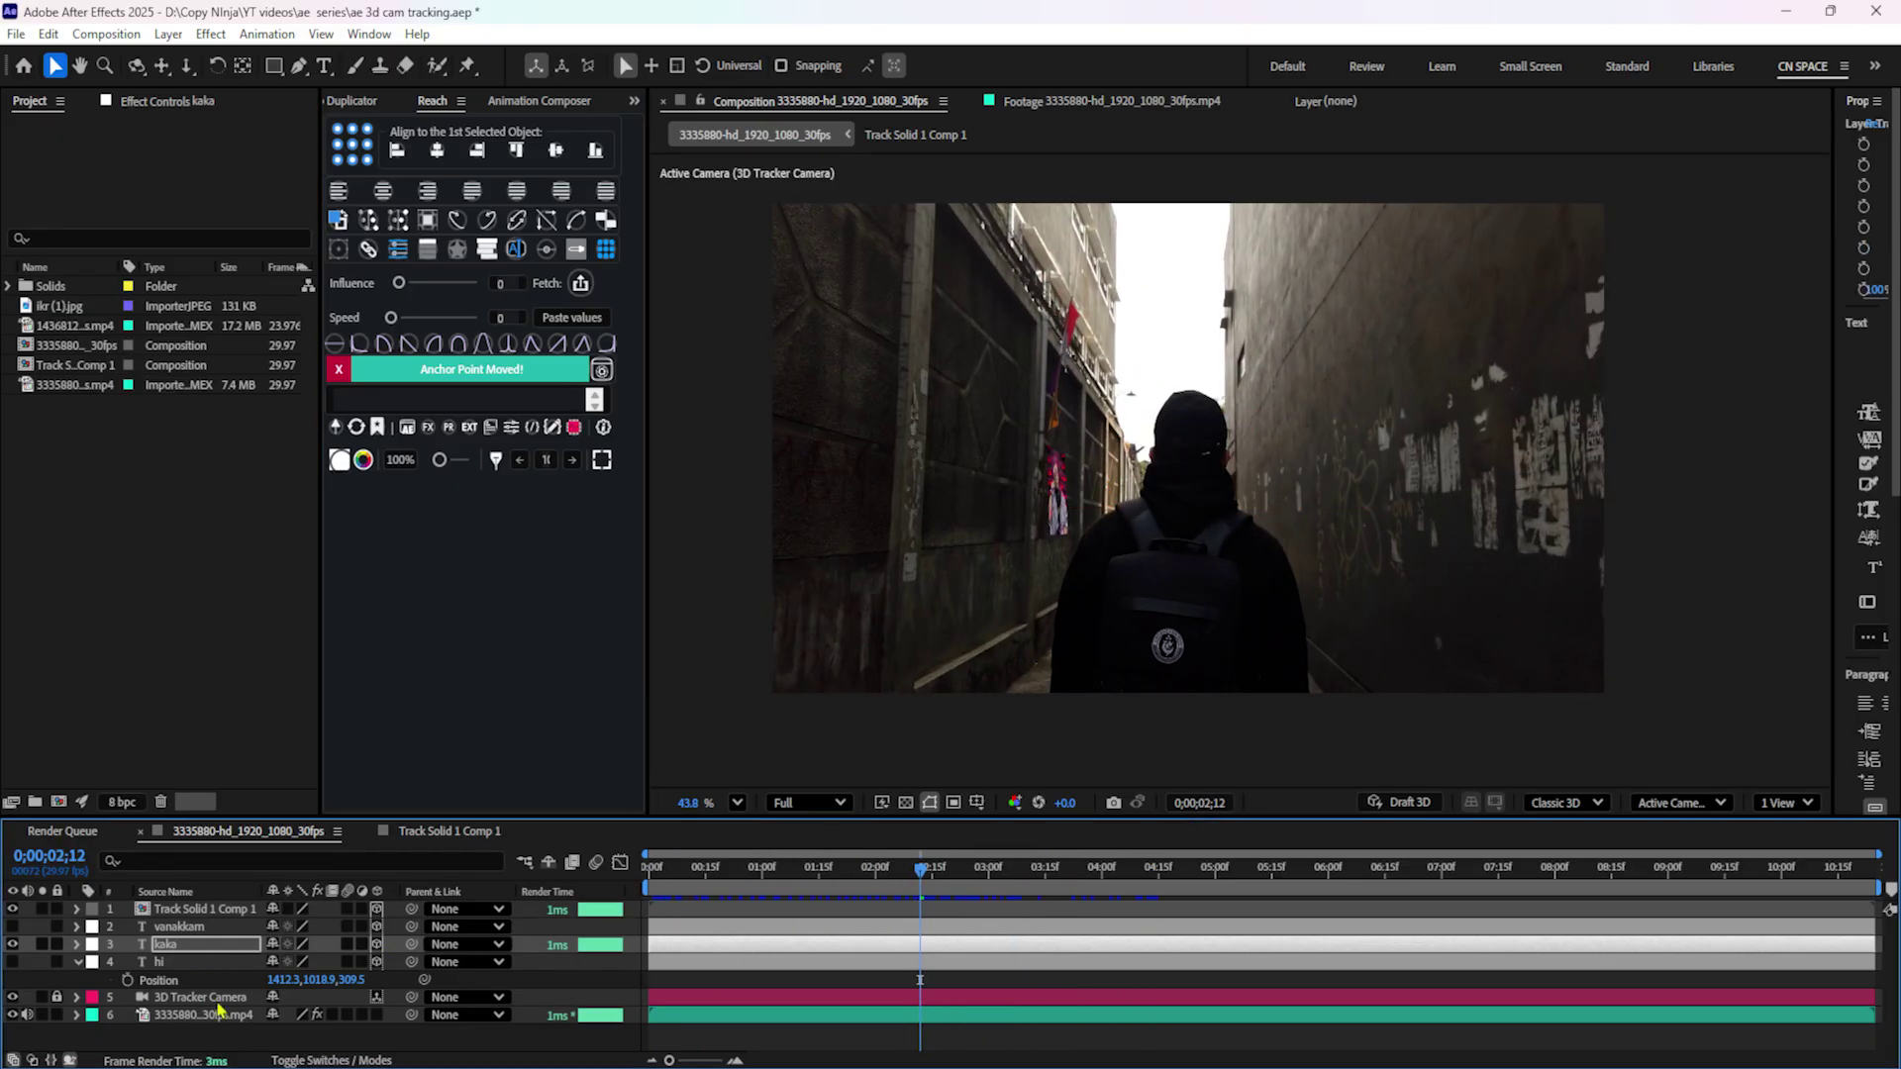
{"action": "key", "text": "F2"}
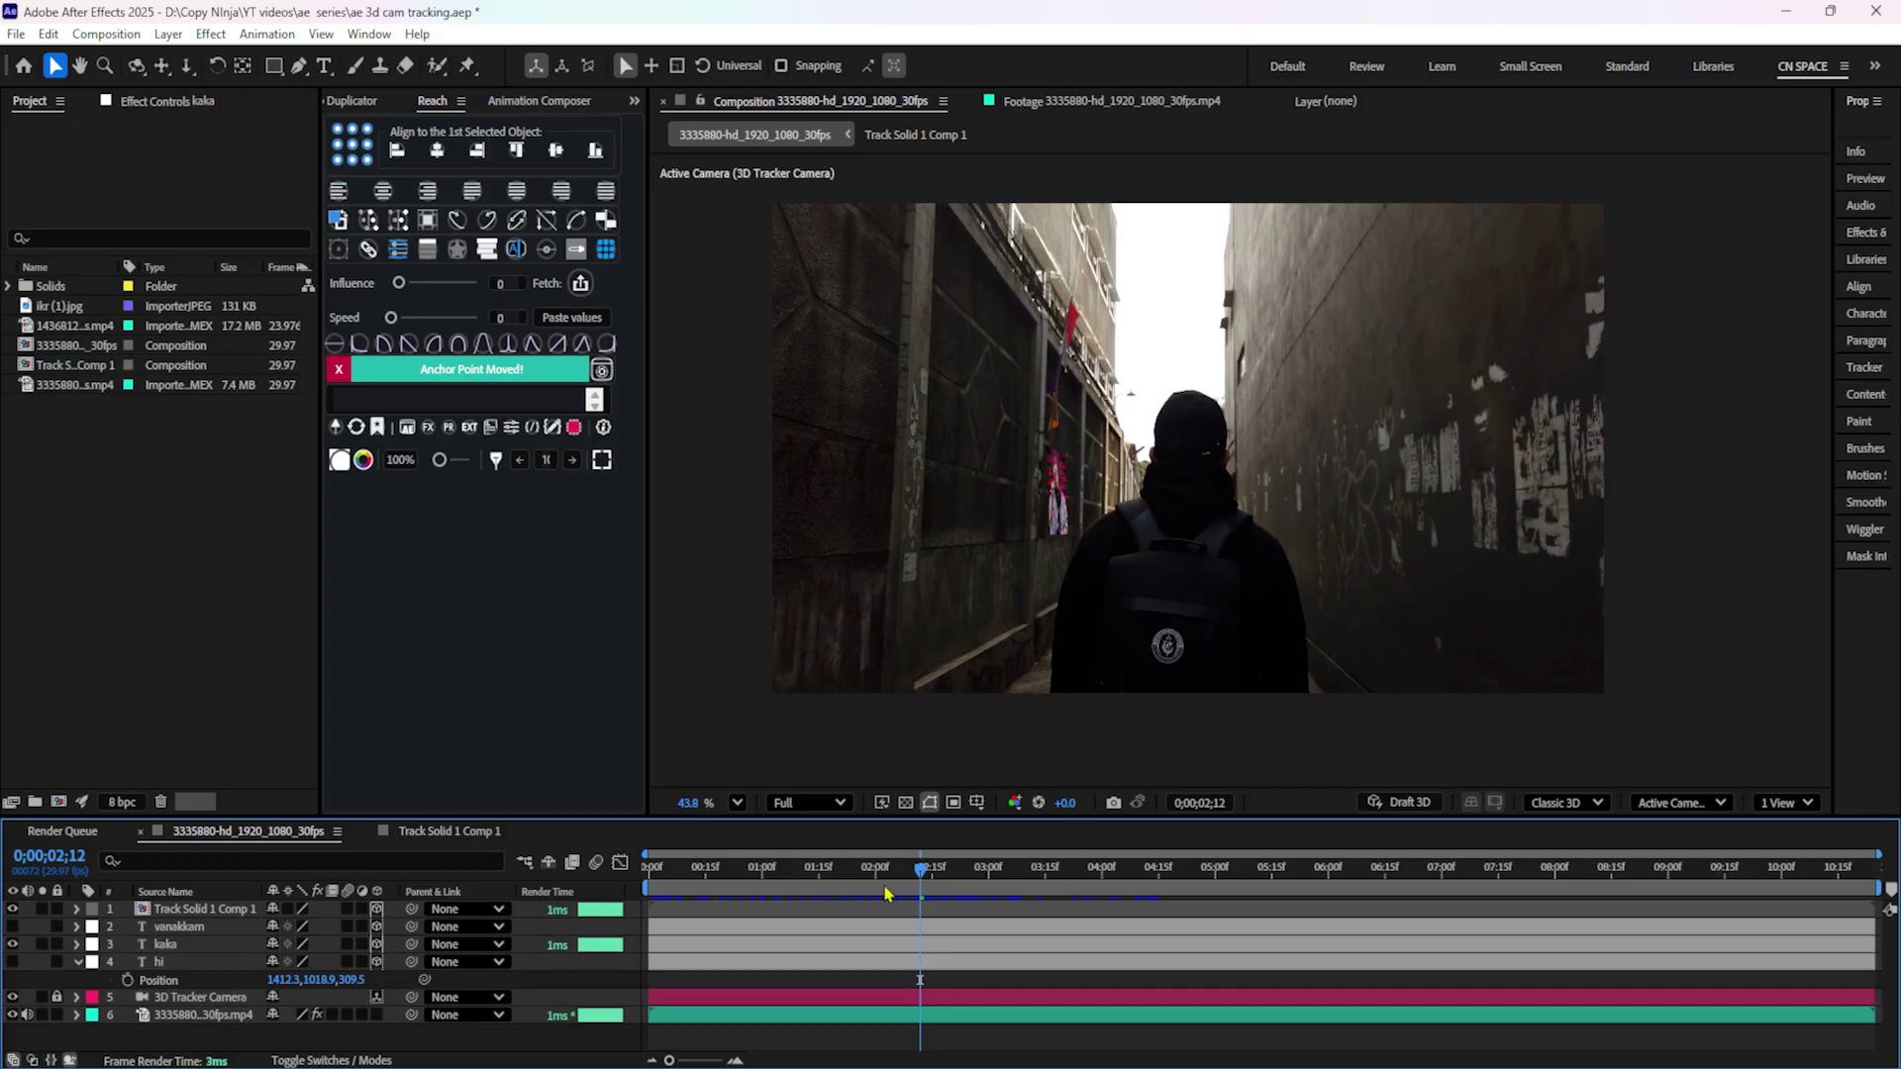
{"action": "key", "text": "space"}
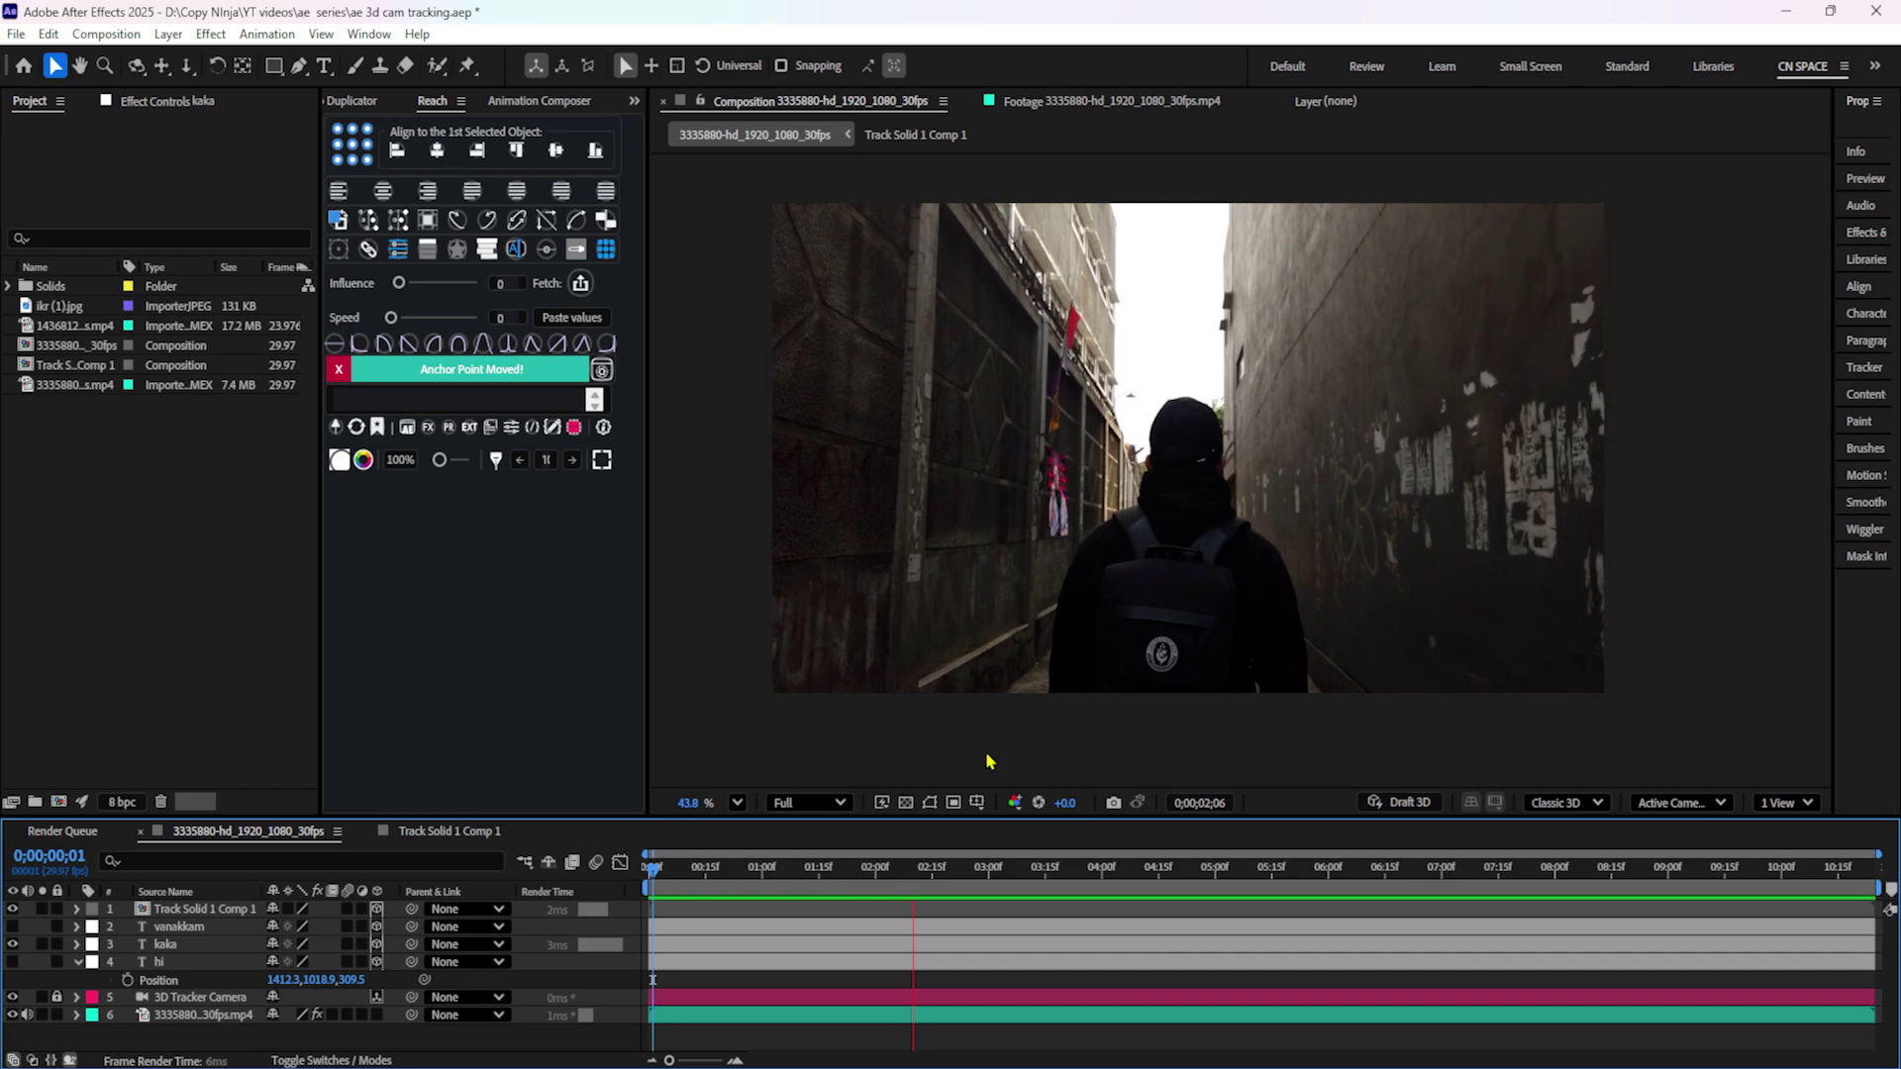
{"action": "key", "text": "space"}
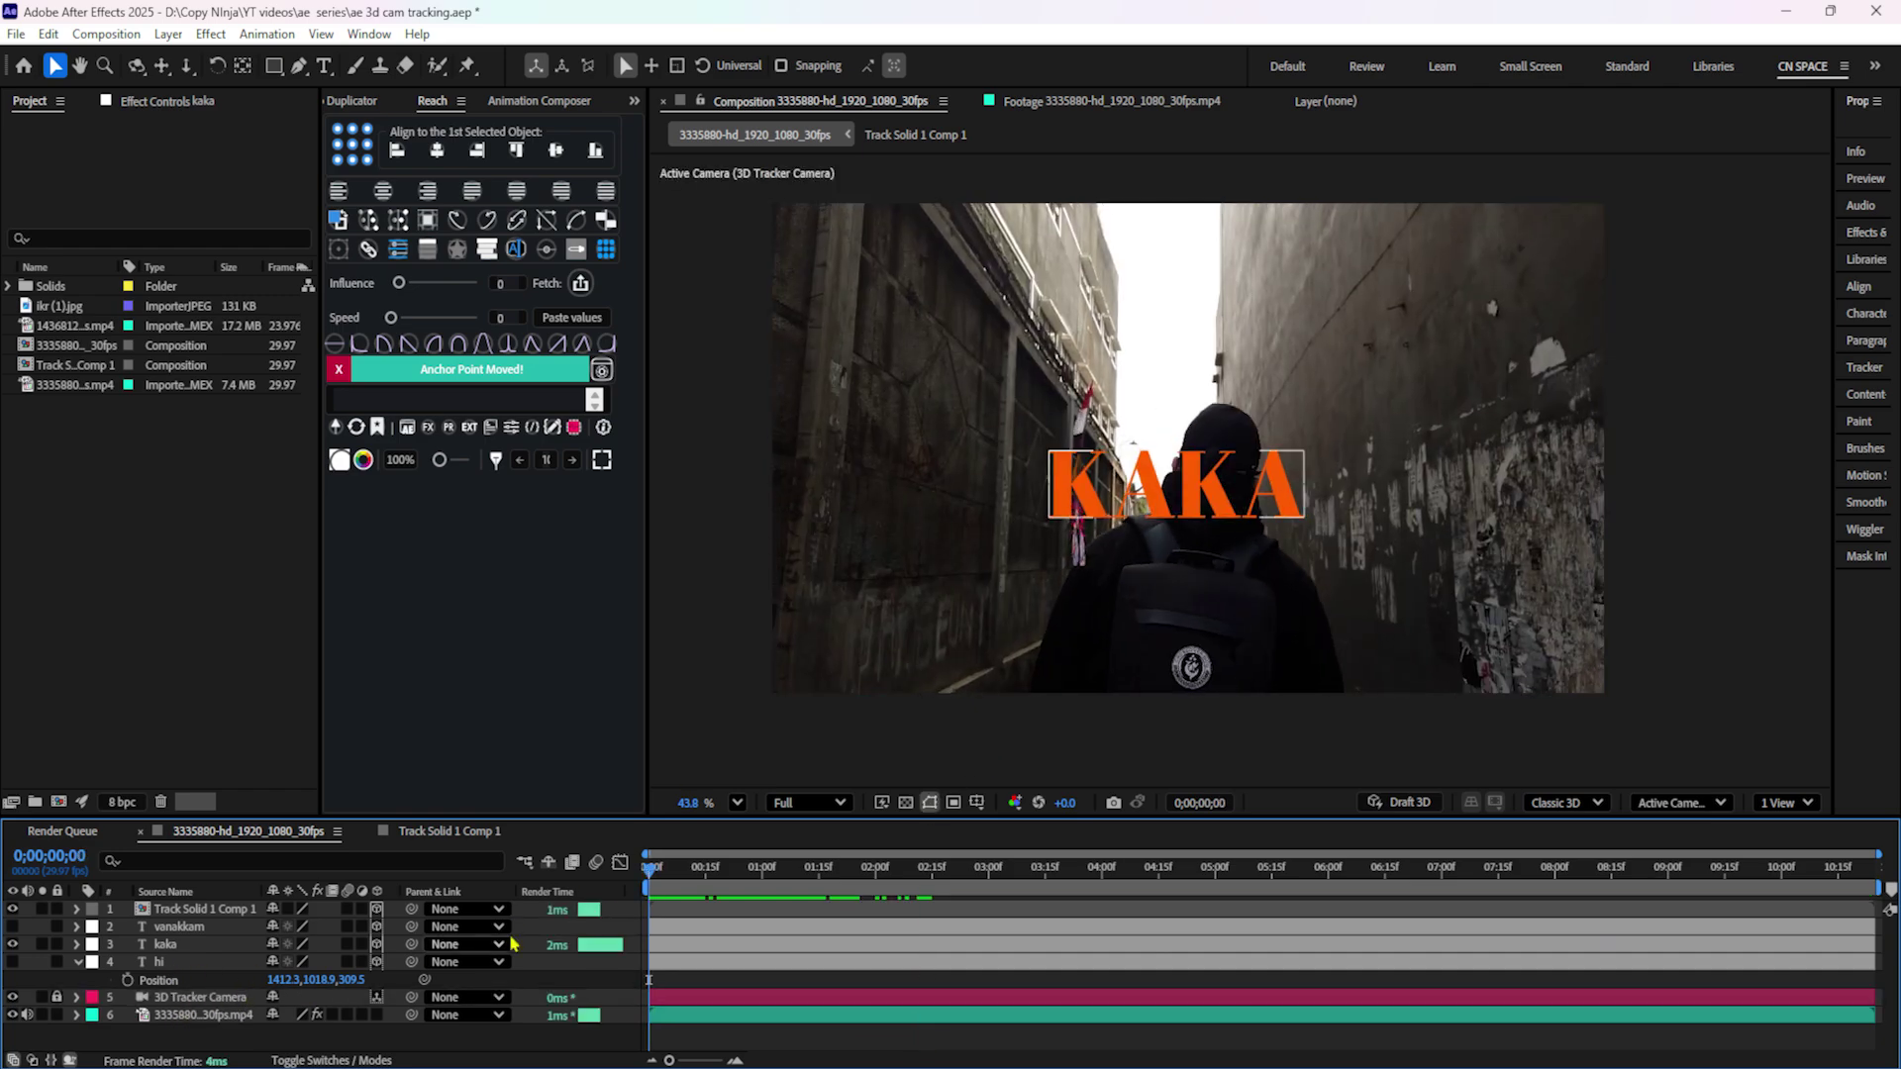
Near 0;00;00;27, raise the "kaka" text above the man's head, between the alley walls.
{"action": "left_click", "coordinate": [747, 867]}
{"action": "left_click", "coordinate": [1216, 500]}
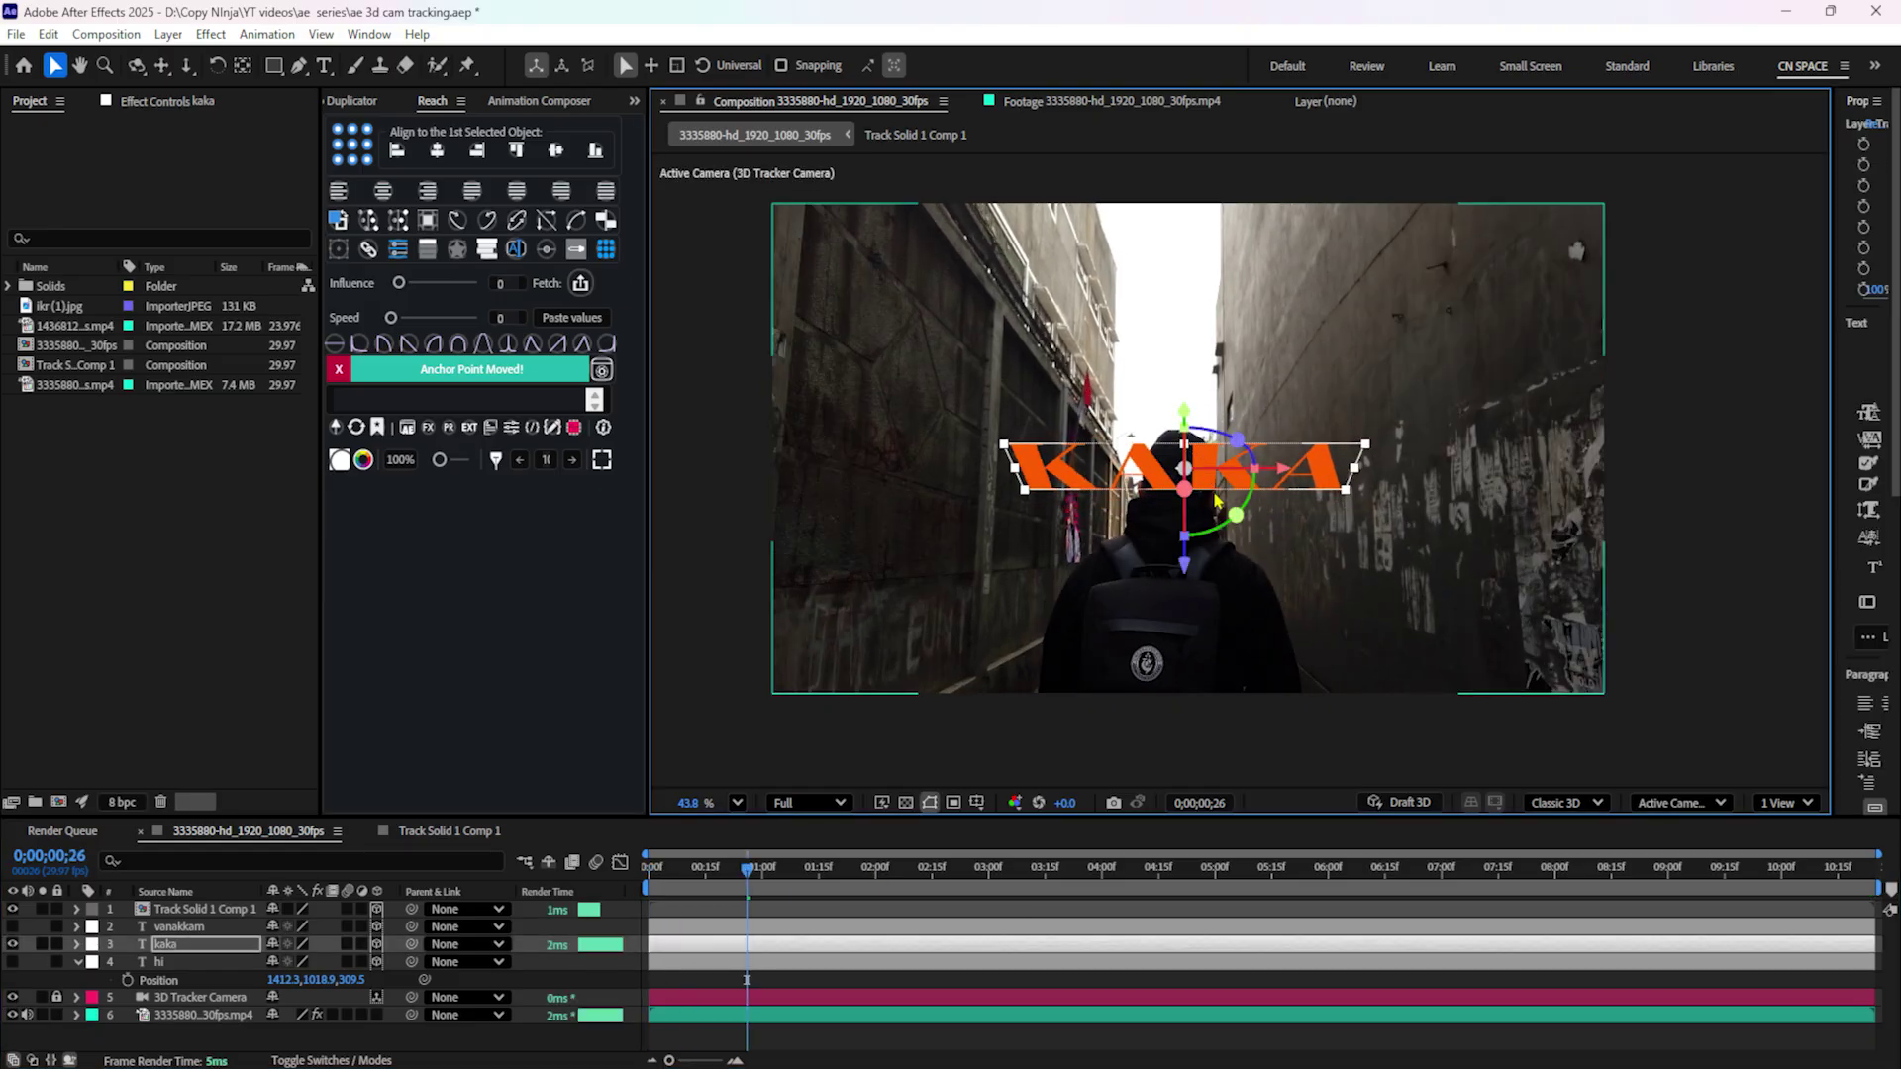
{"action": "left_click_drag", "start_coordinate": [1216, 500], "coordinate": [1216, 332]}
Import pngwing.com (17).png and add it as the top layer of the alley composition.
{"action": "double_click", "coordinate": [191, 531]}
{"action": "left_click", "coordinate": [581, 388]}
{"action": "left_click", "coordinate": [956, 830]}
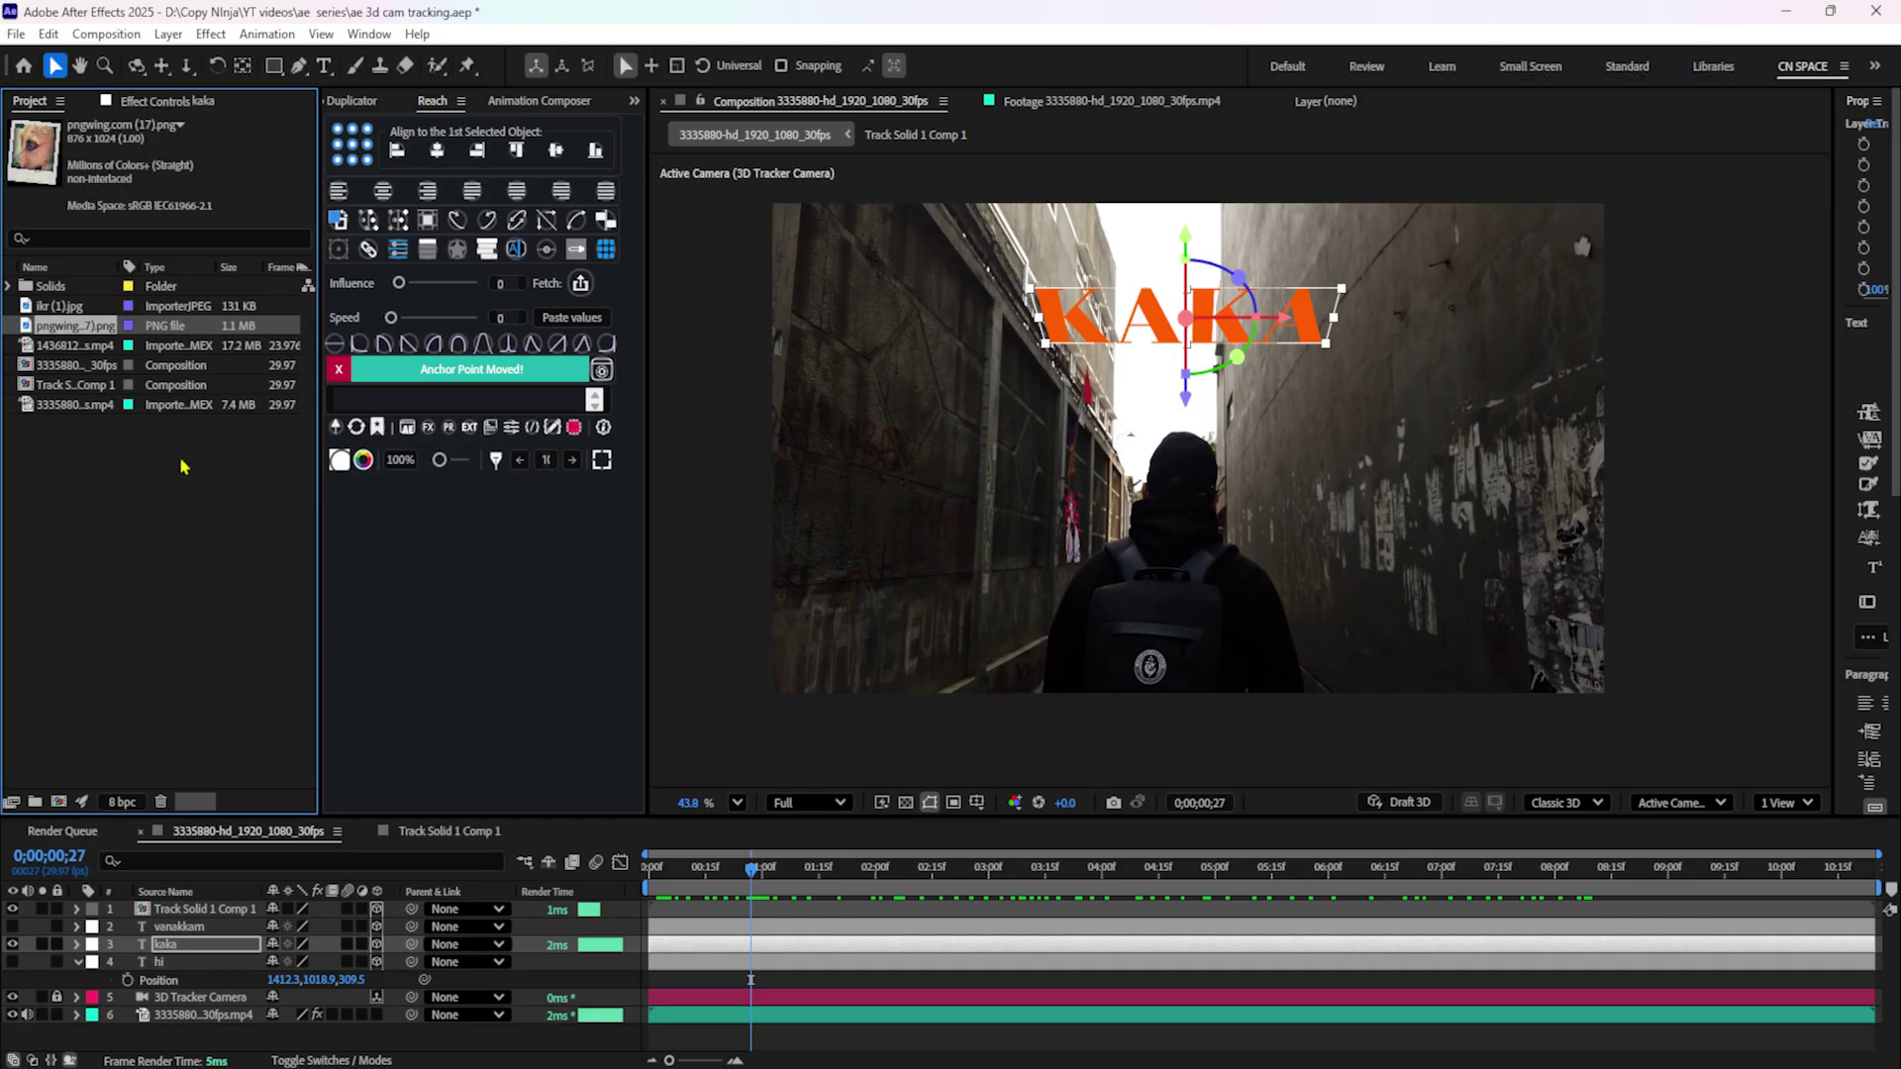
{"action": "left_click_drag", "start_coordinate": [80, 339], "coordinate": [212, 915]}
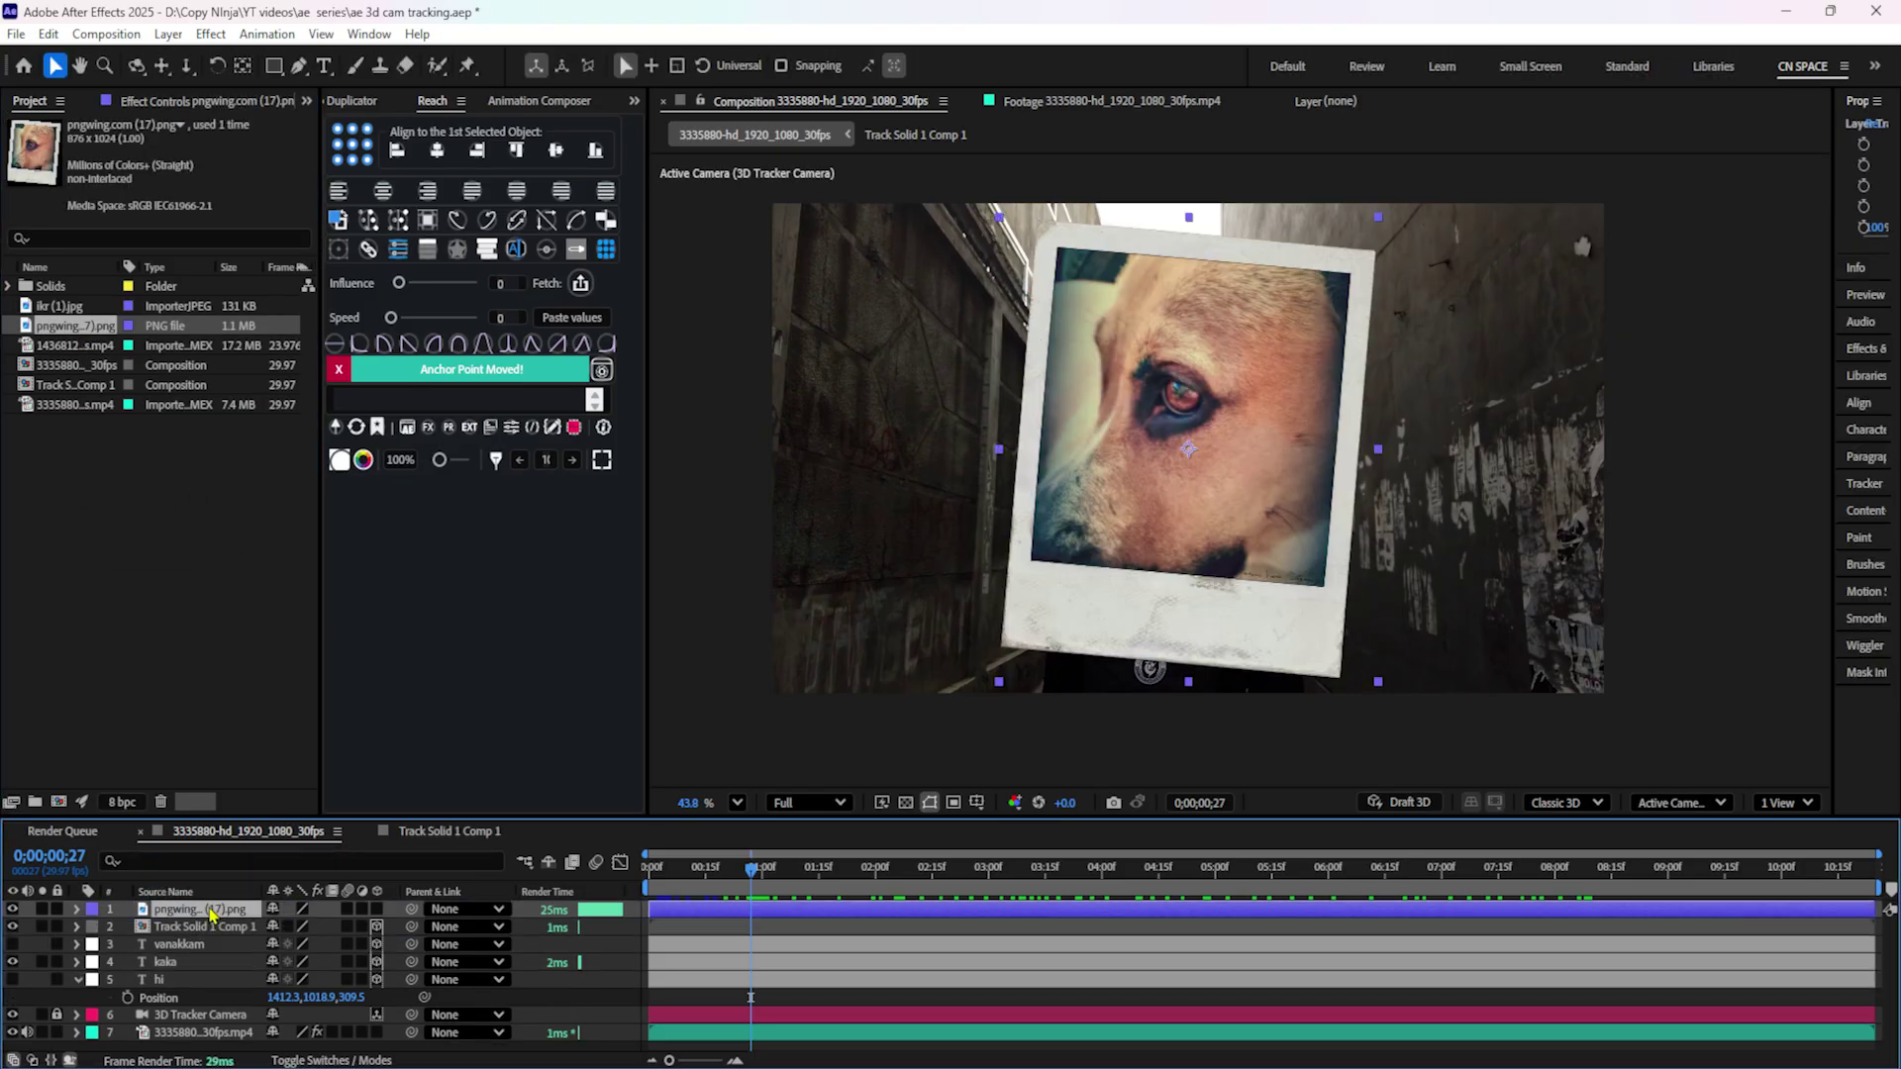
Make the pngwing.com (17).png layer 3D and scale it to 47%.
{"action": "left_click", "coordinate": [375, 911]}
{"action": "key", "text": "s"}
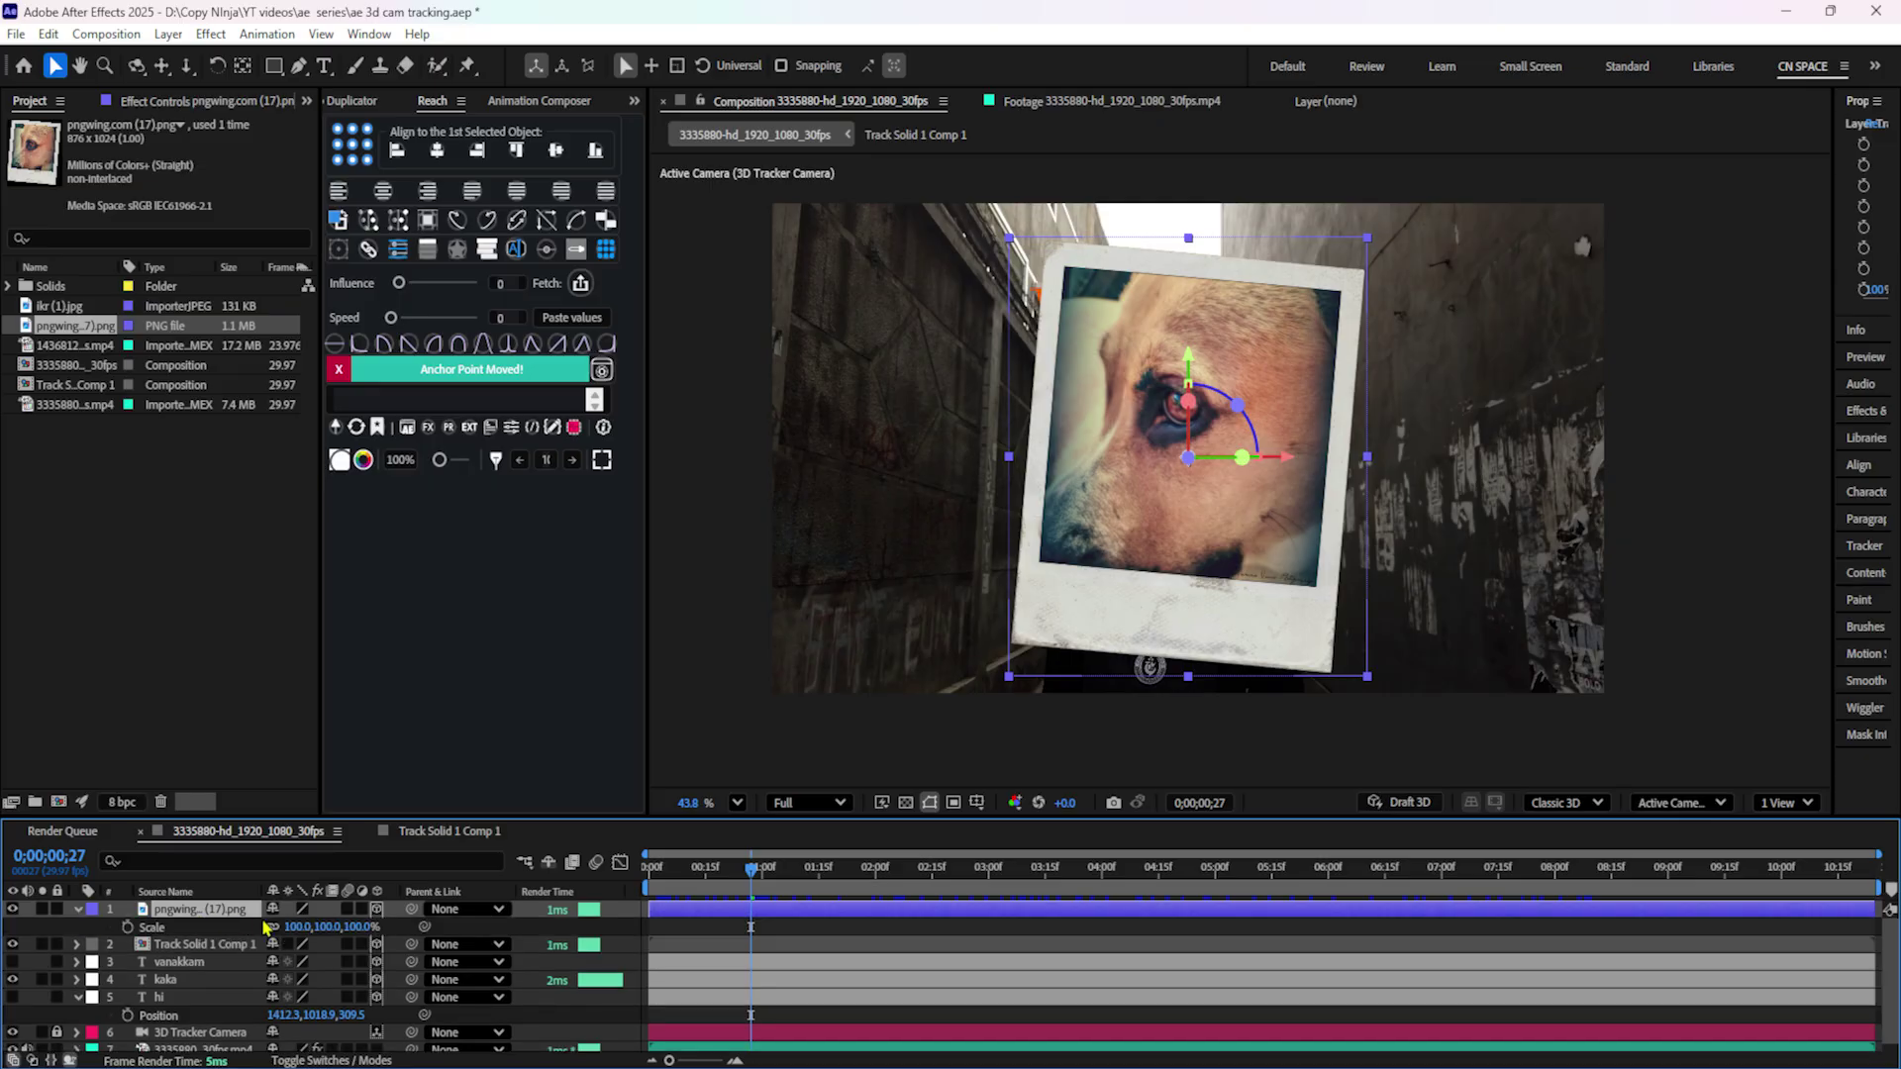
{"action": "left_click_drag", "start_coordinate": [297, 931], "coordinate": [250, 929]}
Hide the "kaka" text layer and preview the dog photo in the alley clip near its start.
{"action": "left_click_drag", "start_coordinate": [764, 887], "coordinate": [682, 886]}
{"action": "left_click", "coordinate": [12, 979]}
{"action": "key", "text": "space"}
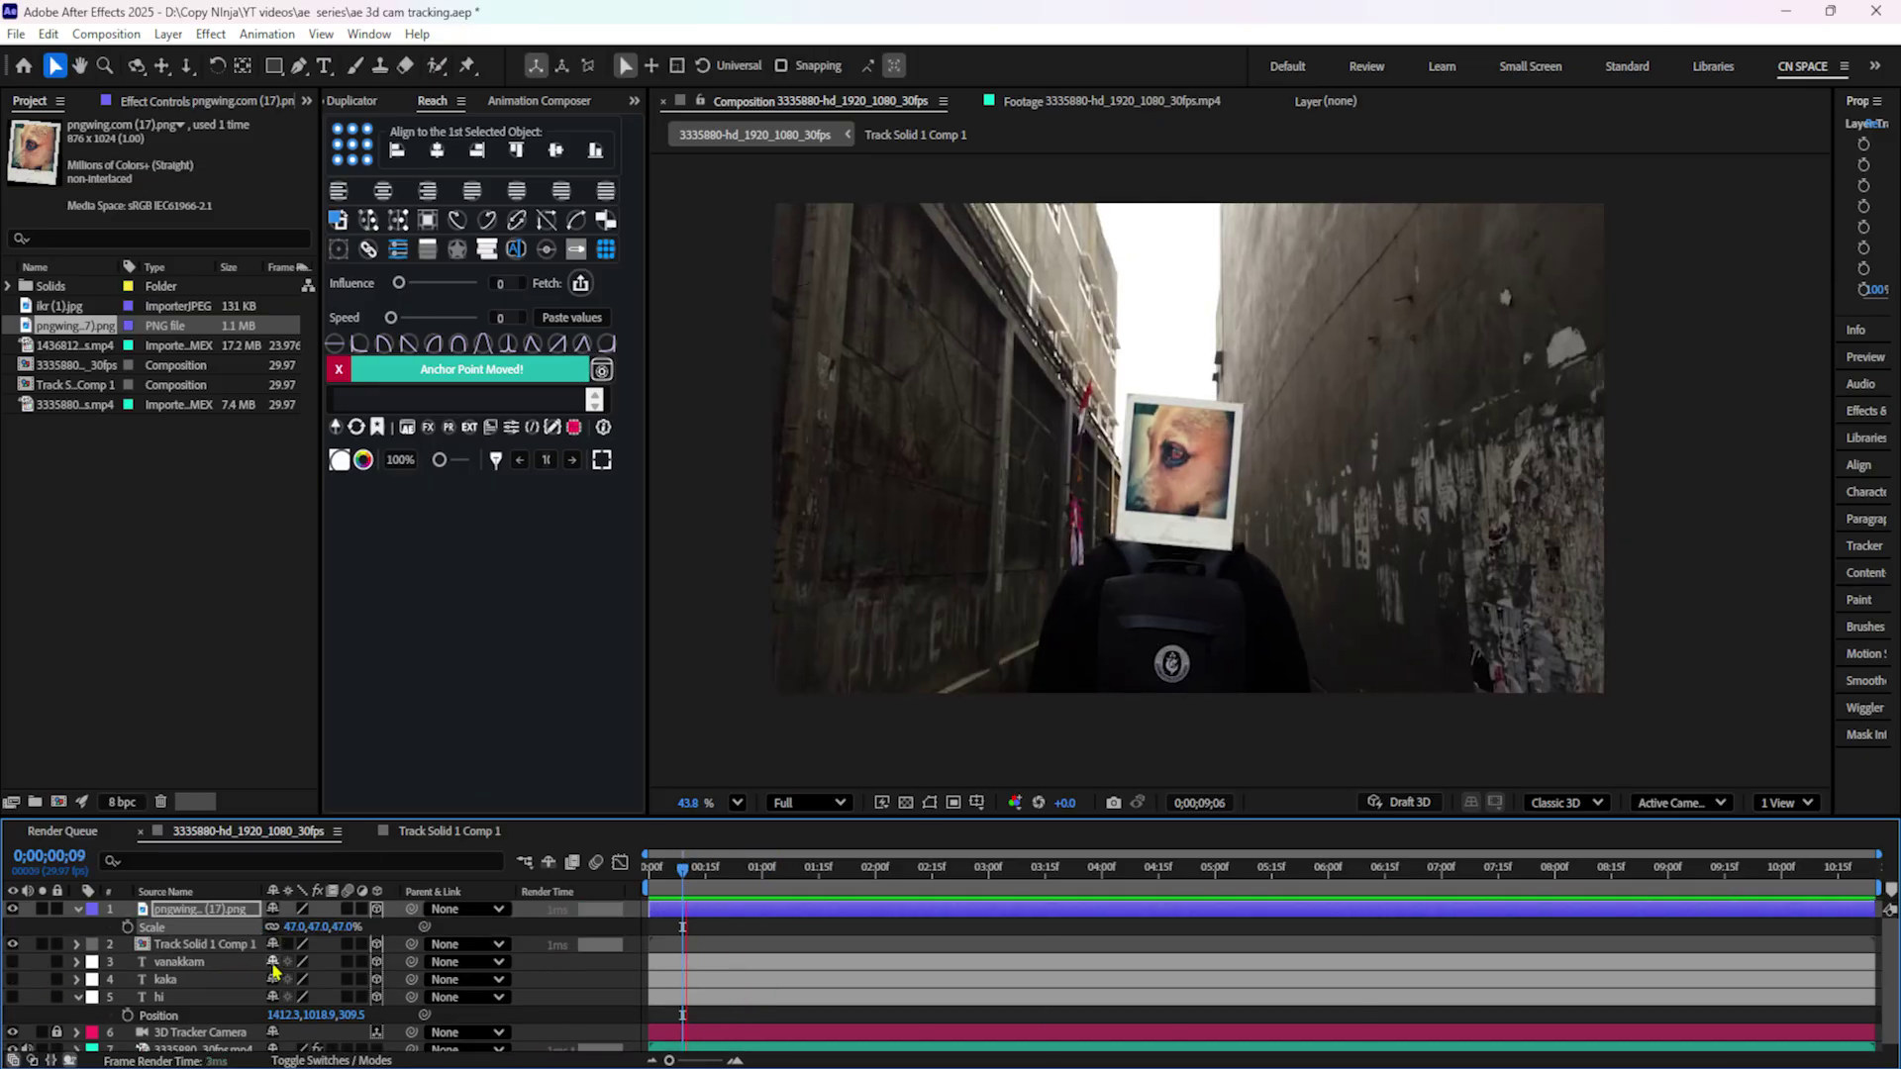
{"action": "left_click", "coordinate": [159, 655]}
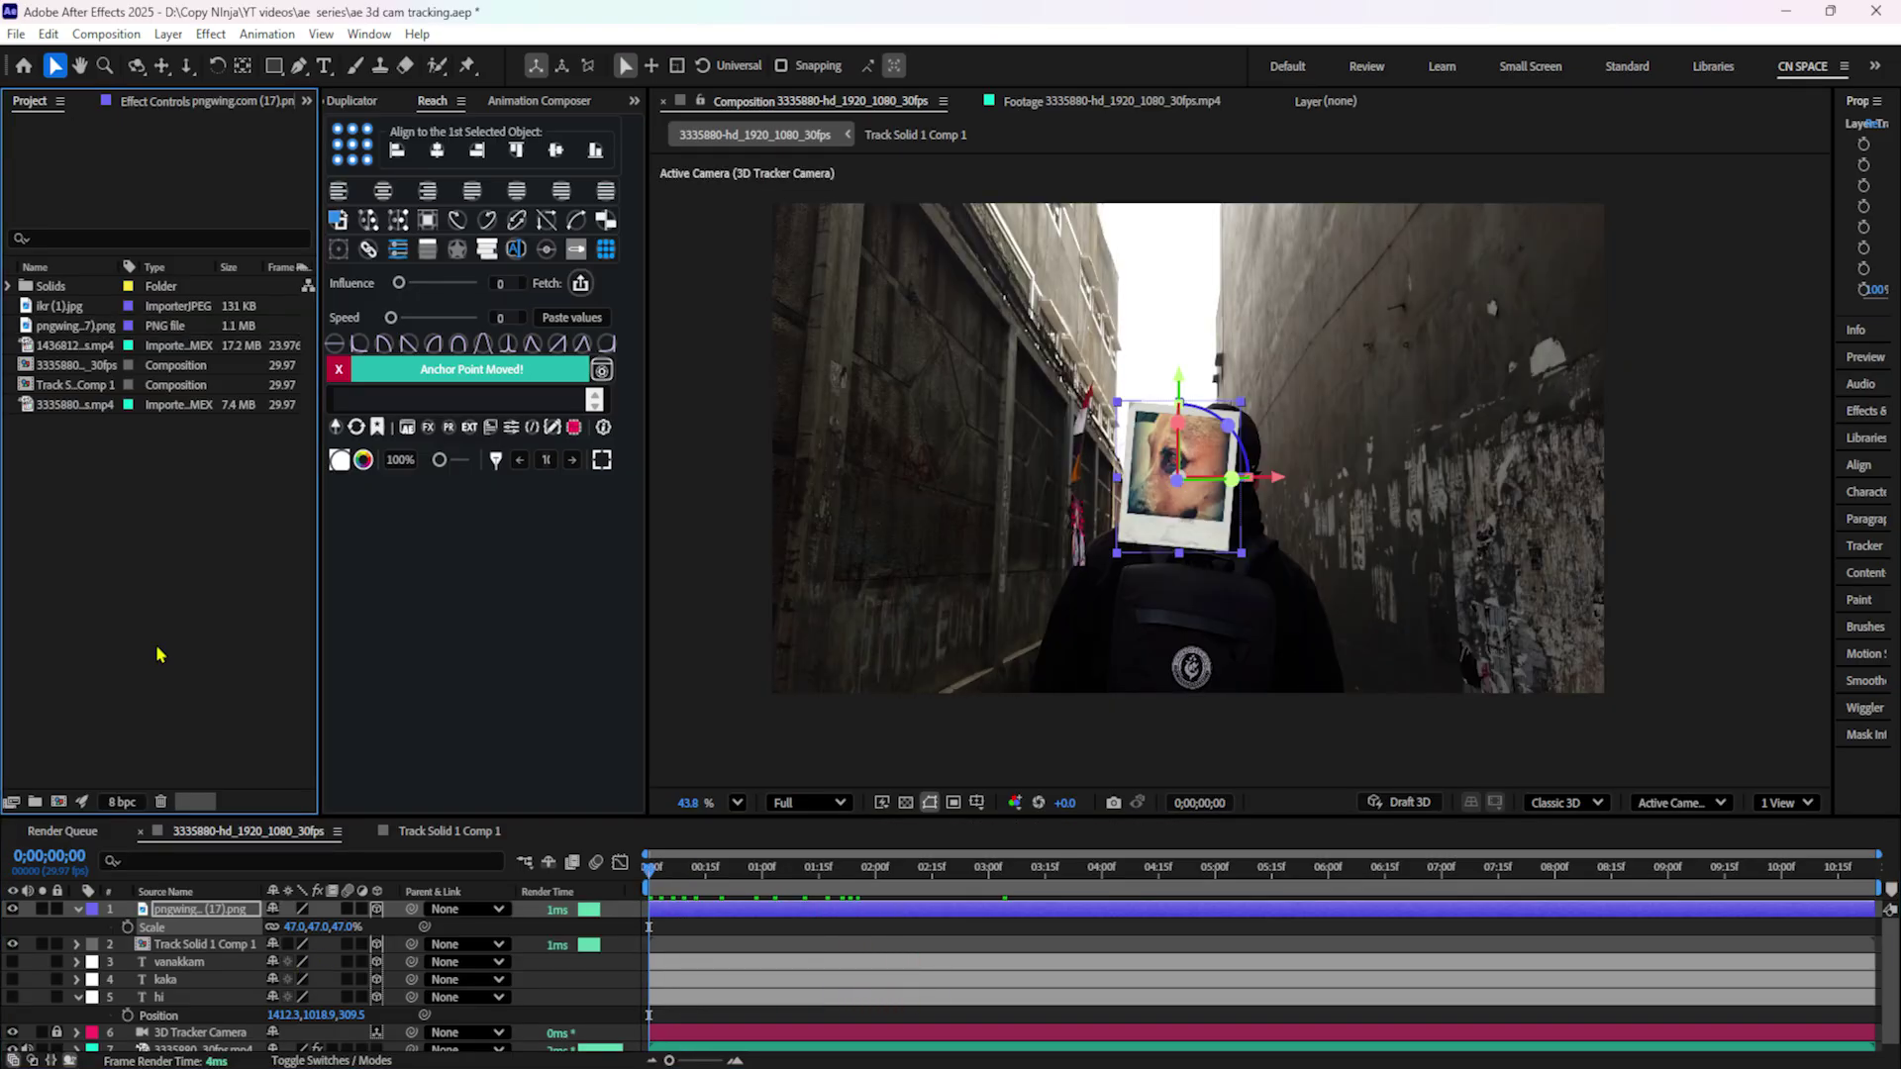
Create a new composition from the 1436812-hd_2048_1080_24fps.mp4 footage.
{"action": "left_click", "coordinate": [74, 335]}
{"action": "left_click", "coordinate": [75, 339]}
{"action": "left_click", "coordinate": [79, 333]}
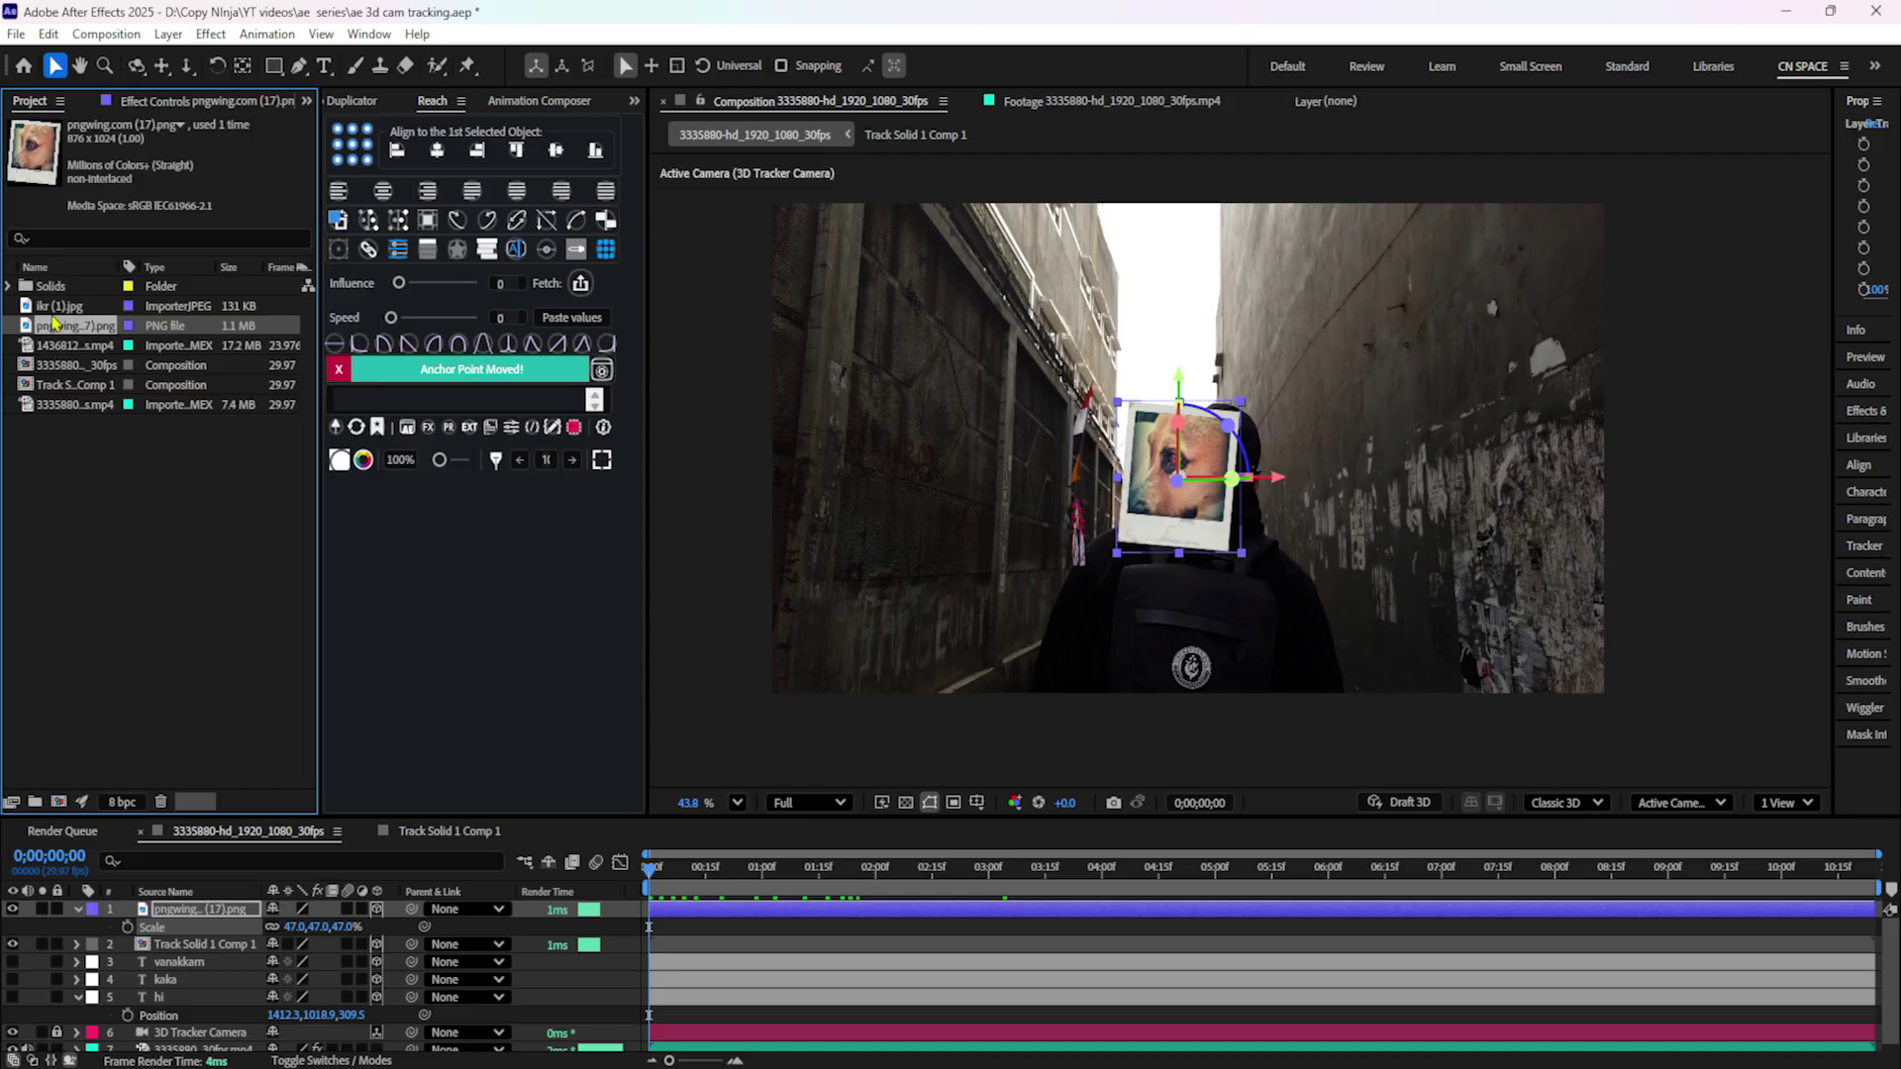
{"action": "left_click", "coordinate": [62, 309]}
{"action": "left_click", "coordinate": [69, 344]}
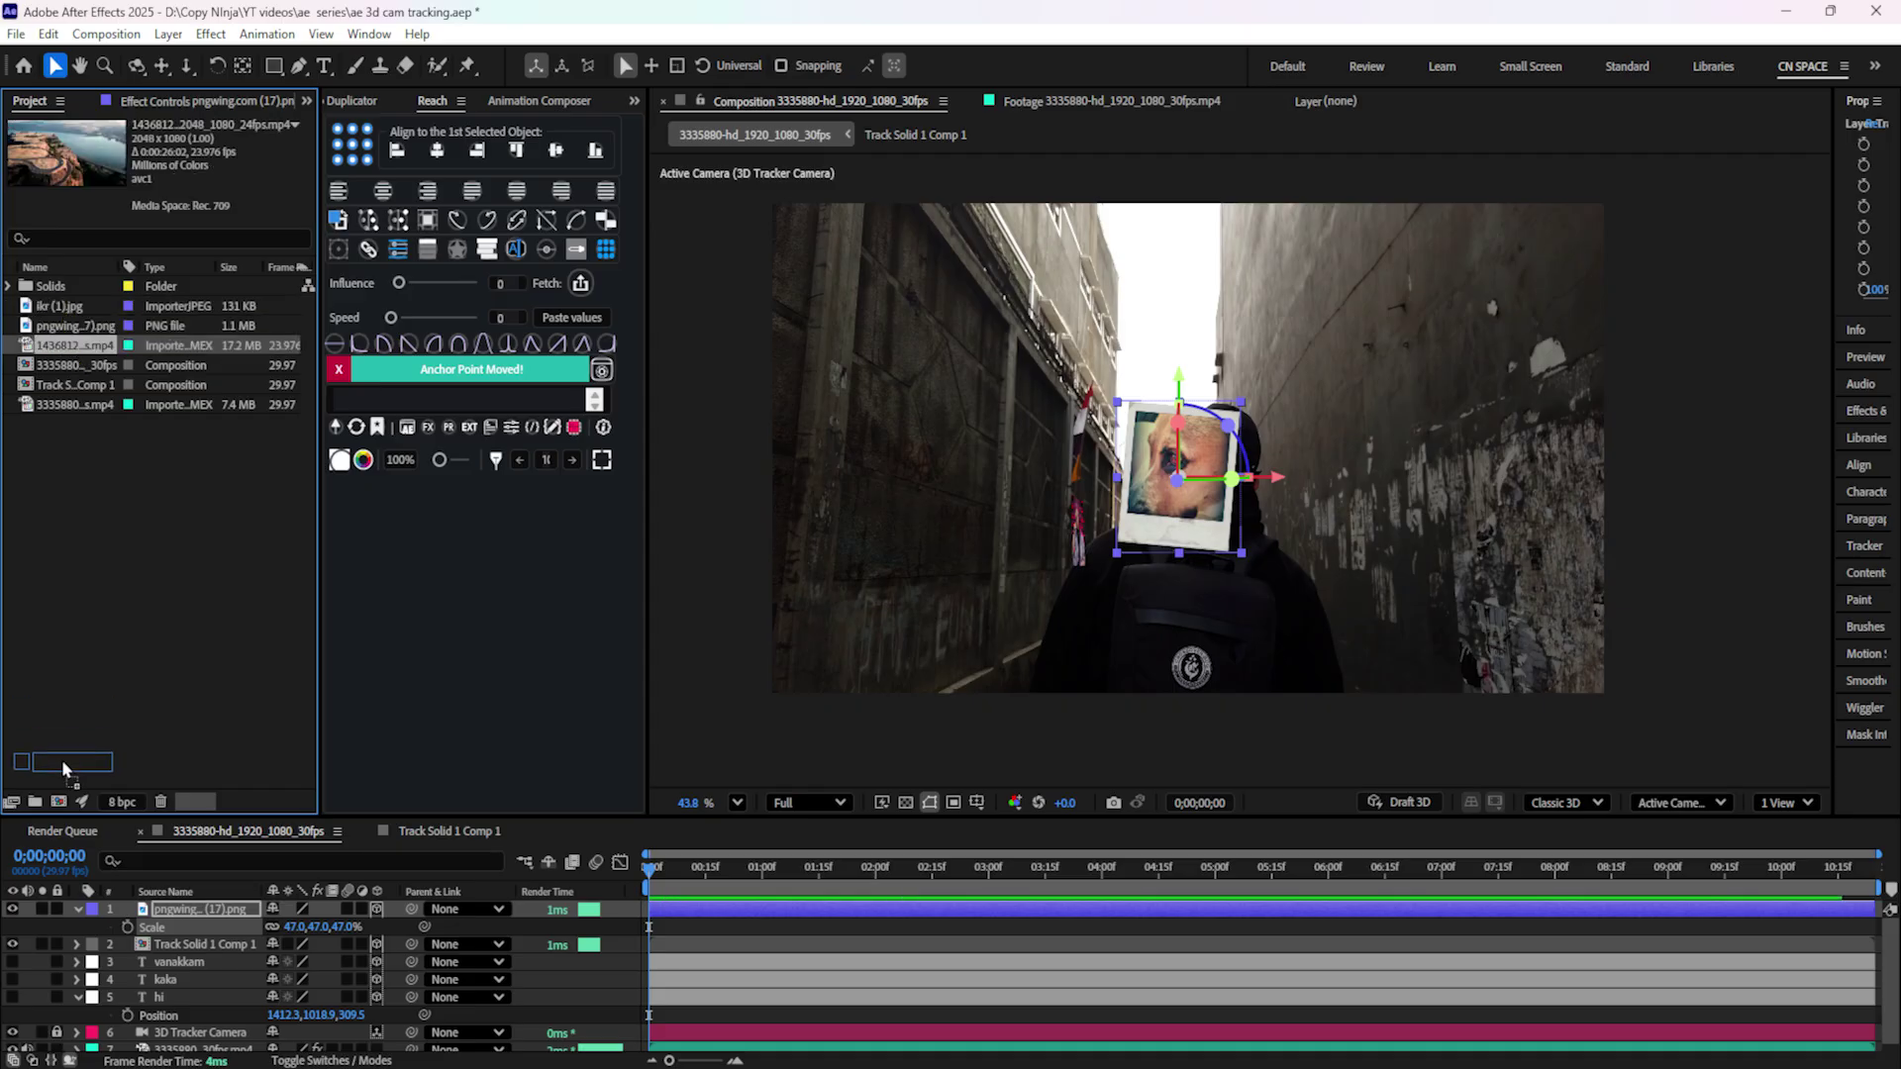
{"action": "left_click", "coordinate": [60, 803]}
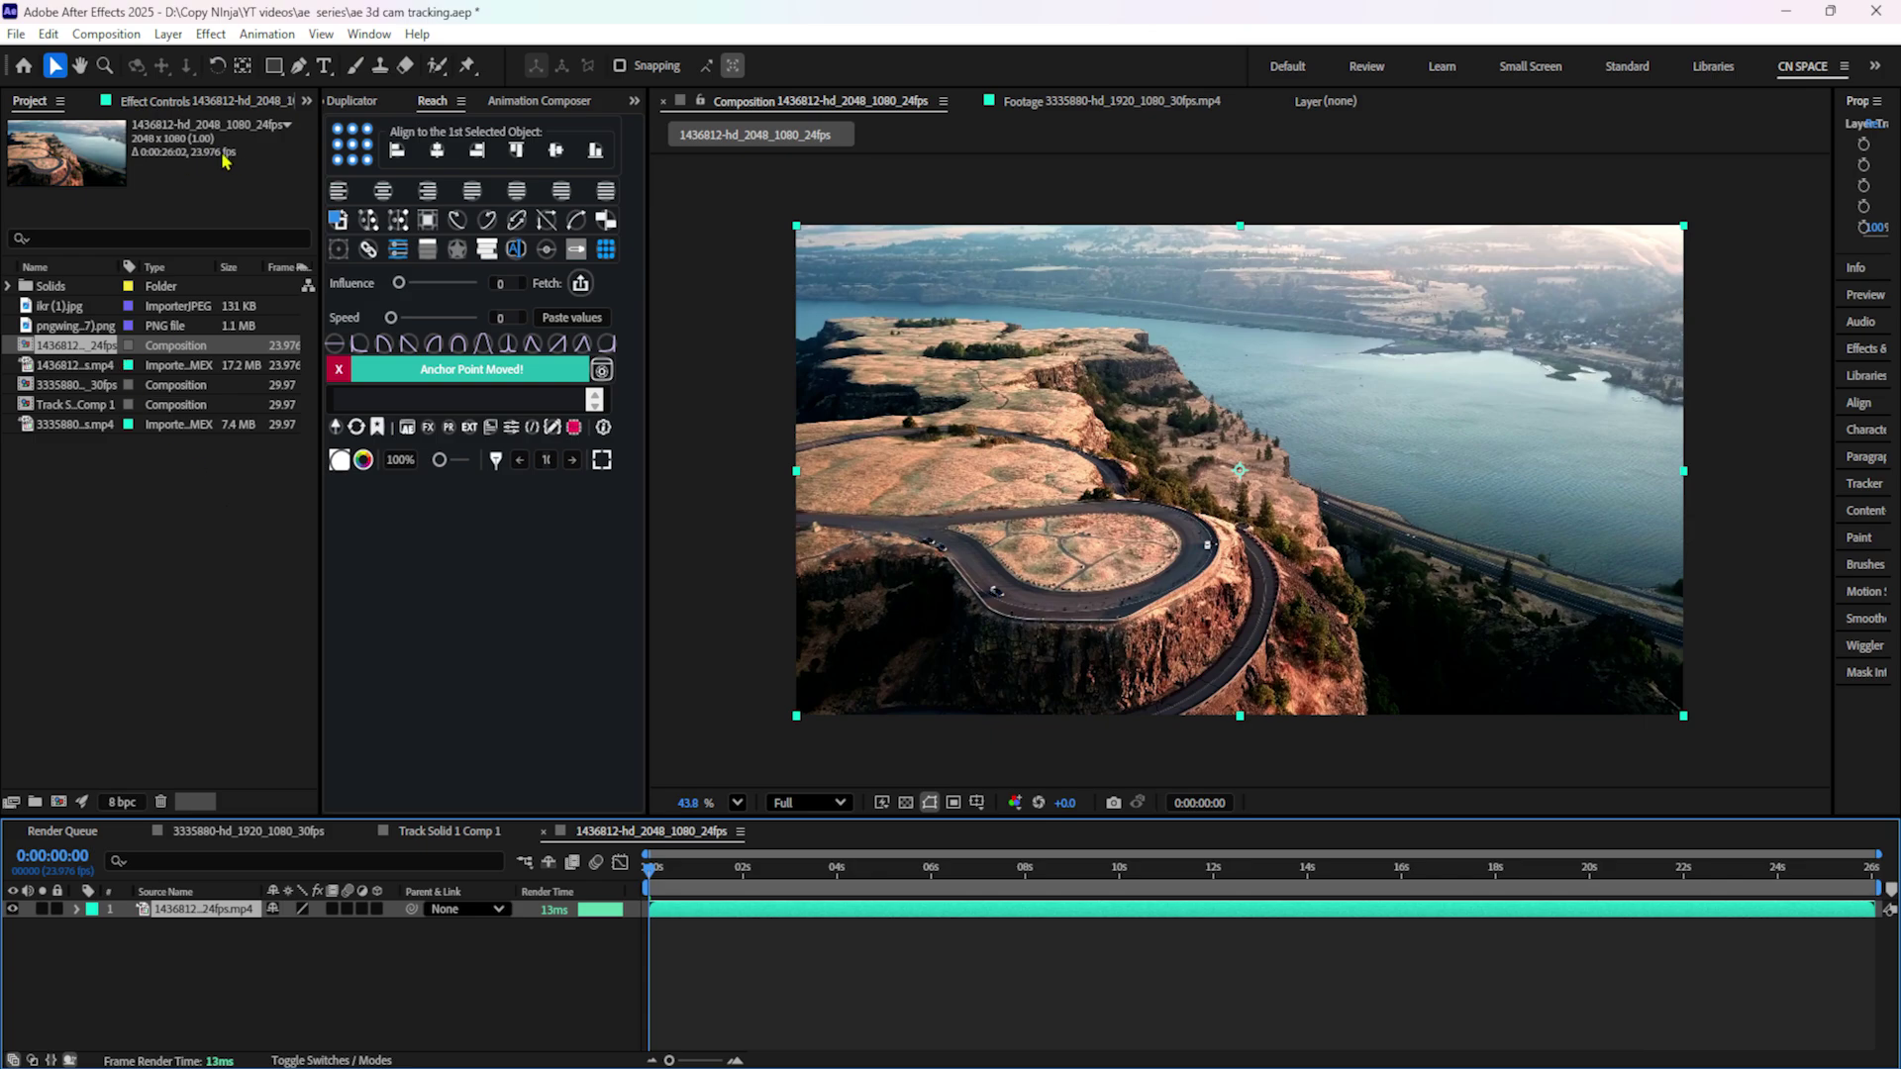
Check the new landscape composition's size, frame rate and duration settings.
{"action": "left_click", "coordinate": [741, 831]}
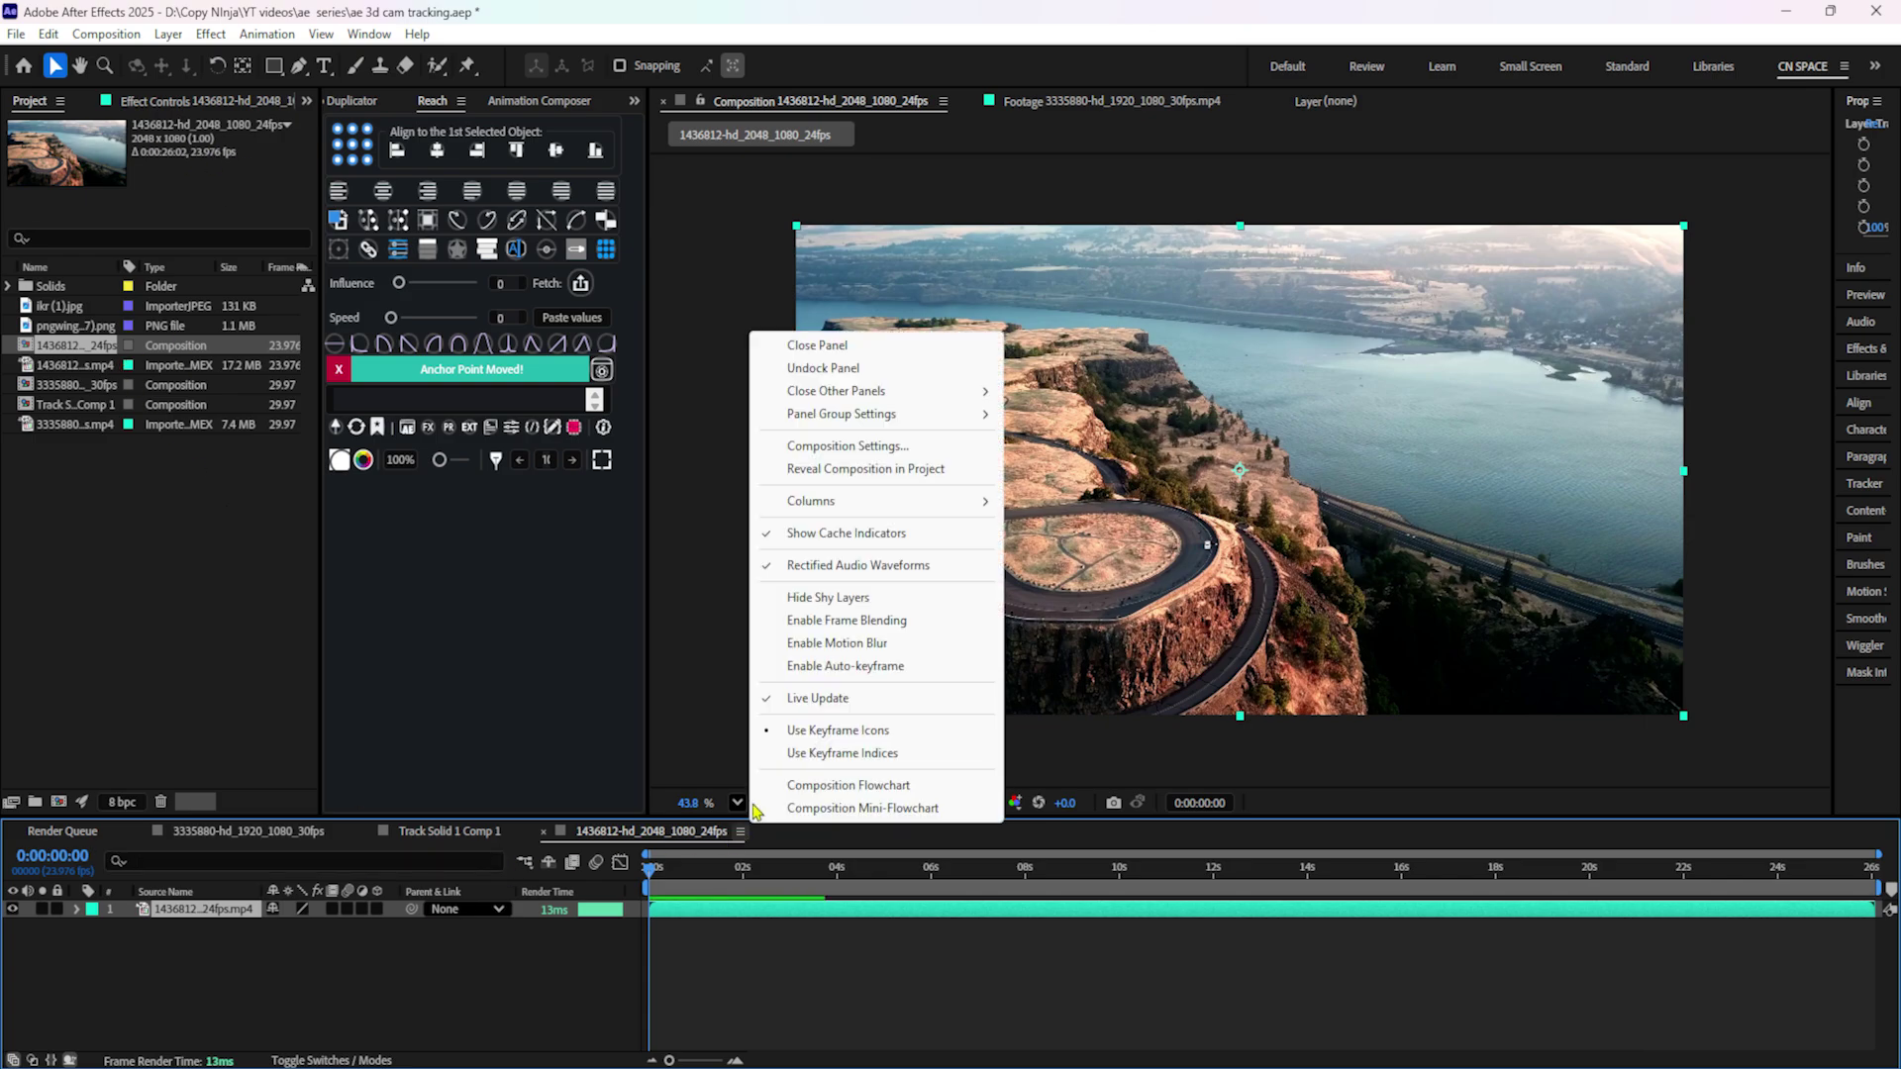
{"action": "left_click", "coordinate": [848, 447]}
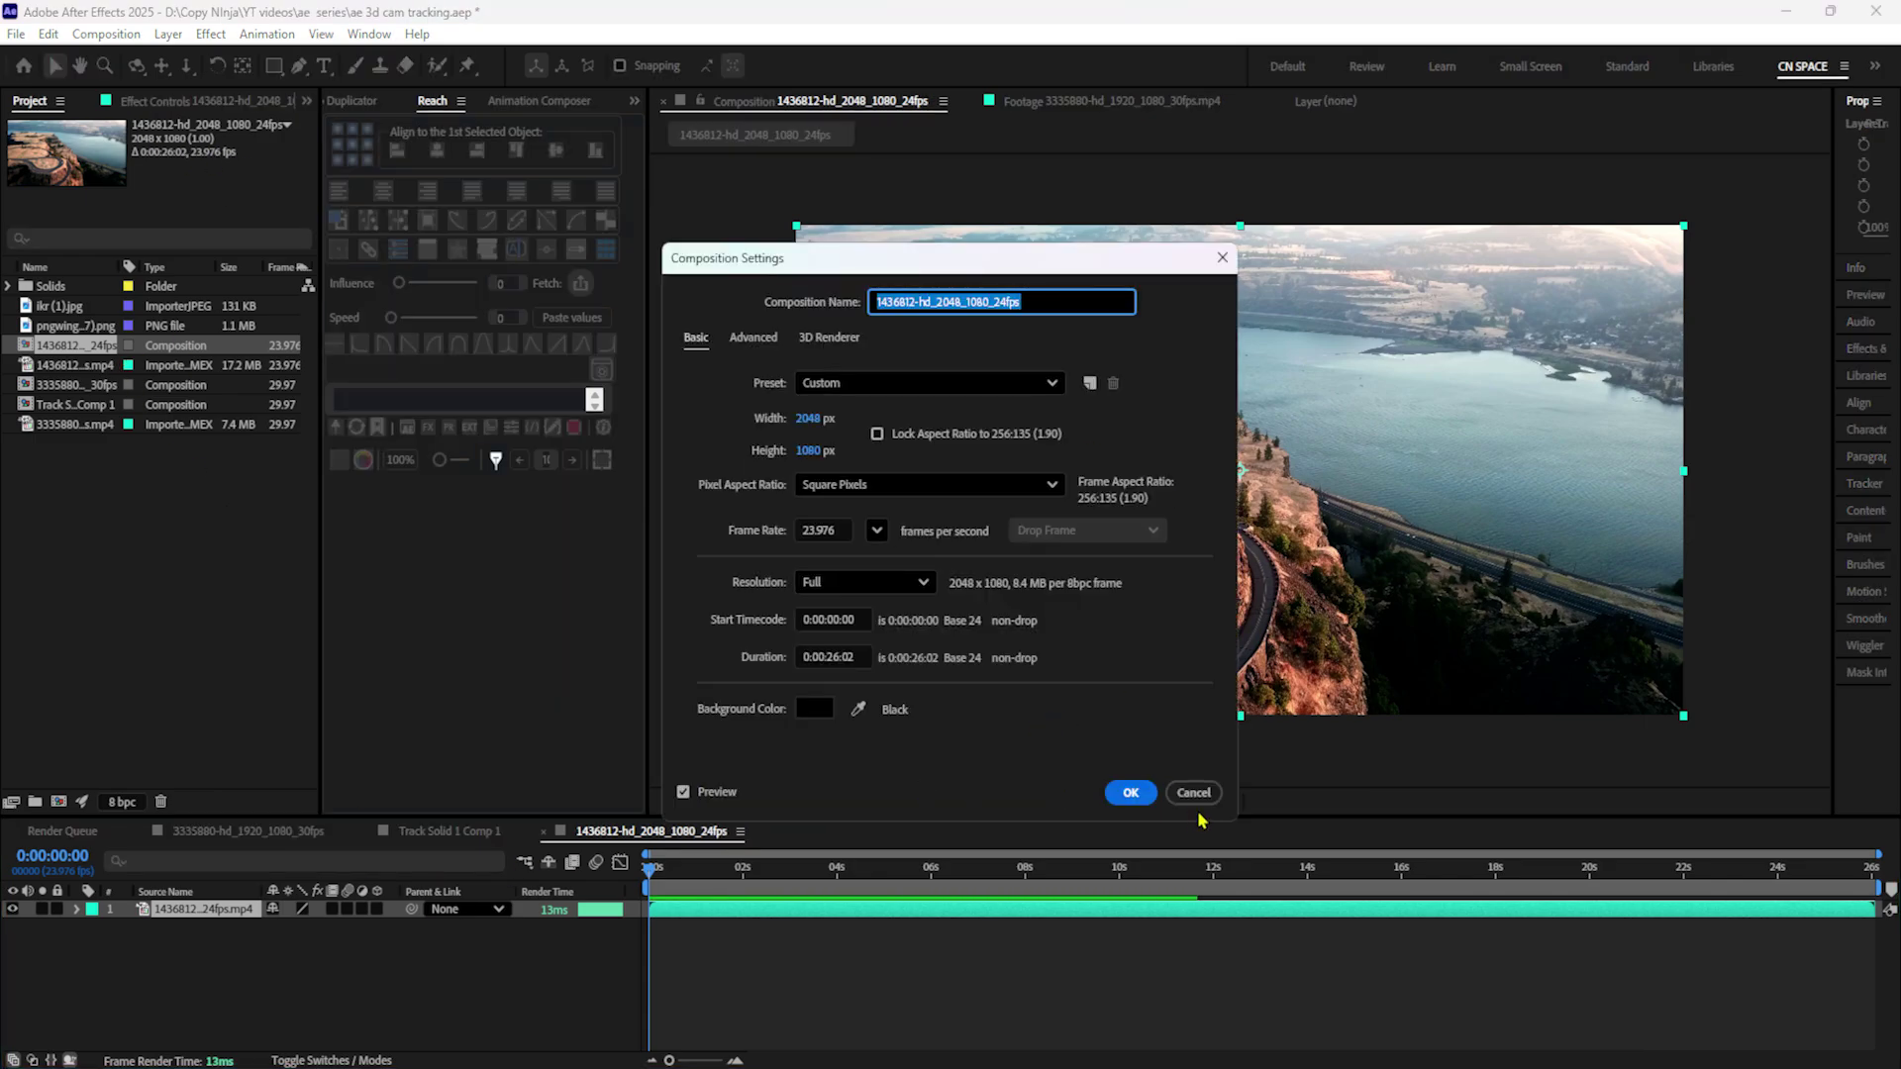
{"action": "left_click", "coordinate": [1130, 793]}
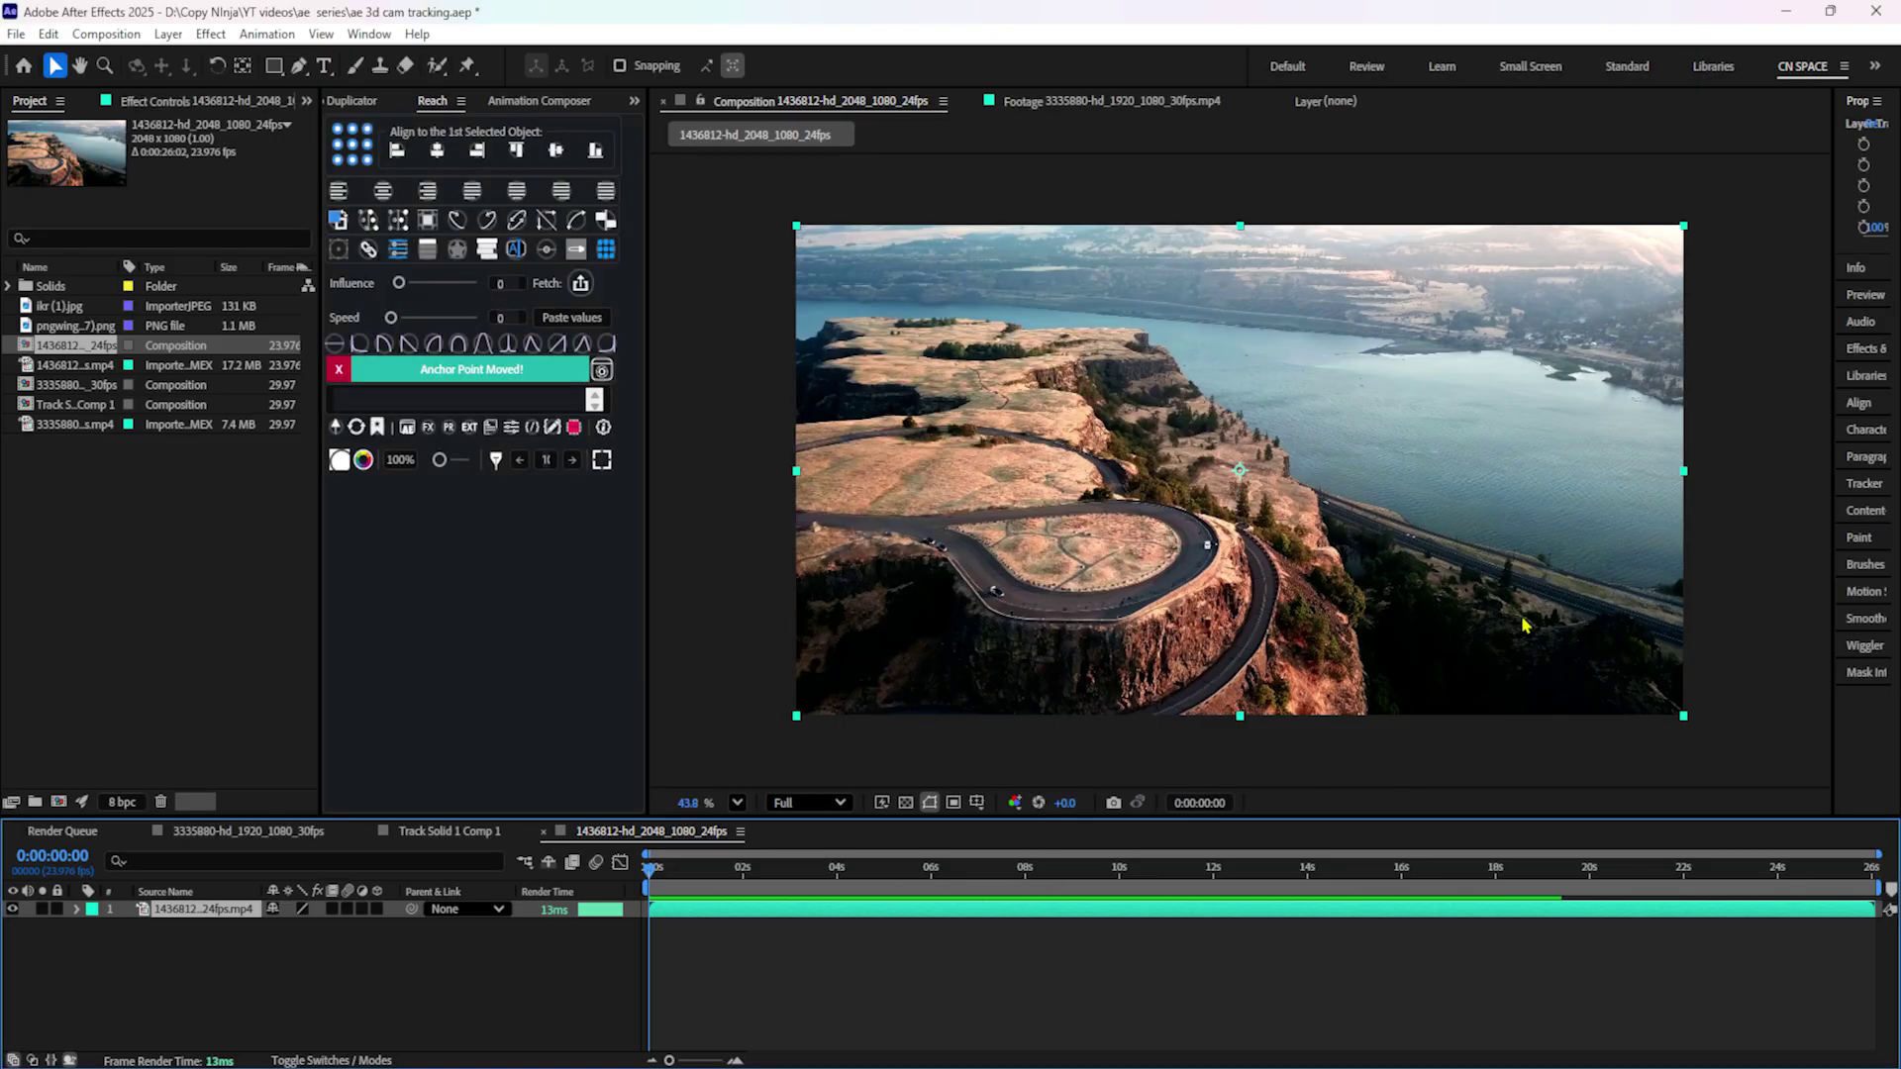
Run the 3D Camera Tracker on the landscape clip and set the track point size to 117%.
{"action": "left_click_drag", "start_coordinate": [1832, 554], "coordinate": [1659, 568]}
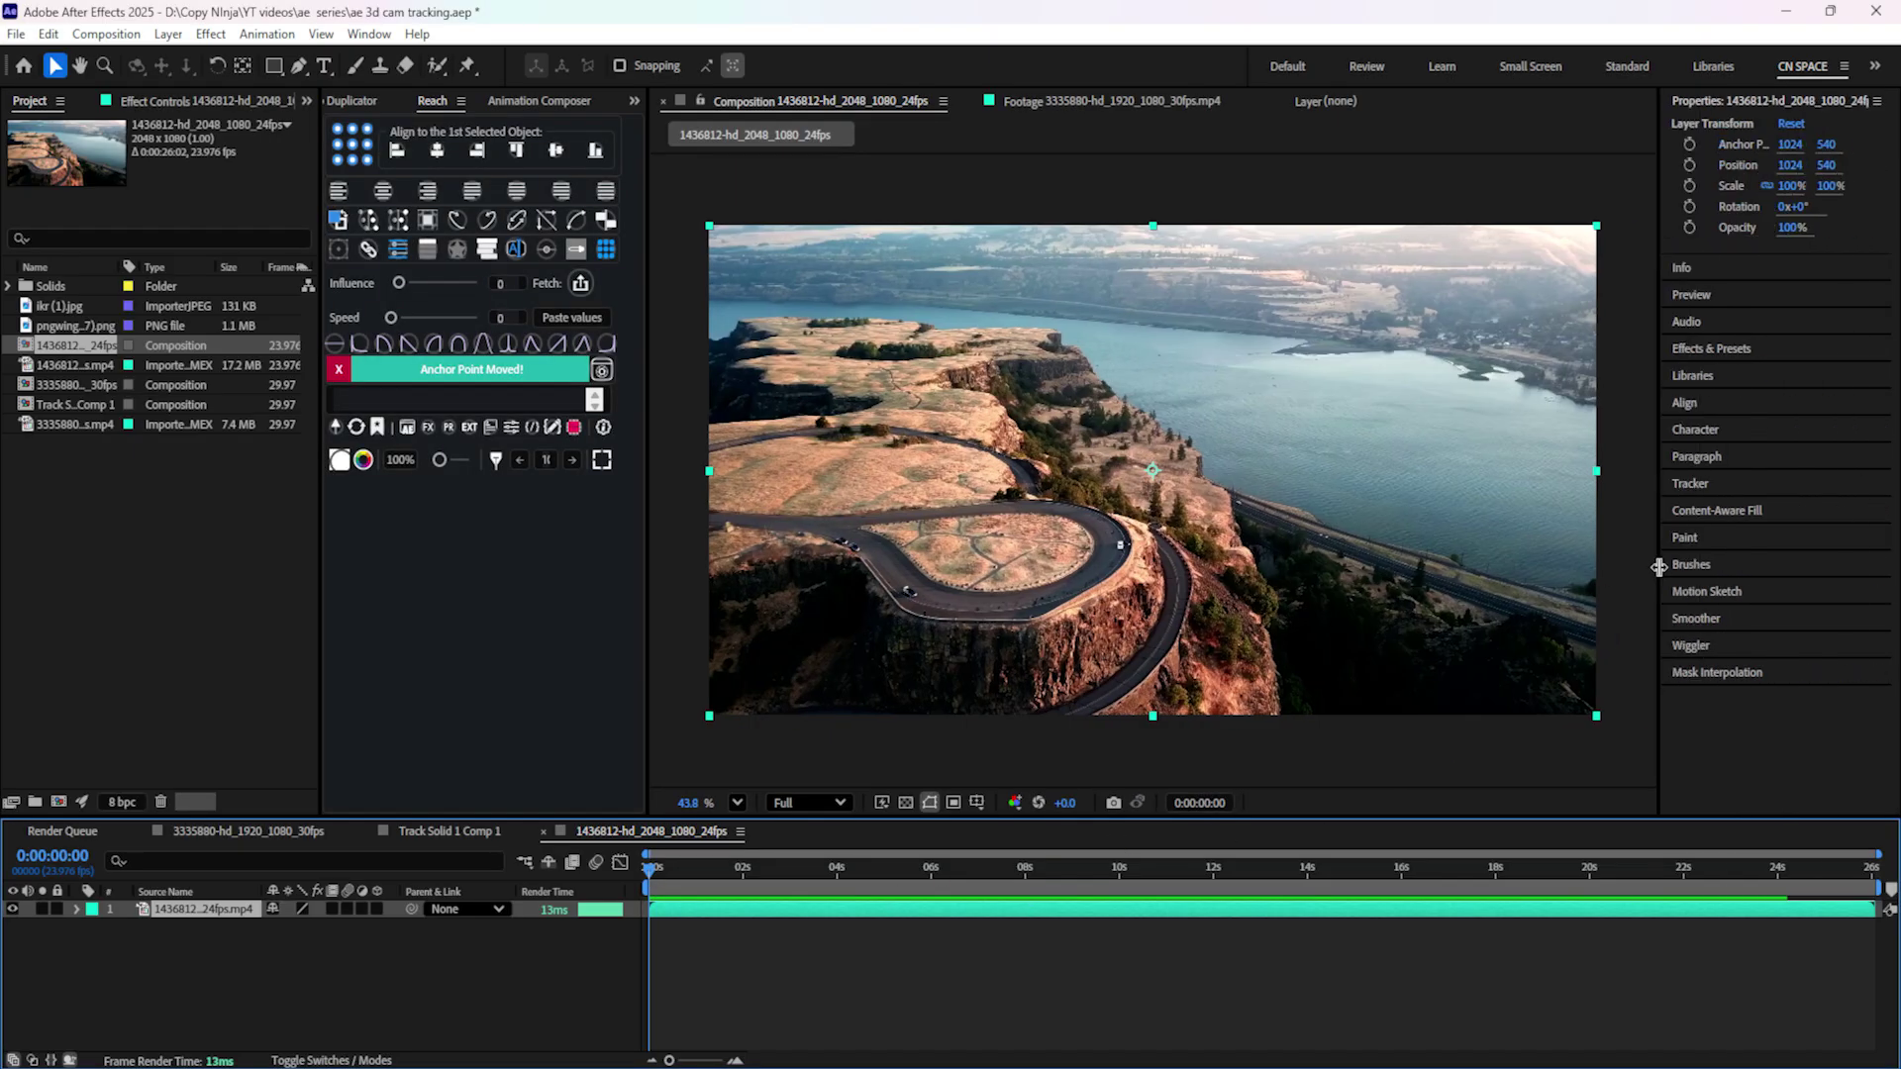
{"action": "left_click", "coordinate": [1732, 486]}
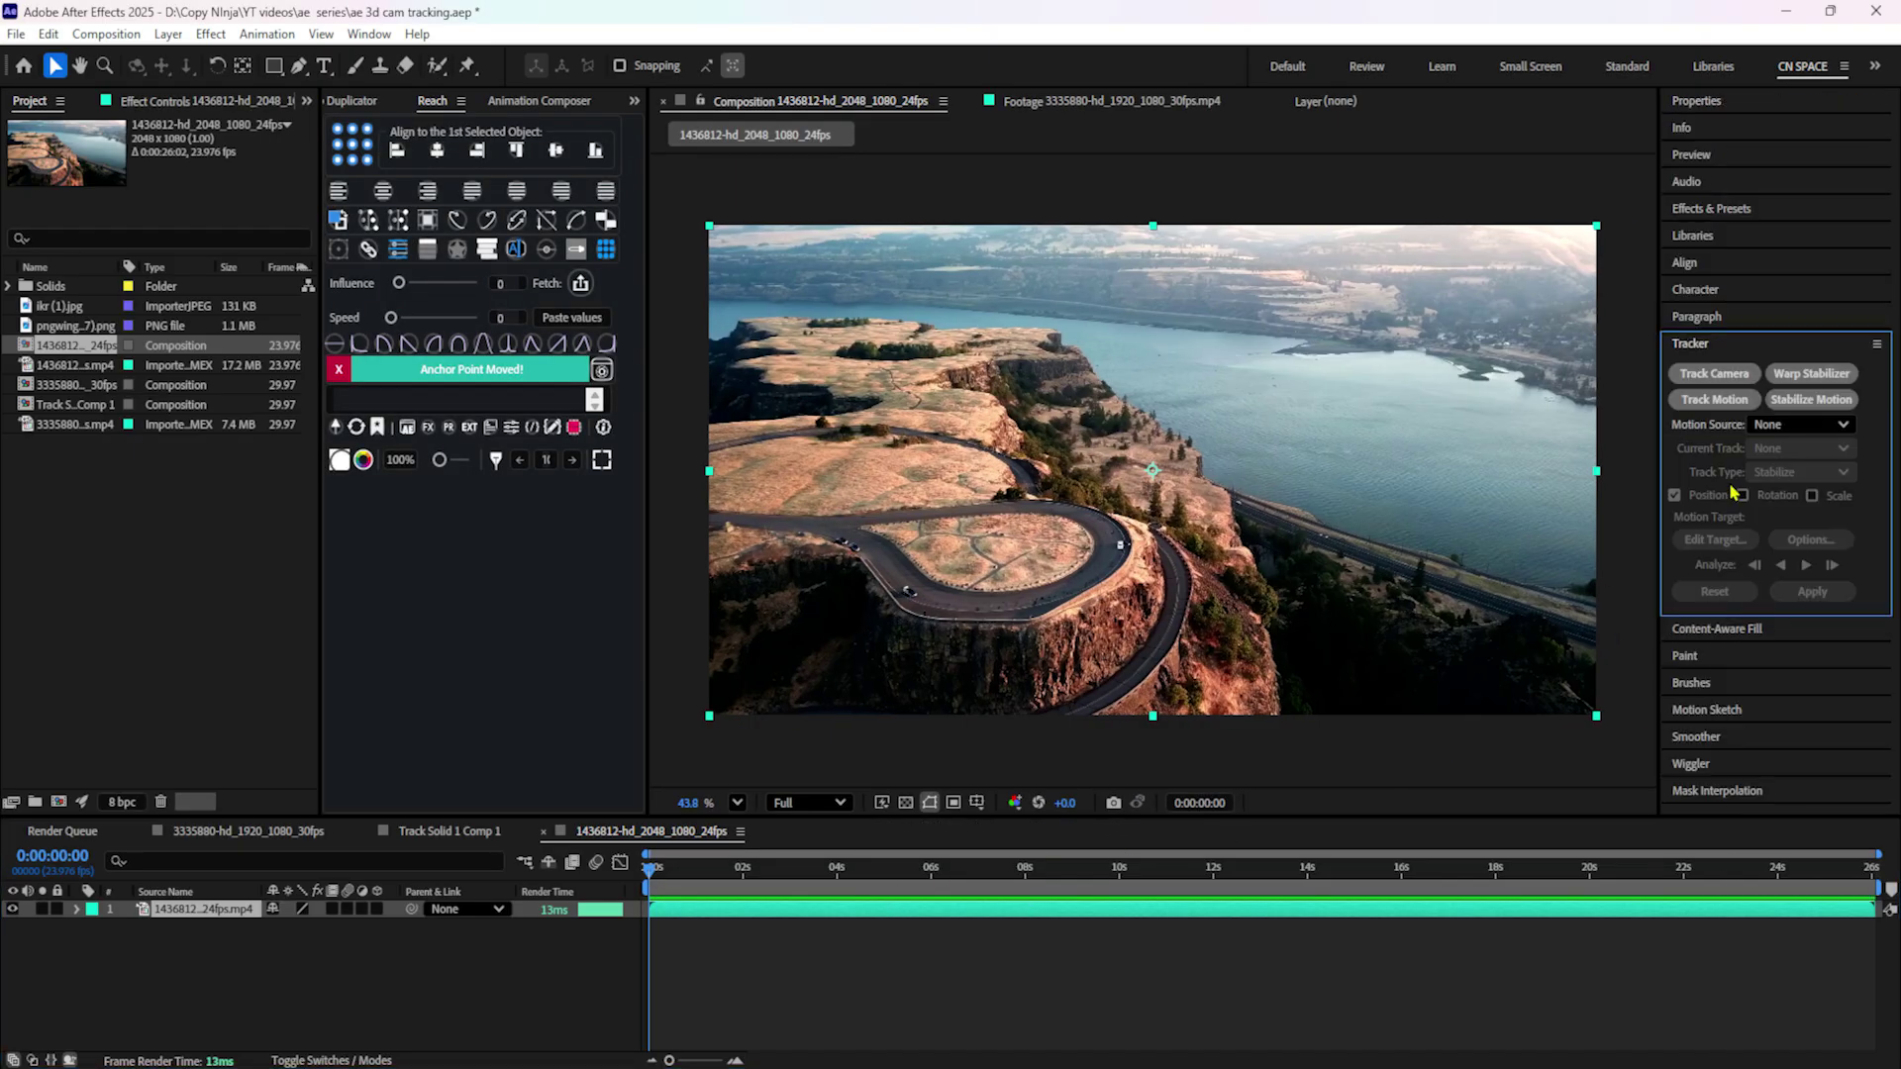
{"action": "left_click", "coordinate": [1716, 376]}
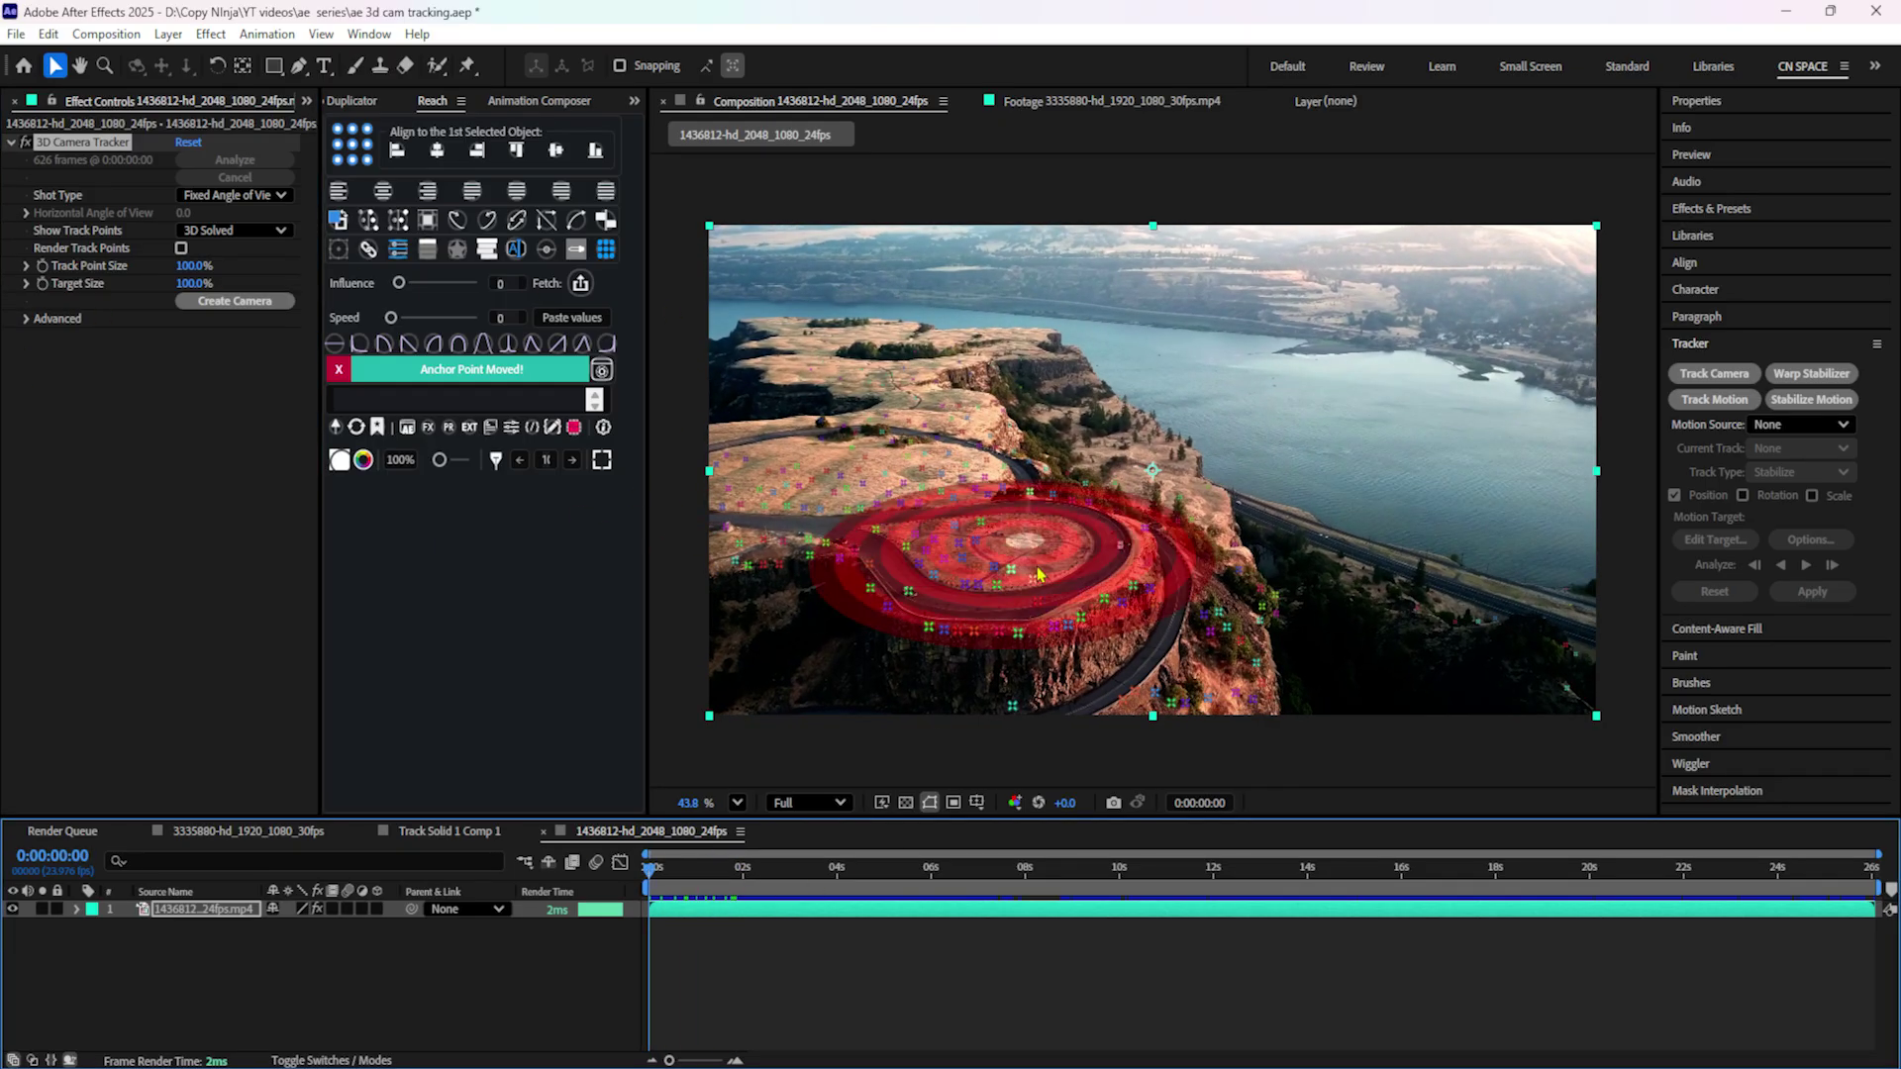
{"action": "mouse_move", "coordinate": [195, 275]}
{"action": "left_mouse_down"}
{"action": "mouse_move", "coordinate": [379, 286]}
{"action": "mouse_move", "coordinate": [190, 284]}
{"action": "mouse_move", "coordinate": [228, 284]}
{"action": "left_mouse_up"}
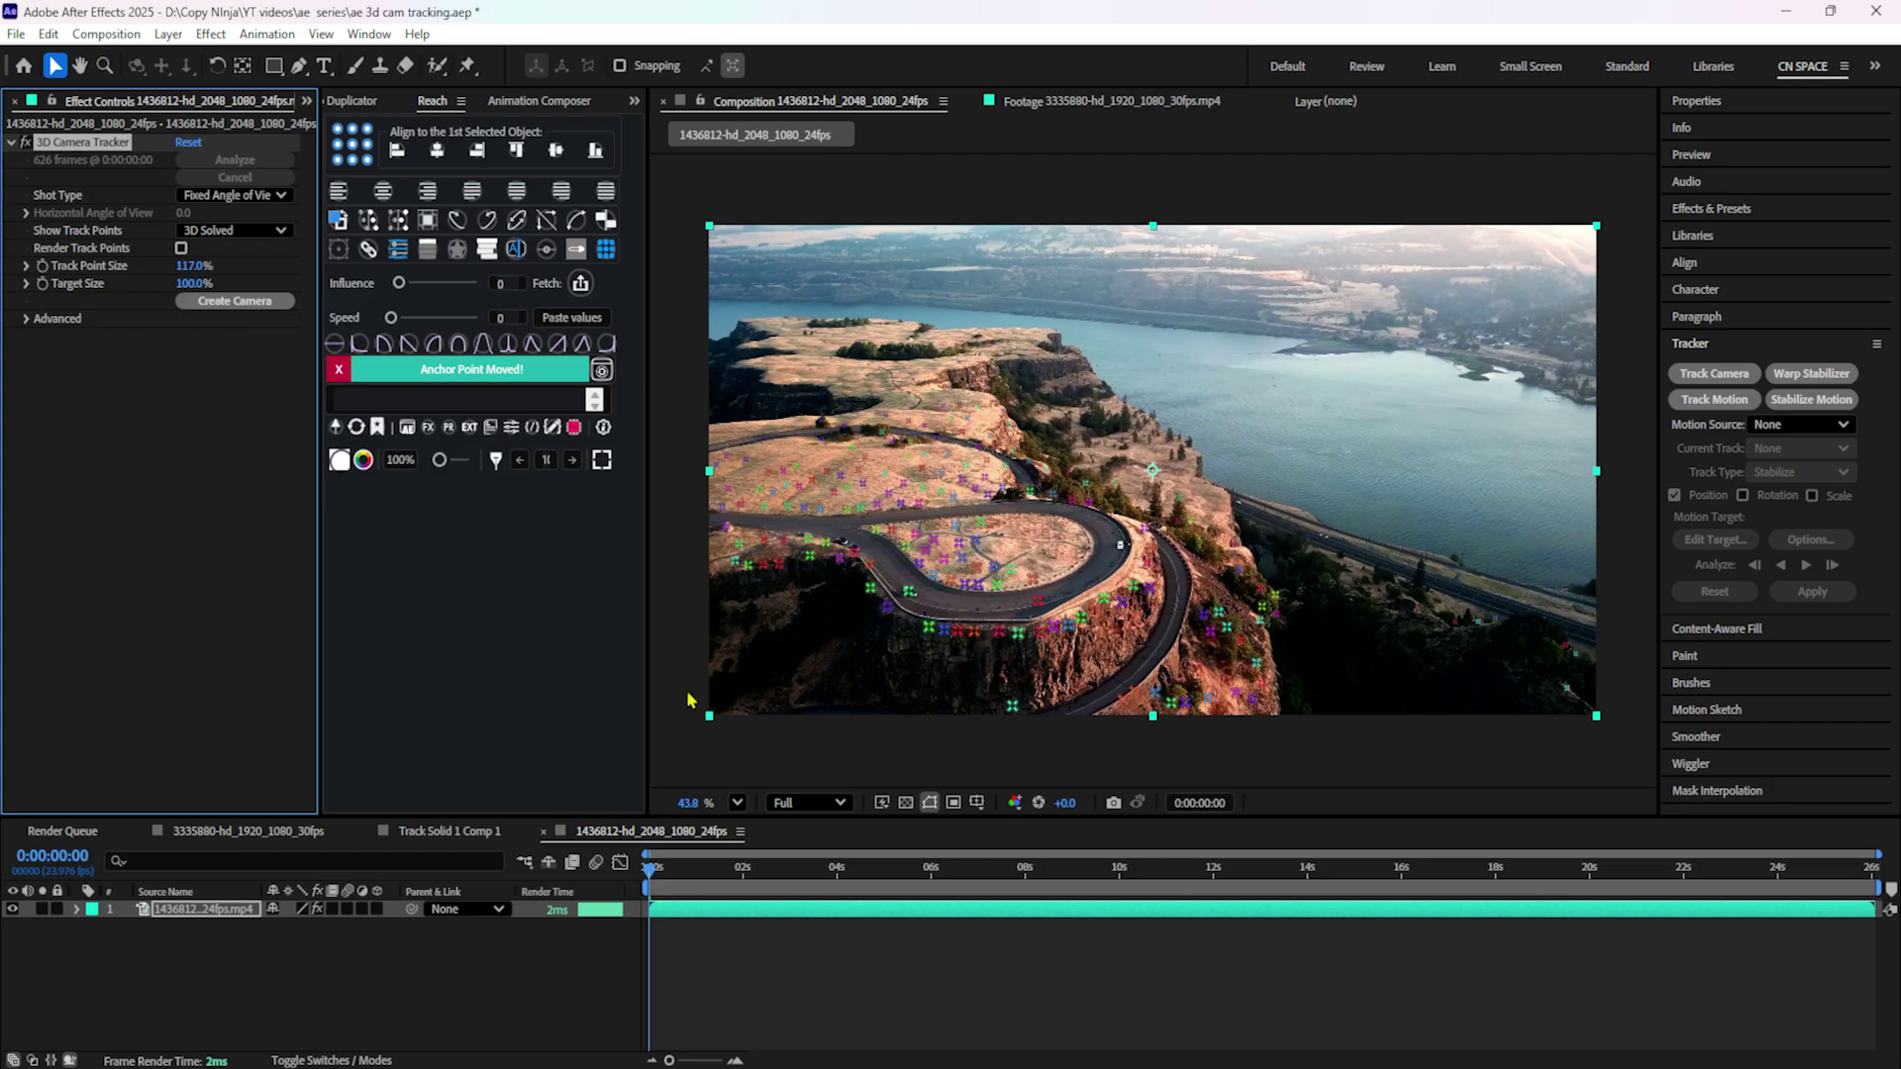
At 0:00:12:22, select the track points around the road loop and set them as ground plane and origin.
{"action": "left_click_drag", "start_coordinate": [678, 877], "coordinate": [1257, 898]}
{"action": "scroll", "coordinate": [1047, 655], "scroll_direction": "up", "scroll_amount": 5}
{"action": "scroll", "coordinate": [1045, 447], "scroll_direction": "down", "scroll_amount": 5}
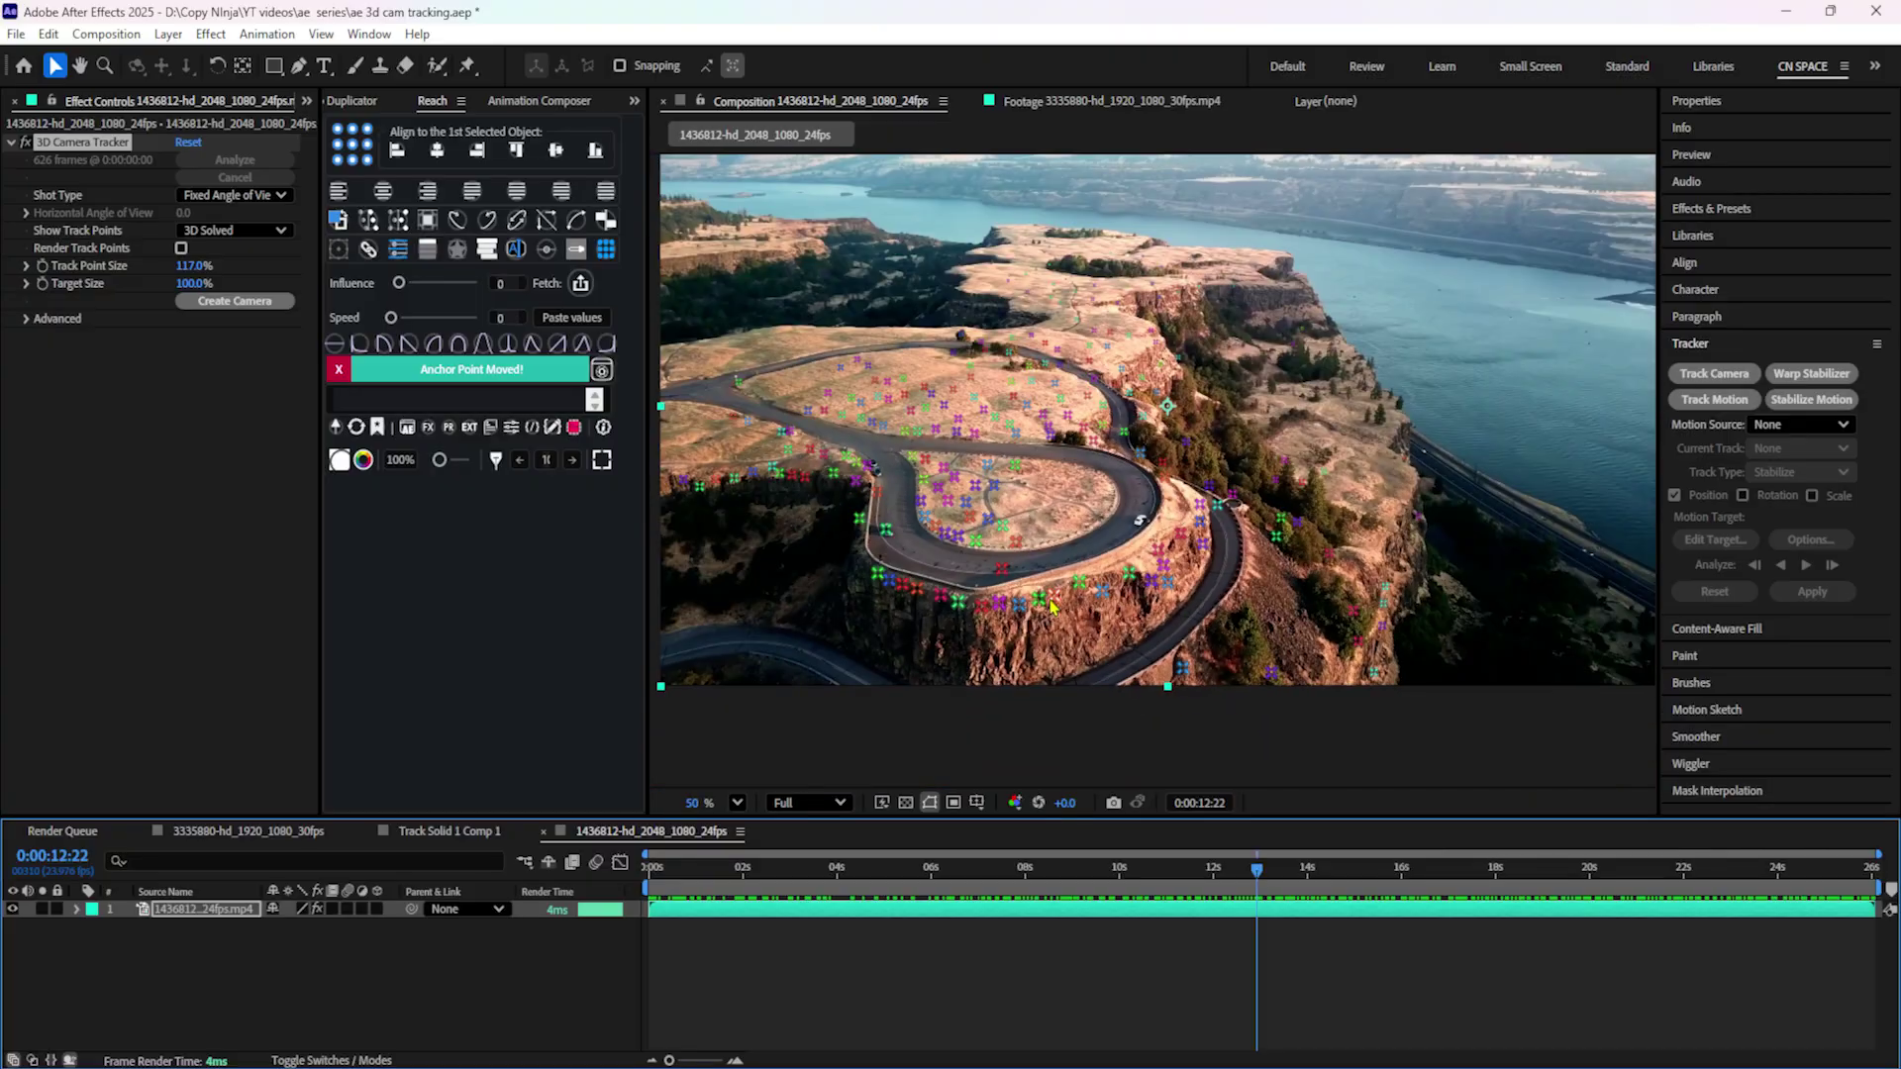
{"action": "mouse_move", "coordinate": [1025, 440]}
{"action": "left_mouse_down"}
{"action": "mouse_move", "coordinate": [888, 439]}
{"action": "mouse_move", "coordinate": [871, 486]}
{"action": "mouse_move", "coordinate": [909, 553]}
{"action": "mouse_move", "coordinate": [986, 596]}
{"action": "mouse_move", "coordinate": [1073, 578]}
{"action": "mouse_move", "coordinate": [1105, 472]}
{"action": "mouse_move", "coordinate": [1081, 445]}
{"action": "mouse_move", "coordinate": [1039, 497]}
{"action": "mouse_move", "coordinate": [975, 421]}
{"action": "mouse_move", "coordinate": [860, 468]}
{"action": "mouse_move", "coordinate": [853, 537]}
{"action": "mouse_move", "coordinate": [941, 600]}
{"action": "mouse_move", "coordinate": [1059, 598]}
{"action": "mouse_move", "coordinate": [1124, 564]}
{"action": "mouse_move", "coordinate": [1156, 465]}
{"action": "left_mouse_up"}
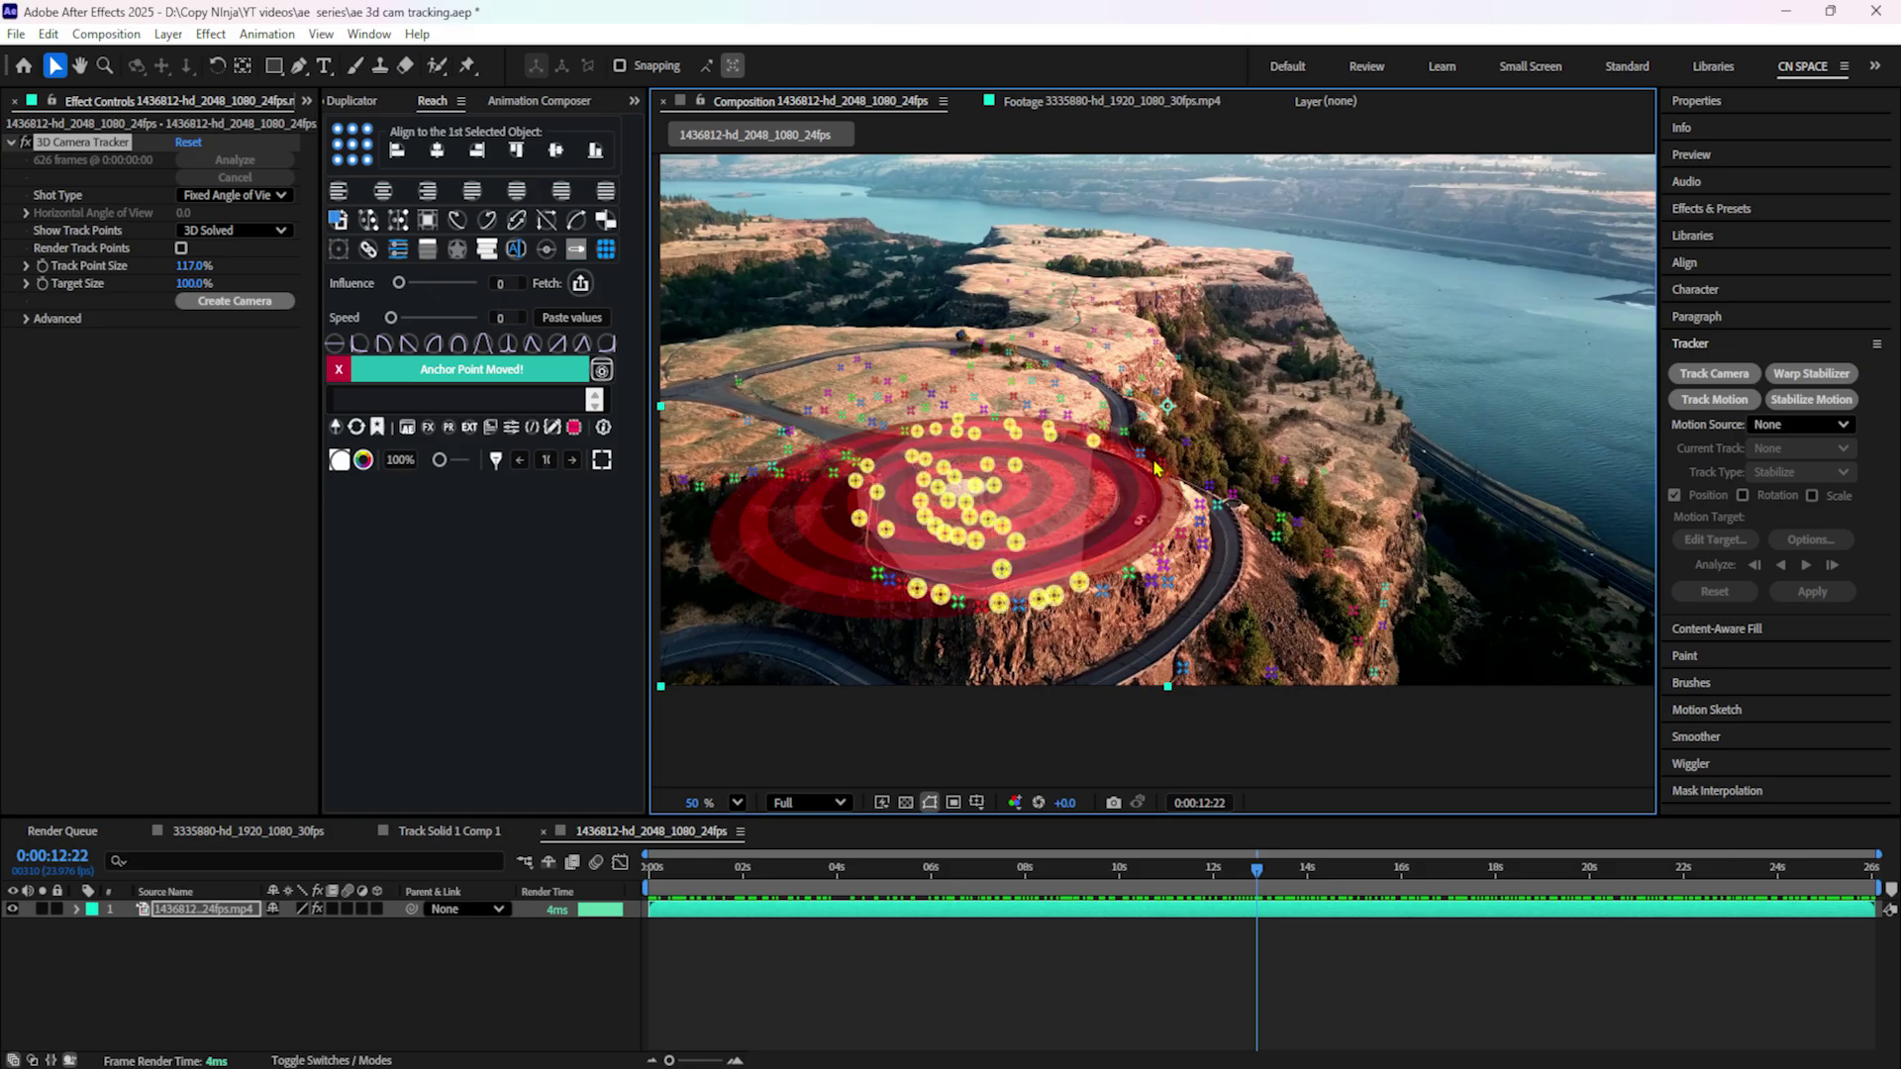
{"action": "right_click", "coordinate": [989, 492]}
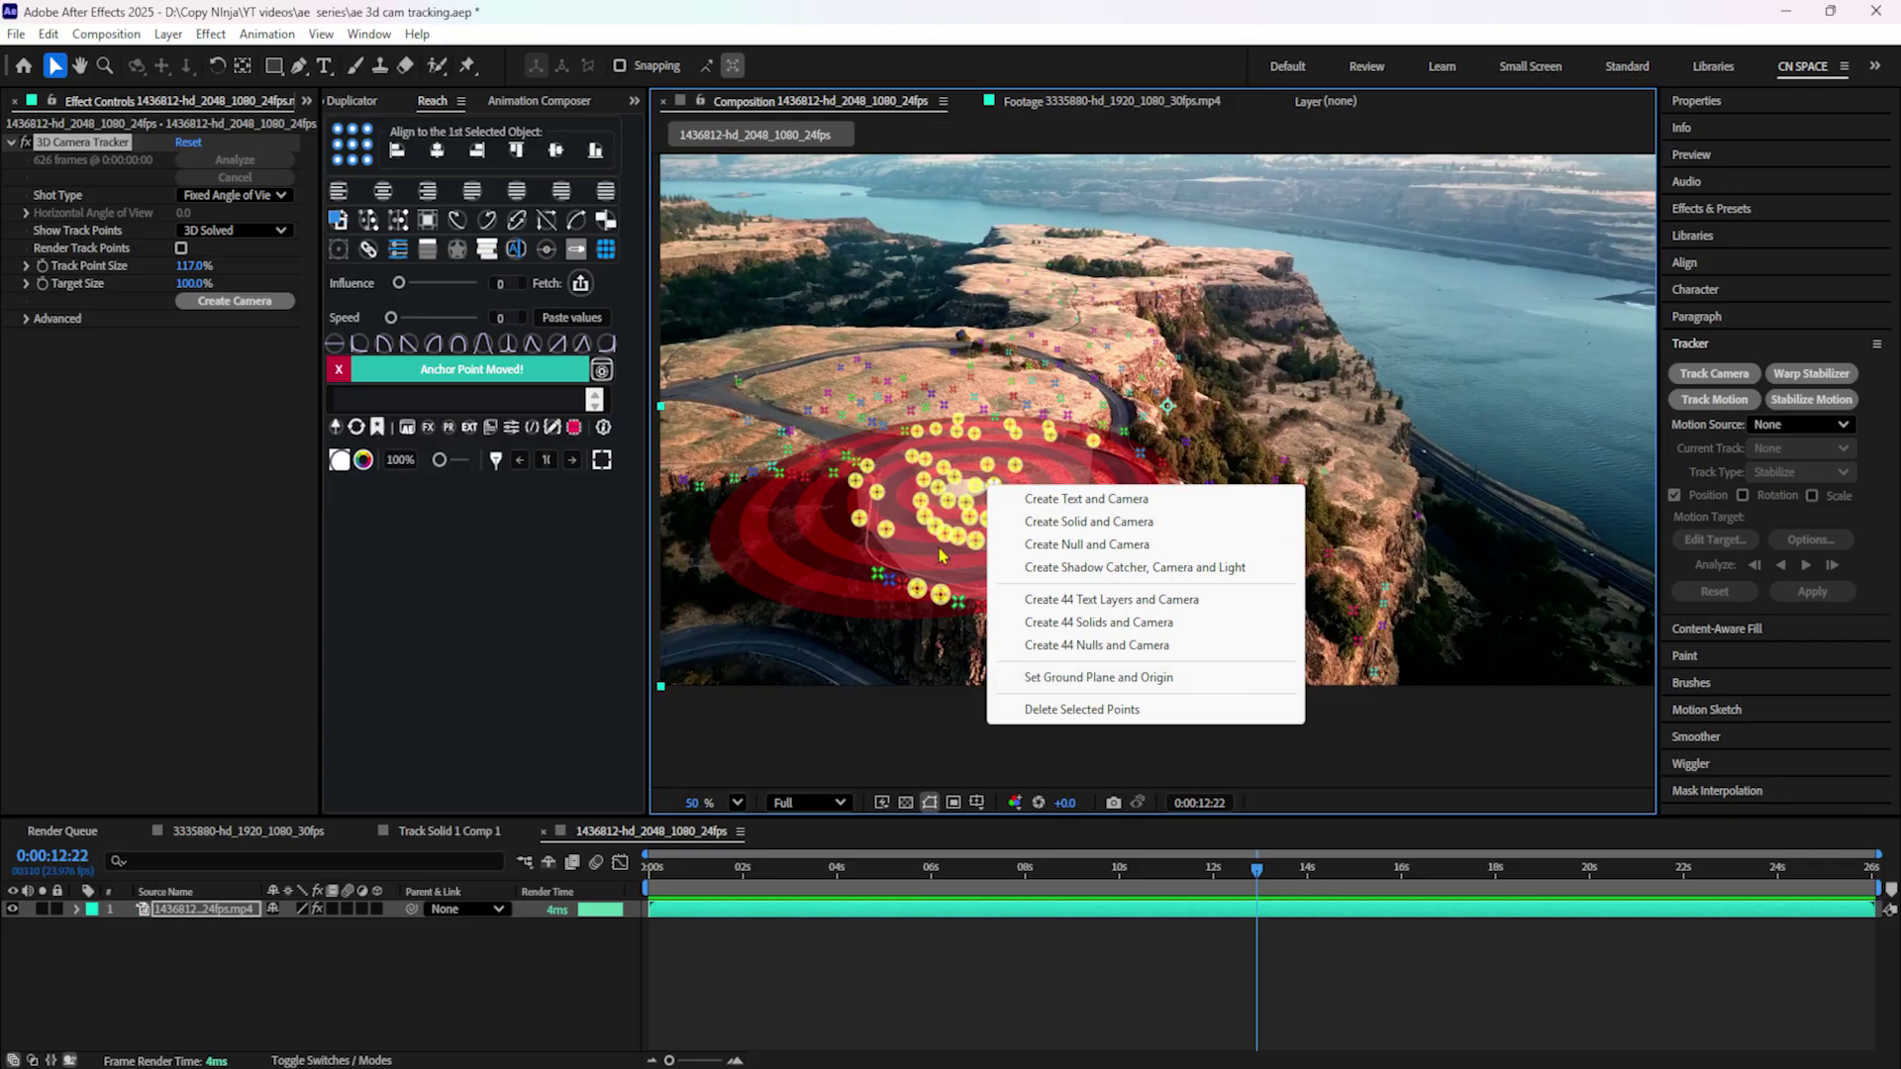
{"action": "left_click", "coordinate": [1138, 678]}
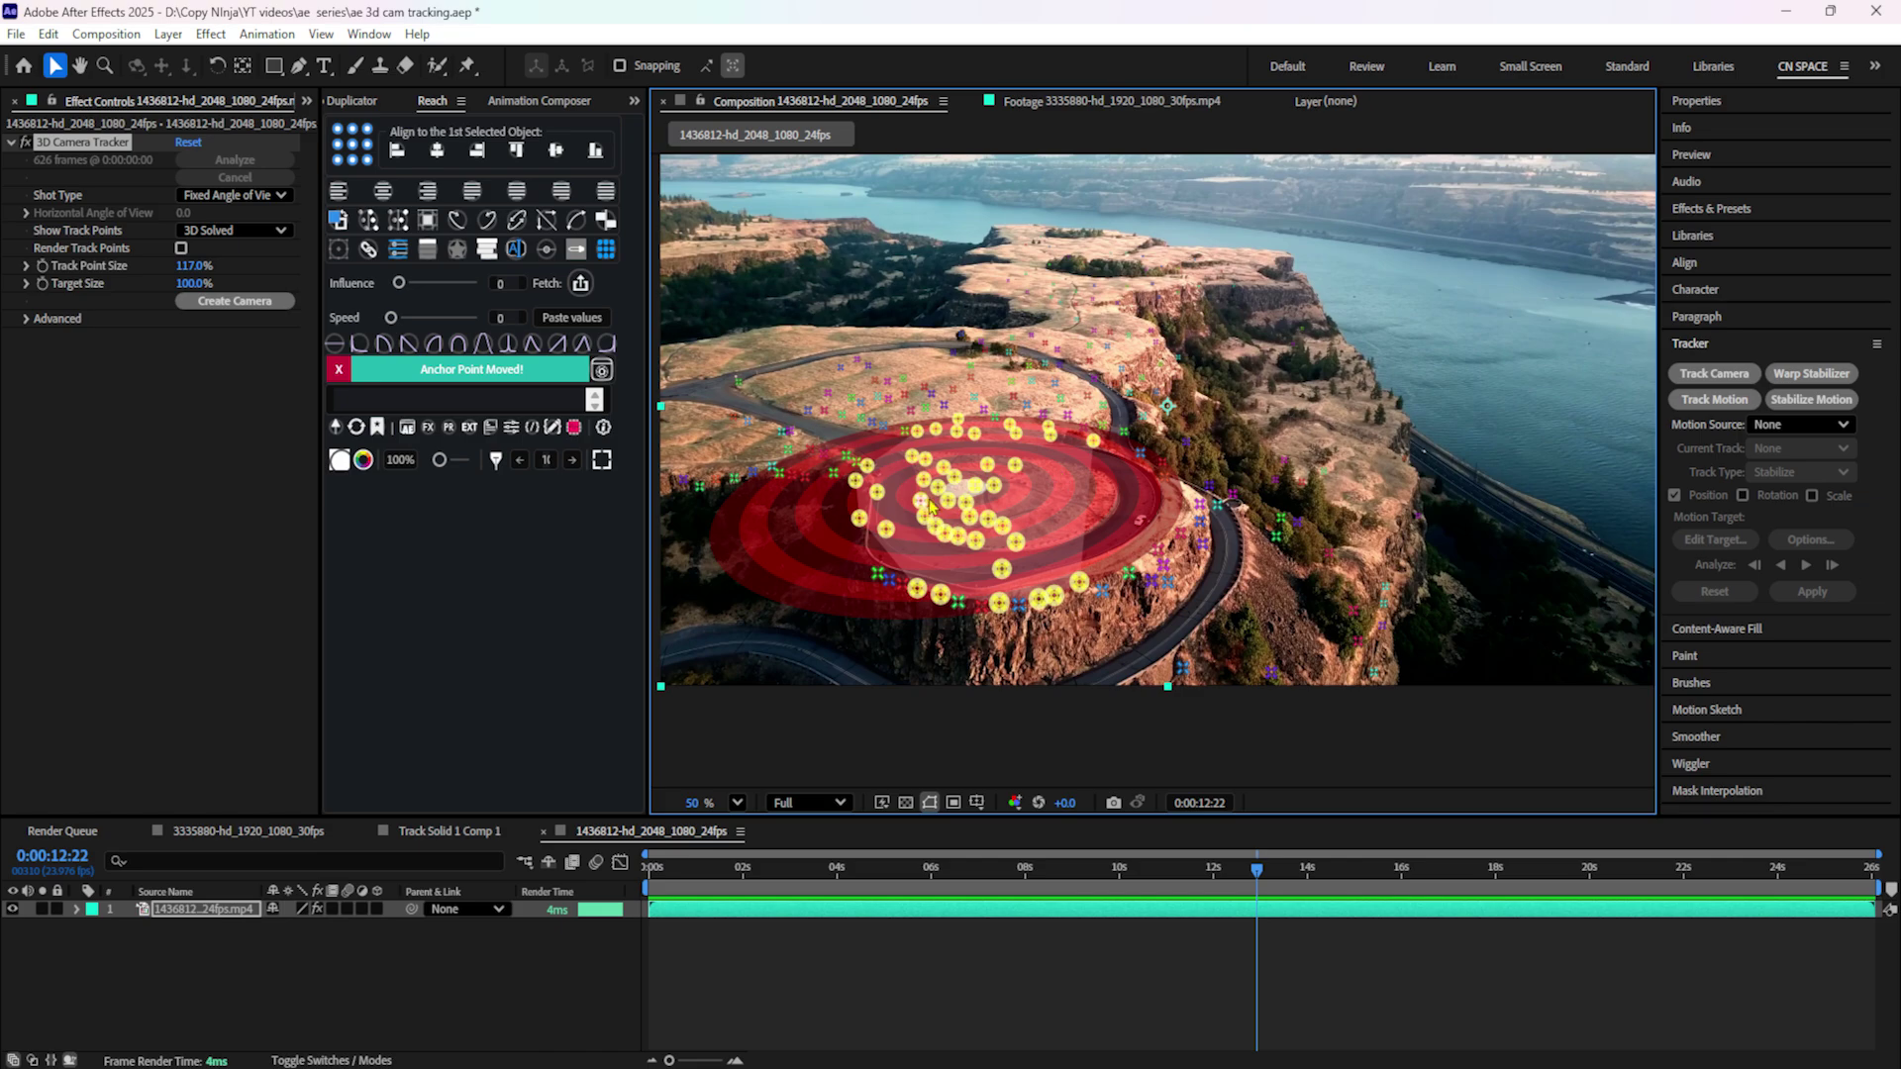
Create a solid and camera from the selected road loop points and scrub the clip to check the tracking.
{"action": "right_click", "coordinate": [955, 504]}
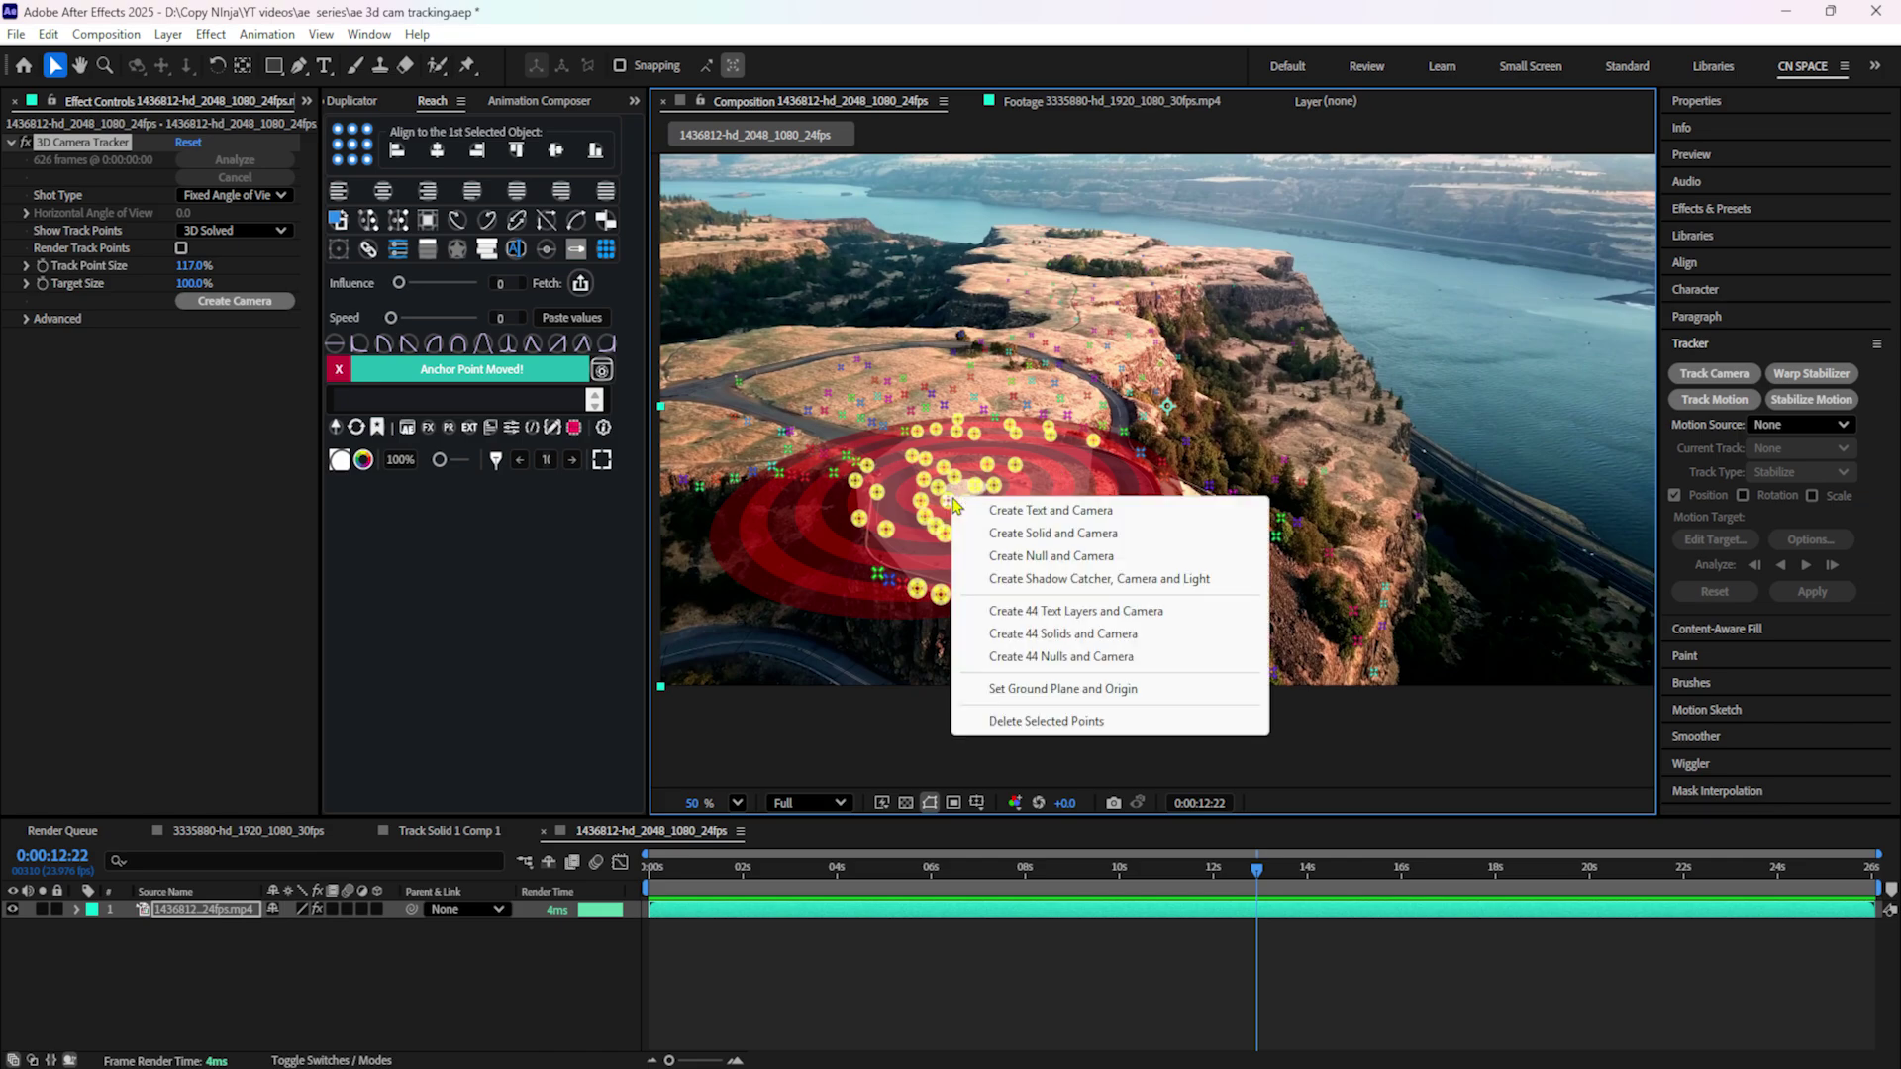
{"action": "left_click", "coordinate": [1032, 534]}
{"action": "left_click", "coordinate": [198, 927]}
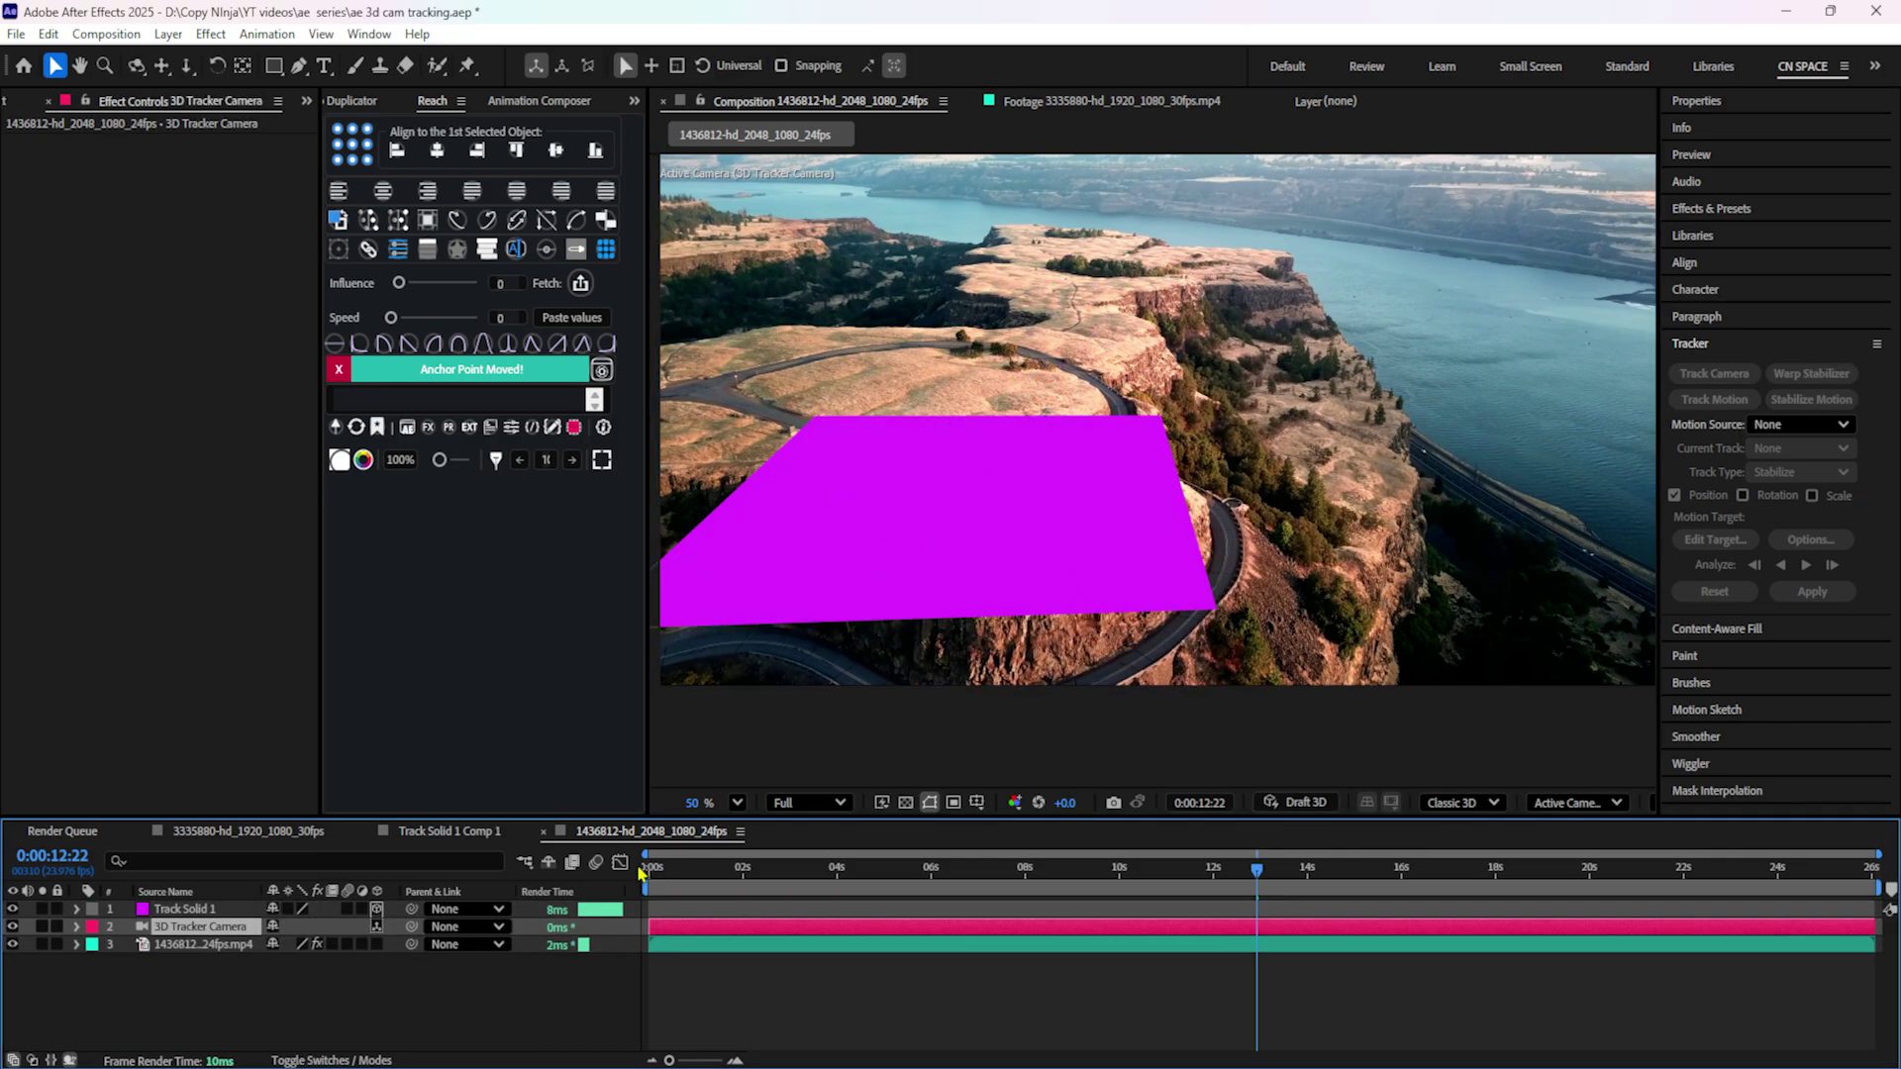
{"action": "left_click_drag", "start_coordinate": [673, 870], "coordinate": [1277, 869]}
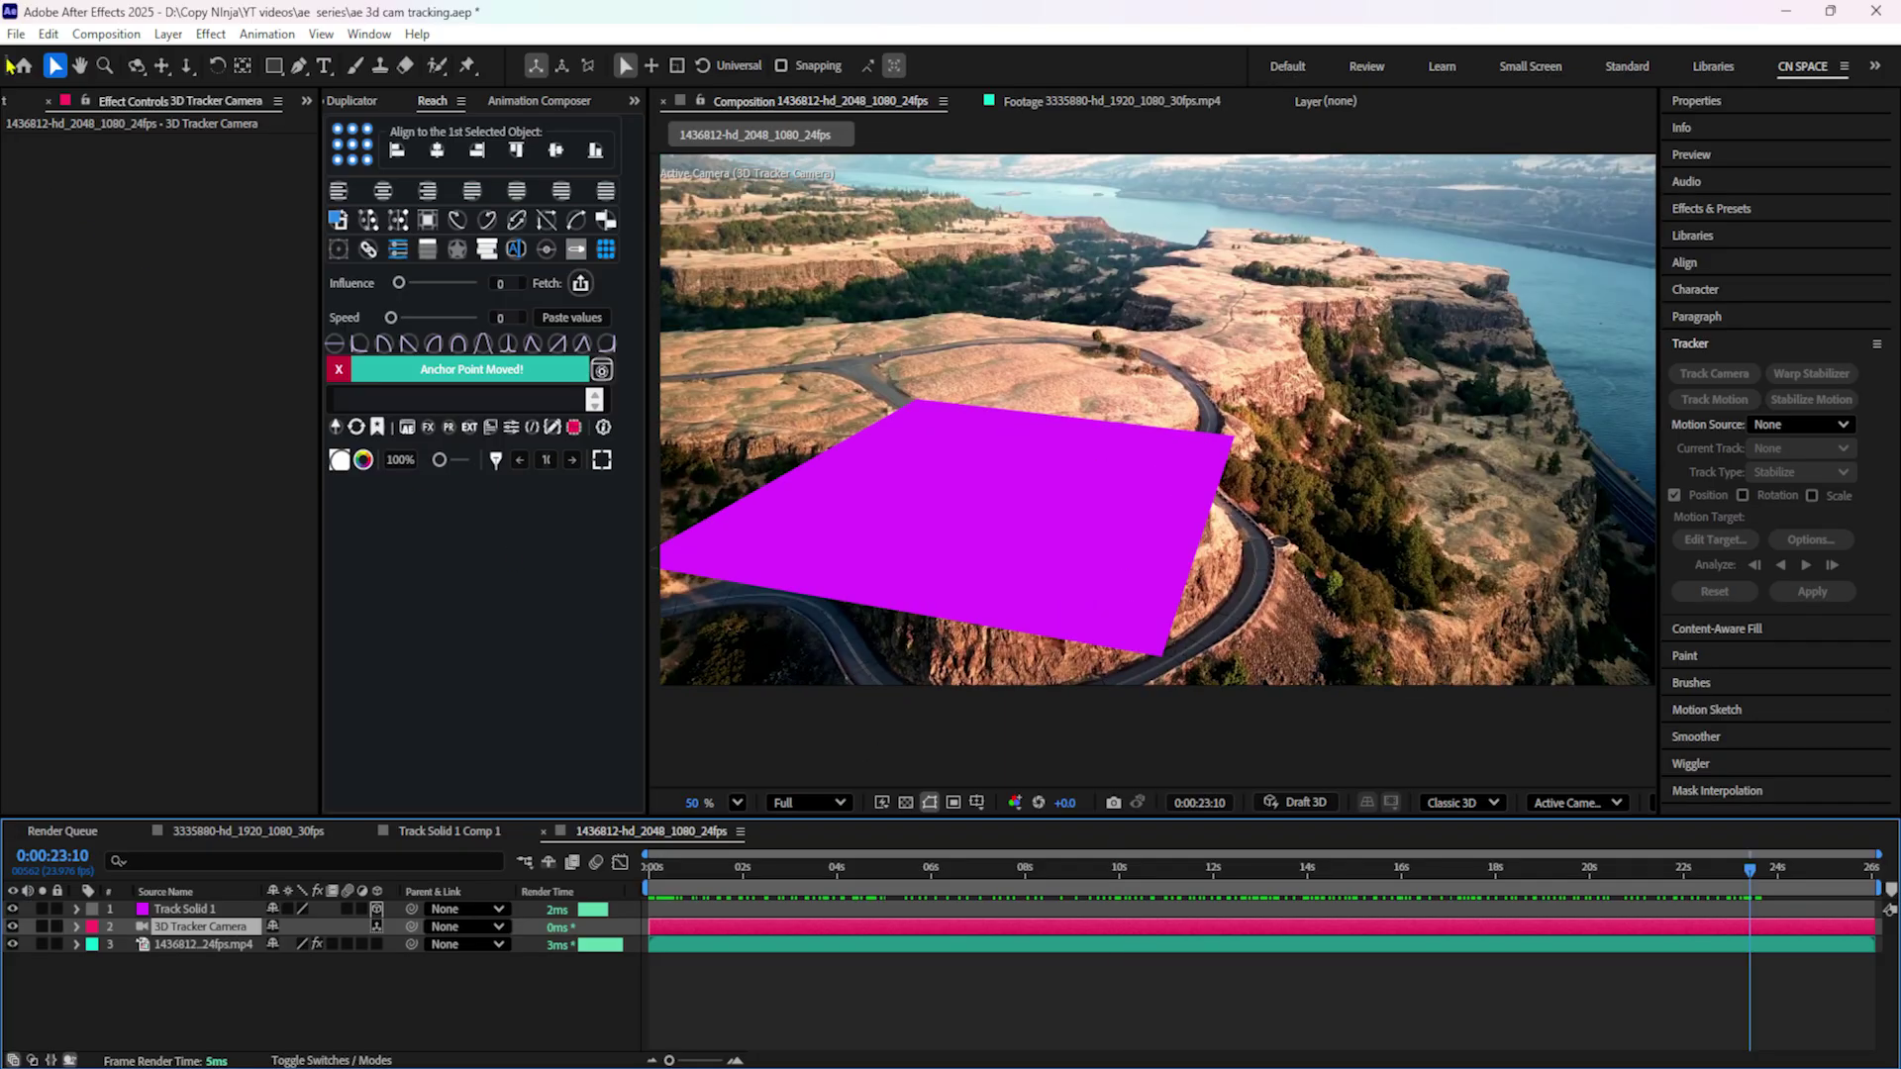
Add pngwing.com (17).png to the landscape composition directly below Track Solid 1 and make it a 3D layer.
{"action": "left_click", "coordinate": [20, 103]}
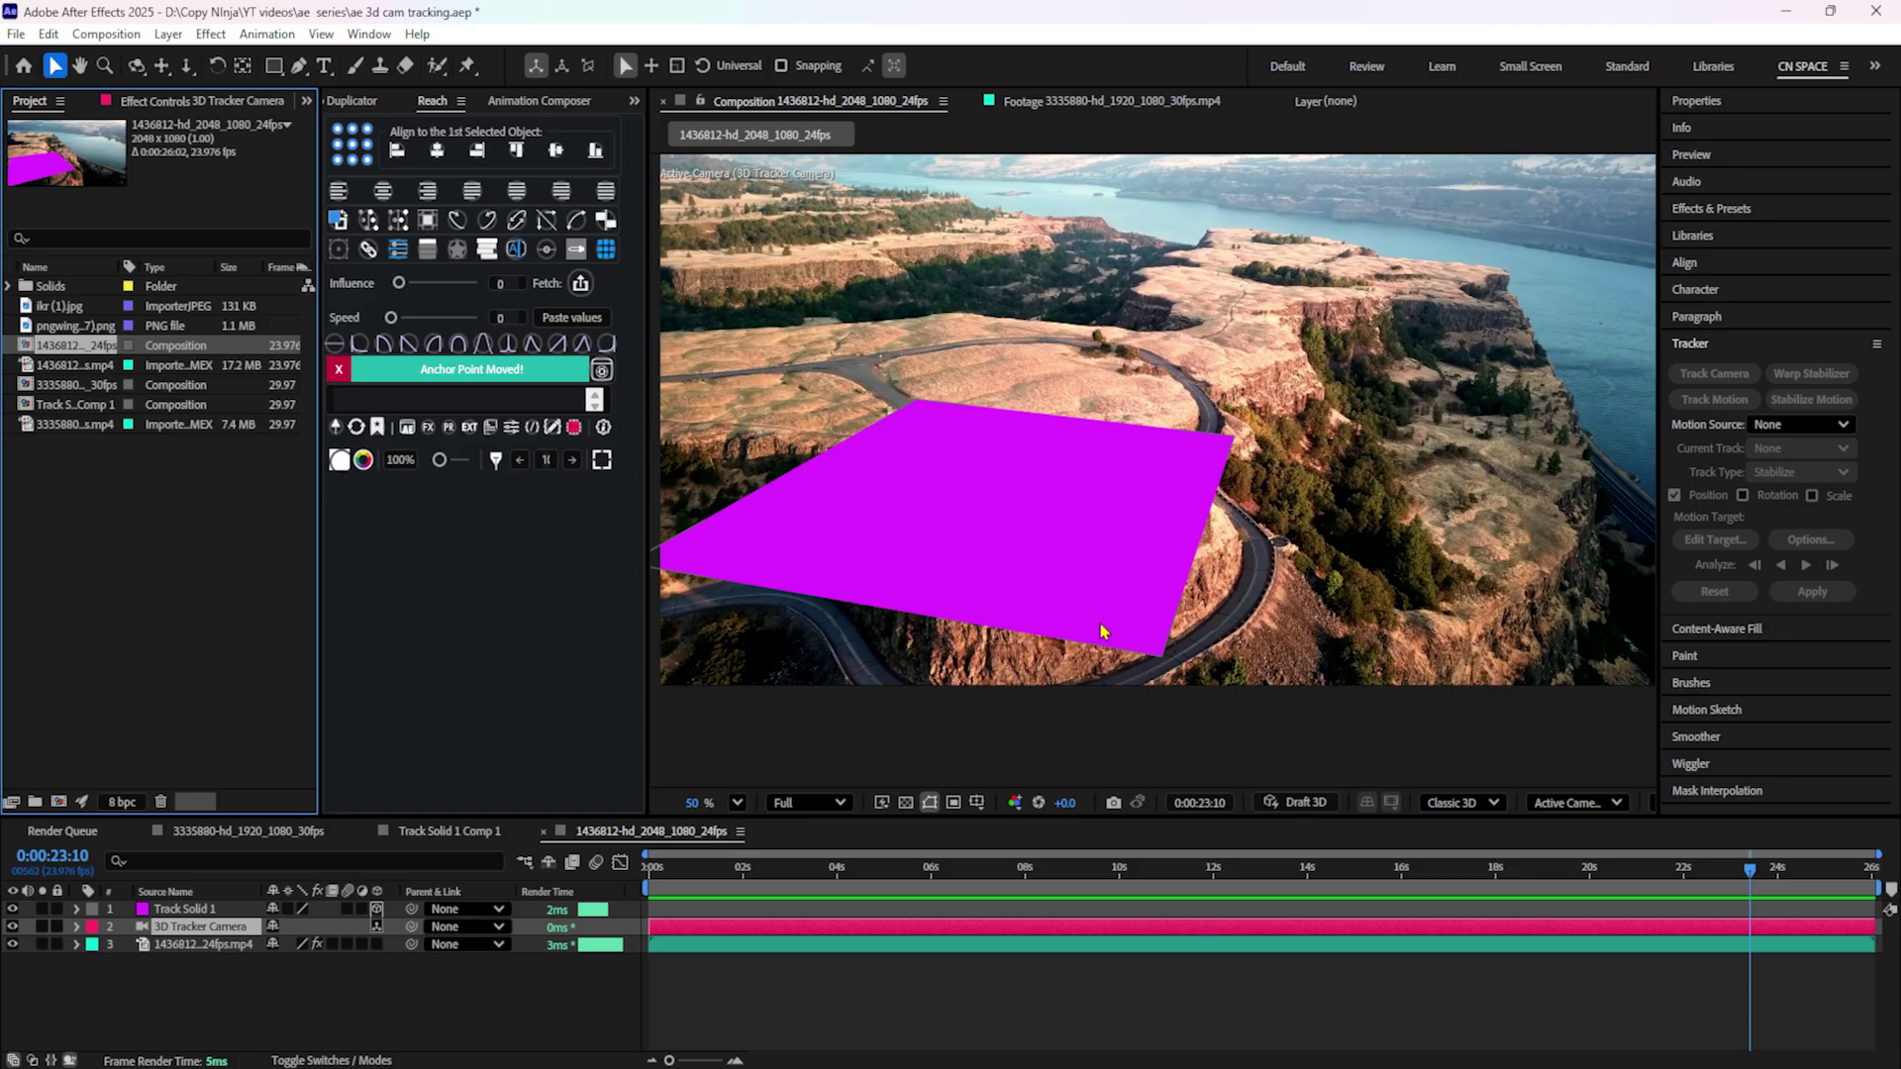
{"action": "left_click_drag", "start_coordinate": [1170, 894], "coordinate": [1183, 894]}
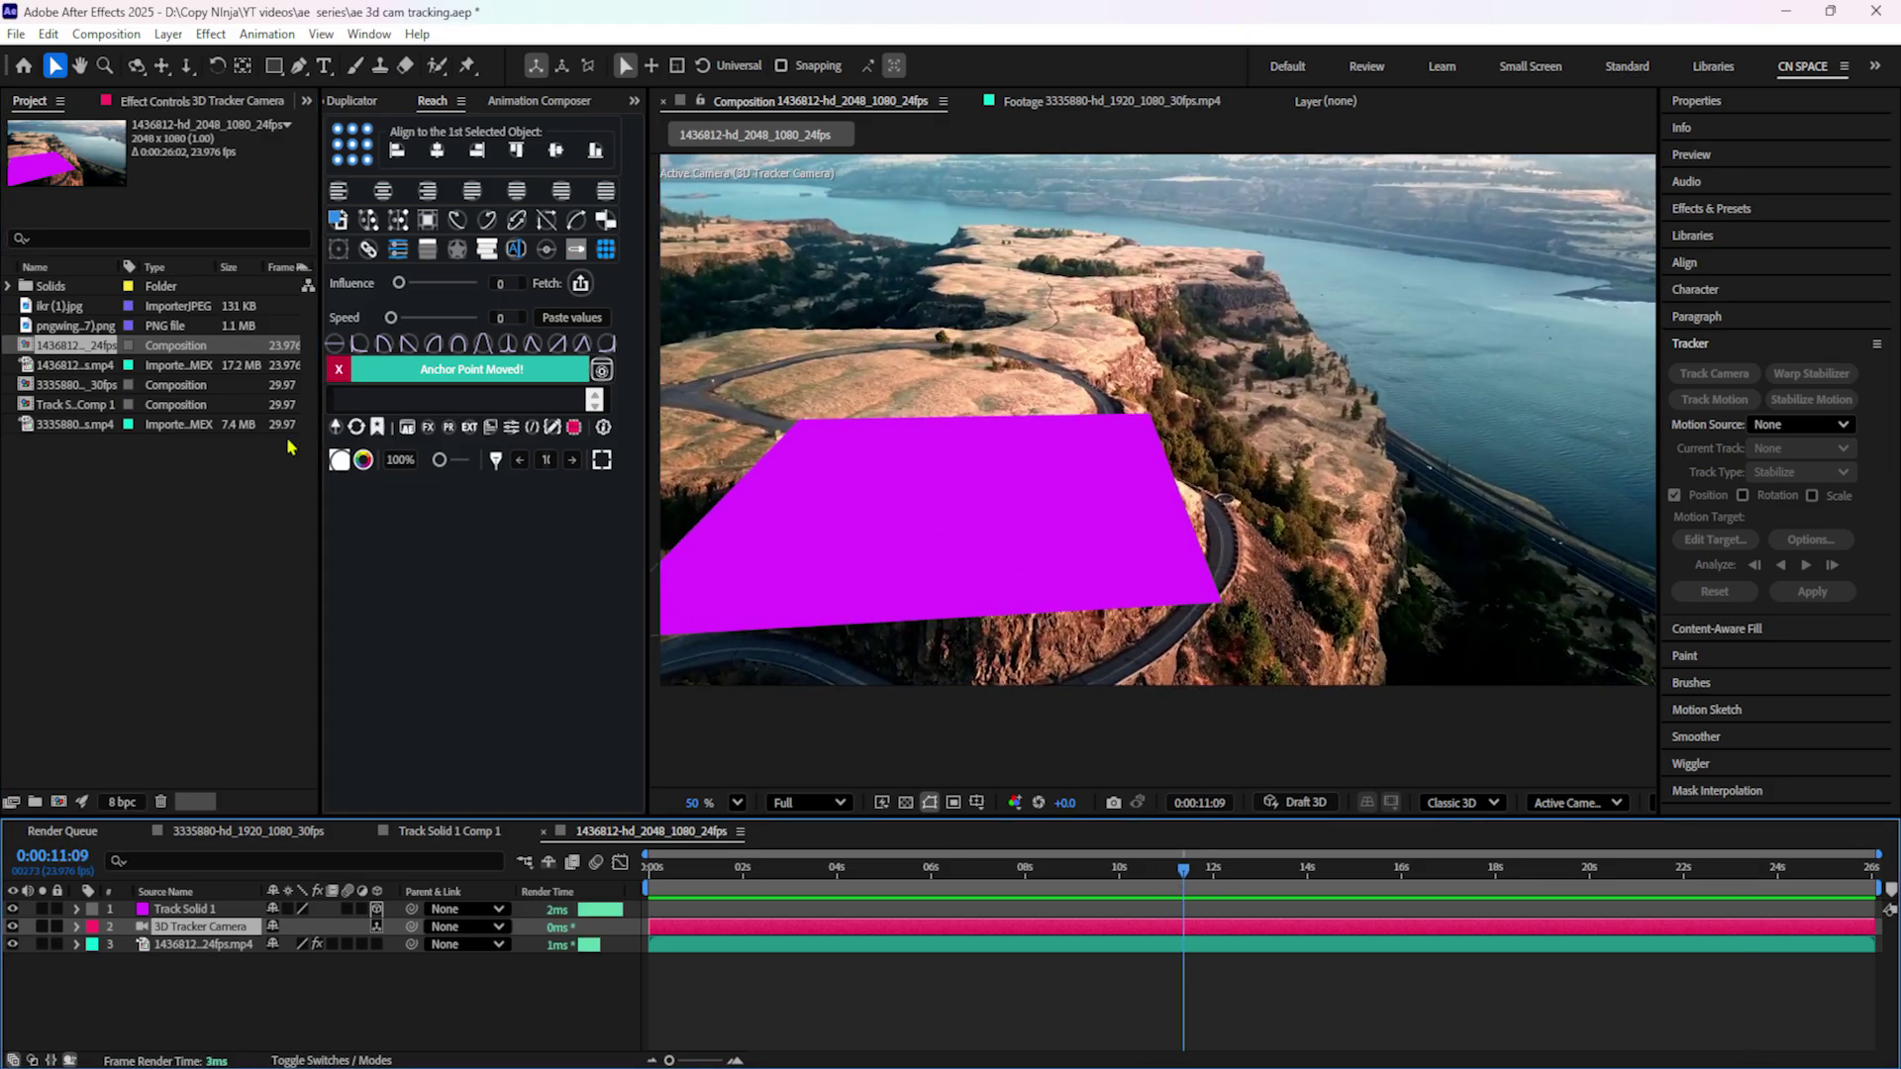
{"action": "left_click", "coordinate": [93, 594]}
{"action": "left_click", "coordinate": [56, 328]}
{"action": "left_click_drag", "start_coordinate": [212, 864], "coordinate": [203, 918]}
{"action": "left_click", "coordinate": [376, 928]}
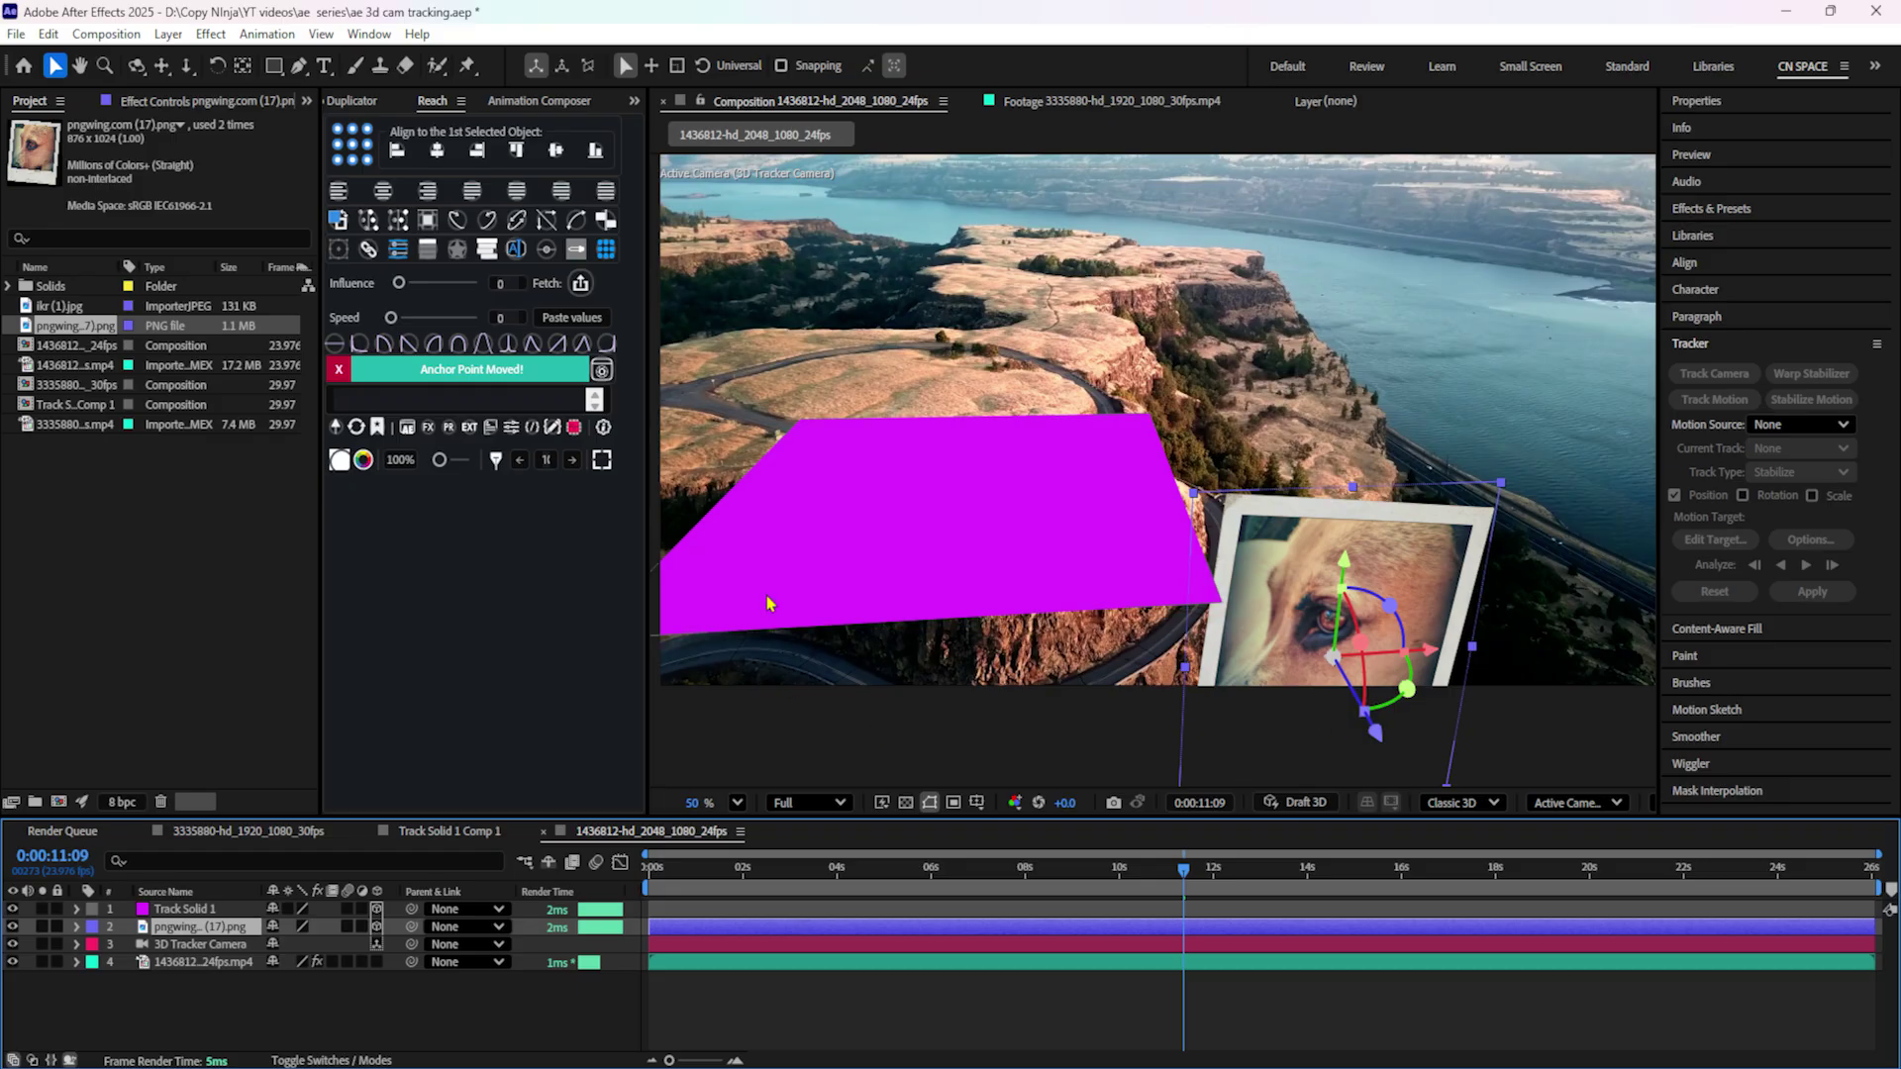
Preview the landscape composition from its first frame to check how the photo and solid follow the scene.
{"action": "left_click_drag", "start_coordinate": [1184, 871], "coordinate": [650, 911]}
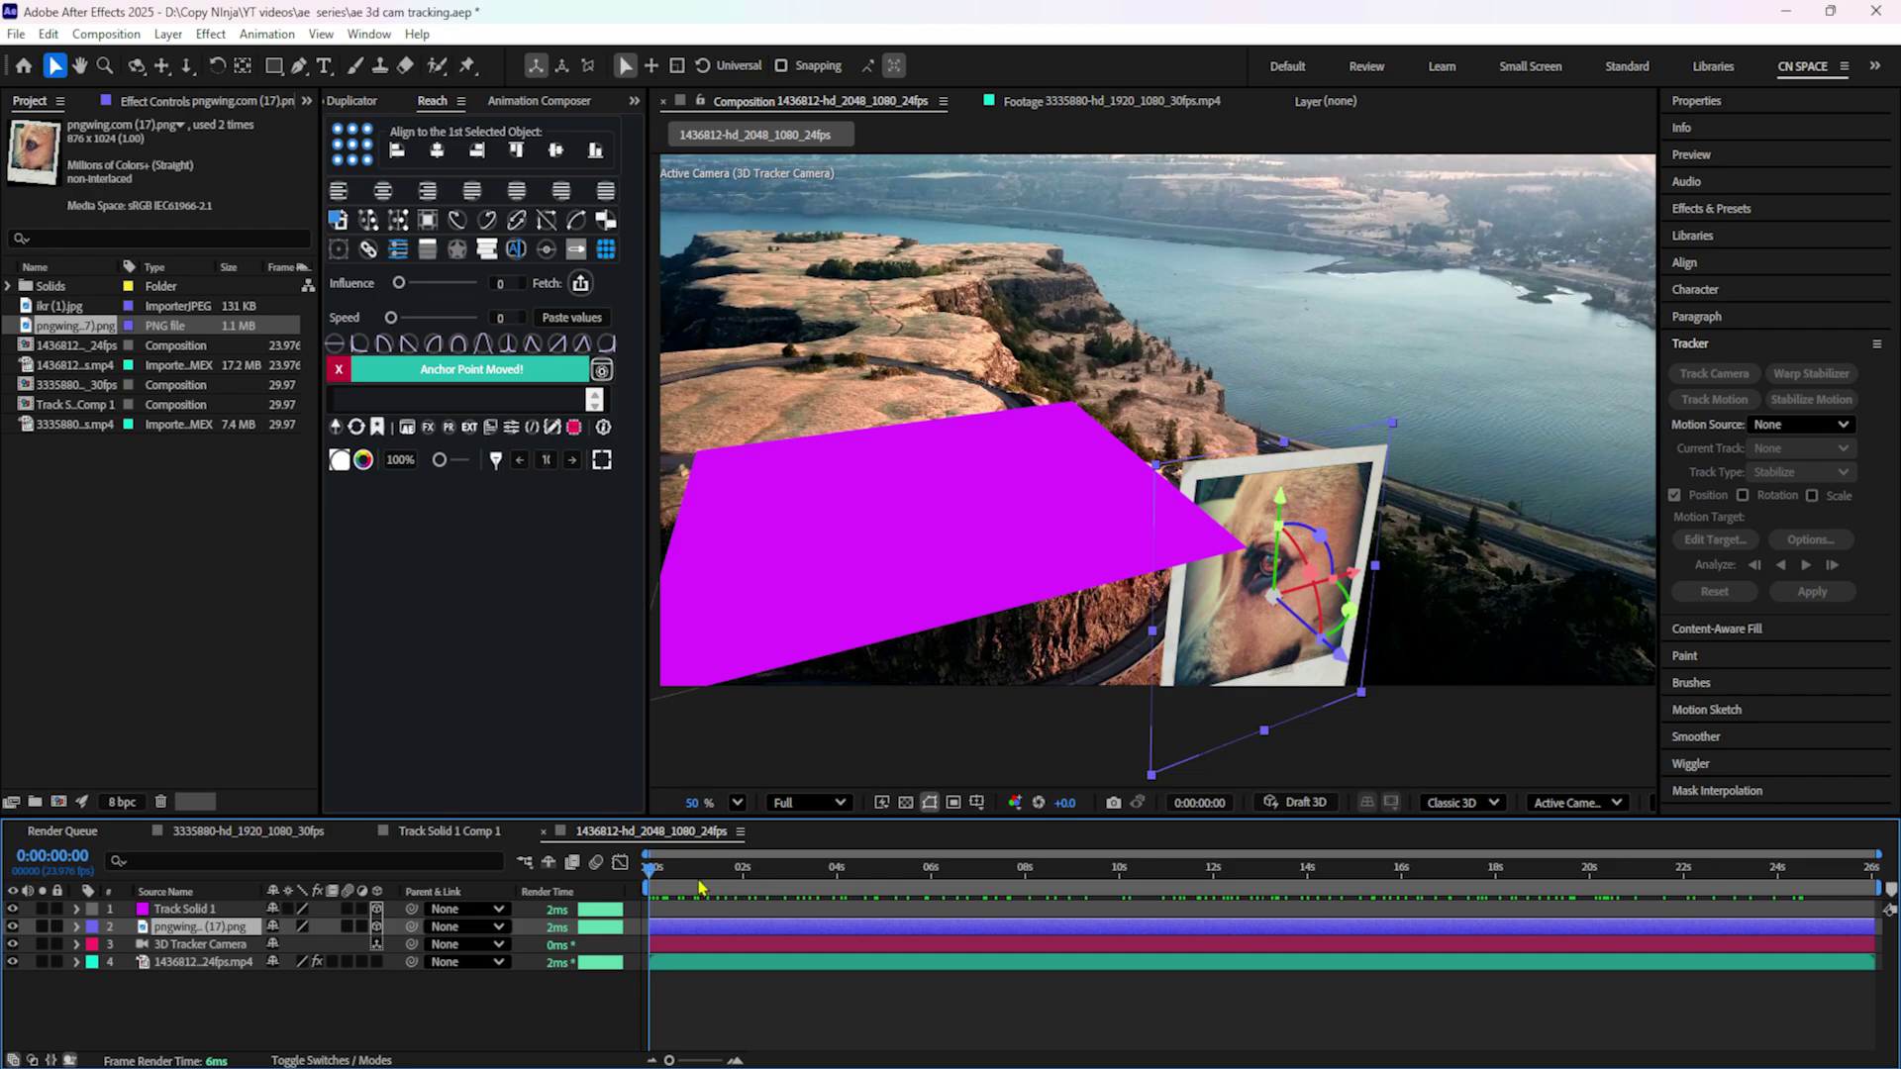
{"action": "key", "text": "space"}
{"action": "key", "text": "space"}
In the alley composition, hide the dog photo, display the footage's 3D Camera Tracker points and play the clip.
{"action": "left_click", "coordinate": [274, 837]}
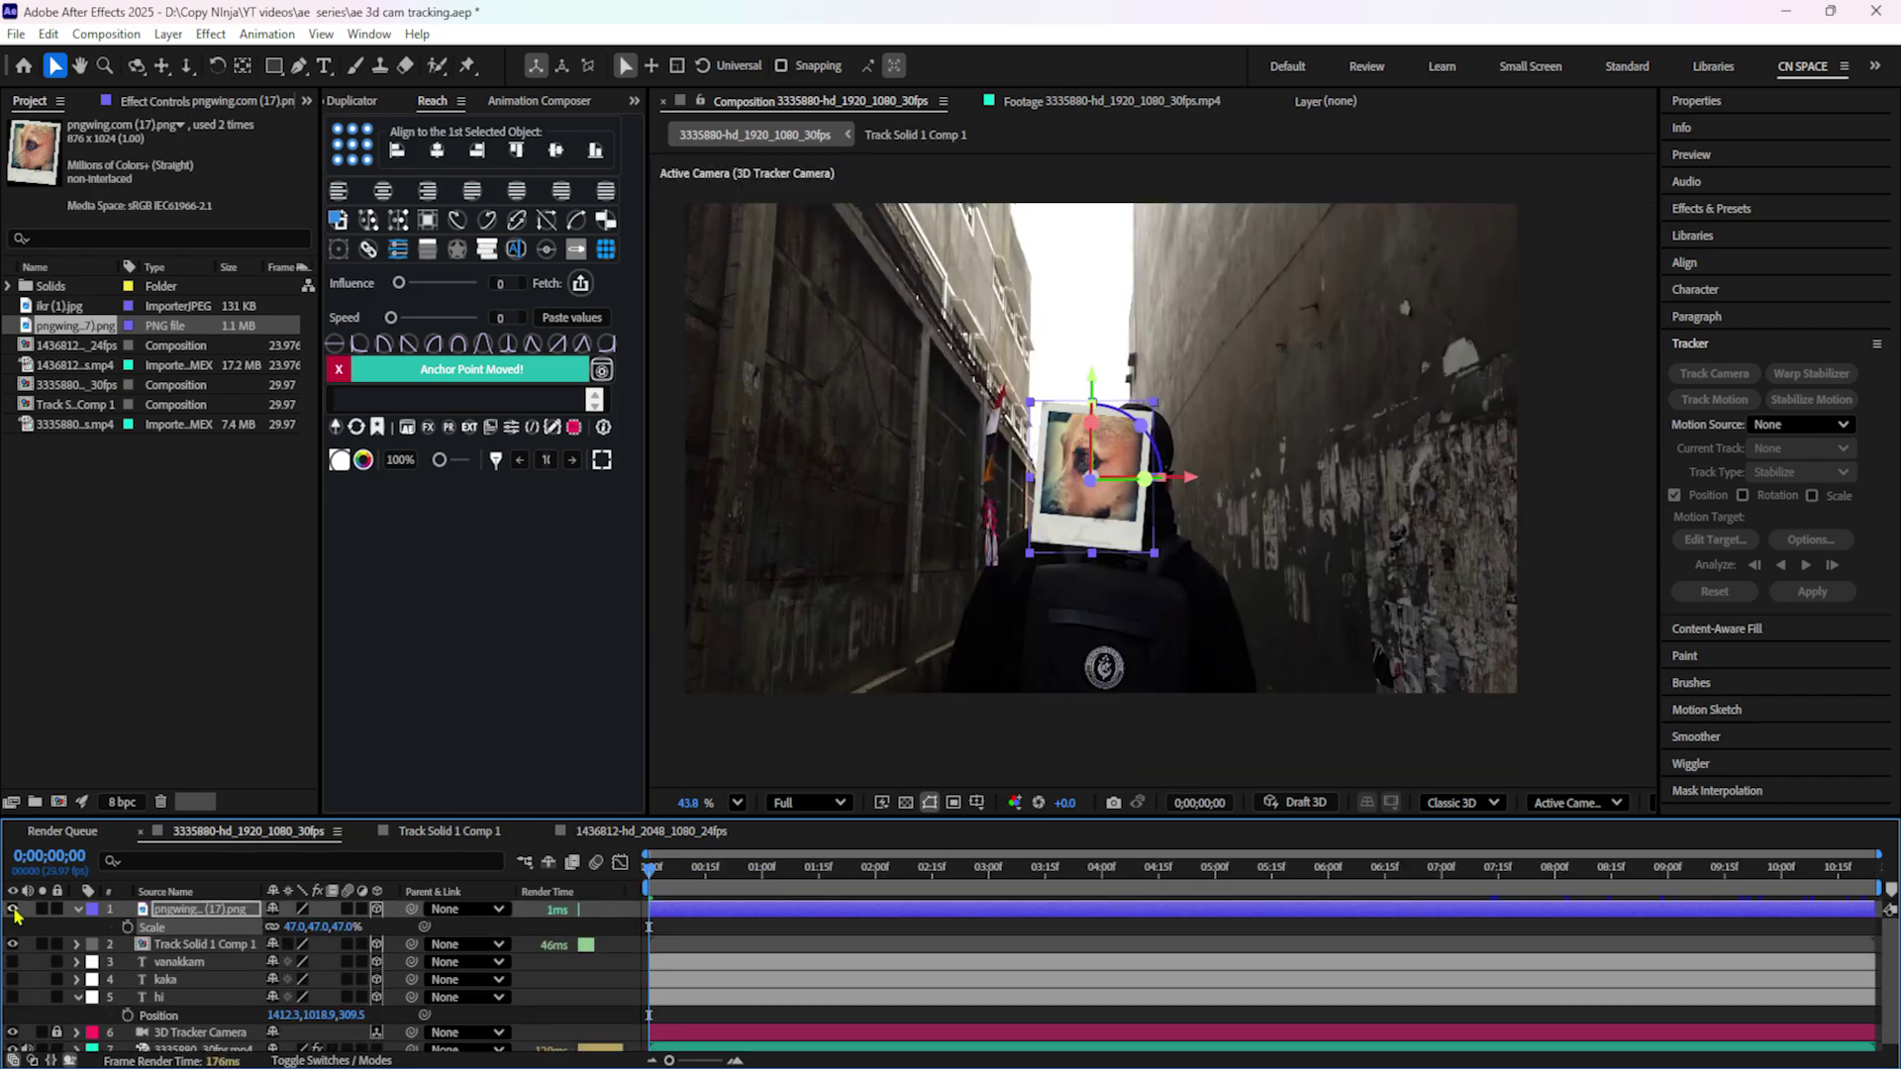
{"action": "left_click", "coordinate": [12, 909]}
{"action": "left_click", "coordinate": [169, 1047]}
{"action": "key", "text": "F3"}
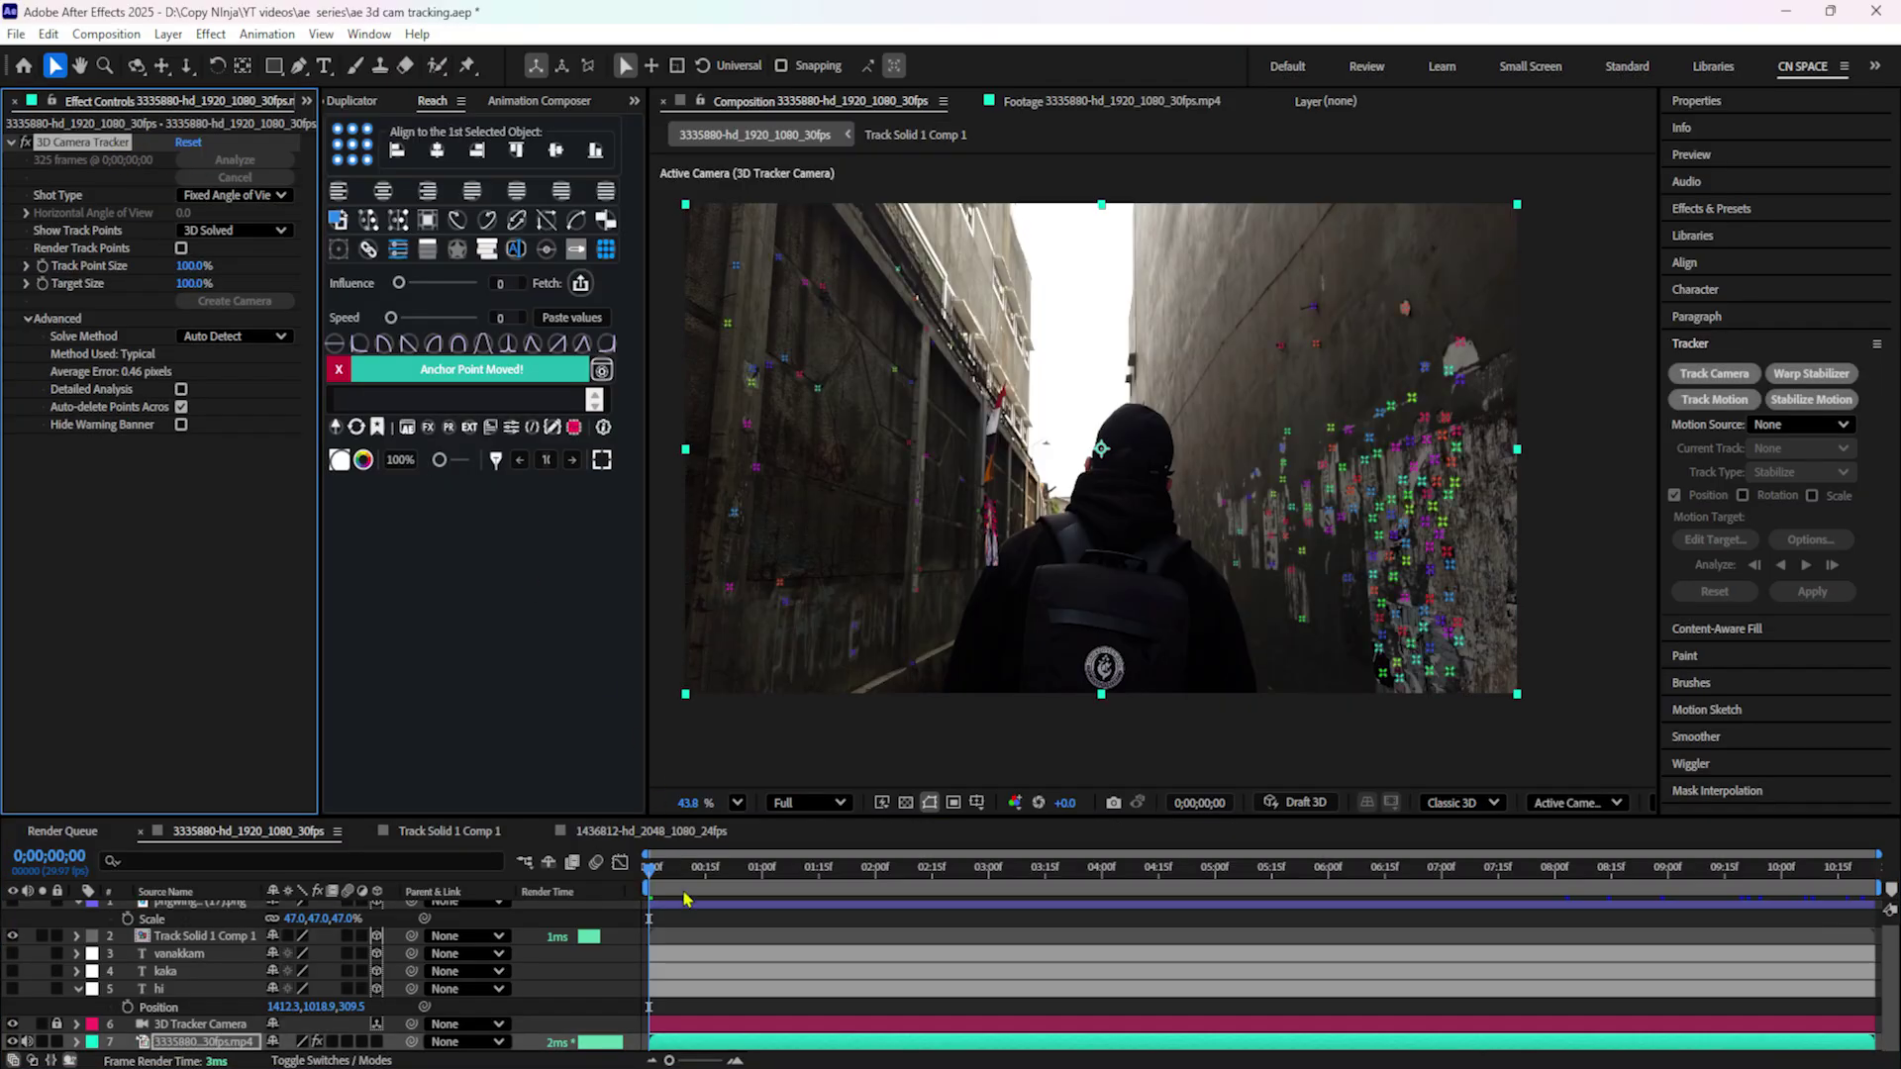
{"action": "key", "text": "space"}
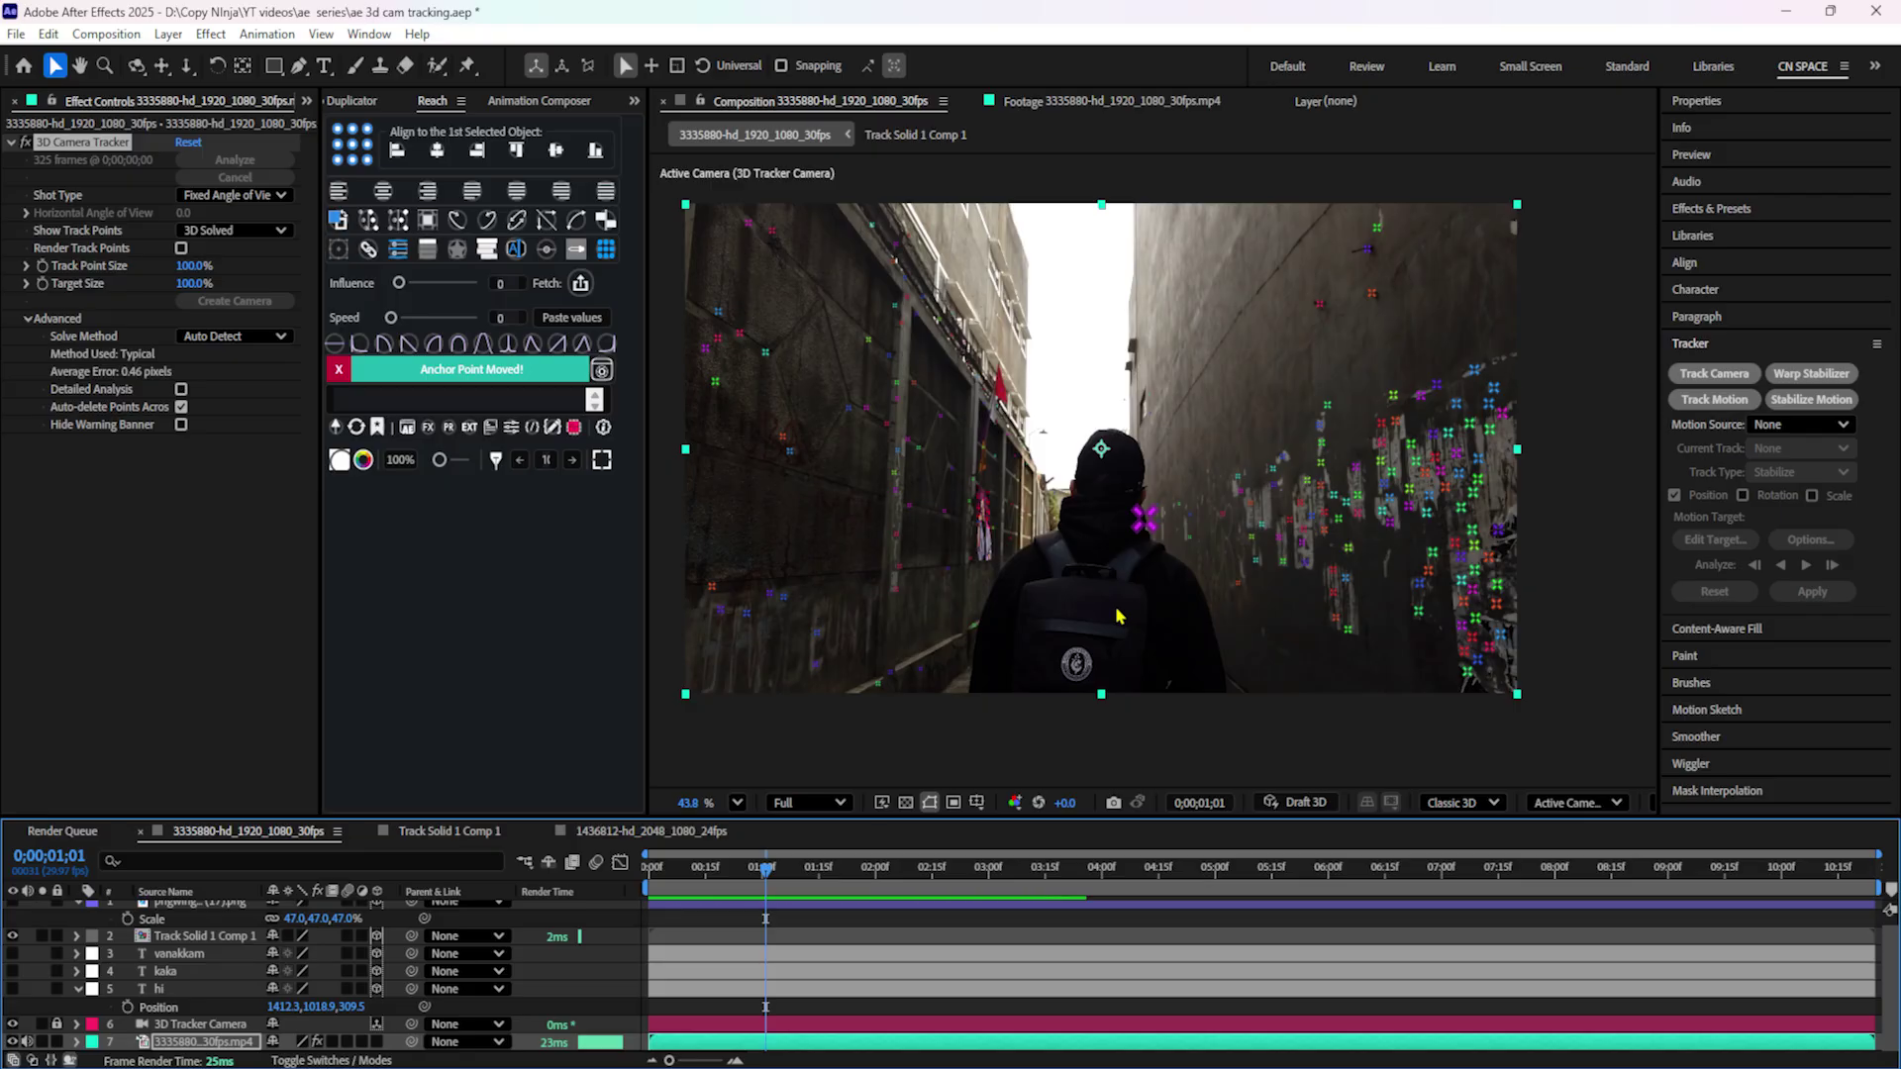
Select the single track point on the man's shoulder at 0;00;01;01 and inspect the options offered for it.
{"action": "left_click", "coordinate": [1148, 518]}
{"action": "right_click", "coordinate": [1141, 518]}
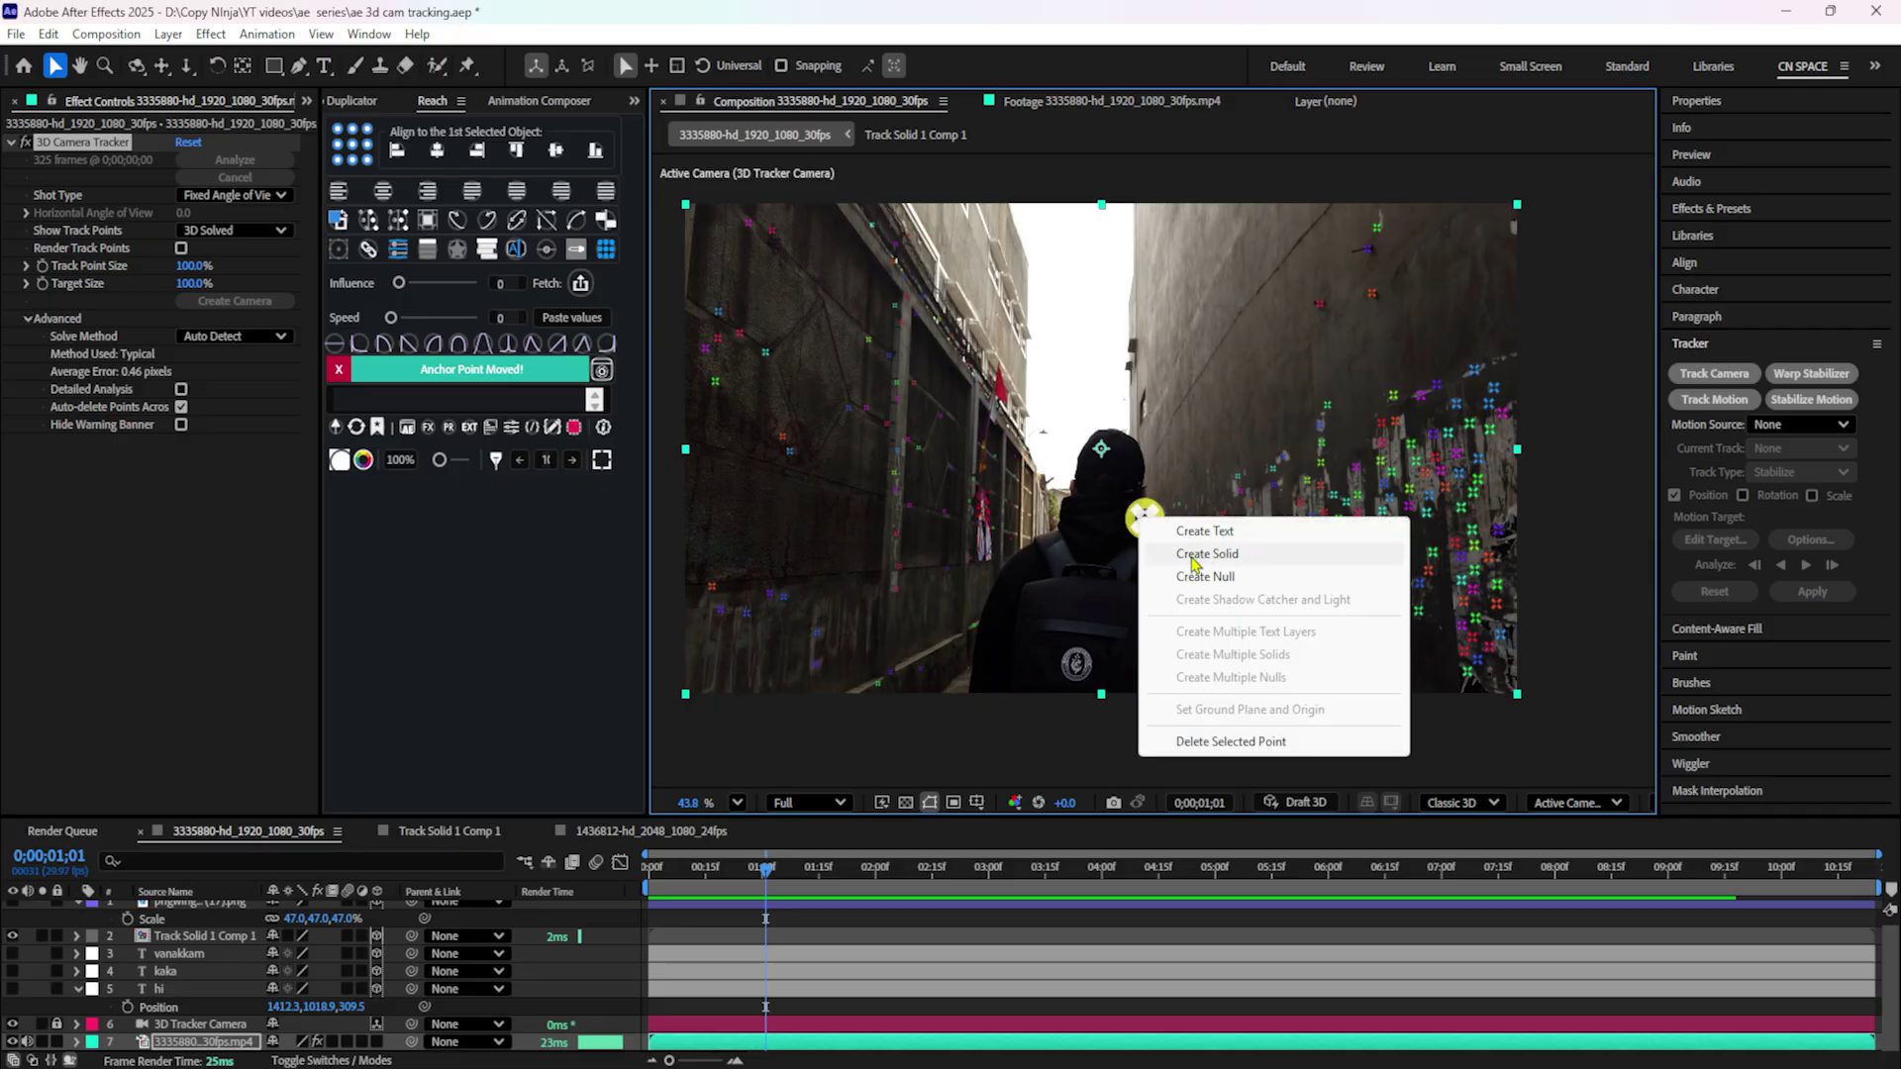
{"action": "left_click", "coordinate": [1136, 532]}
{"action": "right_click", "coordinate": [1077, 581]}
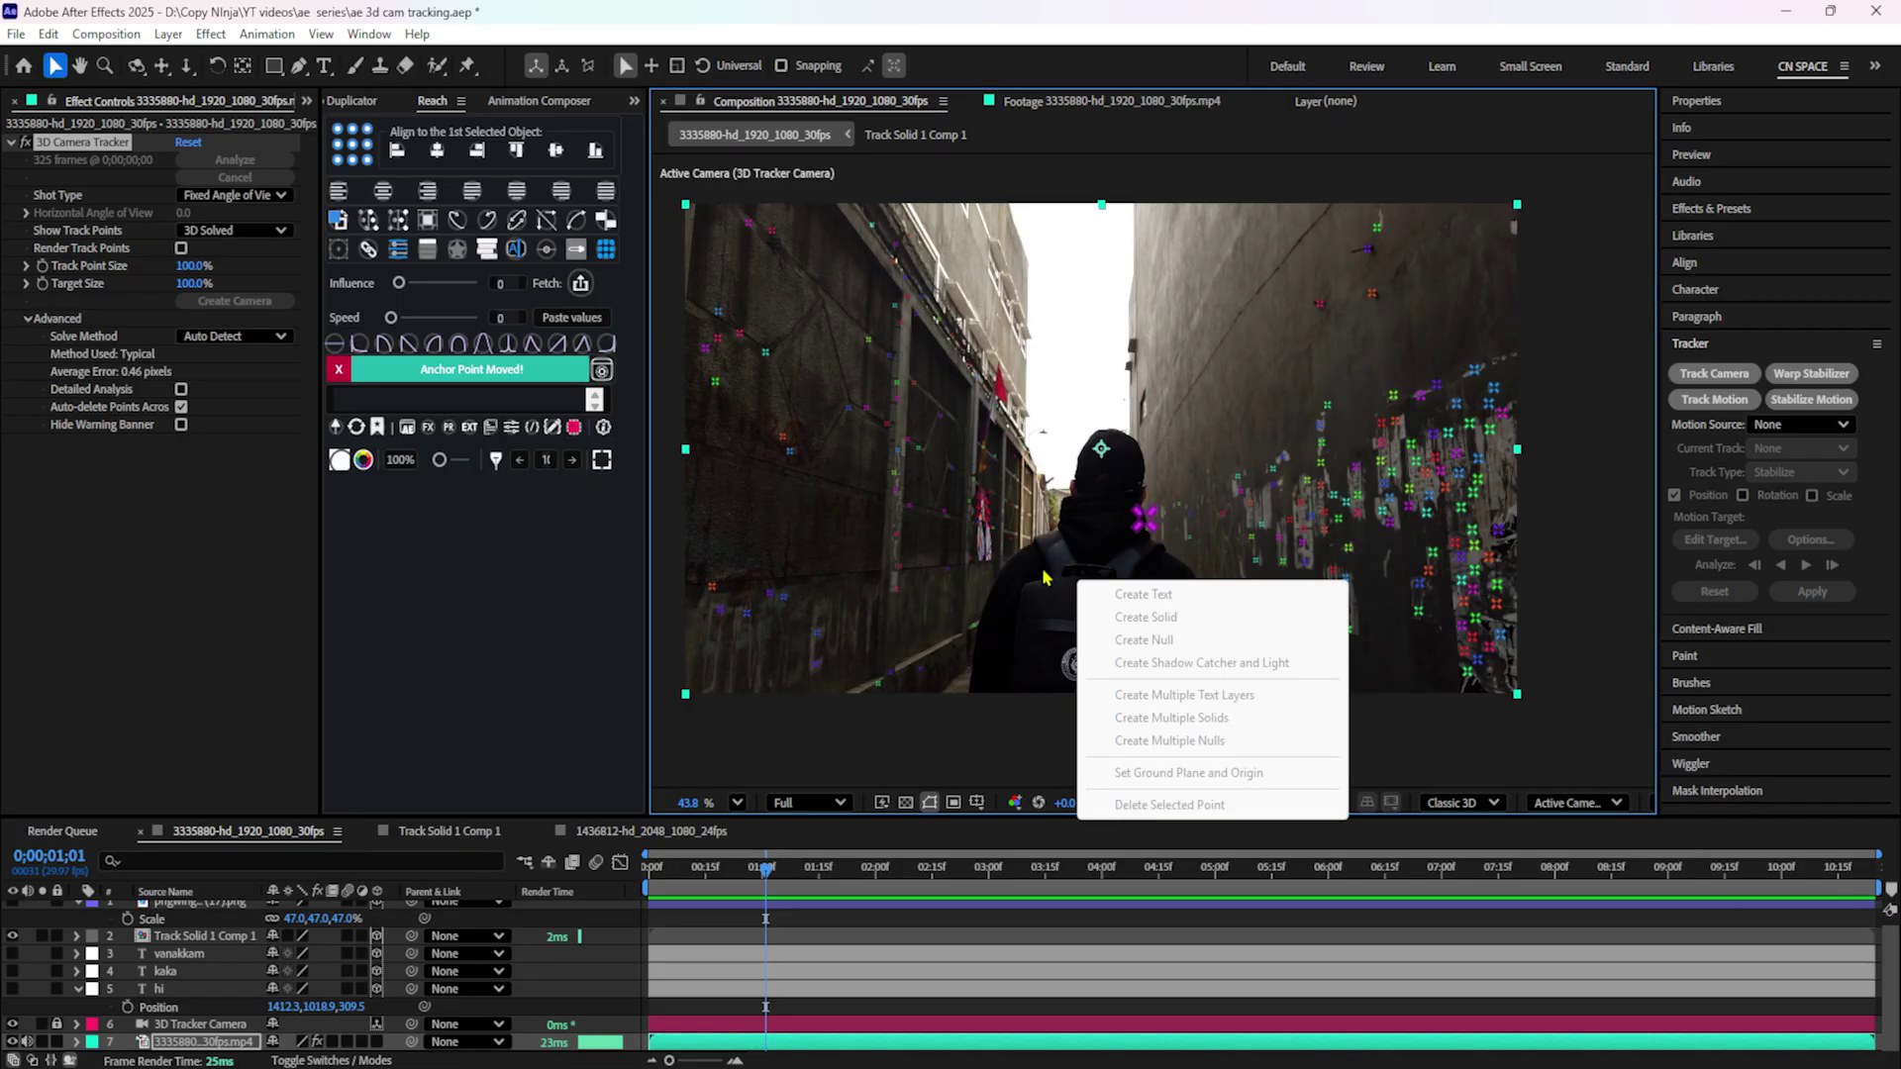
{"action": "left_click", "coordinate": [1143, 519]}
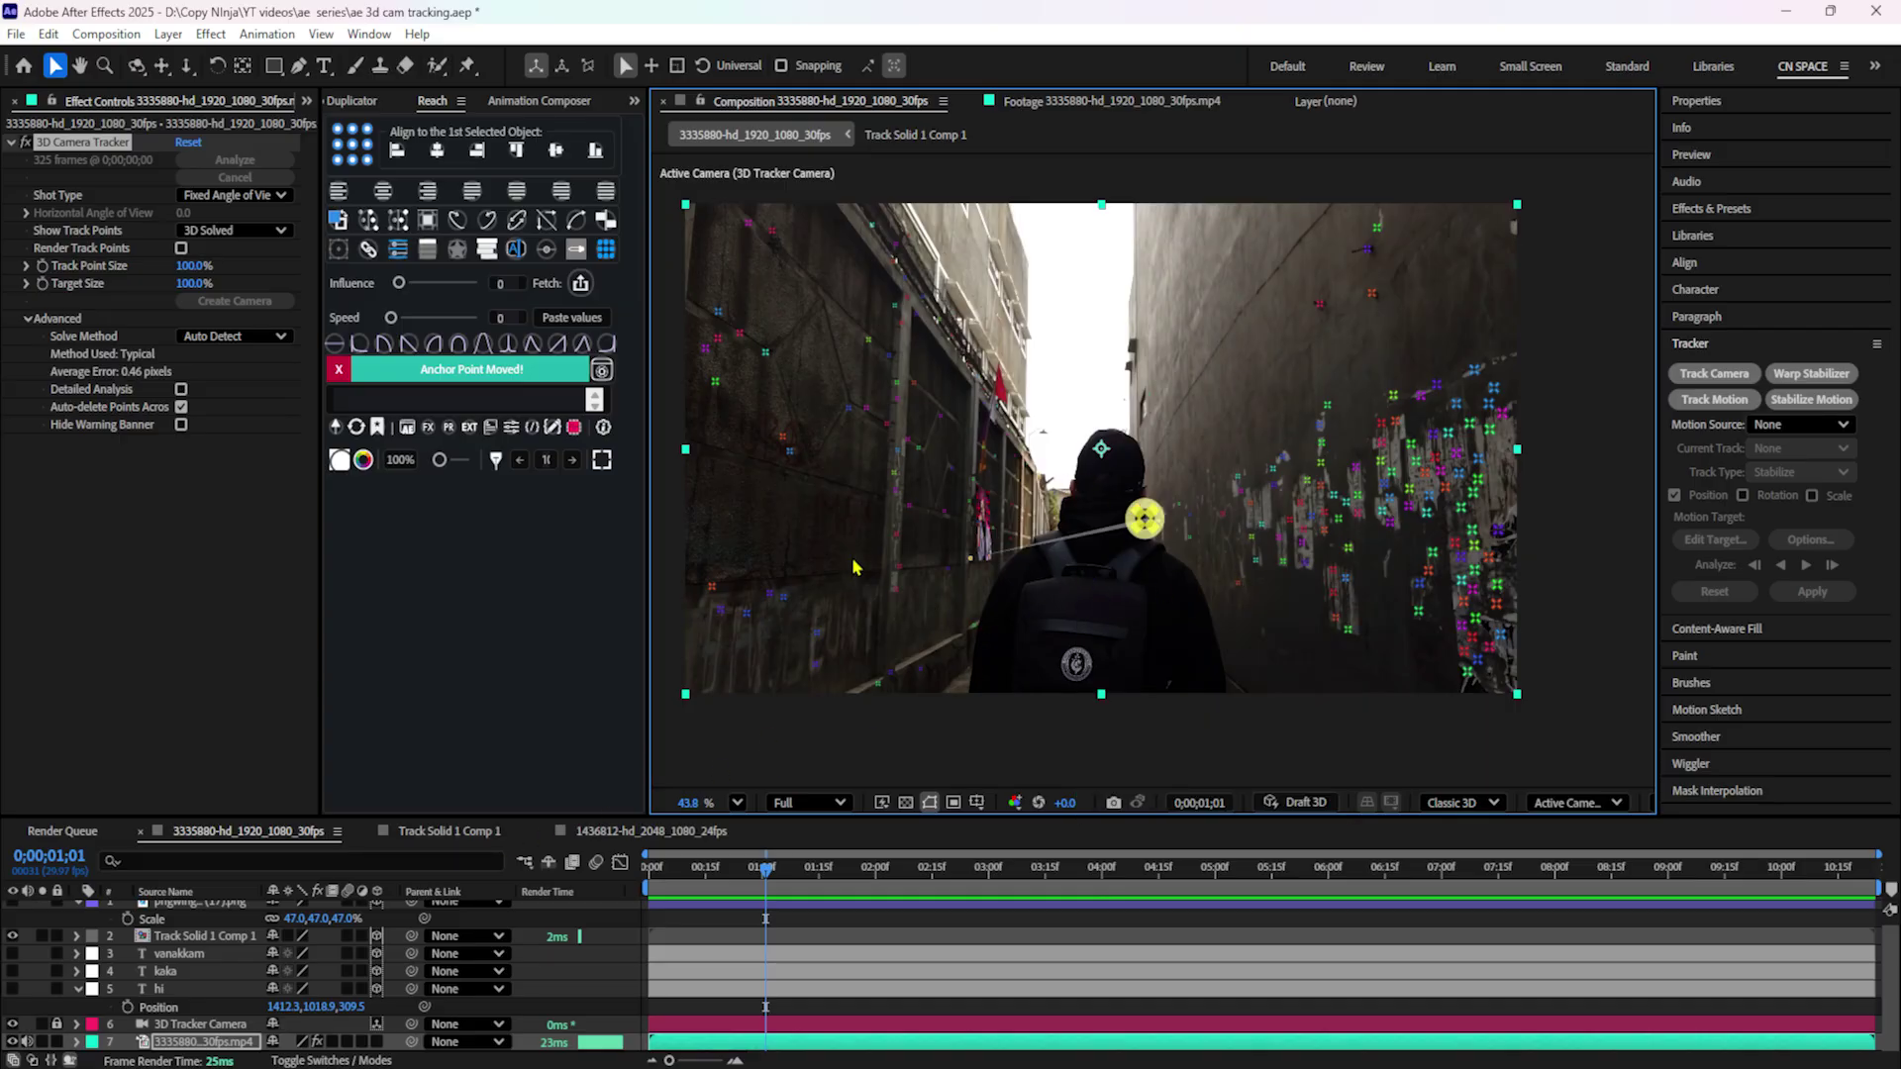
{"action": "left_click", "coordinate": [1357, 470]}
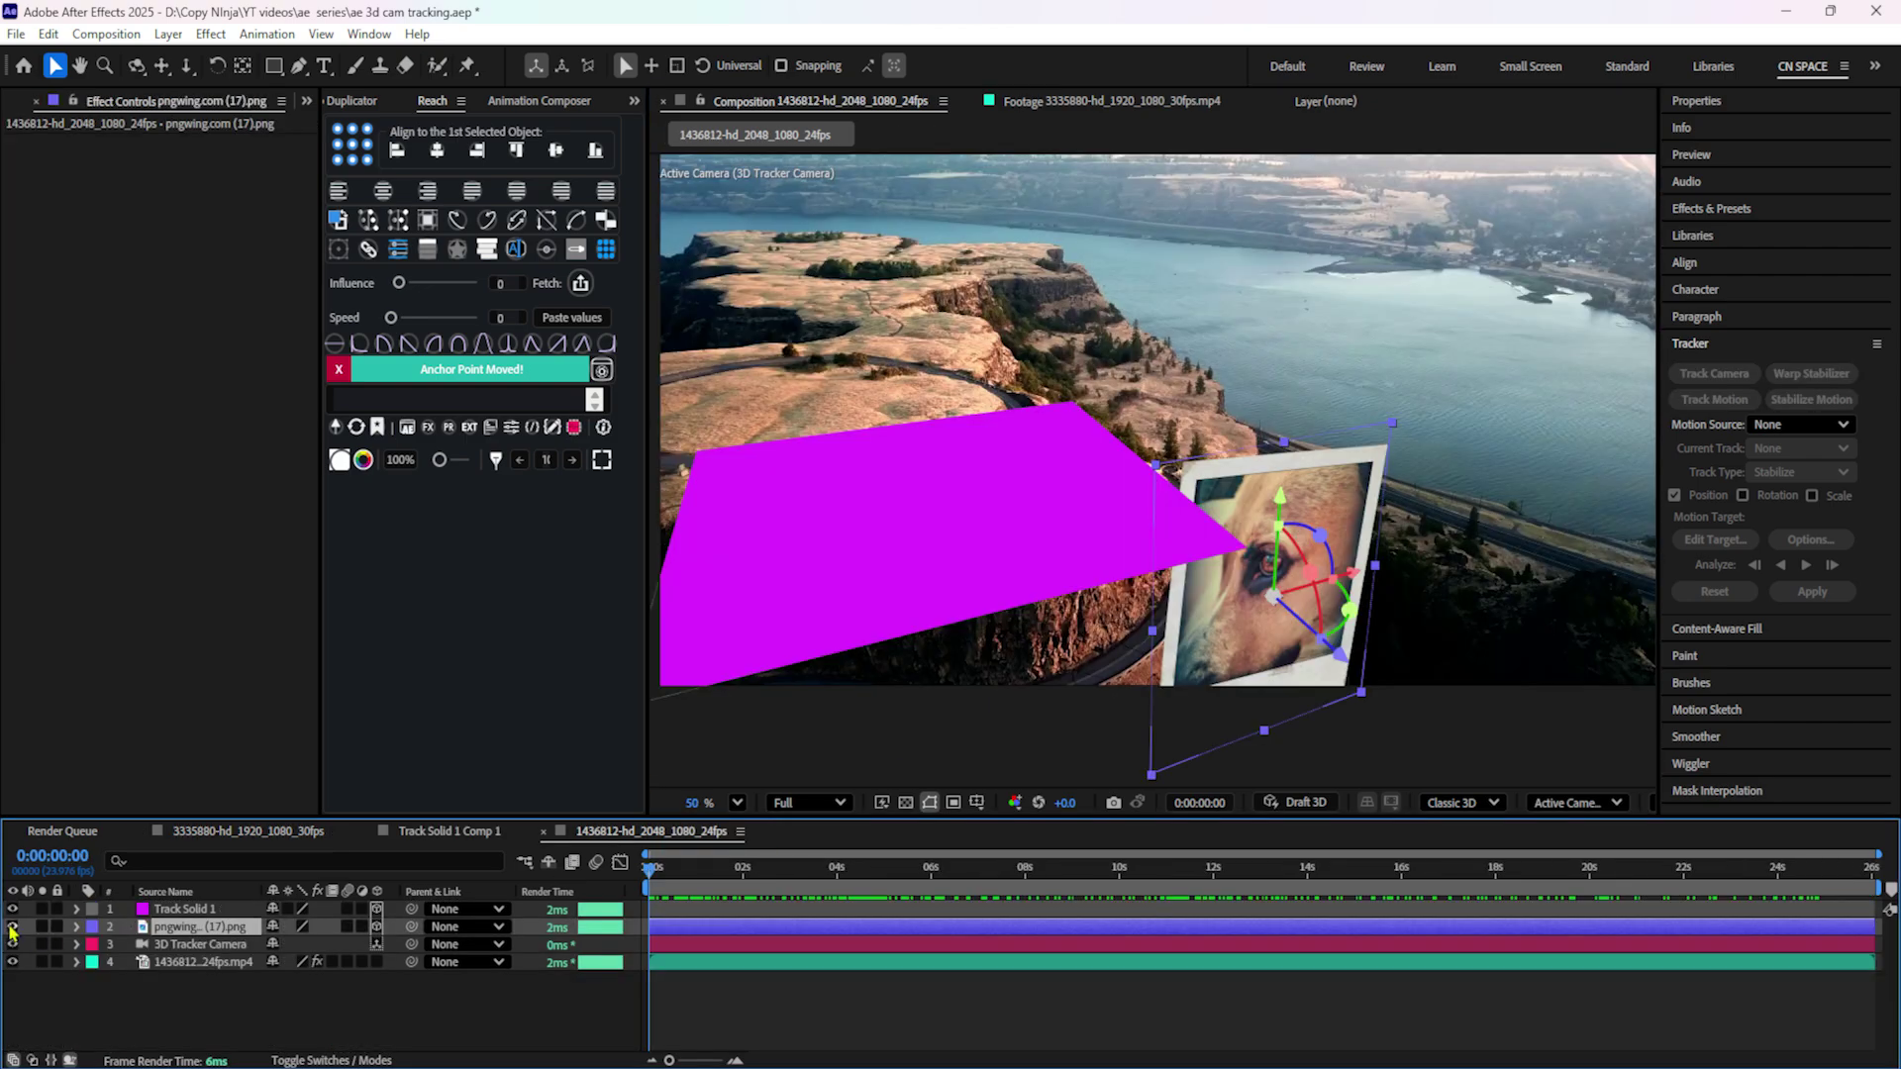
In the landscape composition, hide Track Solid 1 and the dog photo, and scrub through the bare footage.
{"action": "left_click_drag", "start_coordinate": [11, 927], "coordinate": [11, 909]}
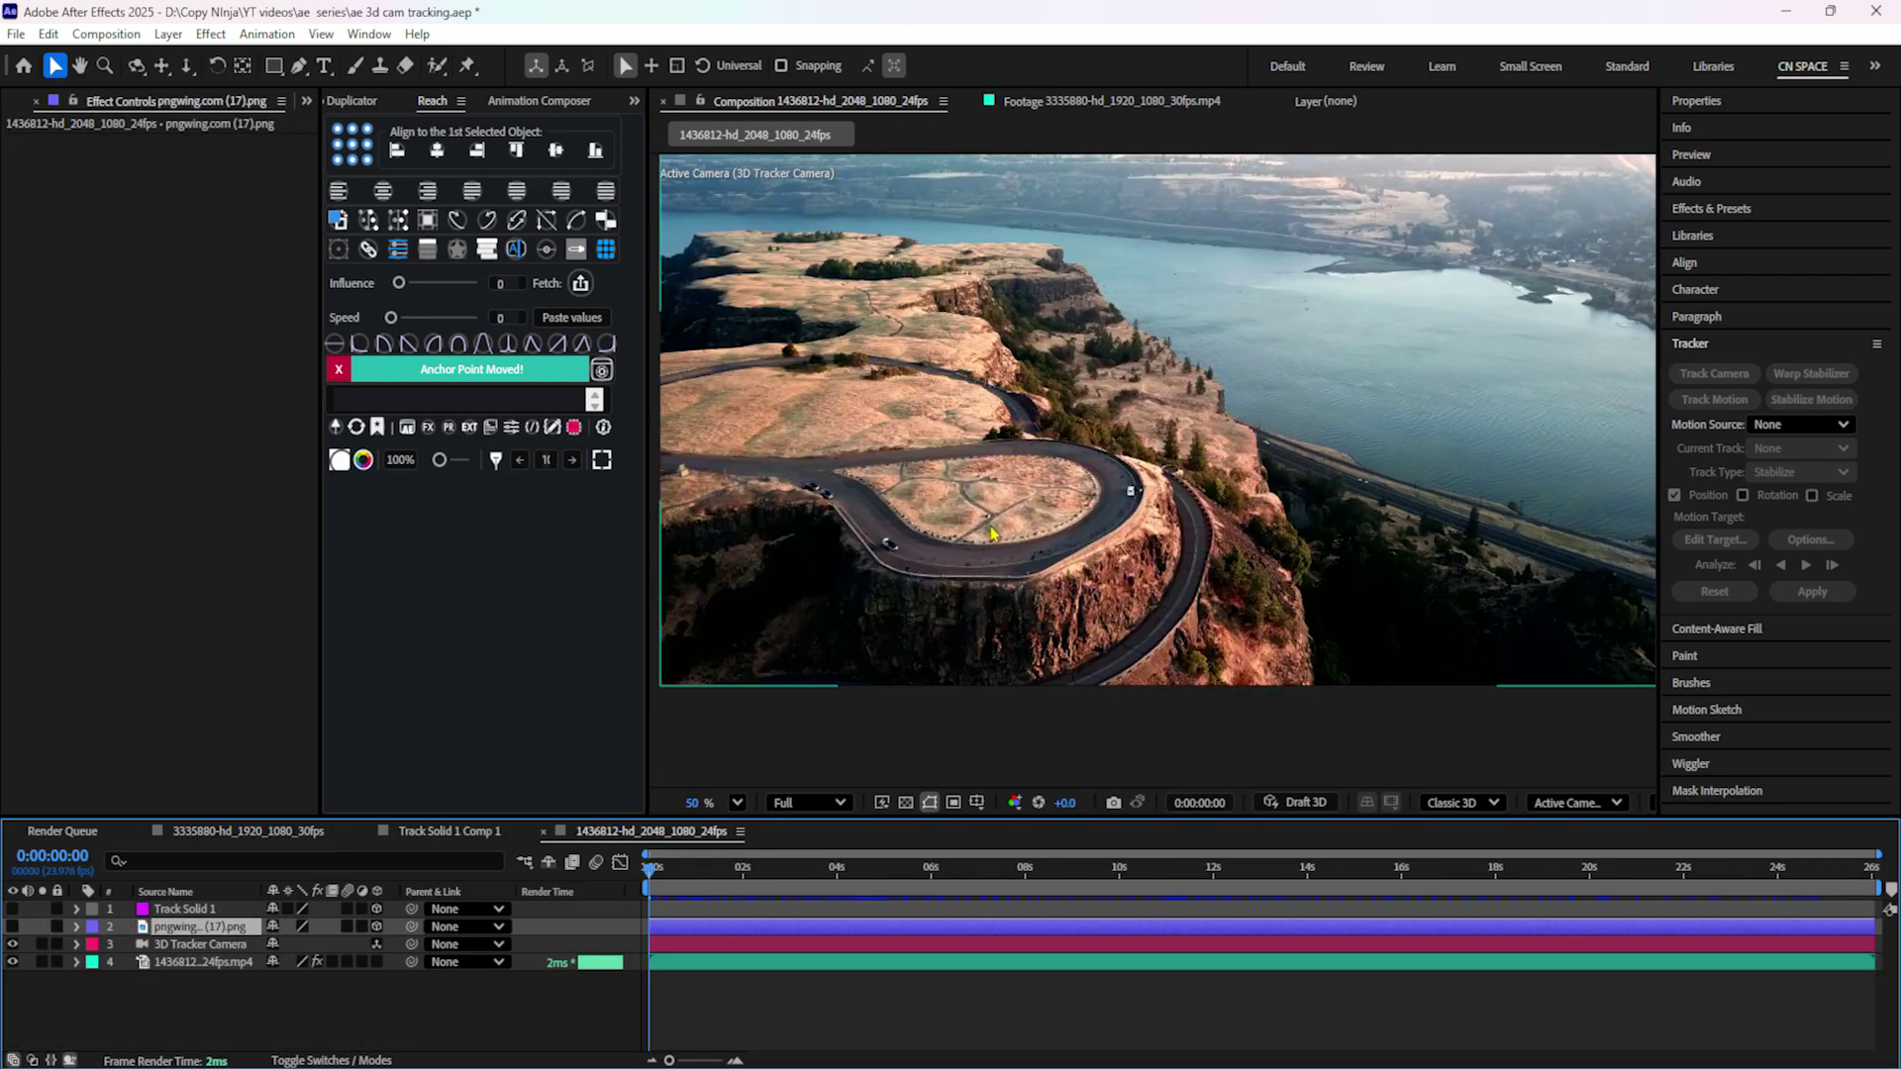
{"action": "scroll", "coordinate": [957, 570], "scroll_direction": "up", "scroll_amount": 1}
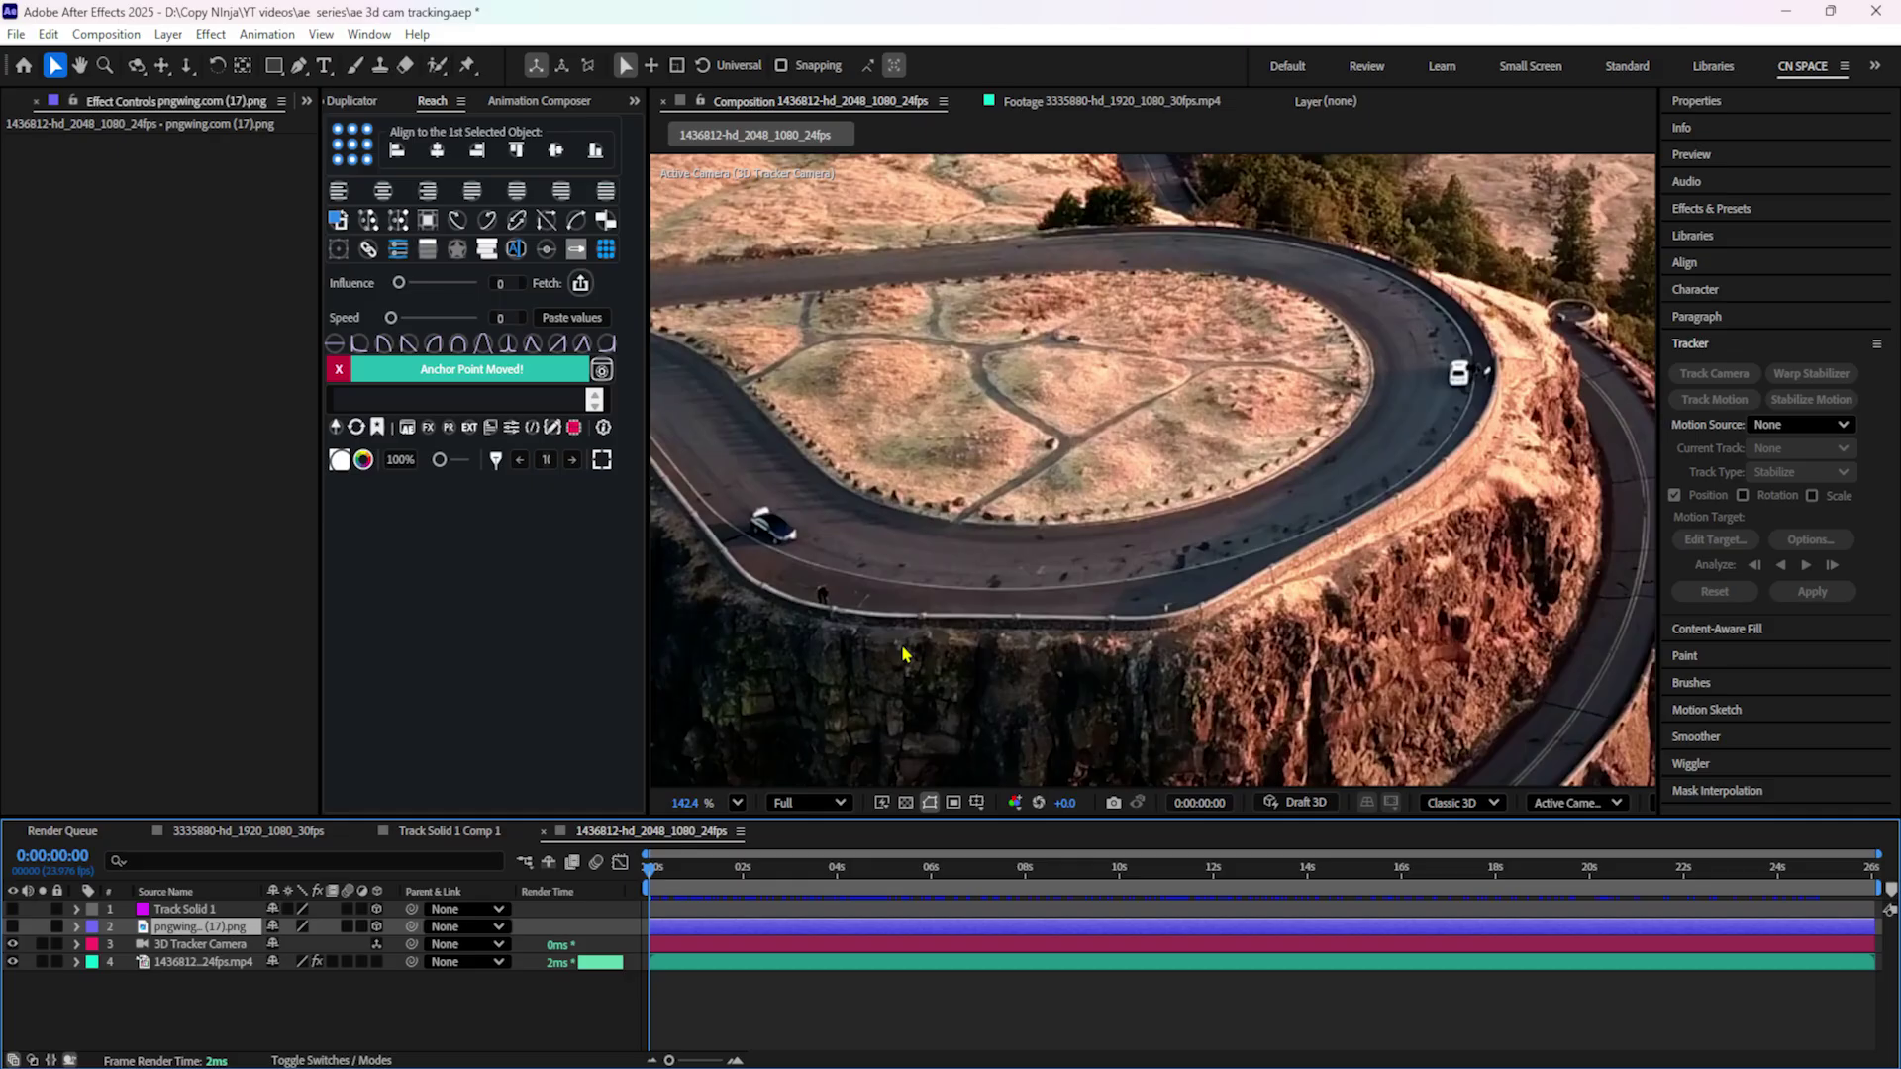
{"action": "scroll", "coordinate": [905, 653], "scroll_direction": "up", "scroll_amount": 1}
{"action": "scroll", "coordinate": [989, 594], "scroll_direction": "down", "scroll_amount": 2}
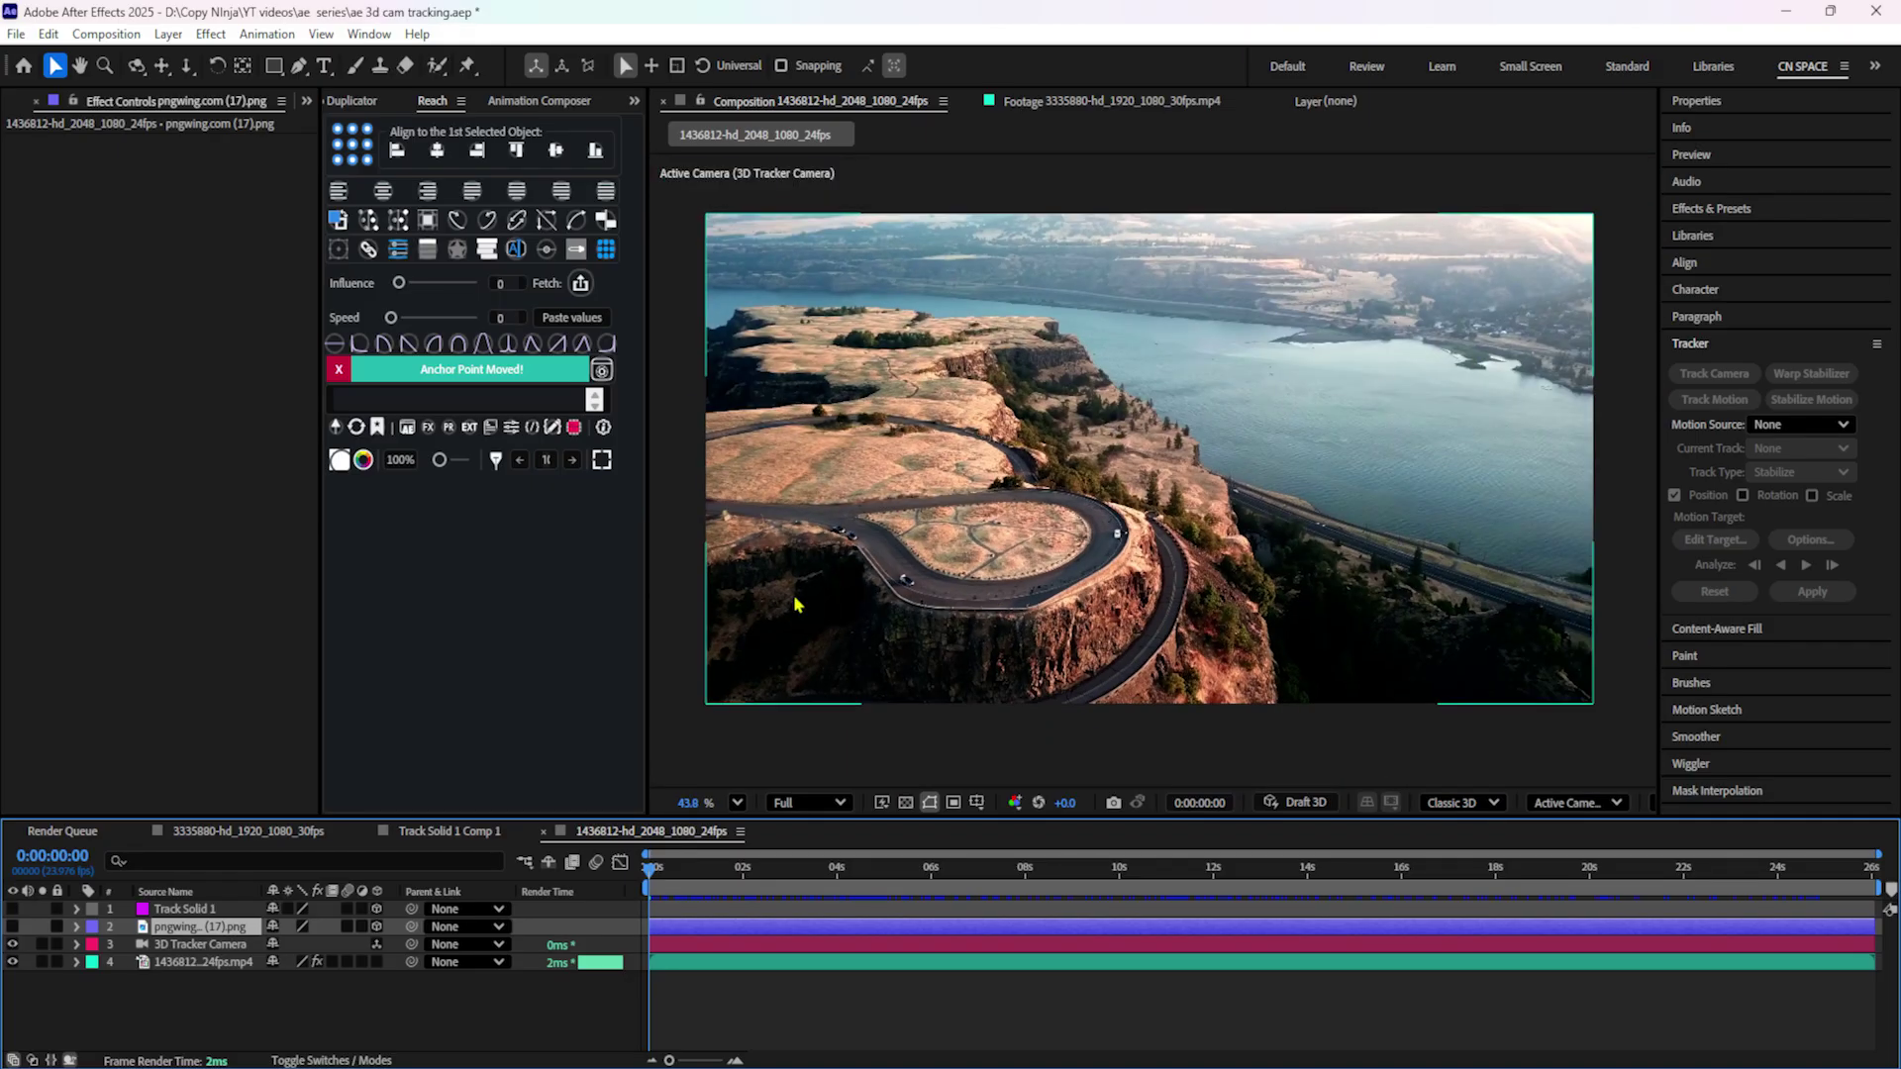
{"action": "left_click_drag", "start_coordinate": [703, 886], "coordinate": [1357, 888]}
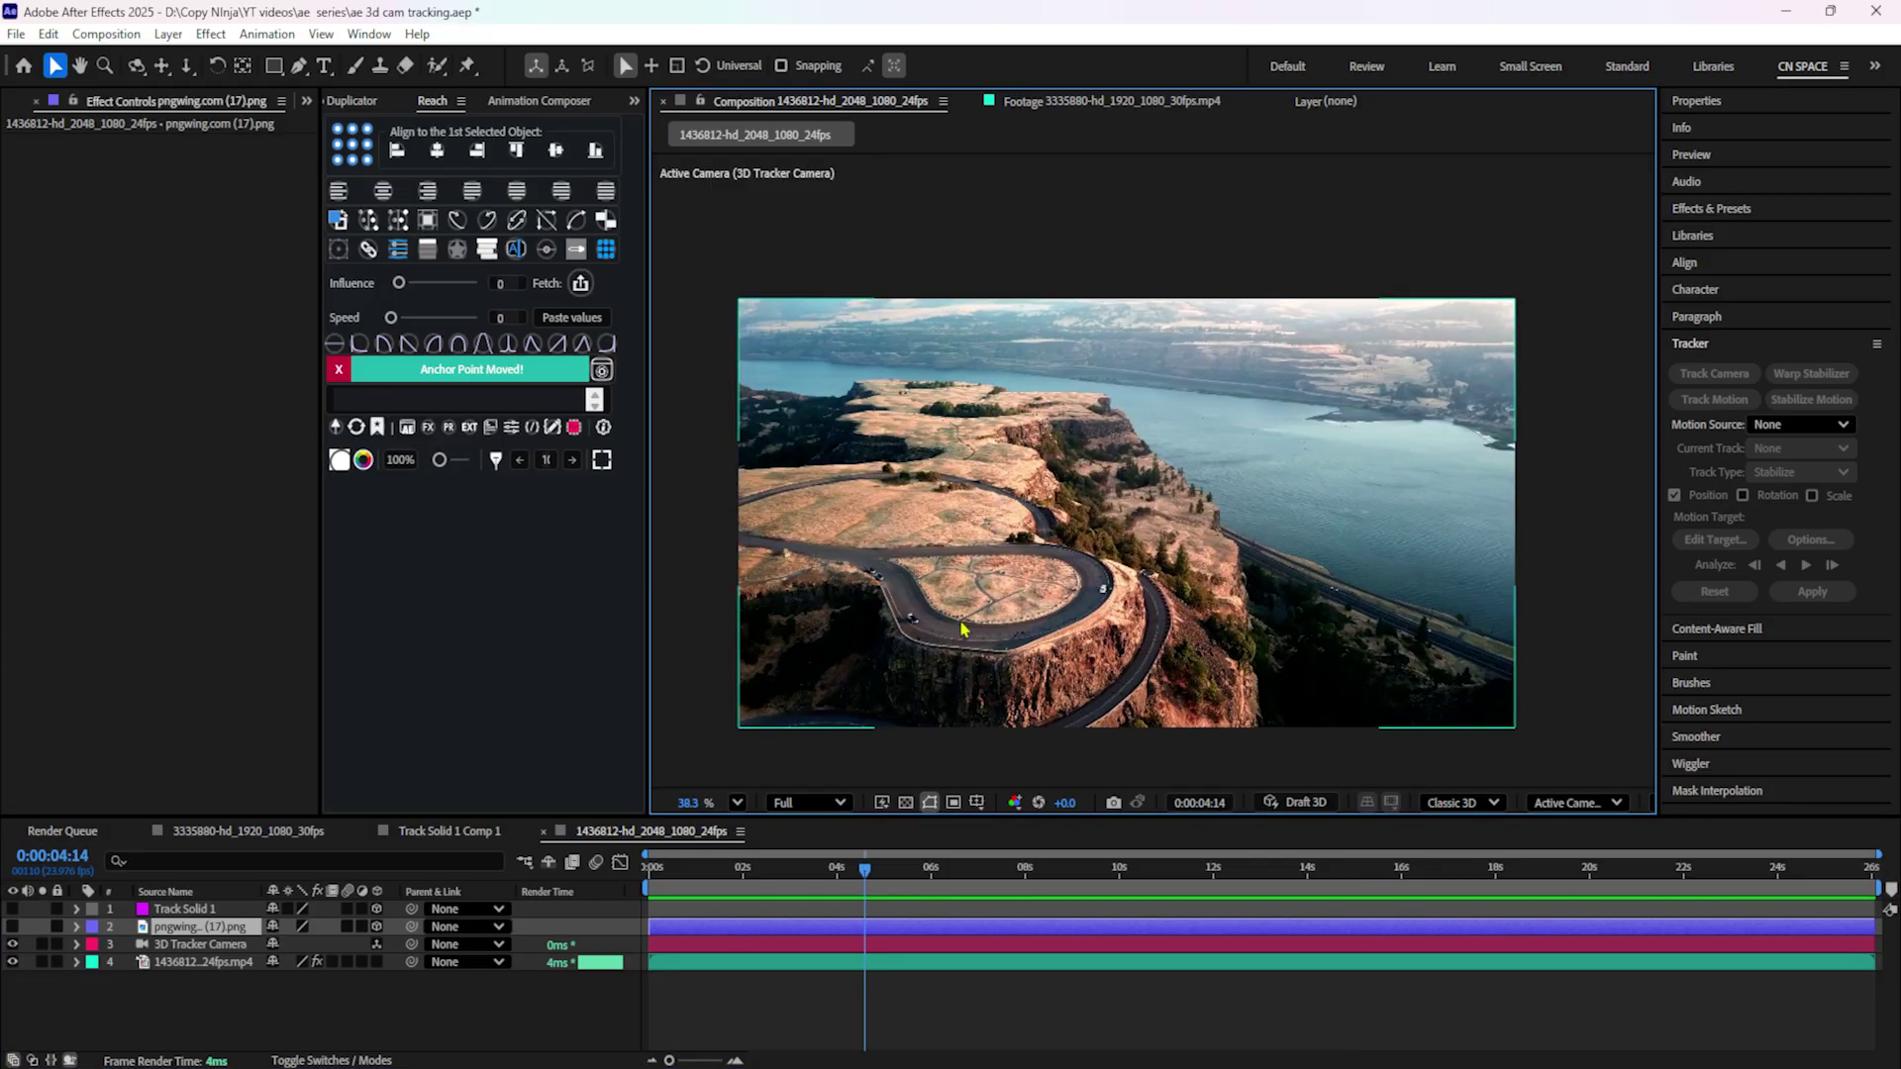
Show Track Solid 1 while scrubbing the landscape clip to 0:00:11:16, and hide the solid again.
{"action": "scroll", "coordinate": [960, 629], "scroll_direction": "up", "scroll_amount": 3}
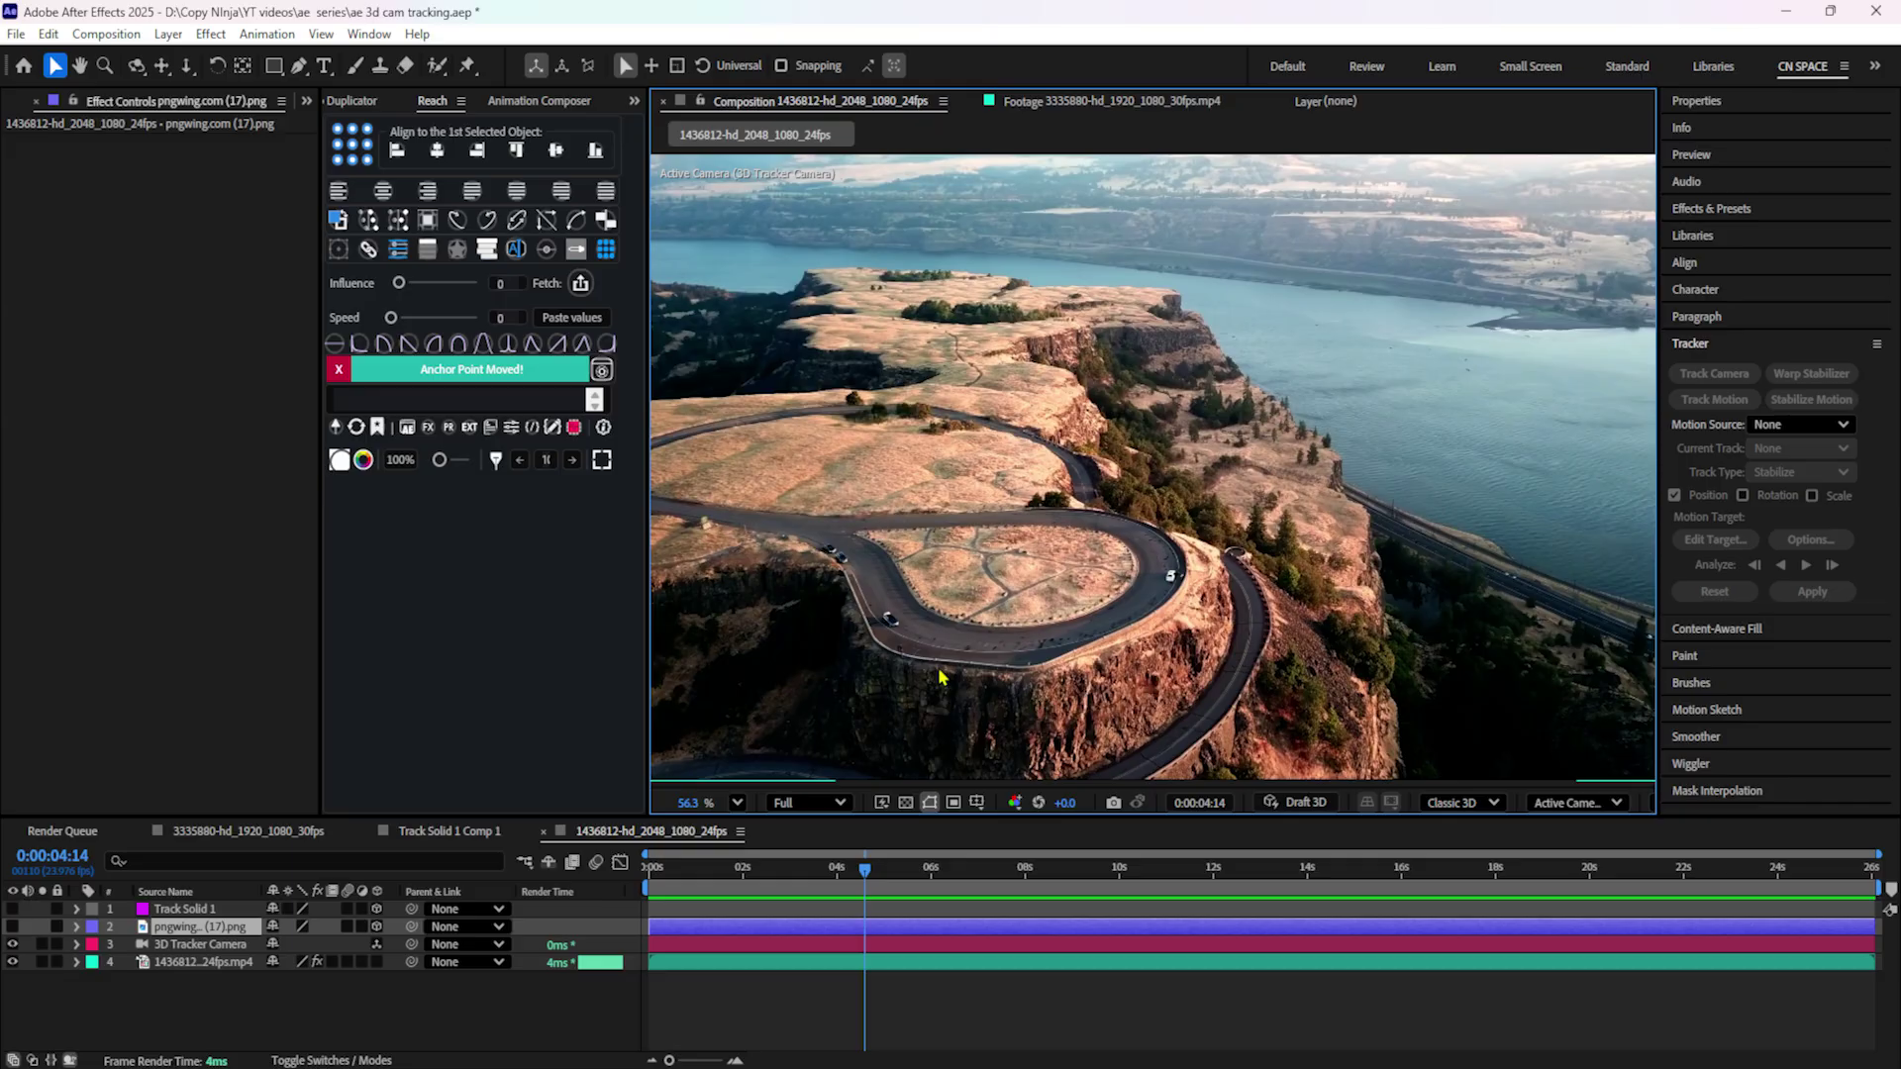
{"action": "scroll", "coordinate": [942, 661], "scroll_direction": "down", "scroll_amount": 2}
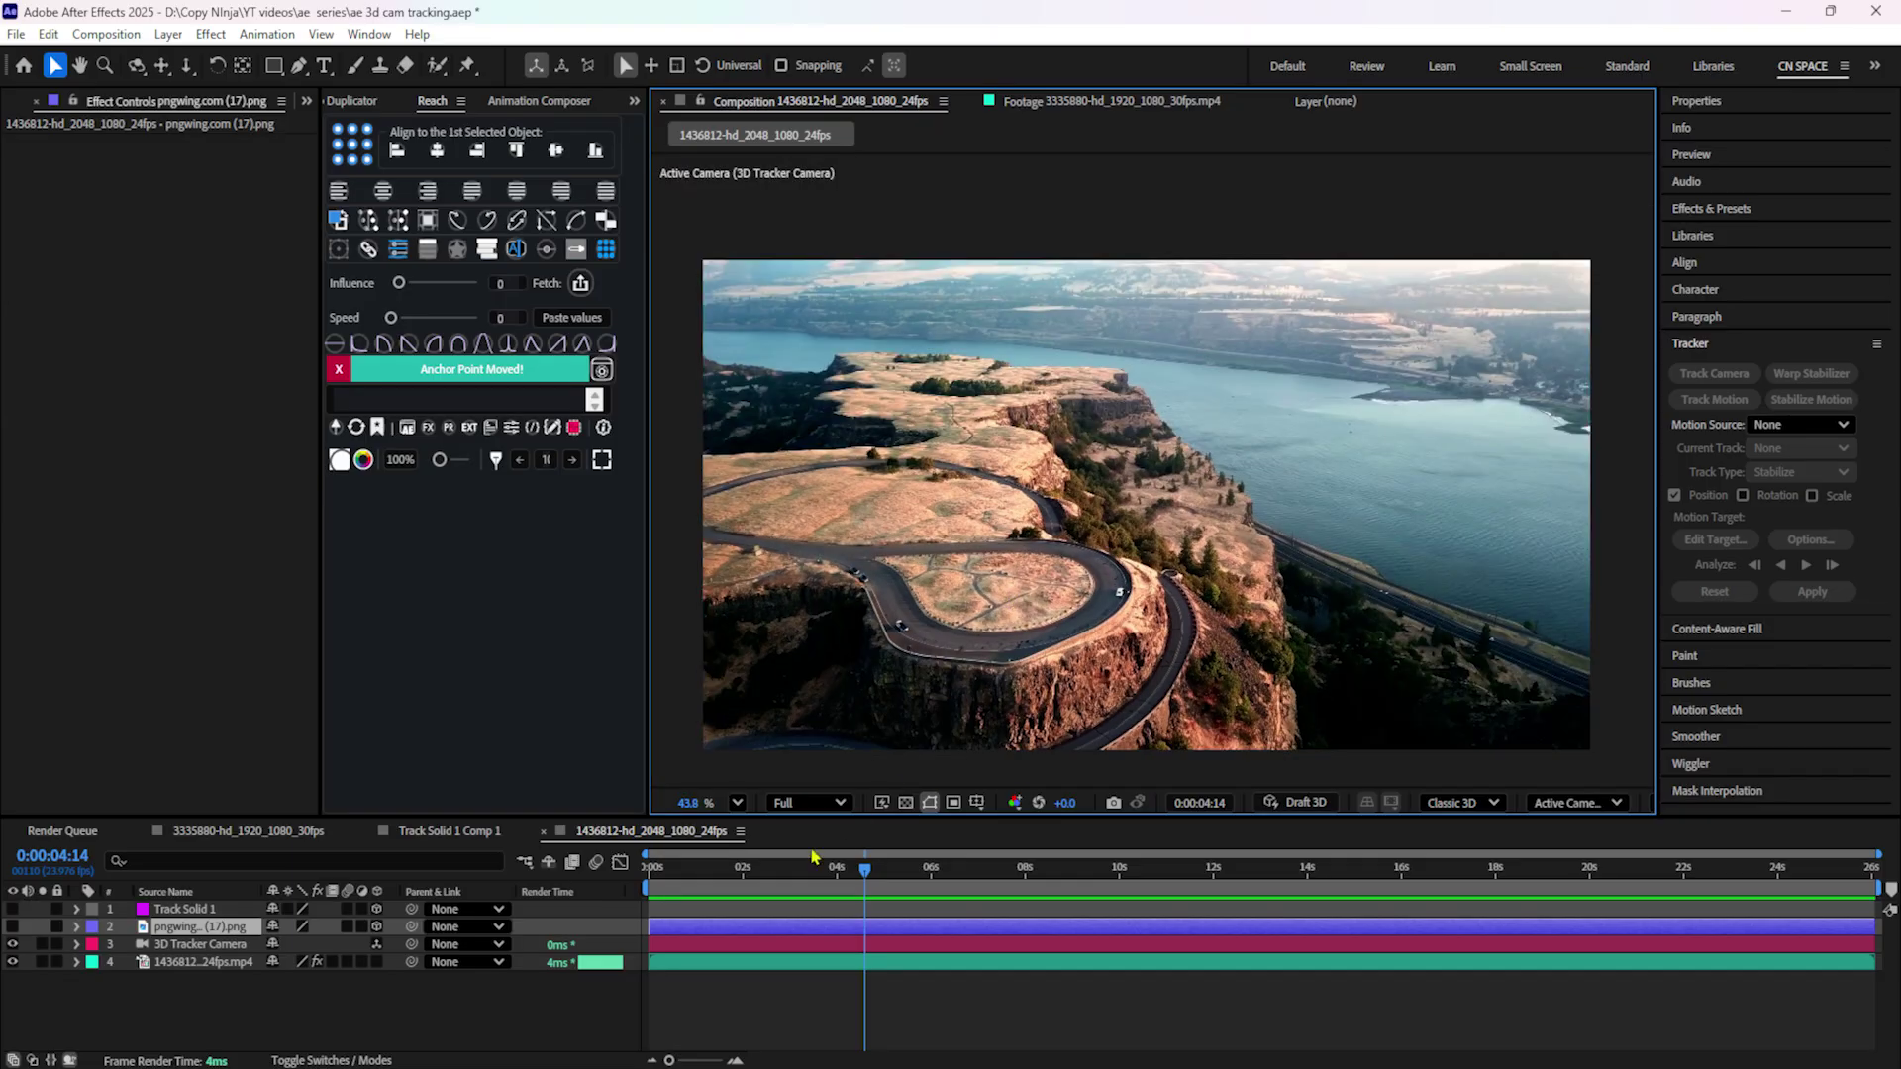
{"action": "left_click", "coordinate": [12, 909]}
{"action": "left_click_drag", "start_coordinate": [864, 870], "coordinate": [1198, 870]}
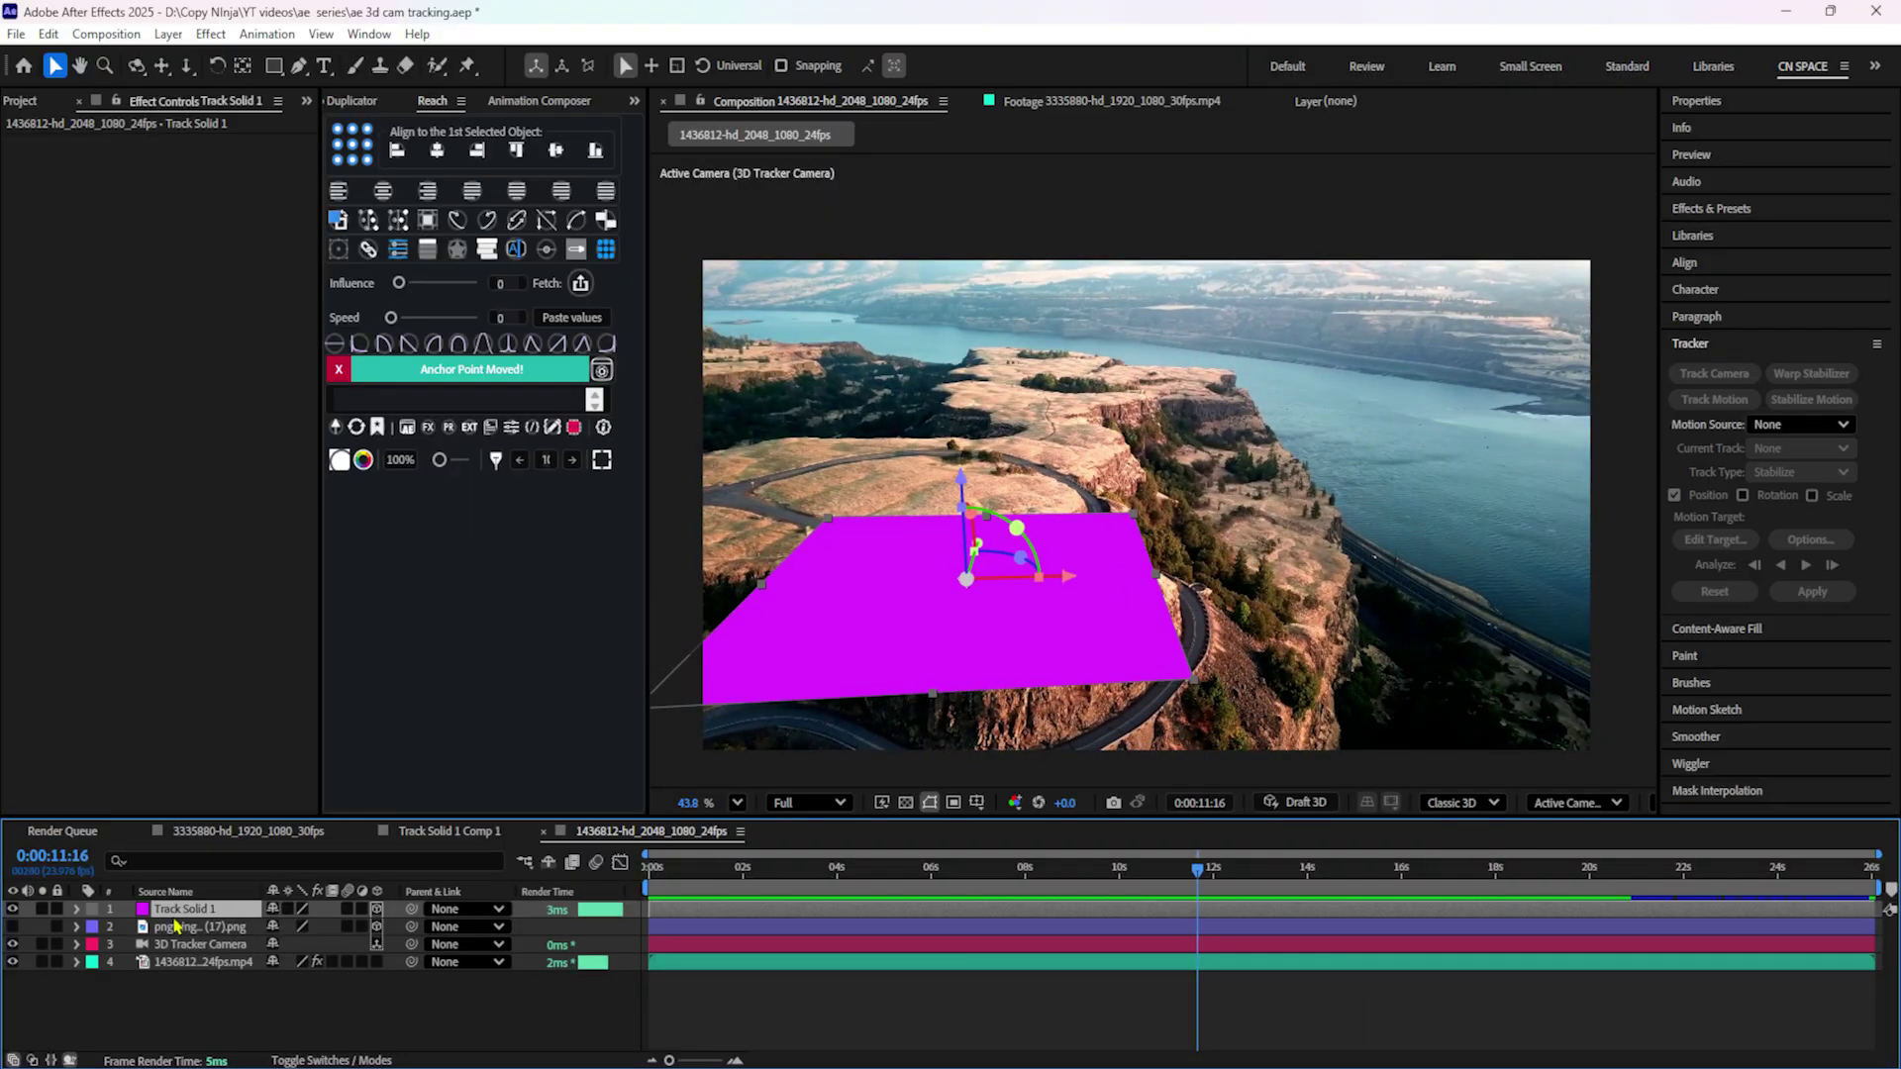
{"action": "left_click", "coordinate": [11, 909]}
Display the project files and inspect the 3D renderer choices of the alley and landscape compositions.
{"action": "left_click", "coordinate": [40, 100]}
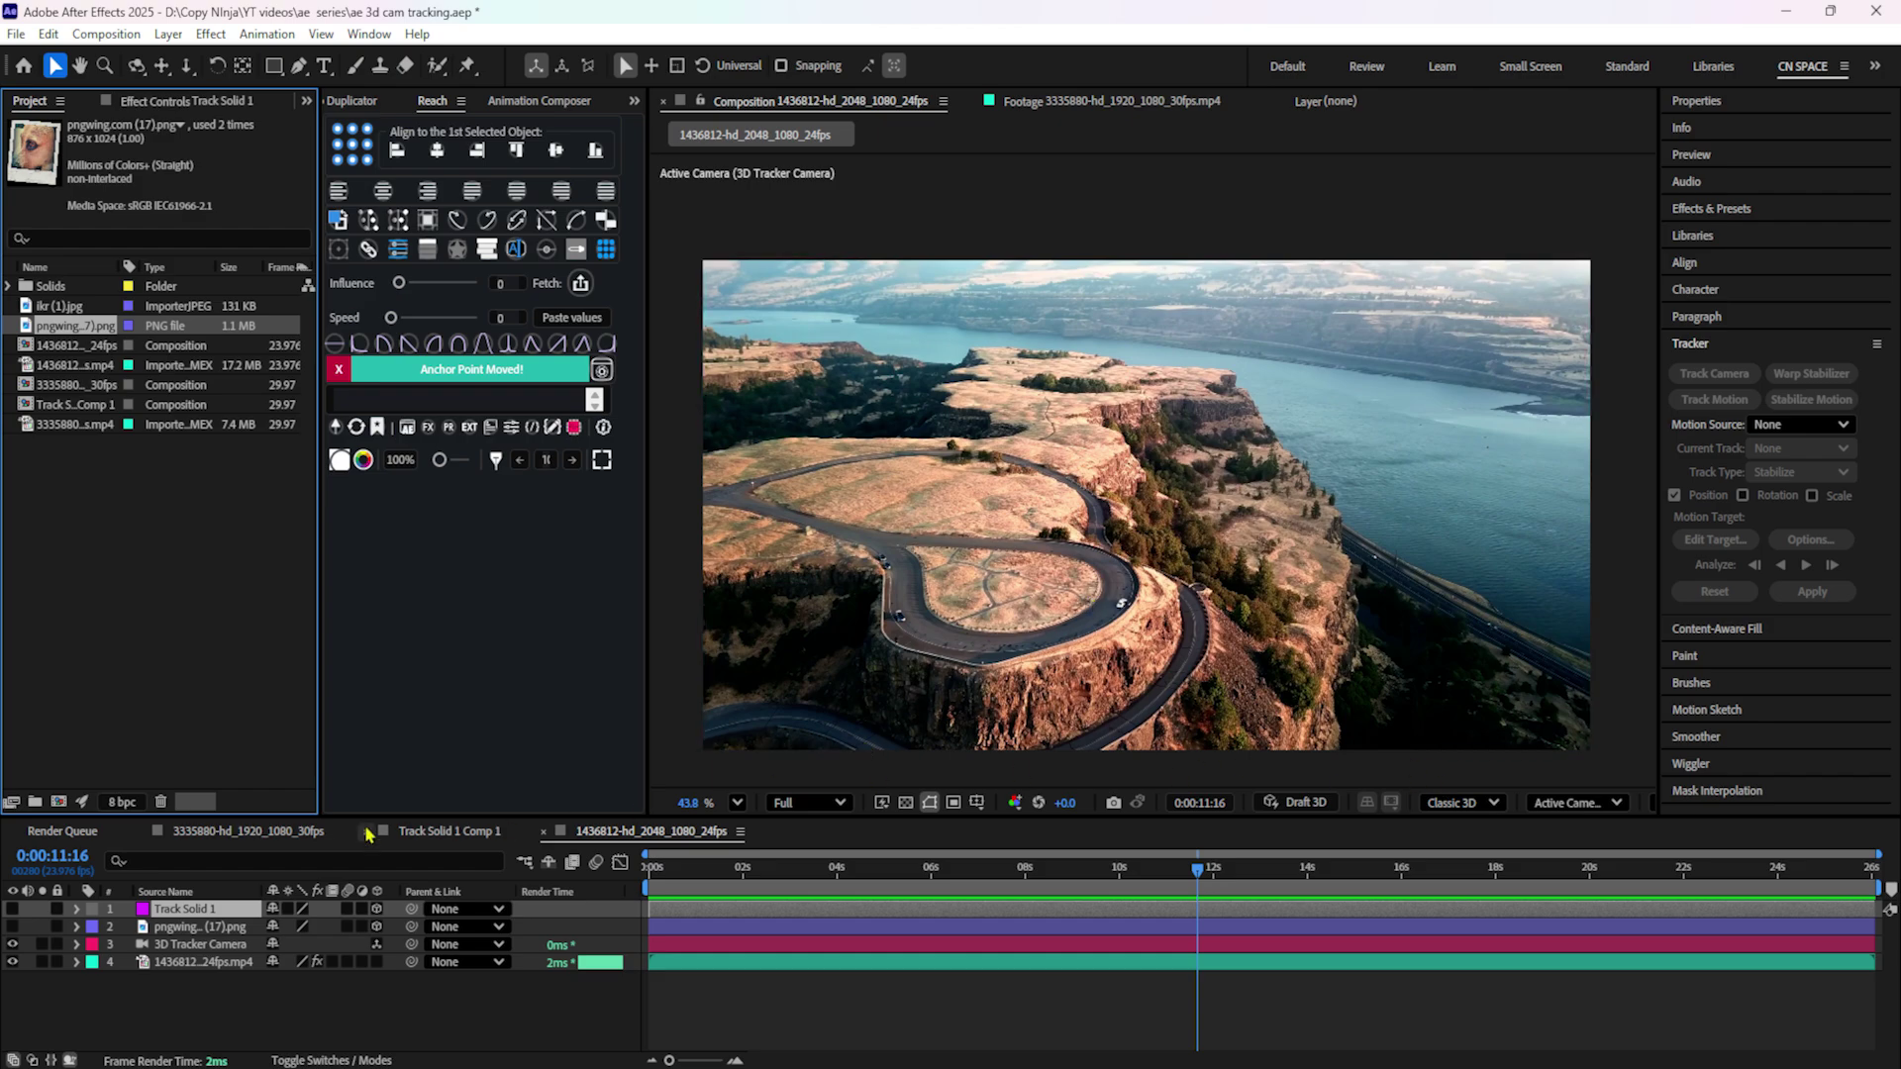
{"action": "left_click", "coordinate": [247, 832]}
{"action": "left_click", "coordinate": [1463, 803]}
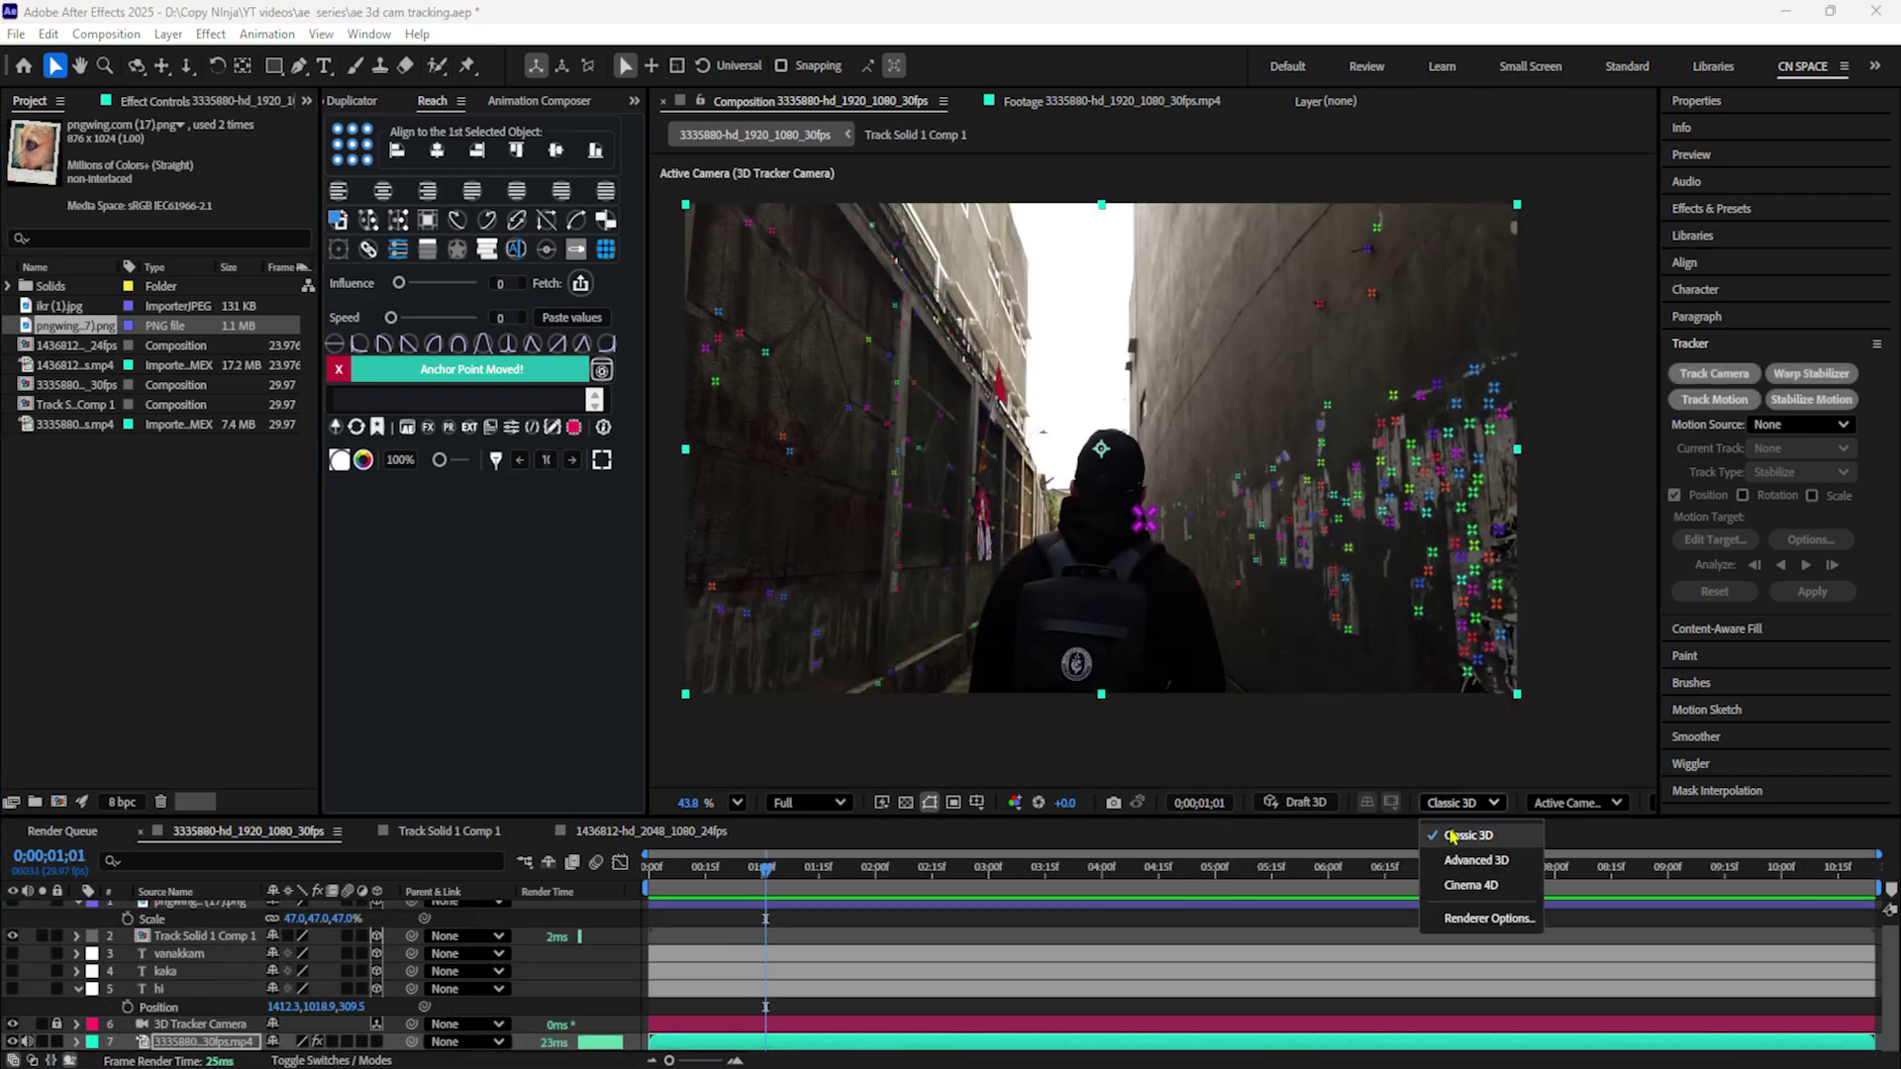
{"action": "left_click", "coordinate": [654, 834]}
{"action": "left_click", "coordinate": [1462, 803]}
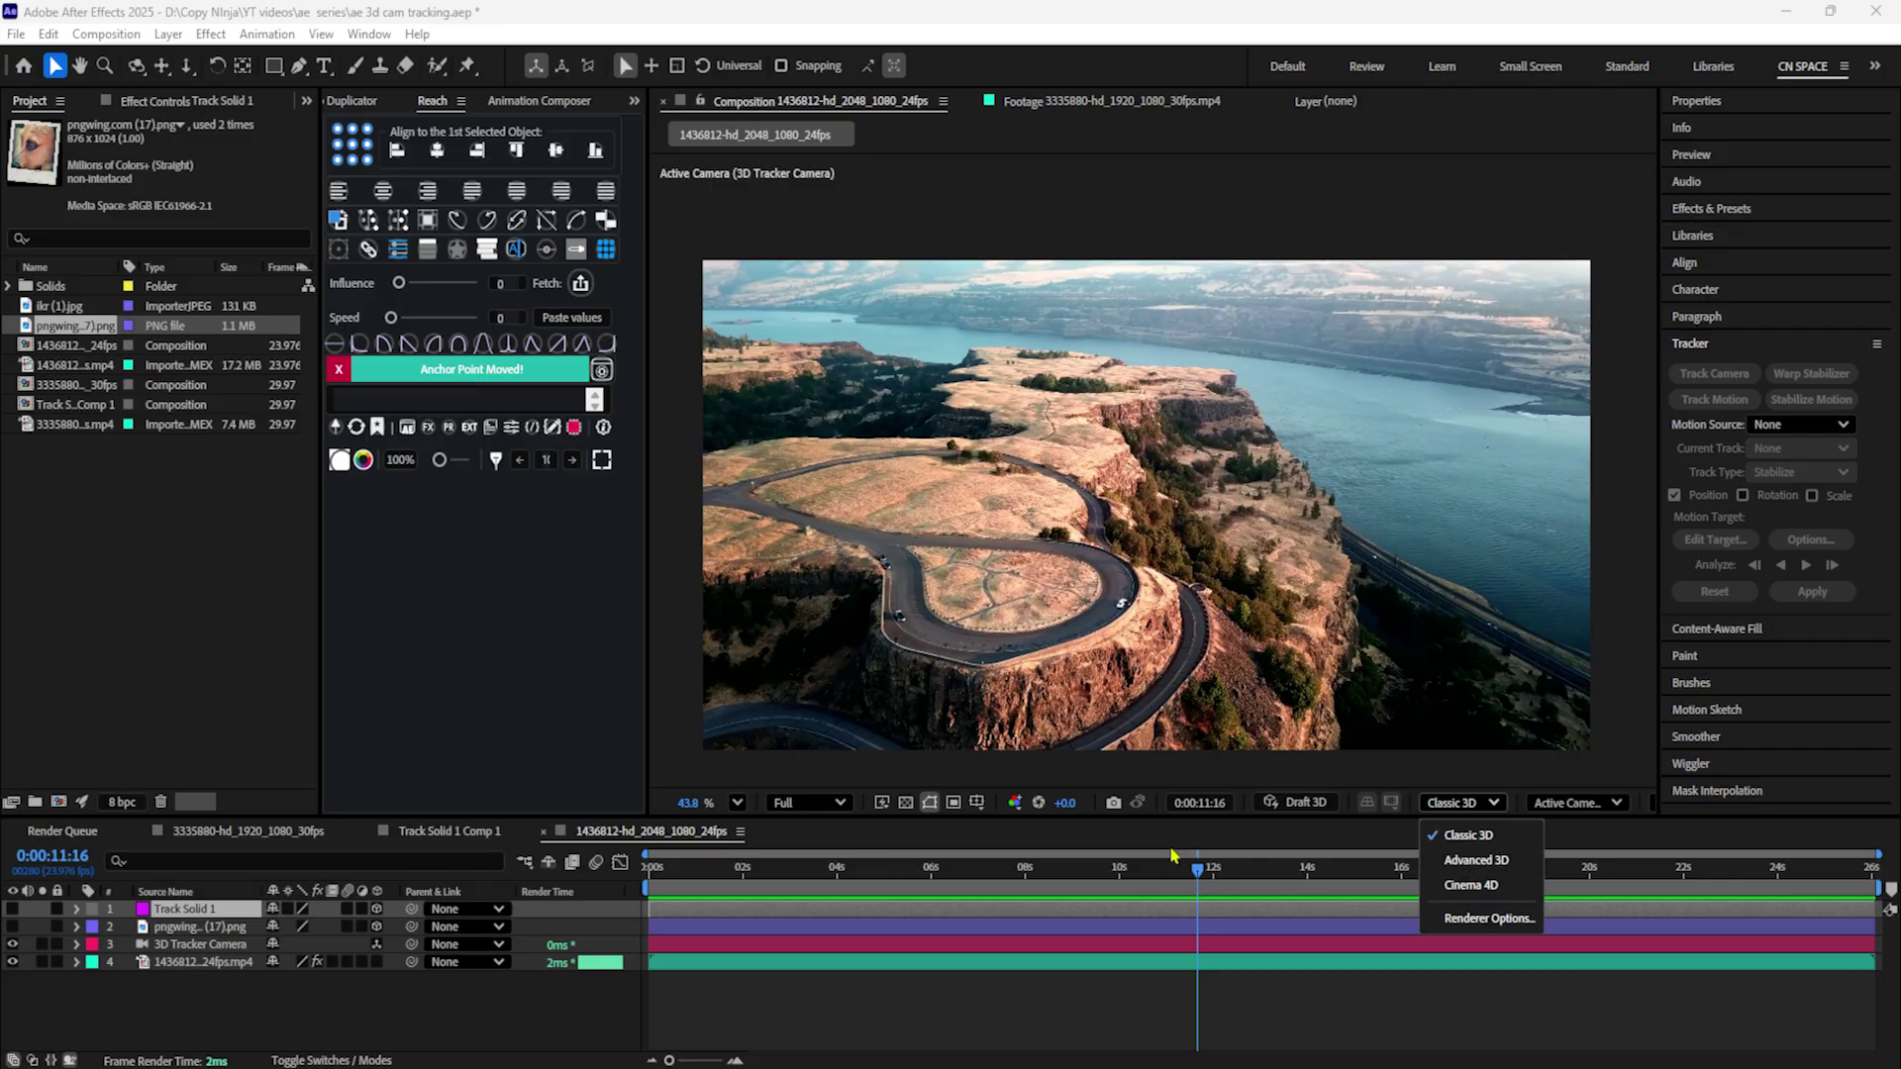
{"action": "left_click", "coordinate": [220, 596]}
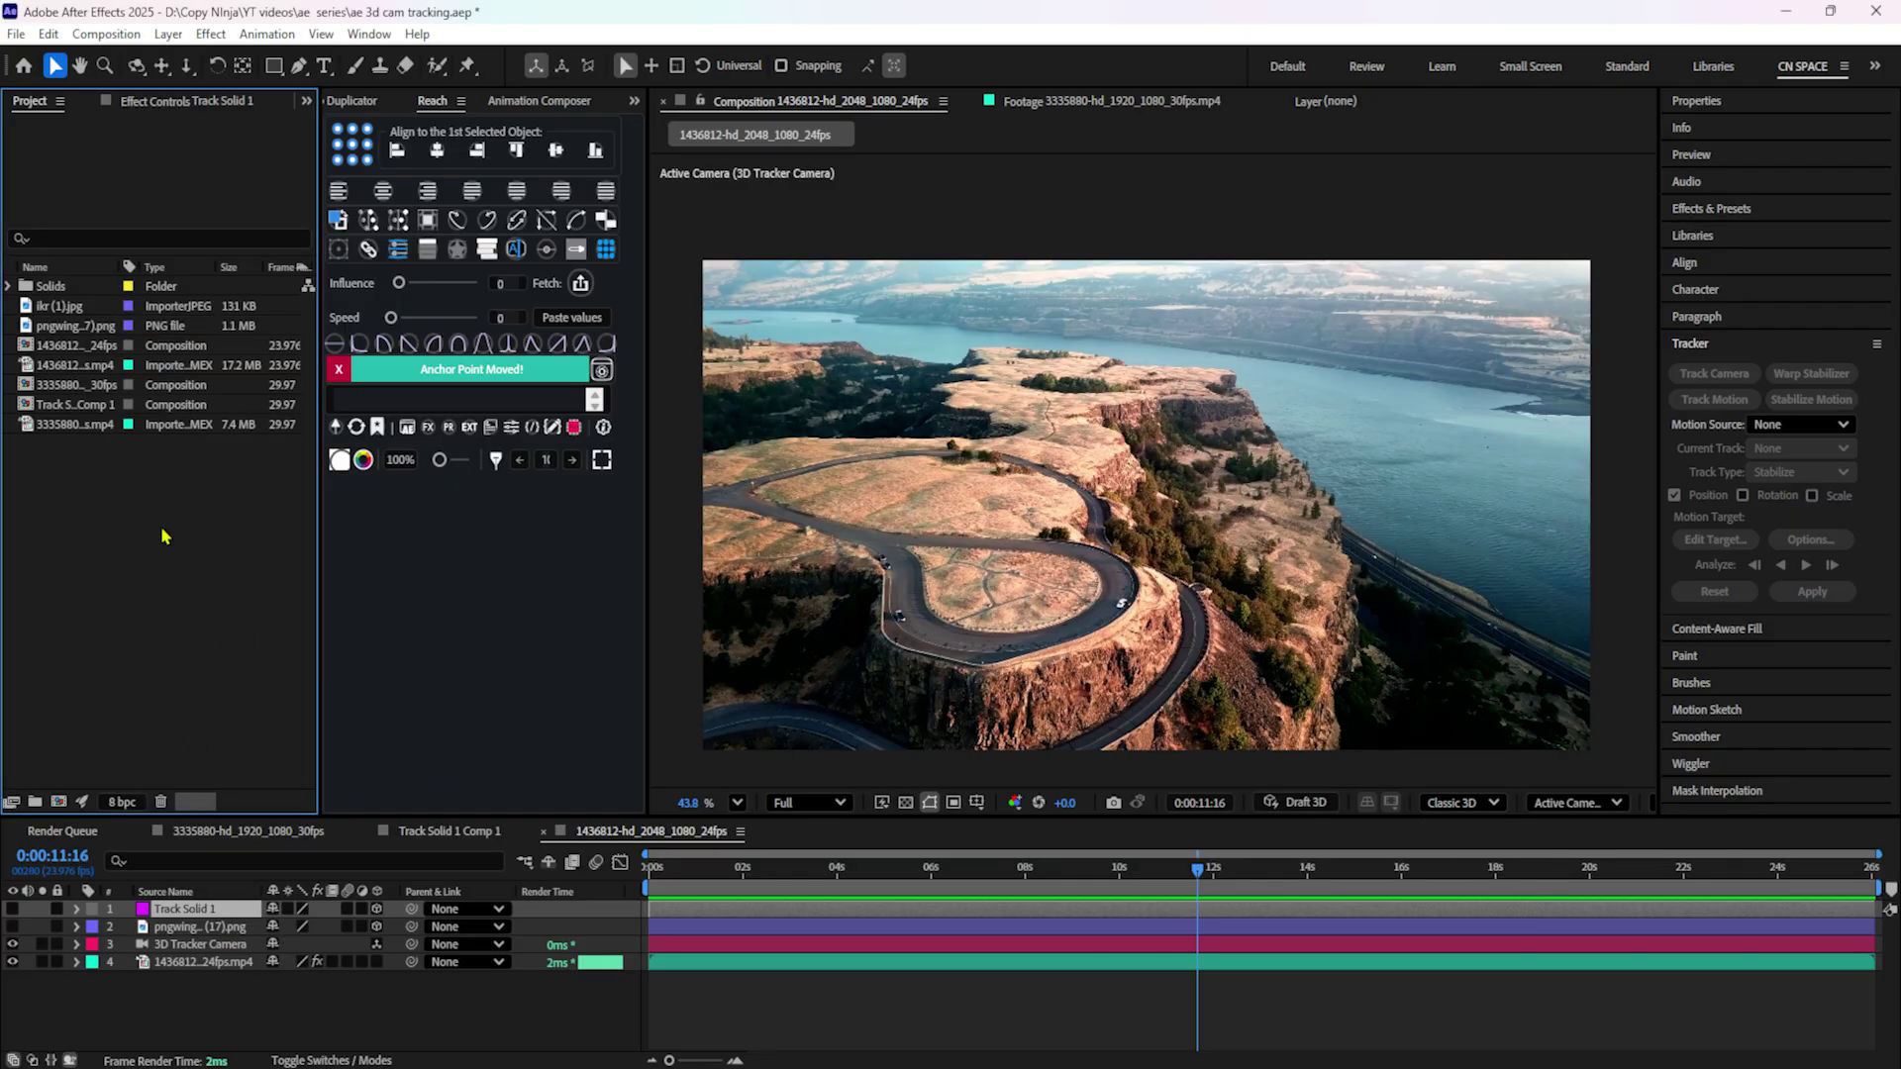
On the 3D model website, browse the building results, open the free Warehouse Building model and download it in GLB format.
{"action": "scroll", "coordinate": [901, 577], "scroll_direction": "down", "scroll_amount": 8}
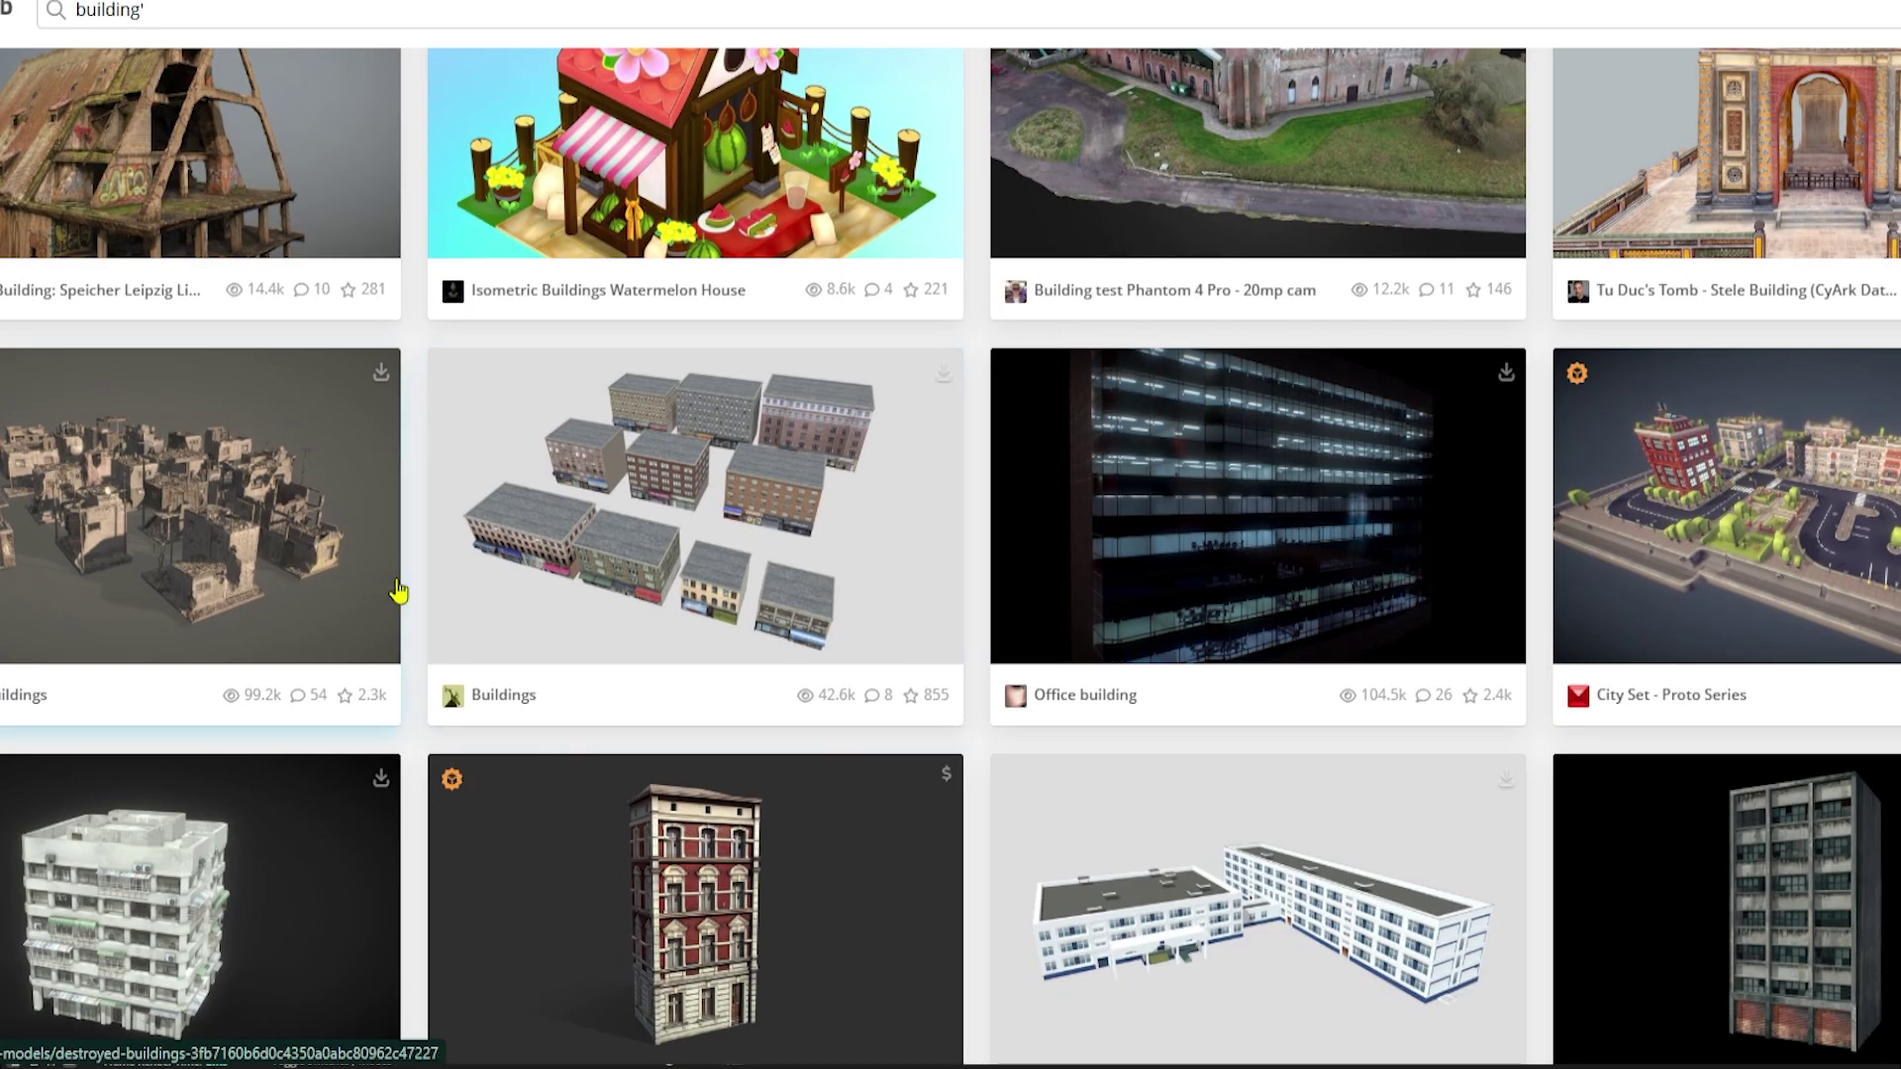
{"action": "scroll", "coordinate": [367, 588], "scroll_direction": "down", "scroll_amount": 4}
{"action": "scroll", "coordinate": [191, 764], "scroll_direction": "down", "scroll_amount": 4}
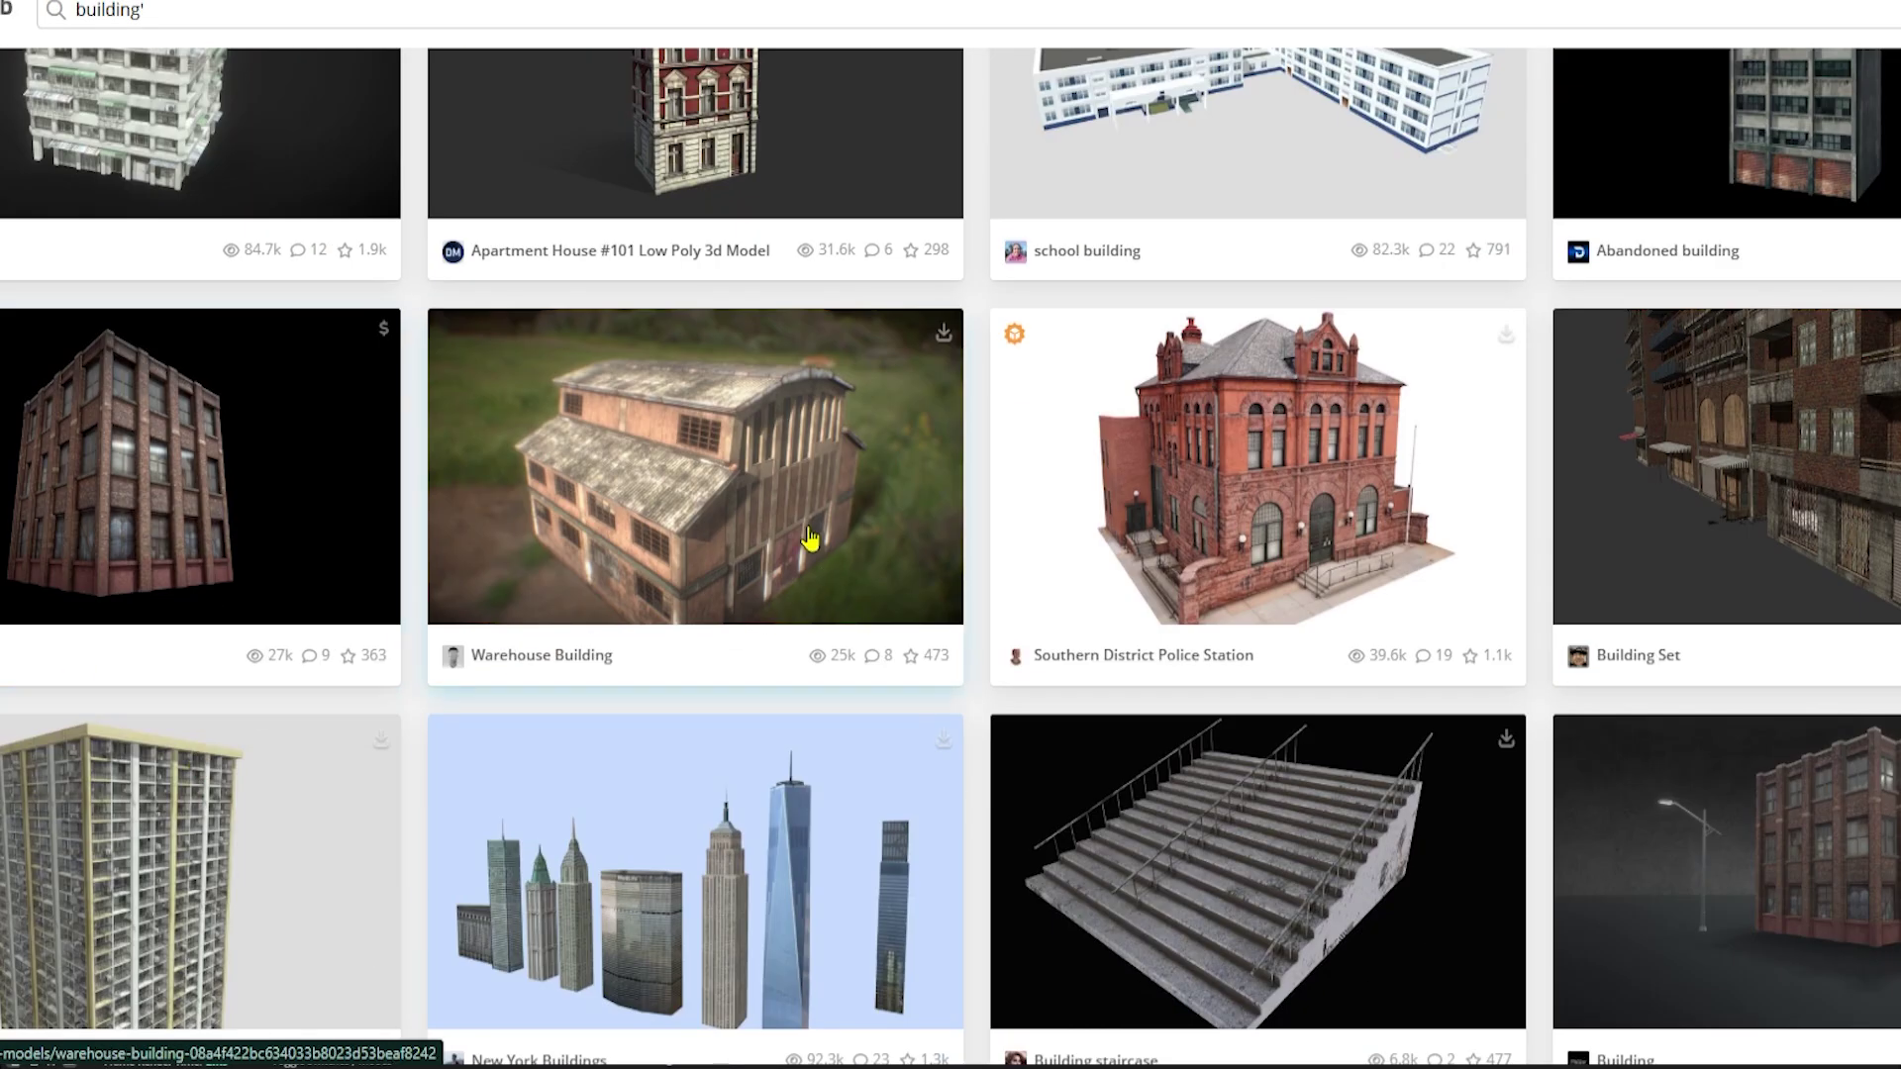
{"action": "left_click", "coordinate": [730, 479]}
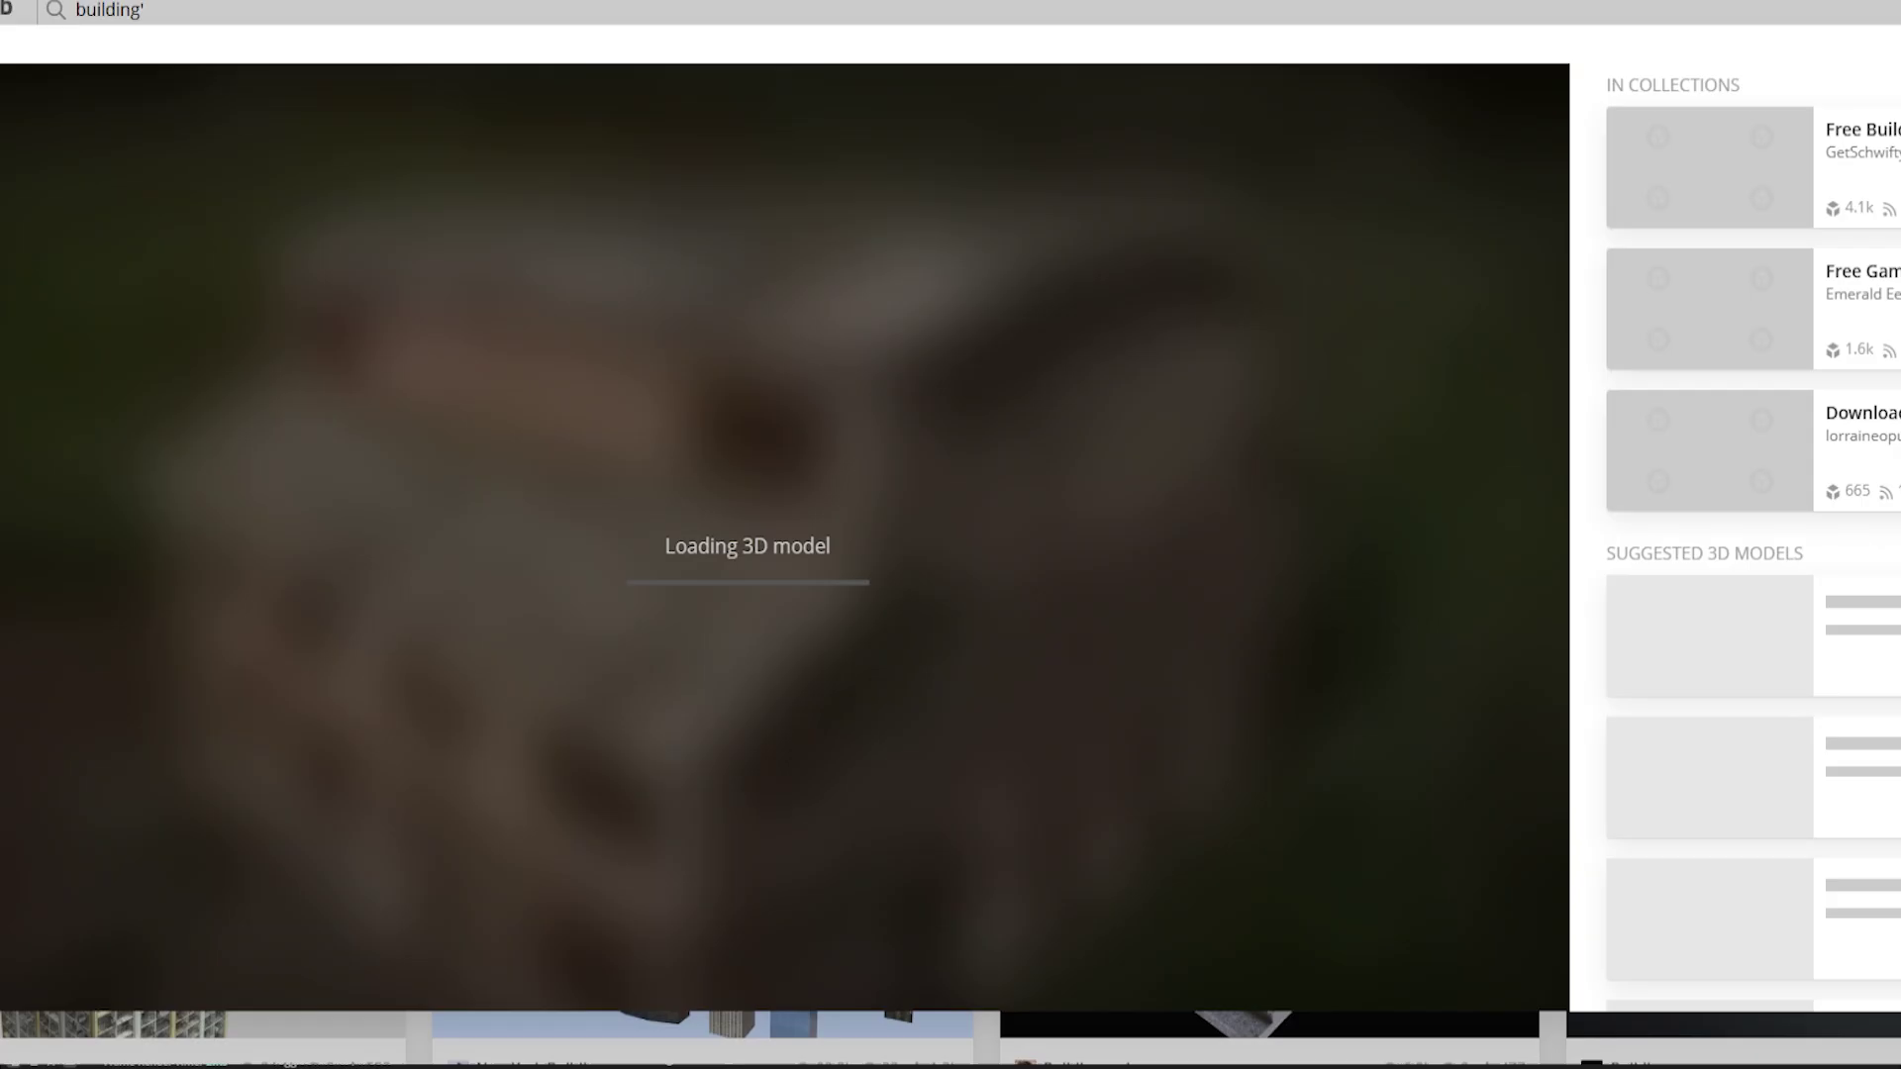
{"action": "scroll", "coordinate": [591, 673], "scroll_direction": "down", "scroll_amount": 5}
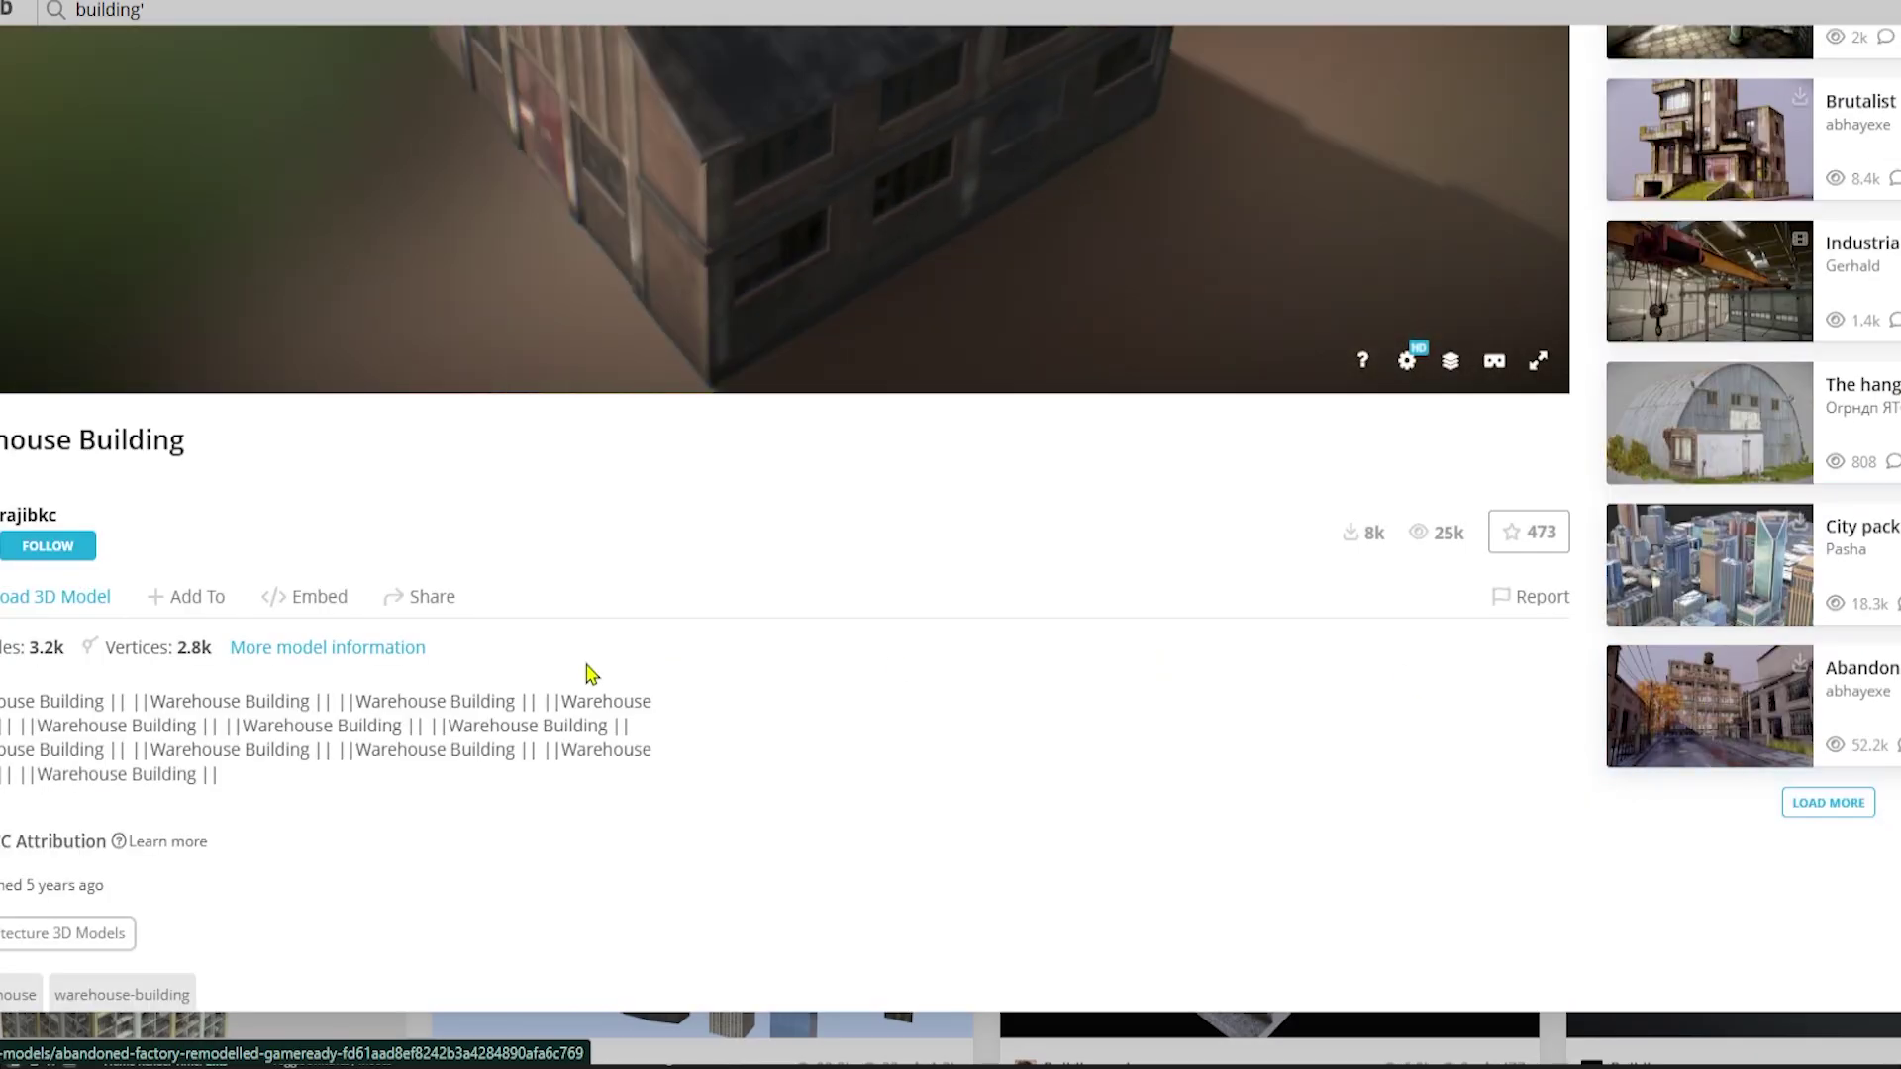
{"action": "left_click", "coordinate": [48, 598]}
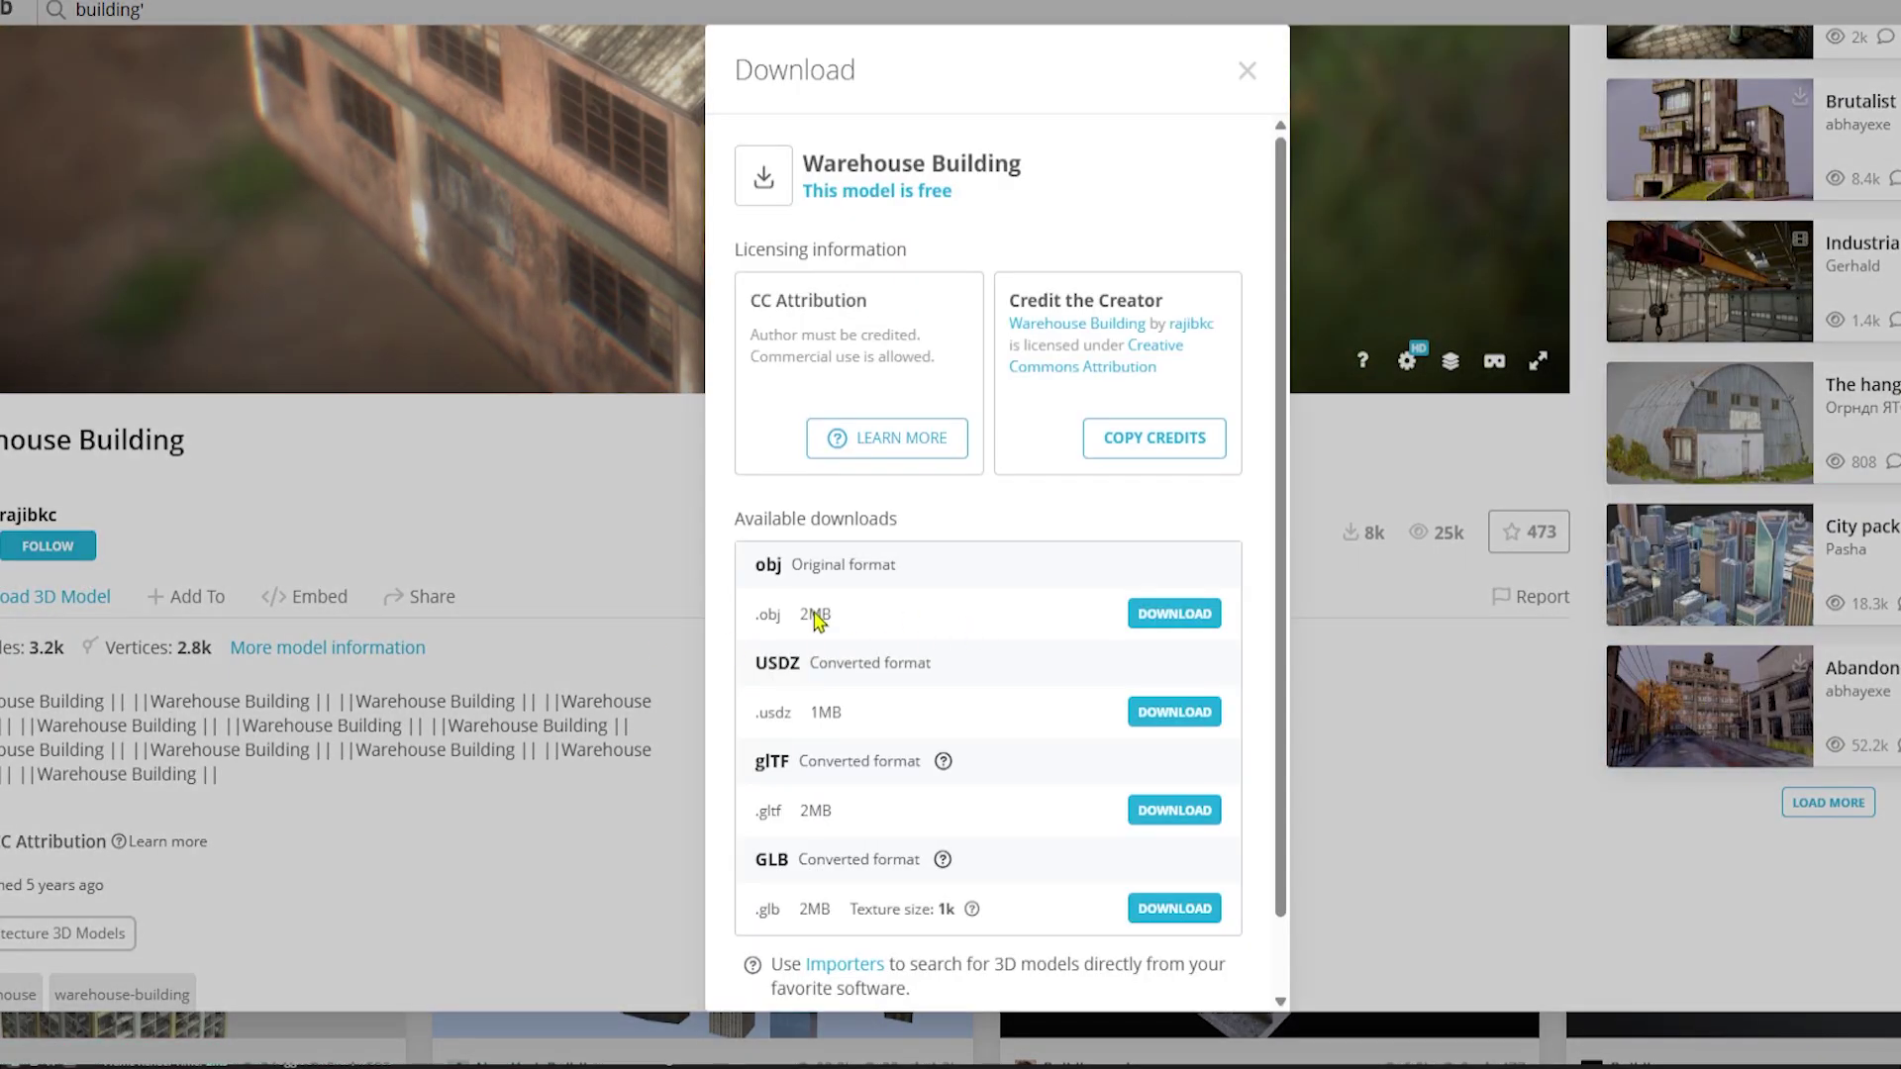
{"action": "left_click", "coordinate": [1158, 908]}
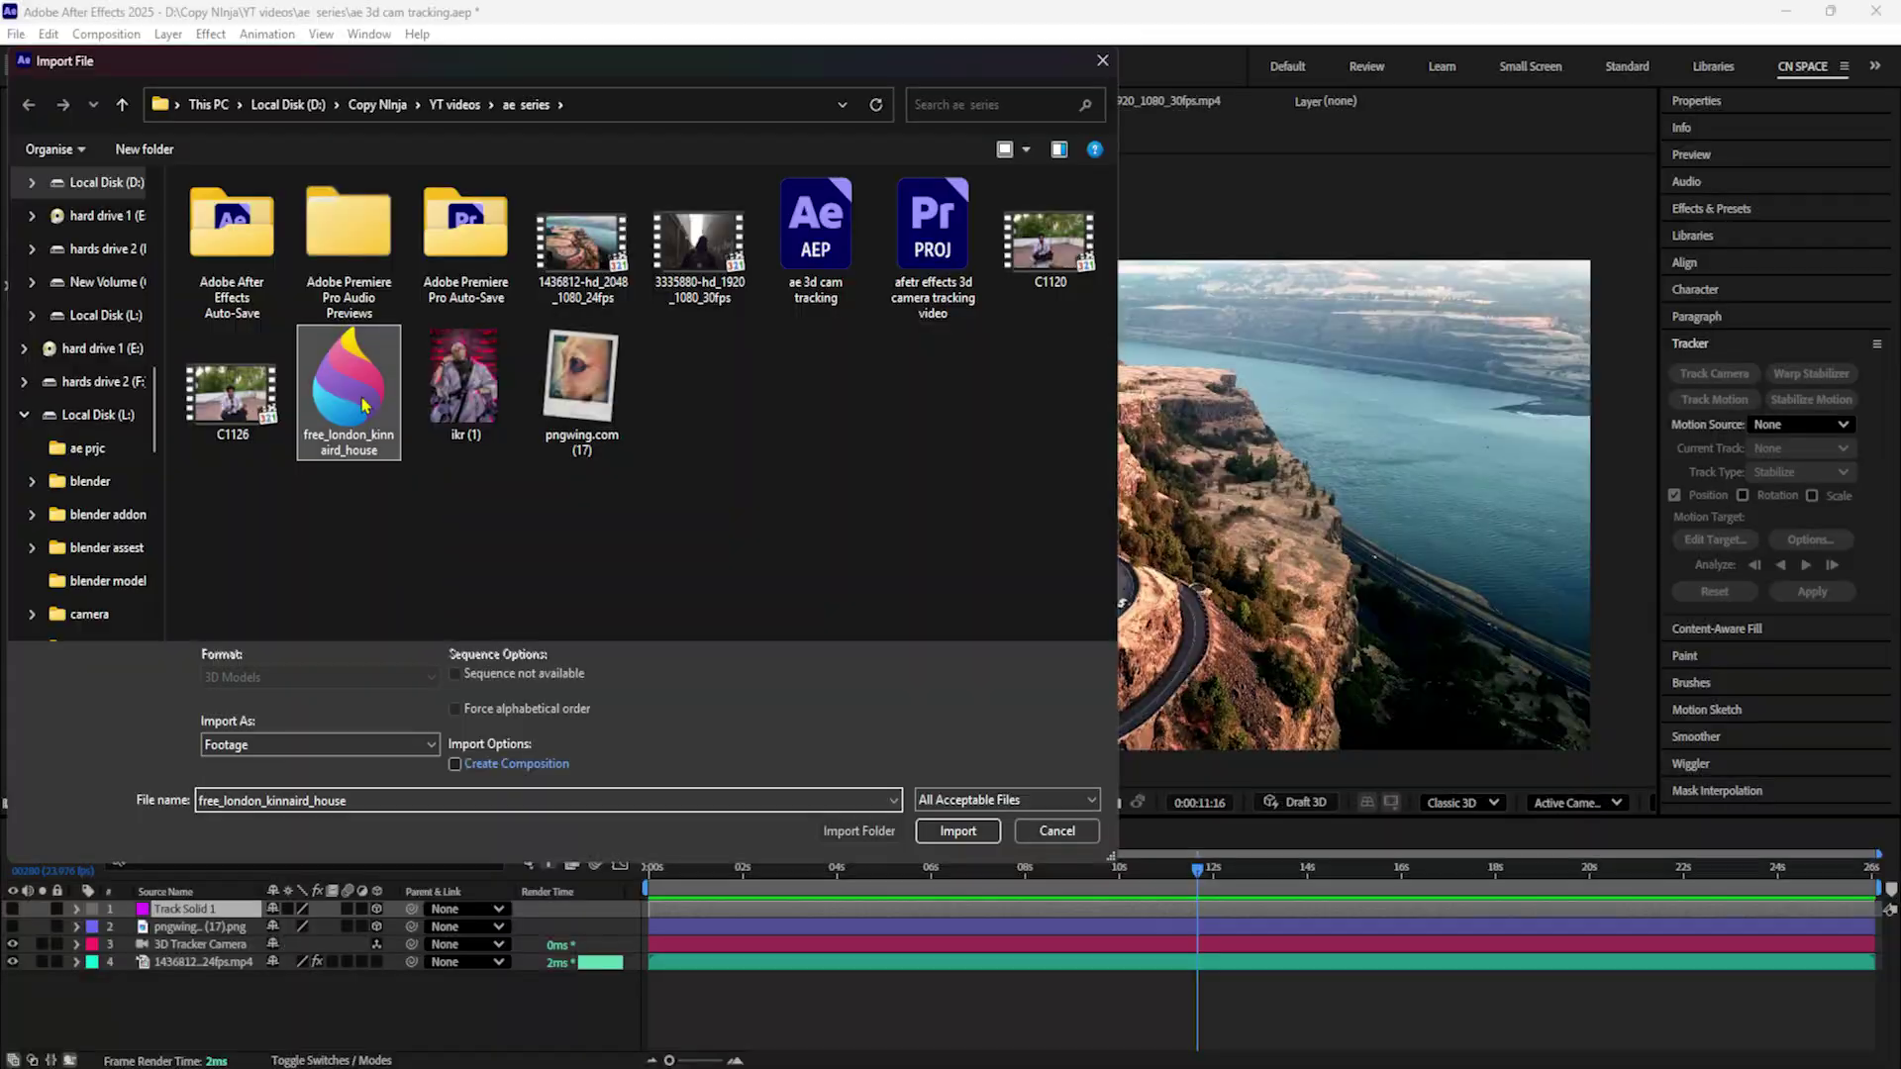
Import free_london_kinnaird_house.glb as the landscape composition's top layer, accept the renderer change and make the model comp size.
{"action": "left_click", "coordinate": [956, 832]}
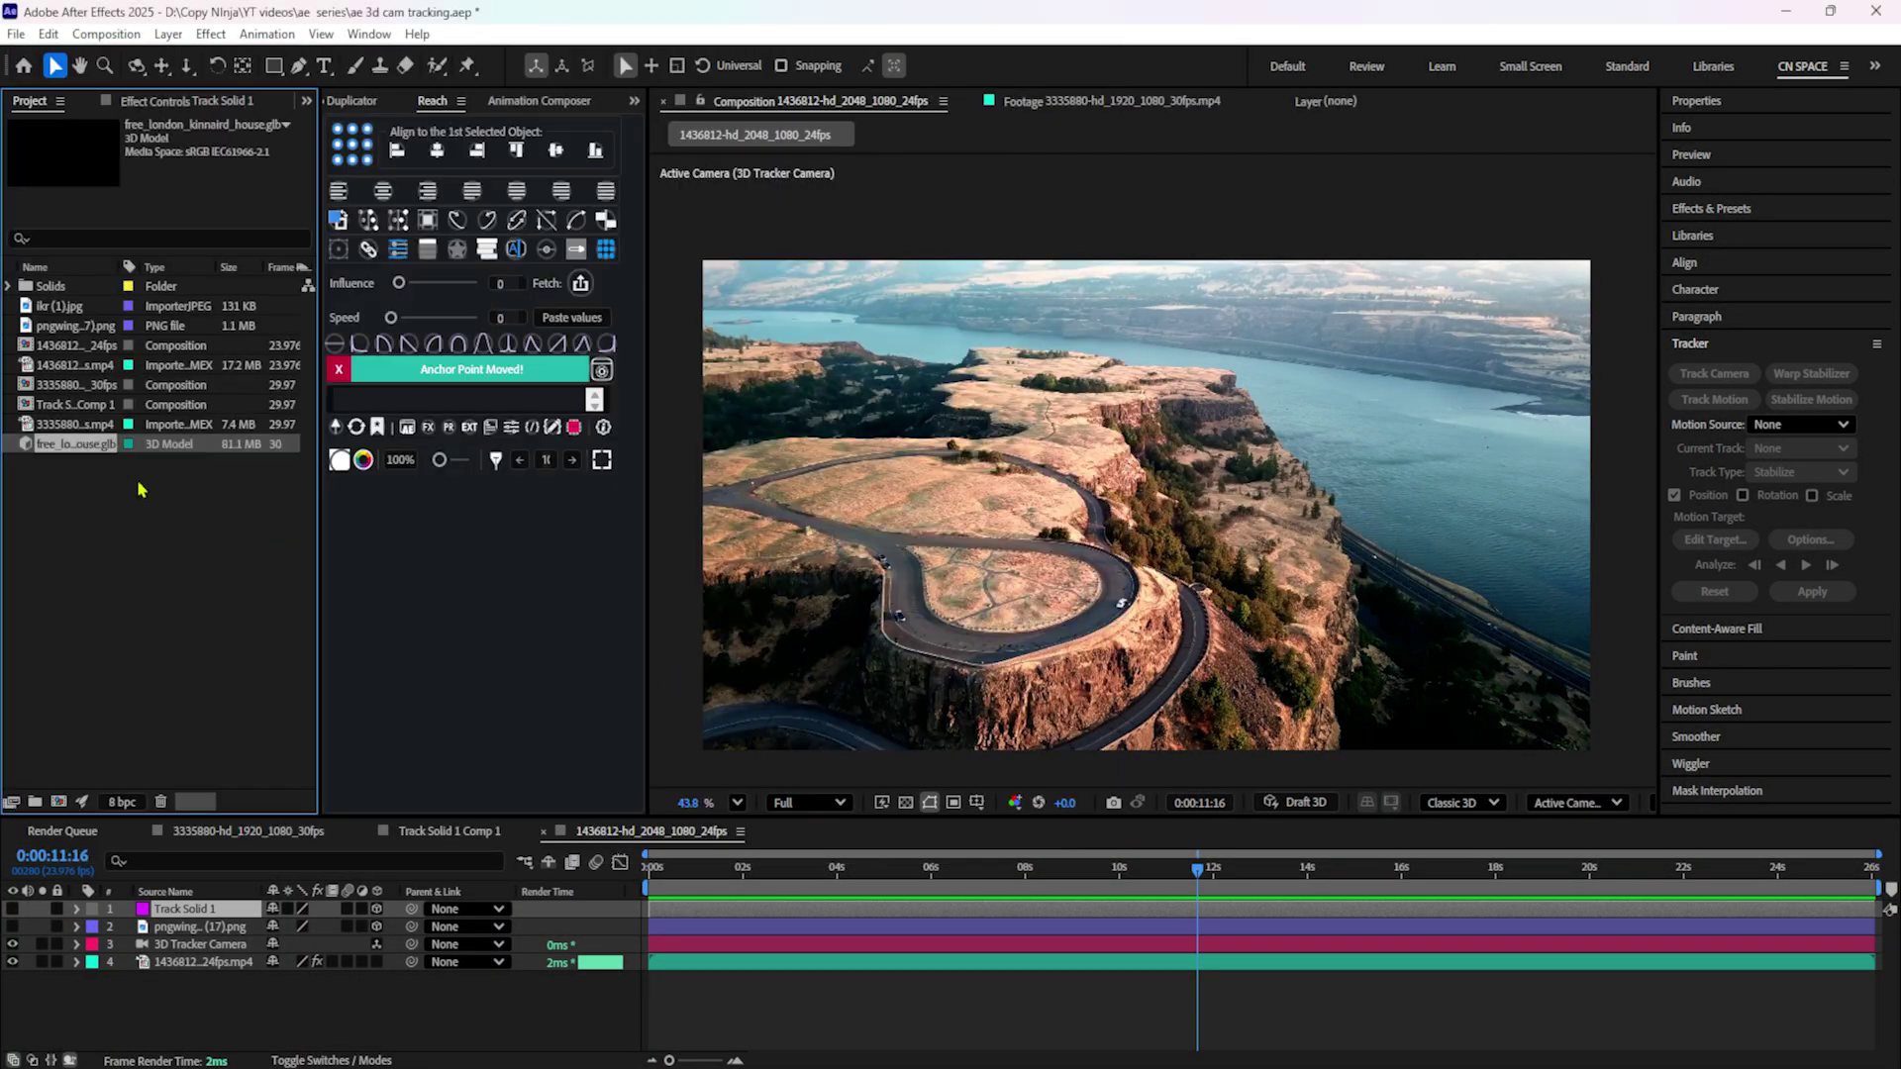
{"action": "left_click_drag", "start_coordinate": [84, 453], "coordinate": [211, 913]}
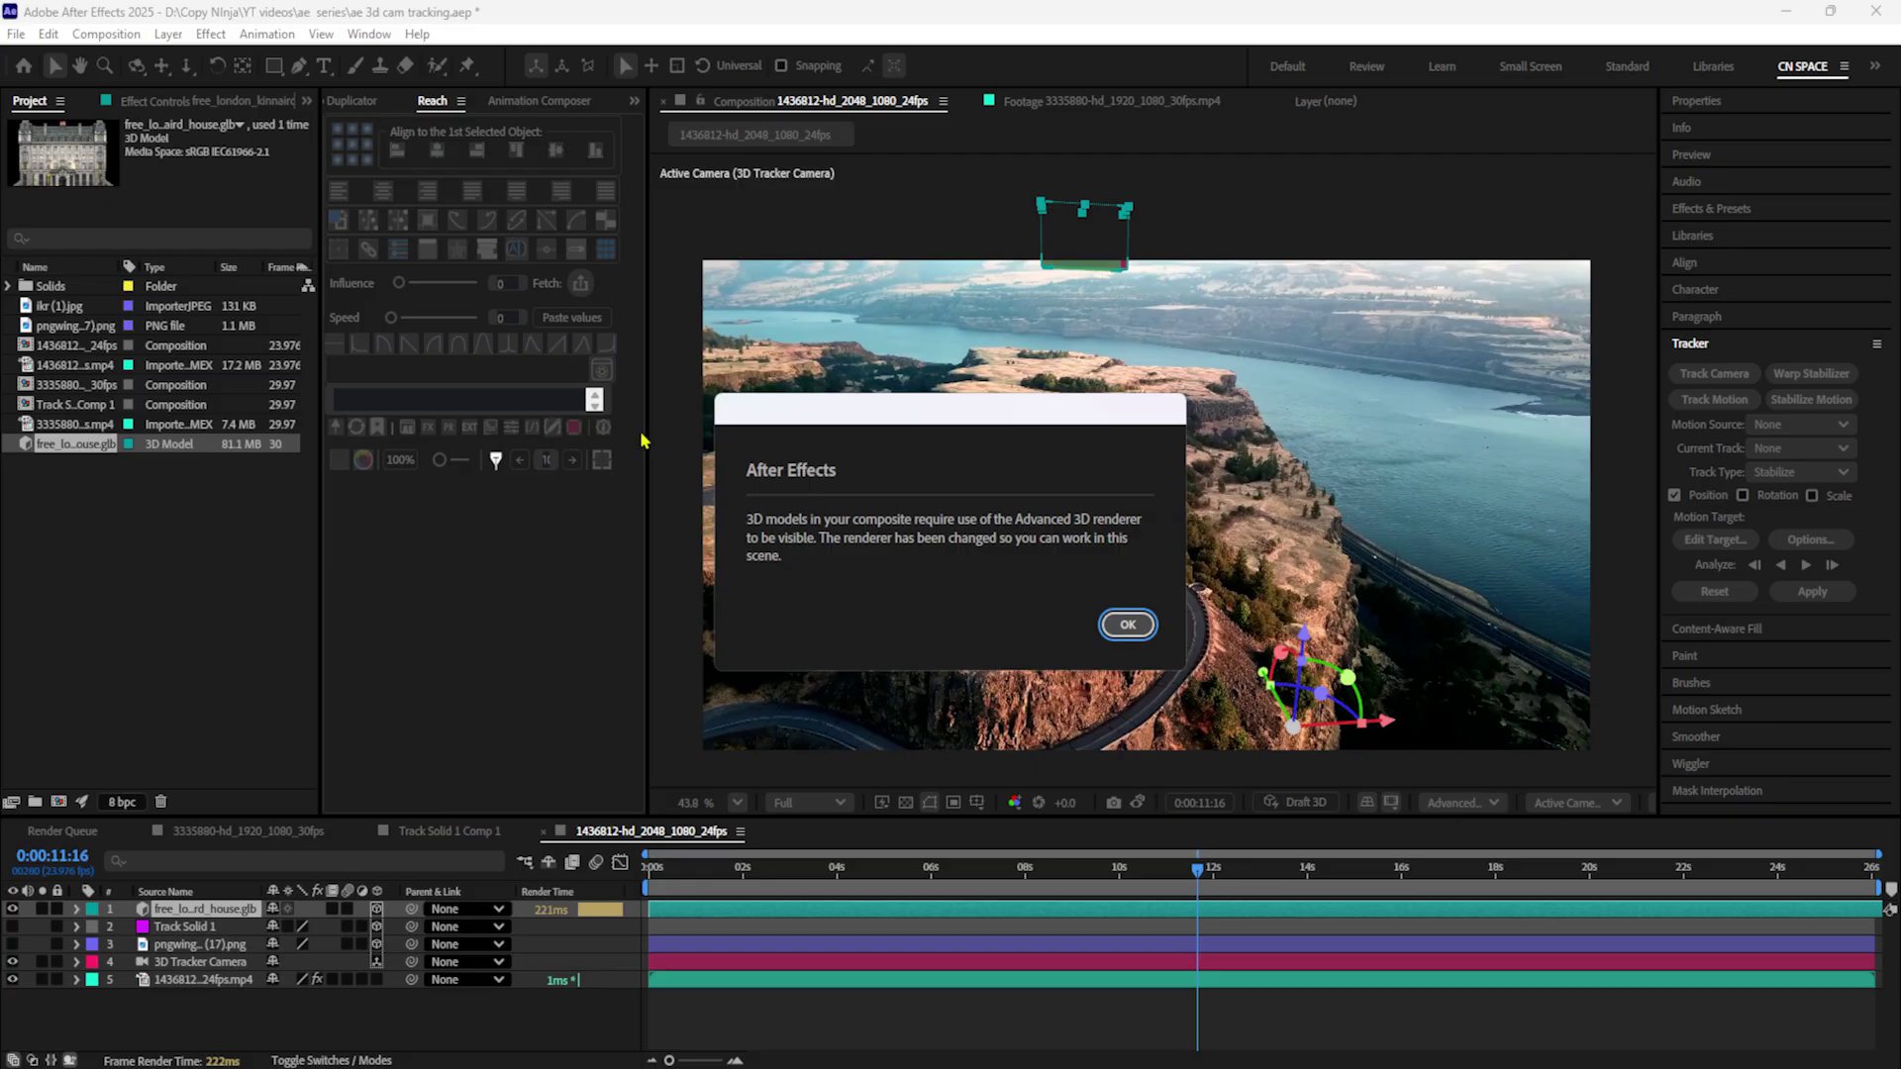
{"action": "left_click", "coordinate": [1128, 624]}
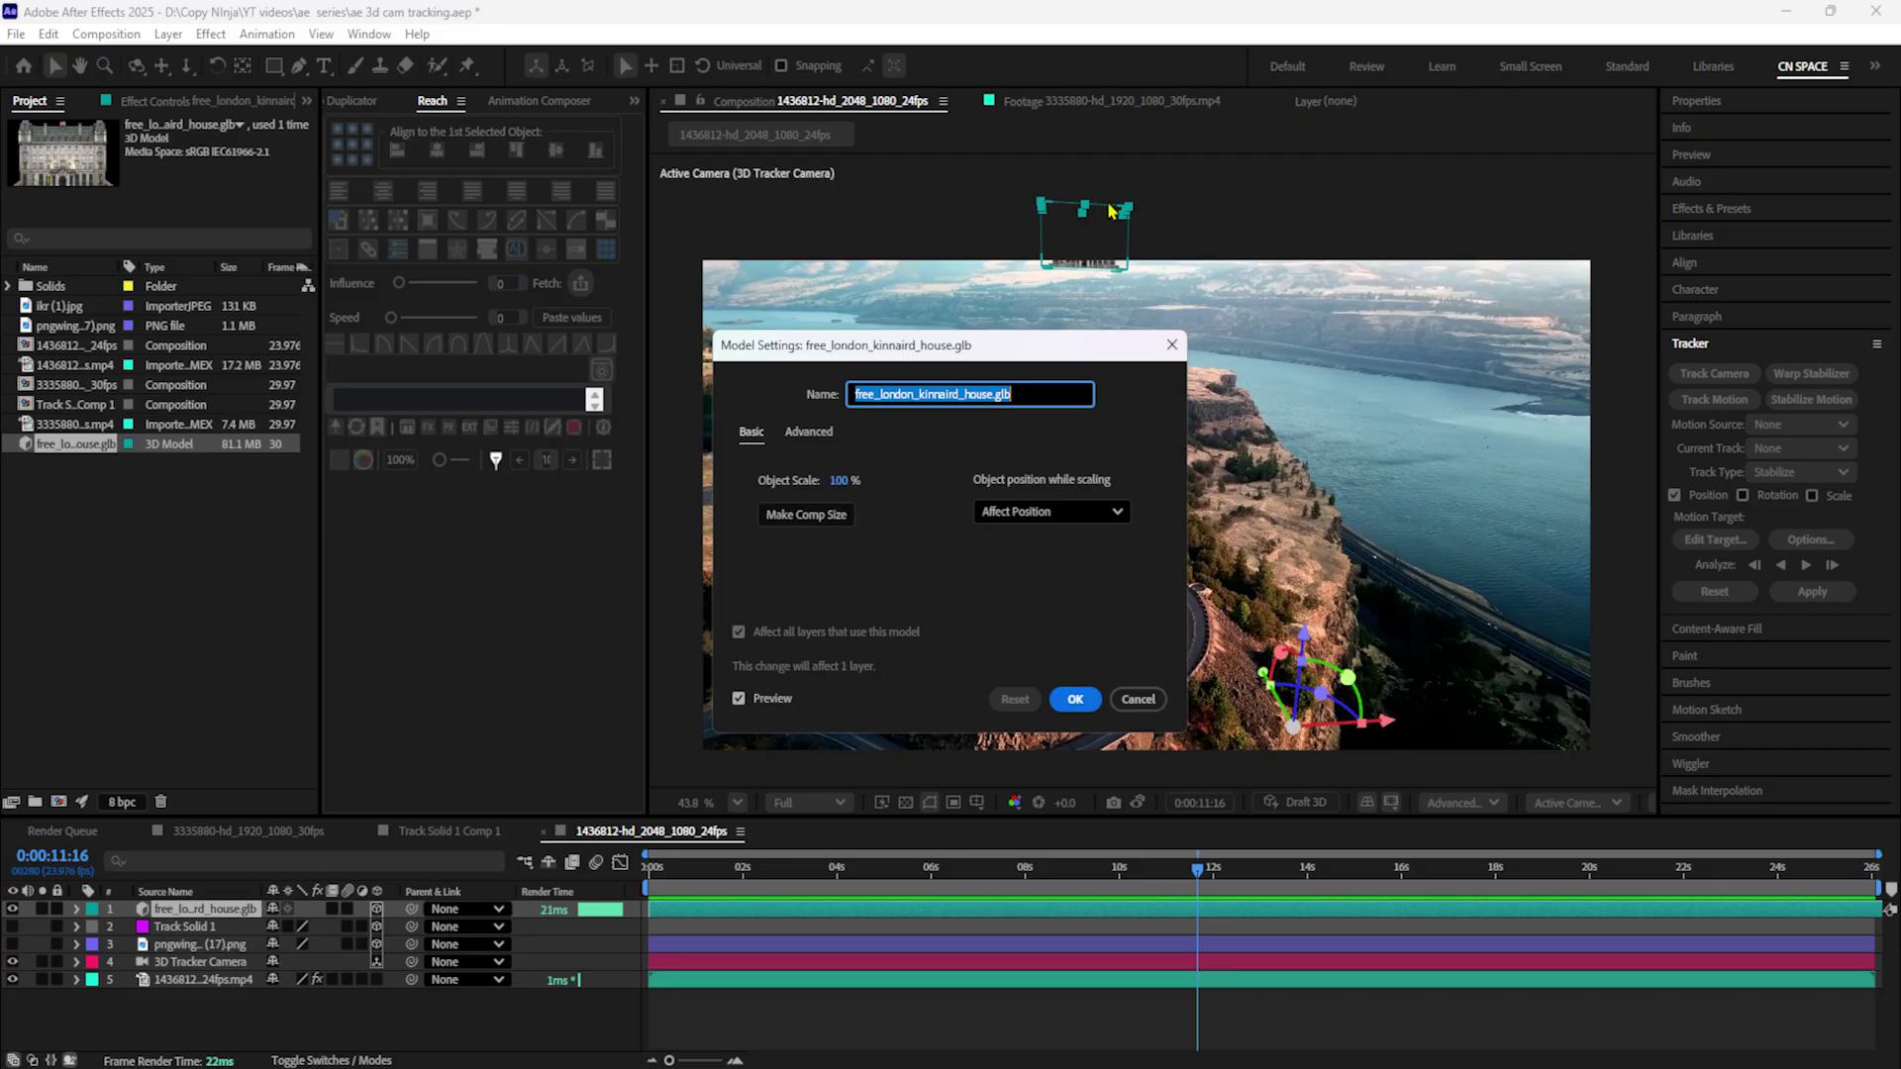
{"action": "left_click", "coordinate": [803, 525]}
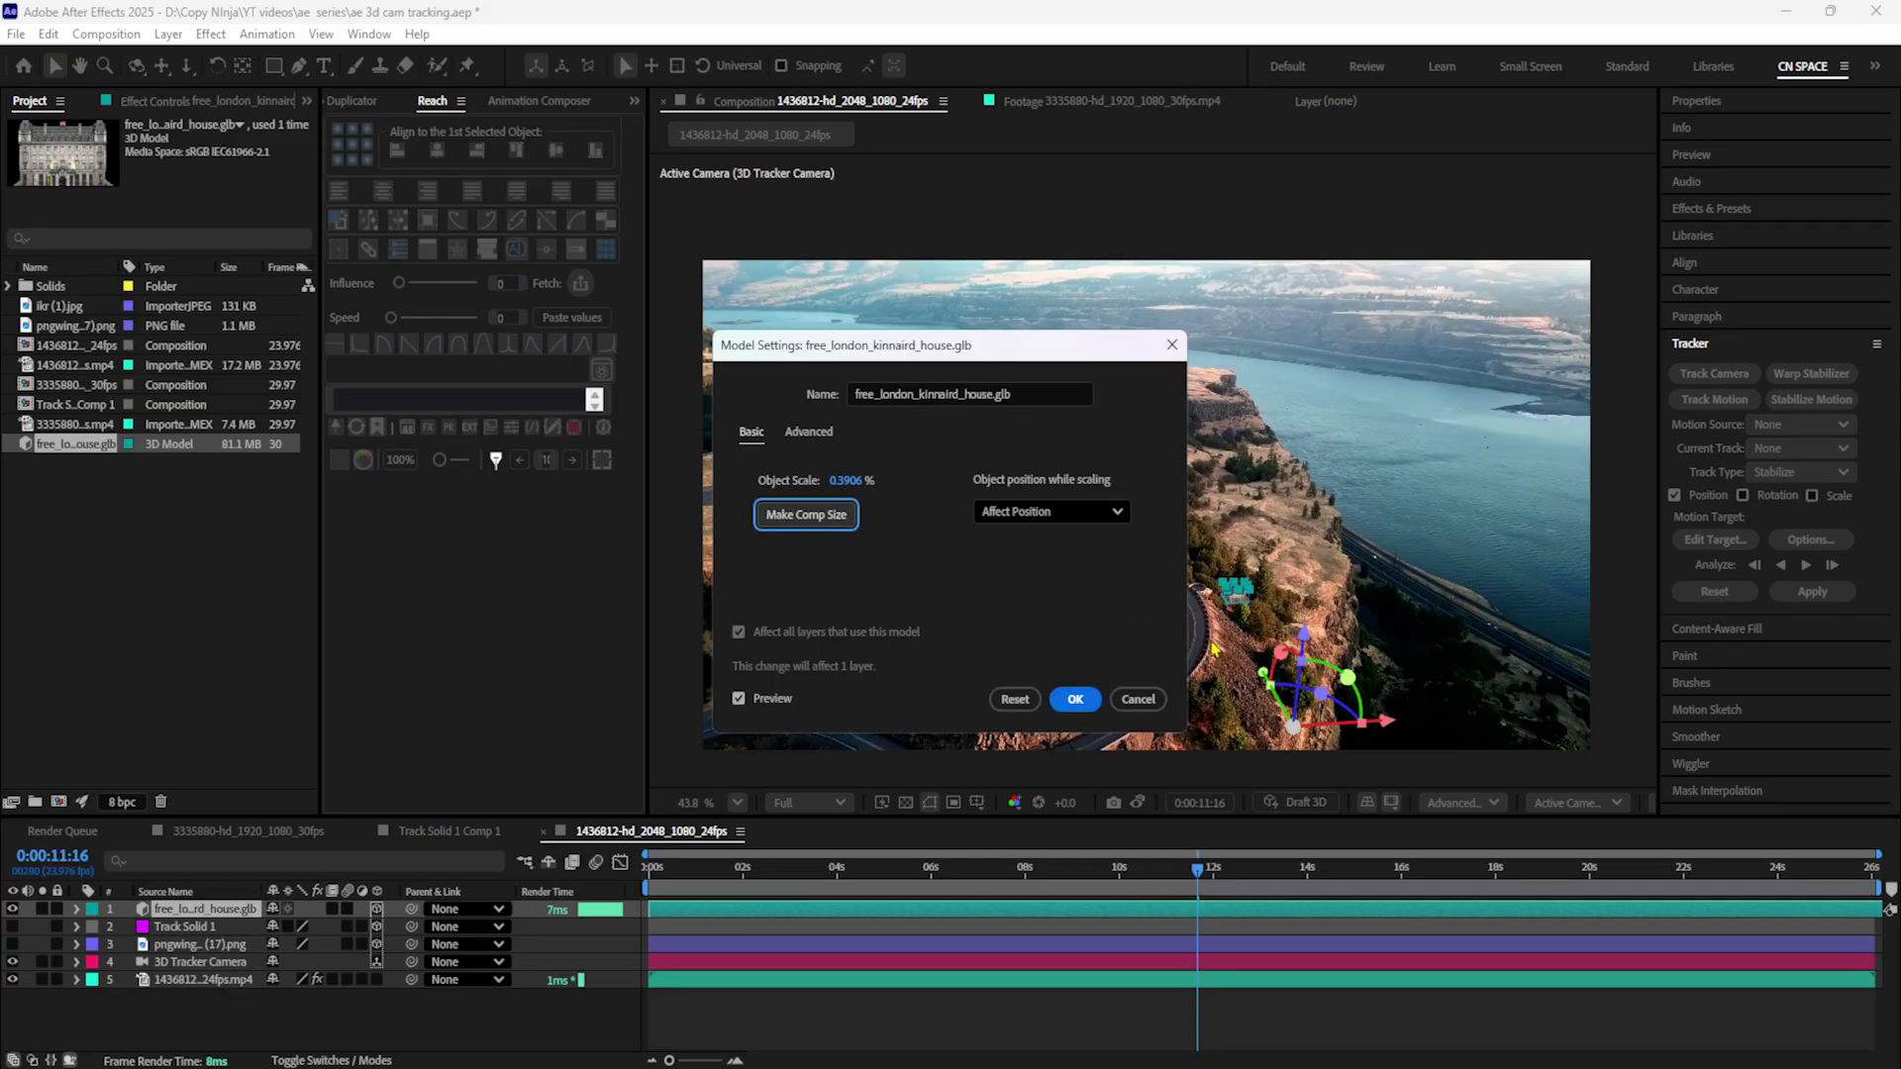
{"action": "left_click", "coordinate": [1075, 702]}
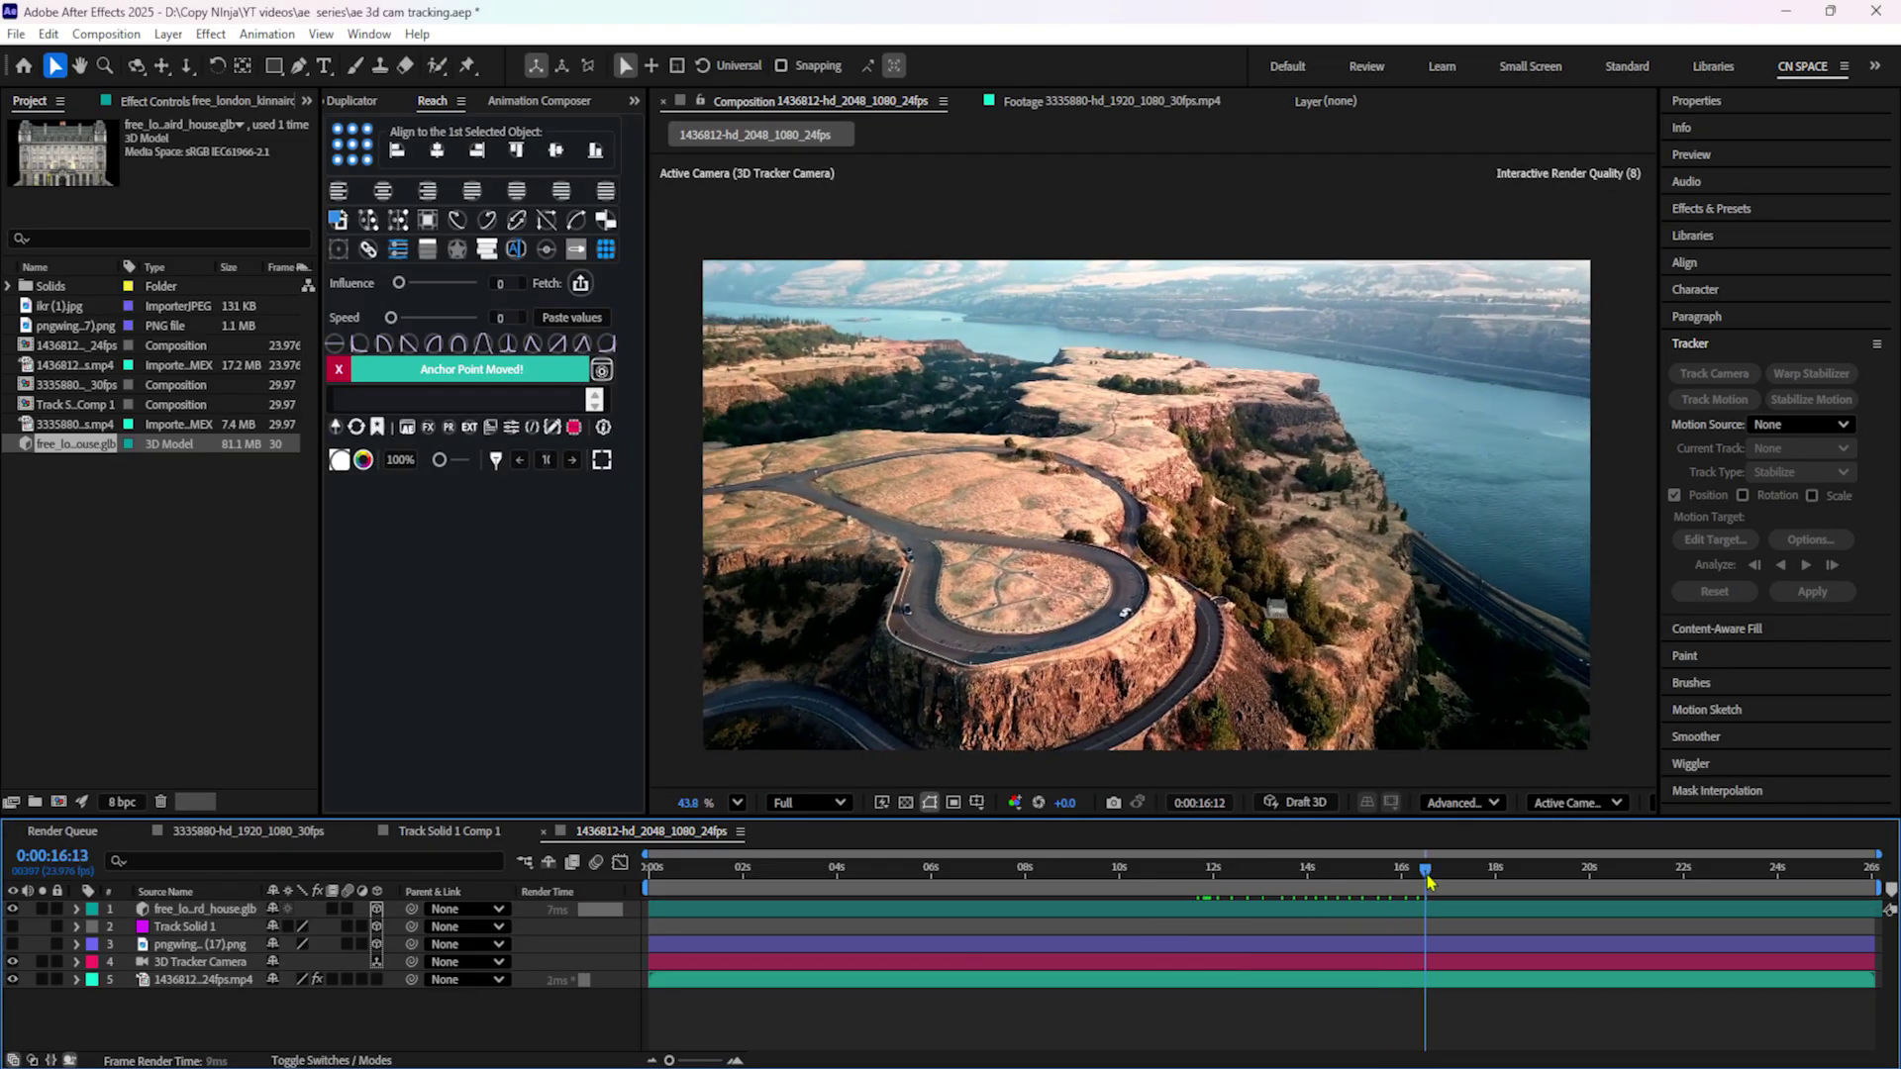
Select the house model at 0:00:02:09 and widen the viewer into a two-view layout with the active camera and Top views.
{"action": "scroll", "coordinate": [1283, 476], "scroll_direction": "up", "scroll_amount": 5}
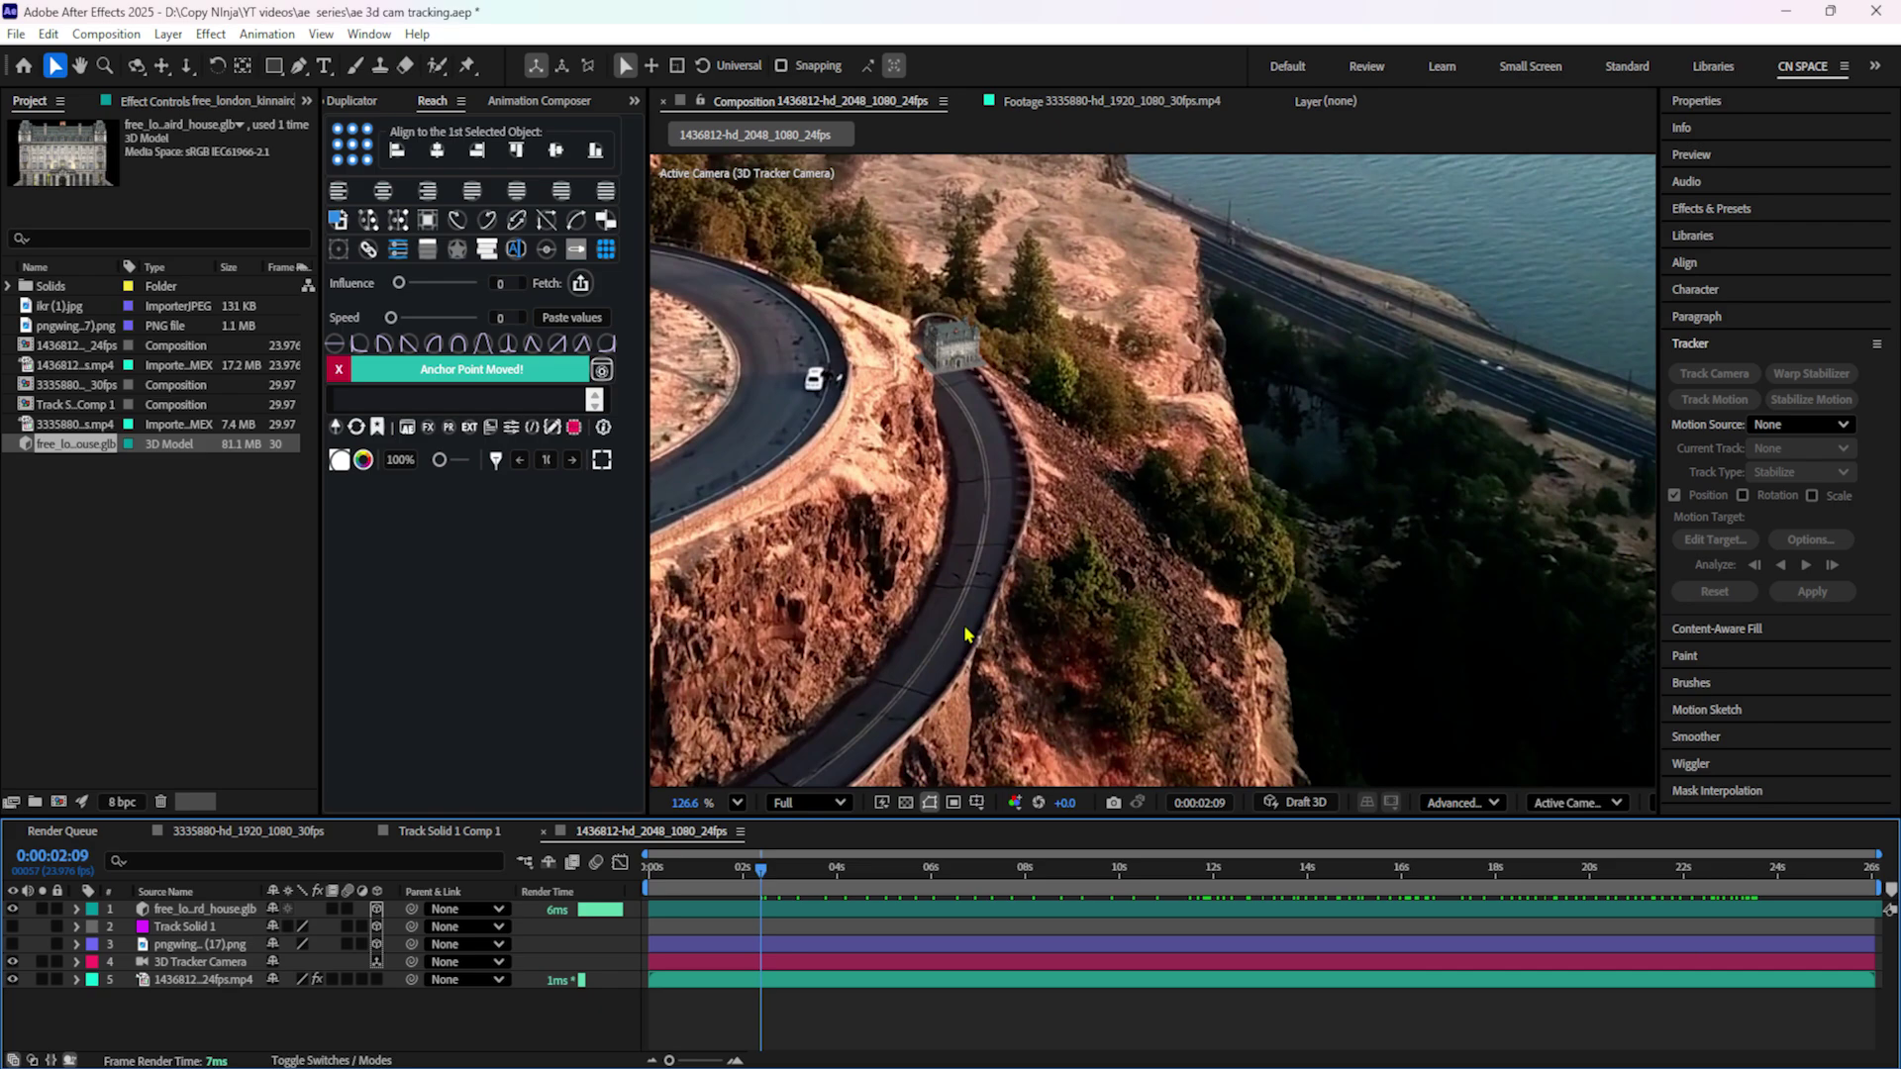
{"action": "scroll", "coordinate": [969, 634], "scroll_direction": "down", "scroll_amount": 3}
{"action": "left_click", "coordinate": [1250, 529]}
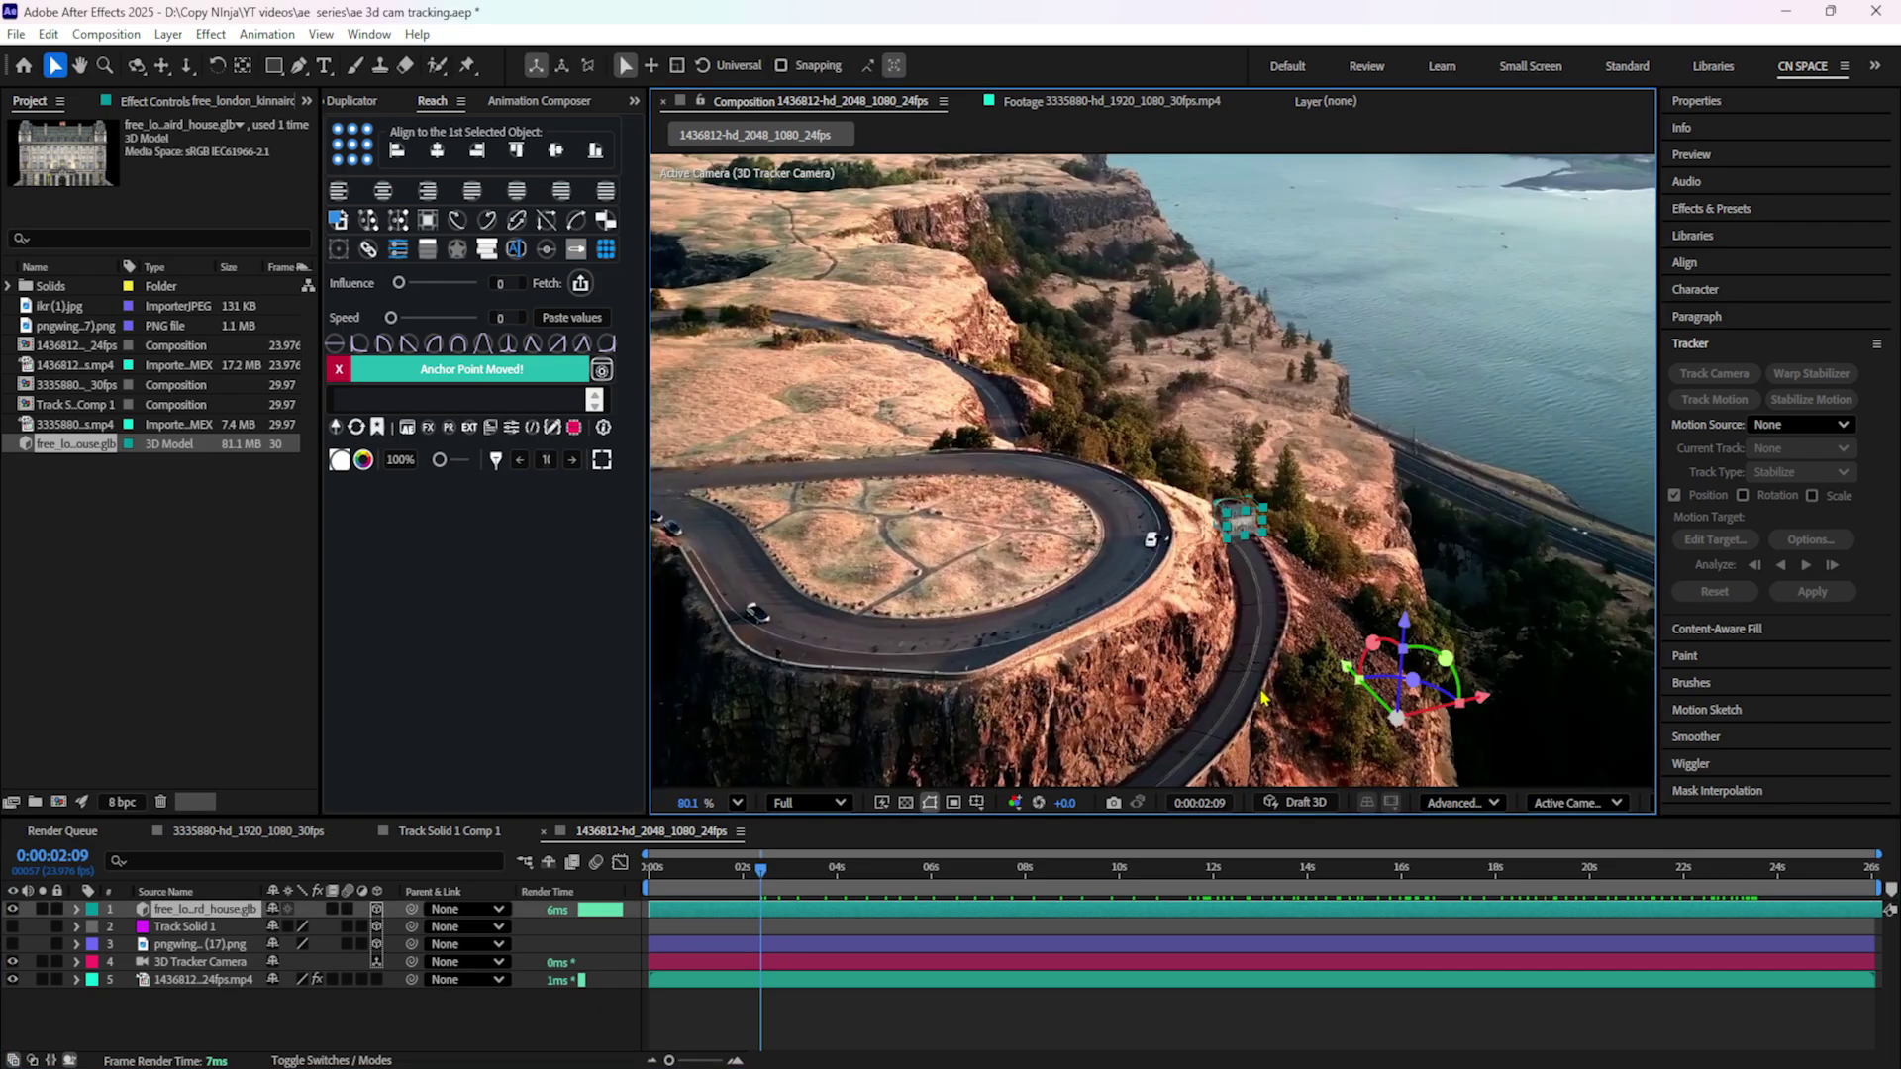
{"action": "scroll", "coordinate": [1262, 698], "scroll_direction": "down", "scroll_amount": 3}
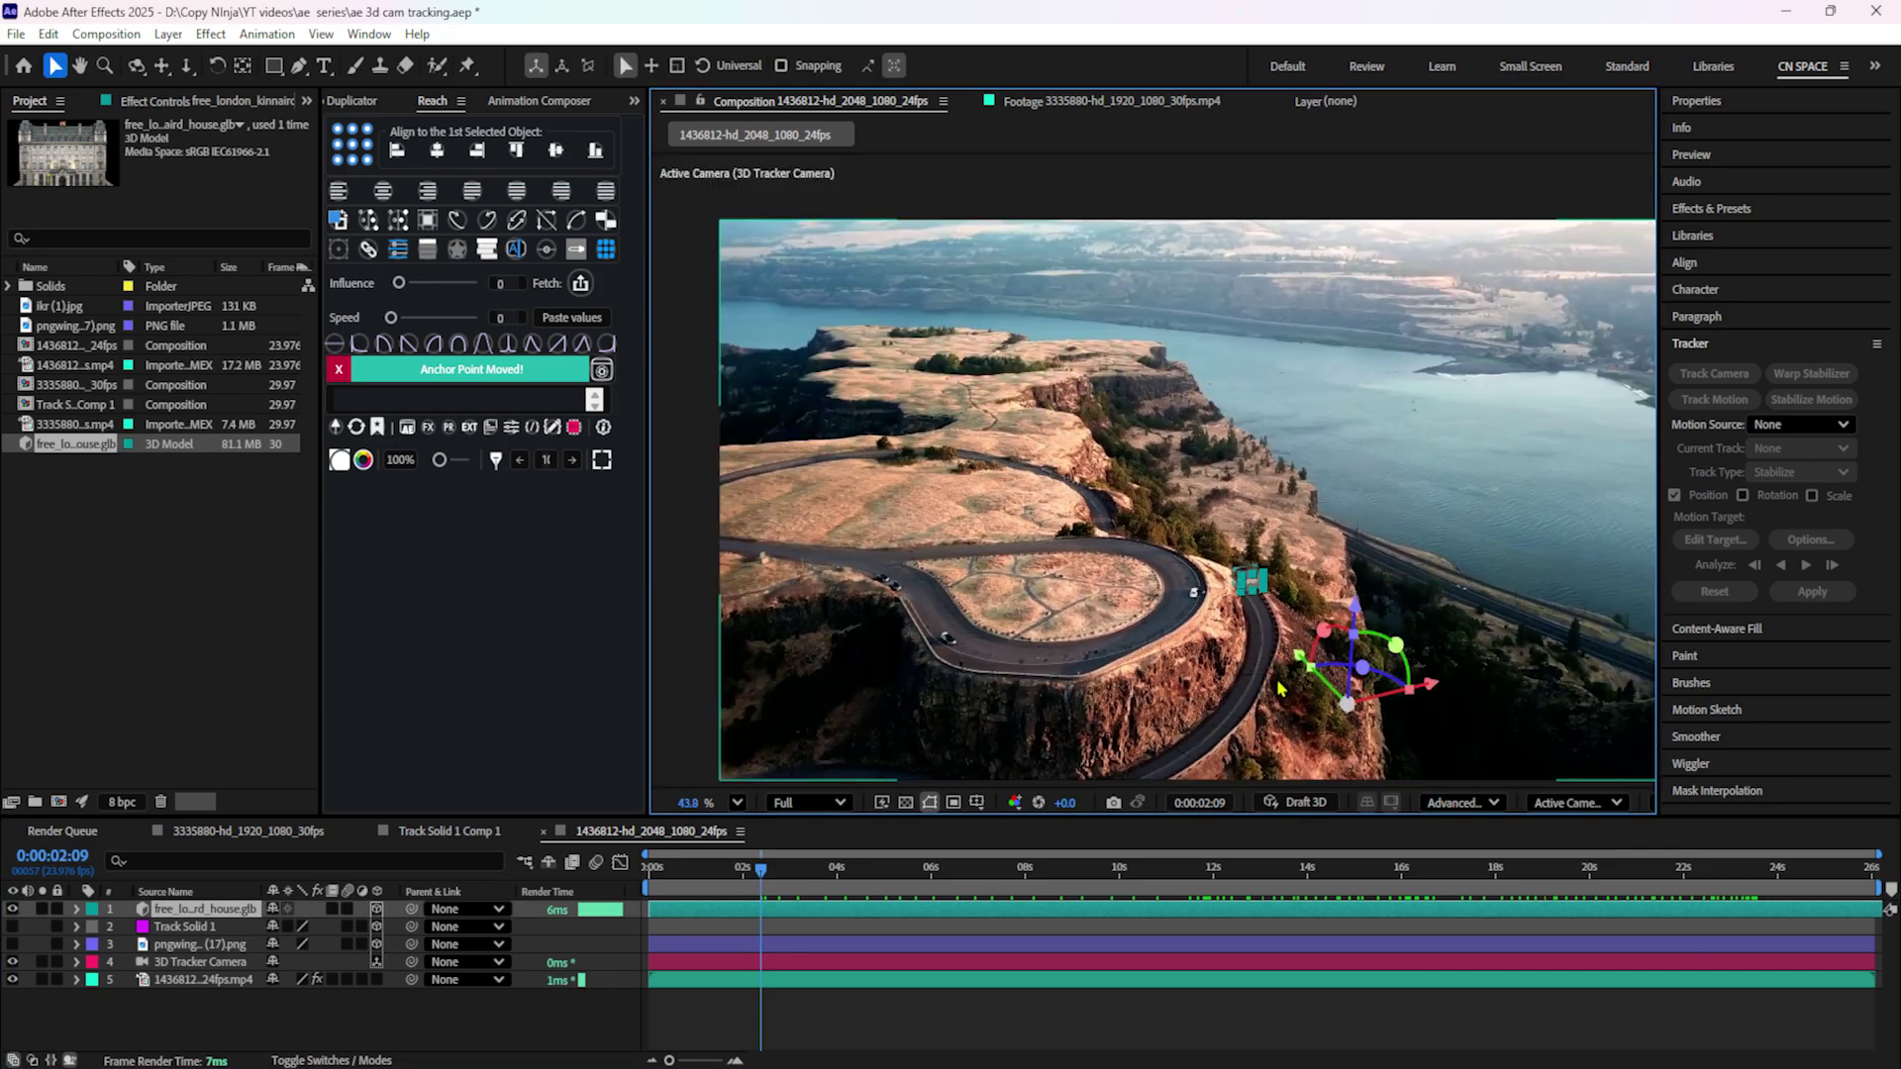
{"action": "scroll", "coordinate": [1279, 688], "scroll_direction": "down", "scroll_amount": 1}
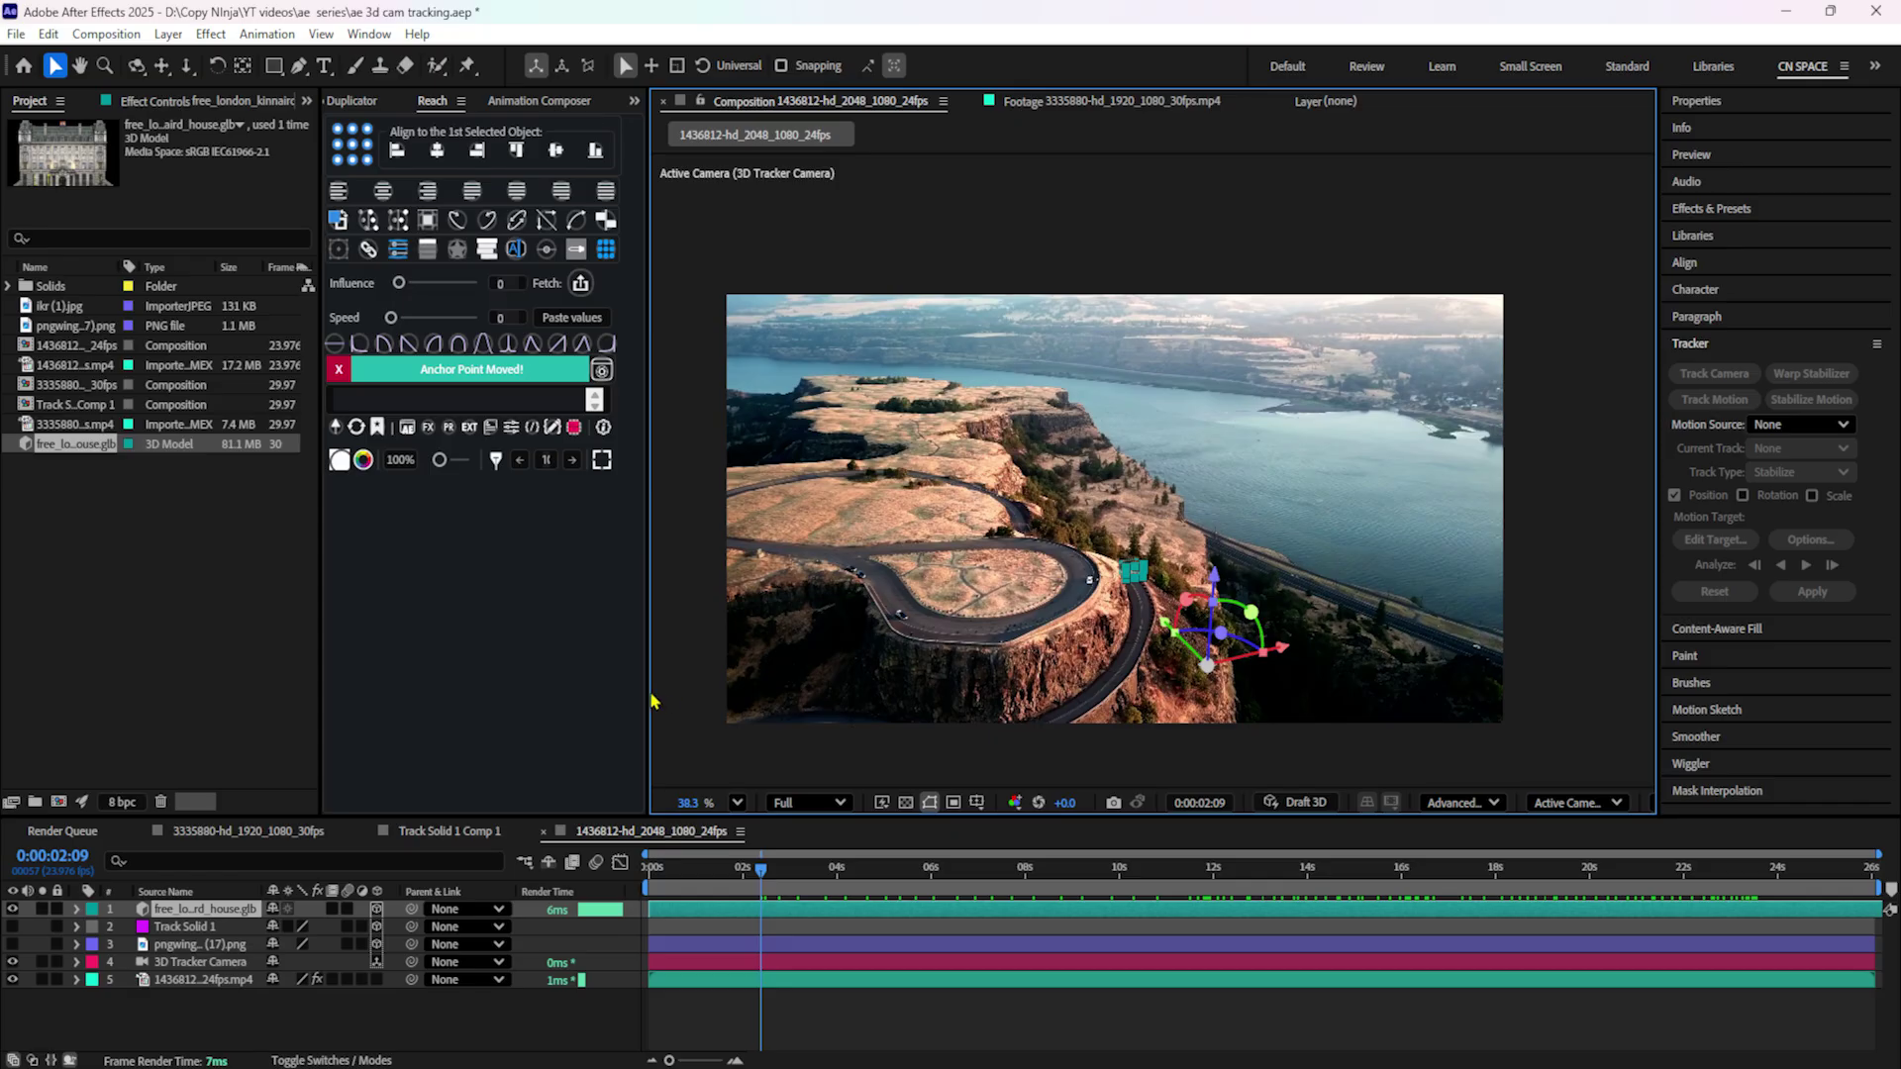
{"action": "left_click_drag", "start_coordinate": [649, 701], "coordinate": [412, 701]}
{"action": "left_click", "coordinate": [1612, 802]}
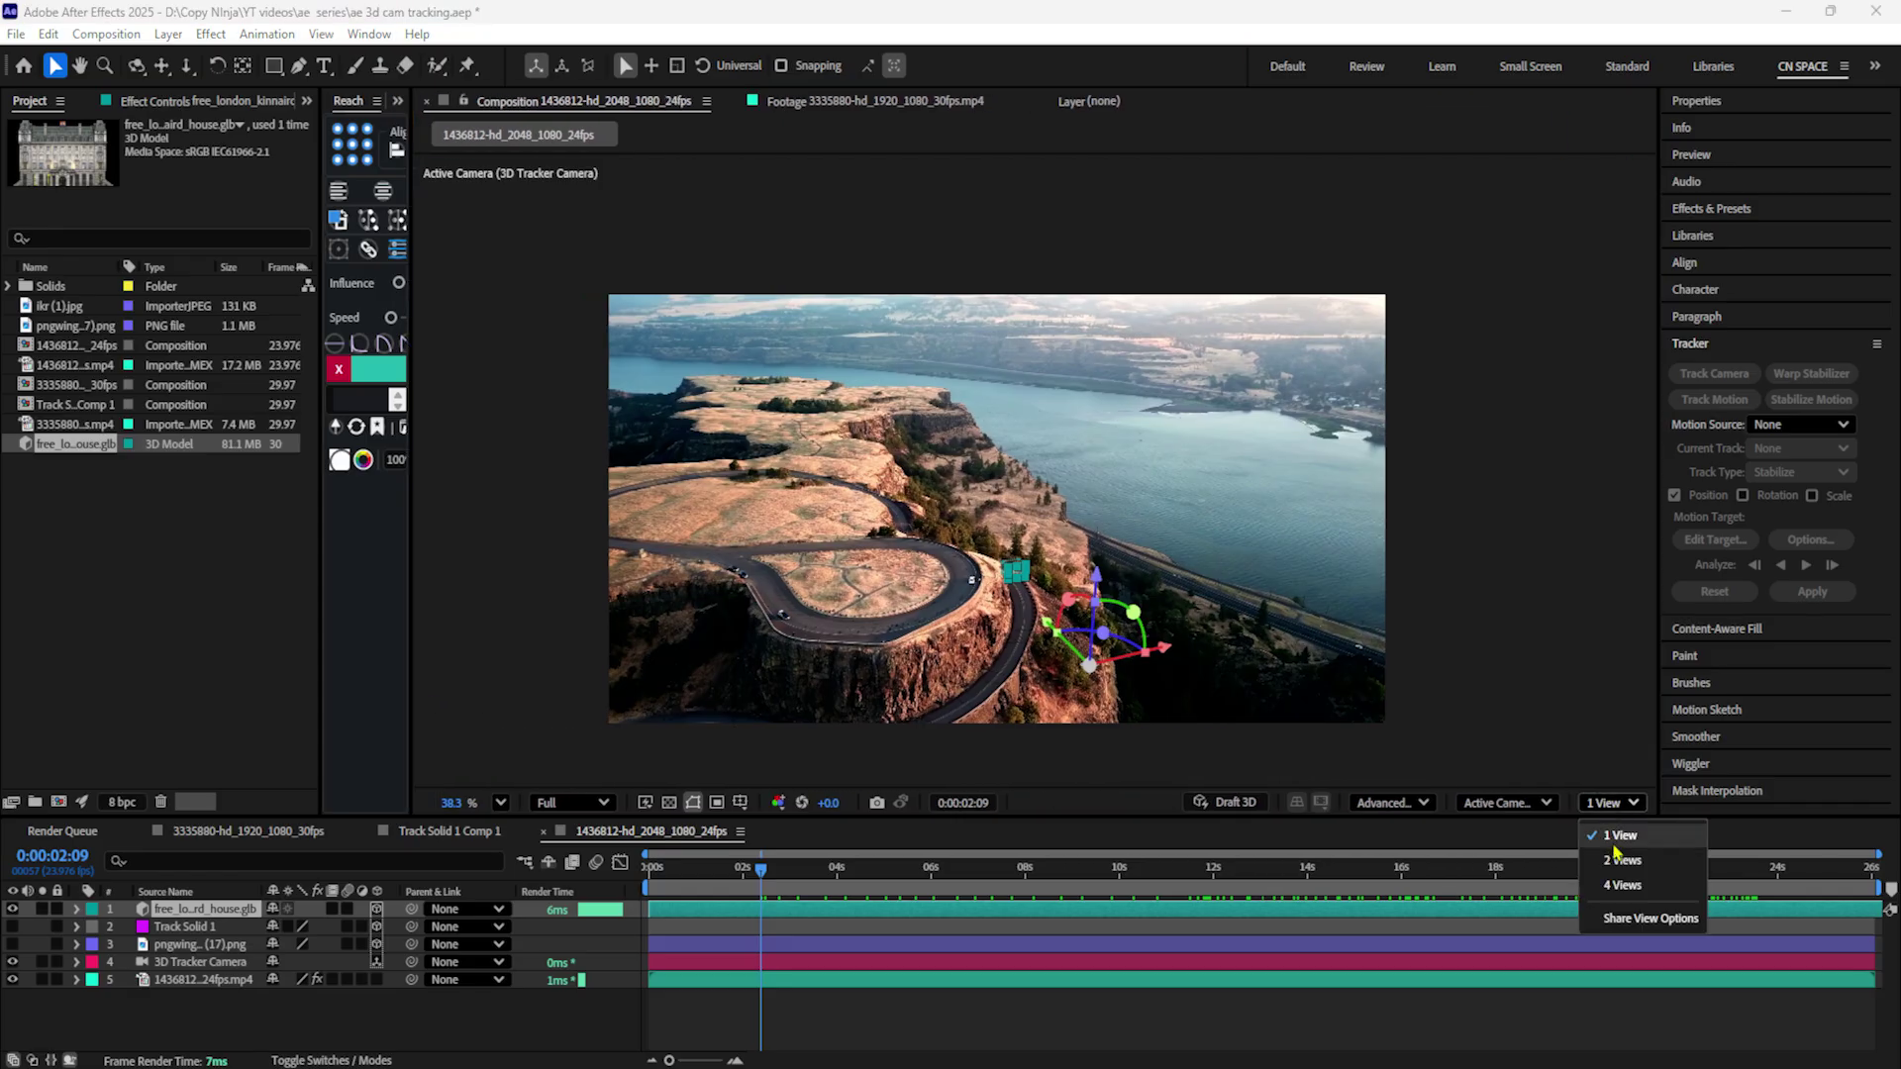
{"action": "left_click", "coordinate": [1621, 859]}
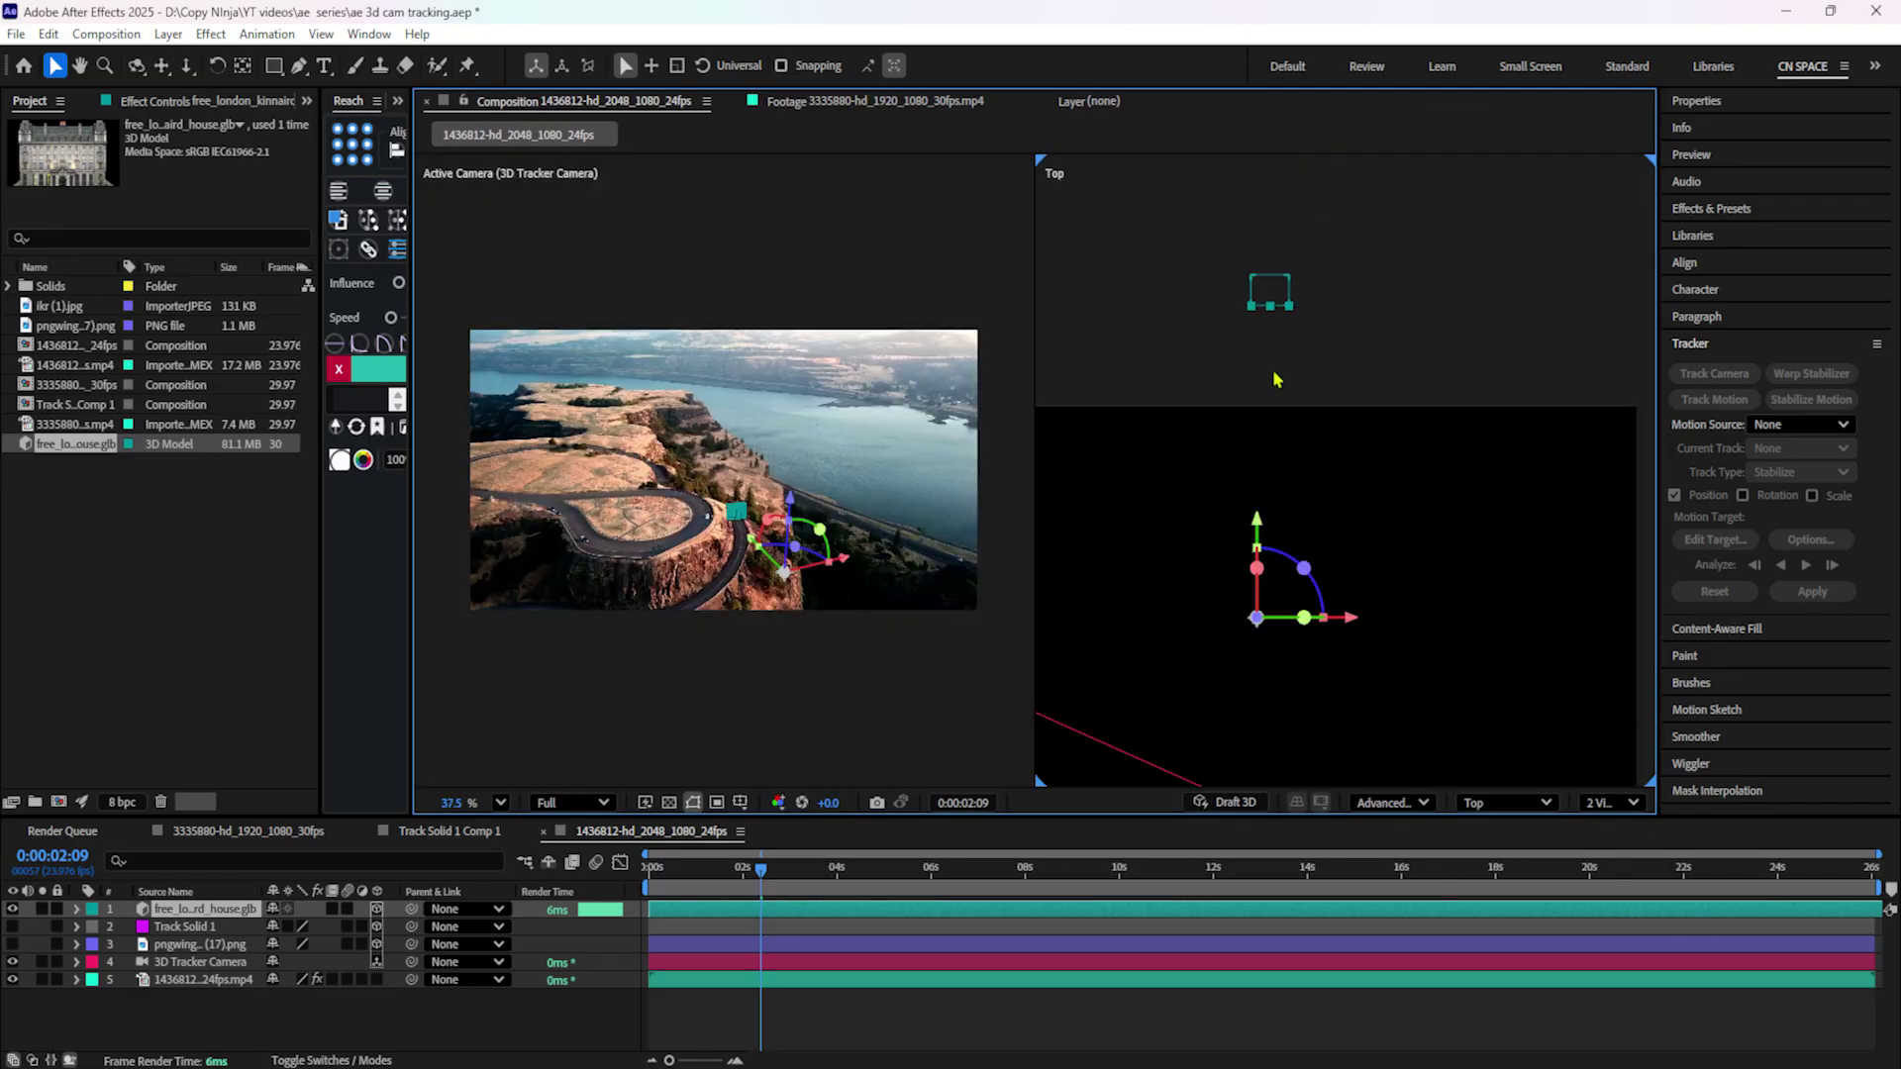
Move the house model's anchor point onto the building in the Top view with the Pan Behind tool, and restore the single view.
{"action": "left_click", "coordinate": [244, 75]}
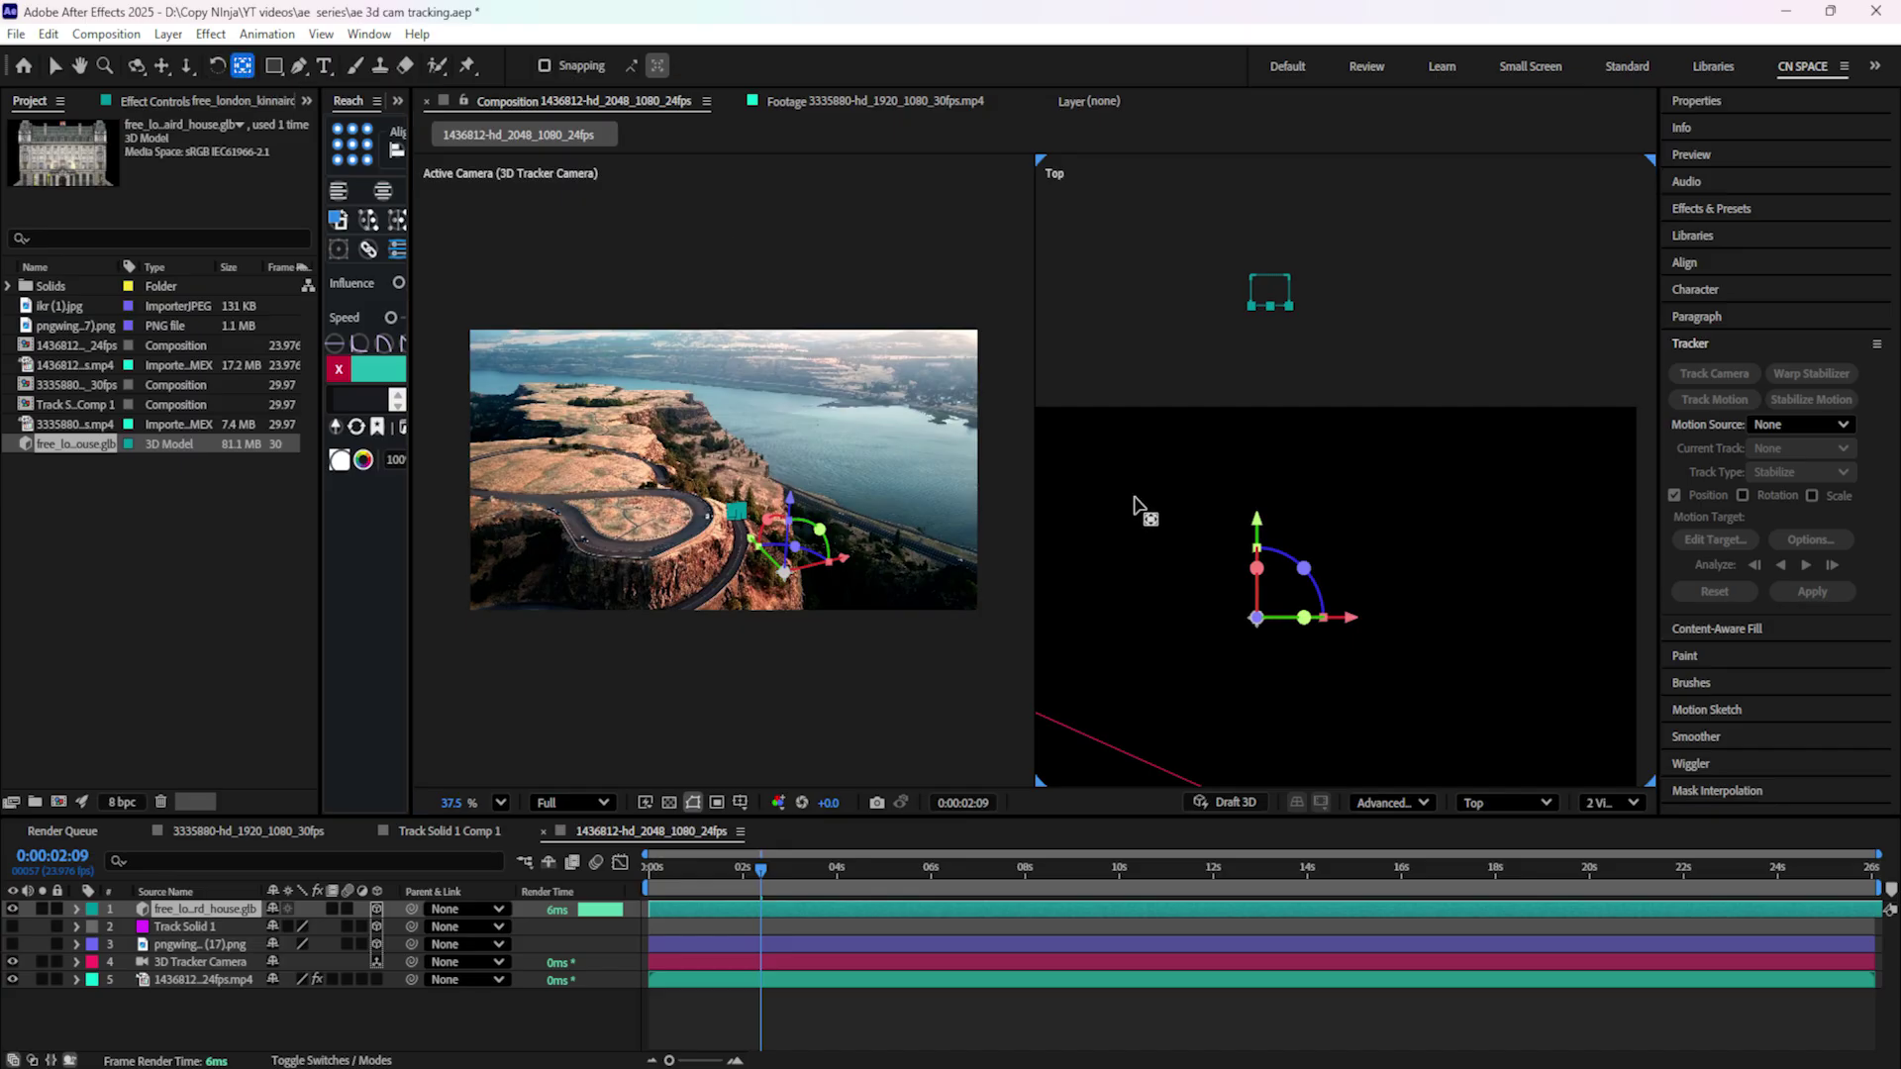
{"action": "left_click_drag", "start_coordinate": [1256, 539], "coordinate": [1309, 174]}
{"action": "left_click_drag", "start_coordinate": [1363, 297], "coordinate": [1377, 300]}
{"action": "scroll", "coordinate": [1376, 300], "scroll_direction": "up", "scroll_amount": 6}
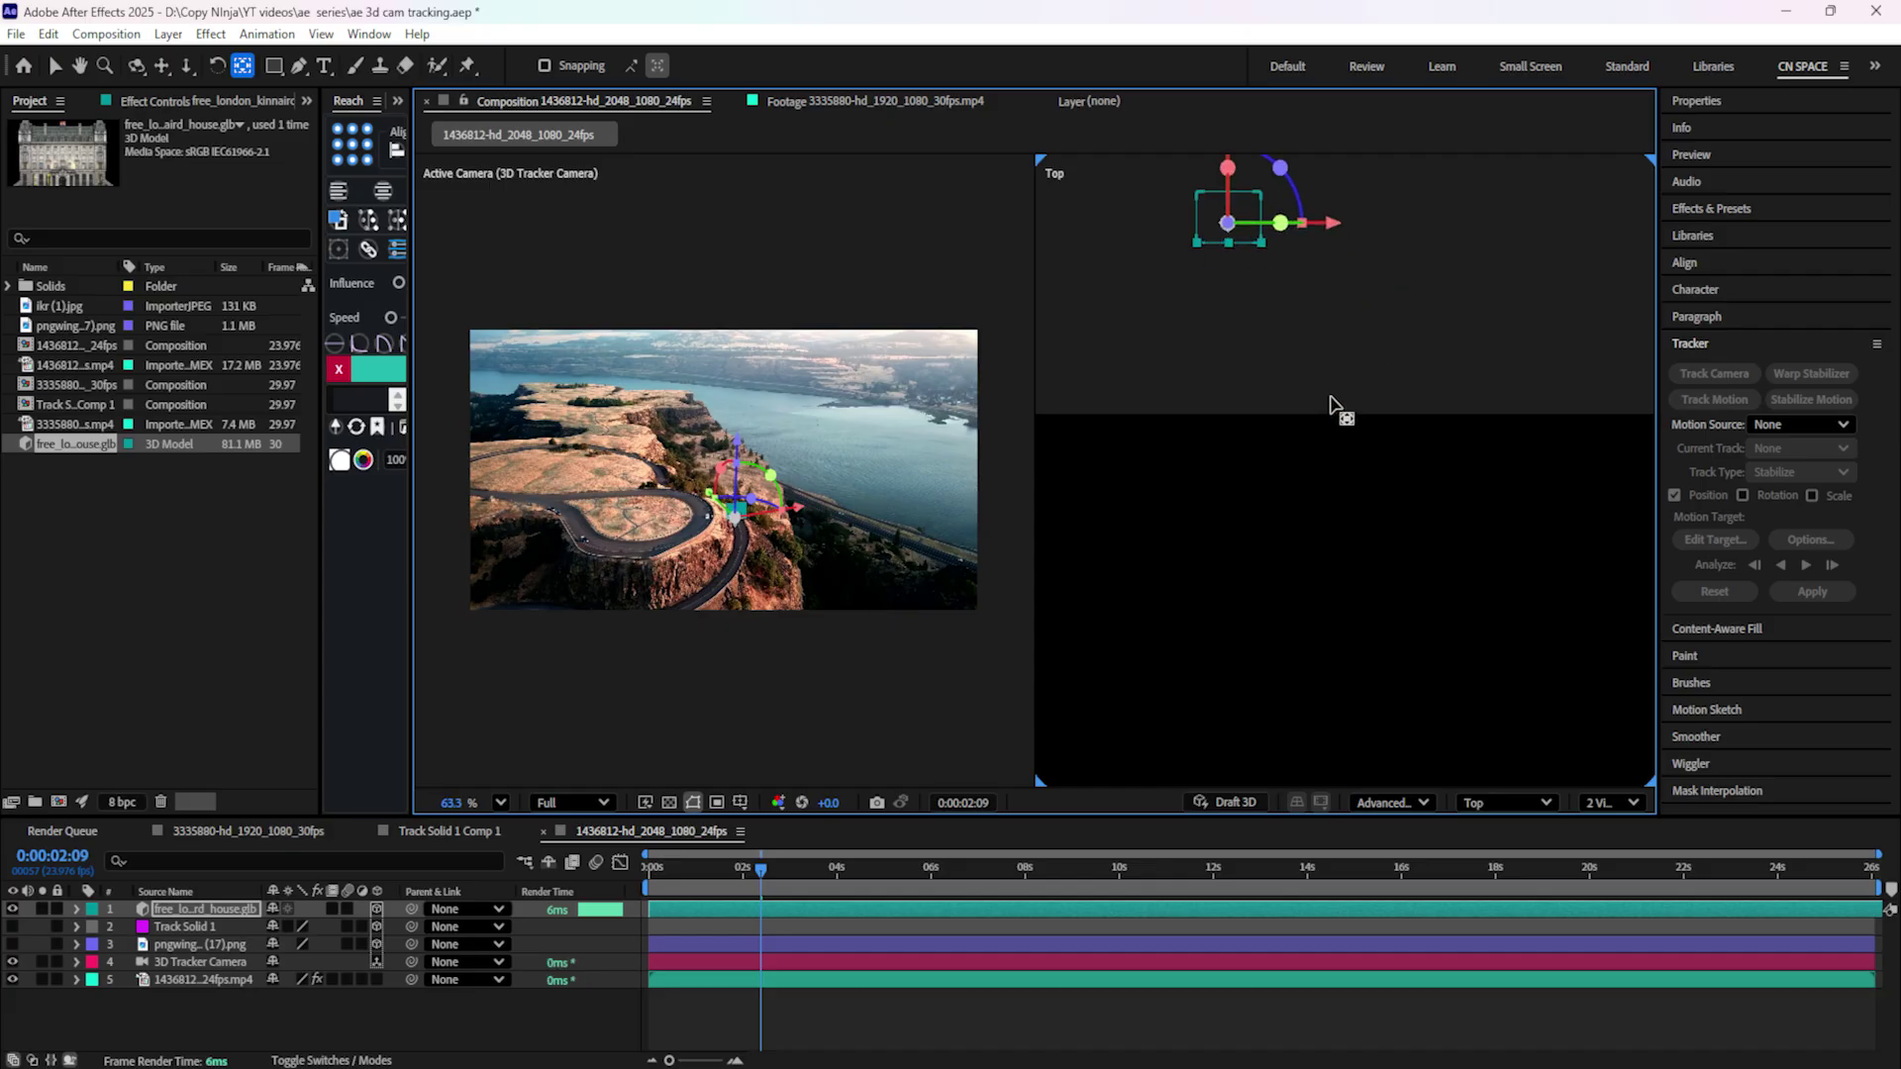
{"action": "left_click_drag", "start_coordinate": [1199, 247], "coordinate": [1198, 228]}
{"action": "left_click", "coordinate": [1609, 802]}
{"action": "left_click", "coordinate": [1599, 827]}
Use Track Solid 1 as the position reference and place the visible house model at position 0.0, 0.0, -0.0 inside the road loop.
{"action": "scroll", "coordinate": [969, 641], "scroll_direction": "up", "scroll_amount": 4}
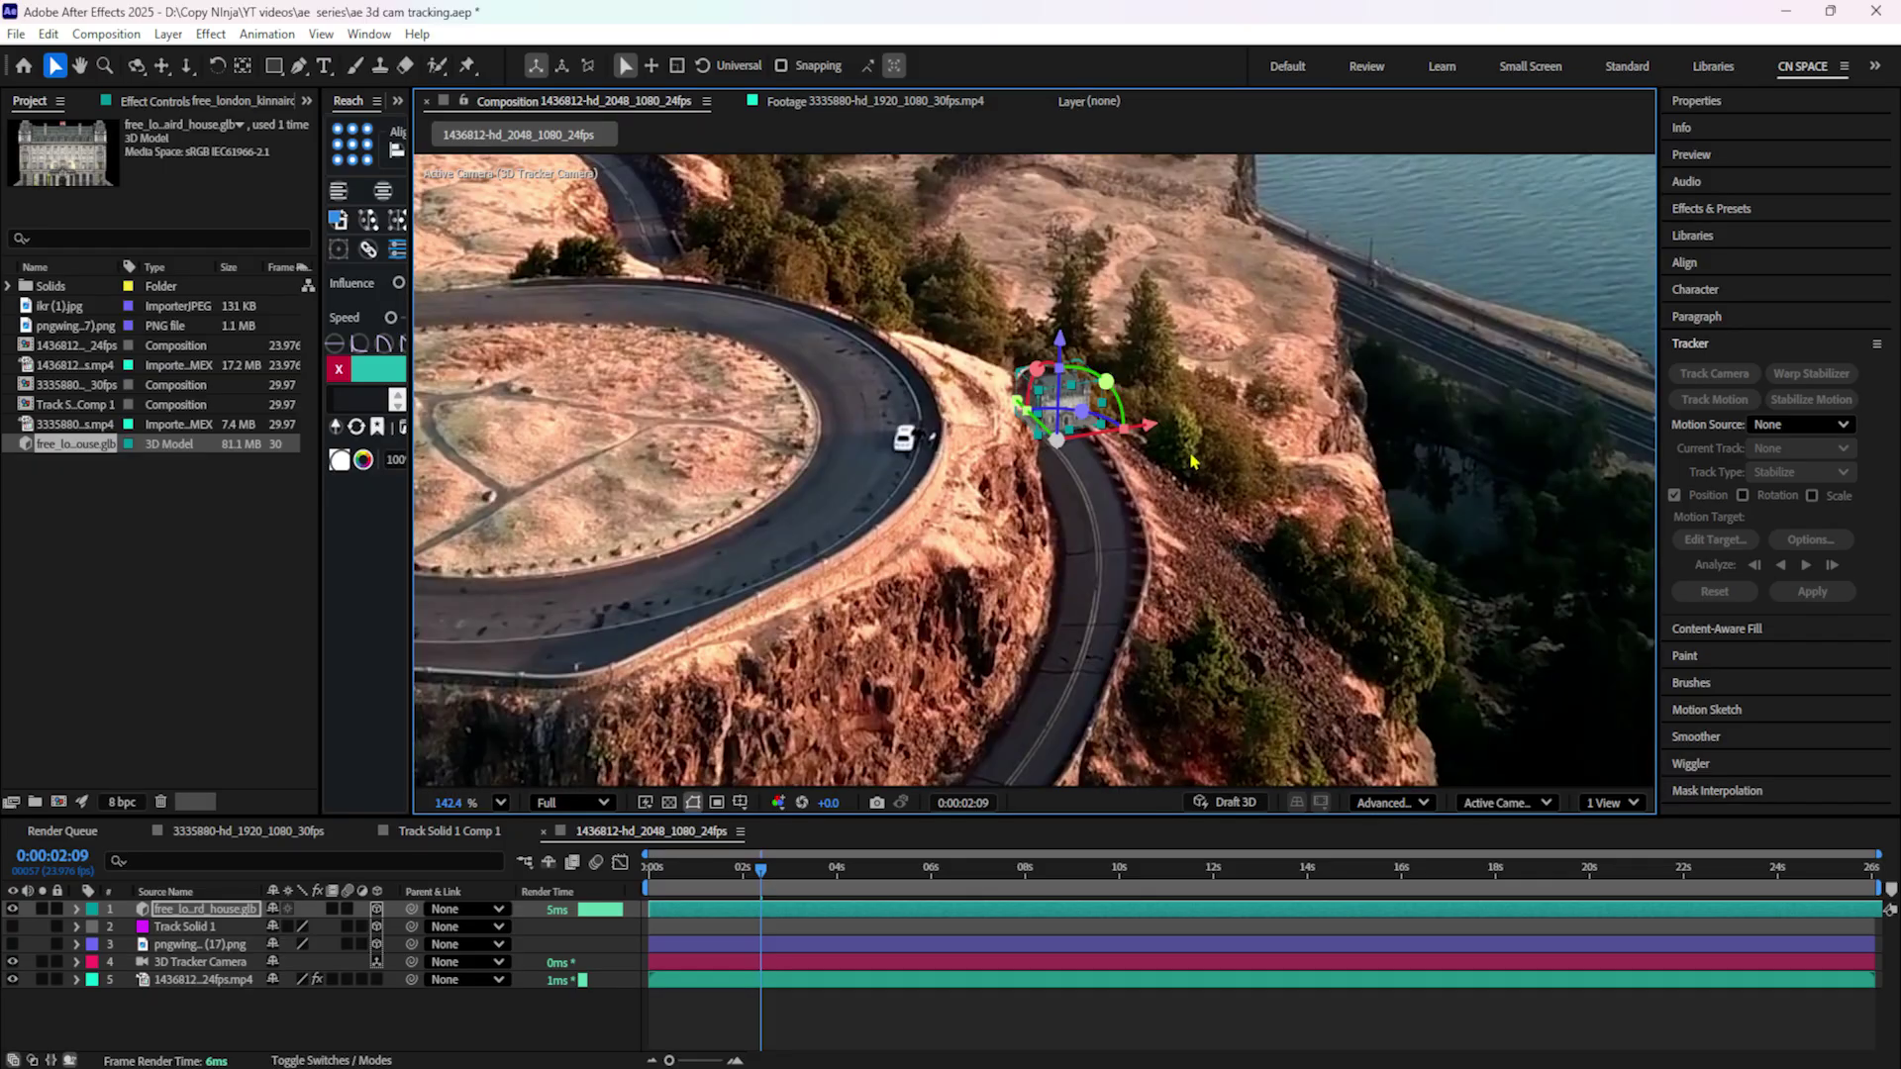
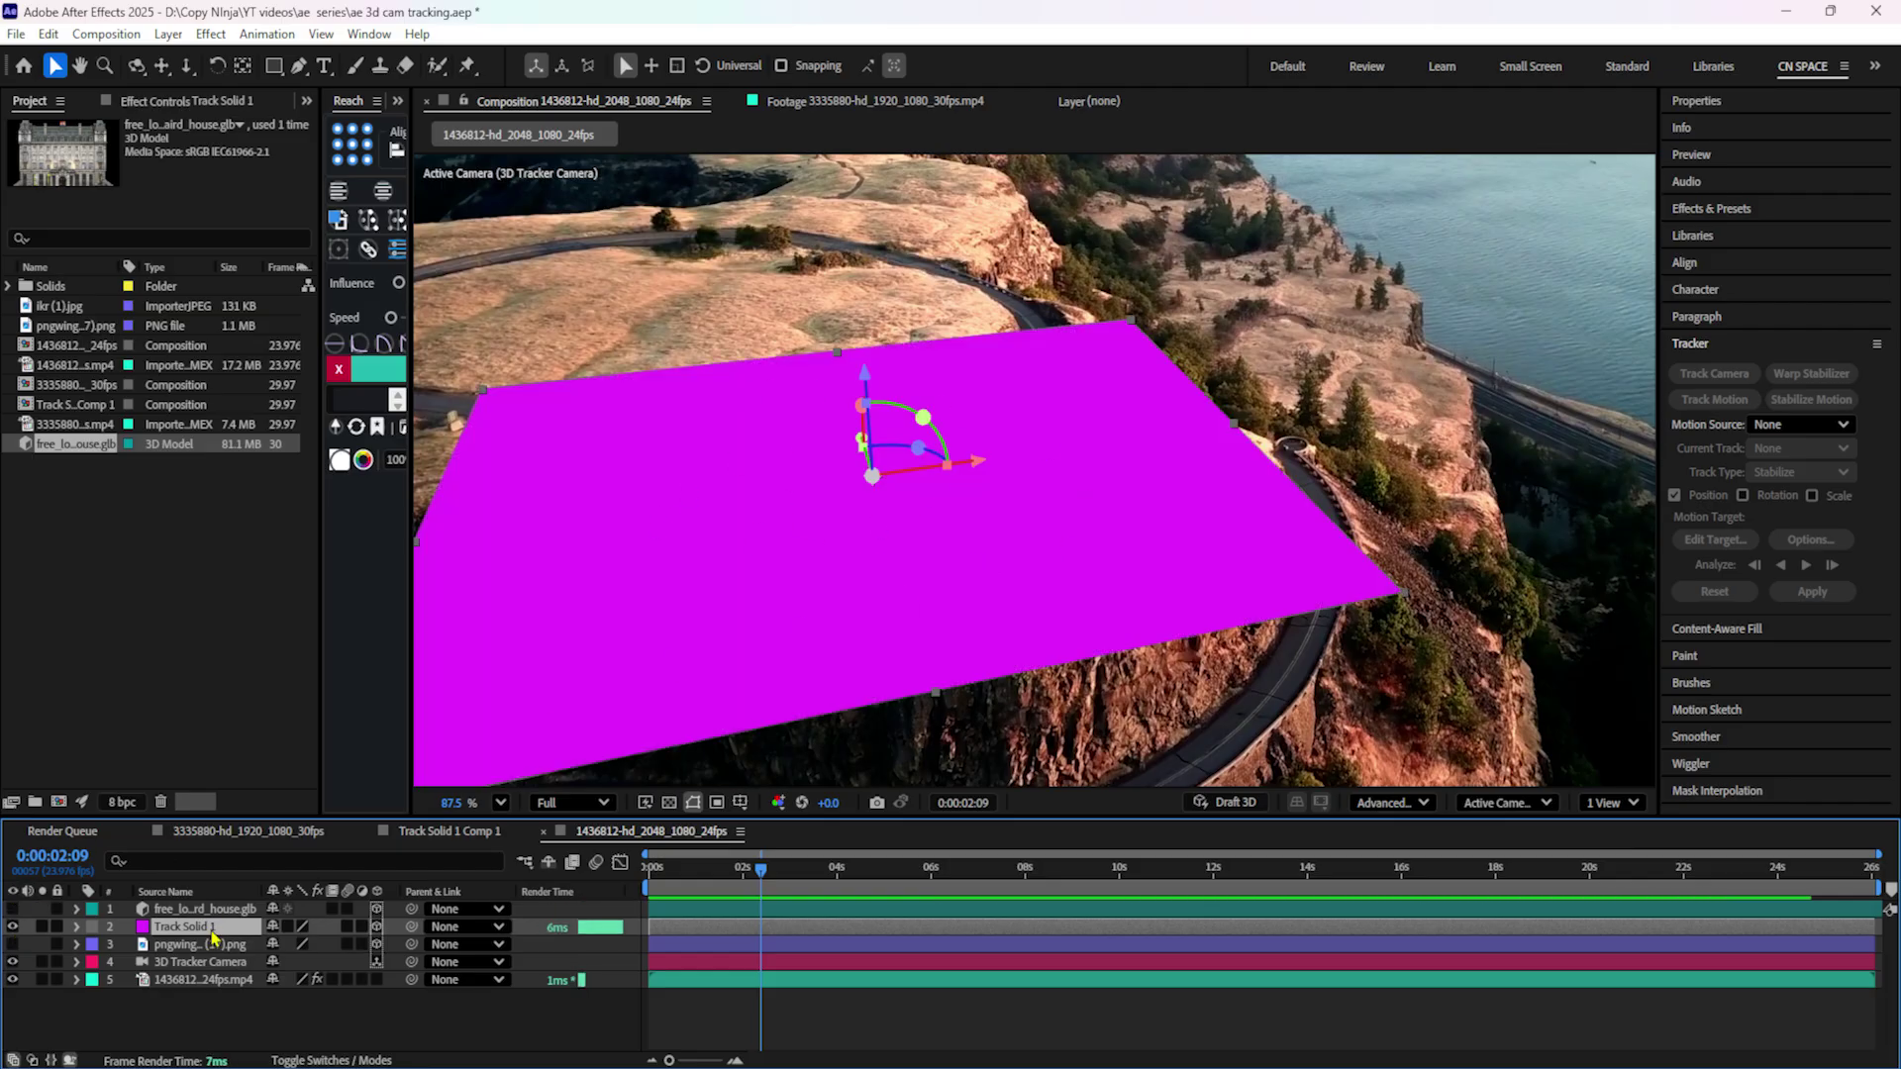
{"action": "key", "text": "p"}
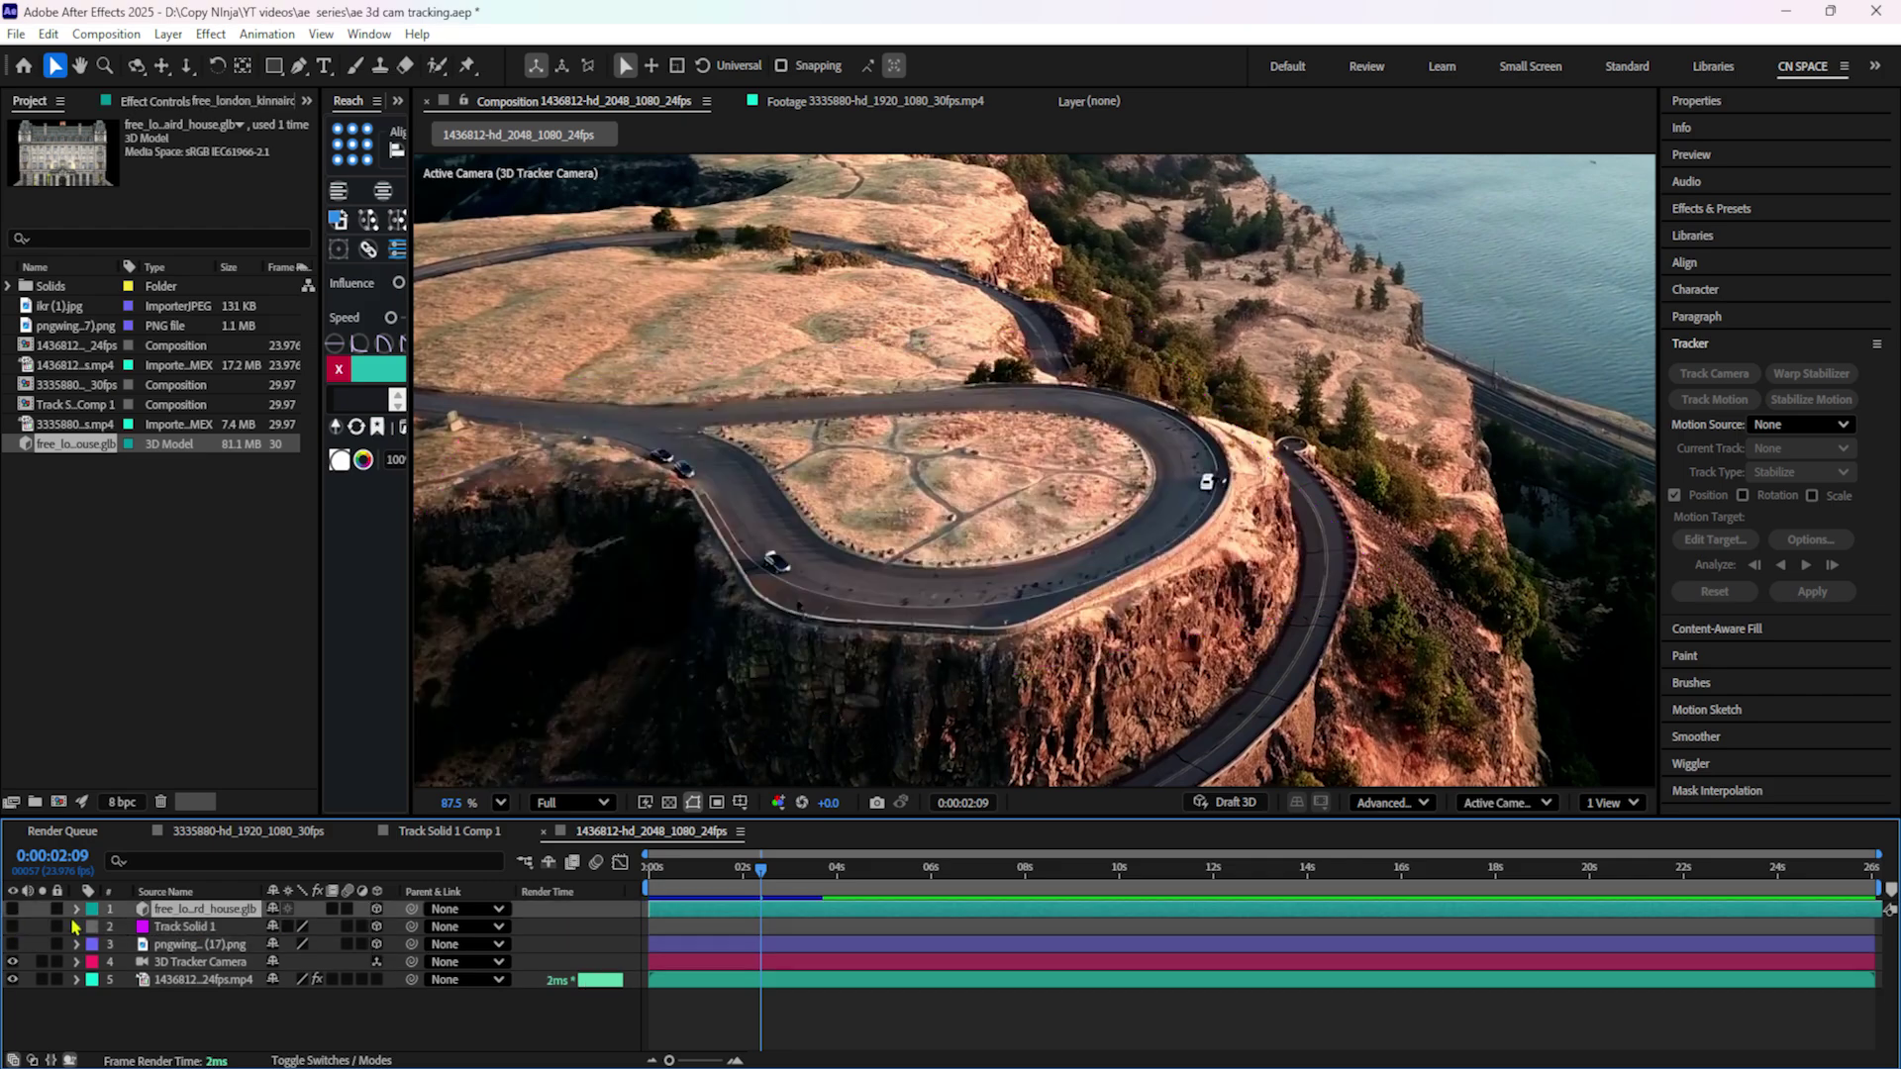
{"action": "left_click", "coordinate": [241, 909]}
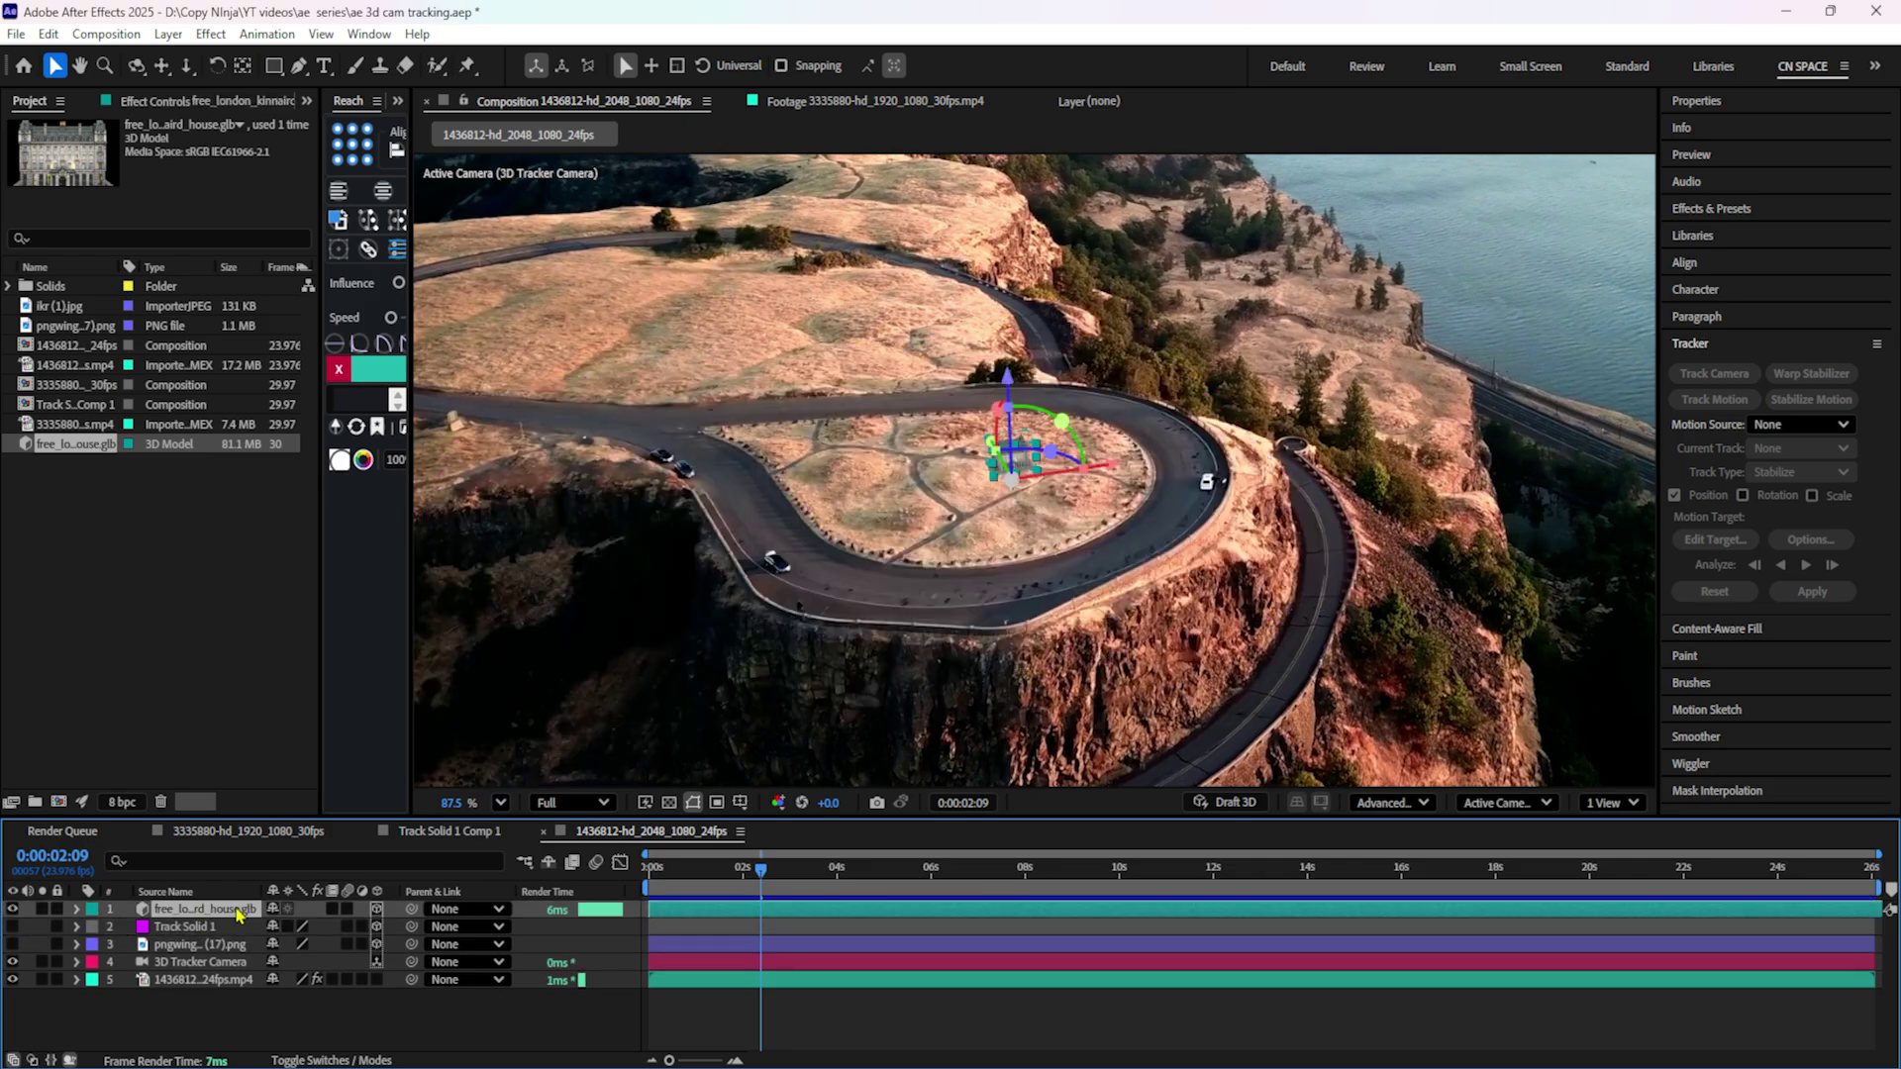
{"action": "key", "text": "p"}
{"action": "type", "text": "0.0,0.0,-0.0"}
{"action": "scroll", "coordinate": [883, 436], "scroll_direction": "up", "scroll_amount": 1}
{"action": "left_click", "coordinate": [883, 435]}
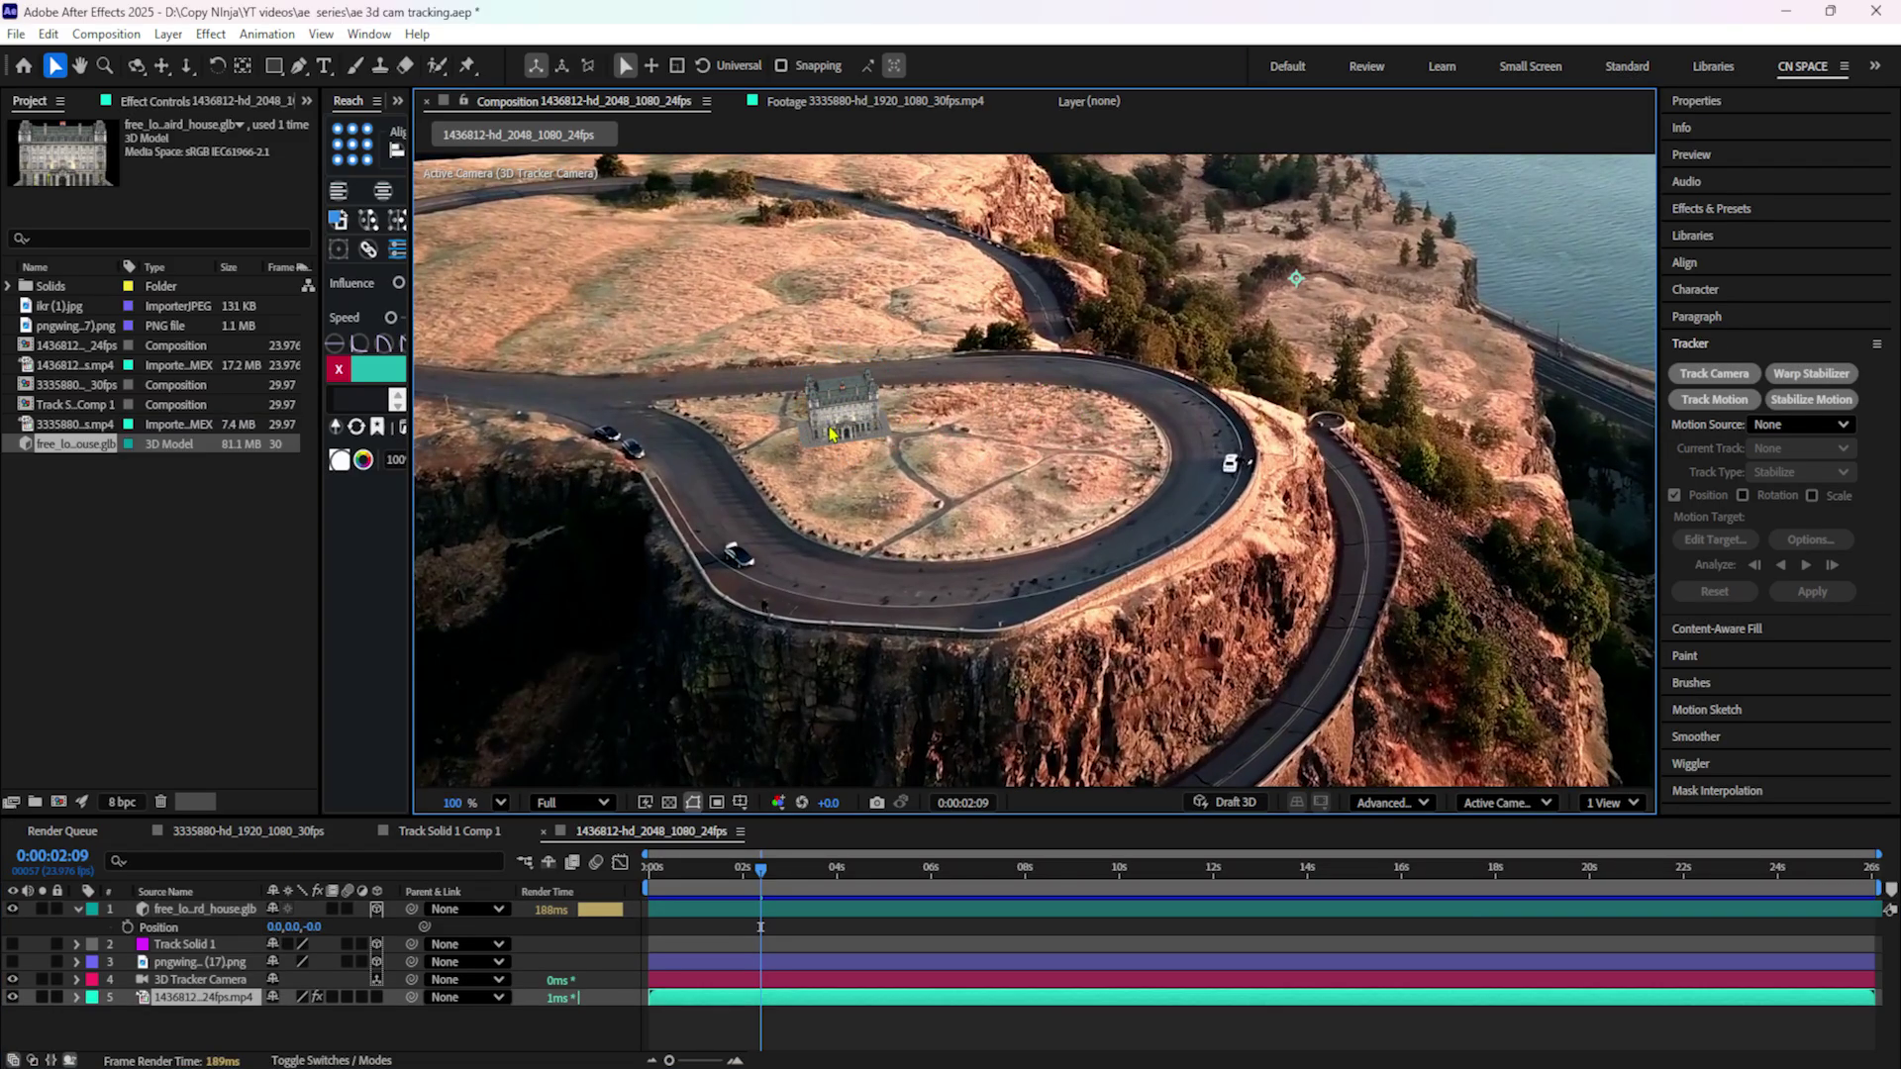
Scrub to 0:00:13:08 and scale the house model up to 295%.
{"action": "left_click_drag", "start_coordinate": [699, 861], "coordinate": [1275, 869]}
{"action": "left_click", "coordinate": [216, 909]}
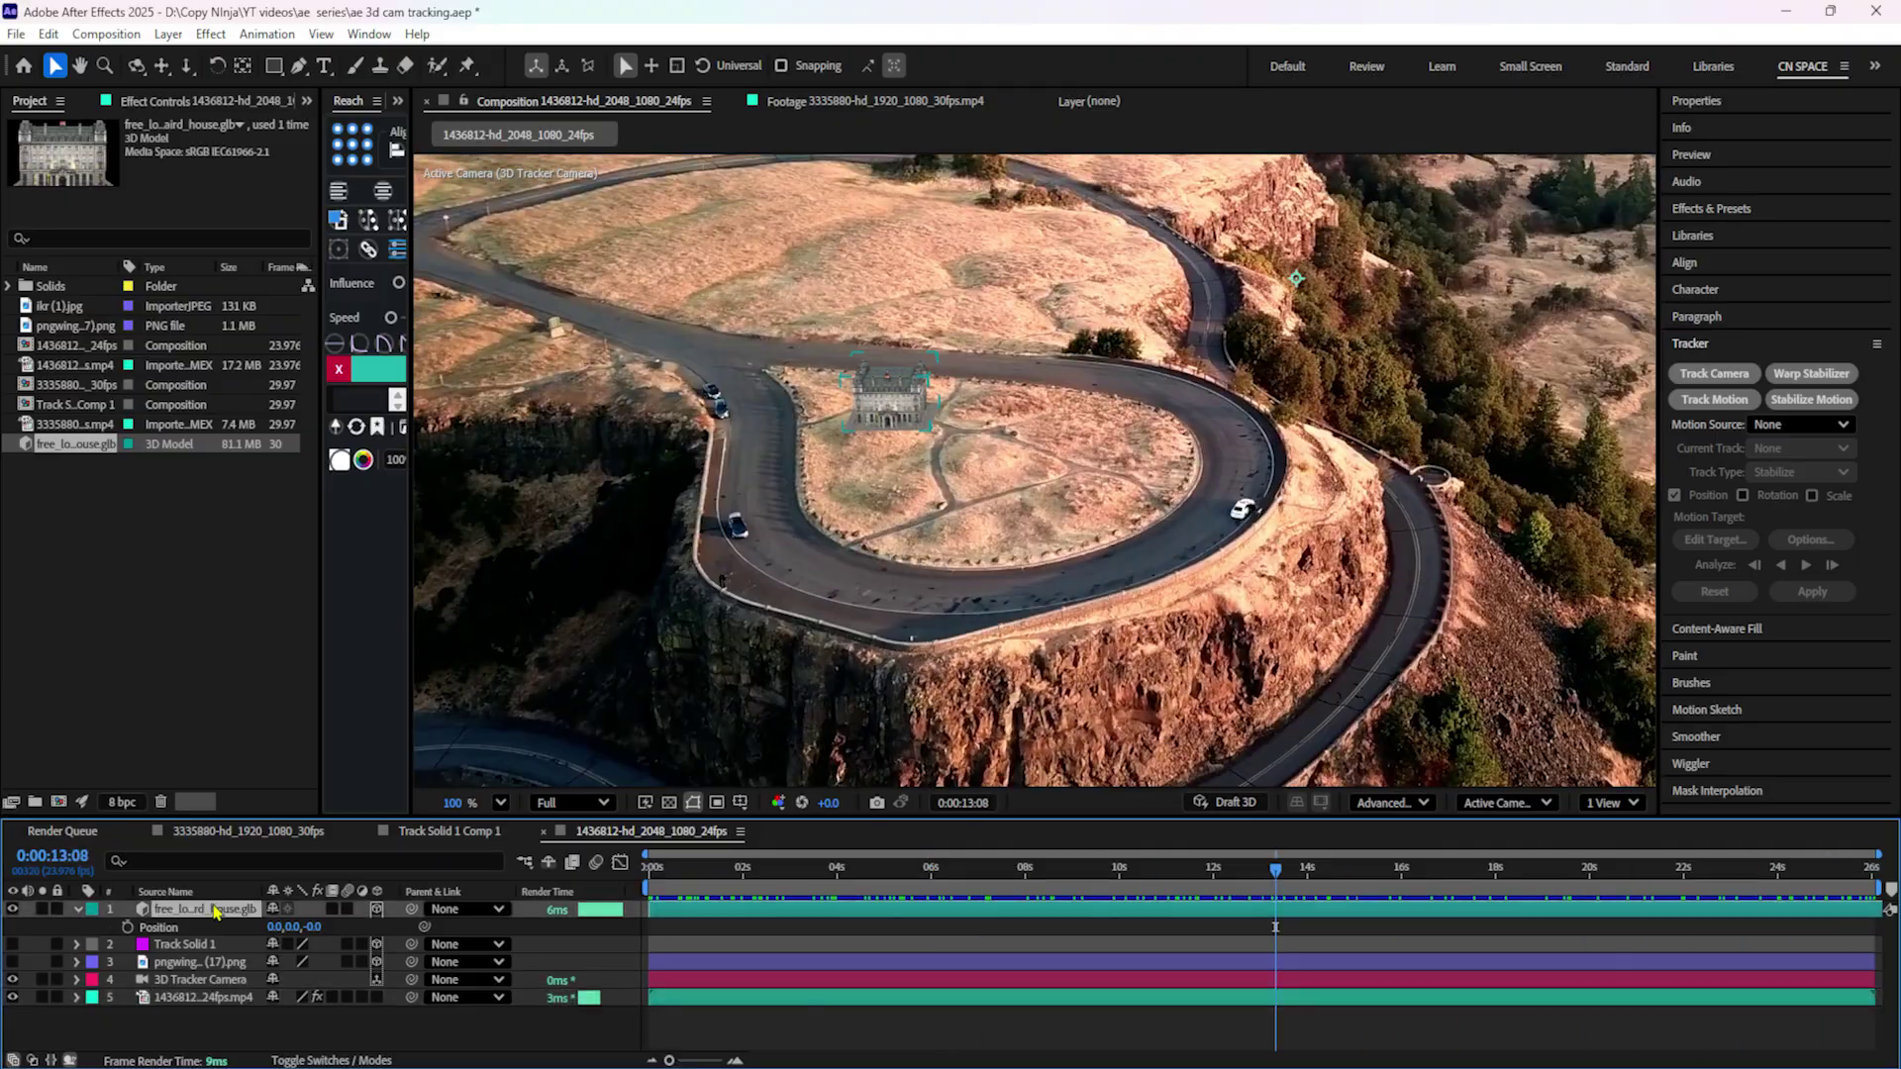
{"action": "key", "text": "s"}
{"action": "left_click_drag", "start_coordinate": [297, 927], "coordinate": [628, 891]}
Play the landscape composition from its first frame and scrub to 0:00:22:21 to examine how the house follows the ground.
{"action": "key", "text": "Home"}
{"action": "key", "text": "space"}
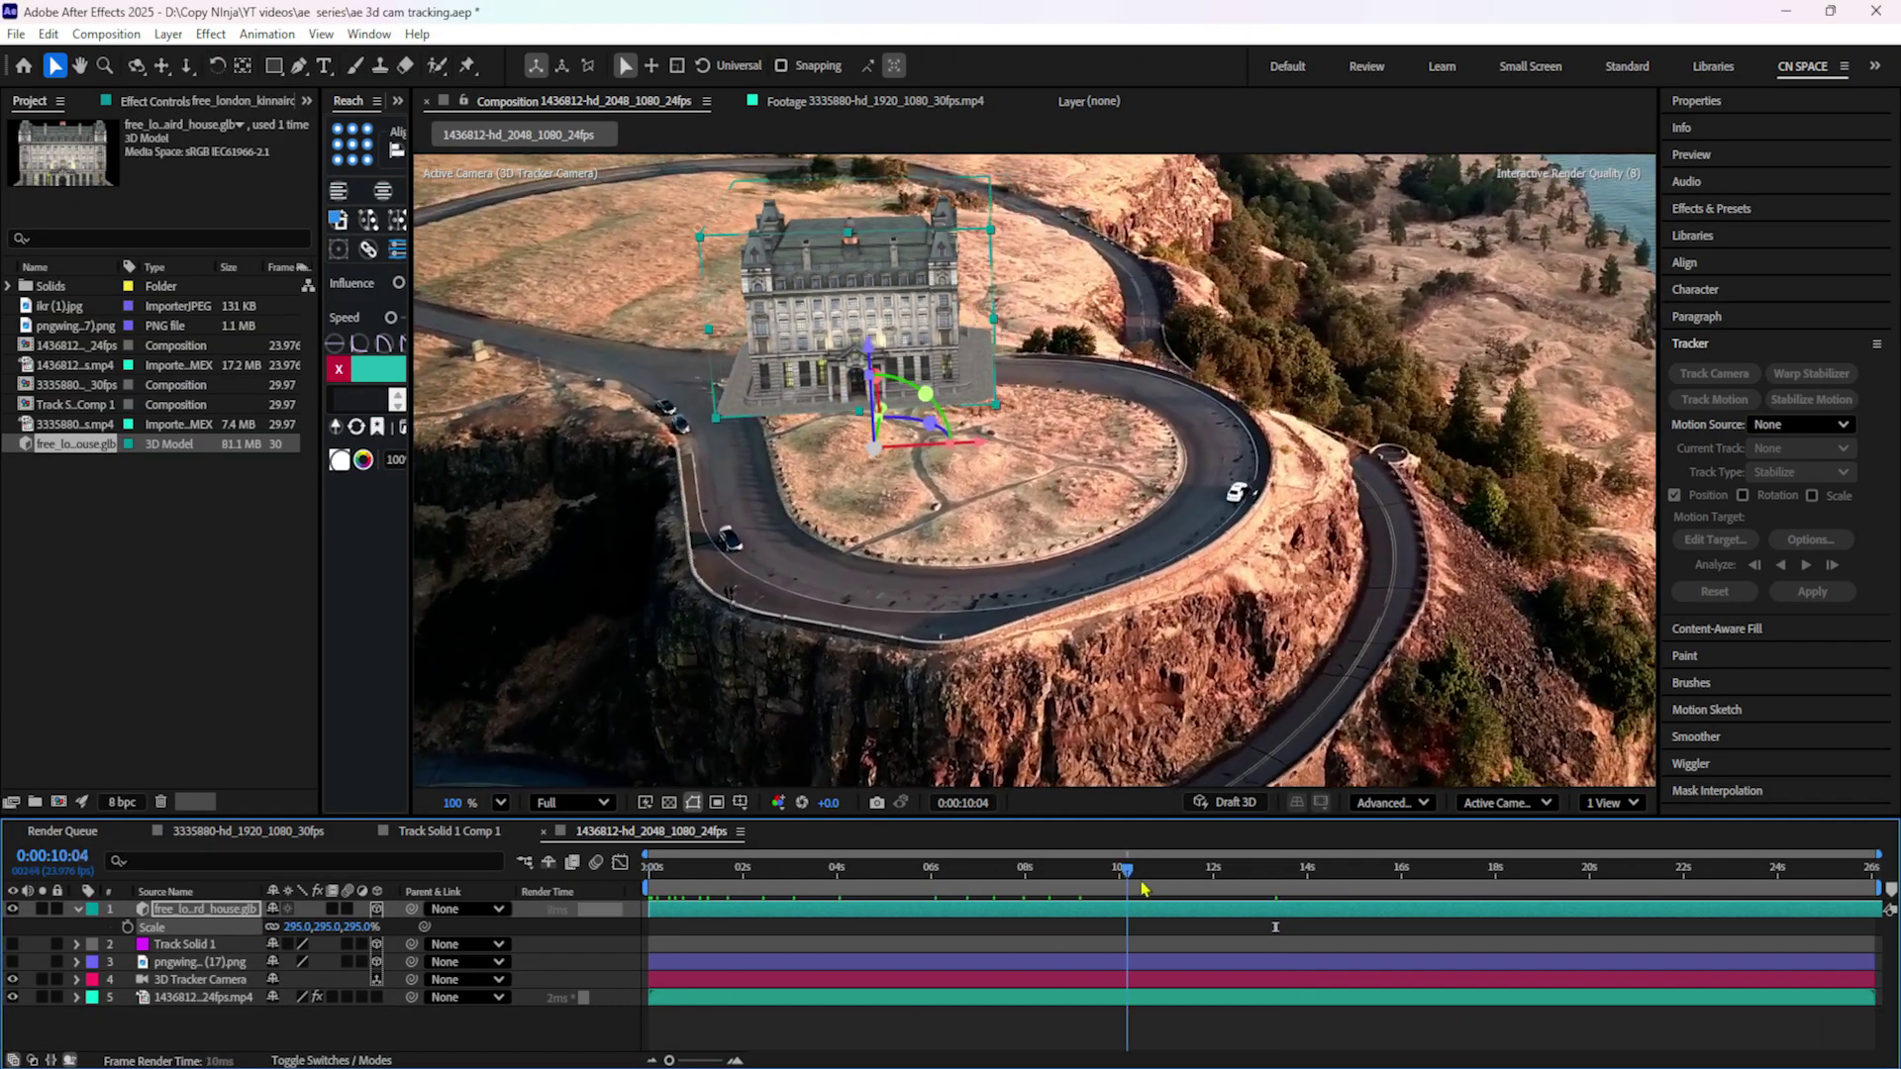
{"action": "key", "text": "space"}
{"action": "scroll", "coordinate": [884, 683], "scroll_direction": "down", "scroll_amount": 1}
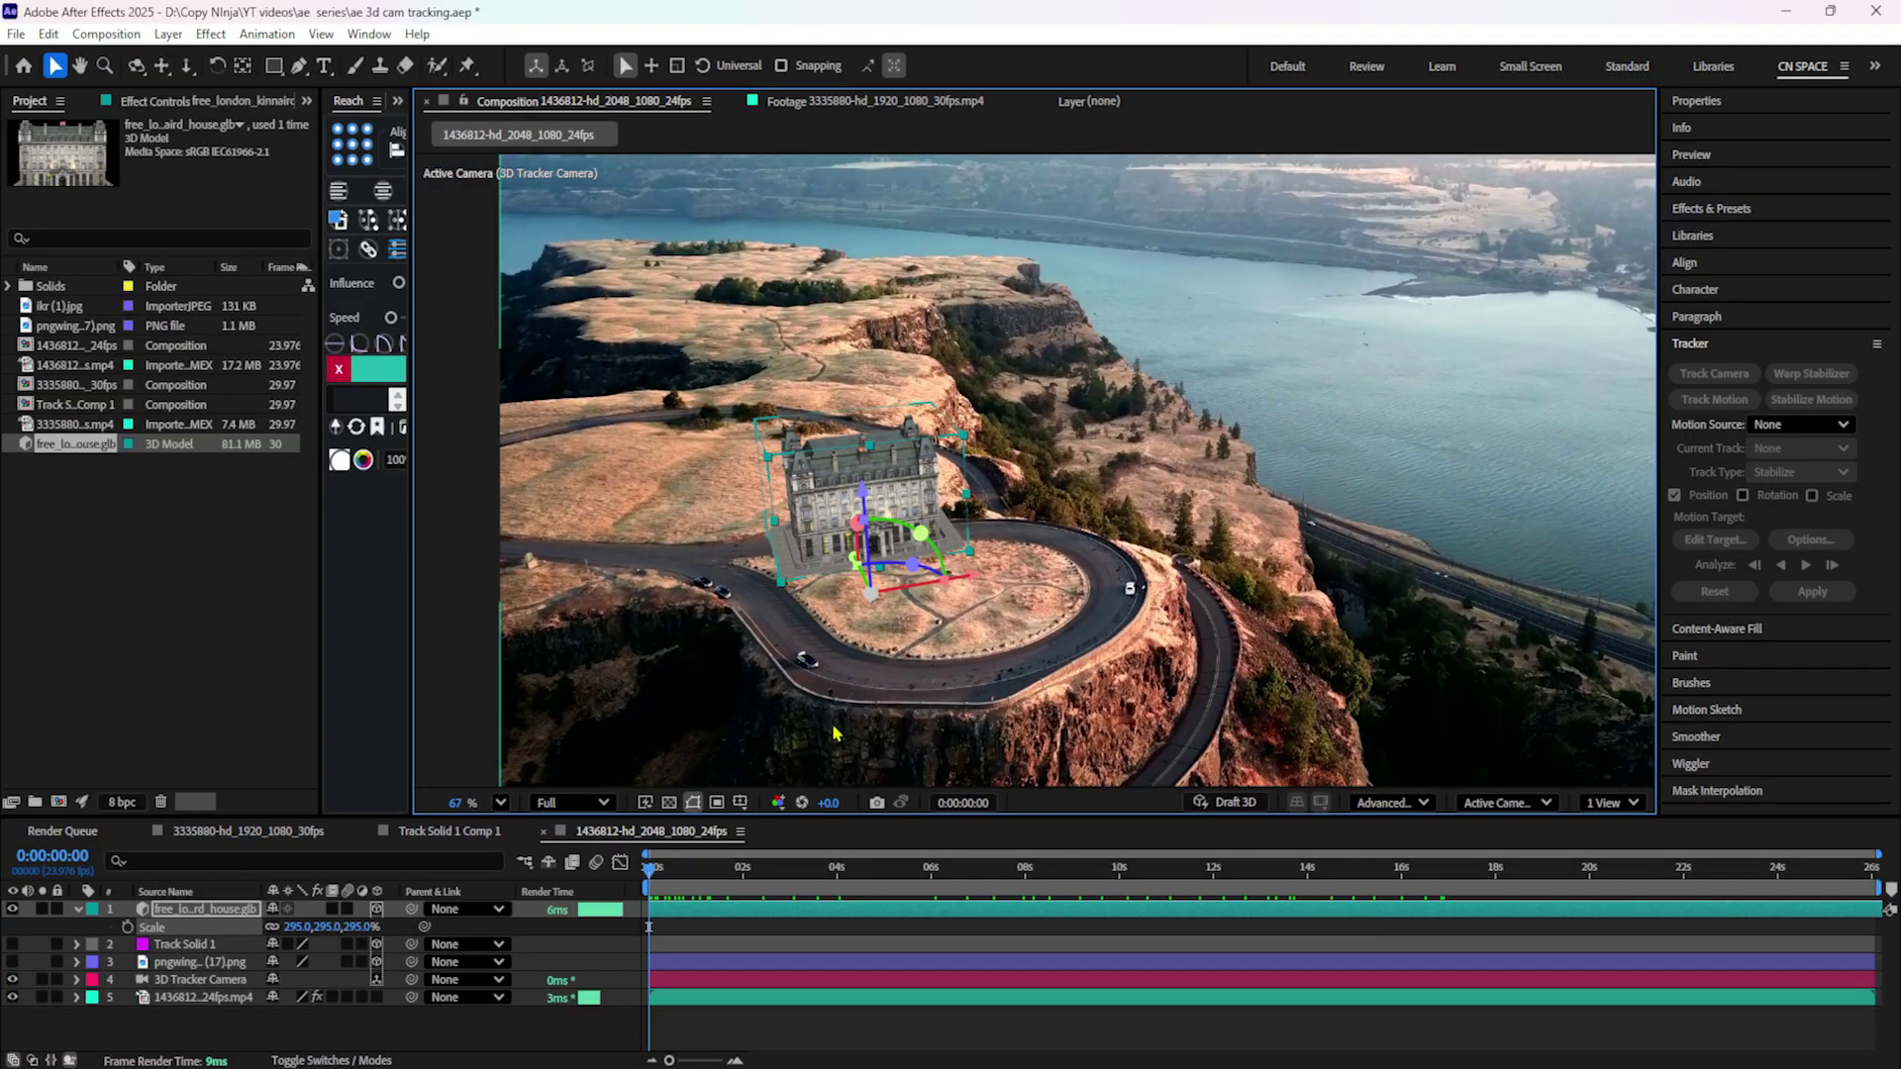
{"action": "left_click_drag", "start_coordinate": [737, 873], "coordinate": [1728, 901]}
{"action": "scroll", "coordinate": [1099, 693], "scroll_direction": "up", "scroll_amount": 1}
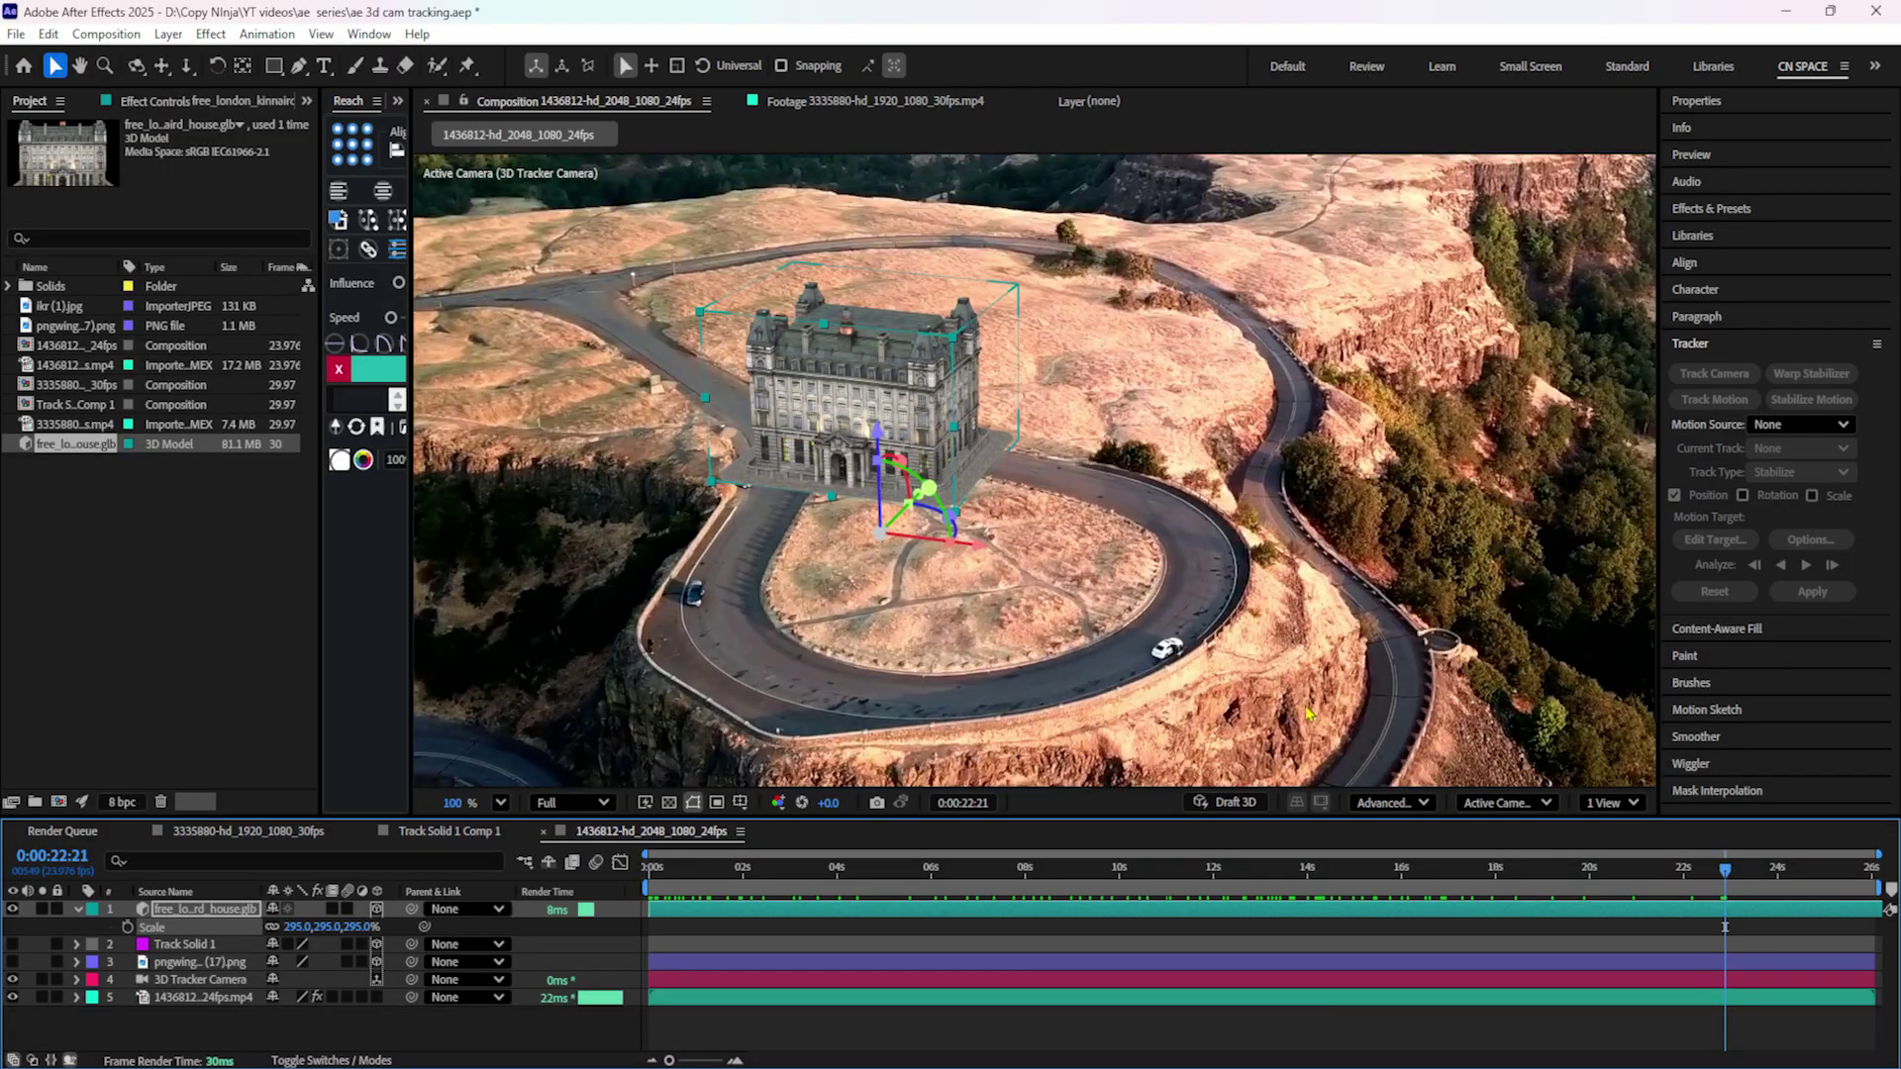
Scrub to 0:00:03:21 and move the house model along its axes onto the ground inside the road loop.
{"action": "left_click_drag", "start_coordinate": [1193, 896], "coordinate": [1743, 927]}
{"action": "left_click_drag", "start_coordinate": [877, 433], "coordinate": [866, 495]}
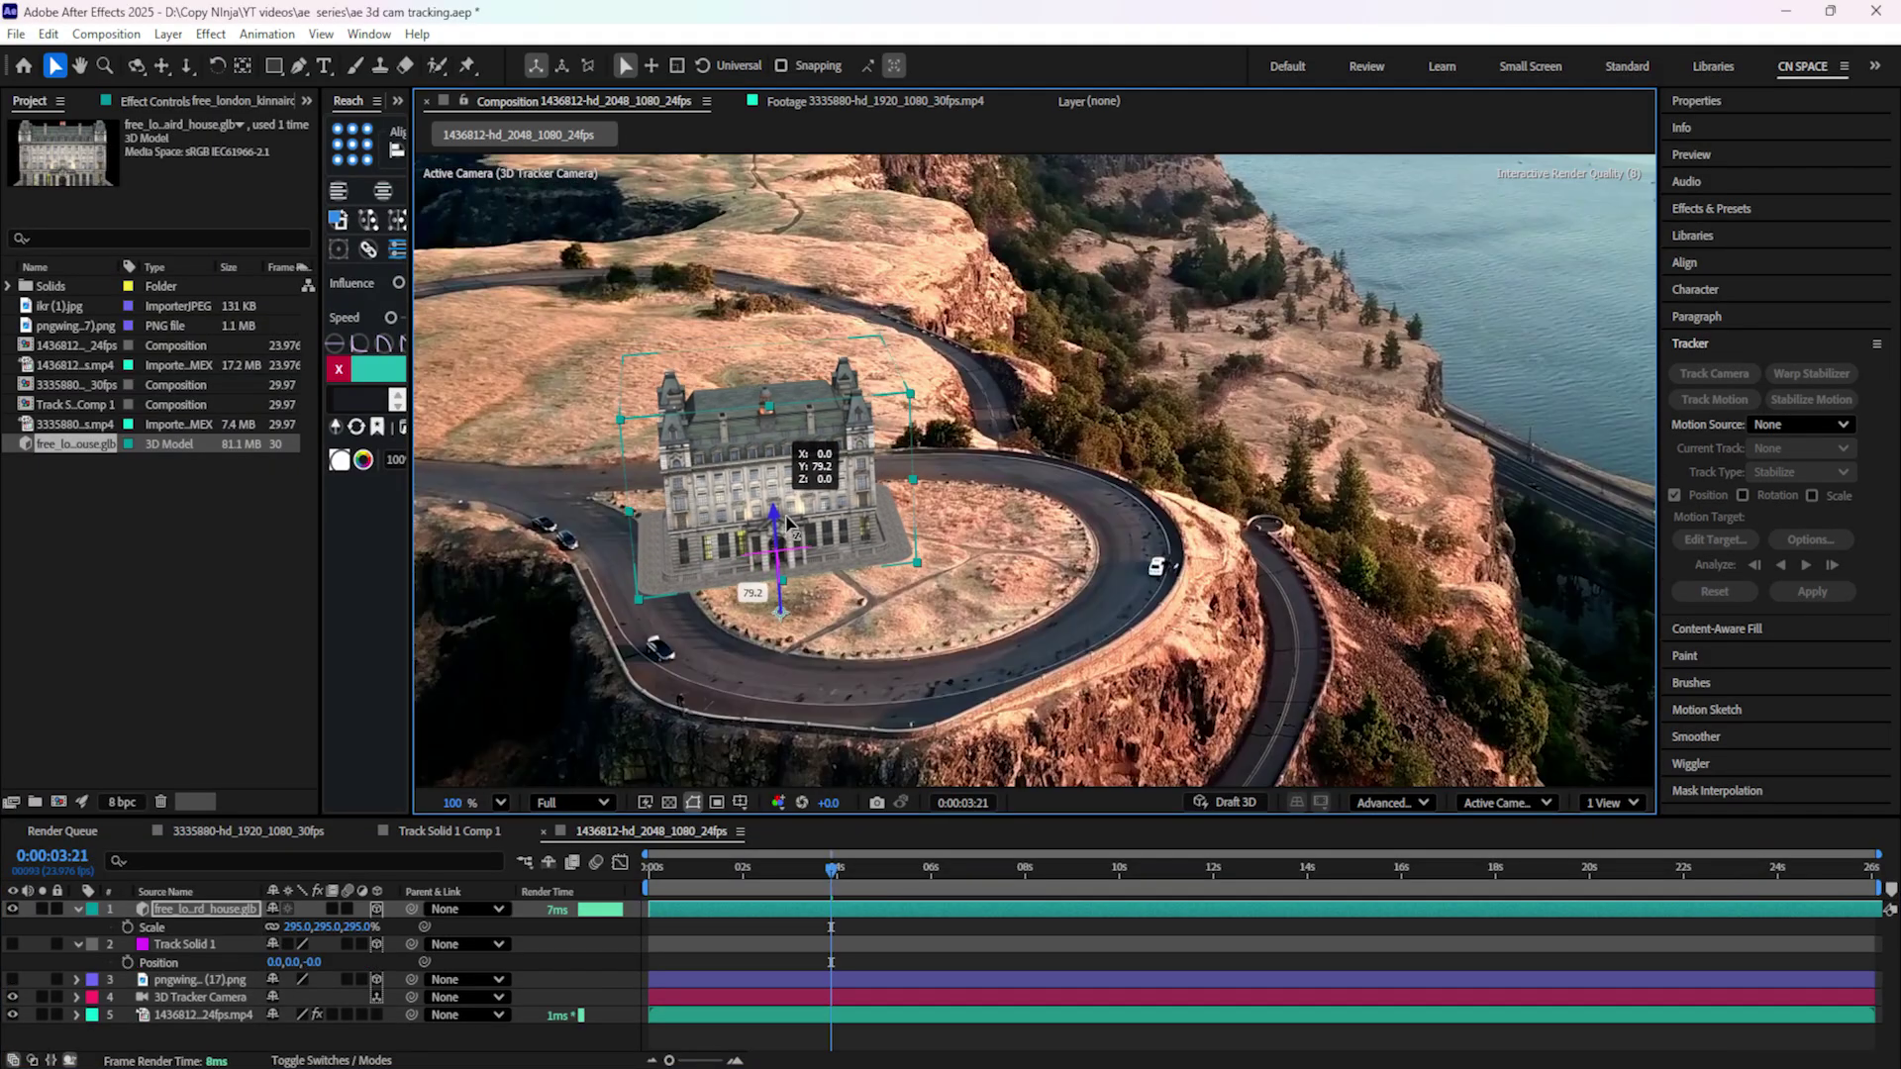
{"action": "left_click_drag", "start_coordinate": [787, 545], "coordinate": [790, 538]}
{"action": "left_click_drag", "start_coordinate": [876, 609], "coordinate": [958, 631]}
{"action": "left_click", "coordinate": [958, 634]}
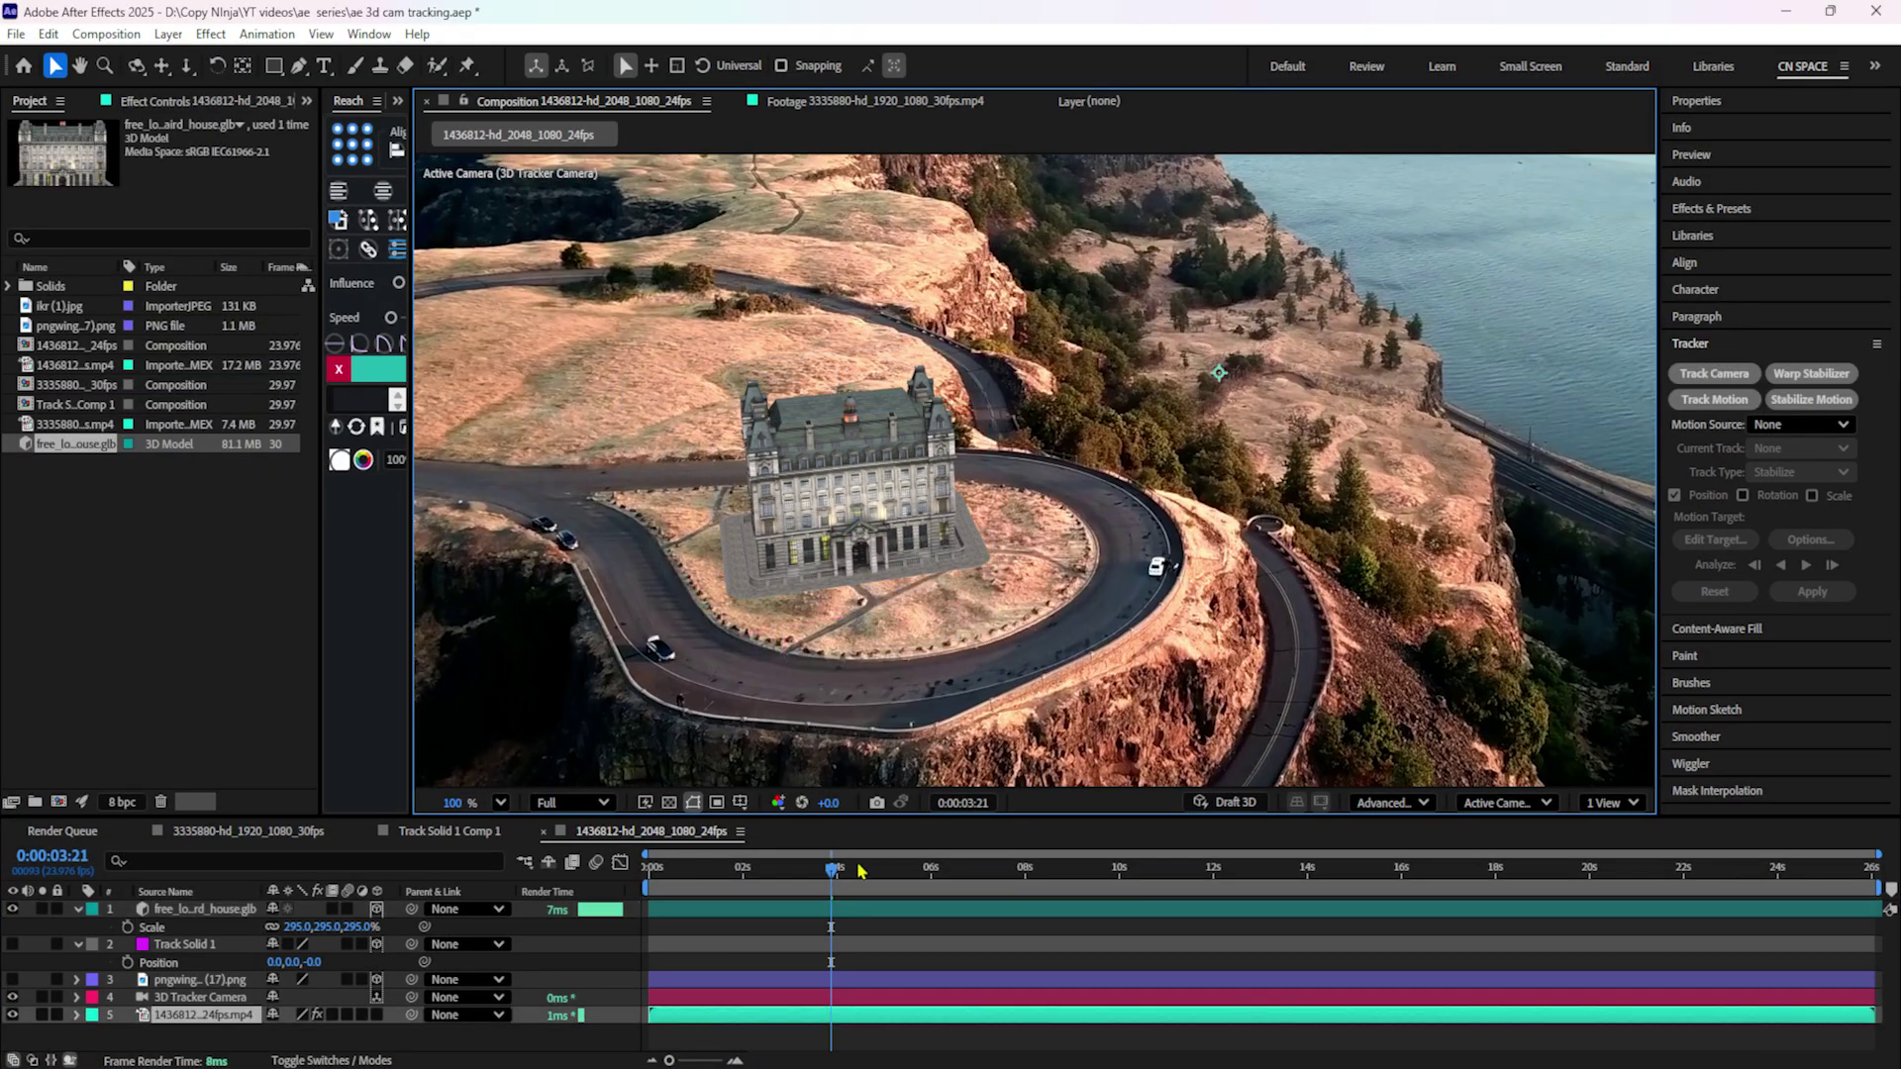
Play the landscape composition and scrub to 0:00:22:23 to examine how the house sticks to the ground.
{"action": "key", "text": "End"}
{"action": "key", "text": "space"}
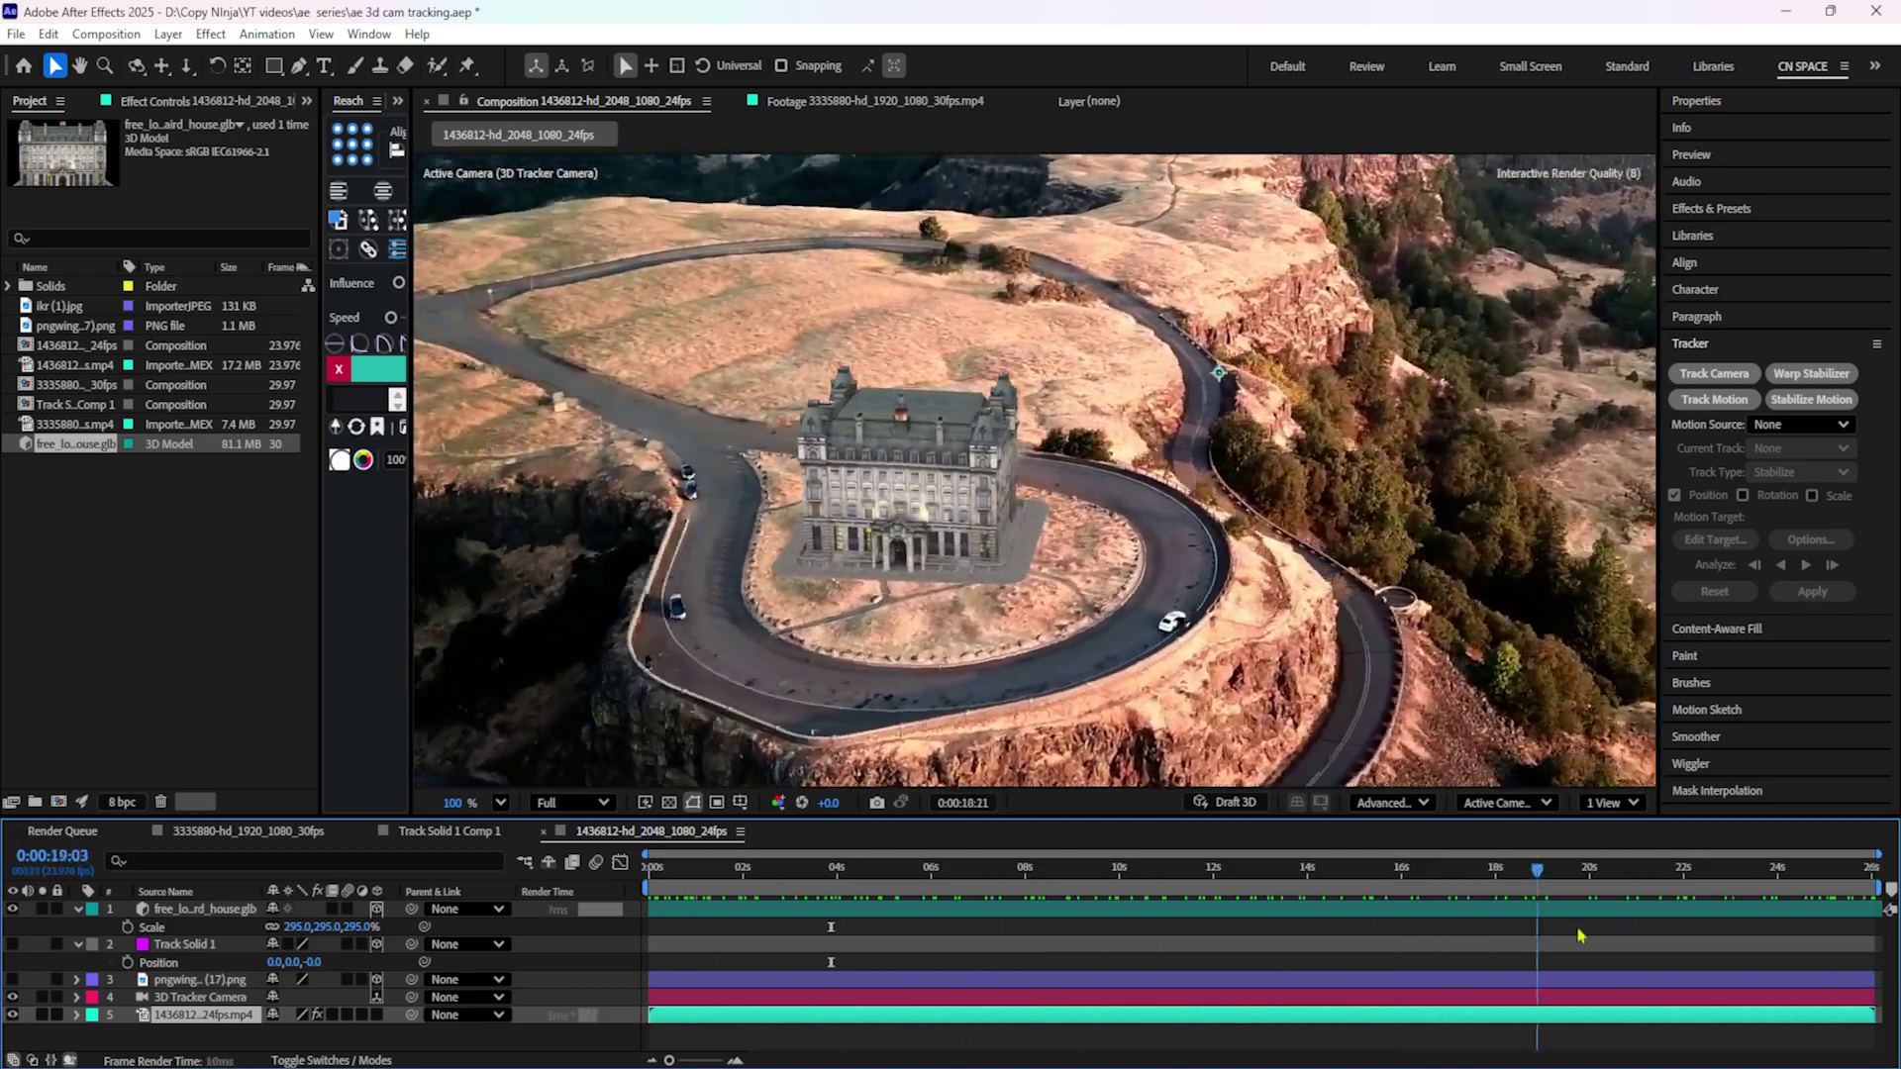
{"action": "key", "text": "space"}
{"action": "left_click_drag", "start_coordinate": [907, 869], "coordinate": [1691, 889]}
Show the composition in two views and set the second one from Top to Right, framed on the selected house model.
{"action": "key", "text": "KP_1"}
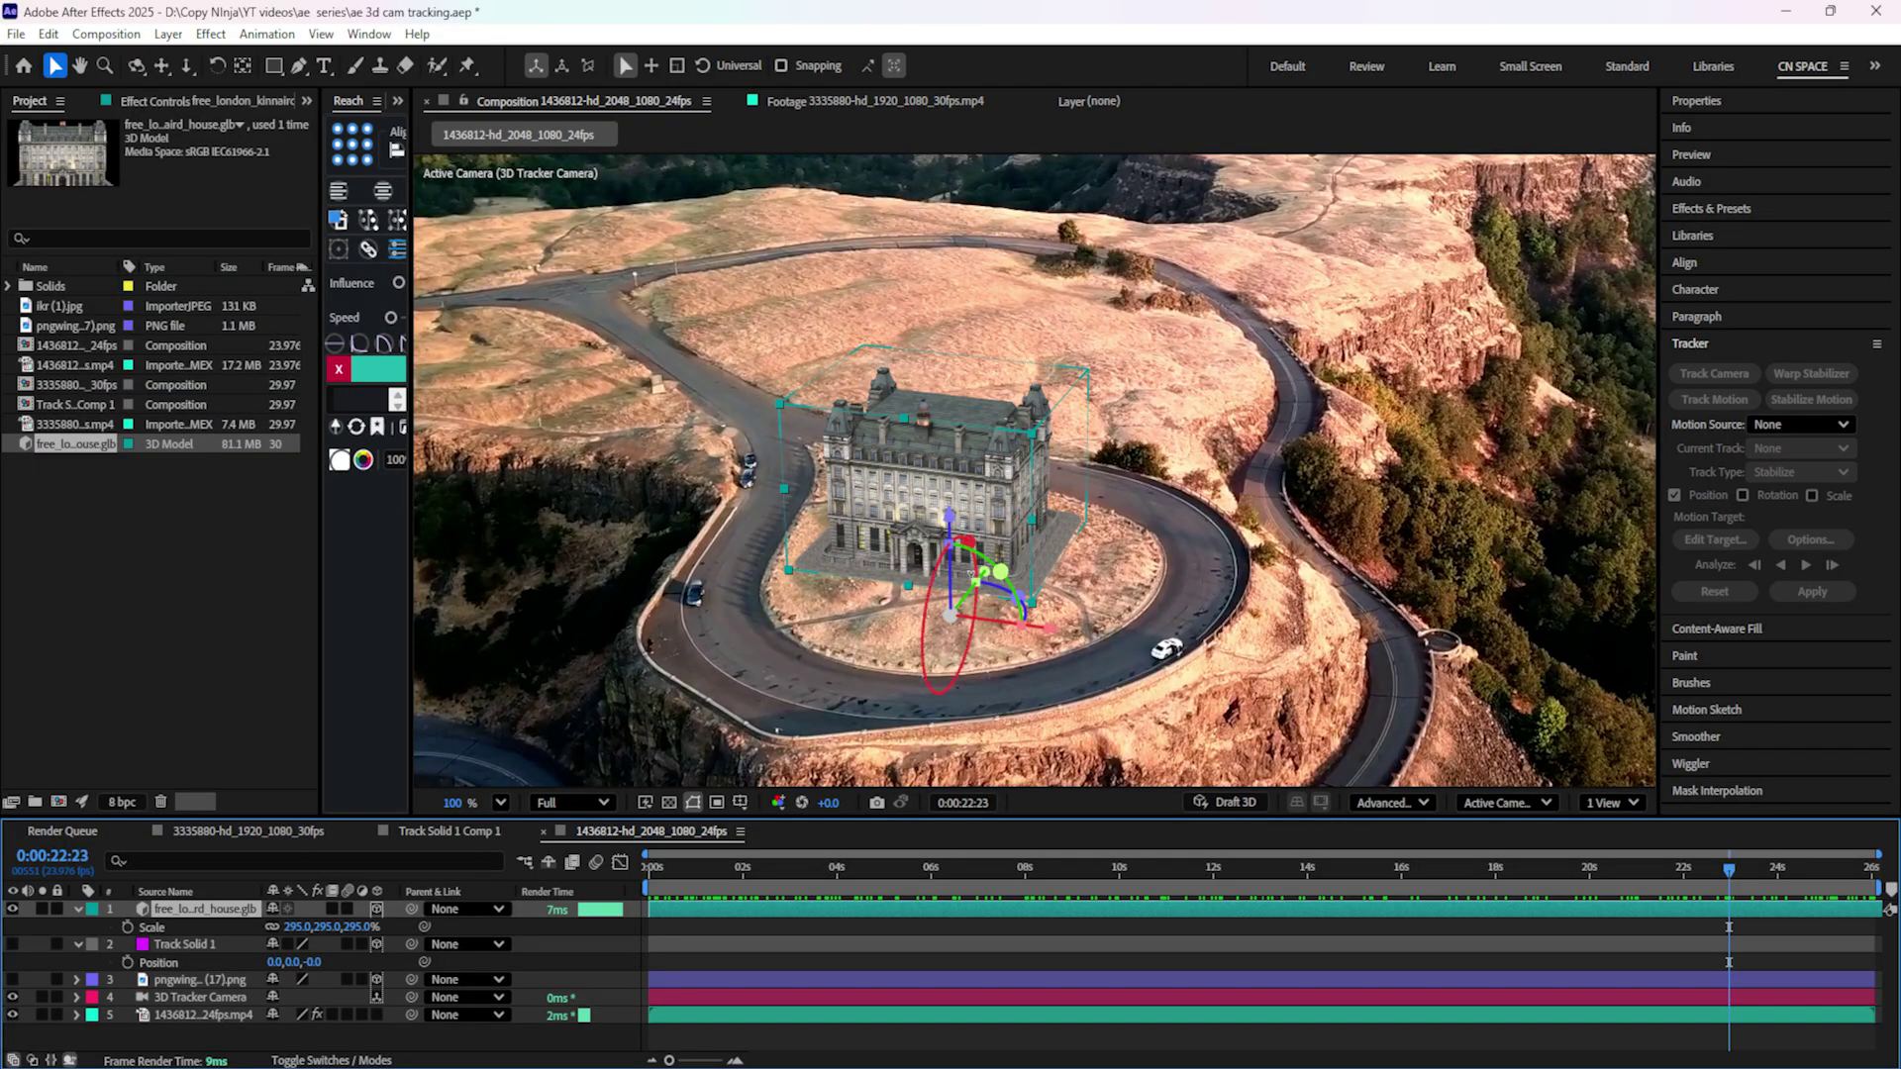
{"action": "left_click", "coordinate": [1606, 802]}
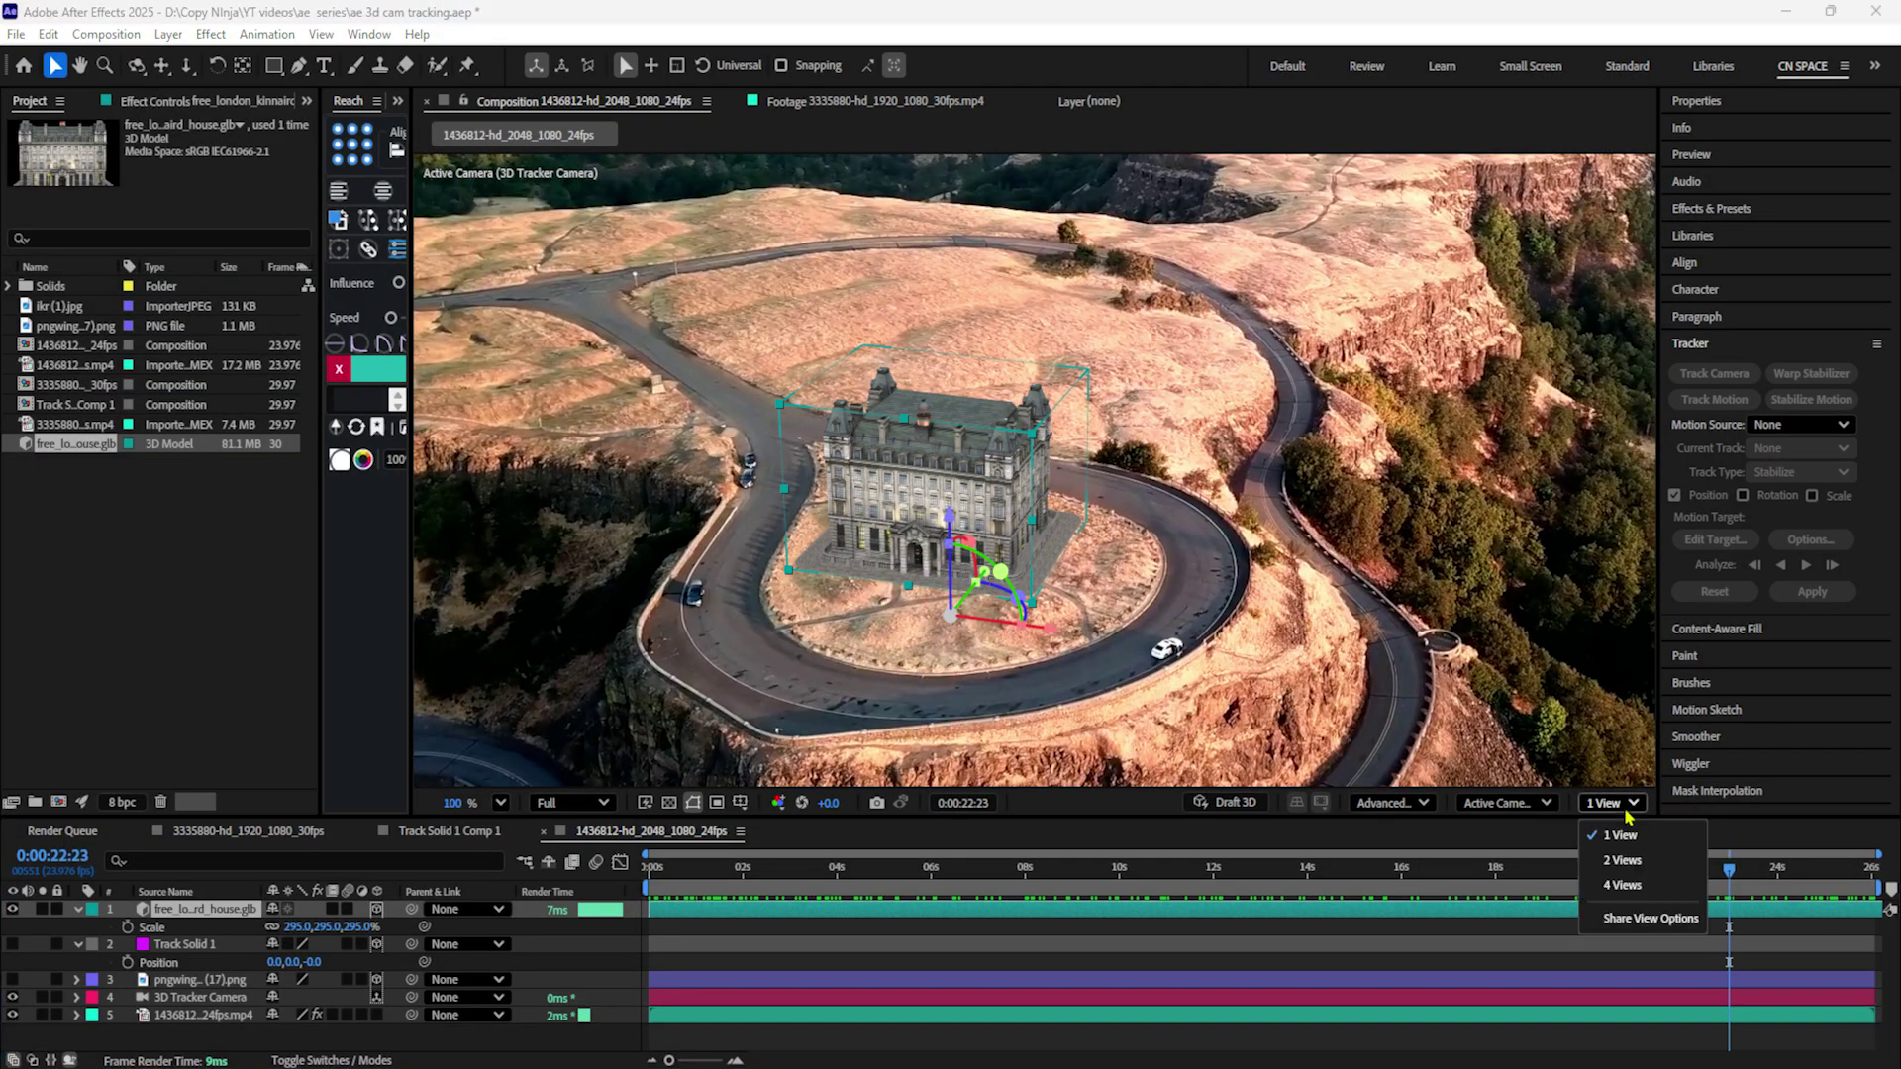
{"action": "left_click", "coordinate": [1630, 871]}
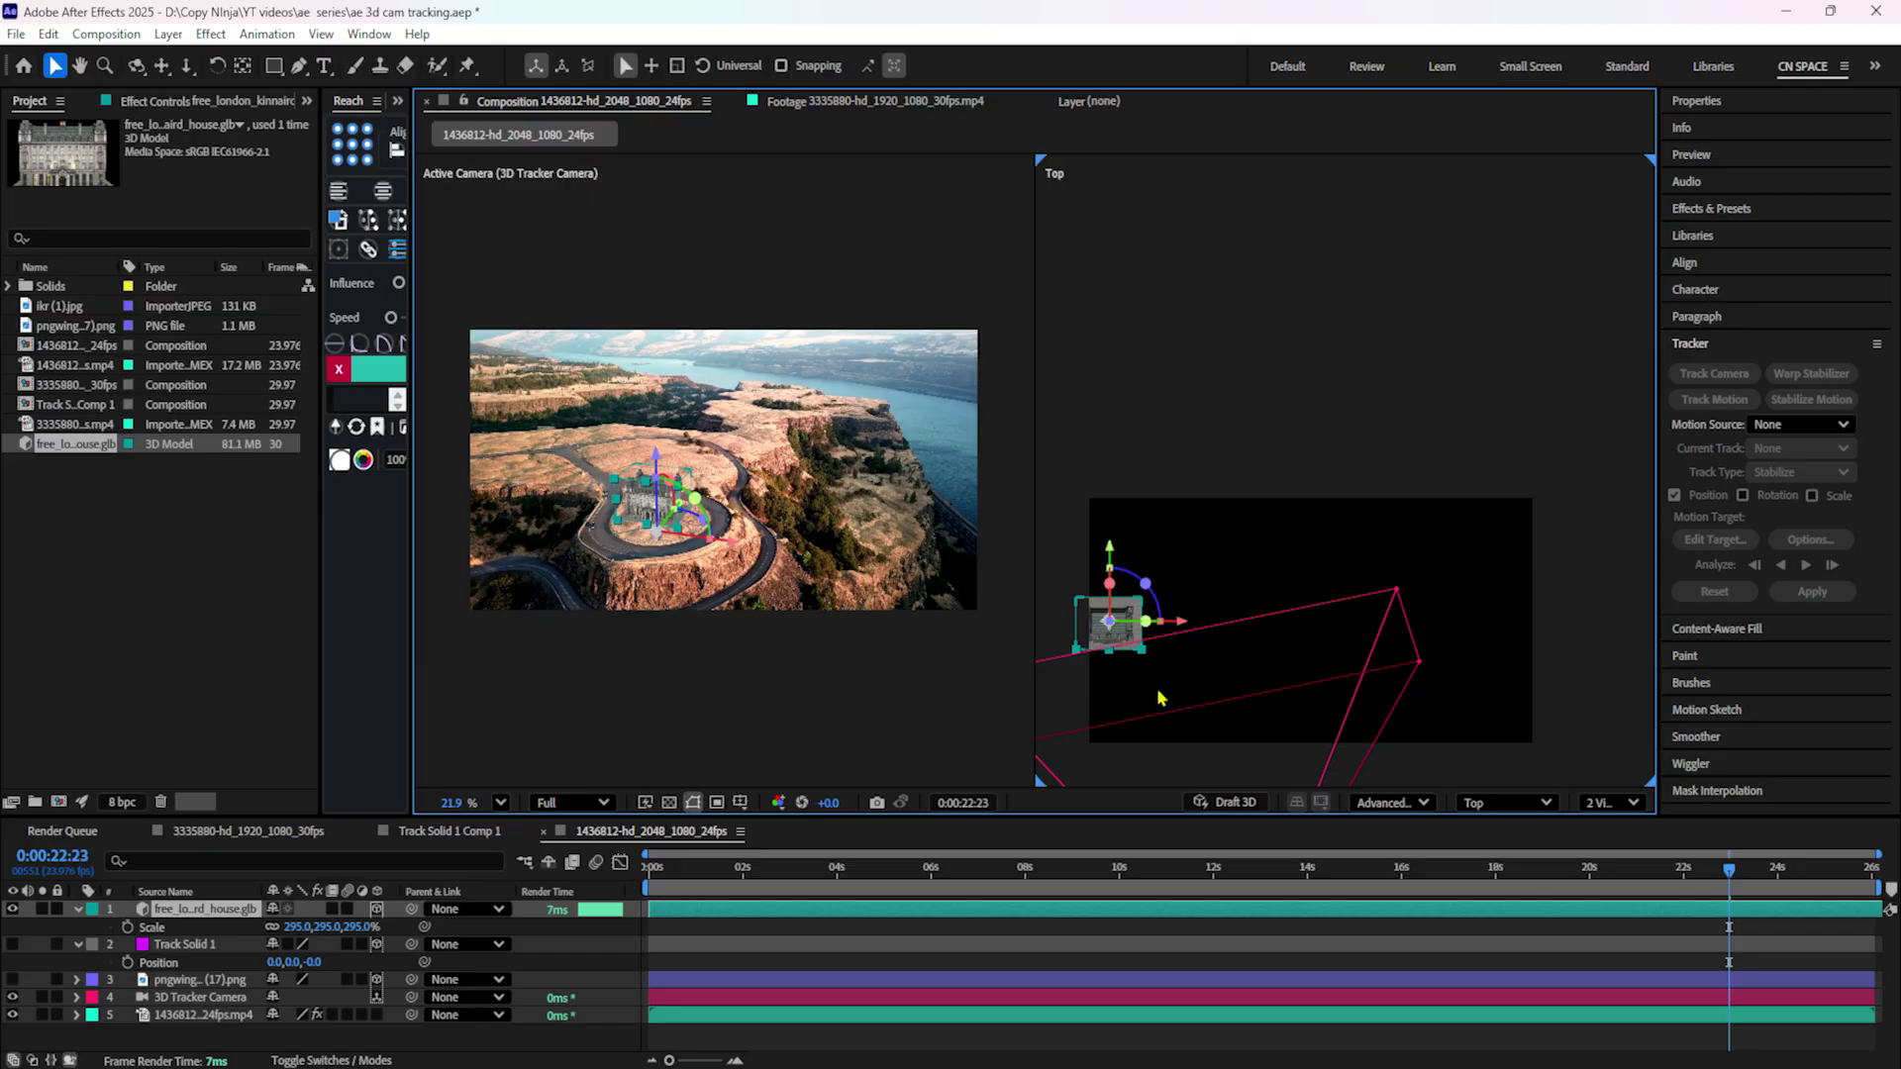
{"action": "scroll", "coordinate": [1161, 700], "scroll_direction": "up", "scroll_amount": 2}
{"action": "scroll", "coordinate": [1160, 700], "scroll_direction": "up", "scroll_amount": 1}
{"action": "left_click_drag", "start_coordinate": [1161, 700], "coordinate": [1332, 661]}
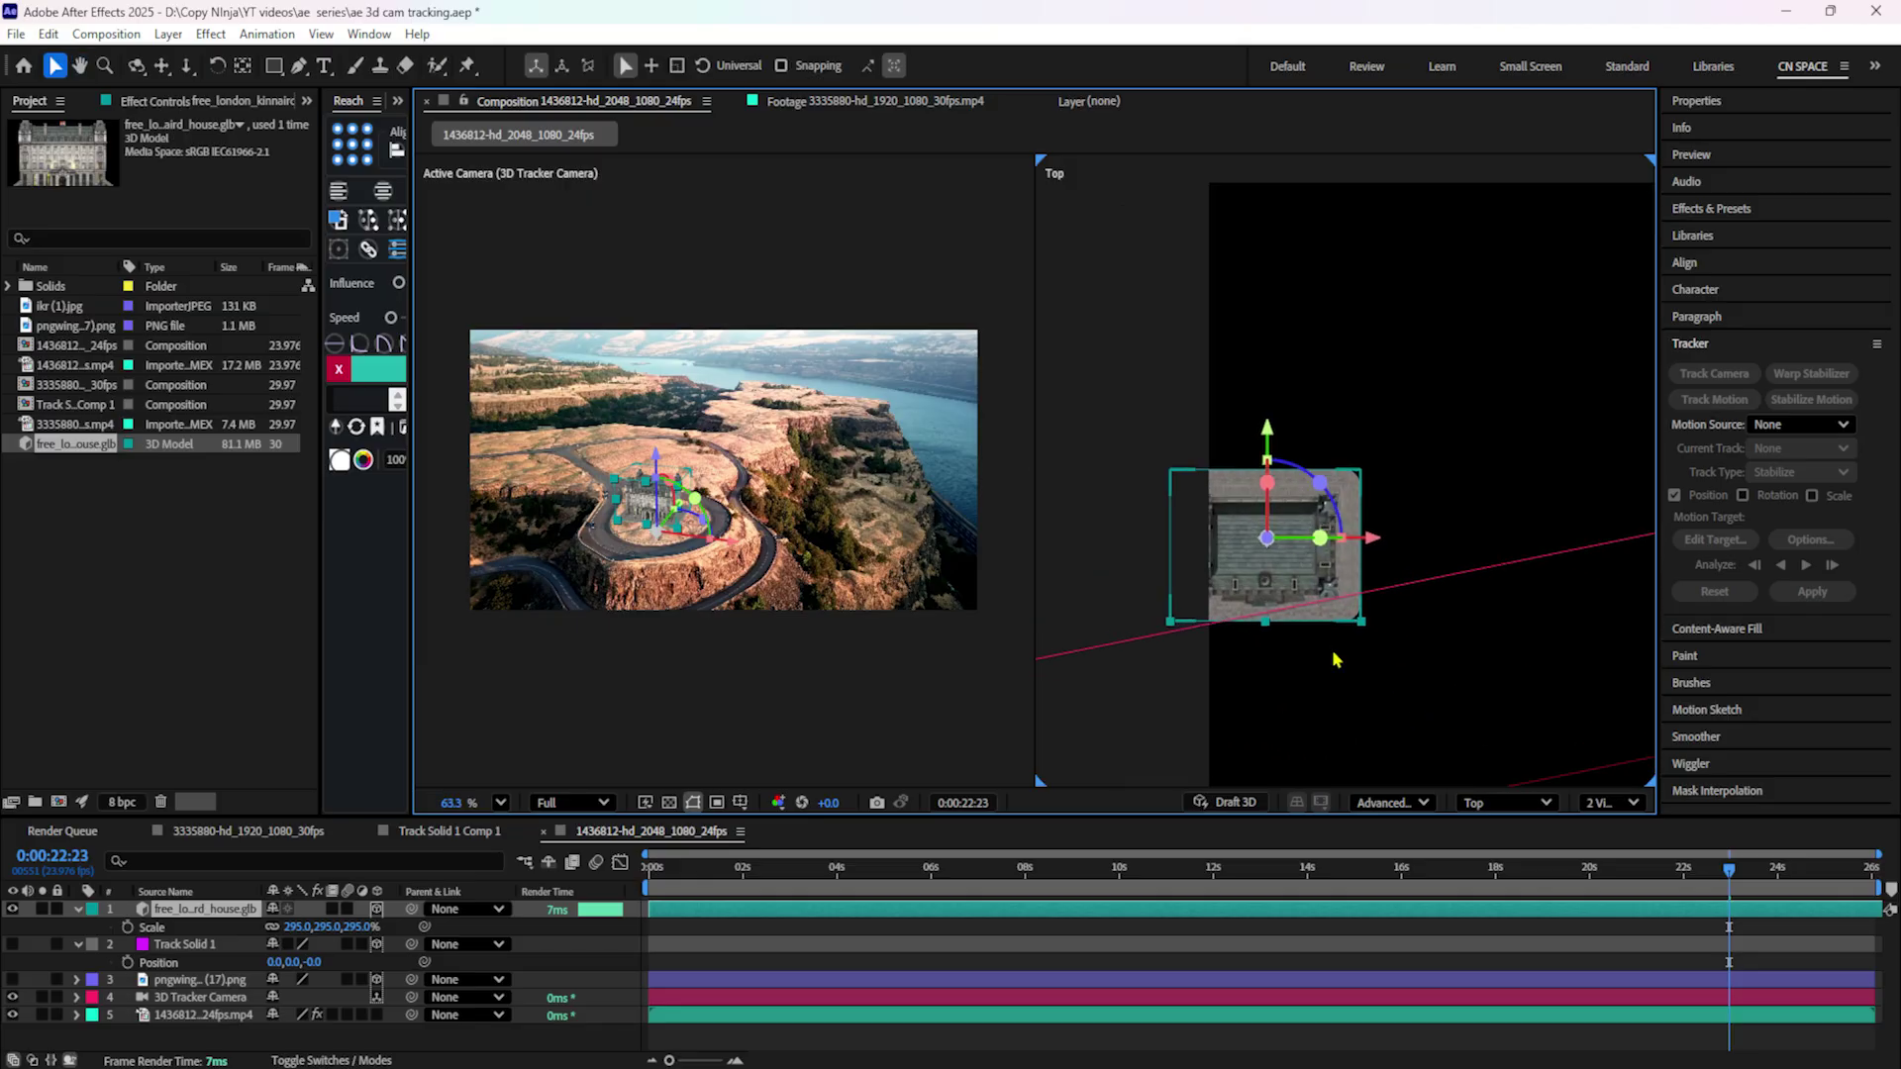
{"action": "left_click", "coordinate": [1509, 804]}
{"action": "left_click", "coordinate": [1509, 579]}
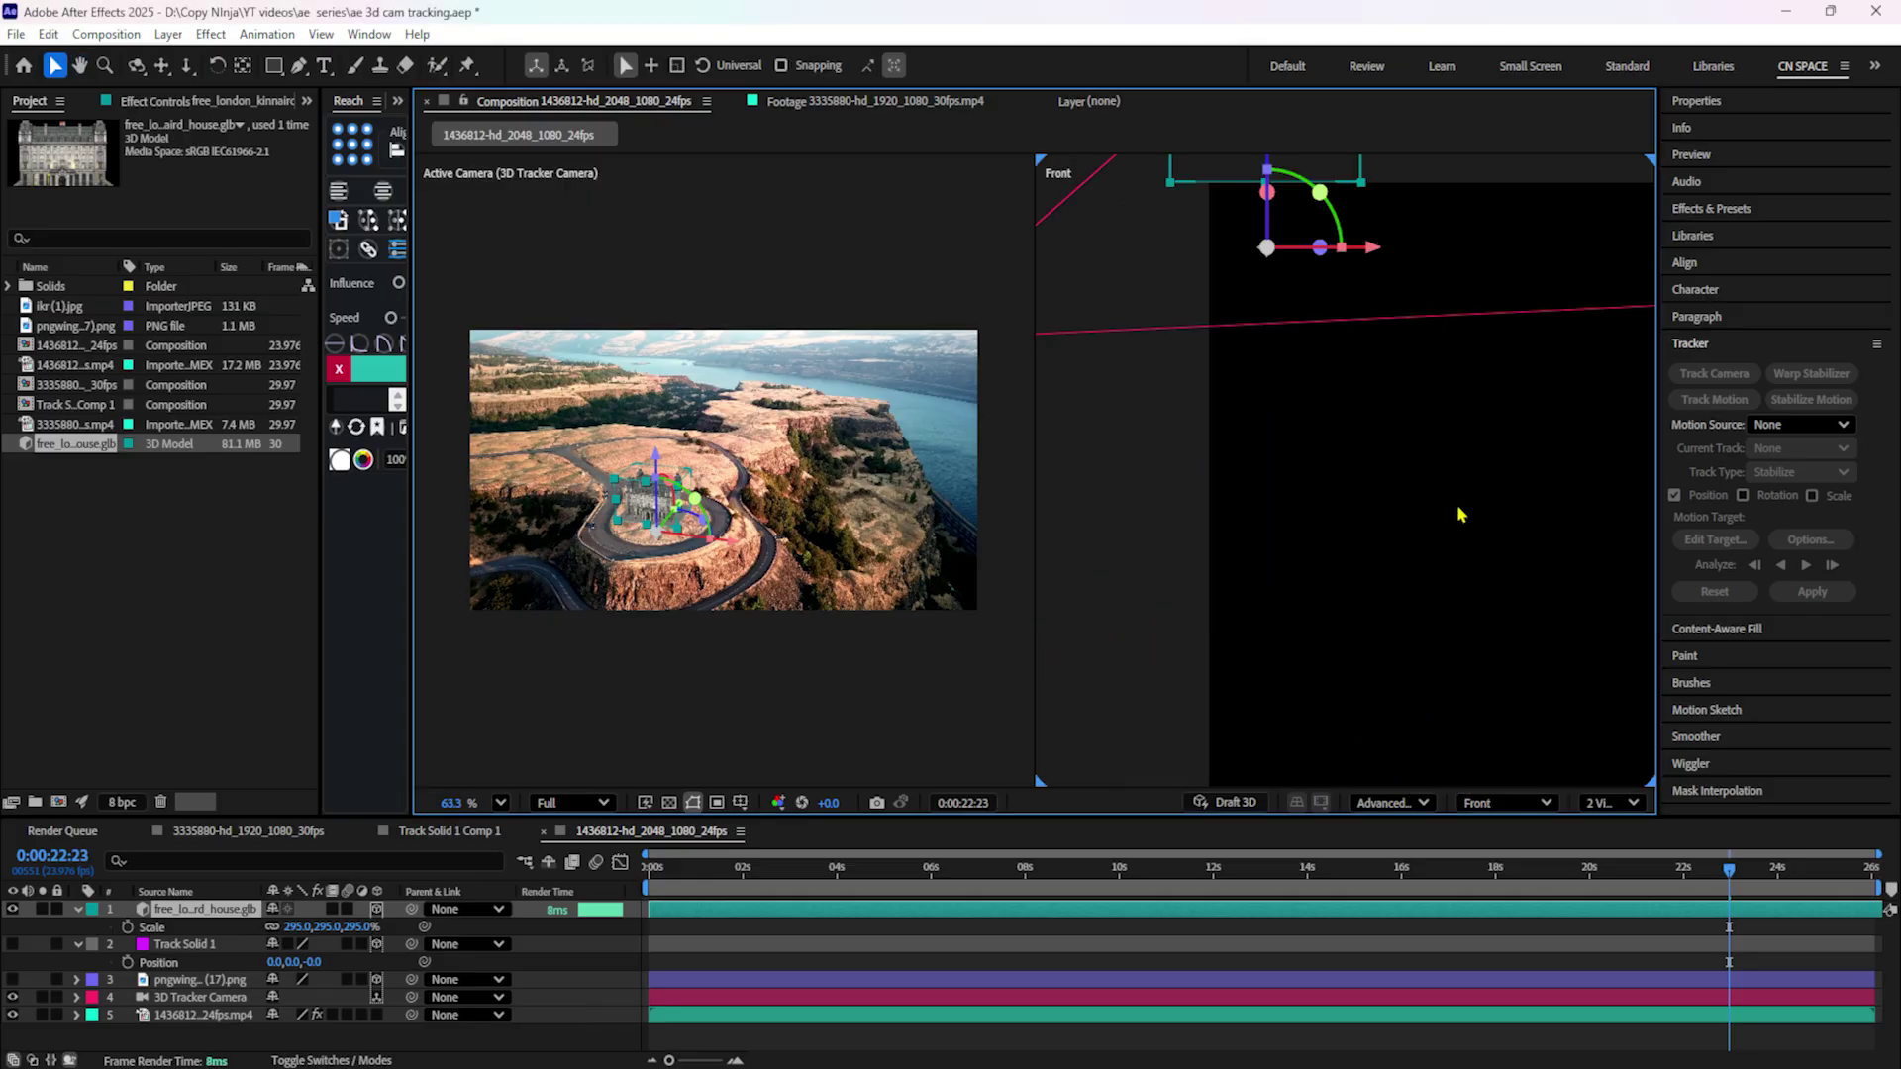
{"action": "key", "text": "r"}
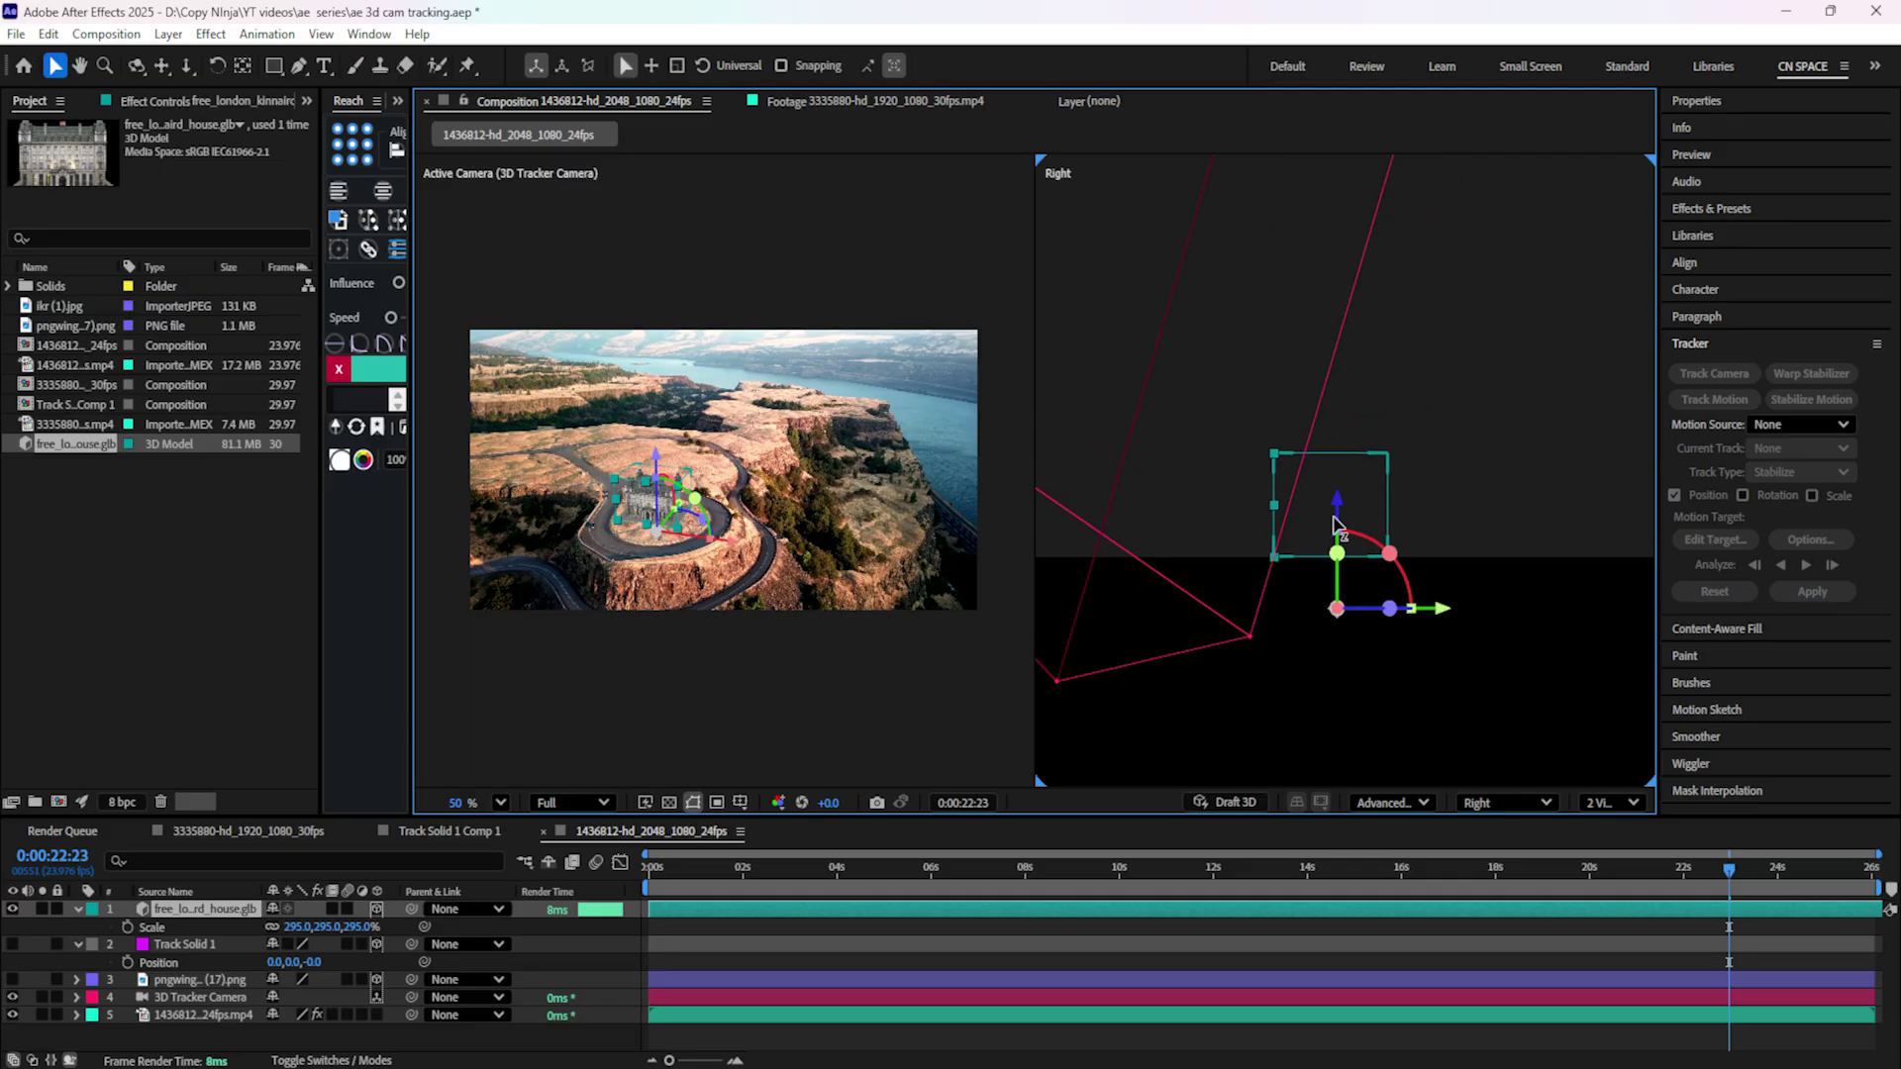
Adjust the house model's depth and height in the Right view, keeping the house layer selected.
{"action": "left_click_drag", "start_coordinate": [1448, 657], "coordinate": [1471, 656]}
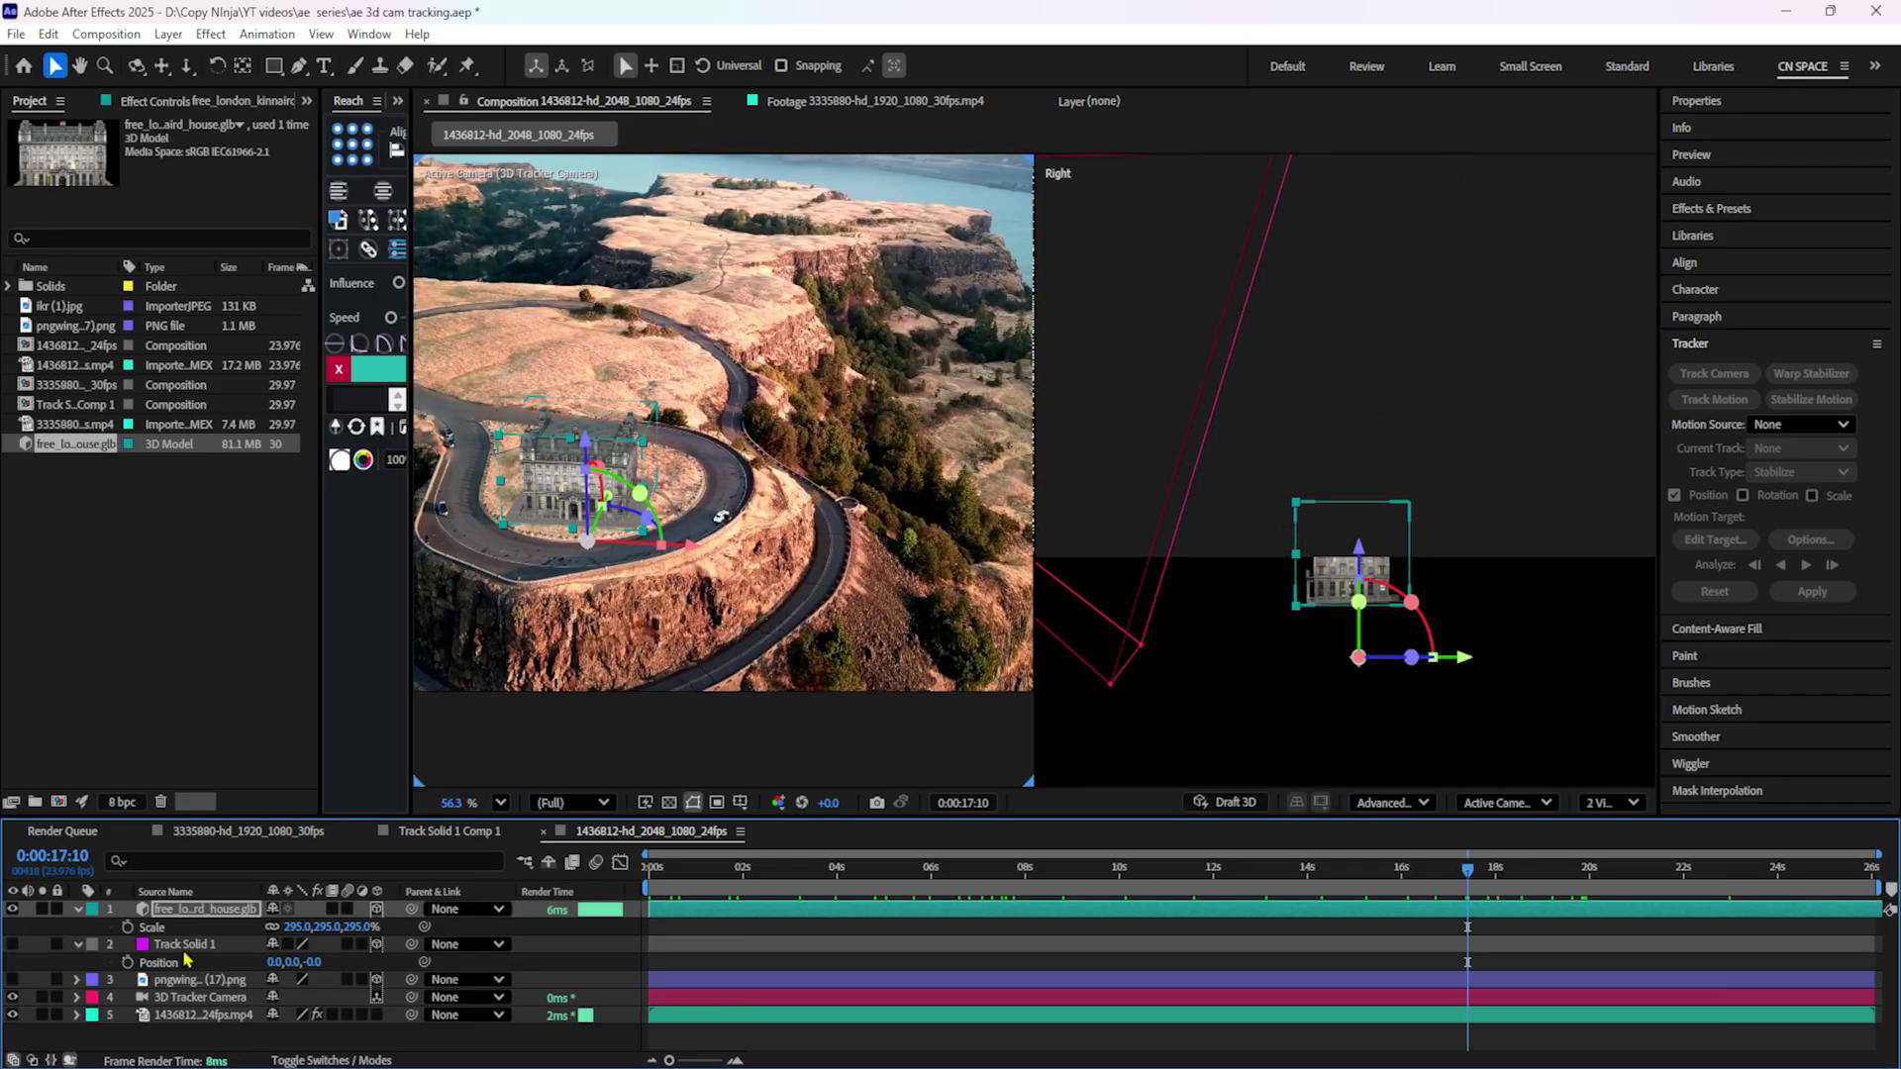
{"action": "left_click_drag", "start_coordinate": [1360, 562], "coordinate": [1365, 535]}
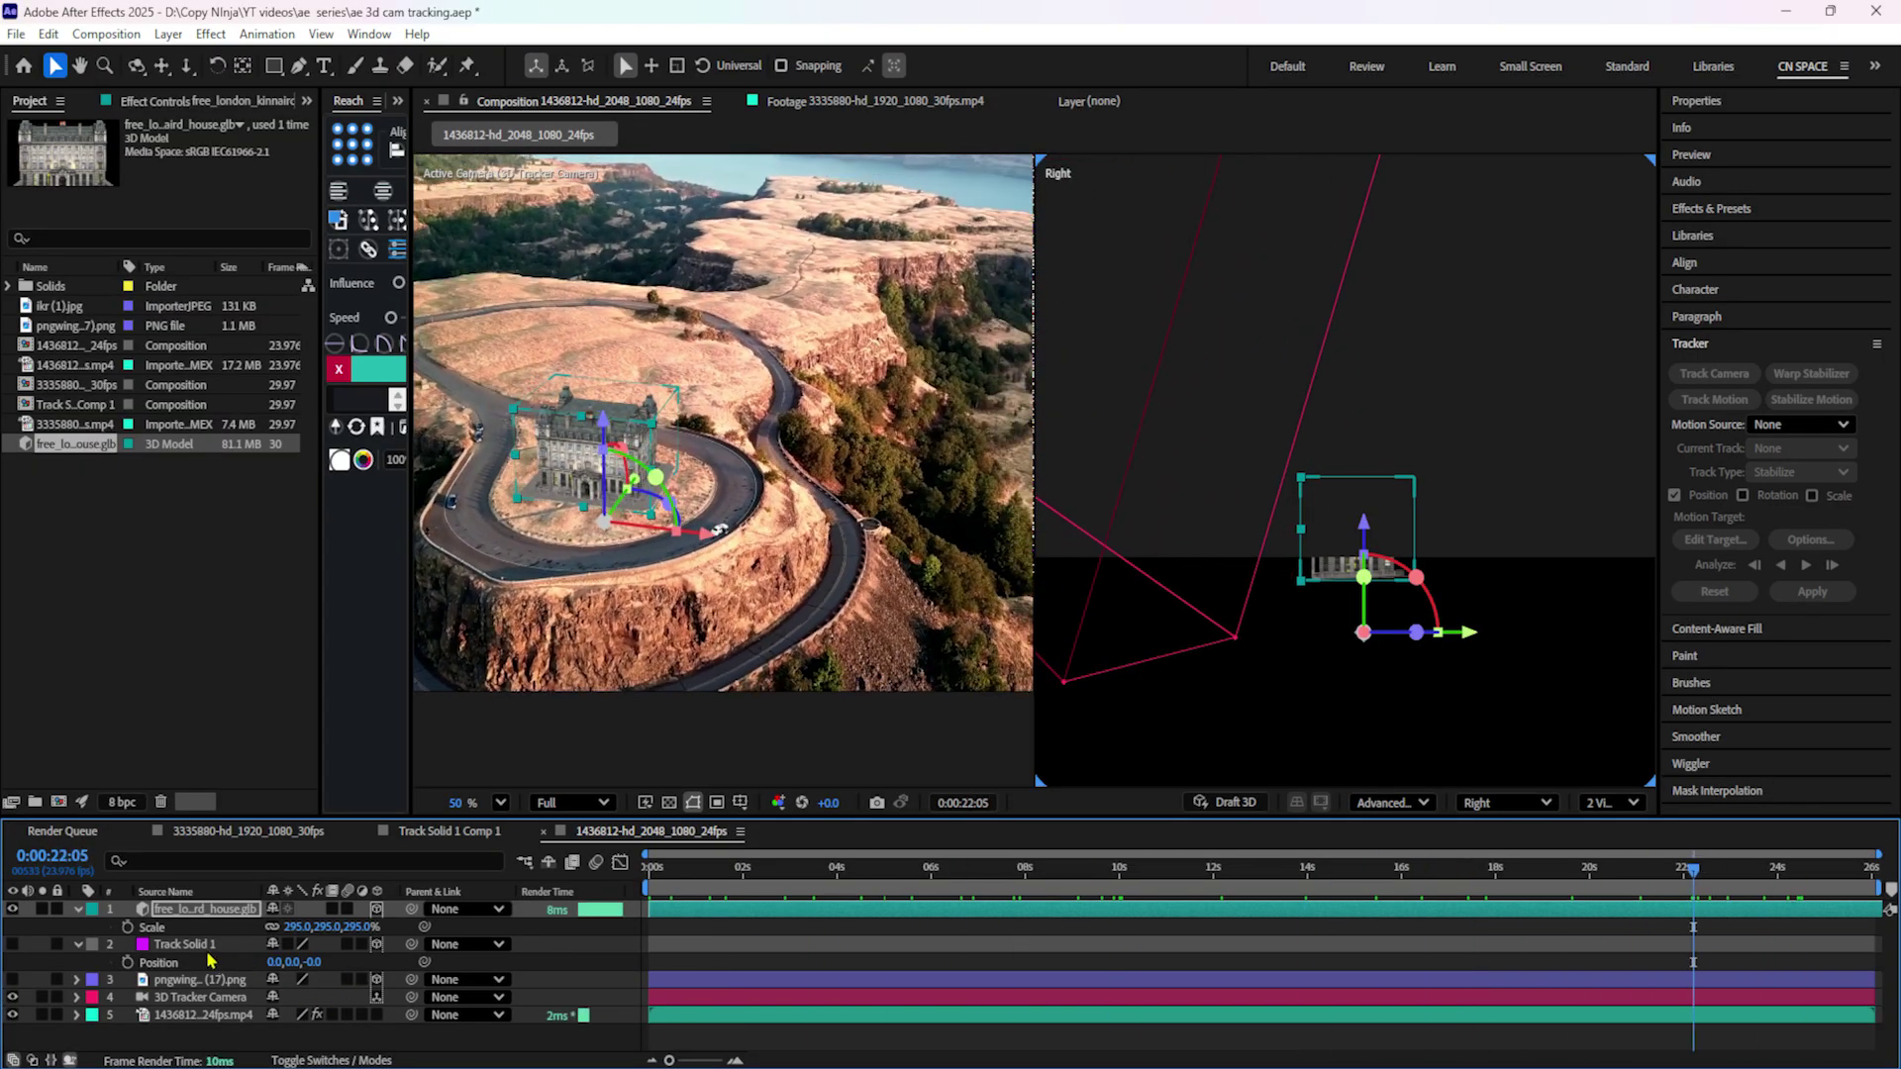
{"action": "left_click", "coordinate": [204, 967]}
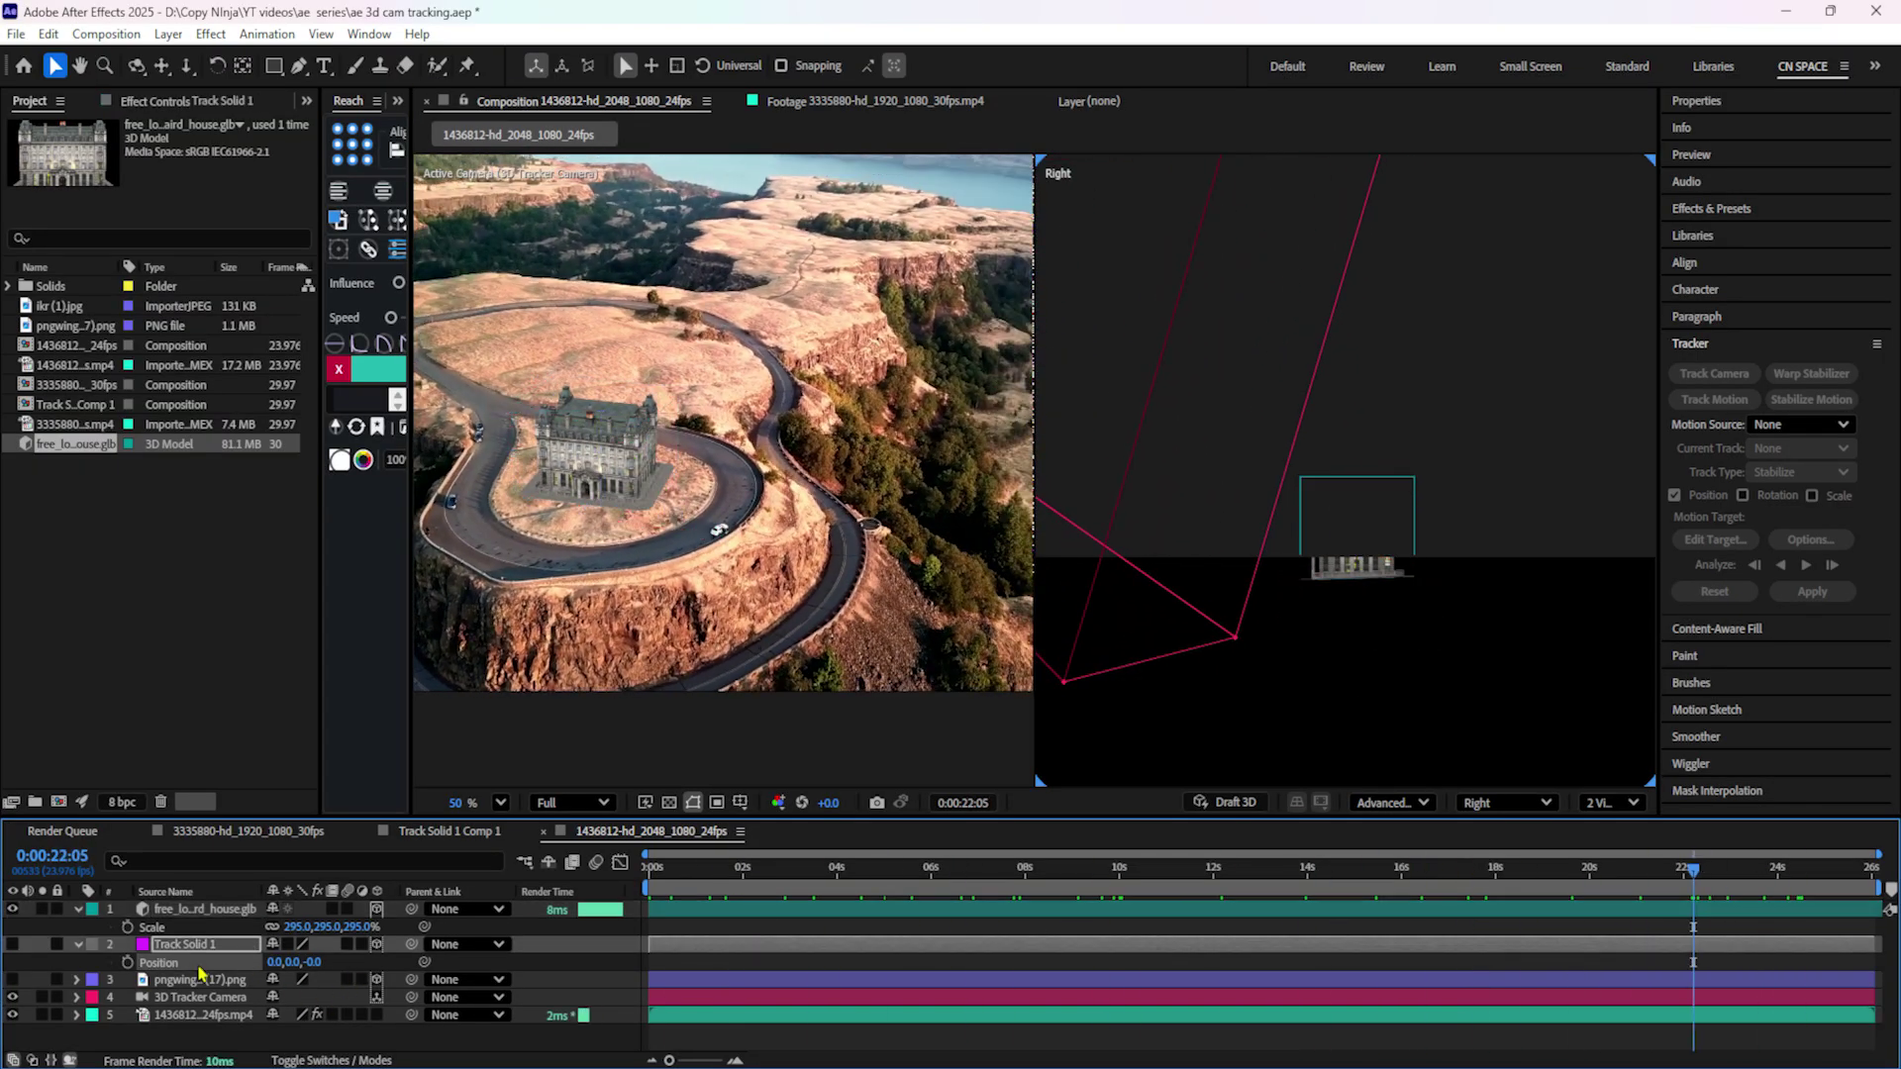
{"action": "left_click", "coordinate": [188, 909]}
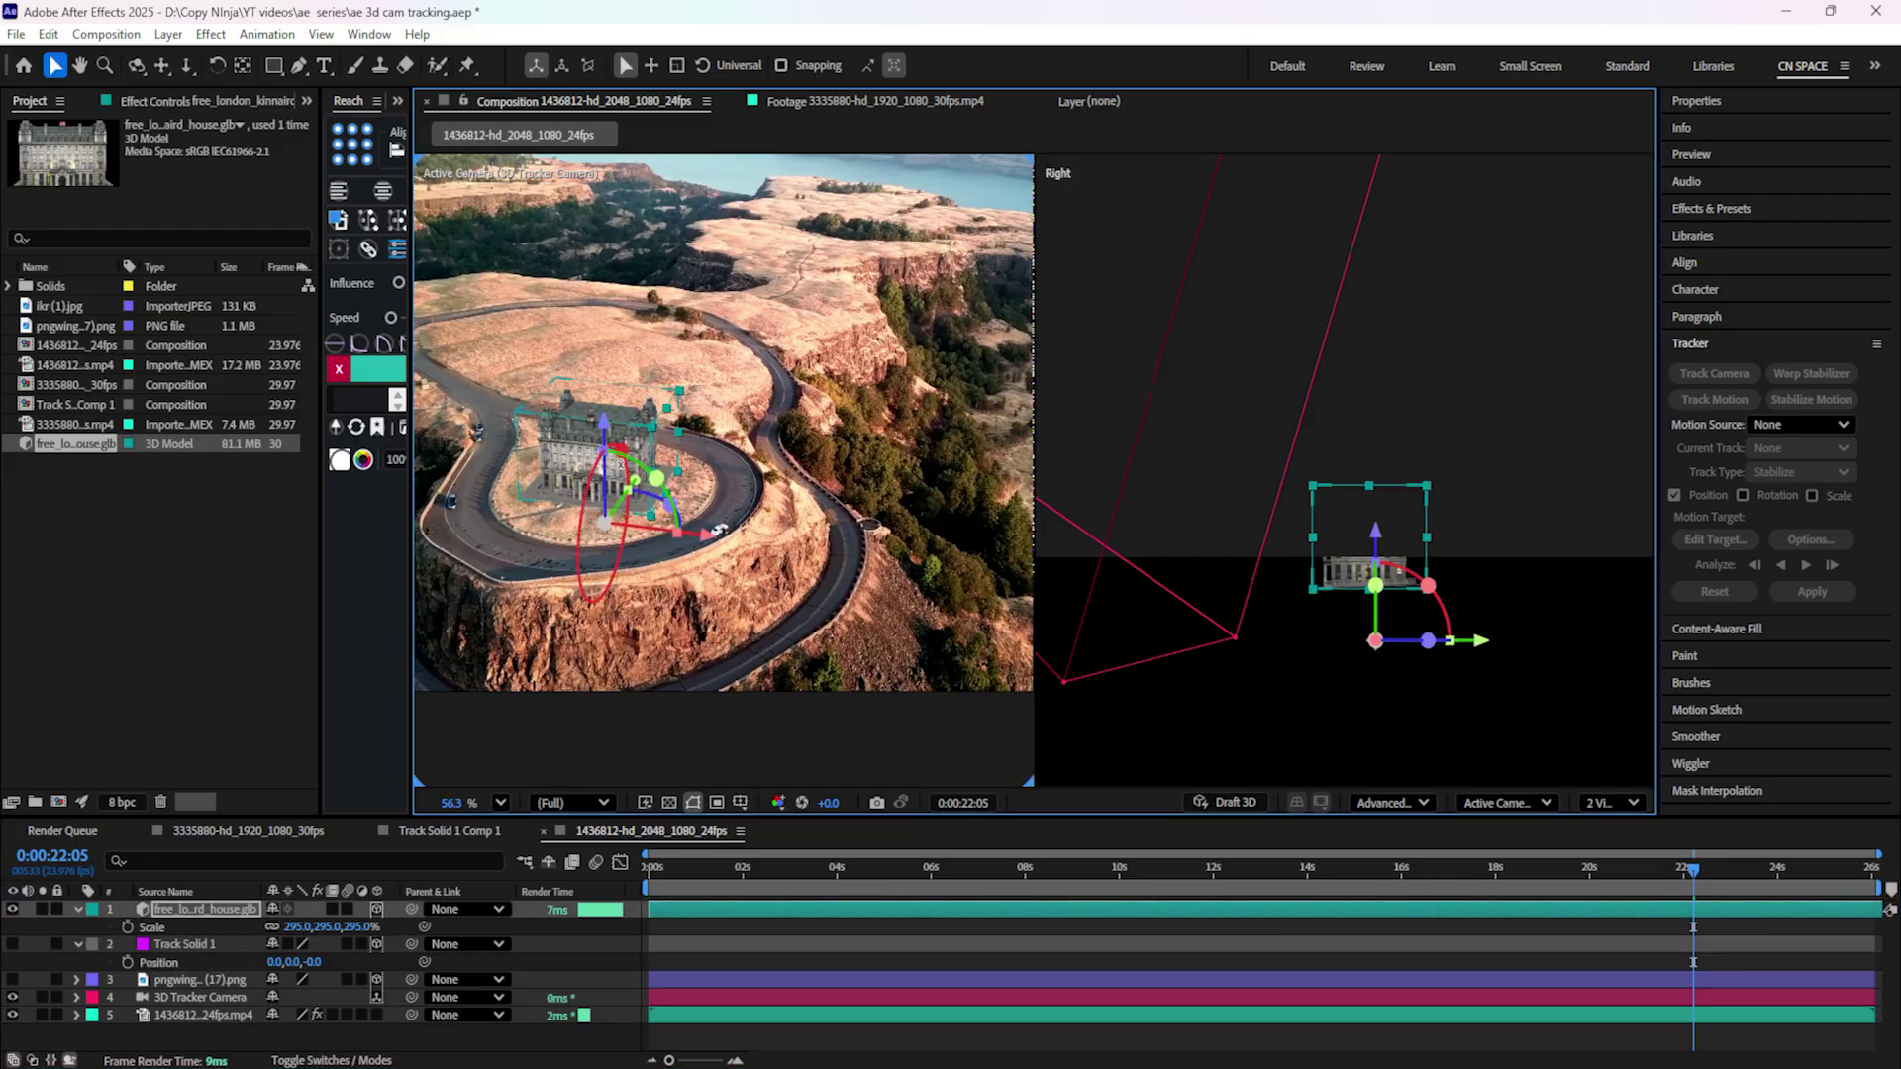
Move the house model's anchor point up into the building with the Pan Behind tool.
{"action": "left_click", "coordinate": [243, 66]}
{"action": "left_click_drag", "start_coordinate": [709, 539], "coordinate": [599, 443]}
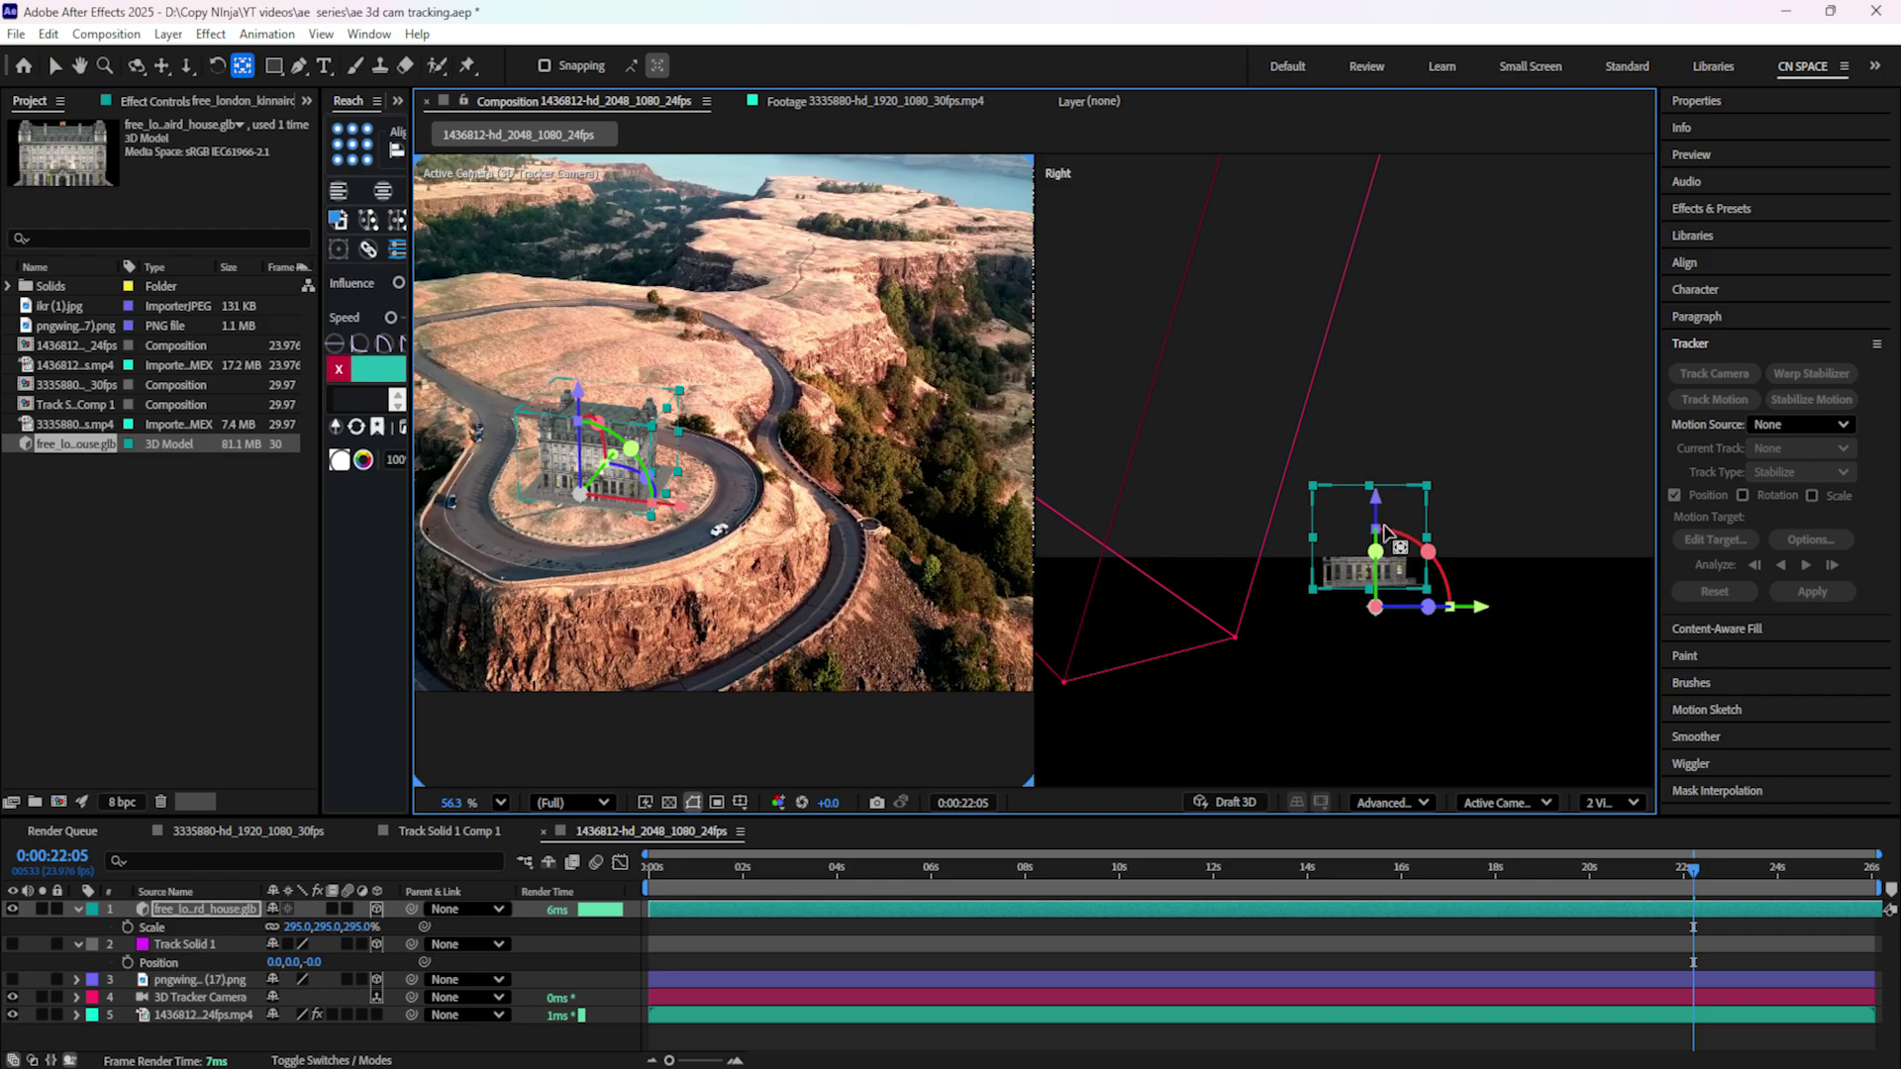
{"action": "left_click_drag", "start_coordinate": [1379, 516], "coordinate": [1384, 460]}
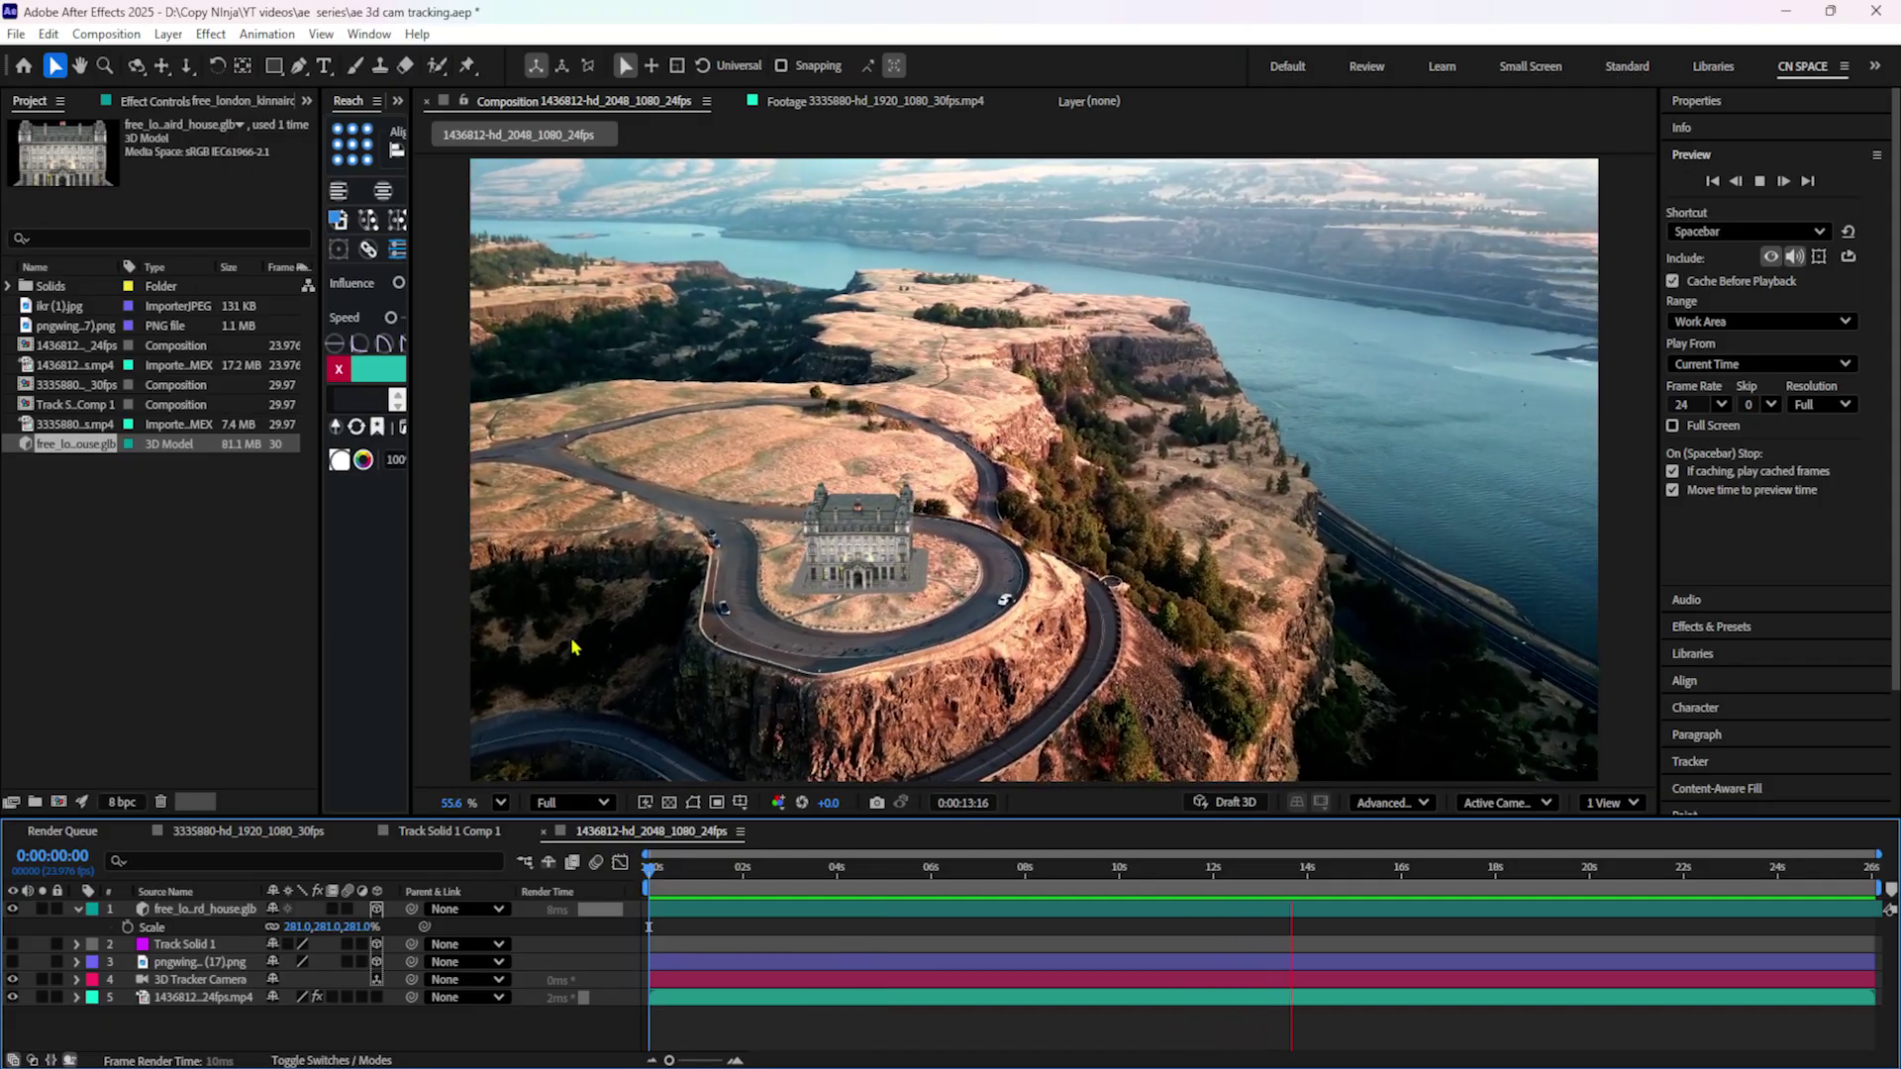
Stop the preview at 0:00:03:23 and create a 3D layer instance of the house model.
{"action": "left_click", "coordinate": [760, 874]}
{"action": "left_click_drag", "start_coordinate": [761, 873], "coordinate": [835, 872]}
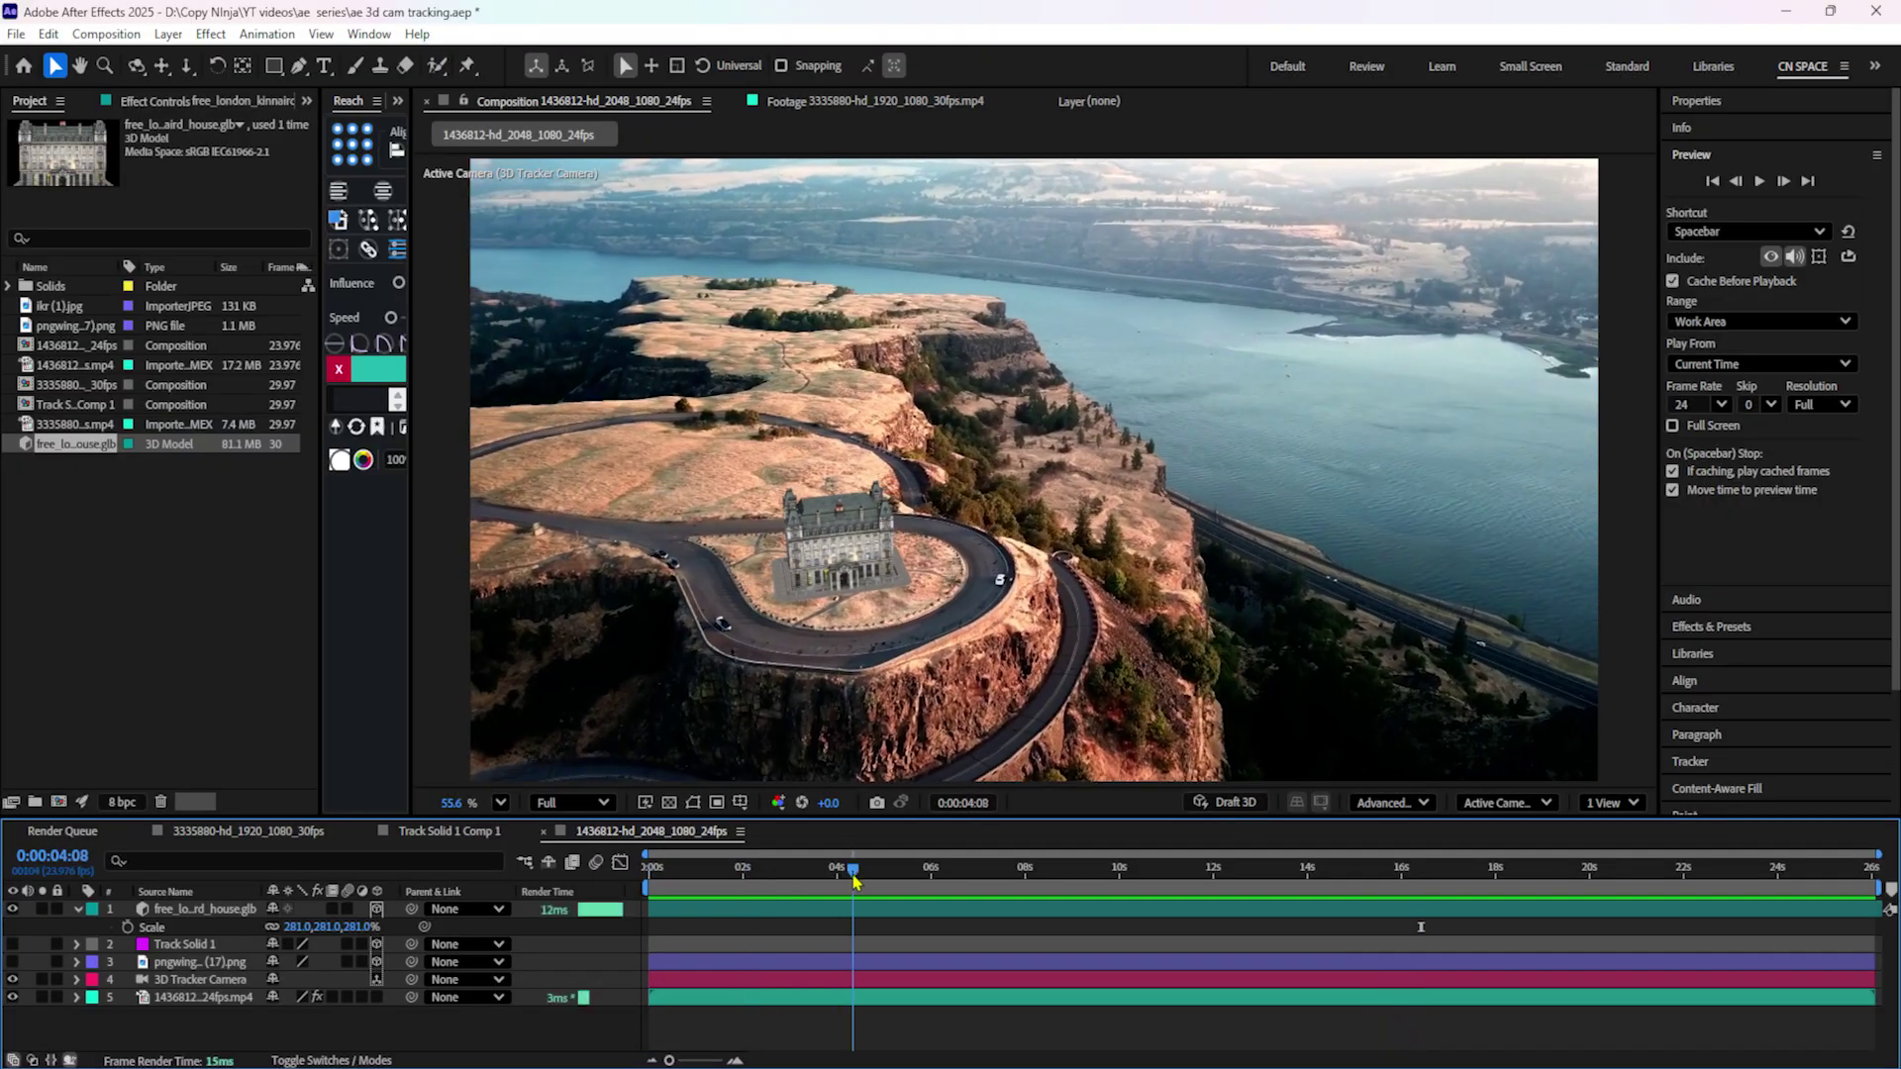
{"action": "left_click", "coordinate": [236, 913]}
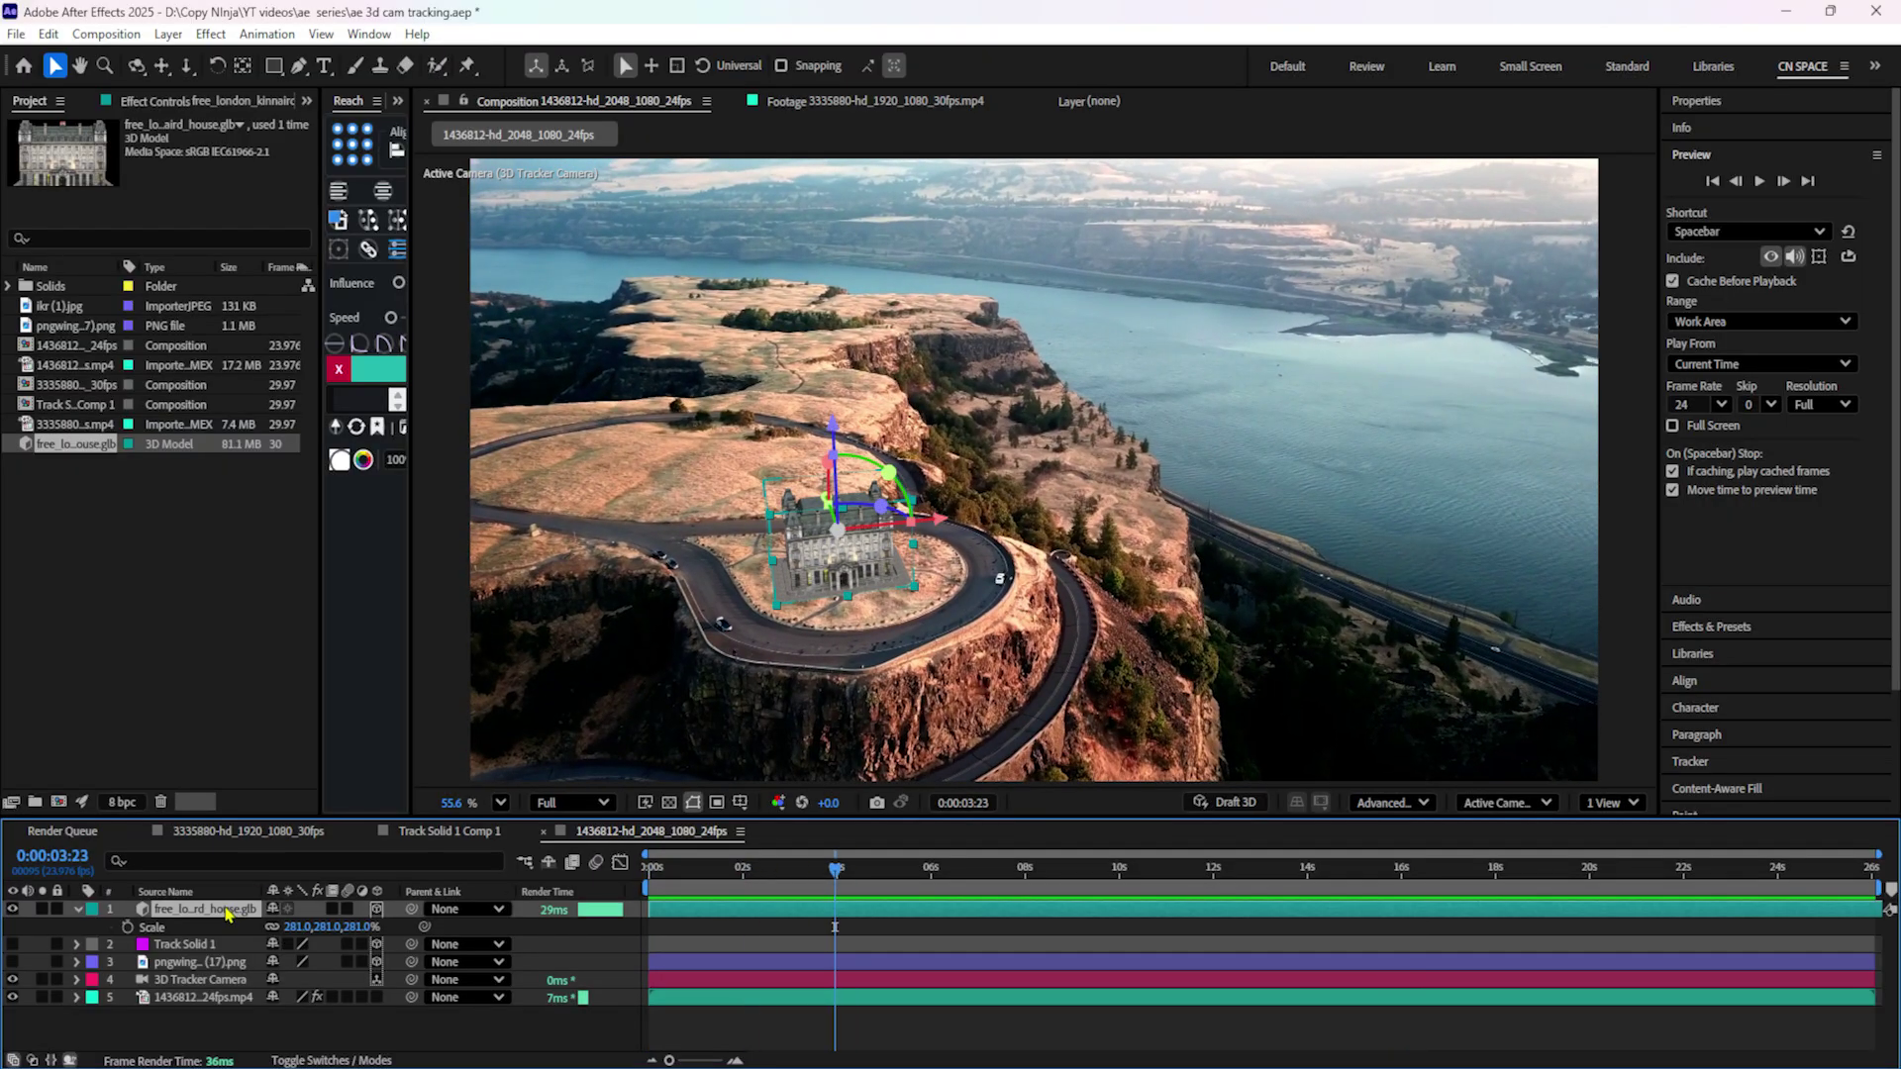
{"action": "right_click", "coordinate": [226, 911]}
{"action": "mouse_move", "coordinate": [297, 712]}
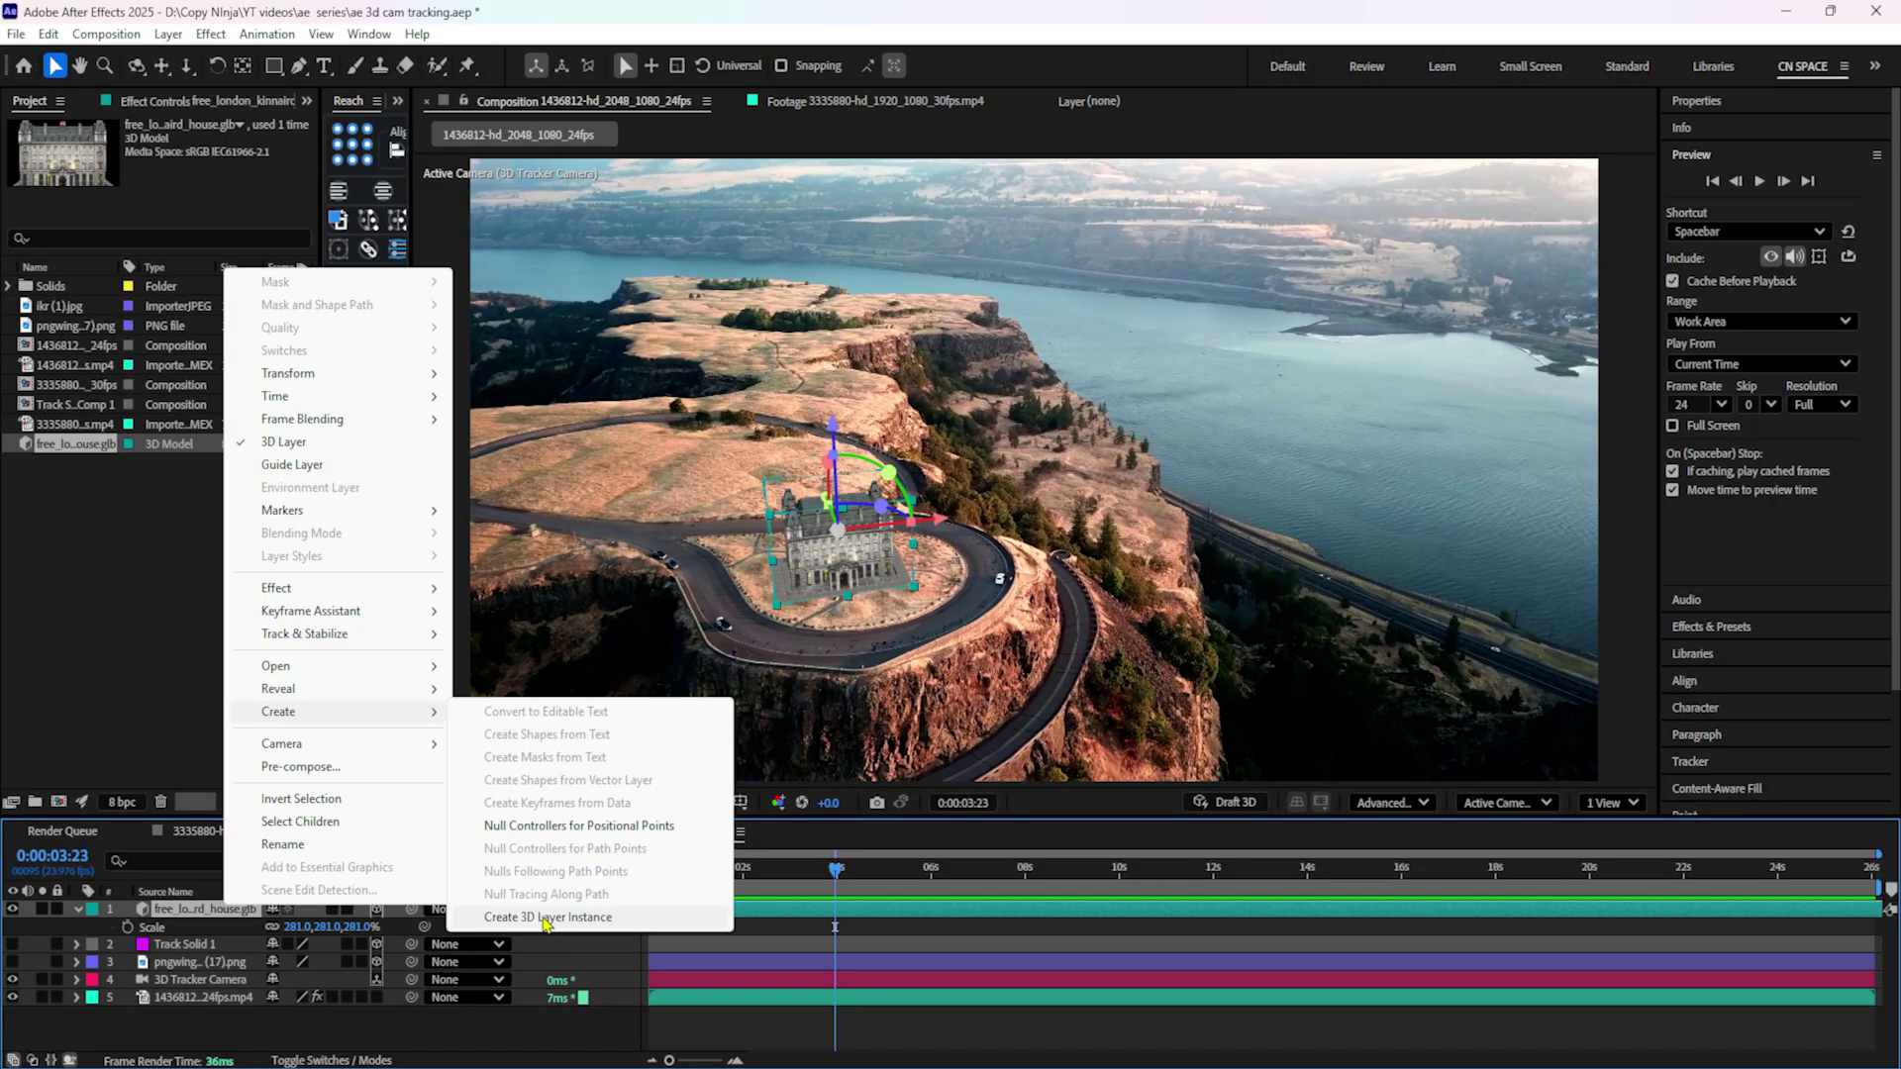
{"action": "left_click", "coordinate": [547, 916]}
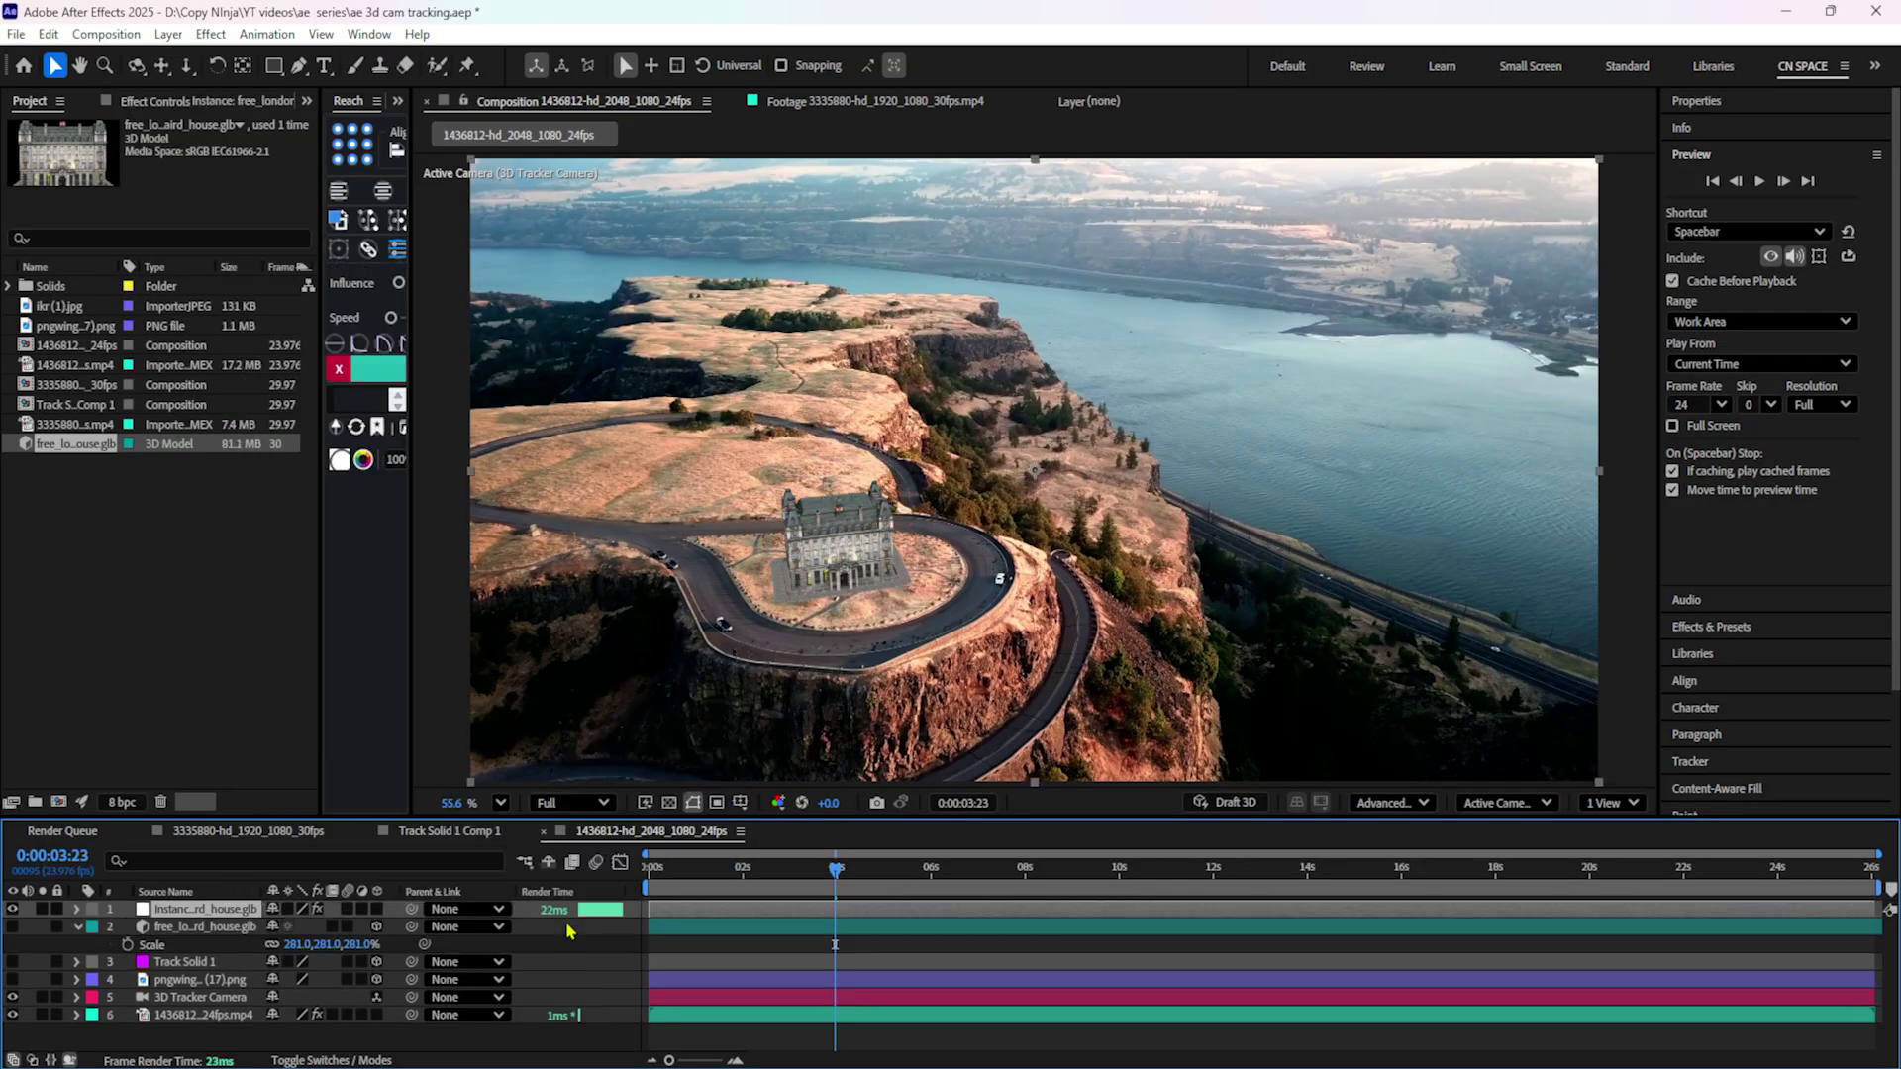
Try the Deep Glow 2 effect on the house instance layer, preview it and delete the effect.
{"action": "left_click", "coordinate": [175, 943]}
{"action": "left_click", "coordinate": [199, 911]}
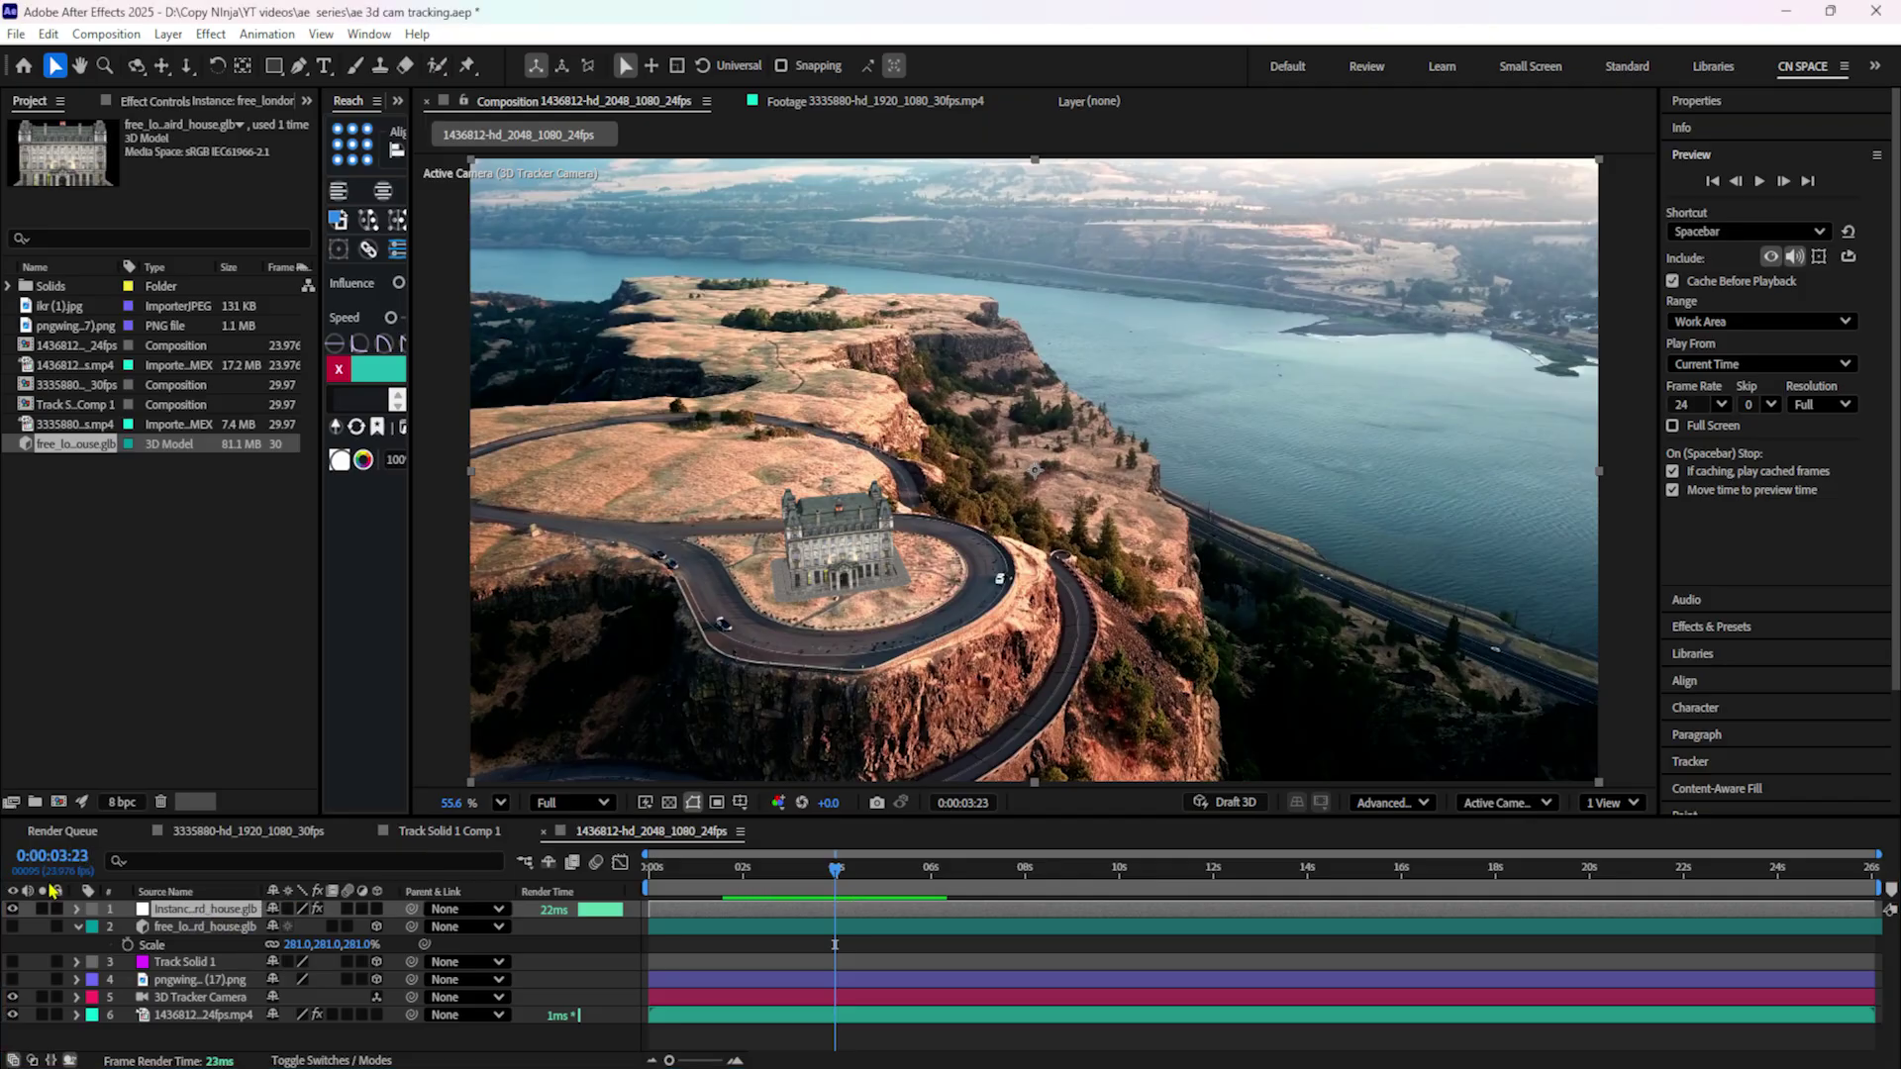
{"action": "key", "text": "ctrl+v"}
{"action": "key", "text": "space"}
{"action": "left_click", "coordinate": [671, 882]}
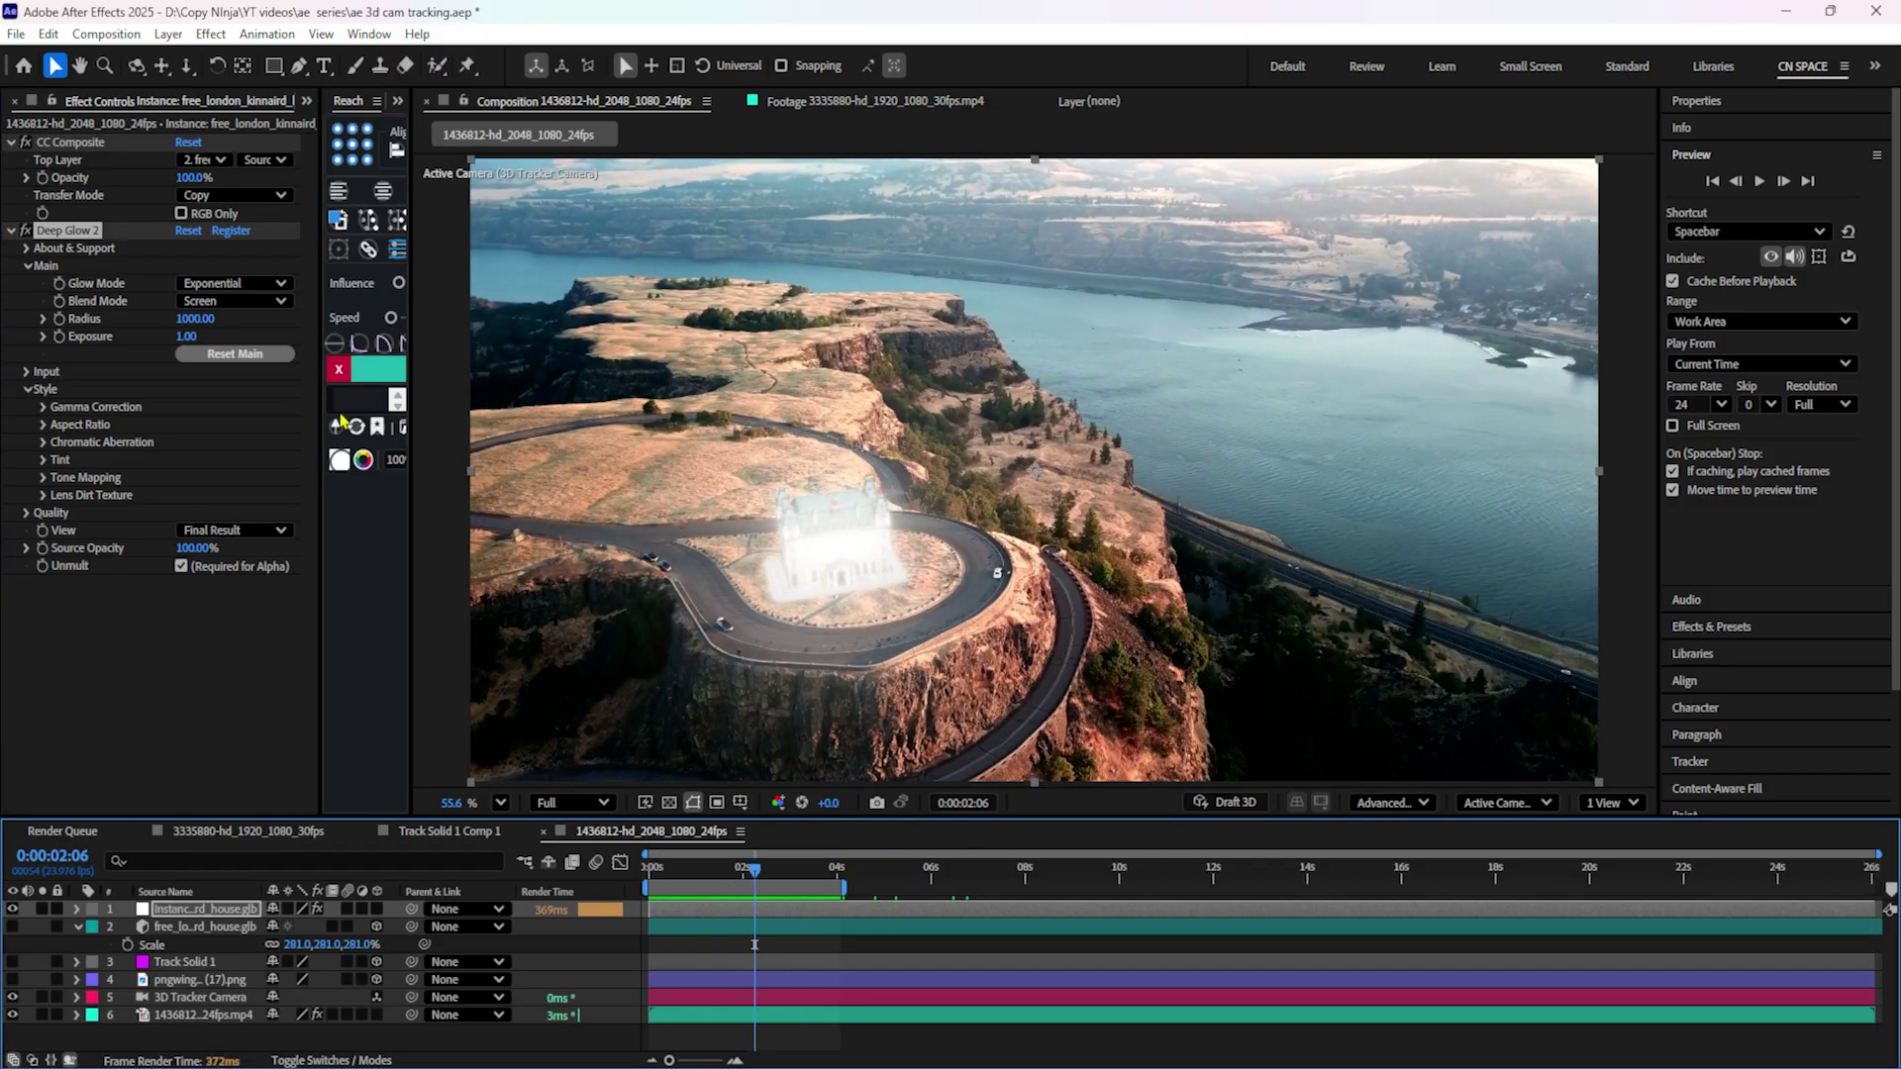
{"action": "left_click", "coordinate": [119, 262]}
{"action": "key", "text": "Delete"}
Apply Color Balance to the house instance with Shadow Red 29, Shadow Blue 5, Midtone Red 10, Midtone Green 5 and Highlight Red 7.
{"action": "key", "text": "ctrl+space"}
{"action": "type", "text": "color"}
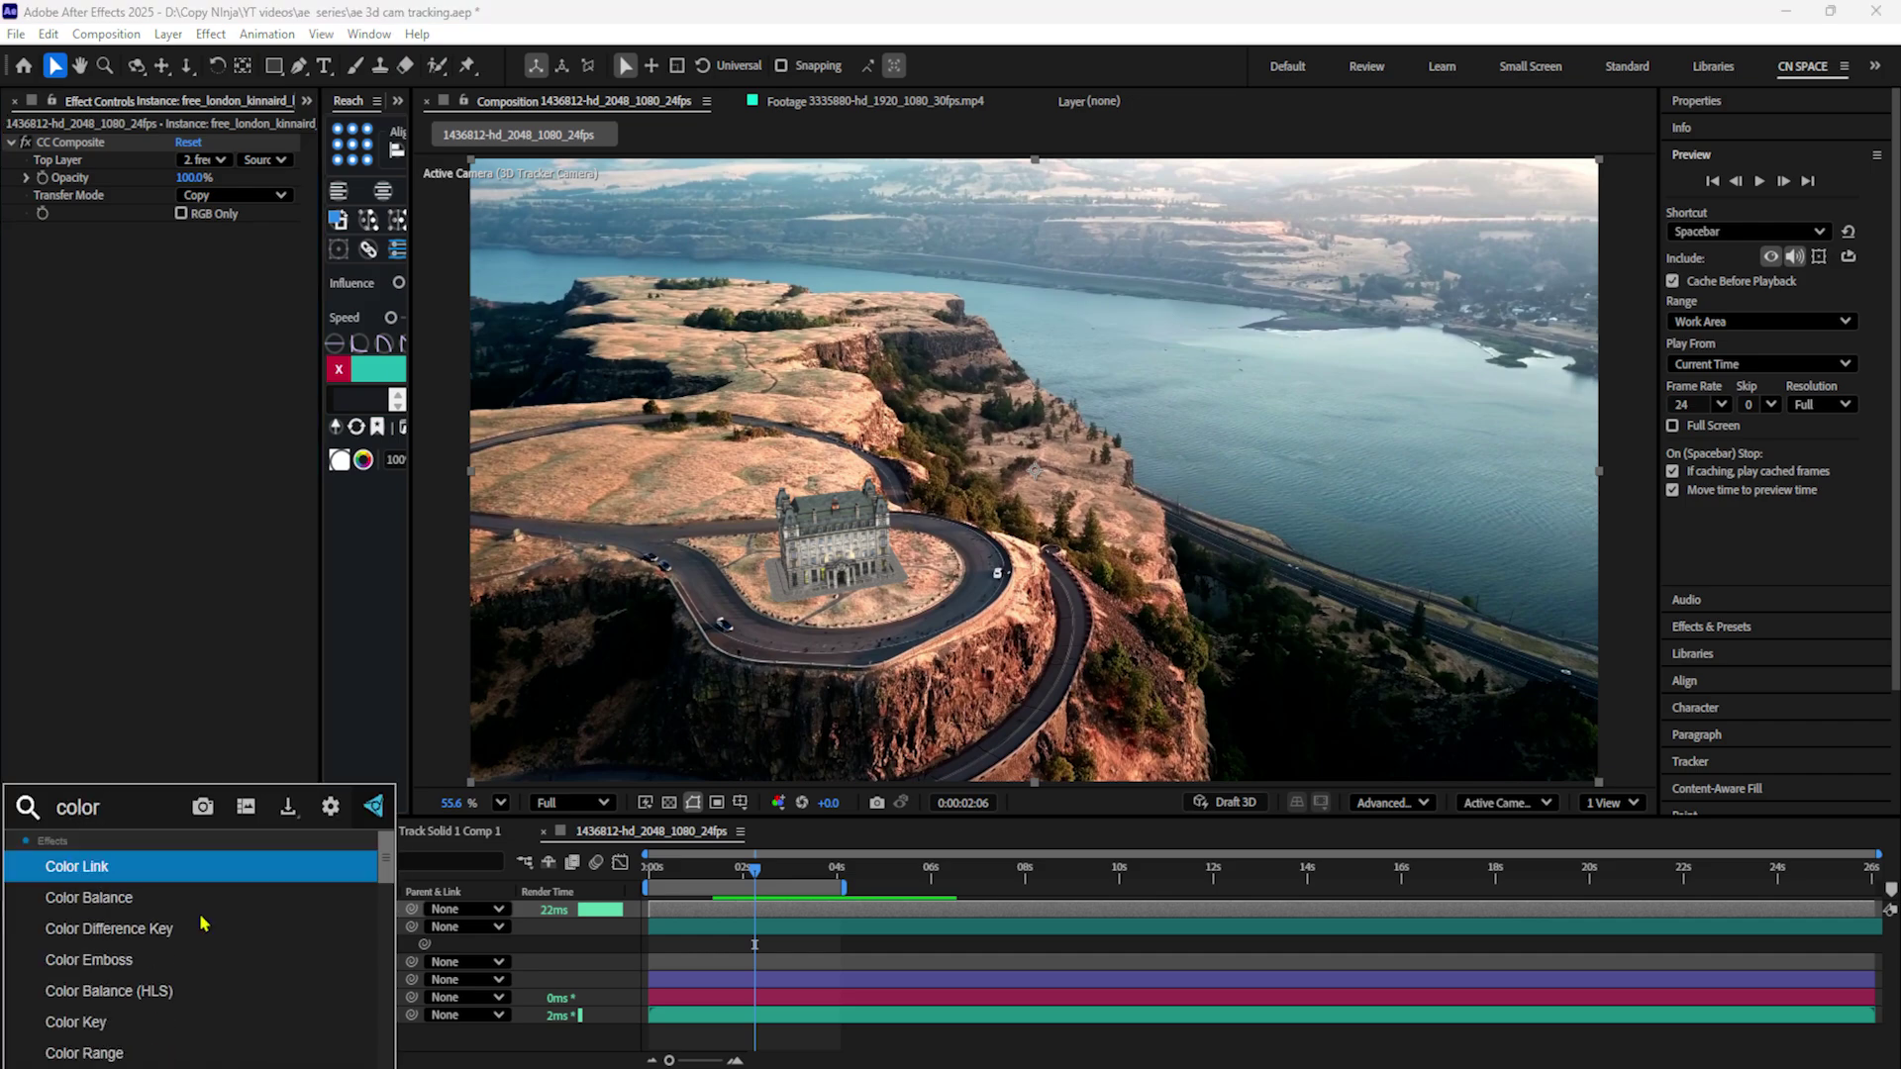
{"action": "left_click", "coordinate": [145, 898]}
{"action": "mouse_move", "coordinate": [184, 248]}
{"action": "left_mouse_down"}
{"action": "mouse_move", "coordinate": [208, 250]}
{"action": "mouse_move", "coordinate": [183, 266]}
{"action": "left_mouse_up"}
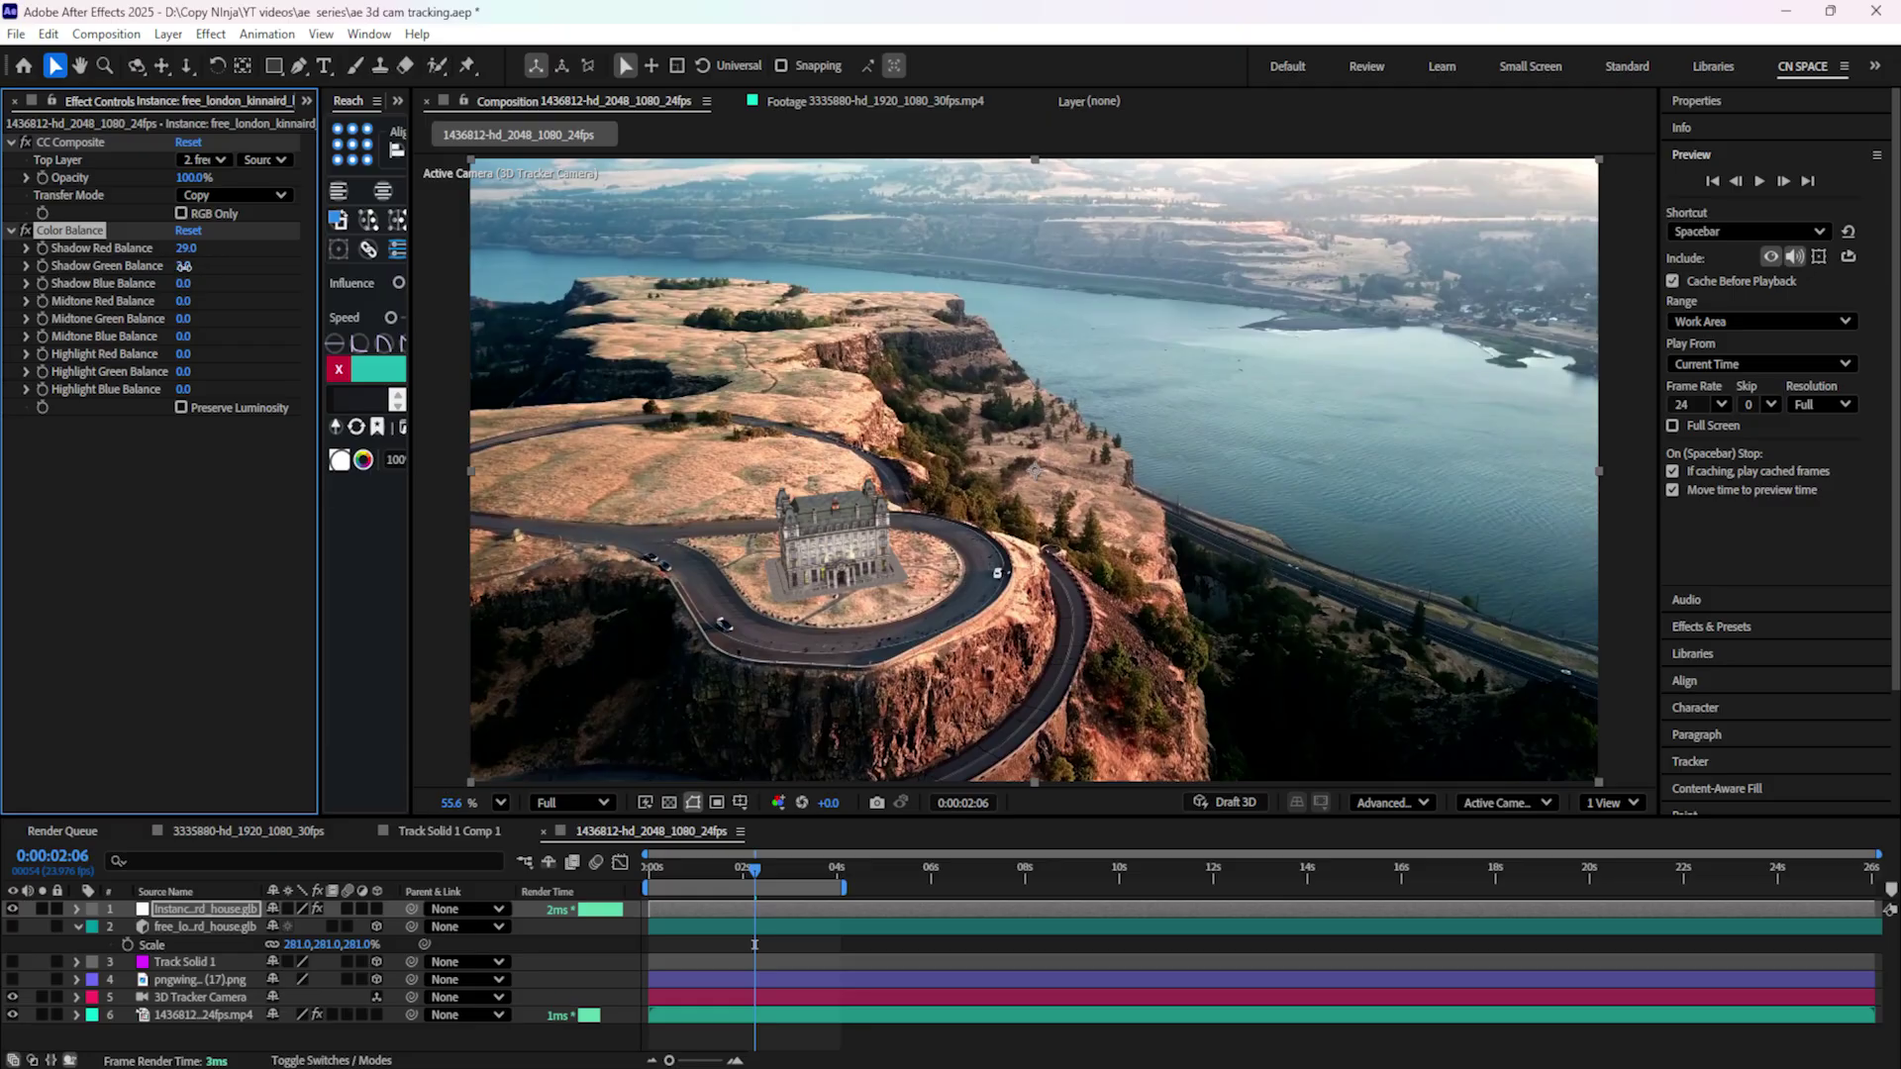
{"action": "left_click_drag", "start_coordinate": [181, 307], "coordinate": [207, 347]}
{"action": "left_click_drag", "start_coordinate": [184, 390], "coordinate": [193, 391]}
{"action": "key", "text": "space"}
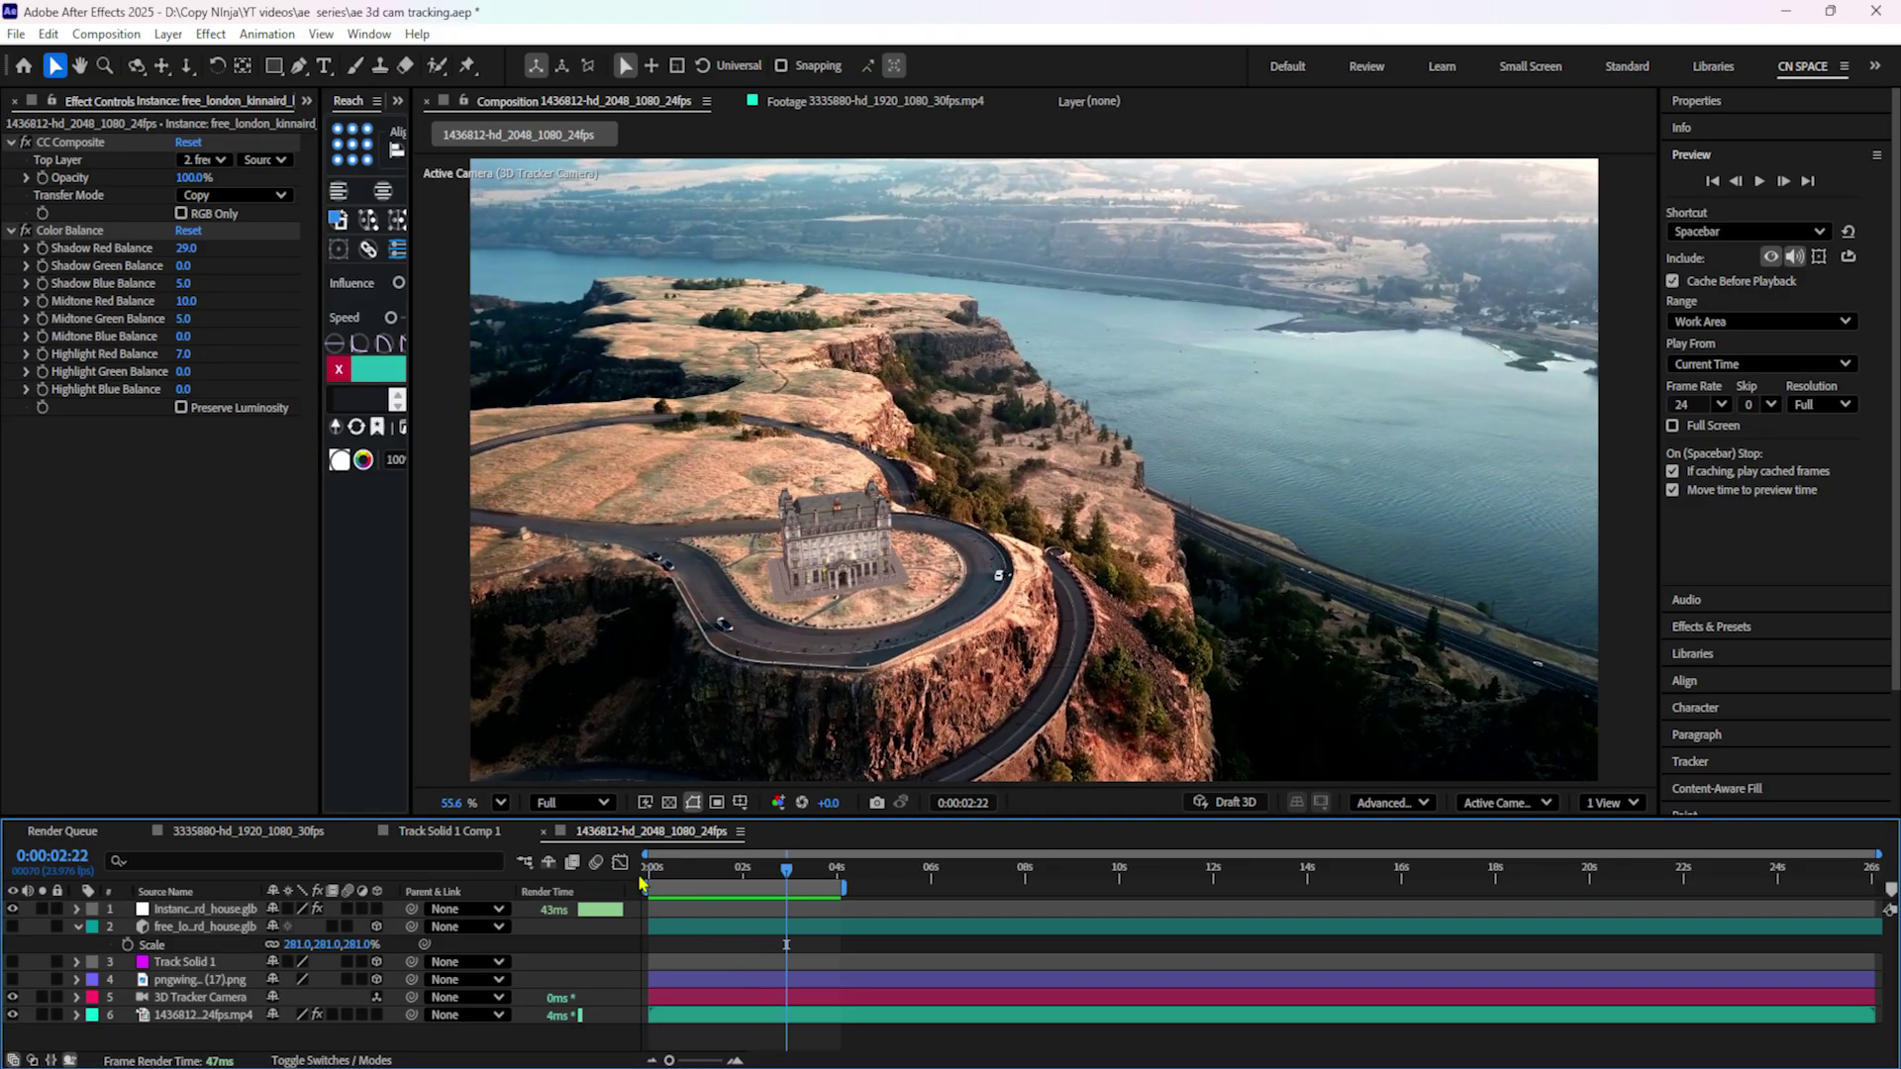
Create a track null from the footage's 3D Camera Tracker points on the flat field behind the house.
{"action": "left_click", "coordinate": [221, 927]}
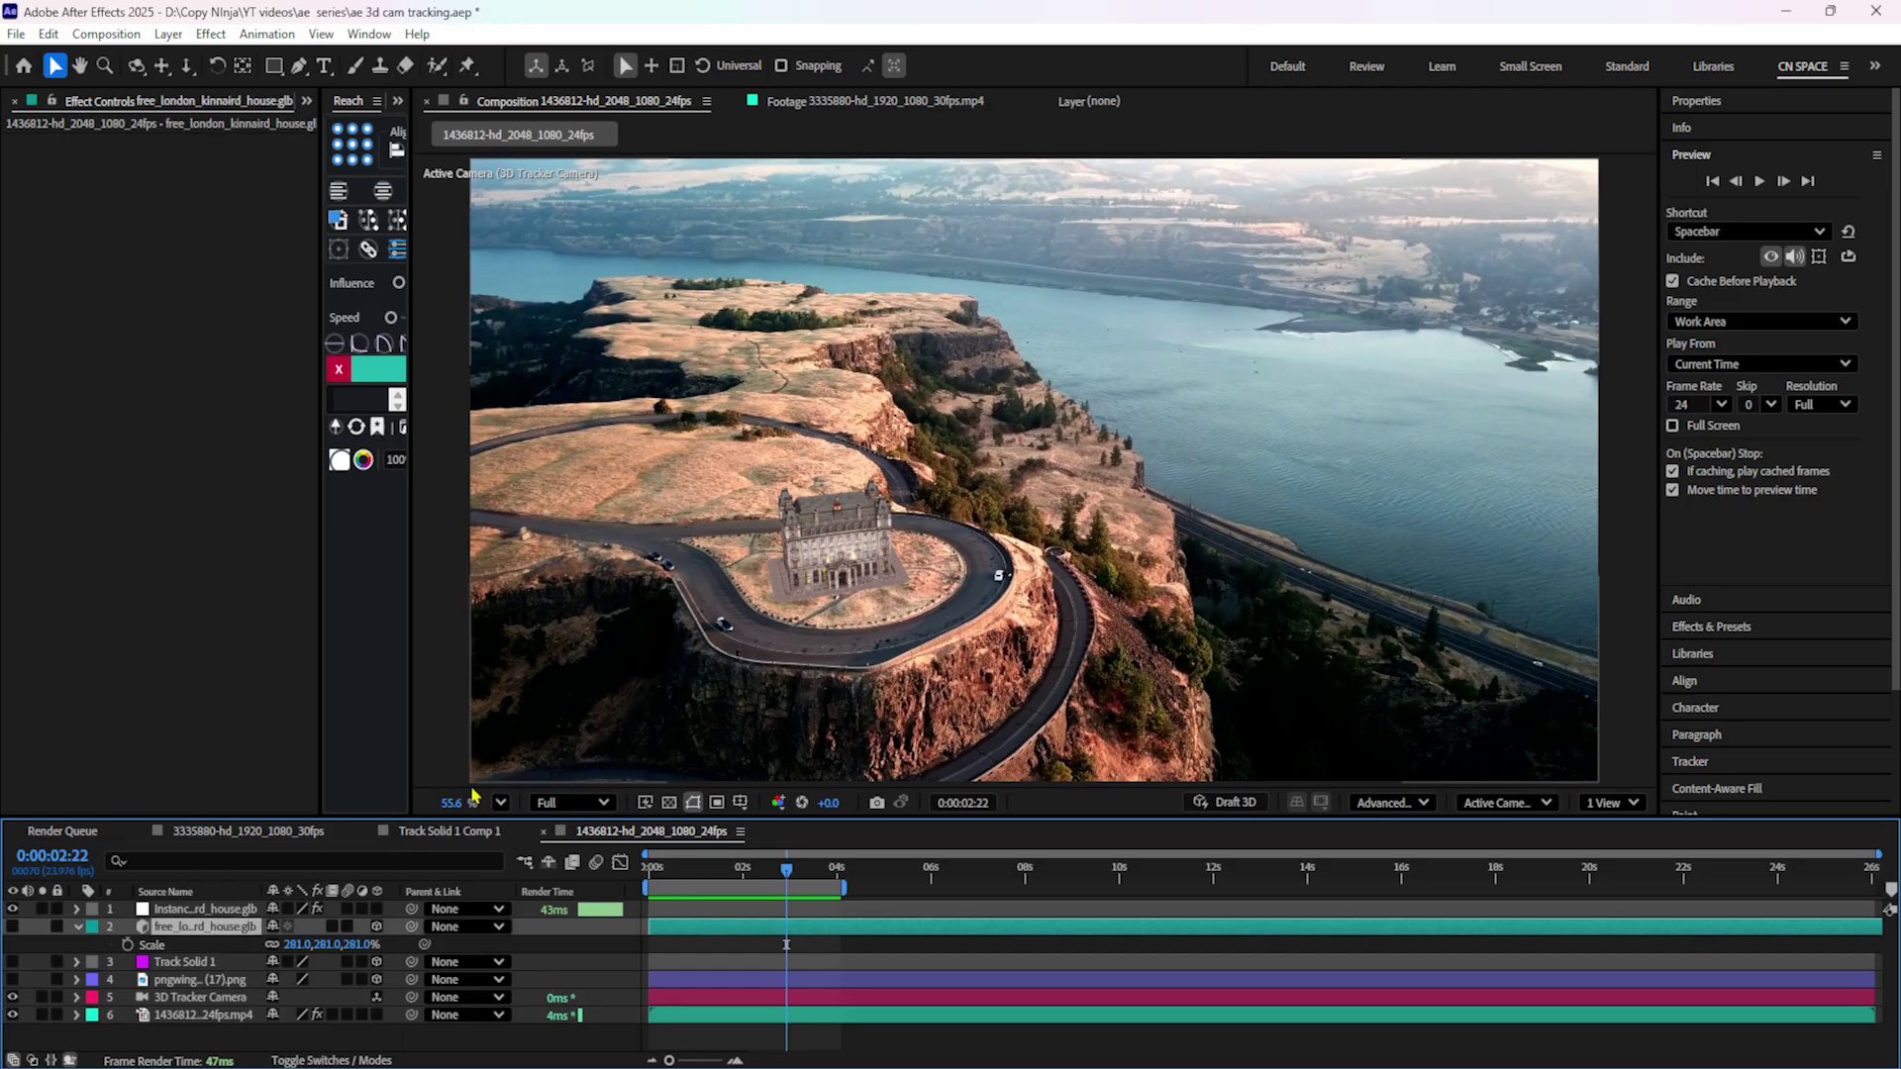
{"action": "left_click", "coordinate": [198, 997]}
{"action": "left_click", "coordinate": [201, 1015]}
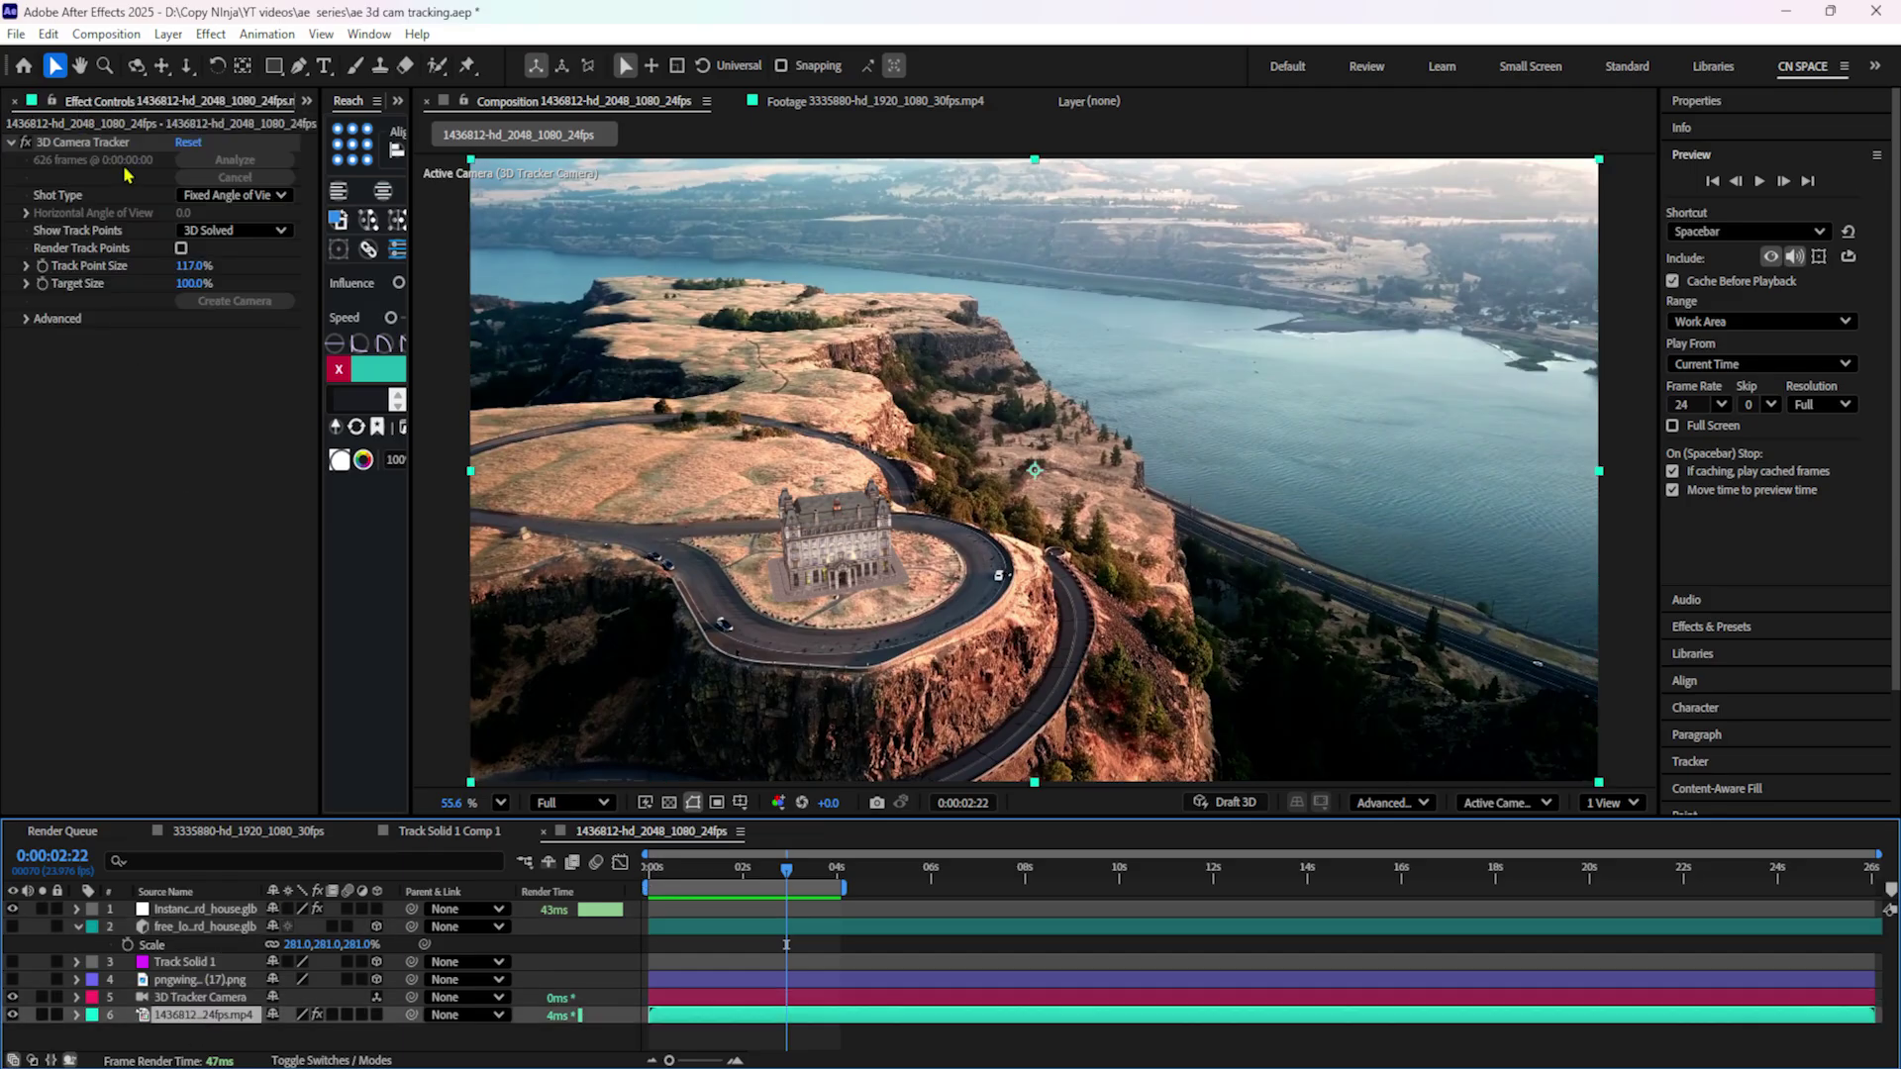
{"action": "left_click", "coordinate": [109, 142]}
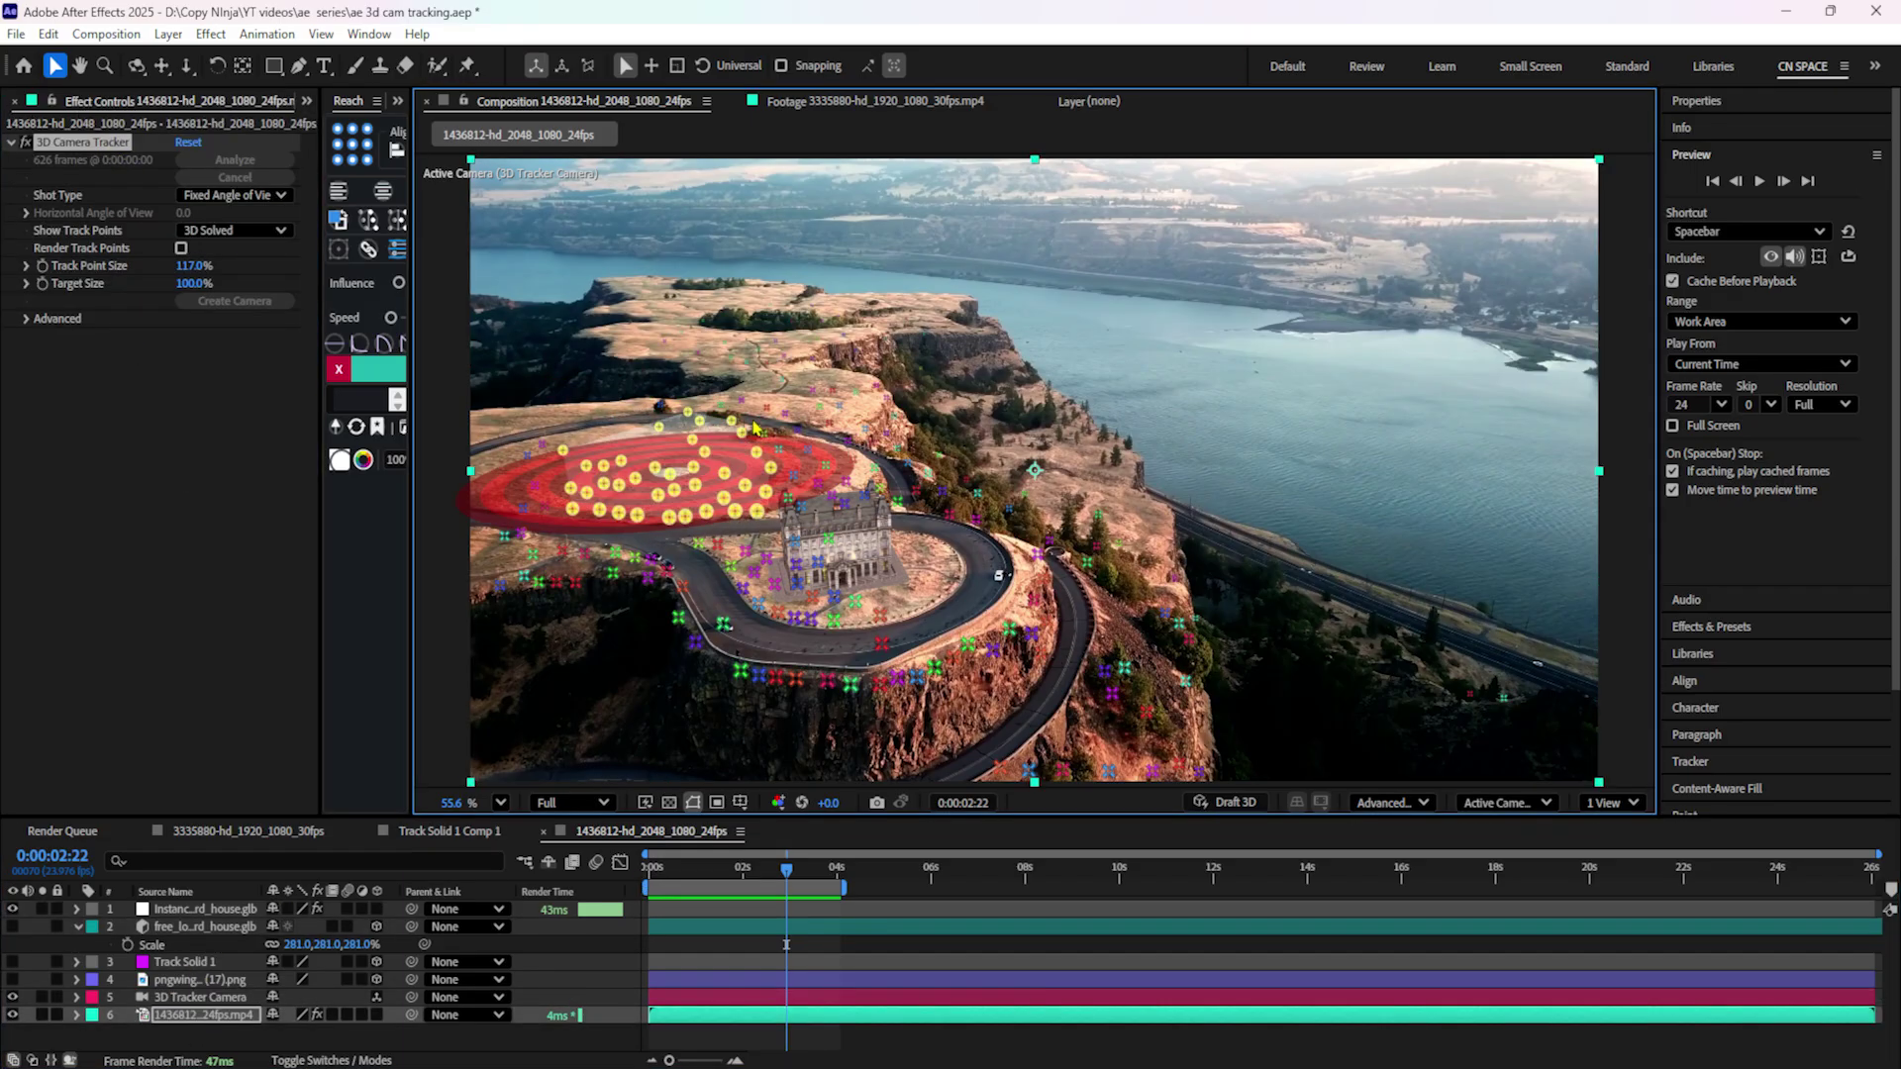
{"action": "right_click", "coordinate": [695, 484]}
{"action": "left_click", "coordinate": [645, 428]}
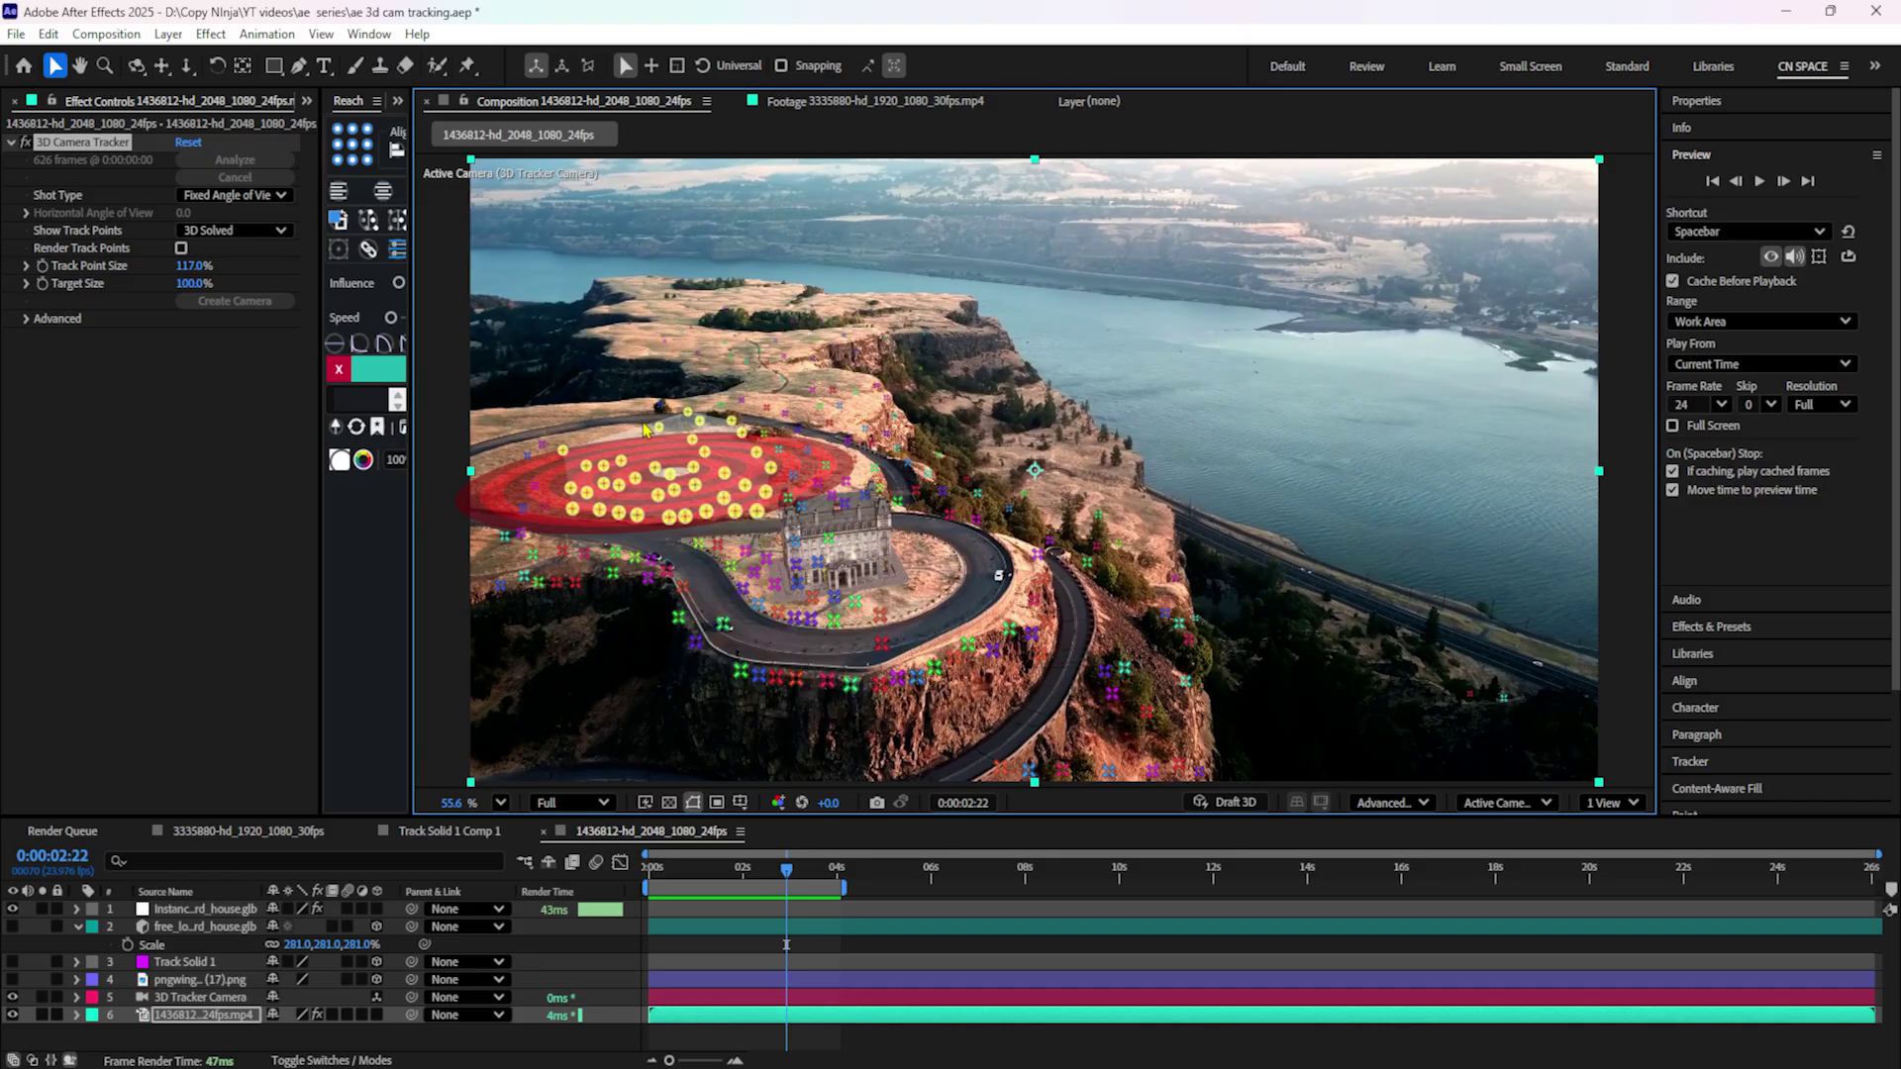
{"action": "right_click", "coordinate": [685, 474]}
{"action": "left_click", "coordinate": [760, 535]}
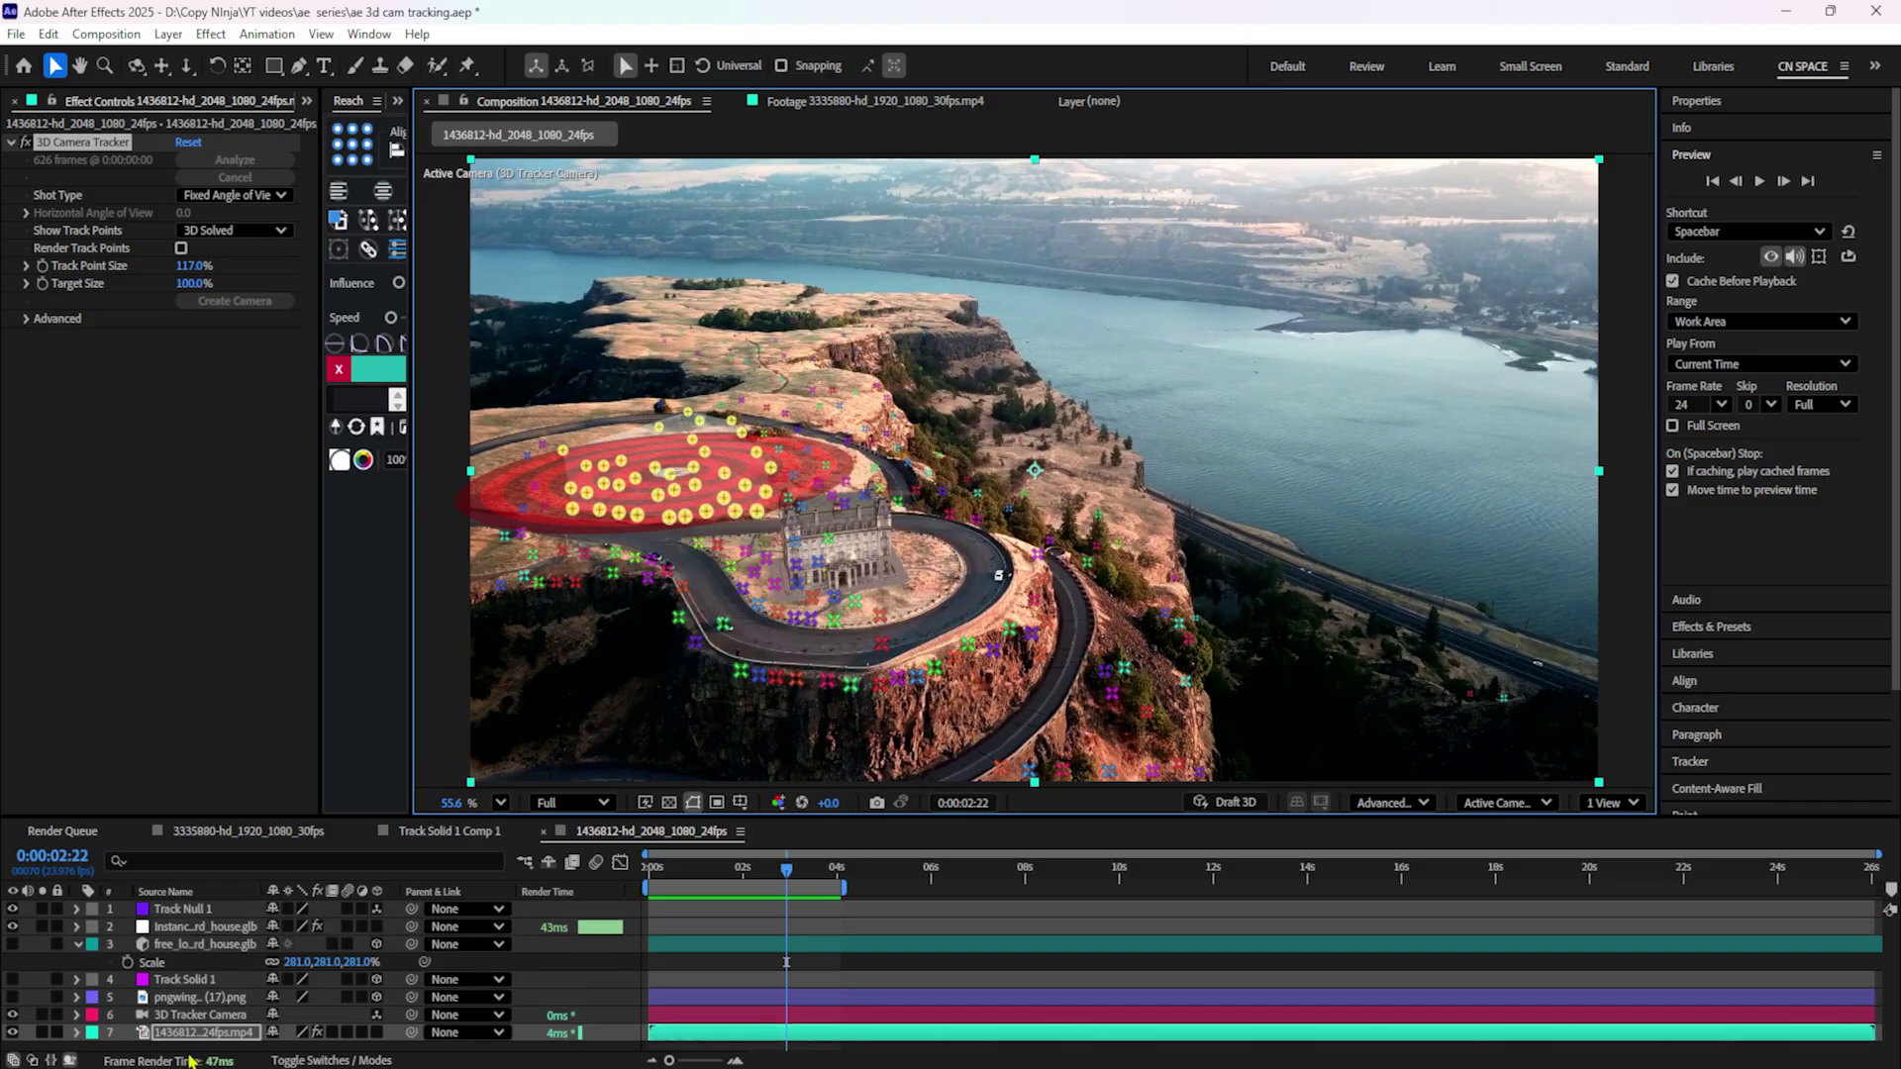
Select Track Null 1 and pick the pngwing PNG image from the project files.
{"action": "left_click", "coordinate": [213, 911]}
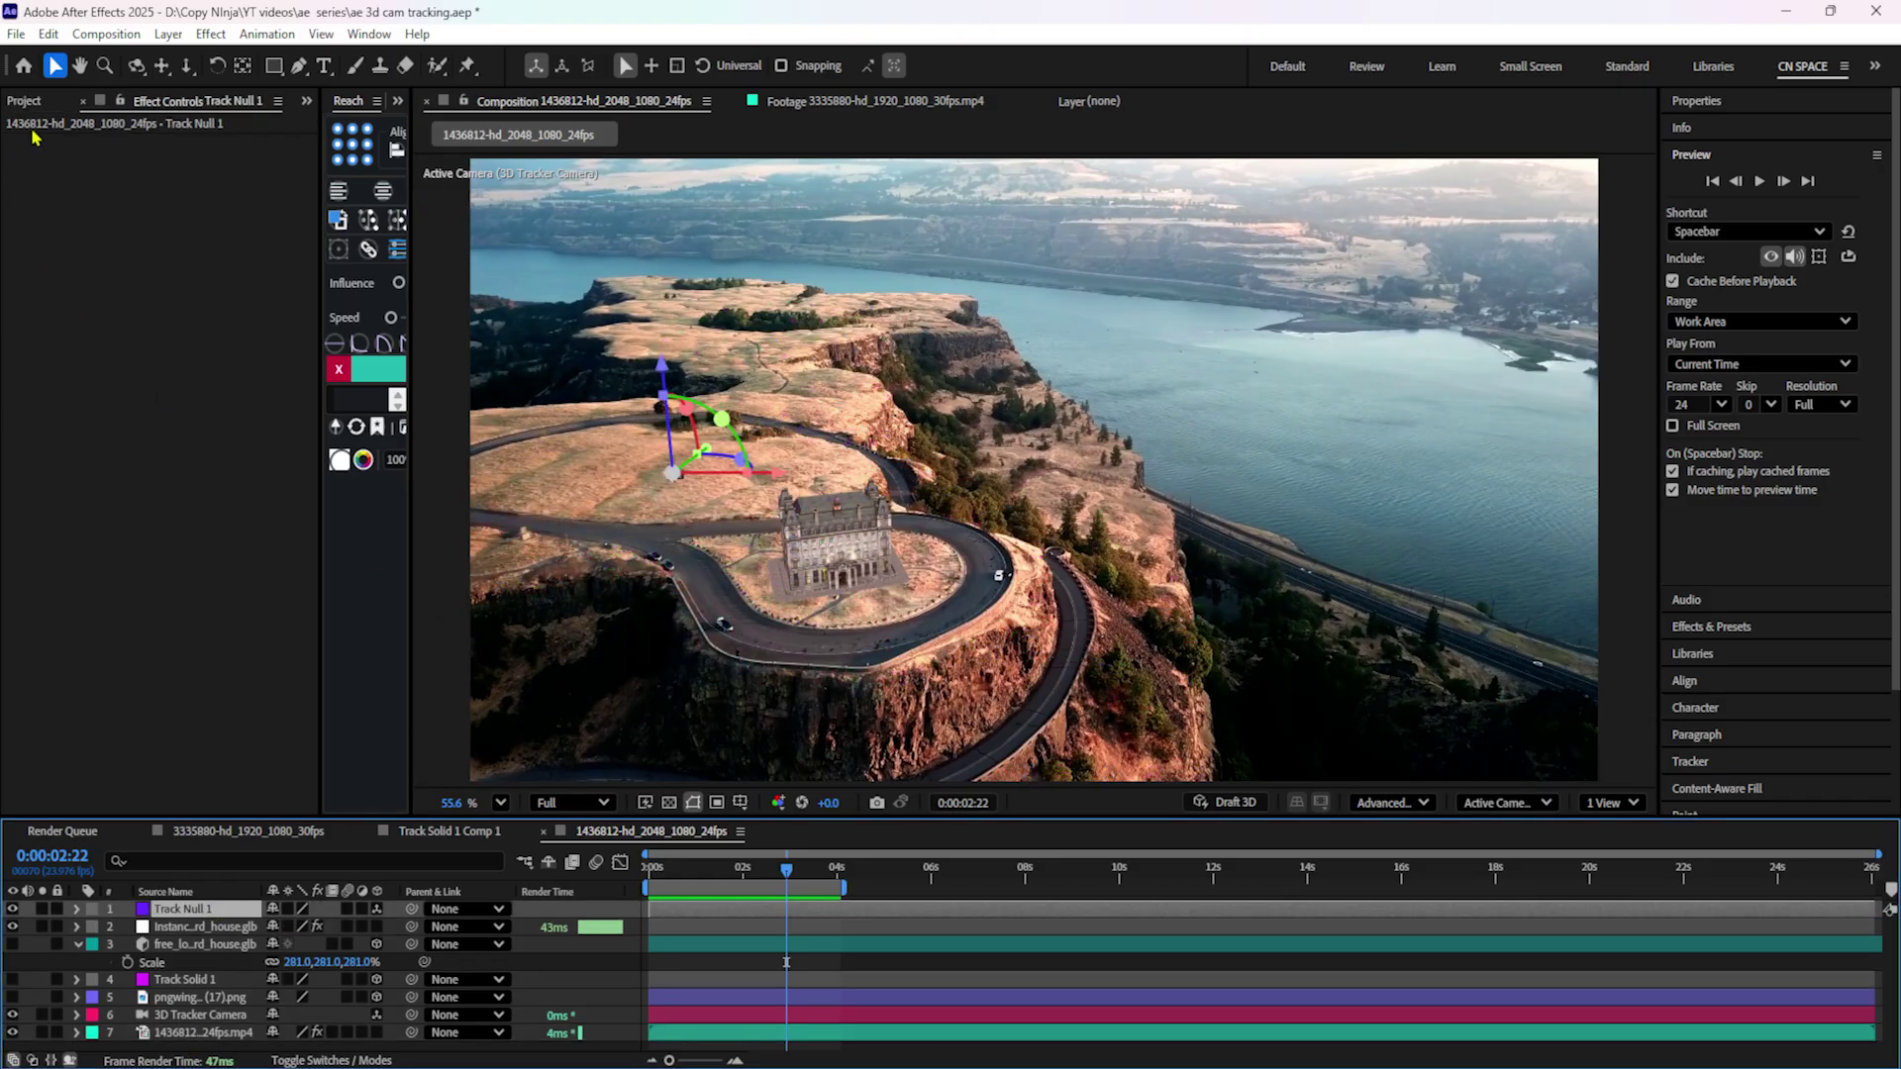
{"action": "left_click", "coordinate": [24, 101]}
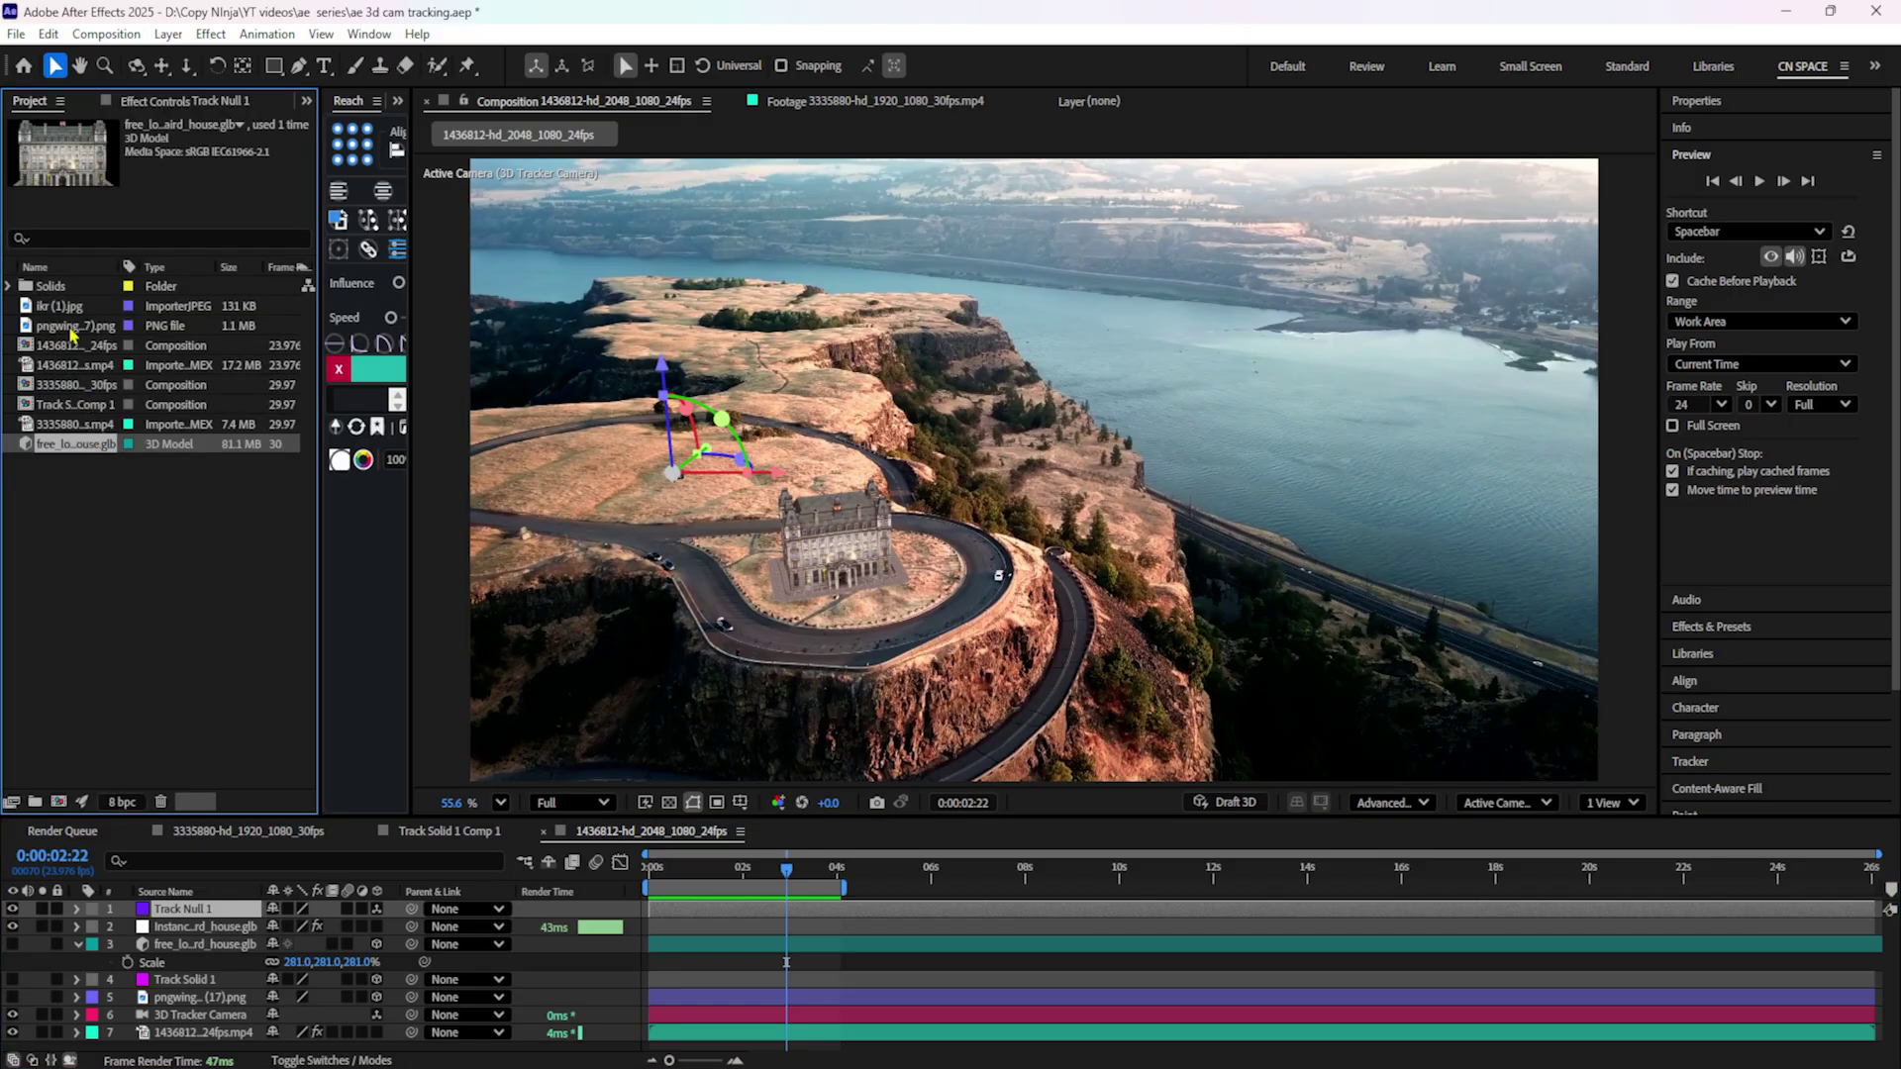
{"action": "left_click", "coordinate": [71, 331]}
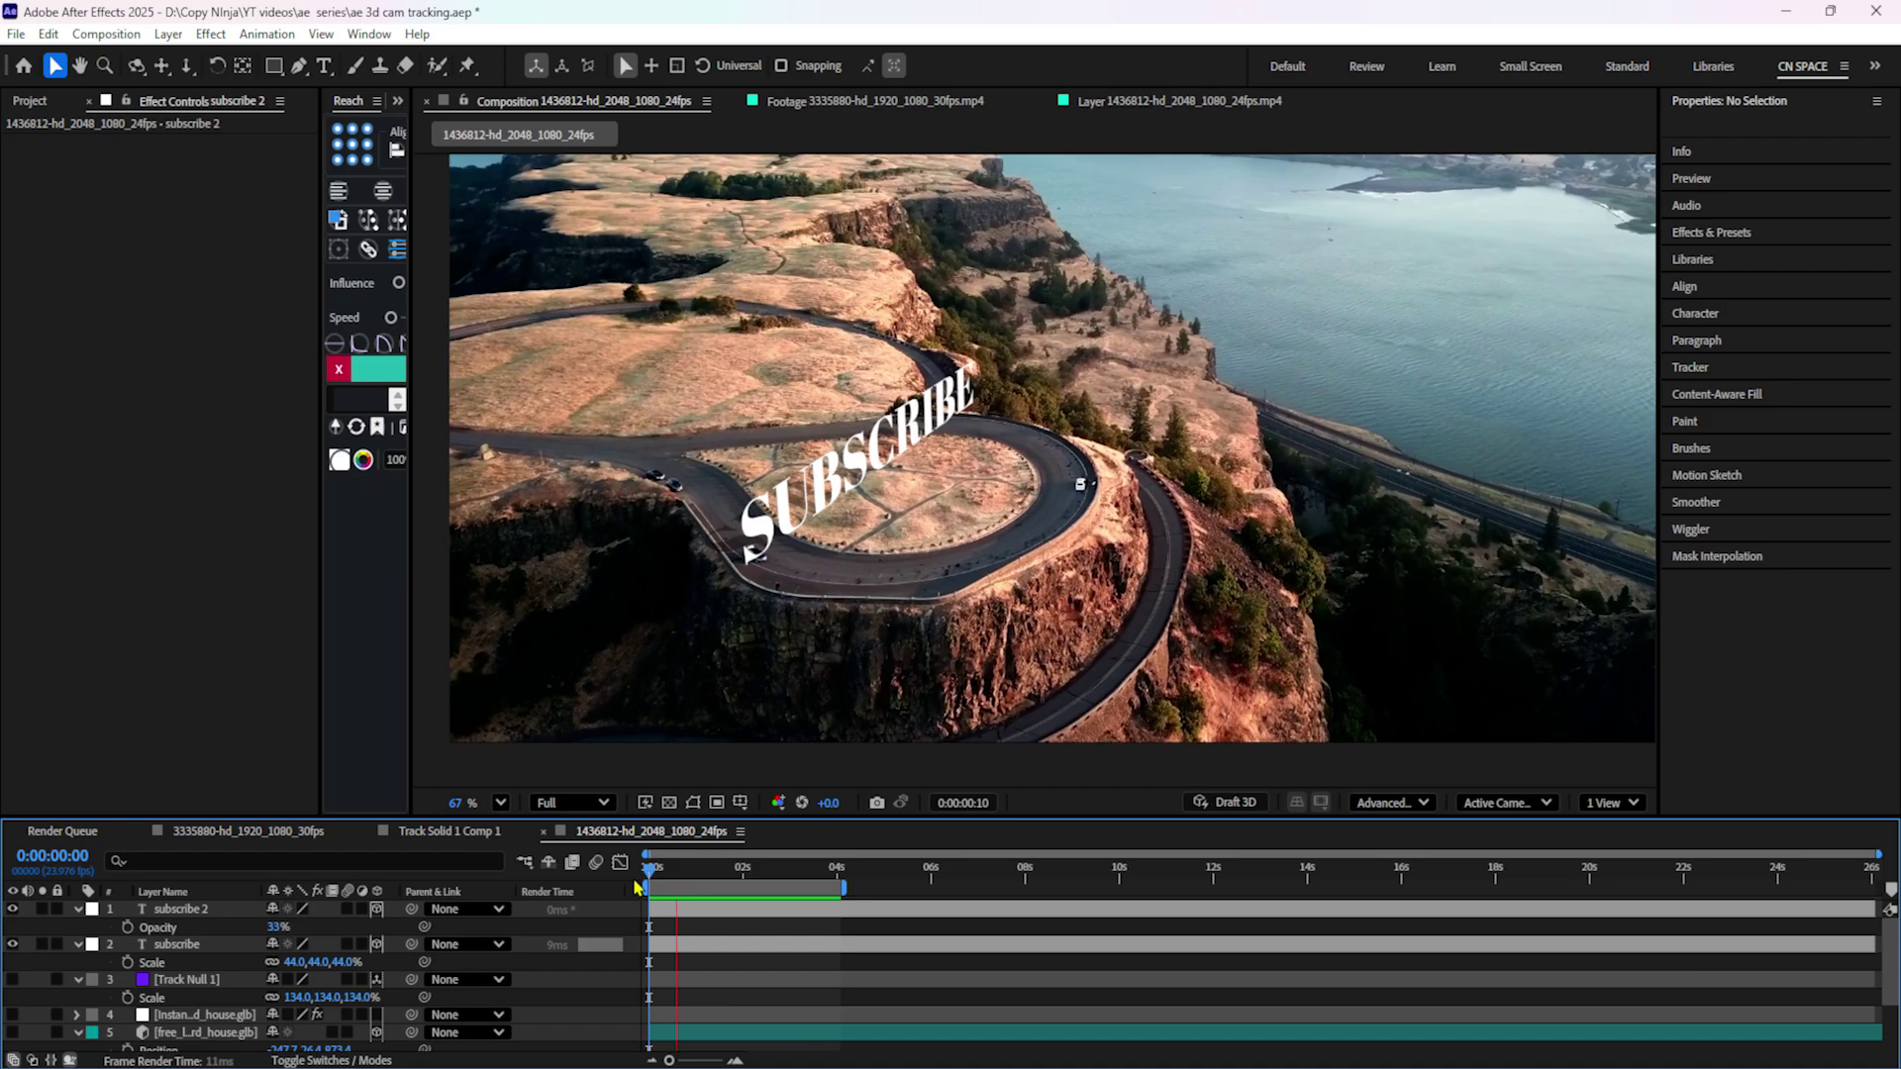